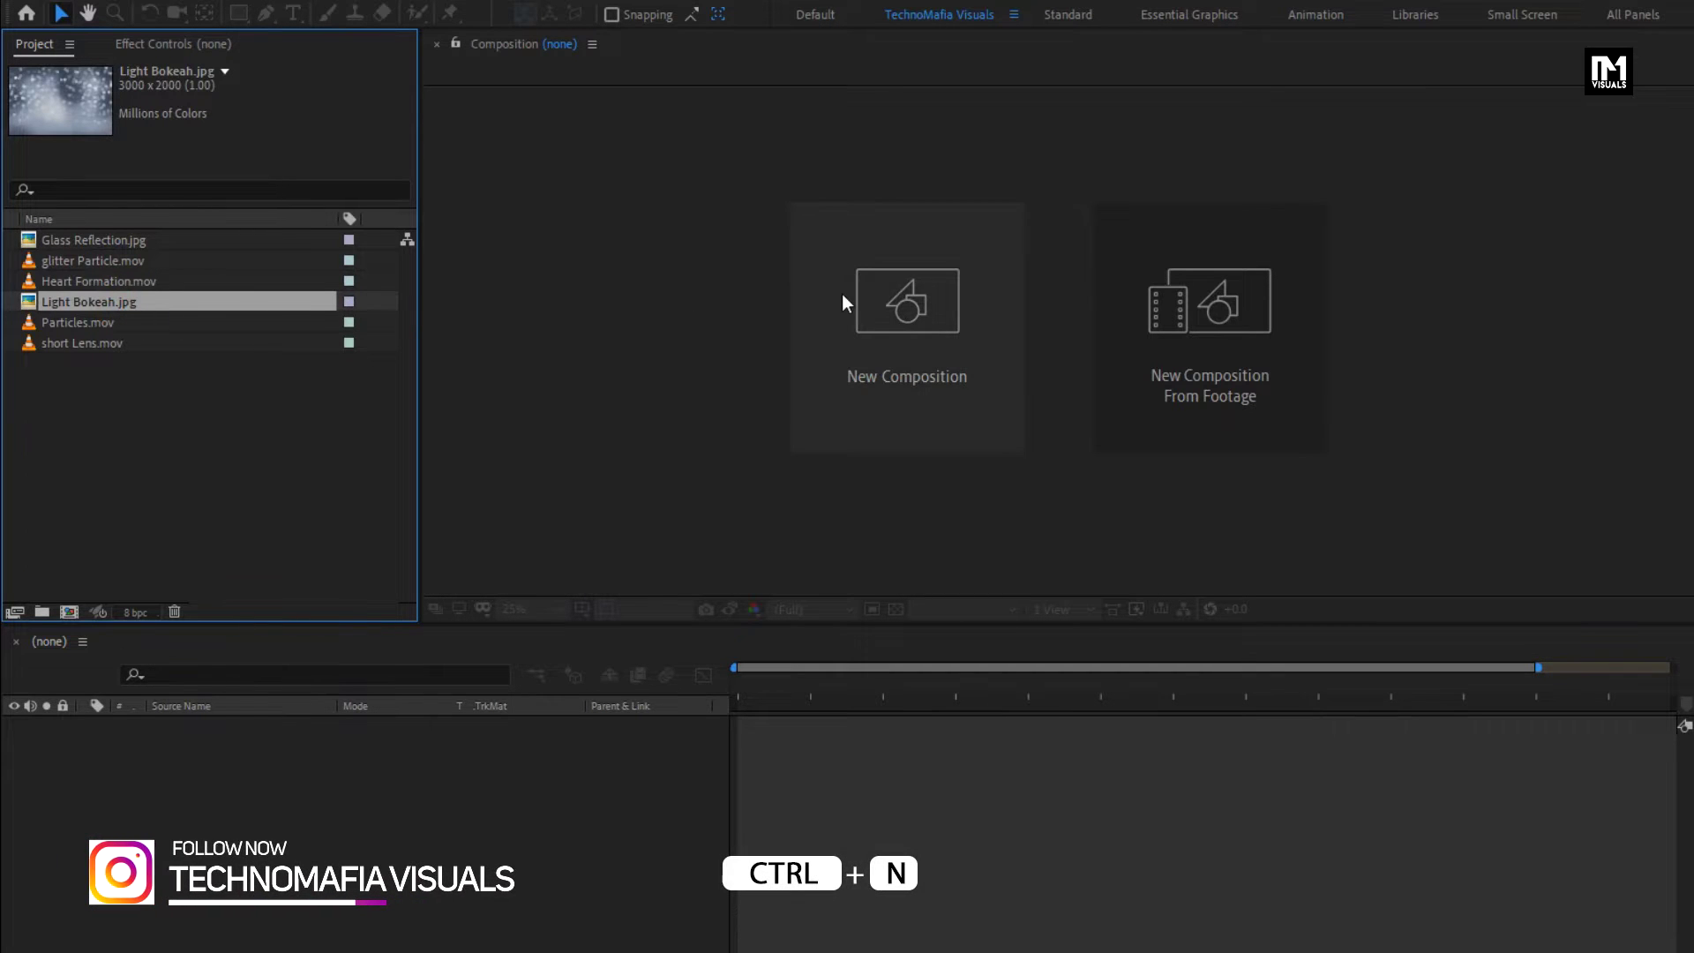
Step: Create a composition named Glossy_Text, 1080 × 1920 px, with a duration of 0:00:05:00
type("Glos")
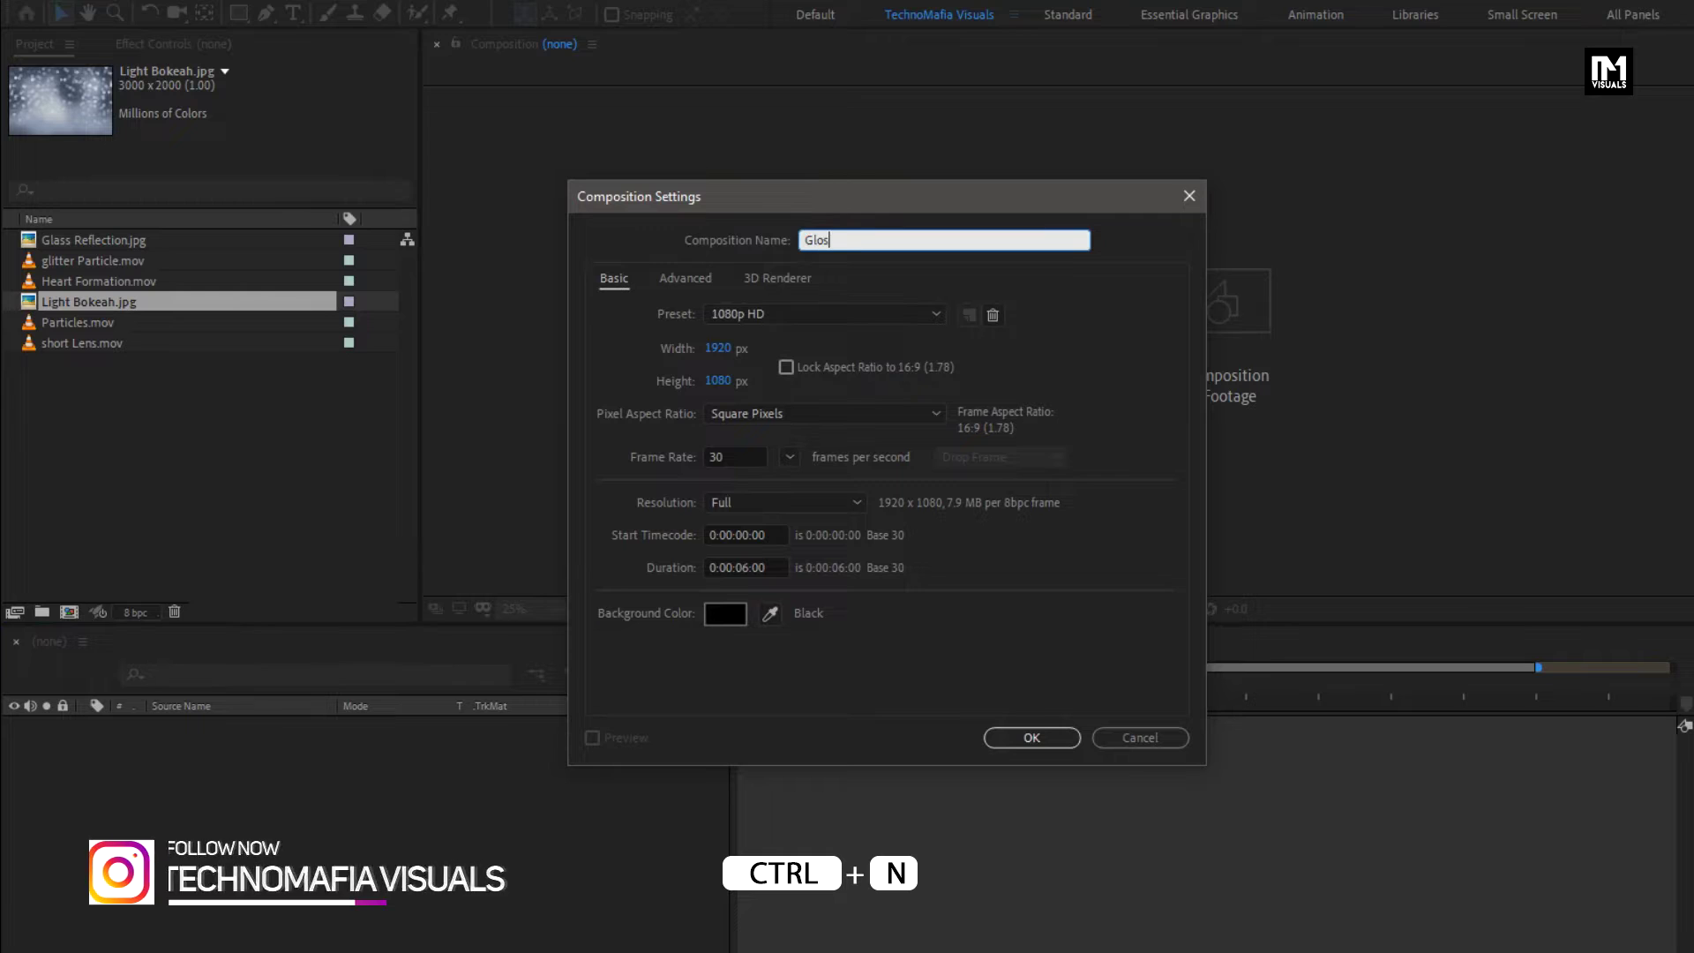
type("sy_Text")
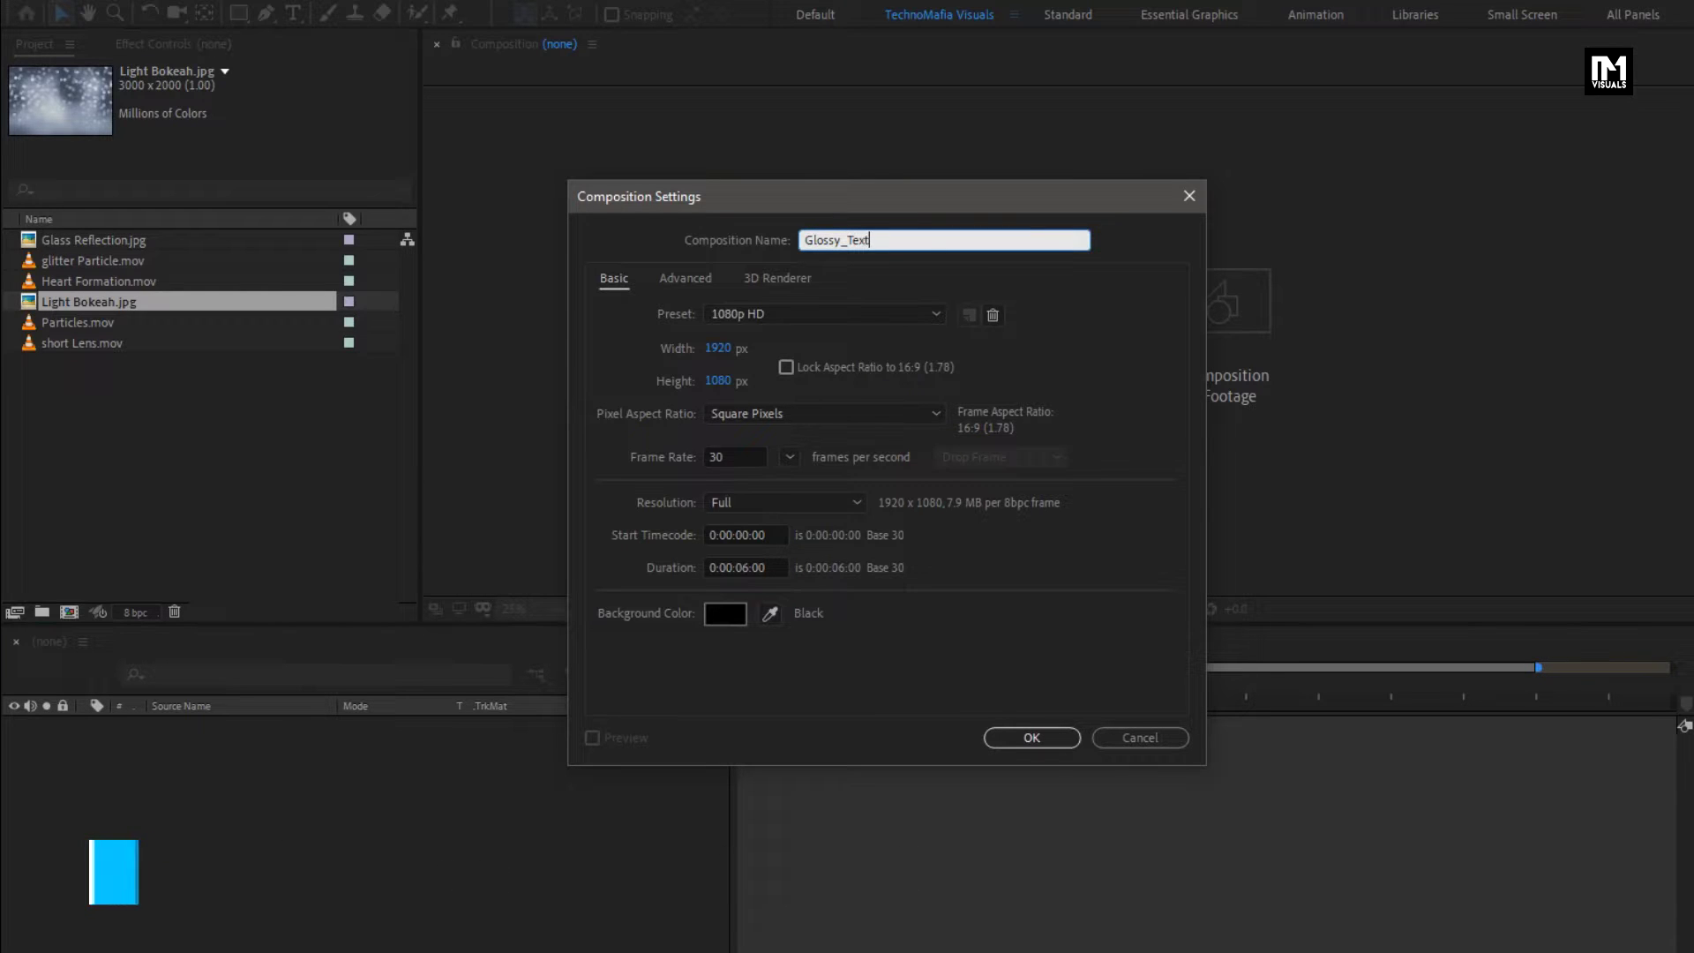
left_click(719, 348)
type("1080")
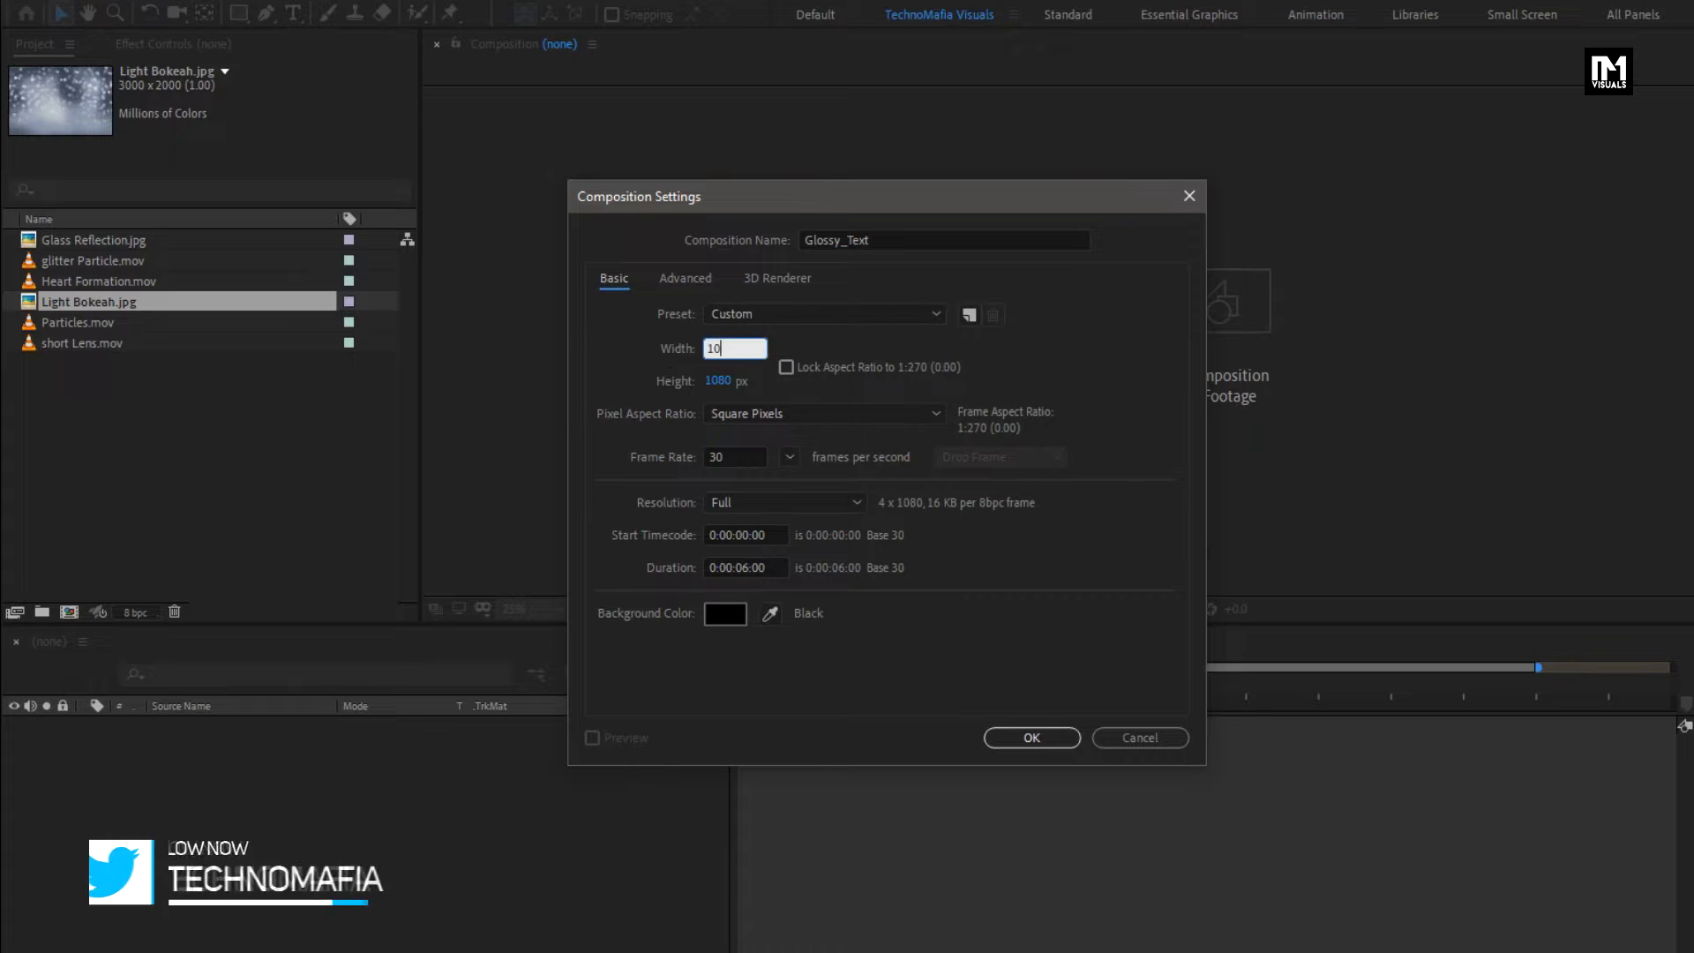
left_click(712, 378)
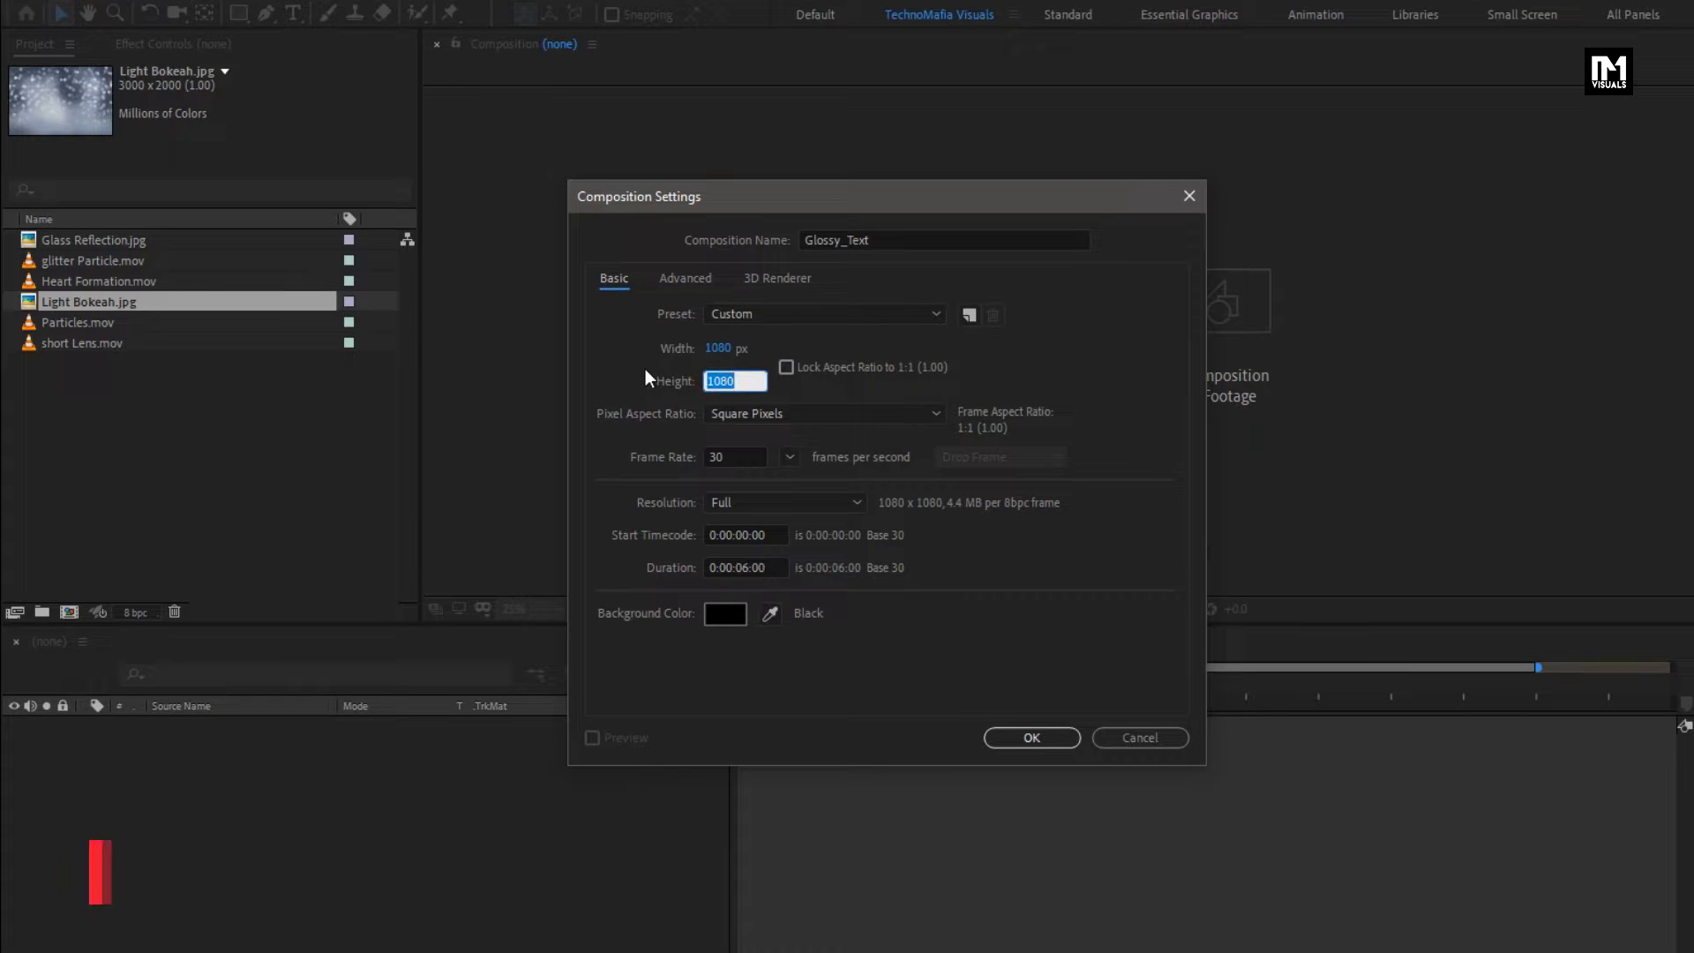
type("1920")
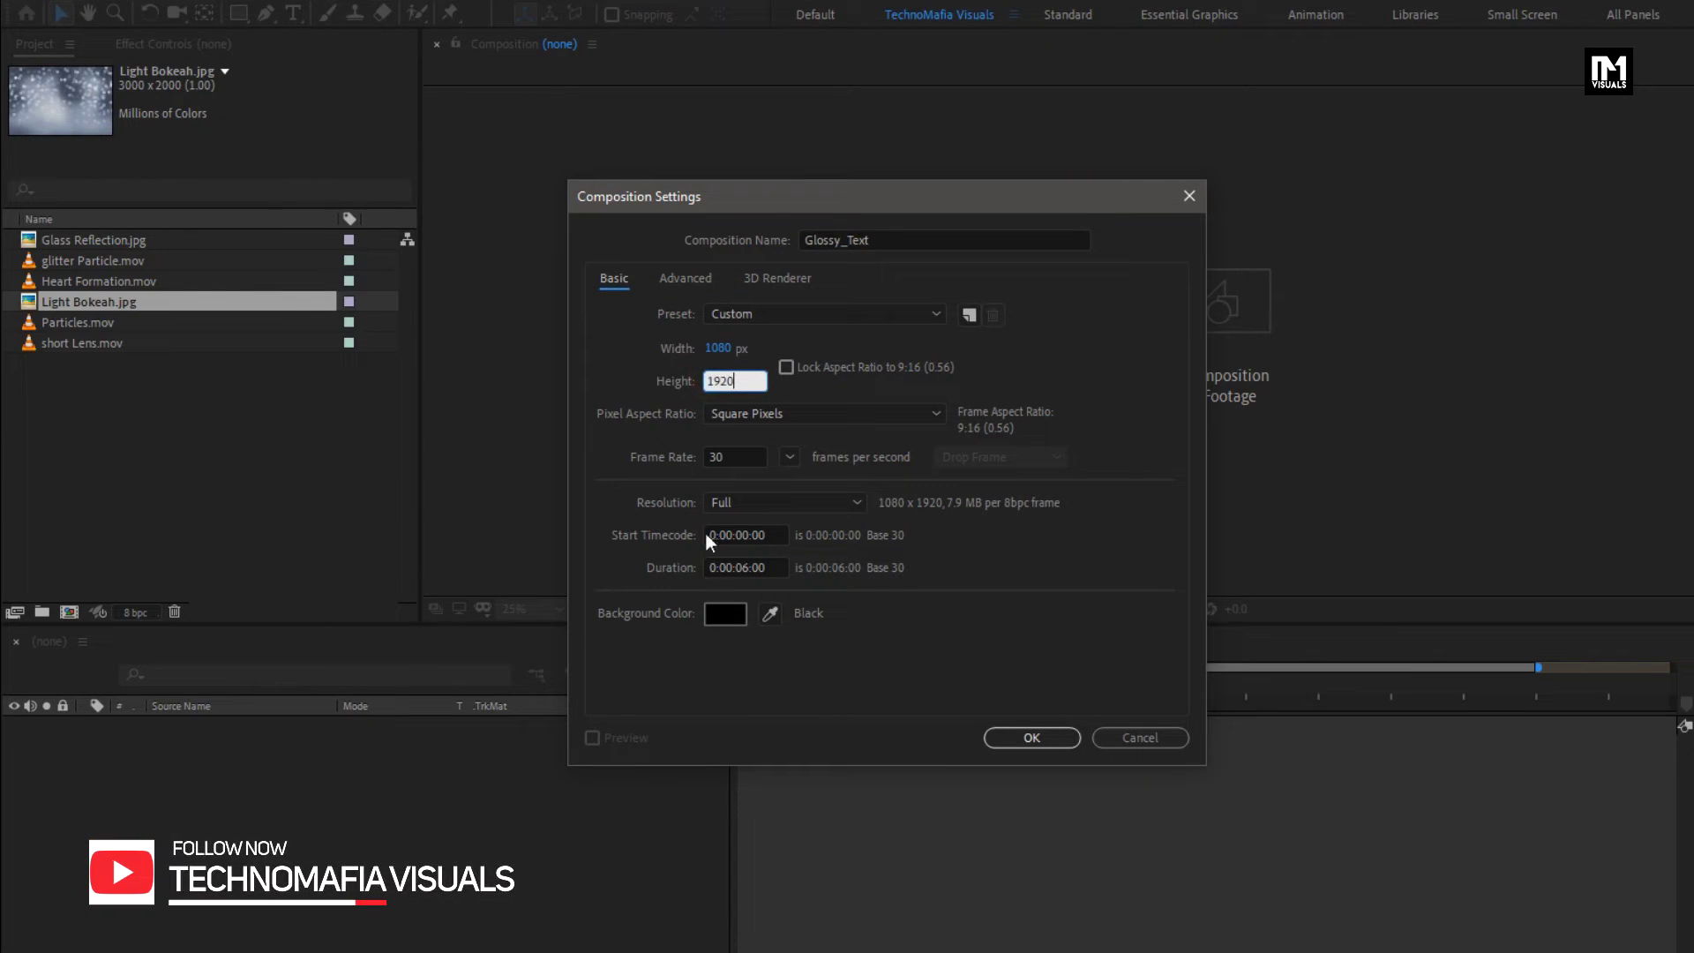
left_click(743, 572)
key("BackSpace")
type("5")
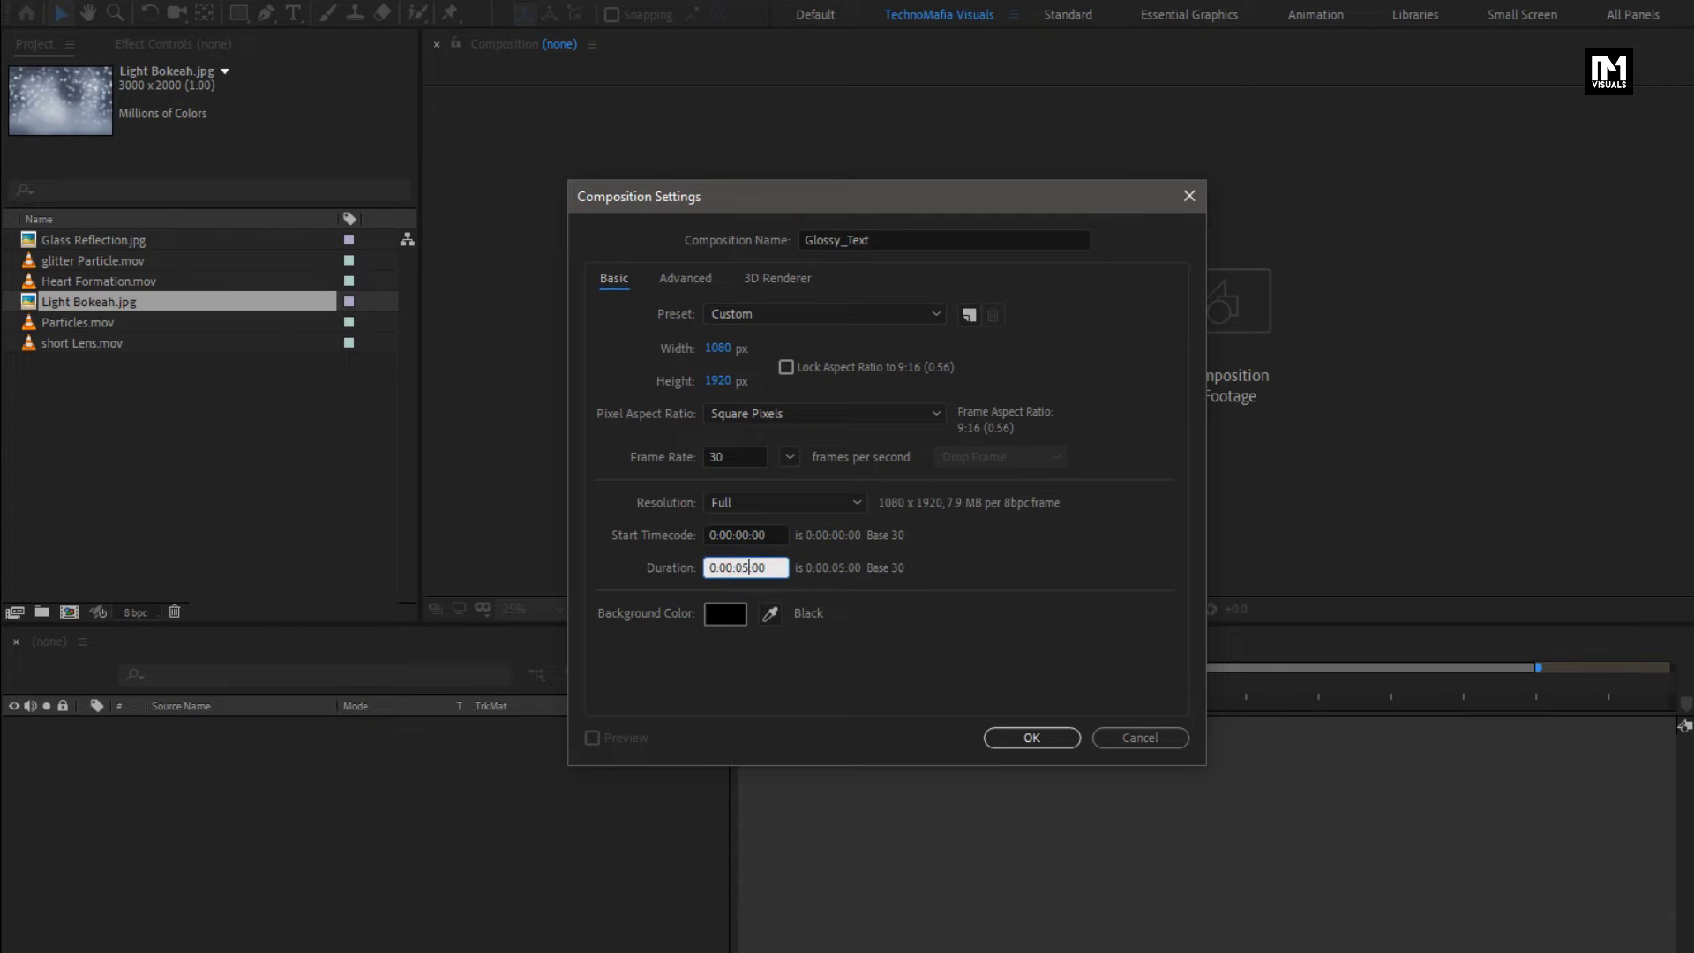
left_click(998, 736)
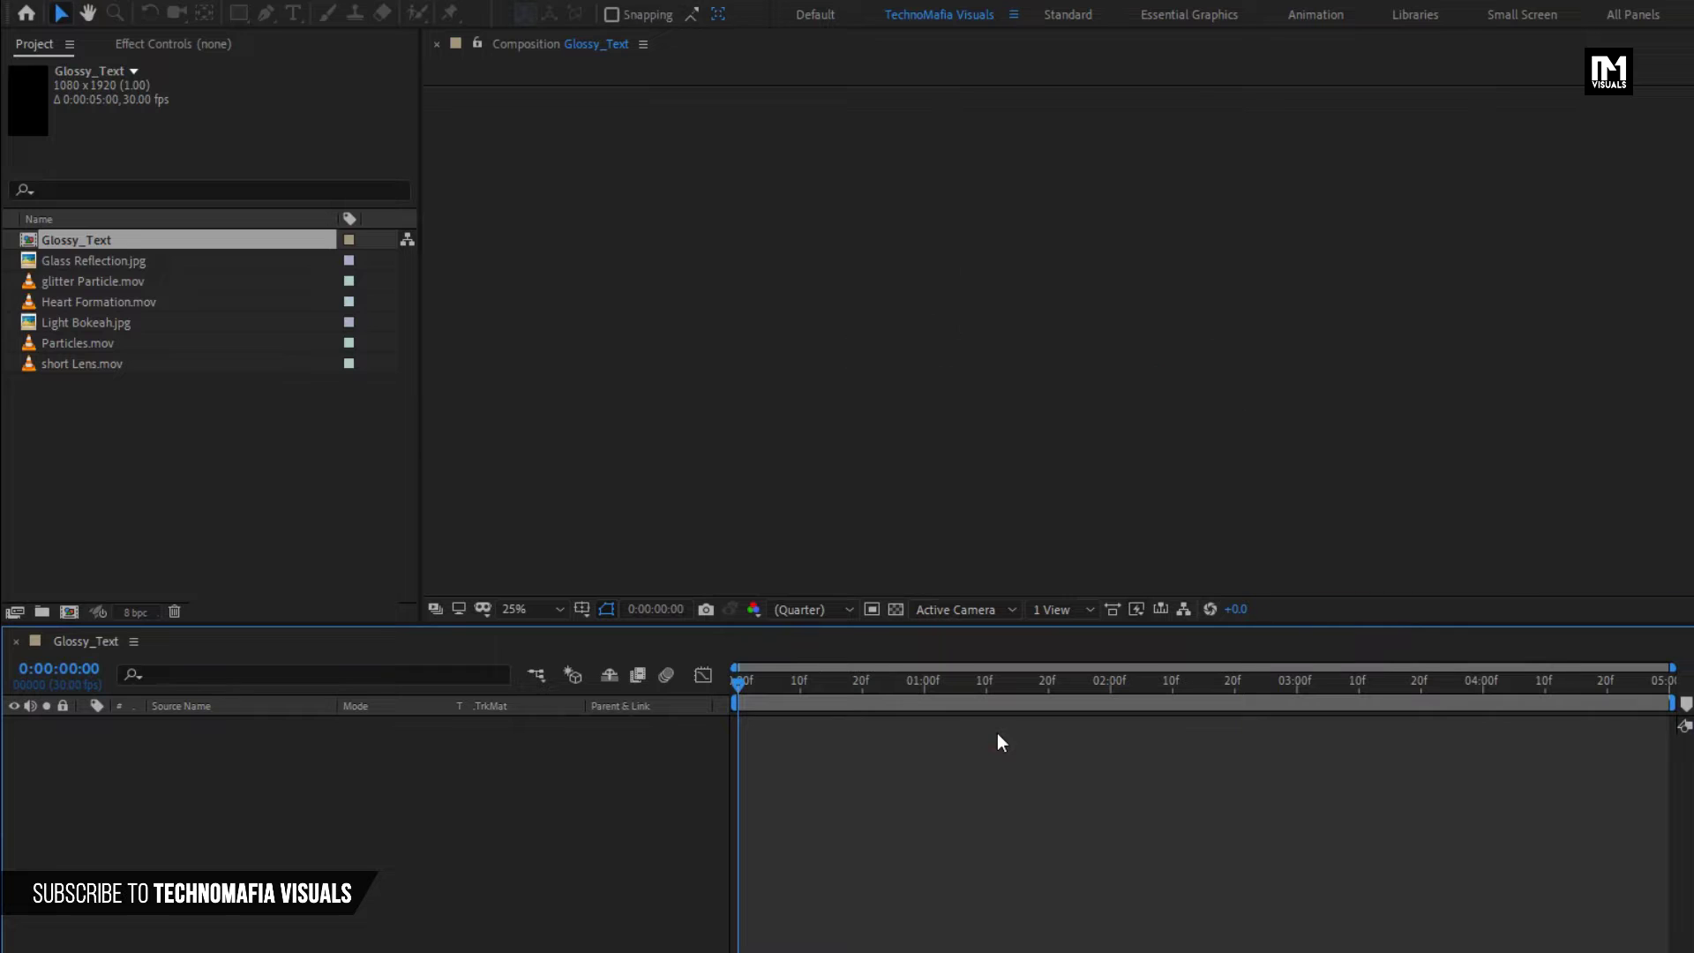
Step: Add a three-line text layer reading "Happy / Valentine's / Day" in the middle of the composition
left_click(537, 606)
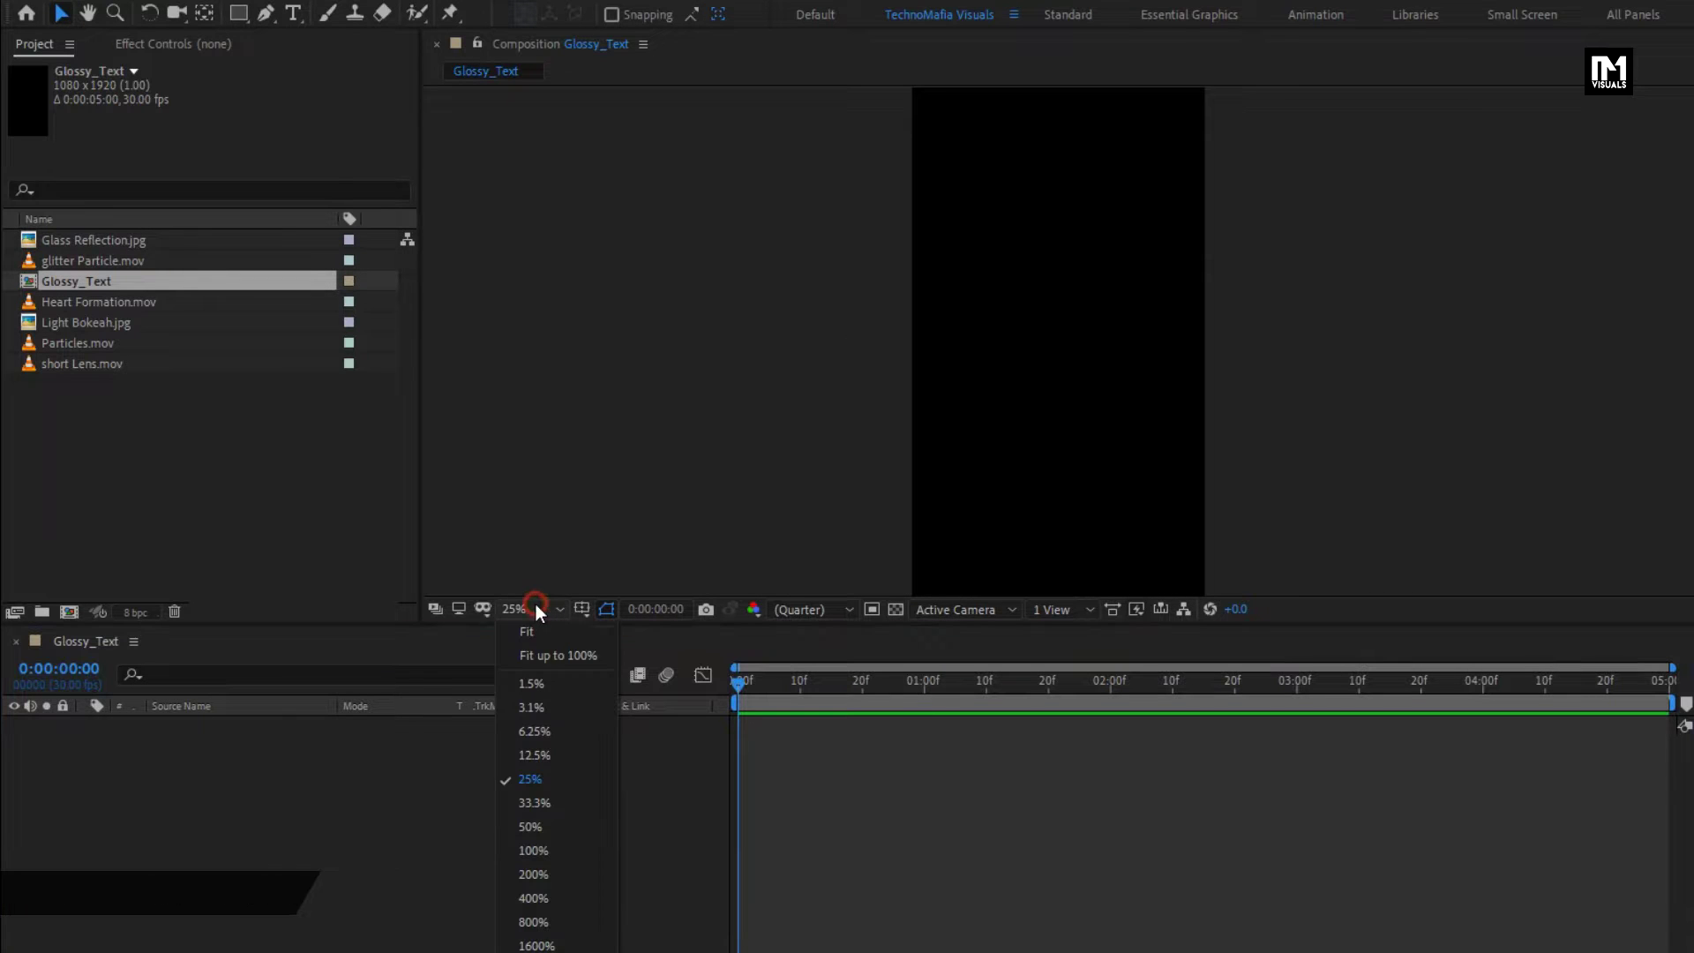
left_click(562, 659)
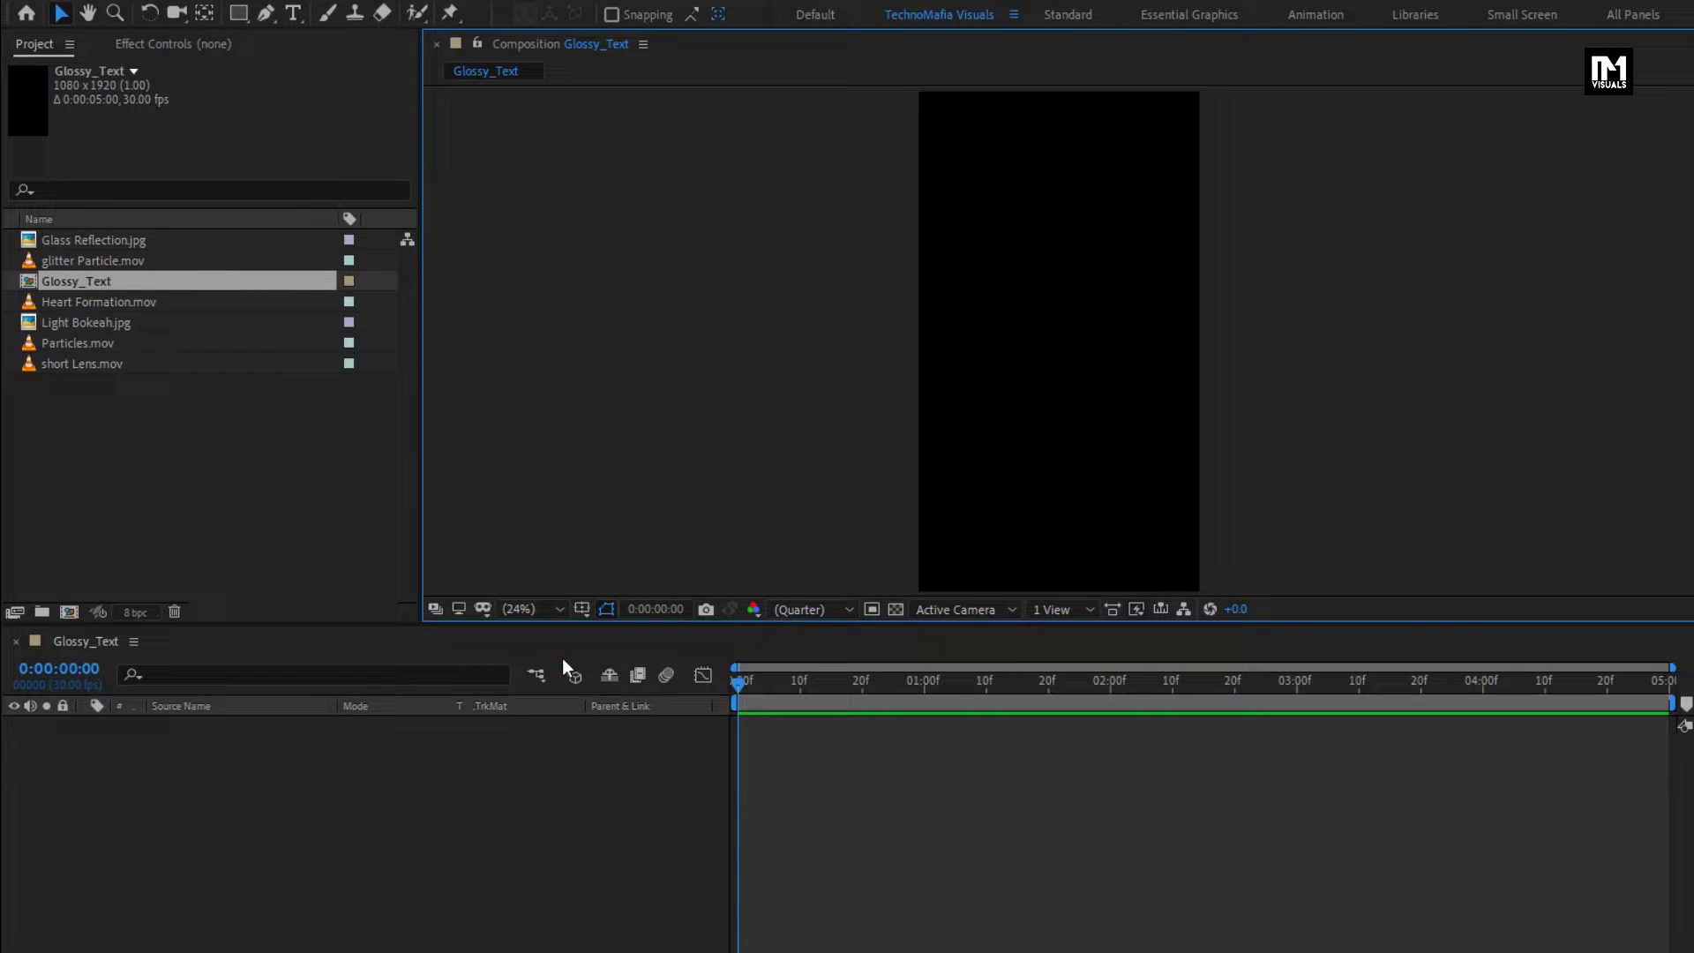
left_click(294, 16)
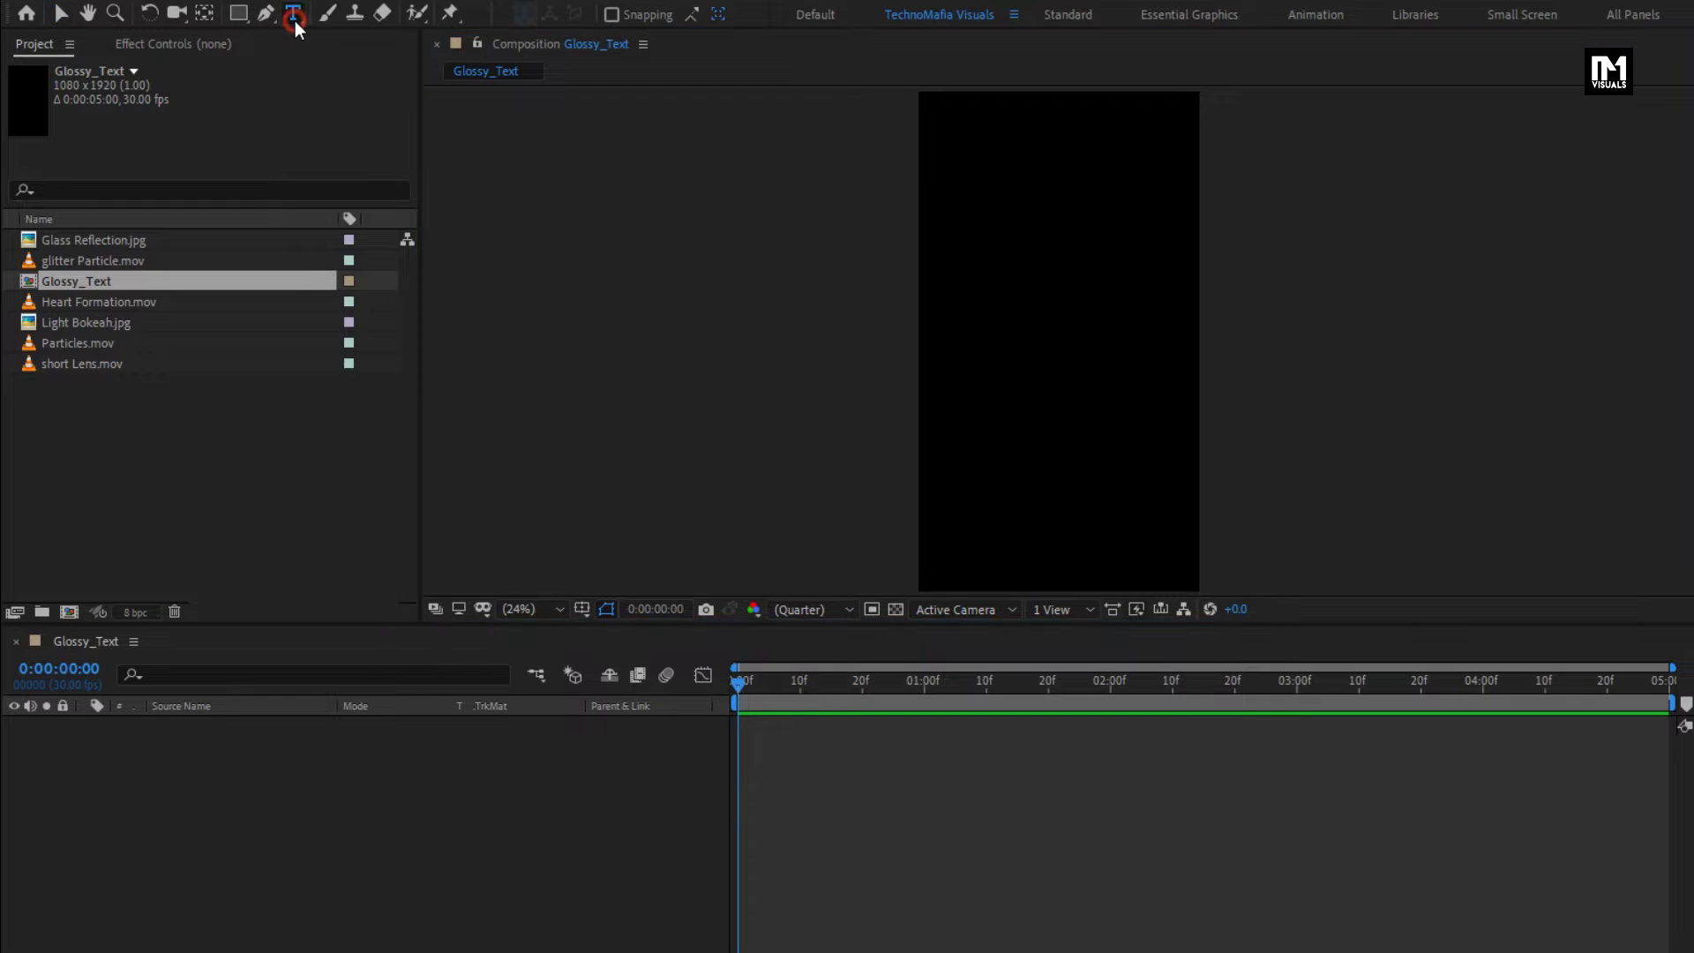
left_click(992, 328)
type("Happy")
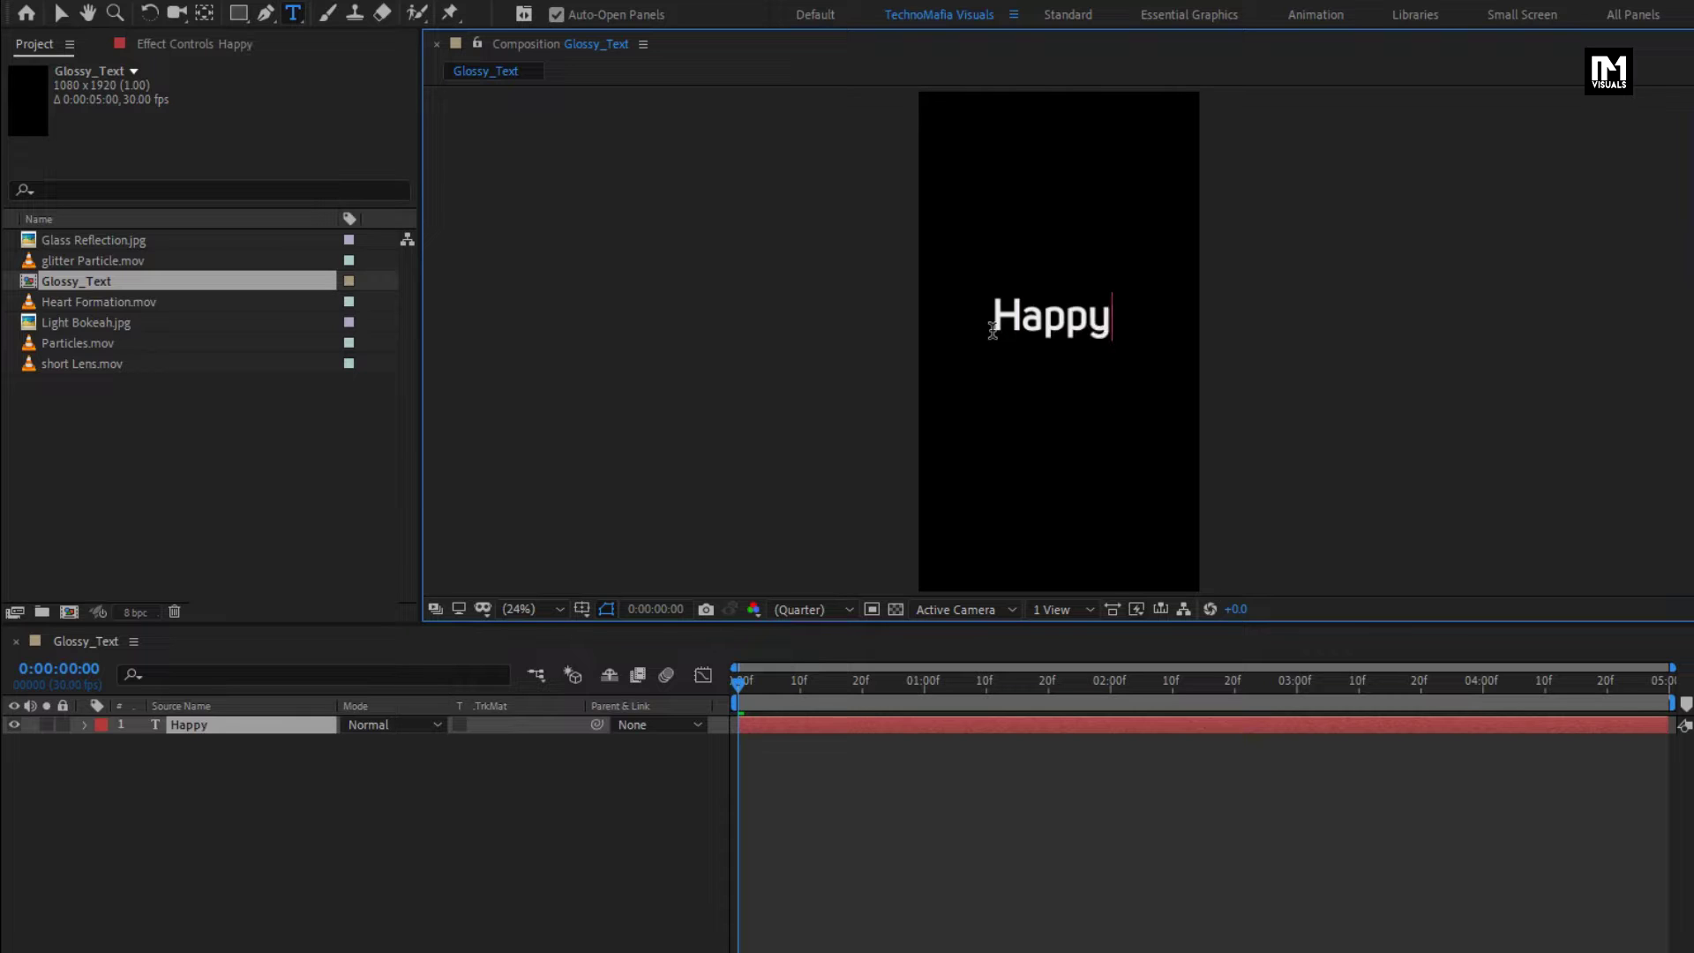
key("Return")
type("Valen")
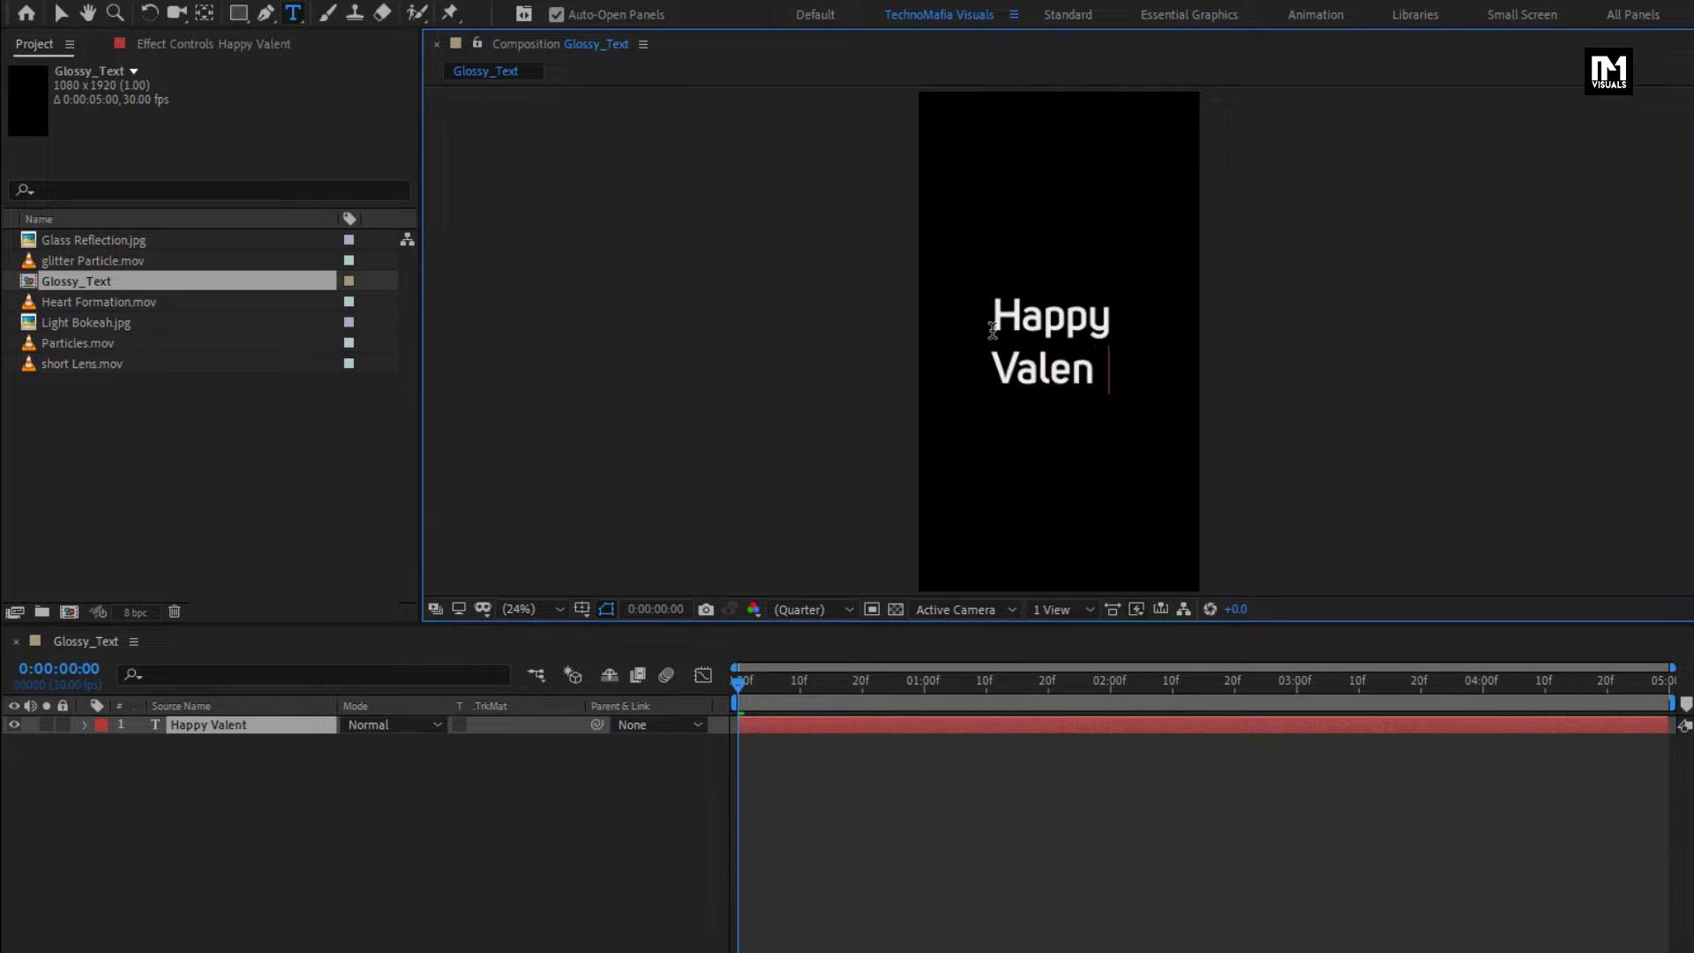
type("tine's")
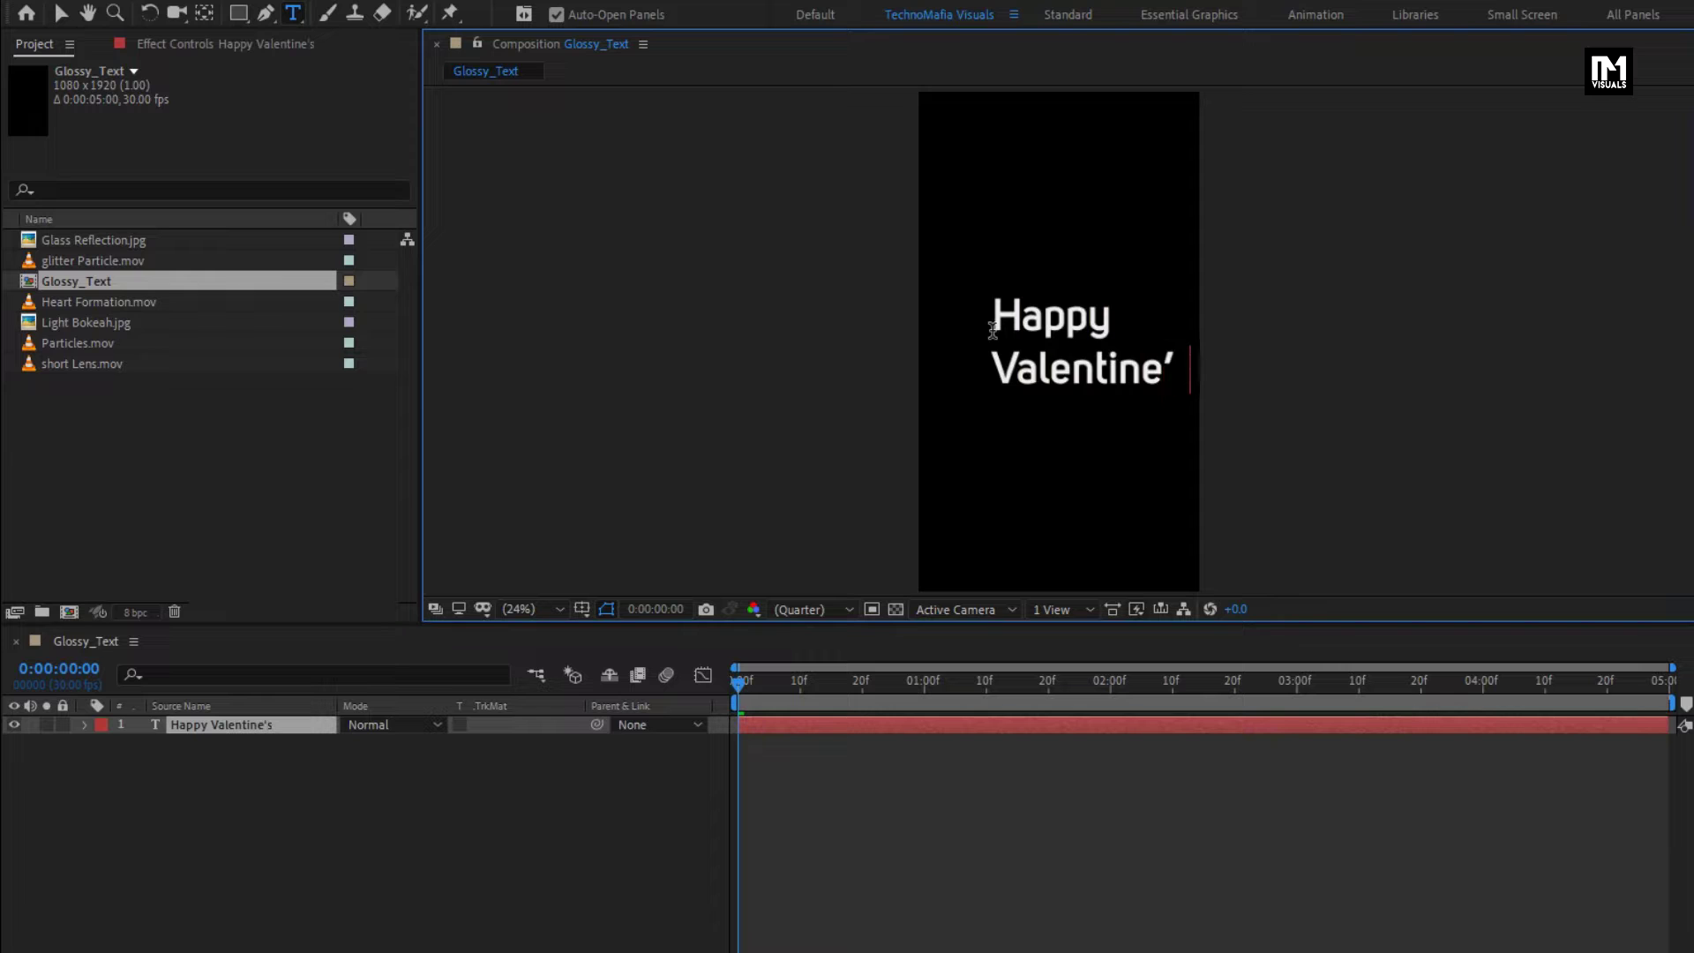
key("Return")
type("Day")
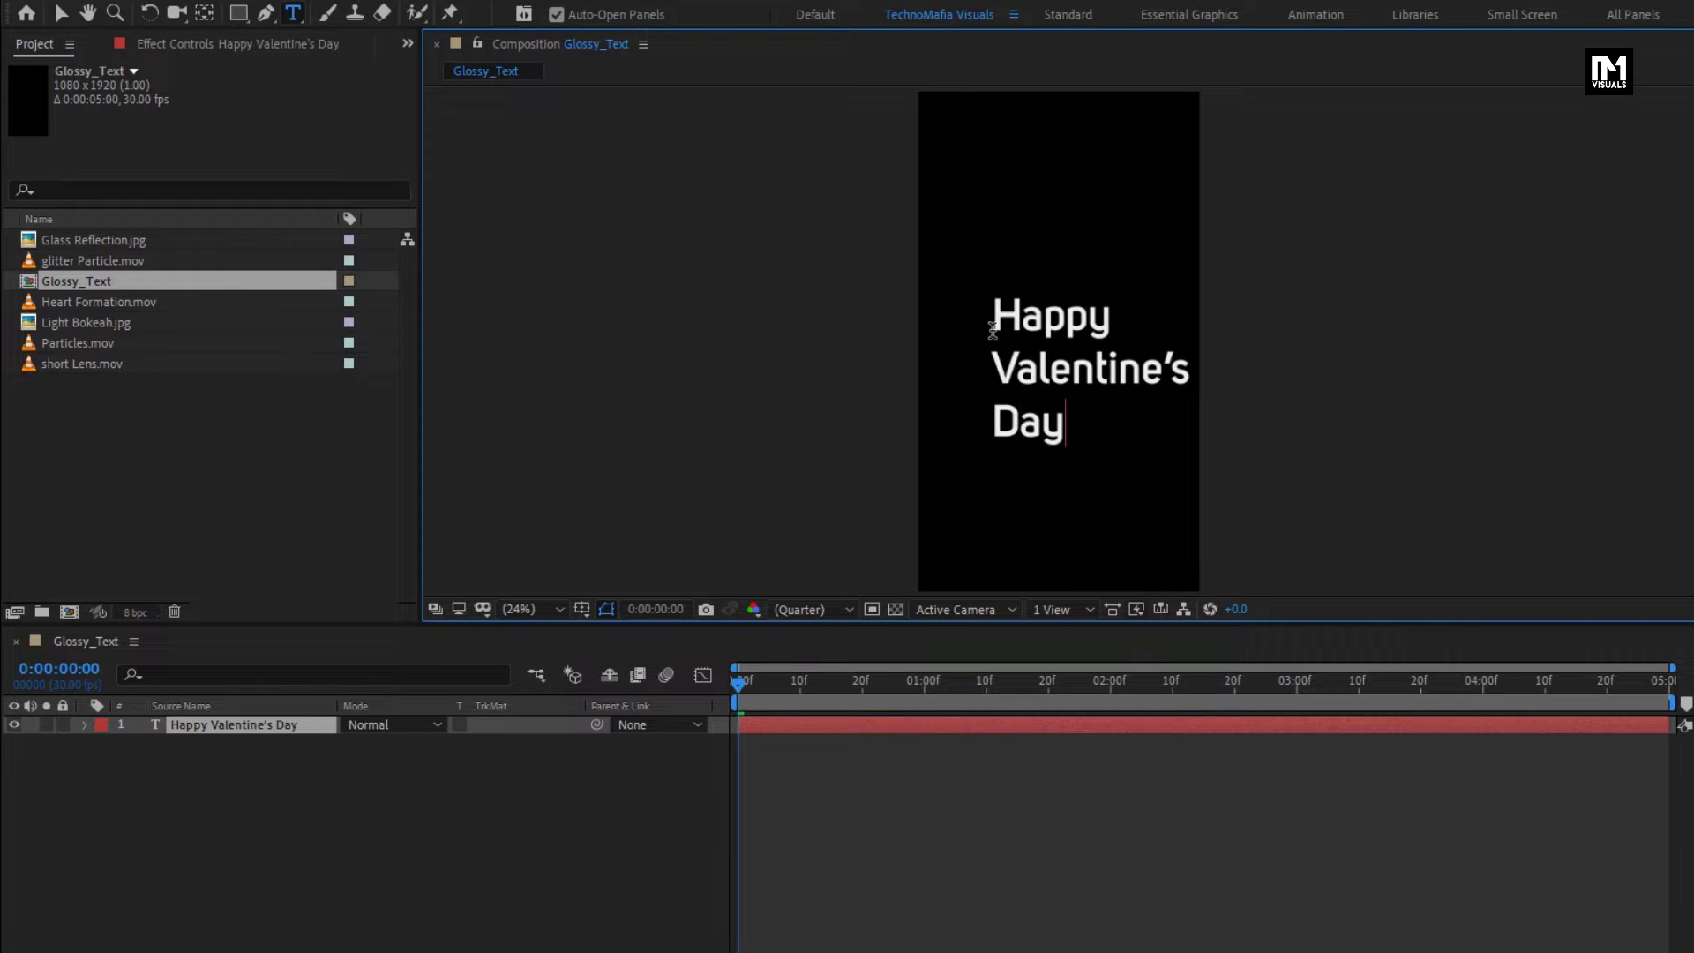
key("Escape")
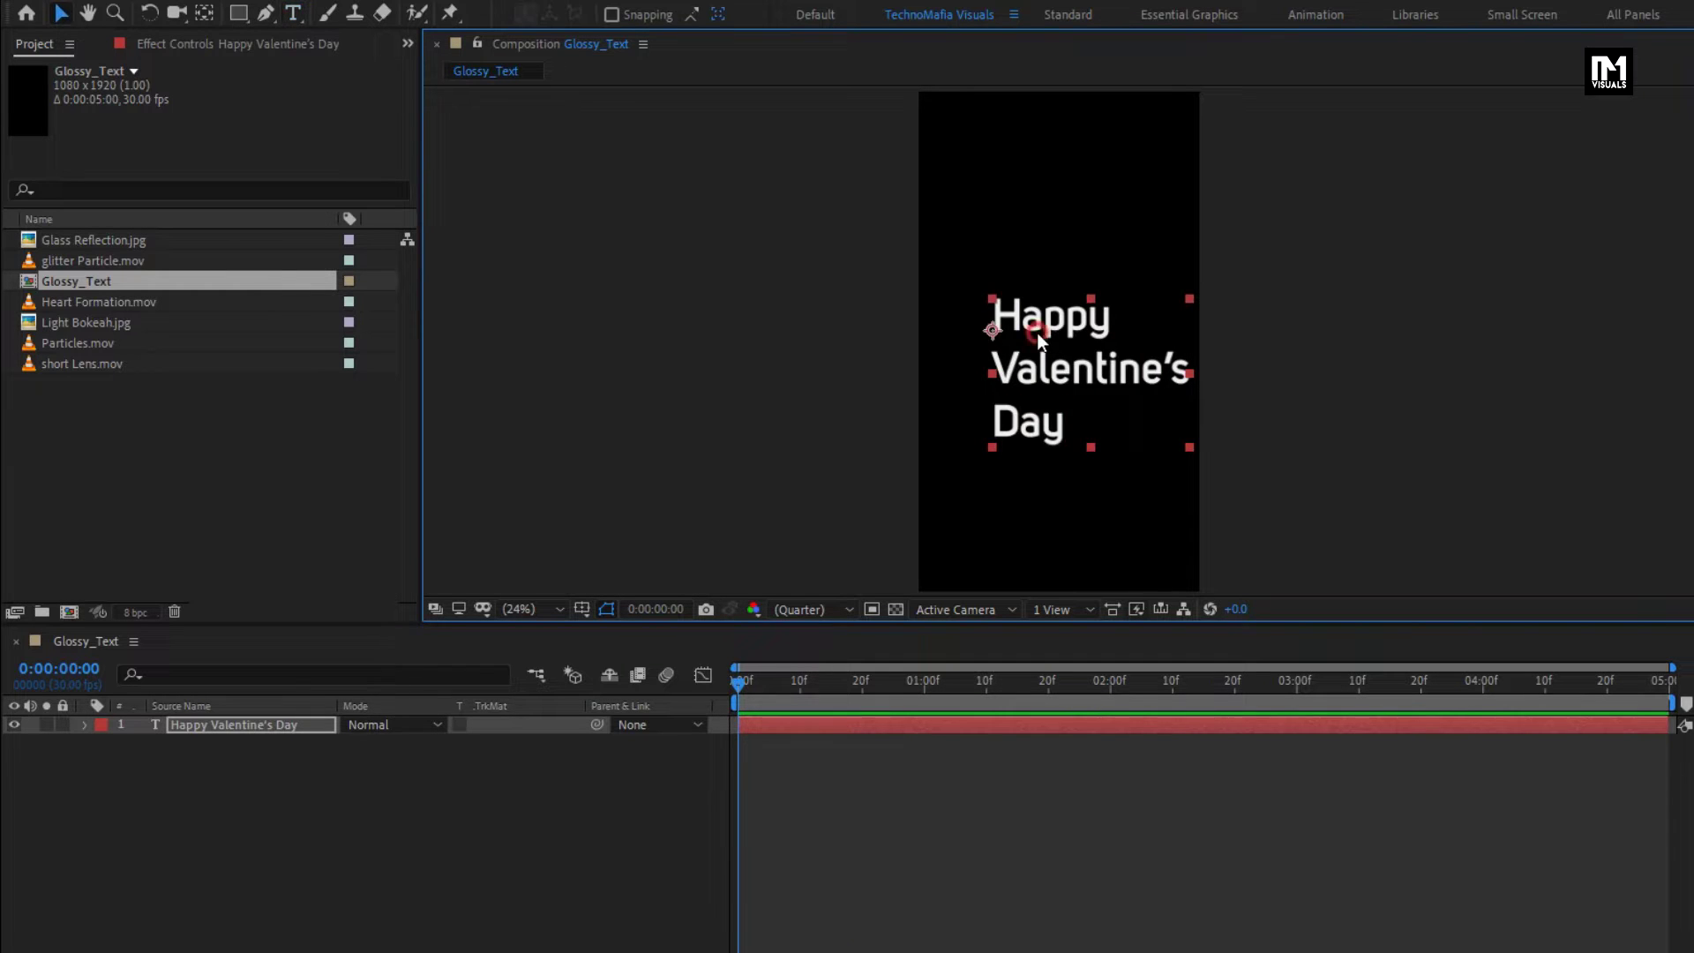
Step: Set the text's font to Edwardian Script ITC and its size to 225 px
left_click(1448, 670)
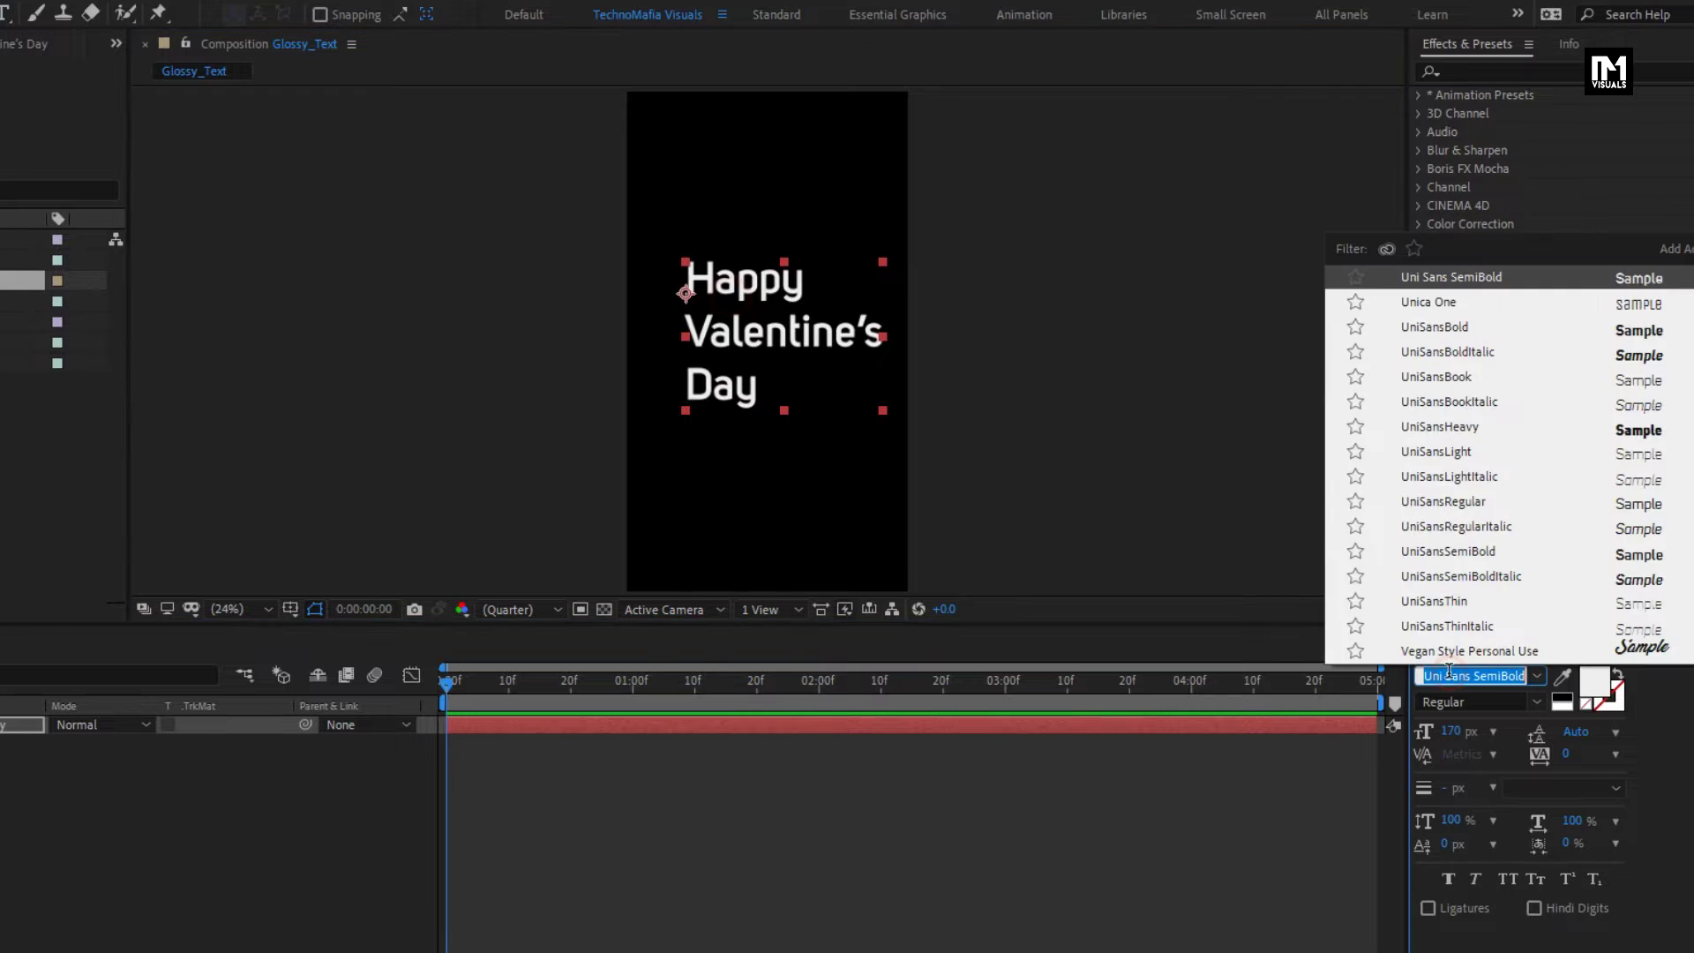
type("edw")
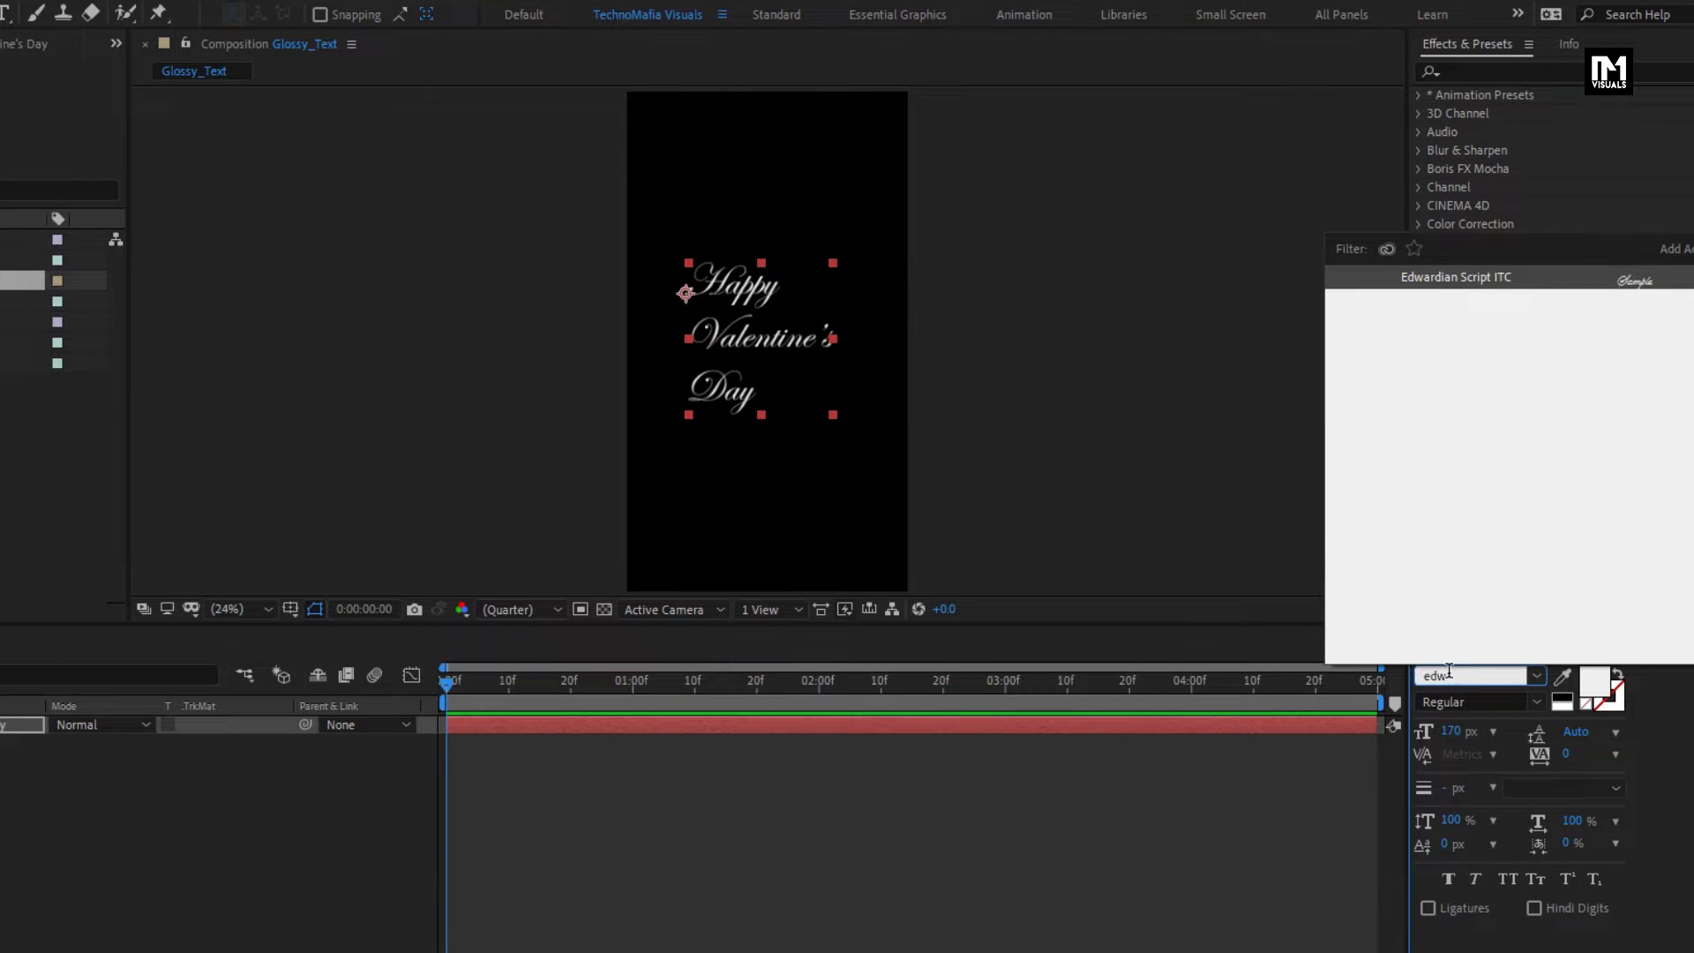
key("Return")
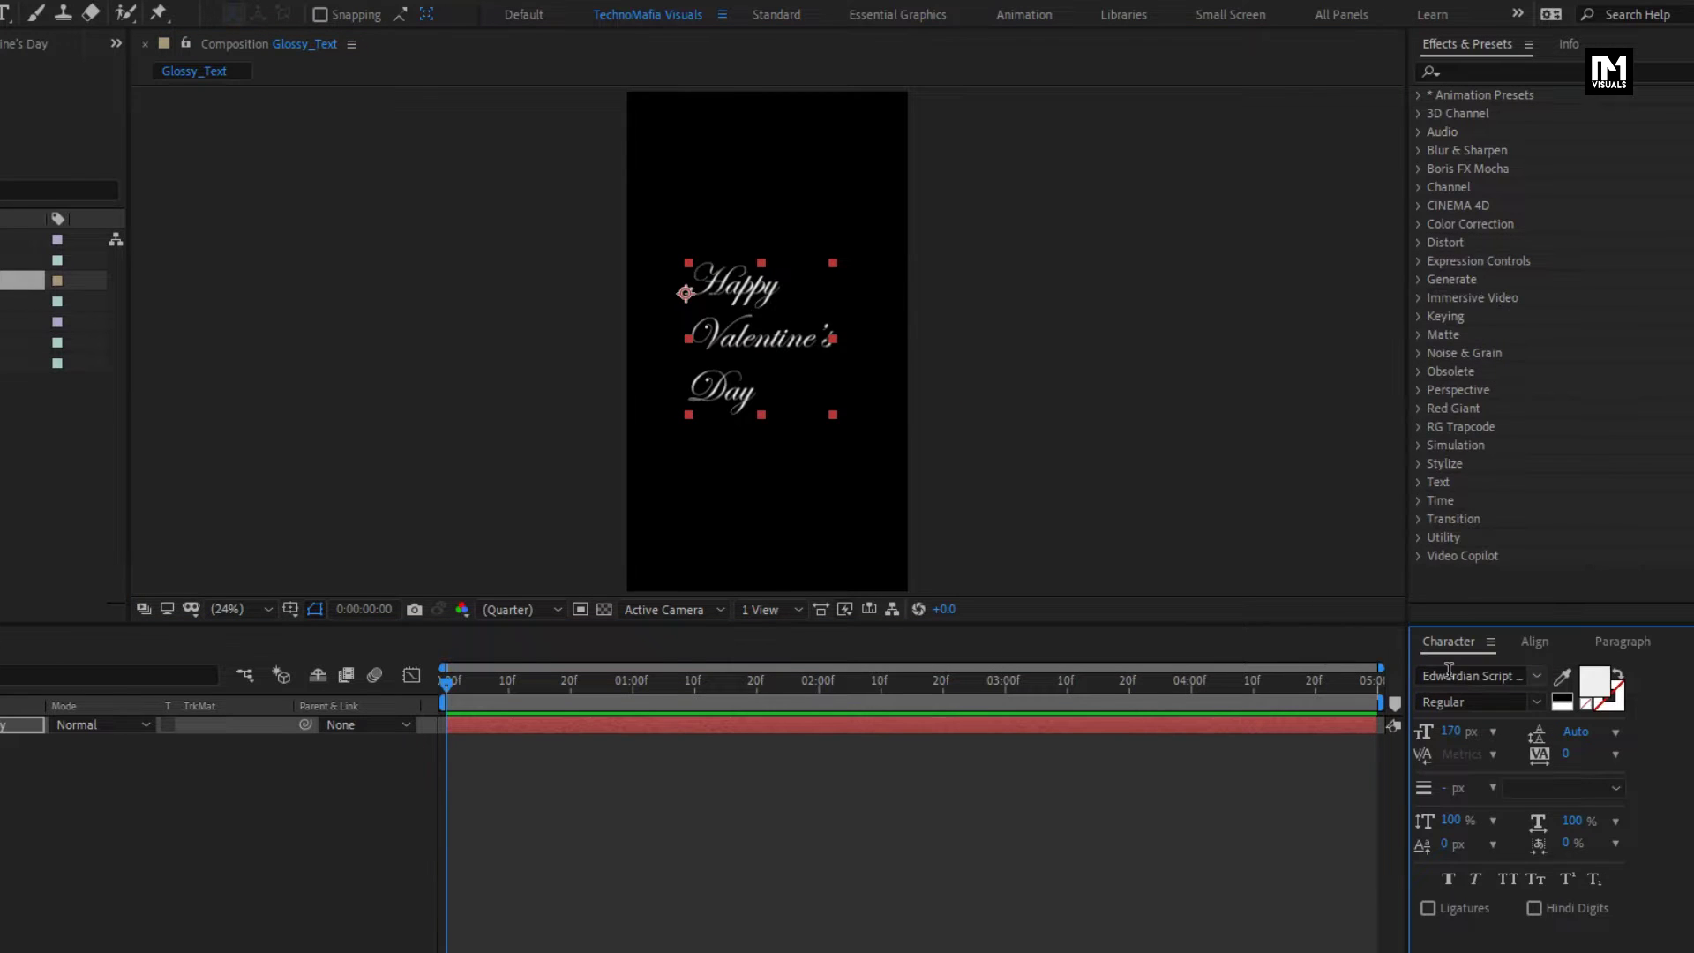
left_click_drag(1452, 732, 1516, 733)
Step: Center-align the text's lines and center the layer horizontally and vertically in the composition
left_click(1535, 644)
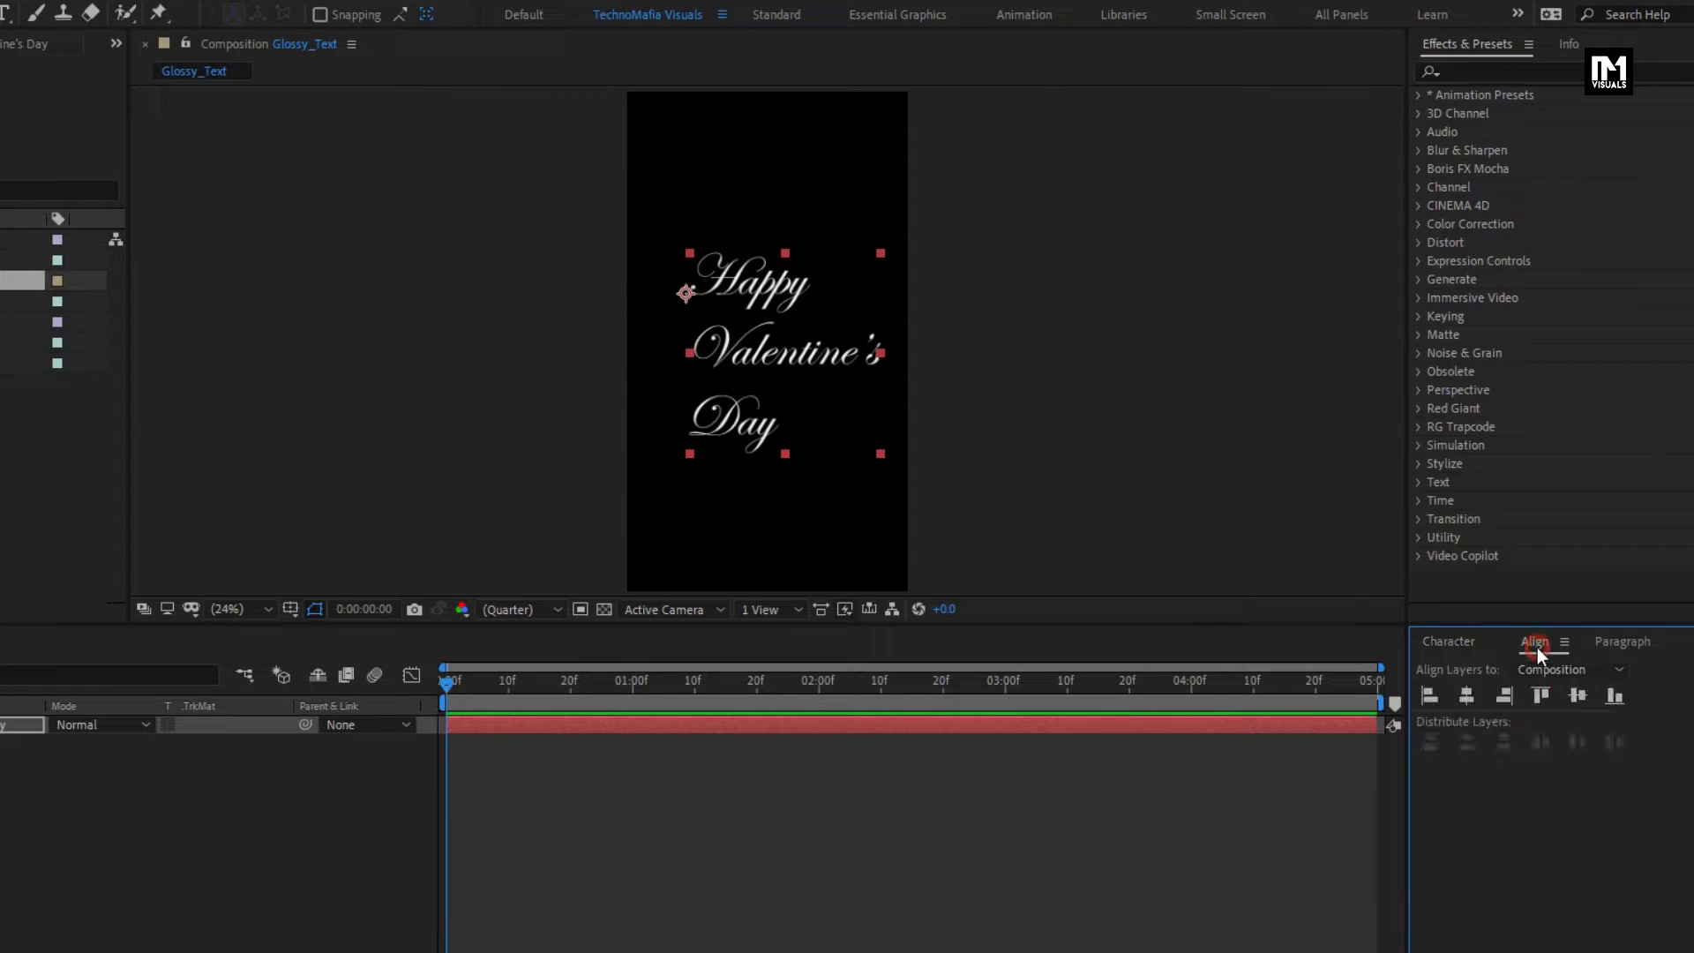
left_click(1471, 700)
left_click(1578, 697)
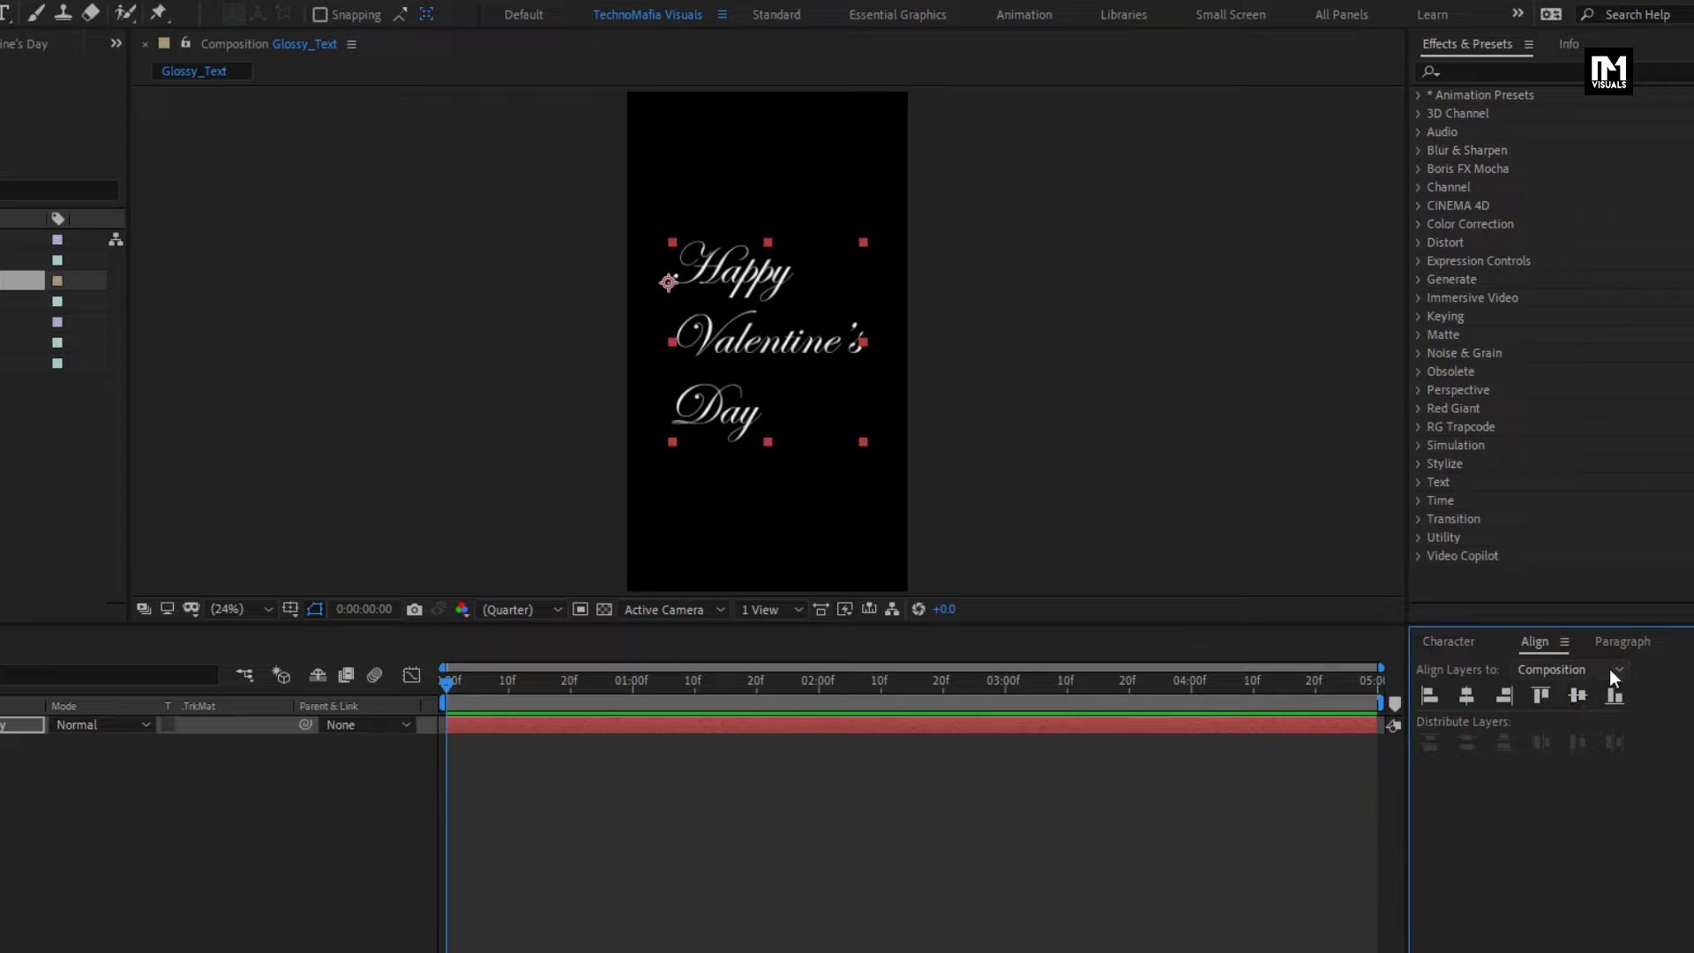
left_click(1617, 643)
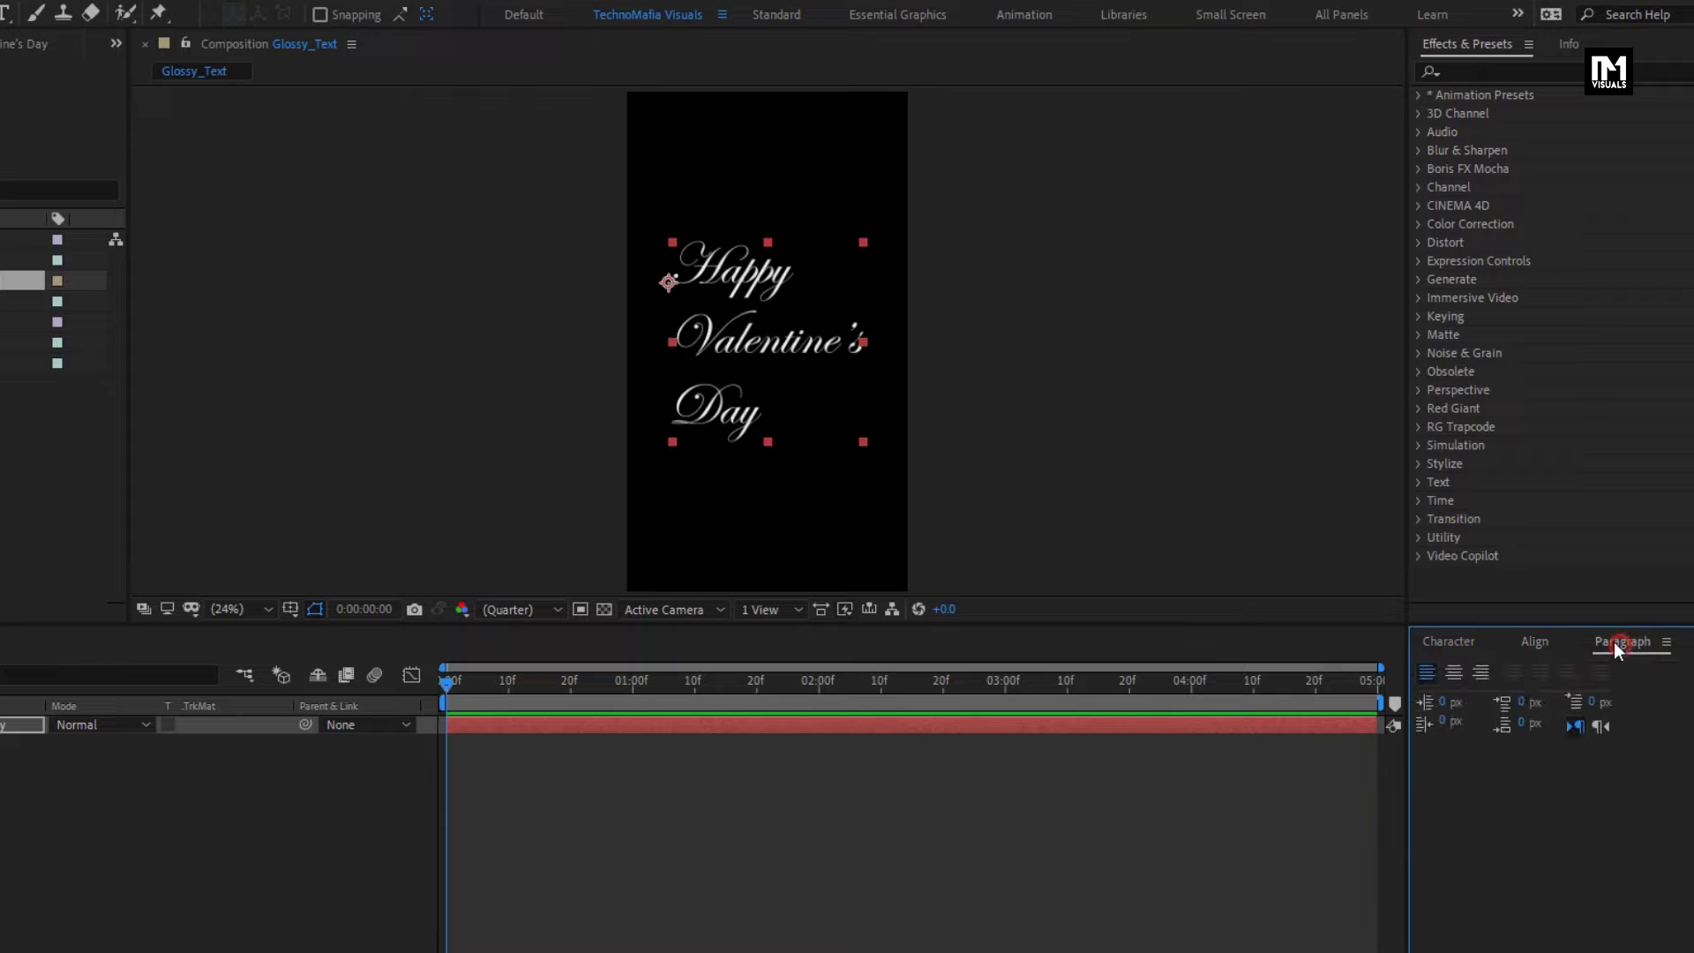
left_click(1453, 674)
left_click(1520, 643)
left_click(1466, 695)
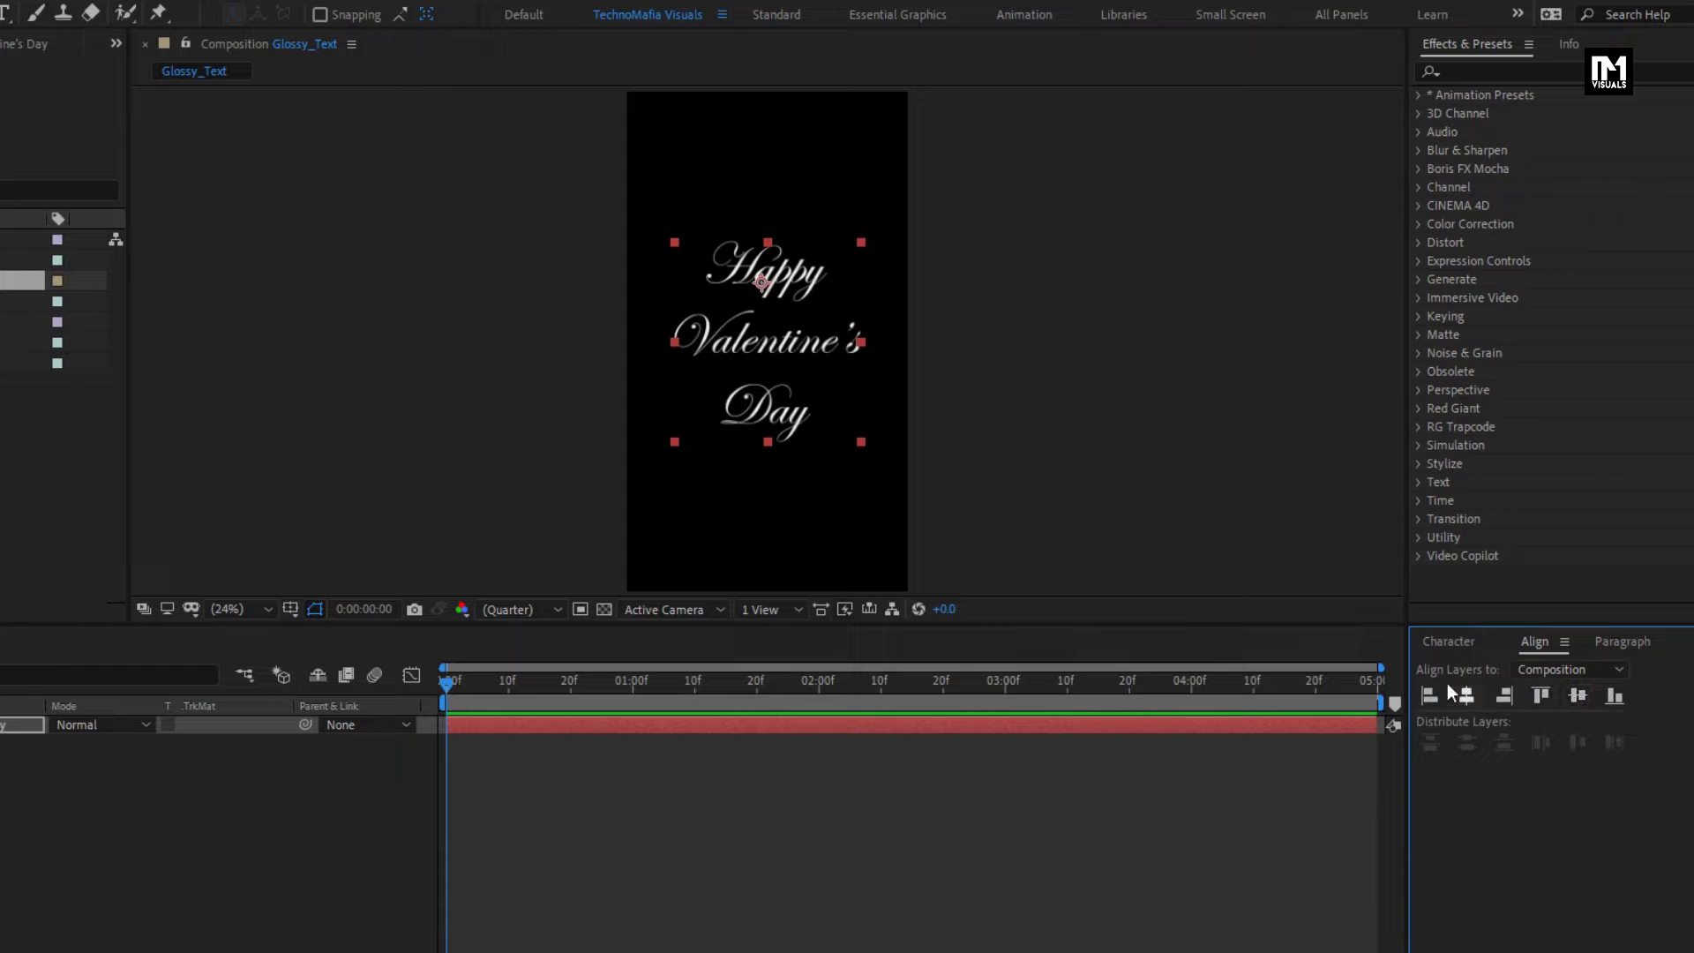
Step: Set the text's leading to 188 px and center the layer vertically in the composition again
left_click(1426, 648)
scroll(743, 355, "up", 1)
scroll(743, 355, "up", 2)
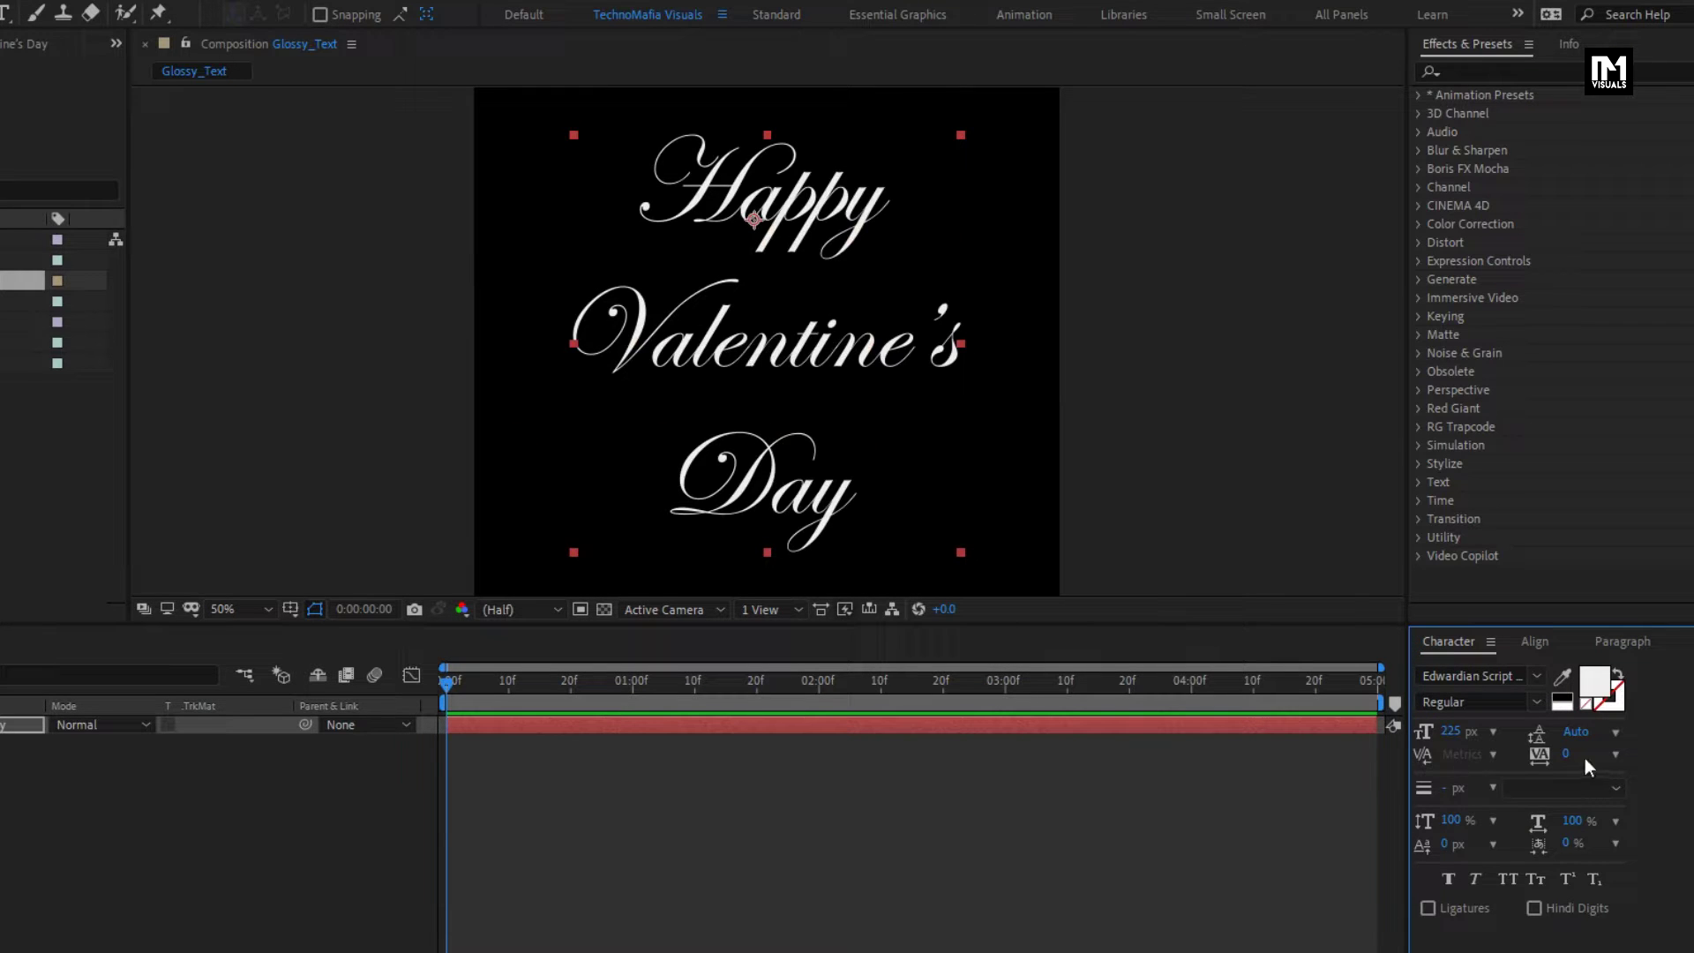
left_click_drag(1577, 731, 1659, 733)
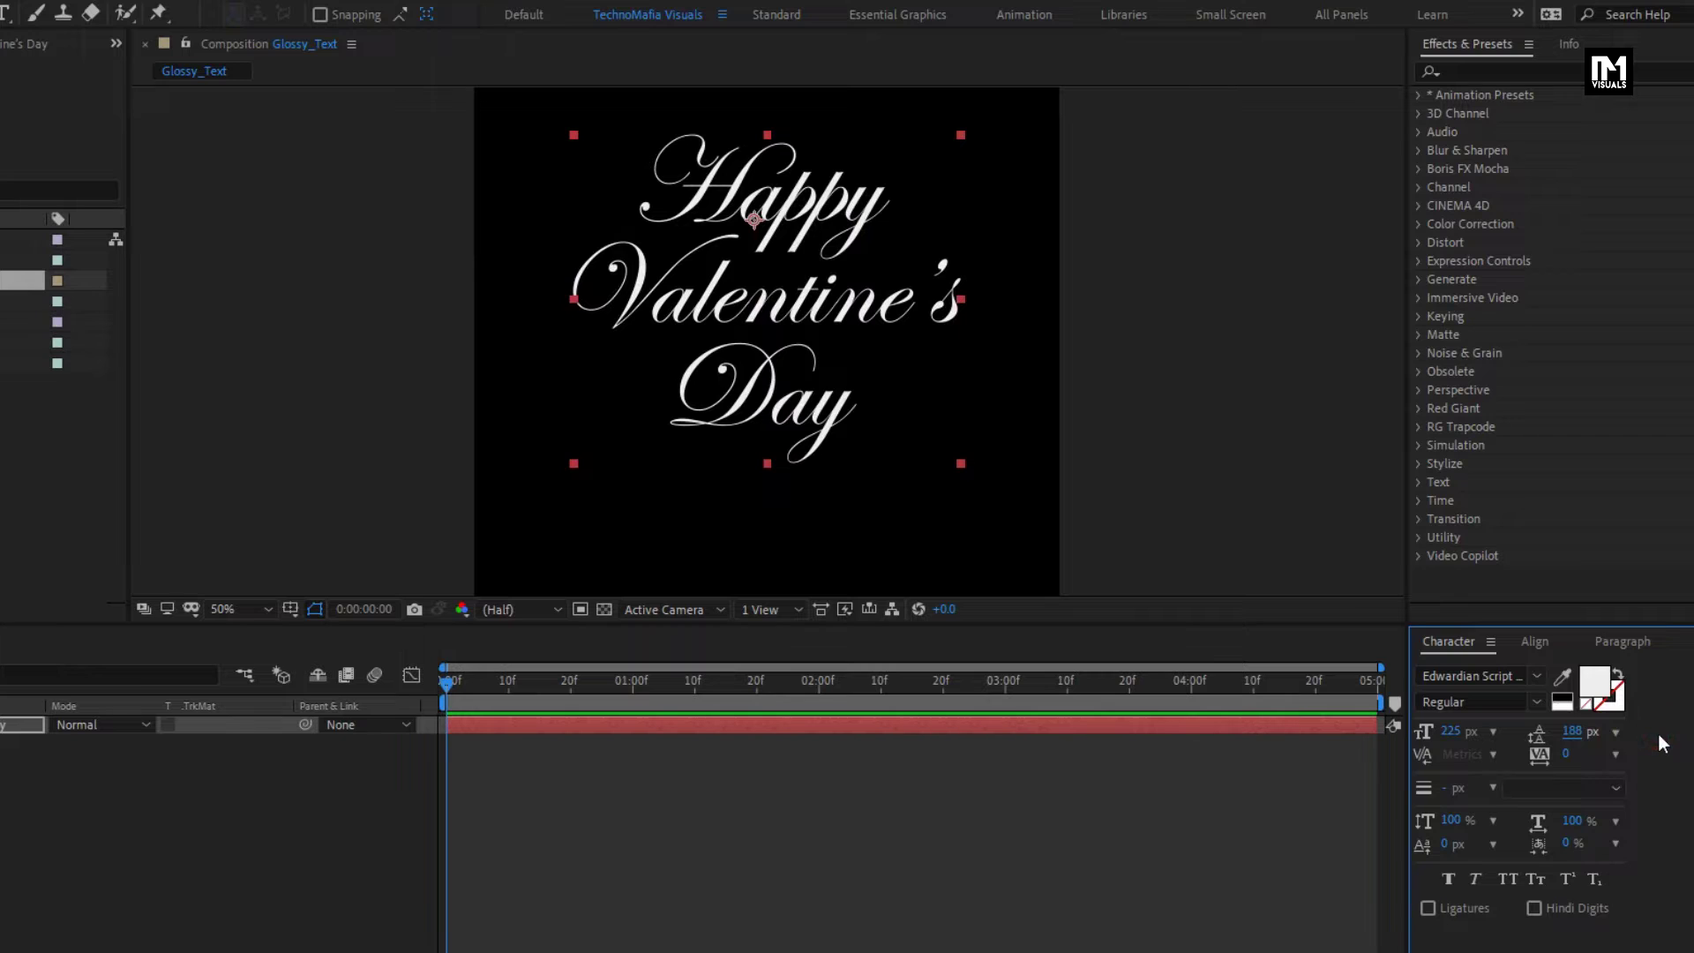
left_click(1533, 642)
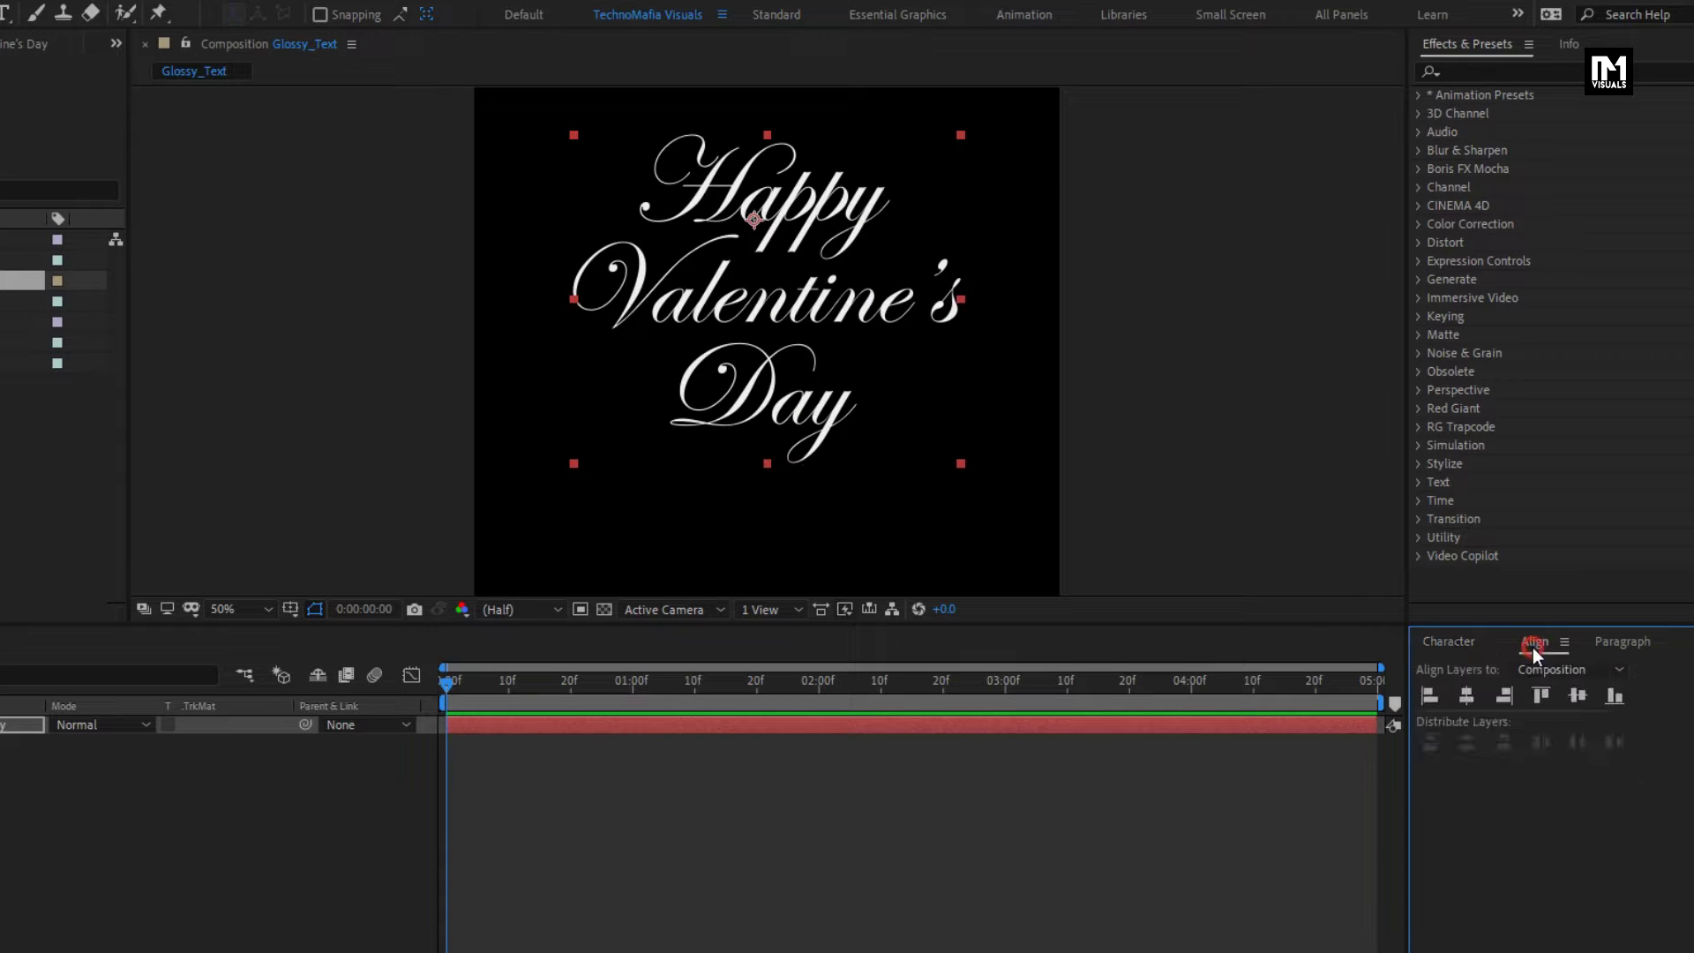
left_click(1578, 696)
Step: Pre-compose the Happy Valentine's Day text layer into a composition named Text_Comp
left_click(243, 609)
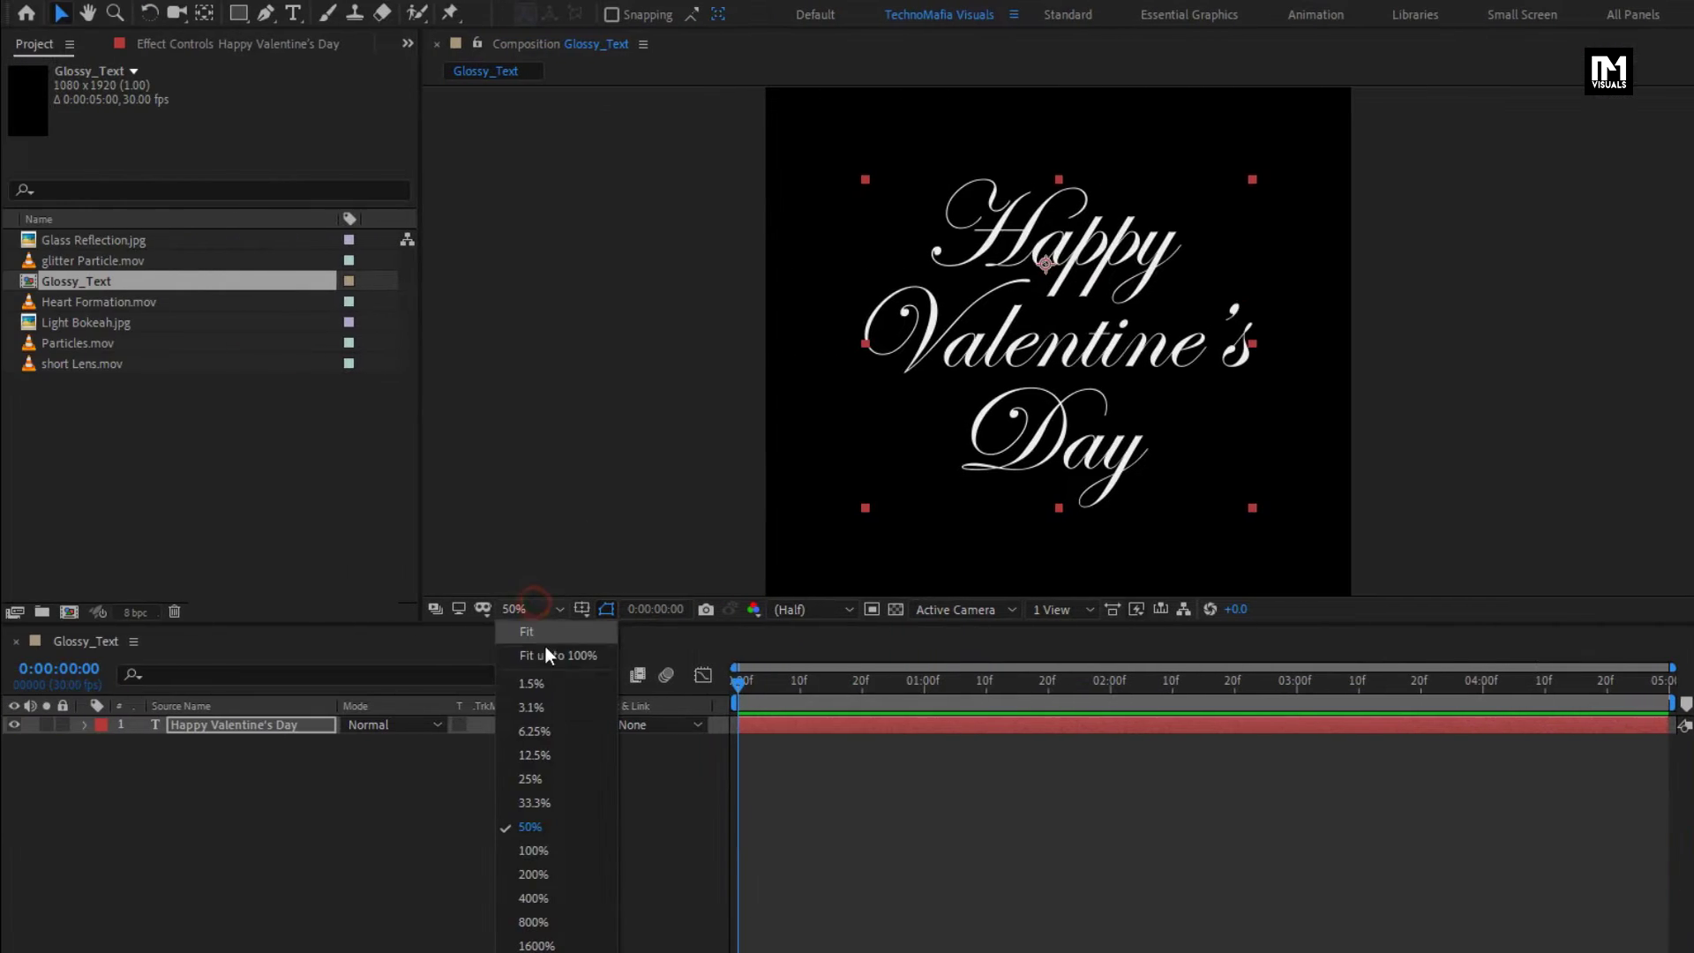
left_click(254, 656)
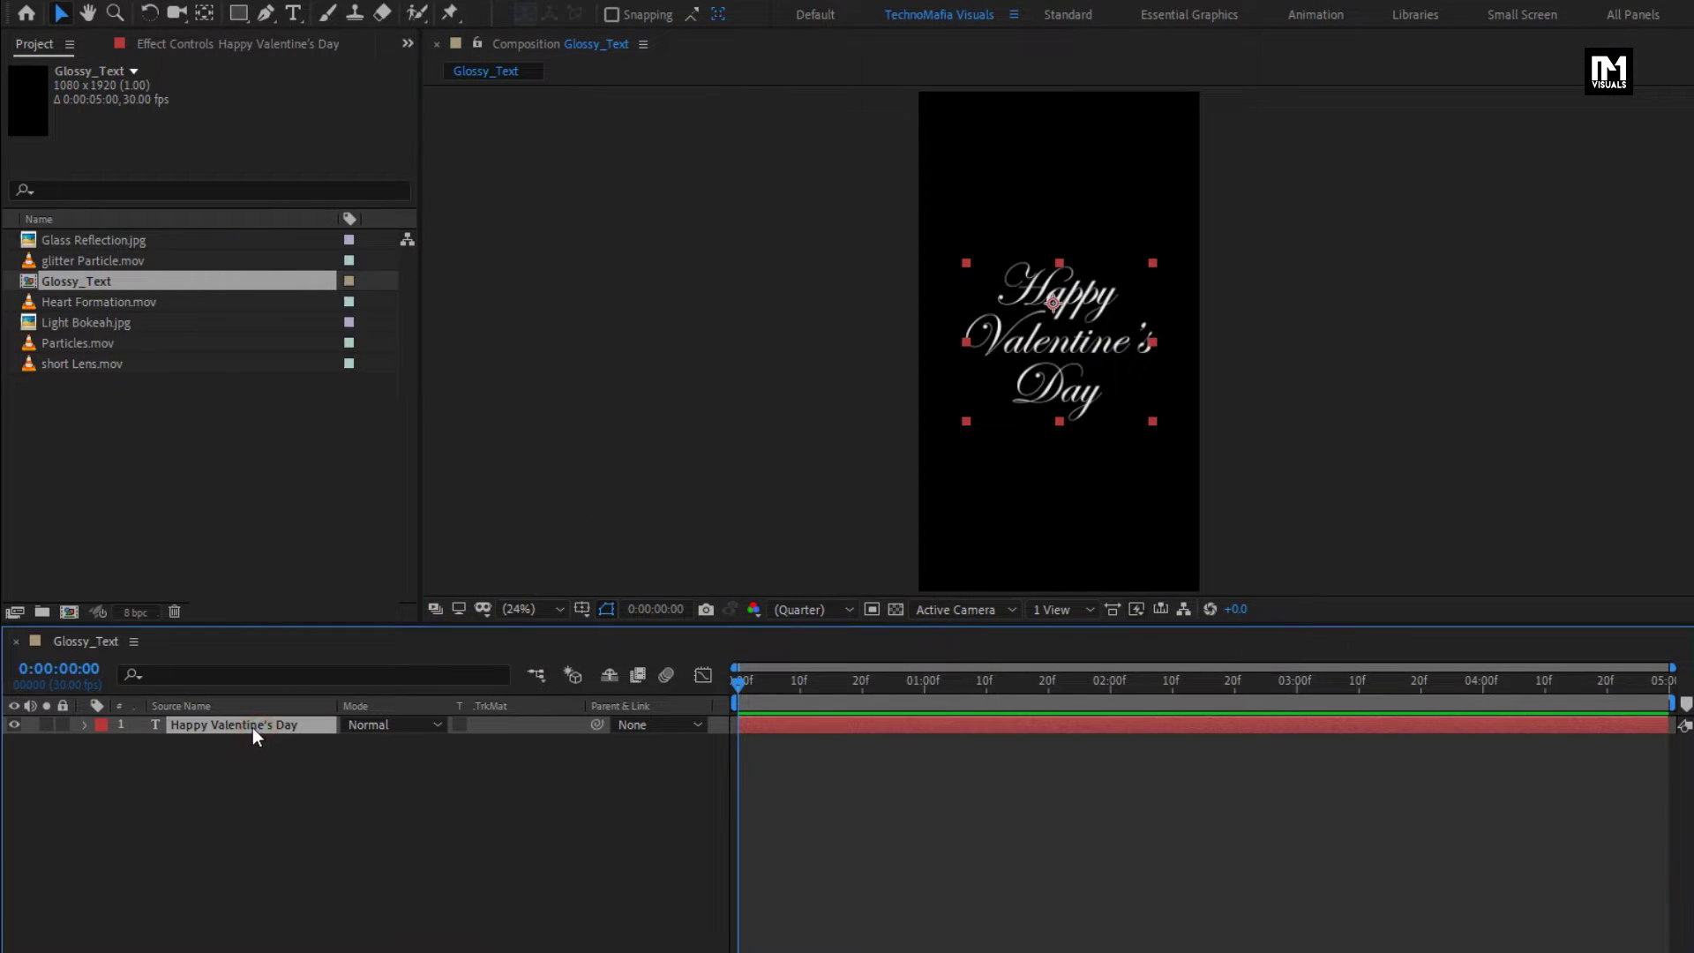
right_click(253, 727)
left_click(291, 631)
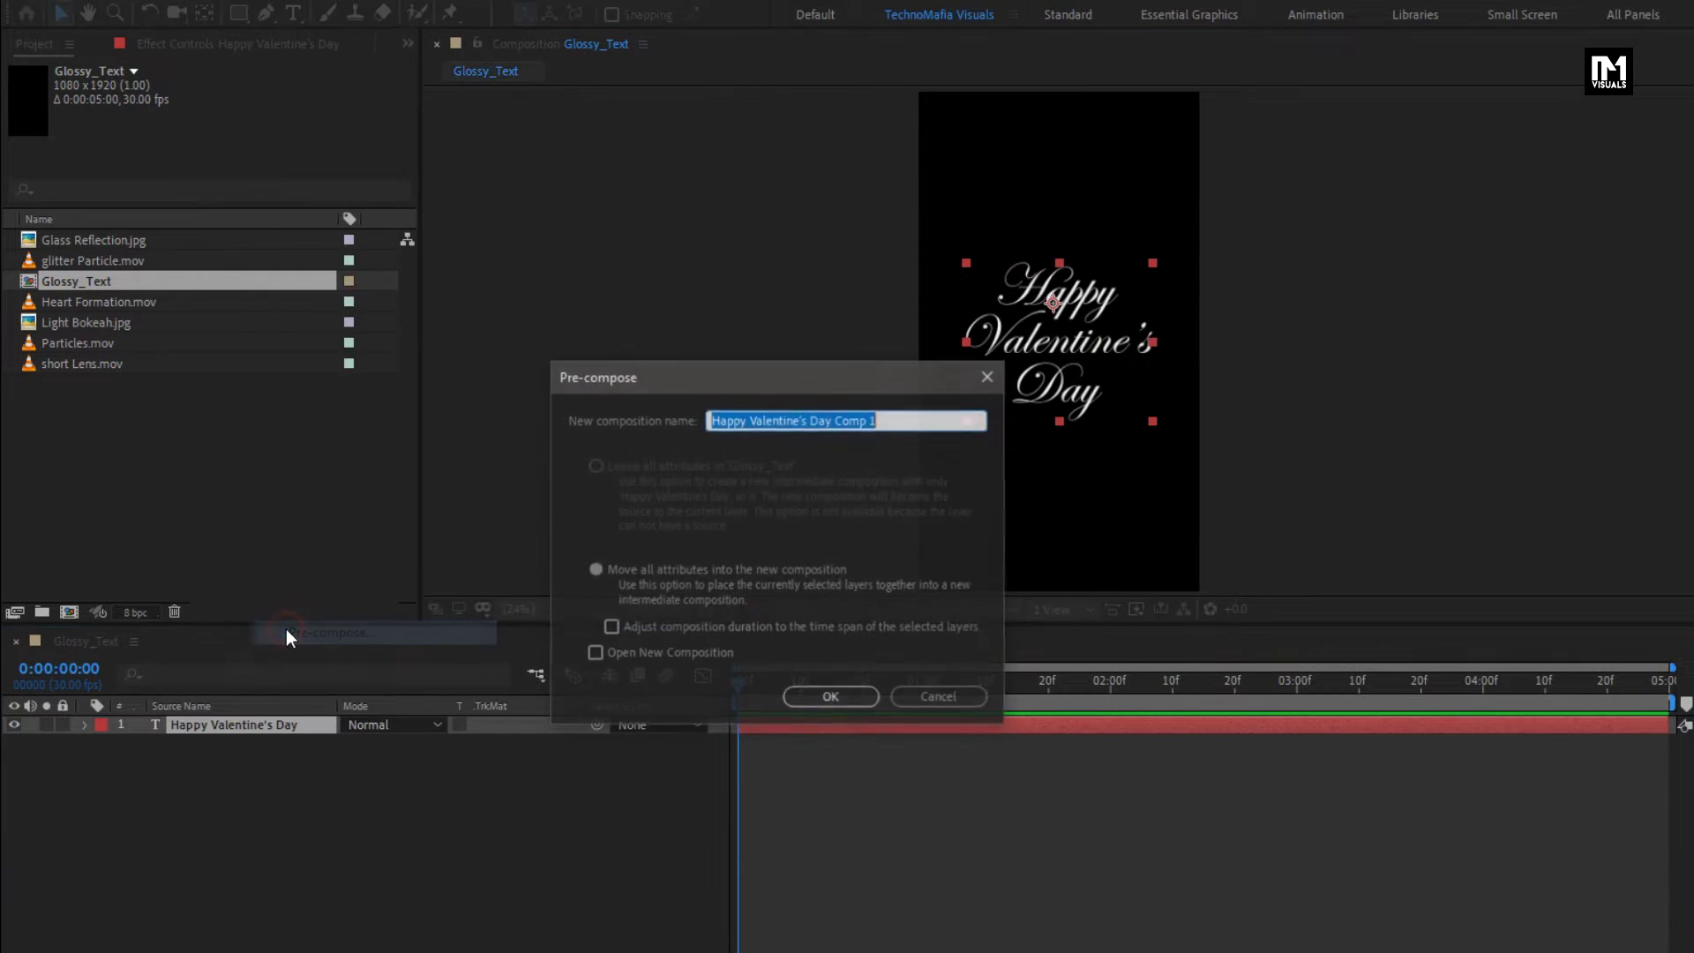
type("Text_Comp")
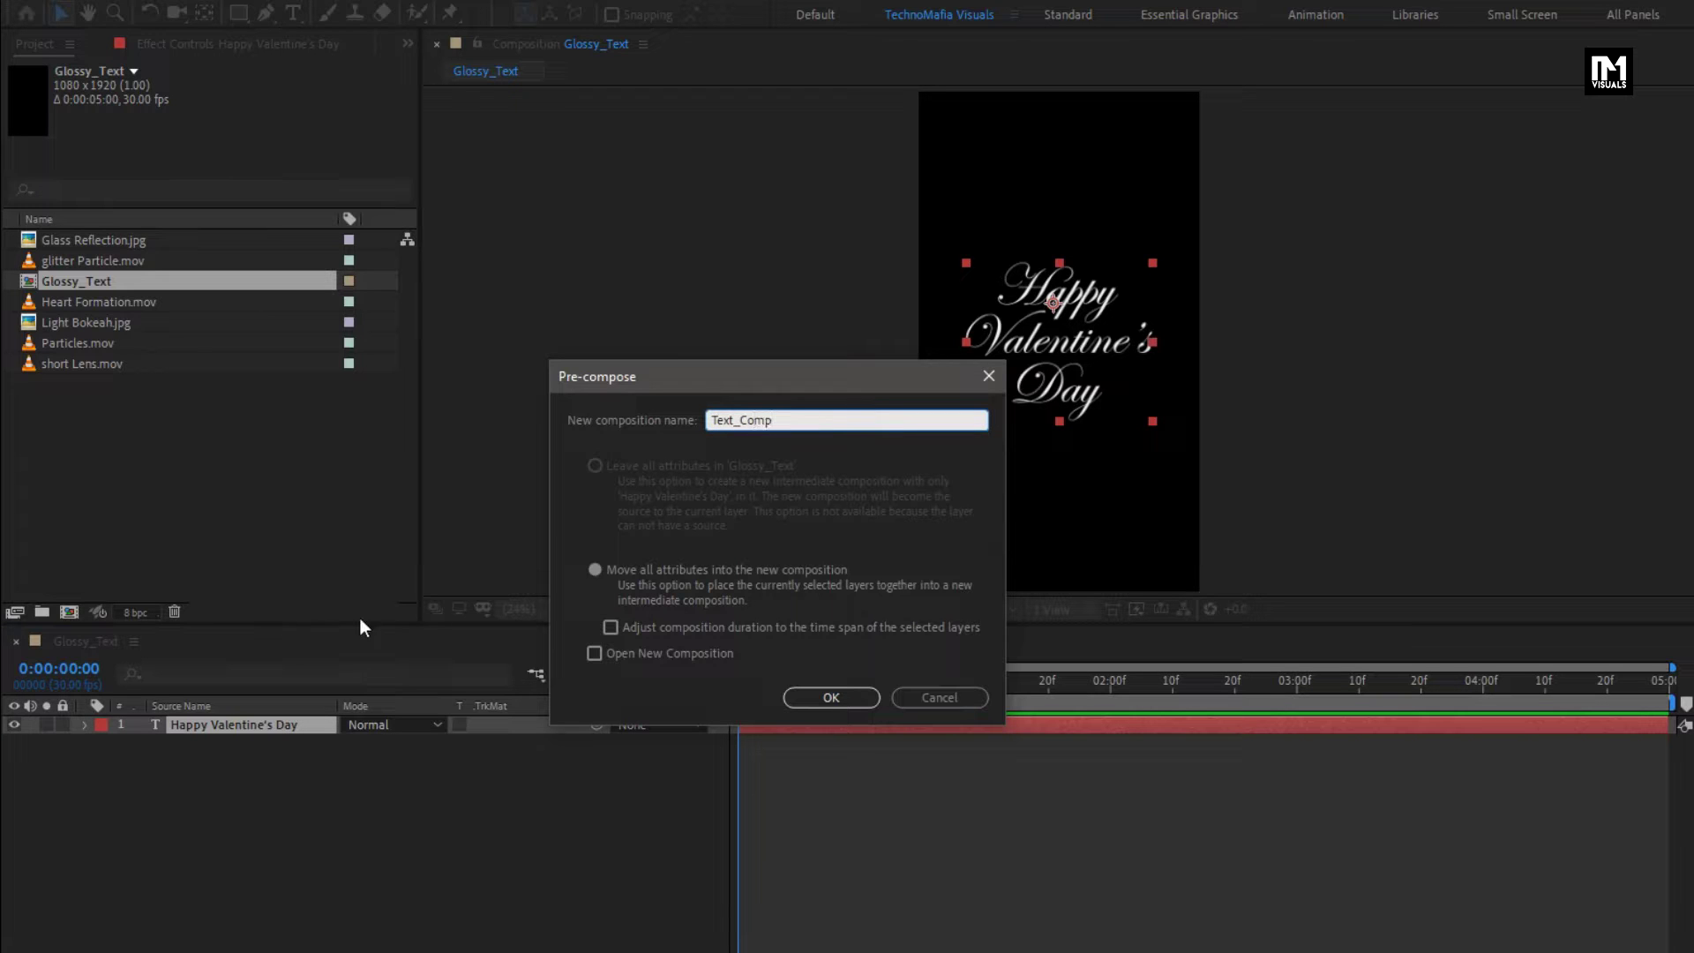
left_click(803, 697)
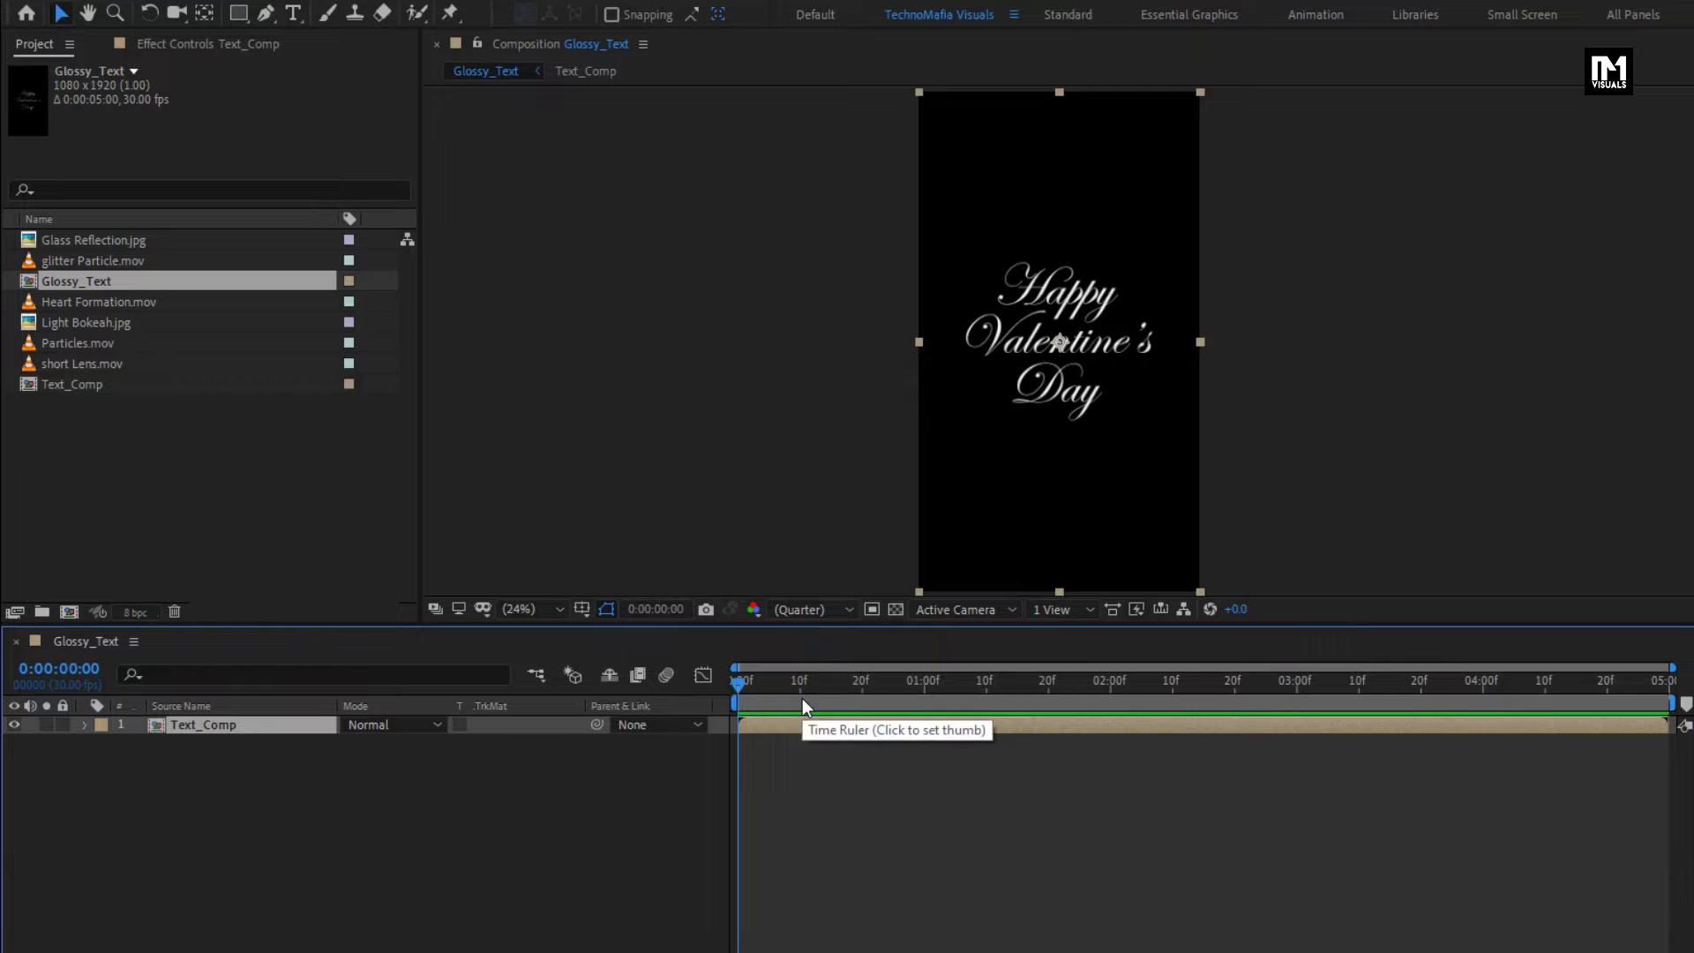
Step: Create a red 1080 × 1920 px solid layer named Noise above Text_Comp
right_click(293, 782)
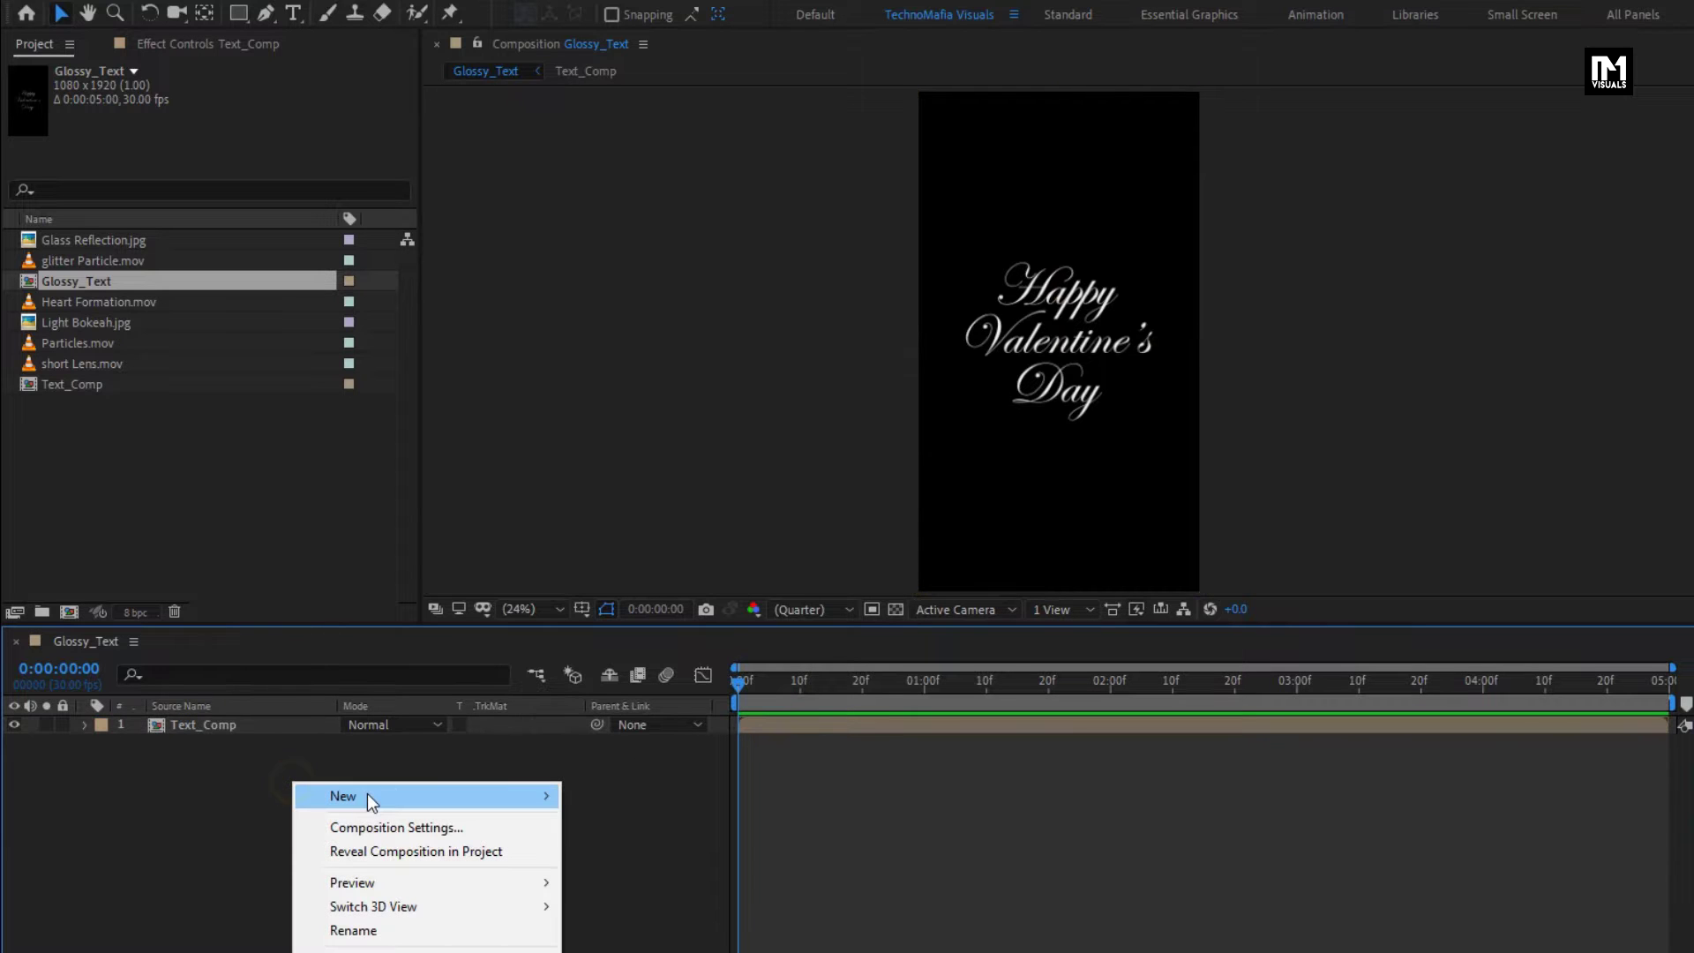
mouse_move(367, 793)
left_click(644, 853)
type("Noise")
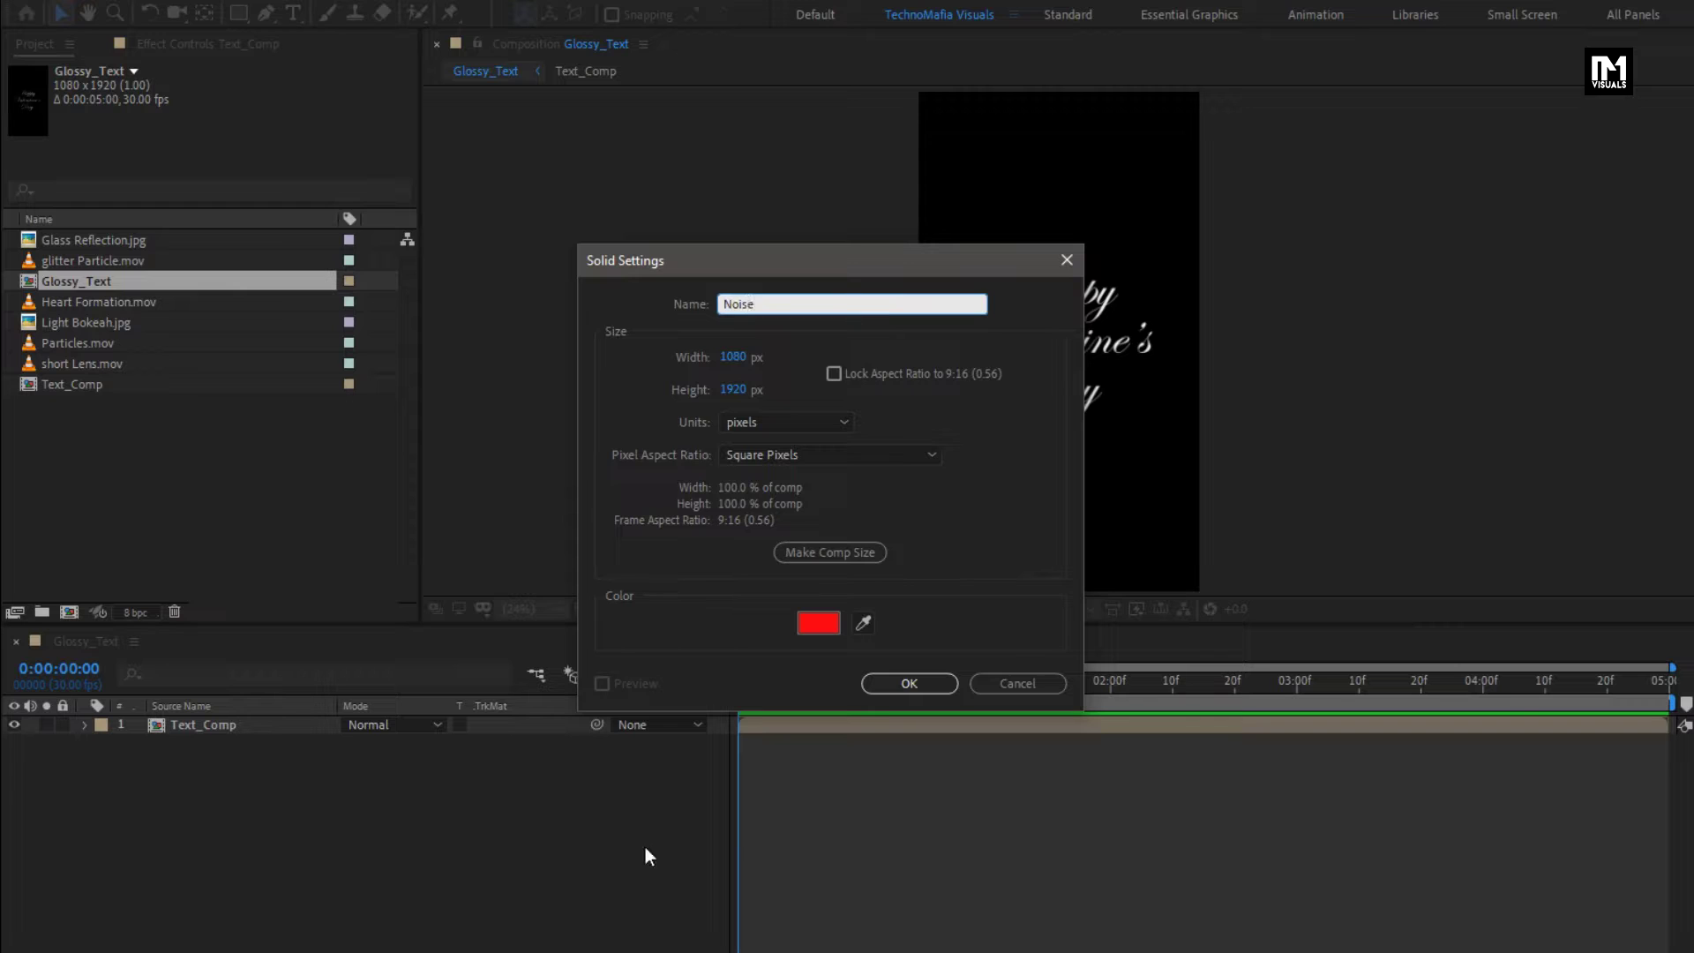
left_click(892, 688)
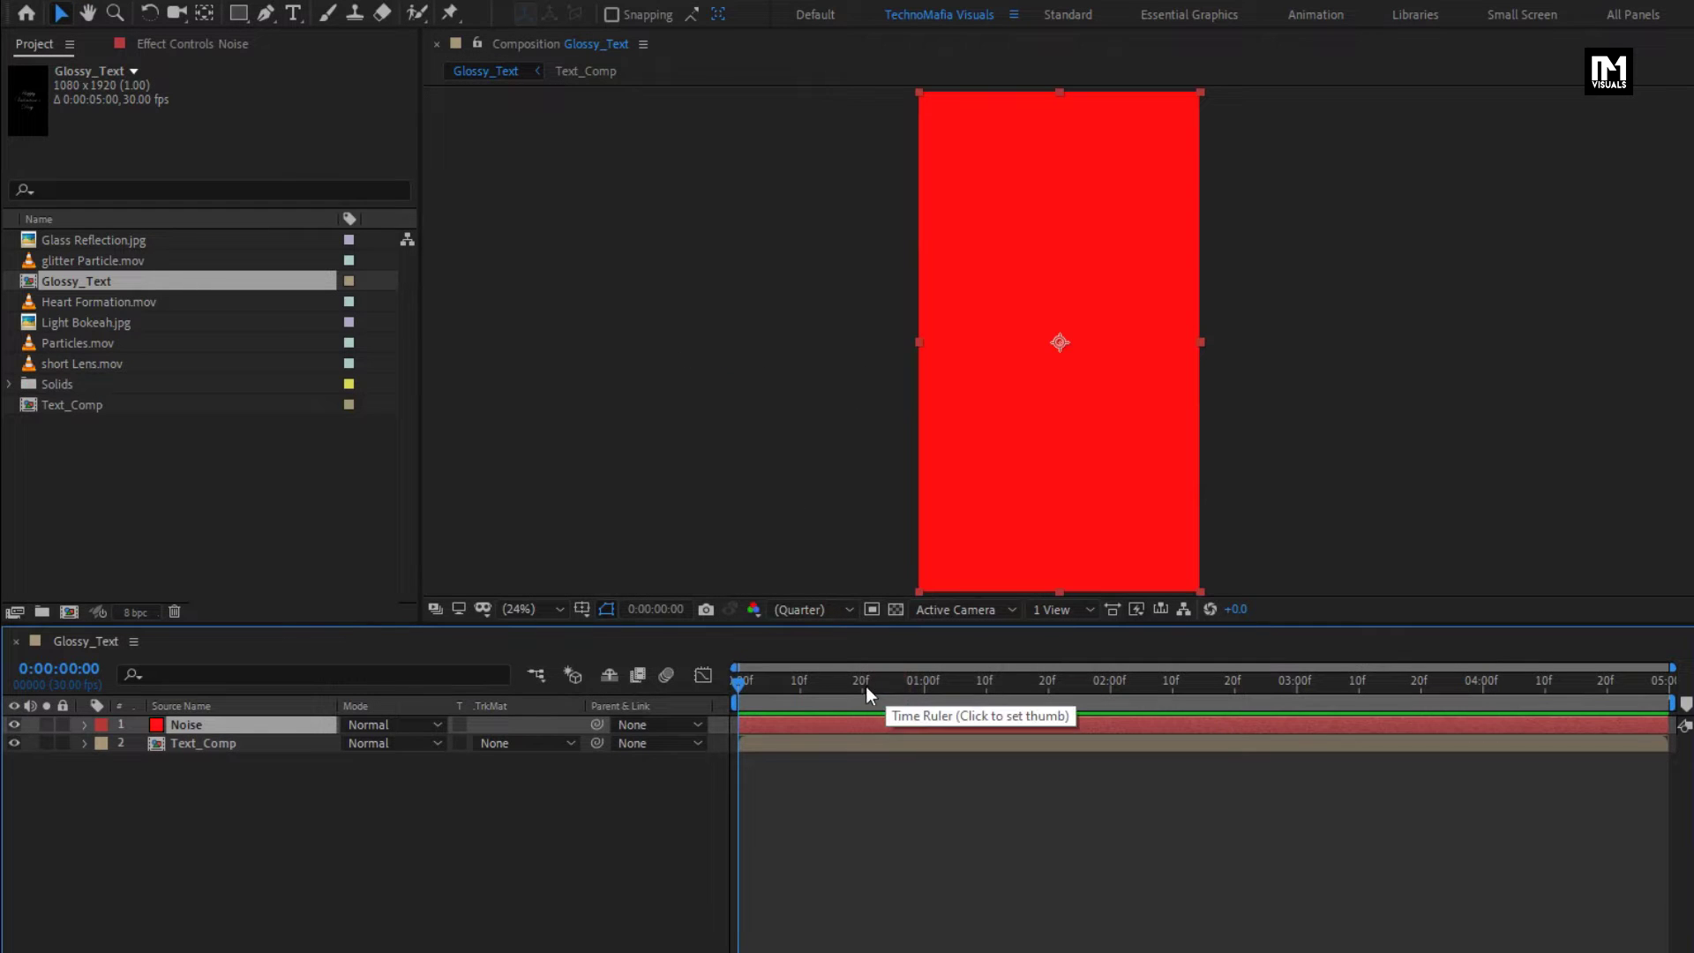
Step: Apply the Fractal Noise effect to the Noise solid
left_click(1478, 74)
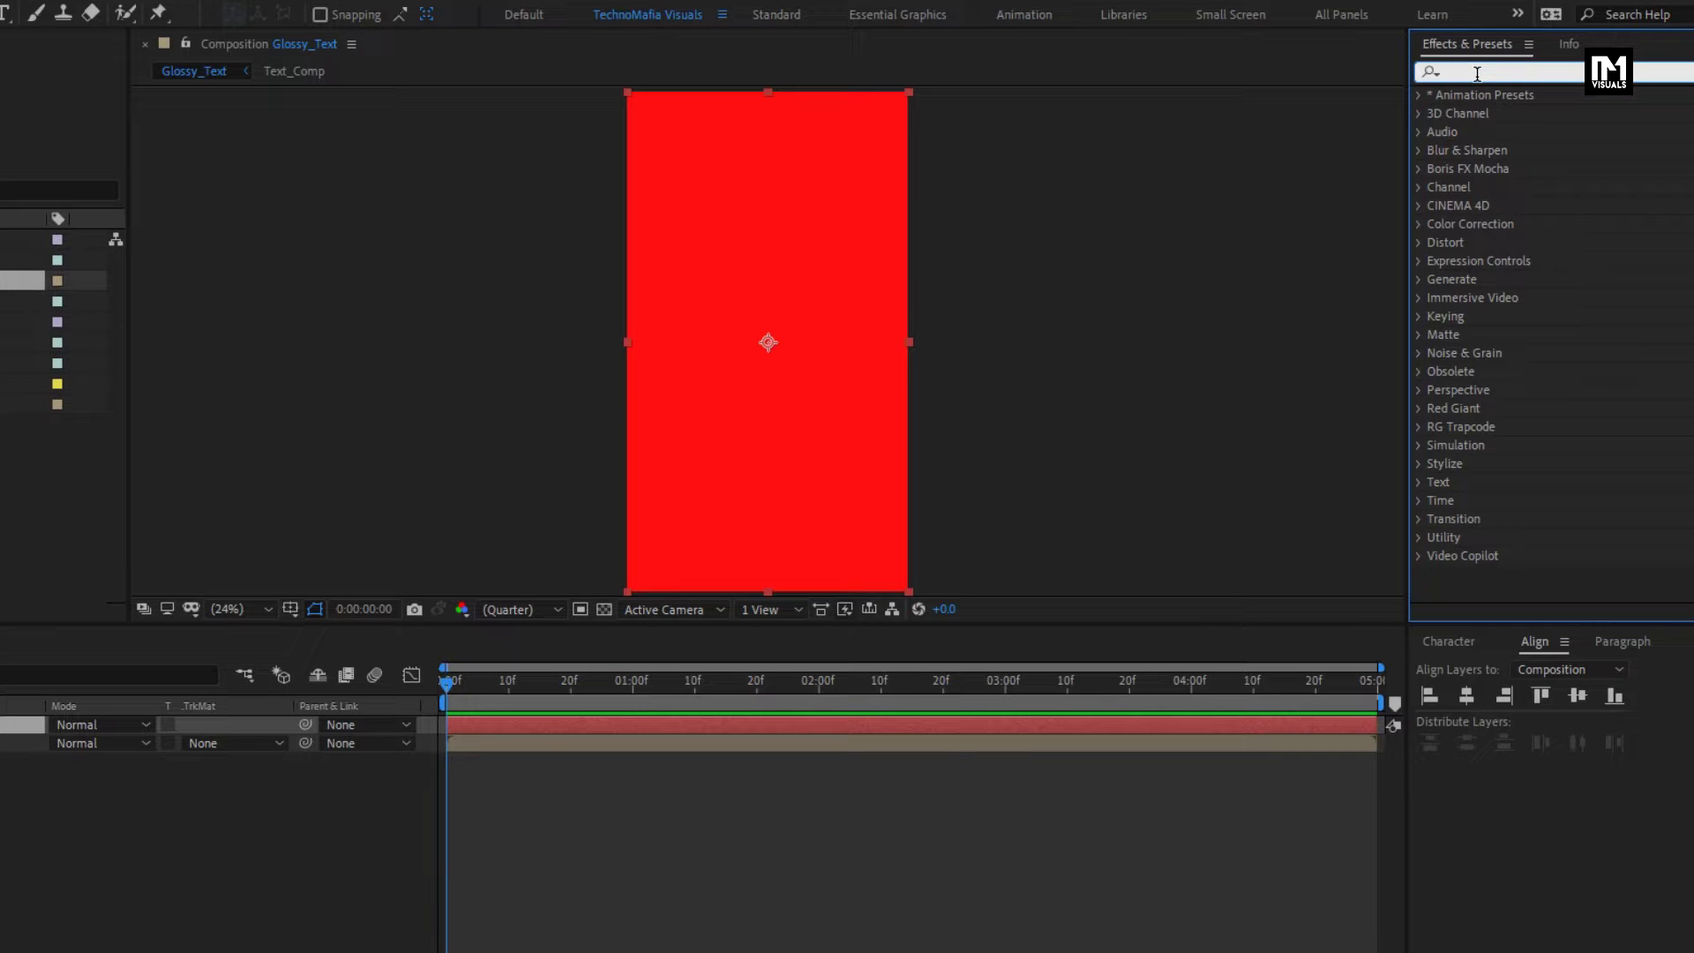
type("fract")
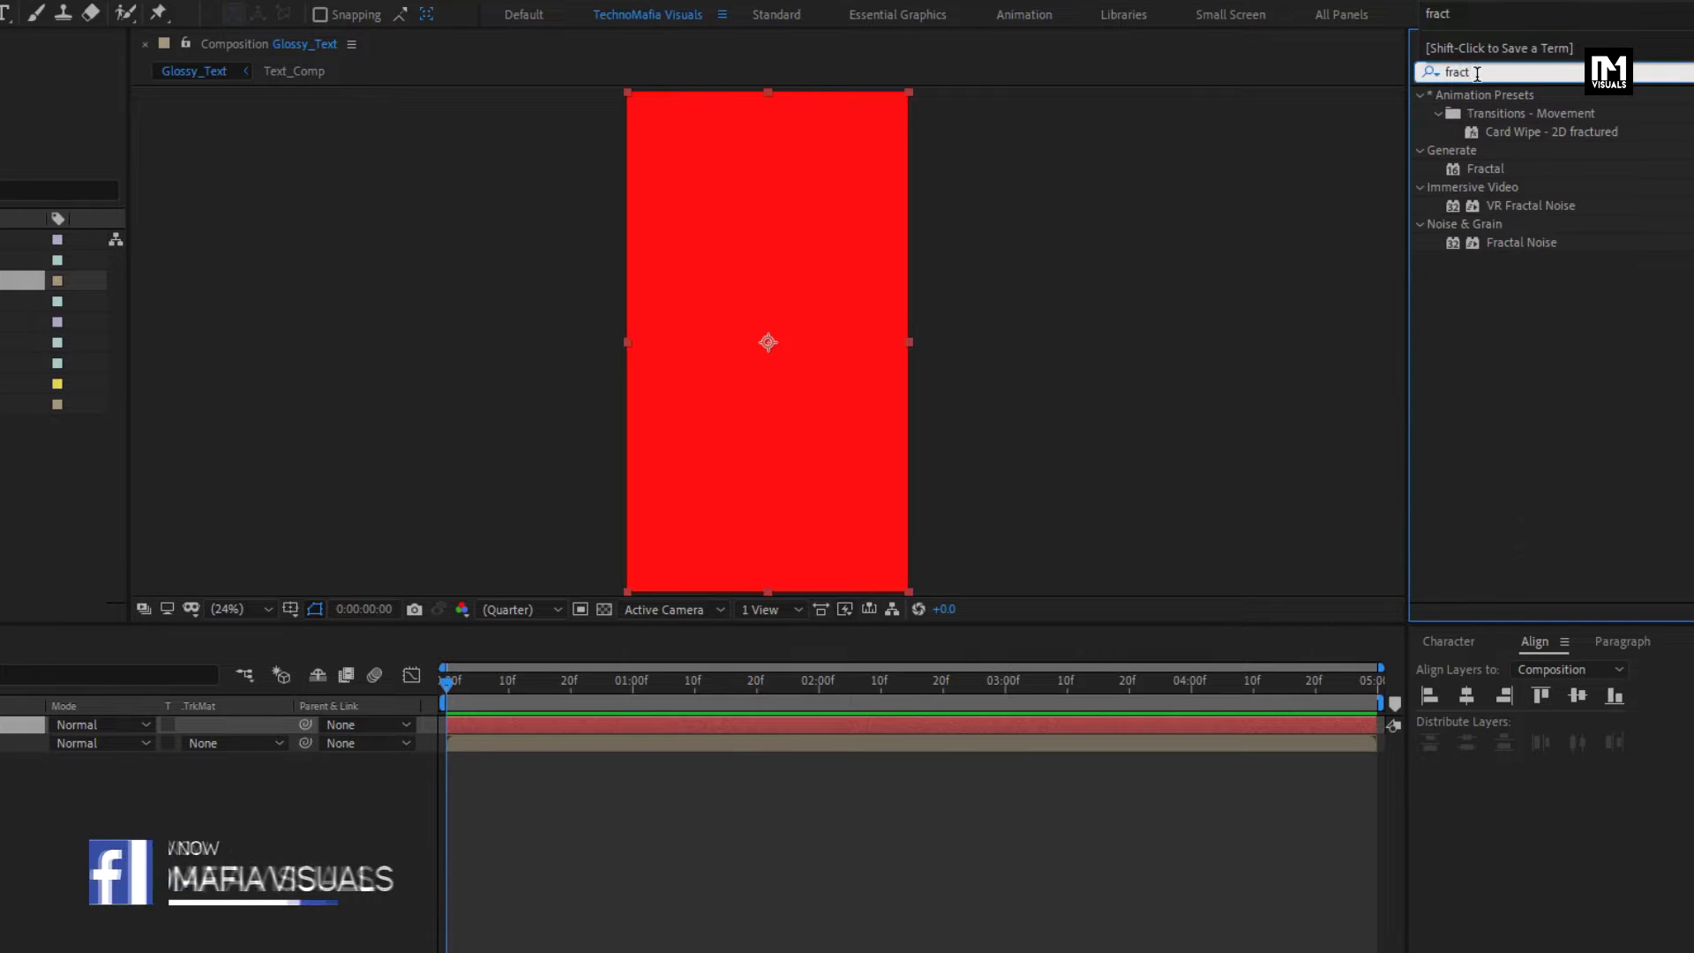
left_click_drag(1522, 243, 850, 310)
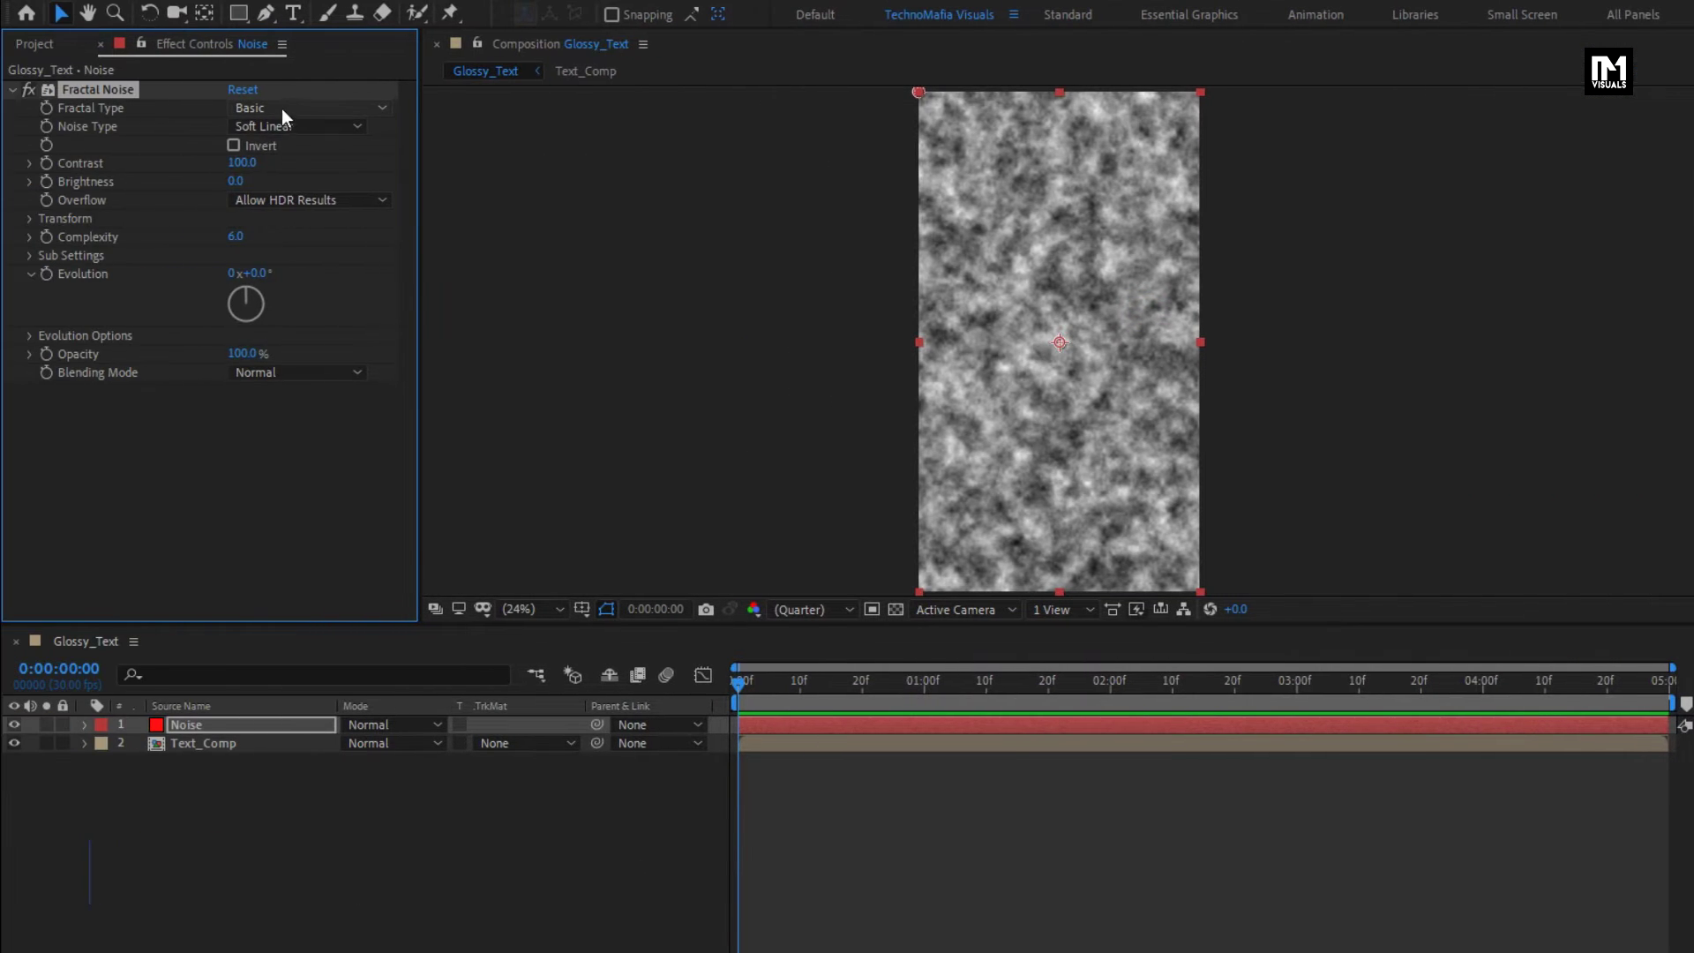
Step: Set Fractal Noise to the Dynamic Twist fractal type, invert it, and raise its contrast to 150
left_click(281, 107)
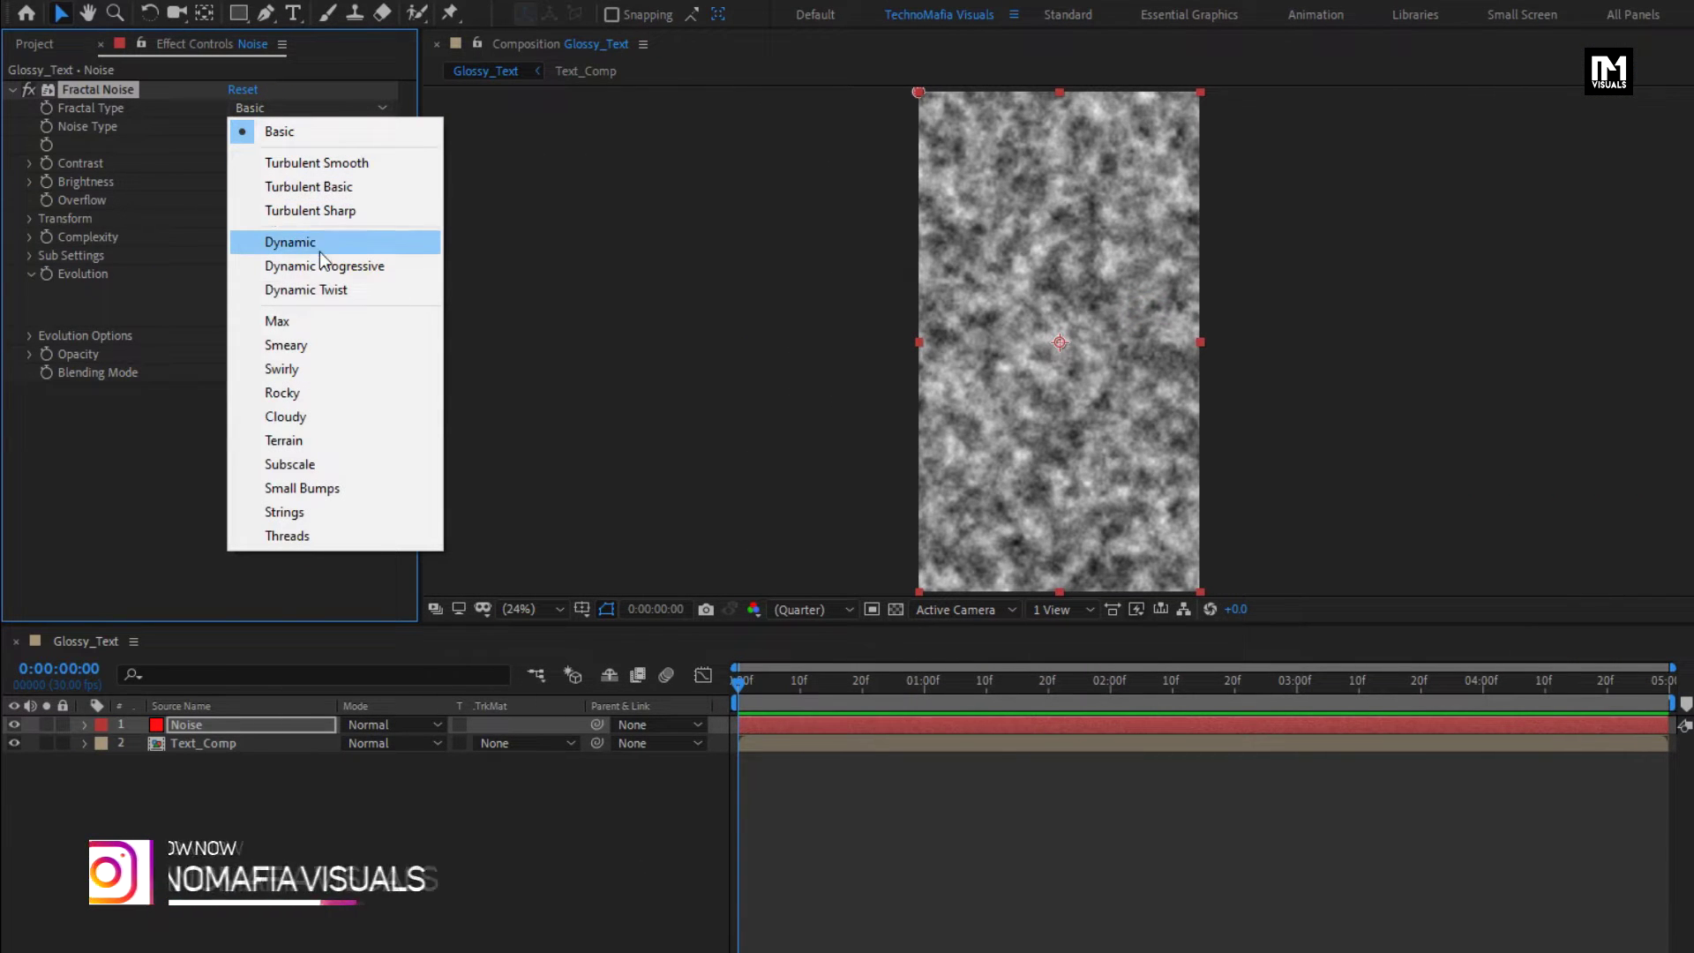
left_click(352, 297)
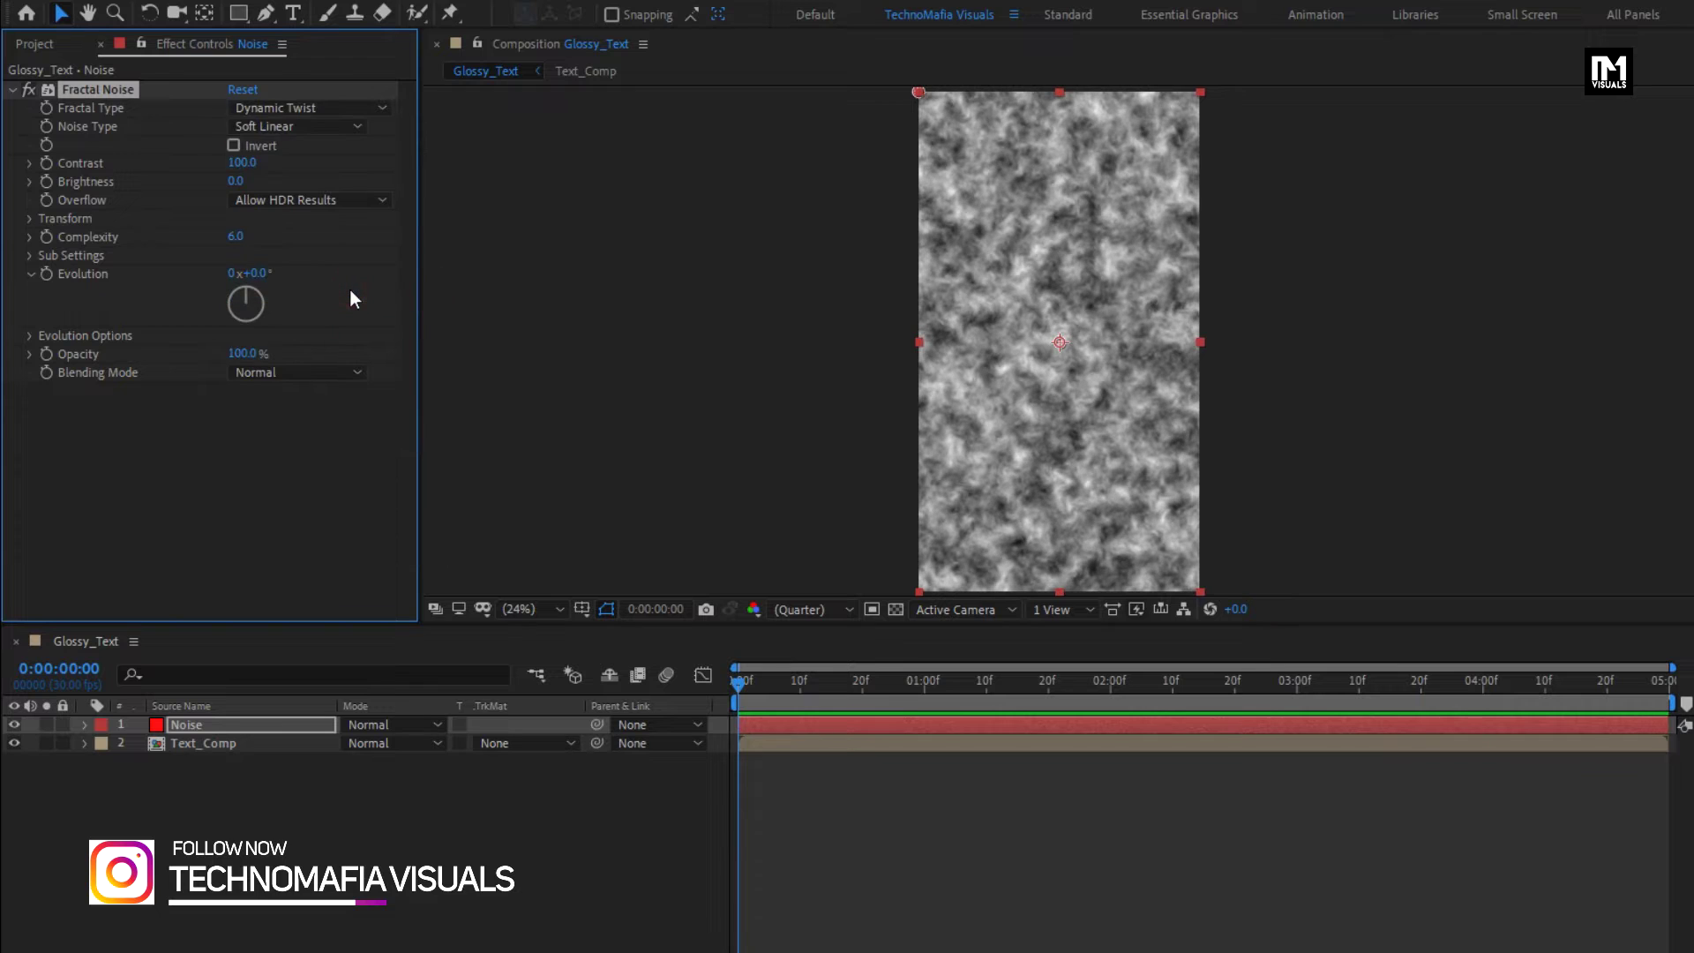
left_click(233, 147)
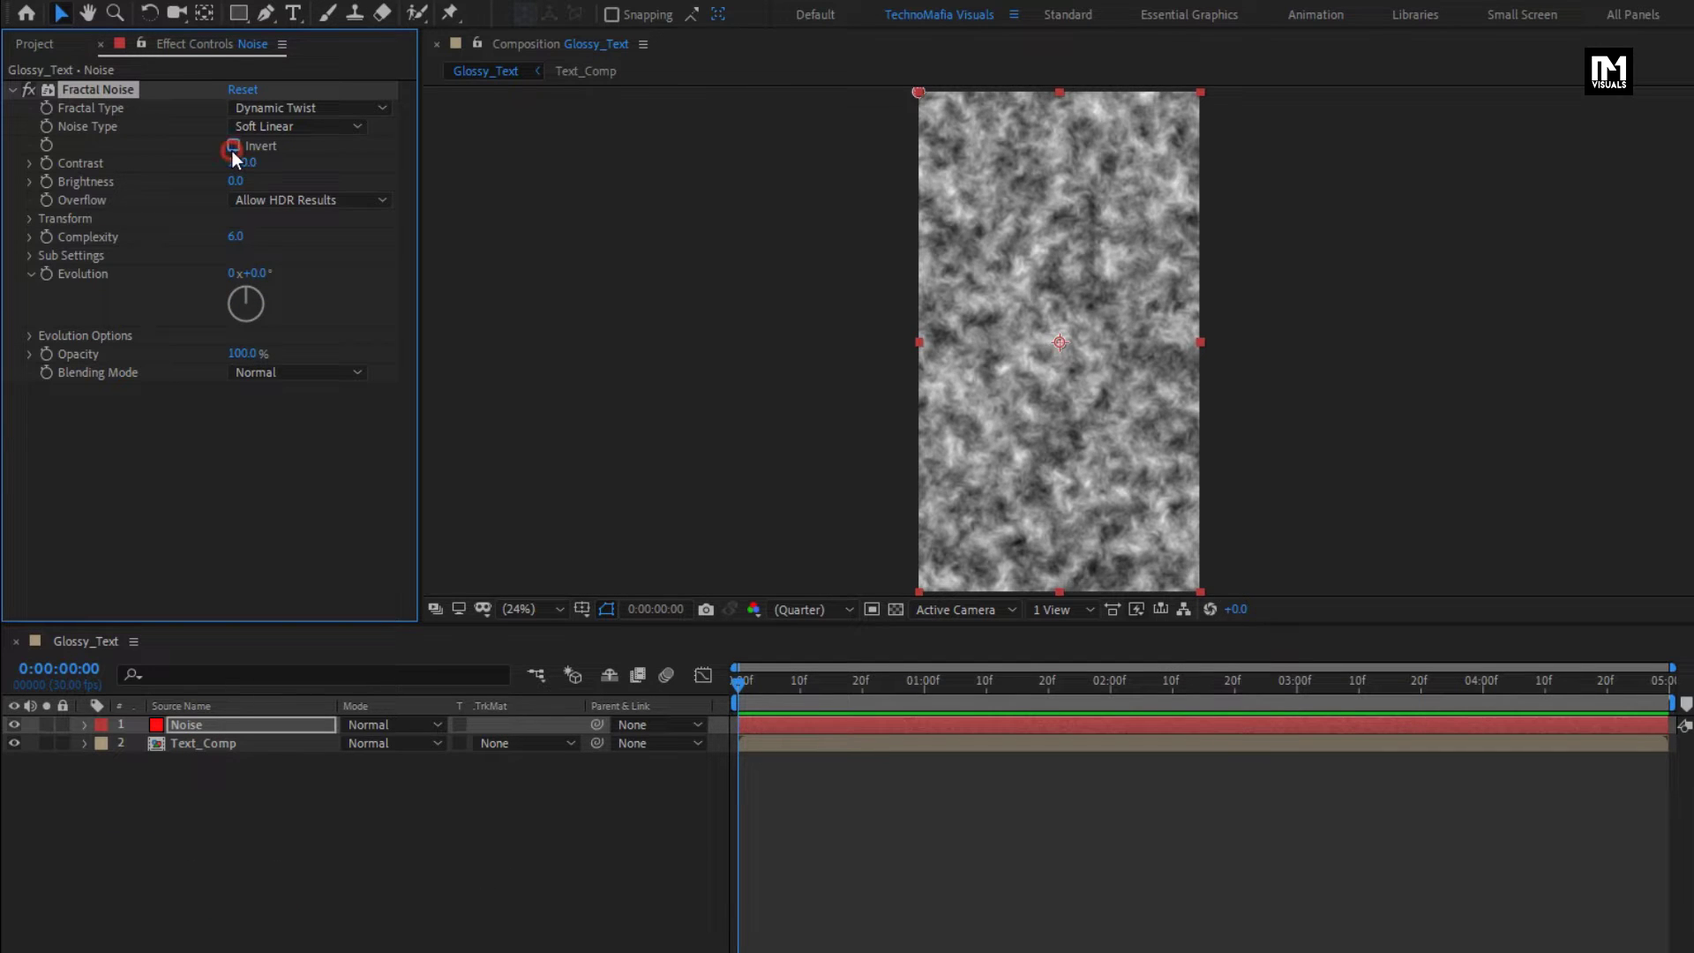
left_click(244, 164)
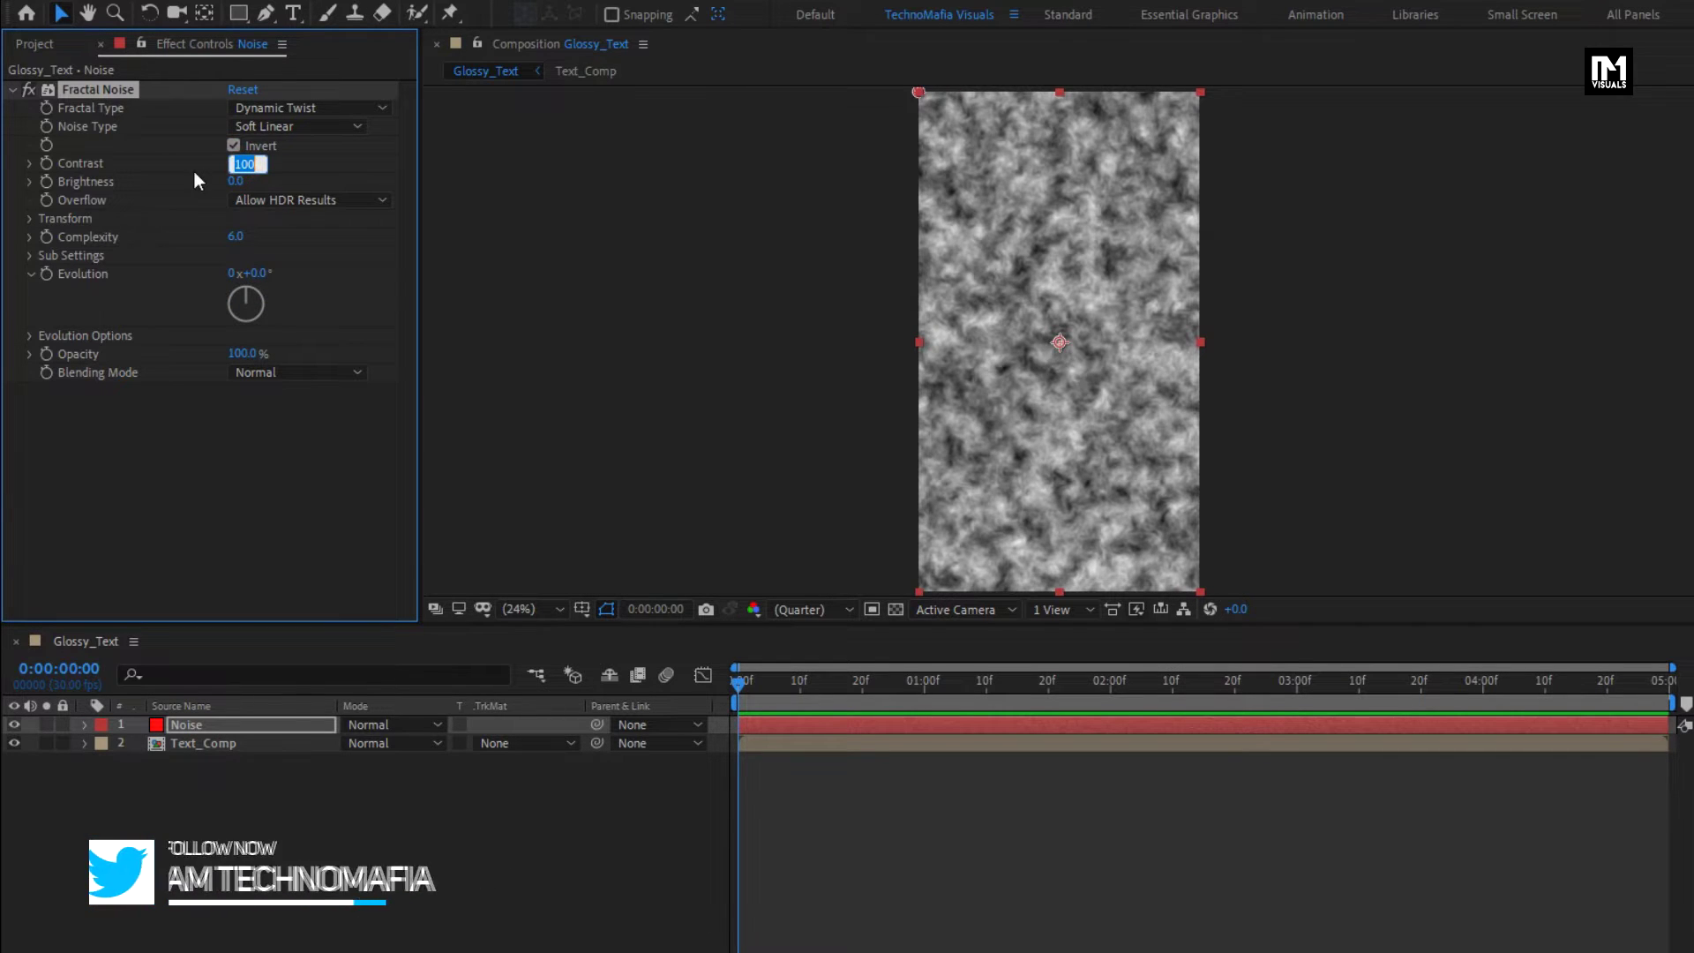
type("150")
key("Return")
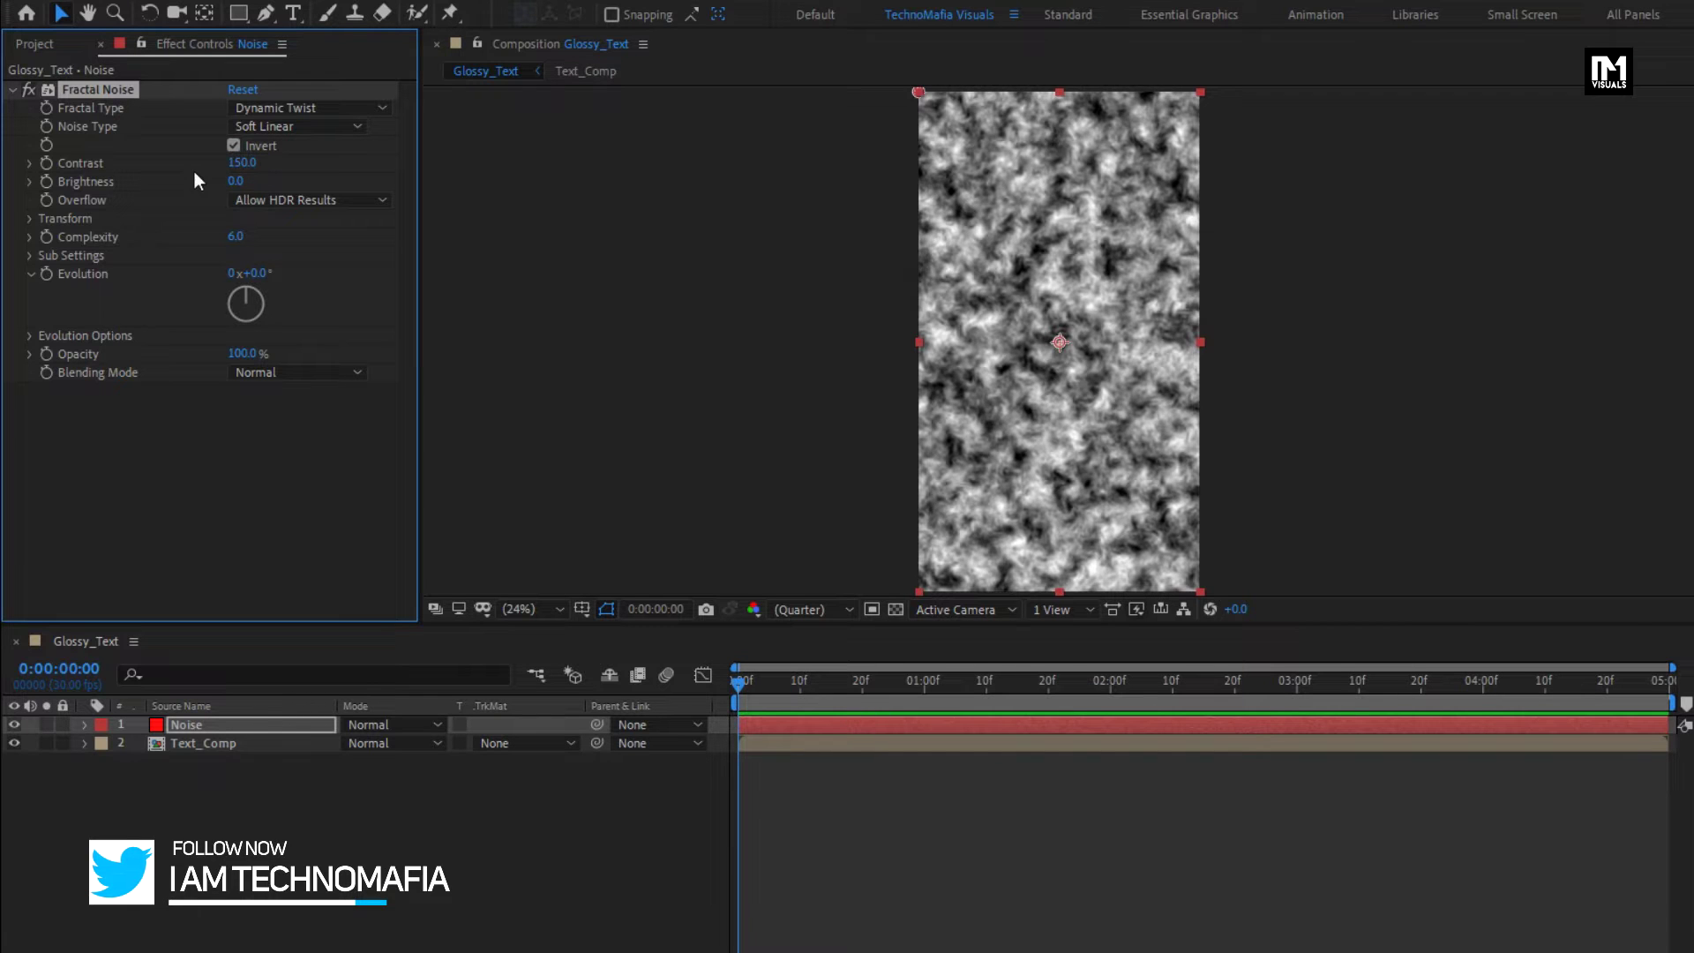
Step: Set the Fractal Noise transform scale to 150 and its complexity to 18
left_click(30, 219)
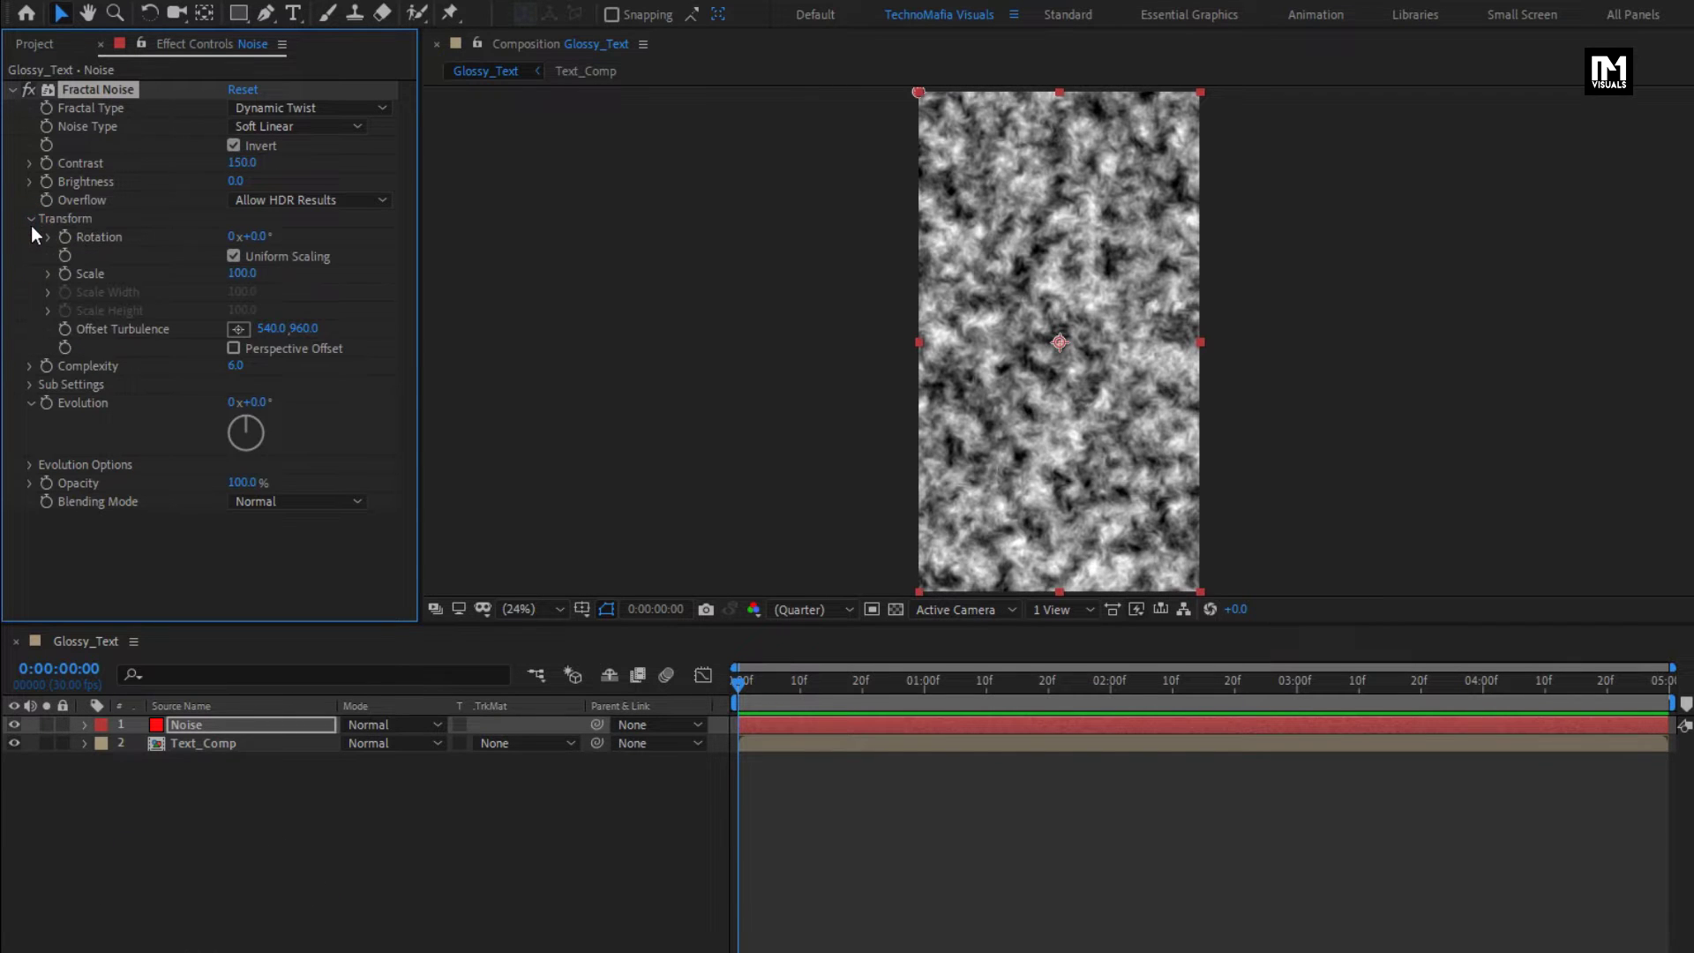
left_click(242, 273)
type("150")
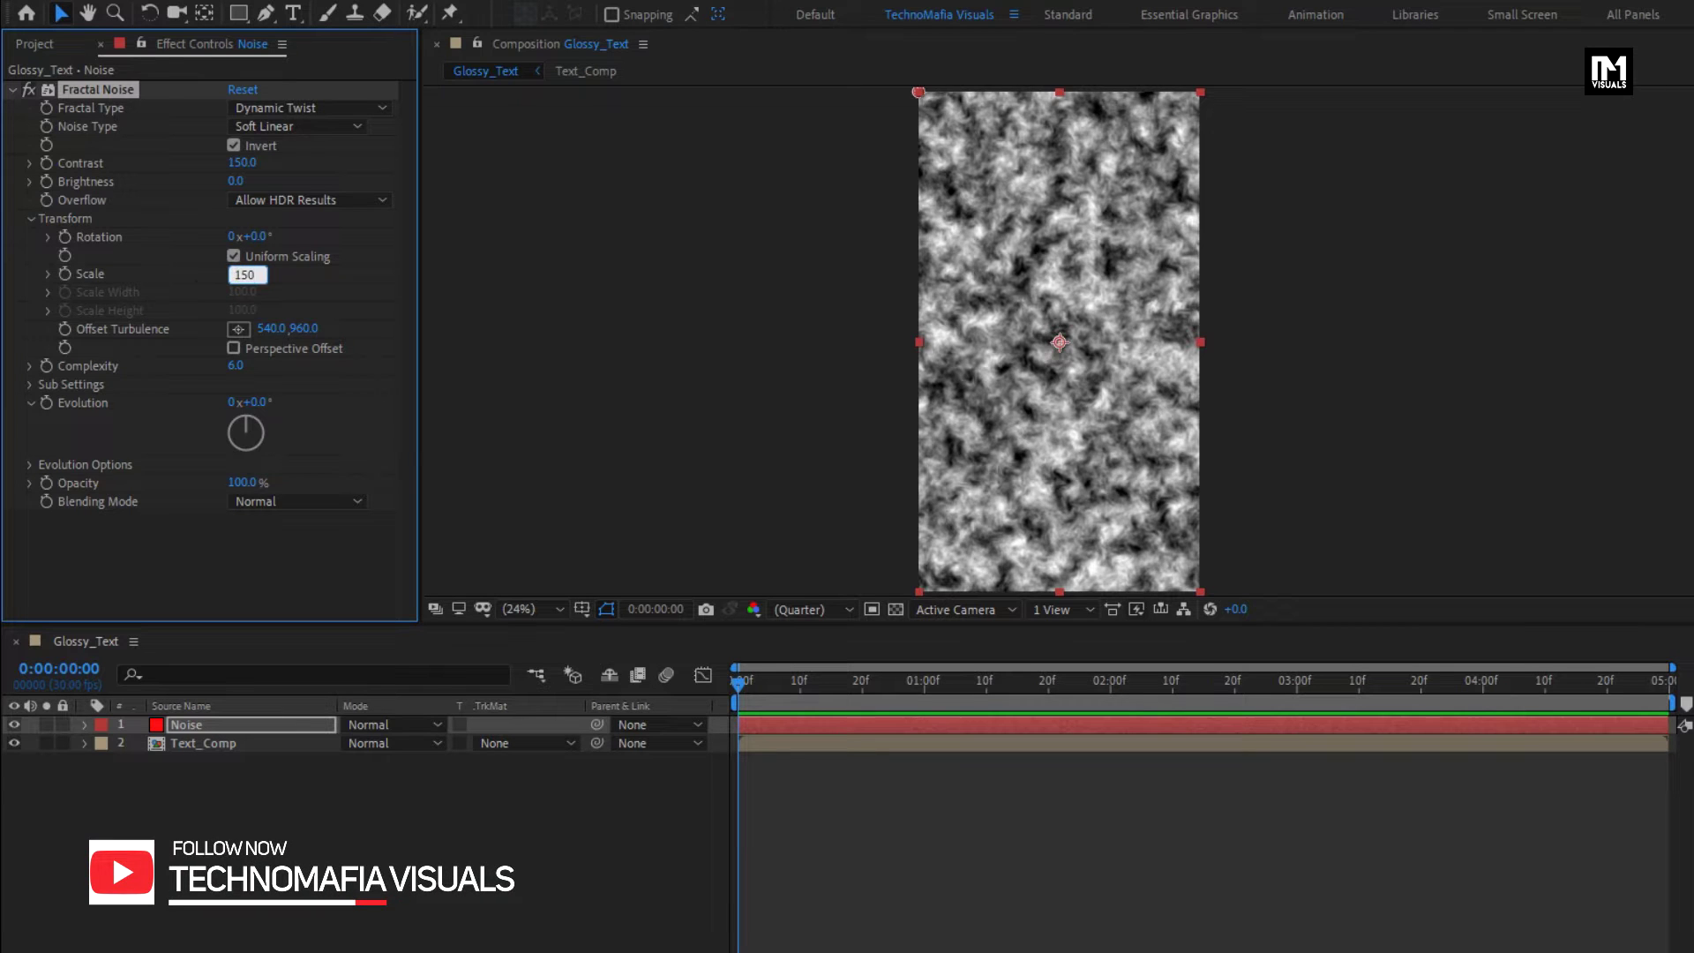
left_click(49, 274)
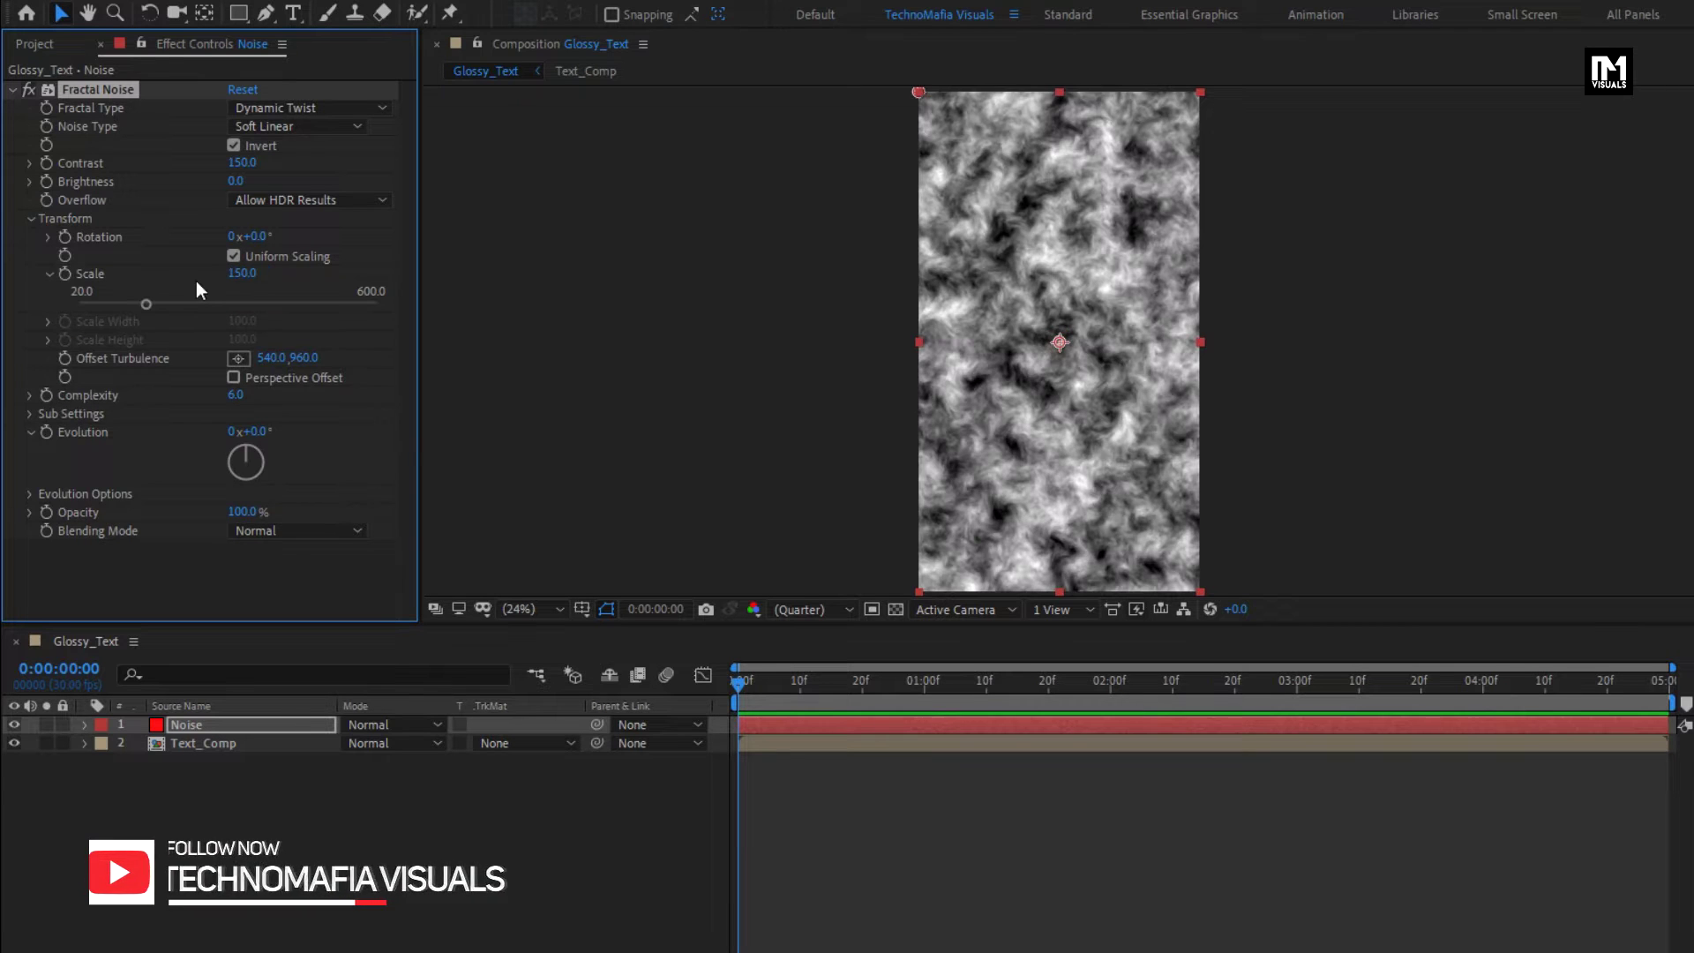
left_click(237, 395)
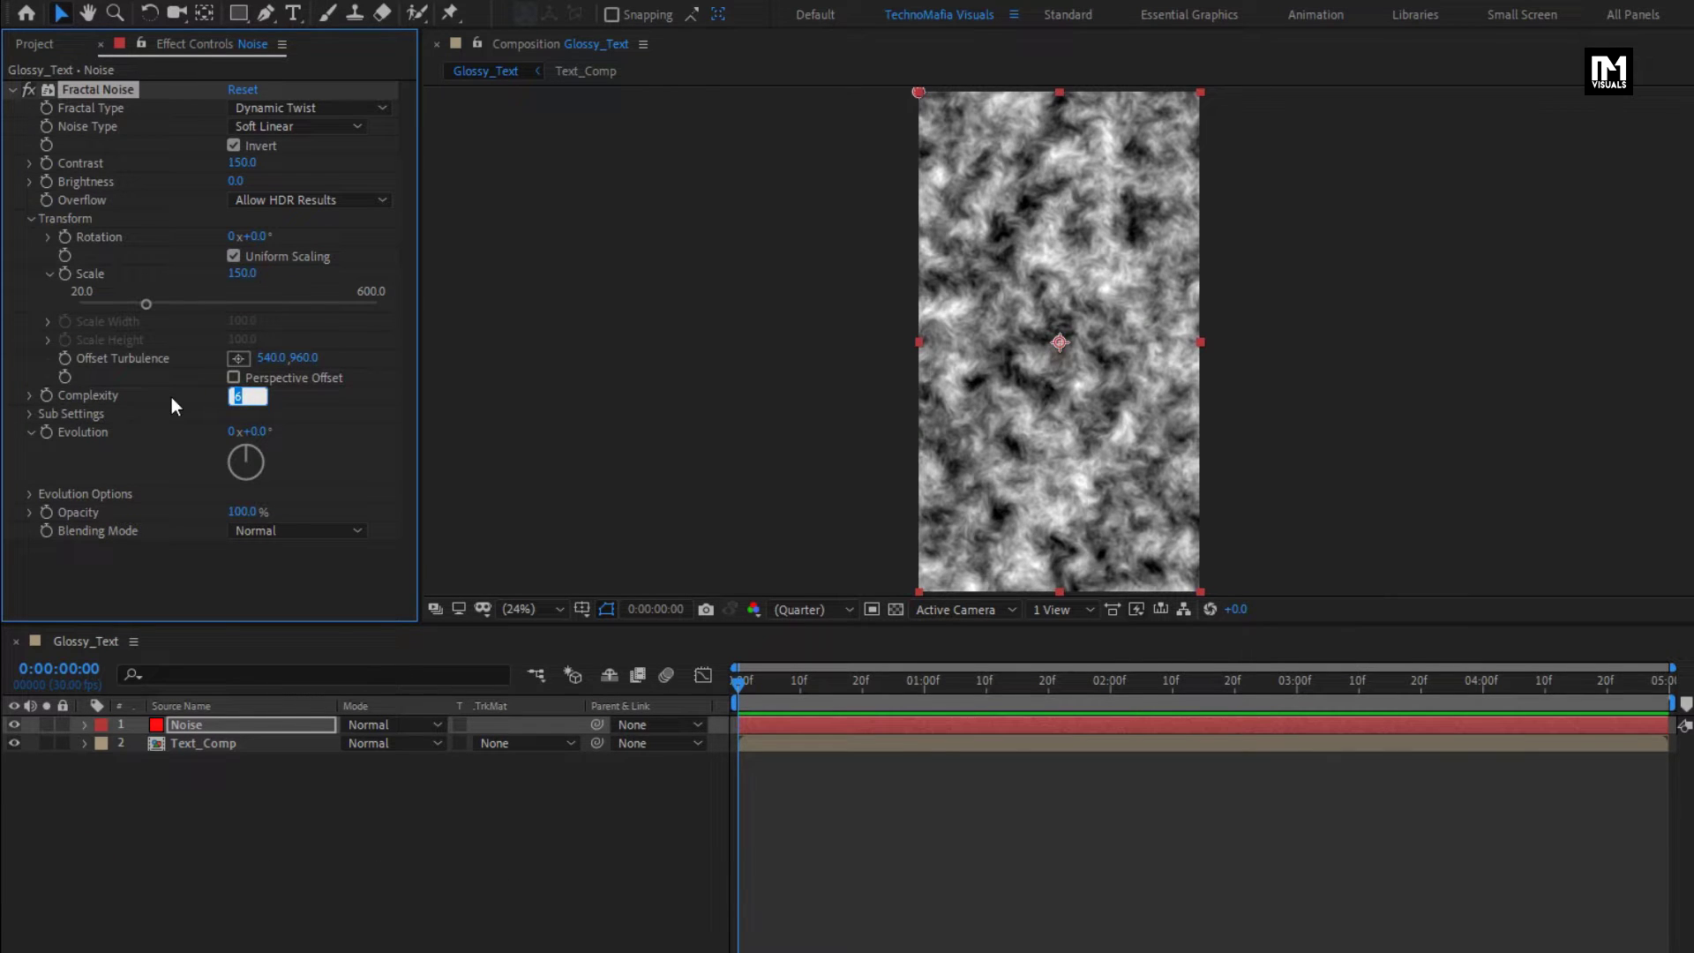
type("18")
key("Return")
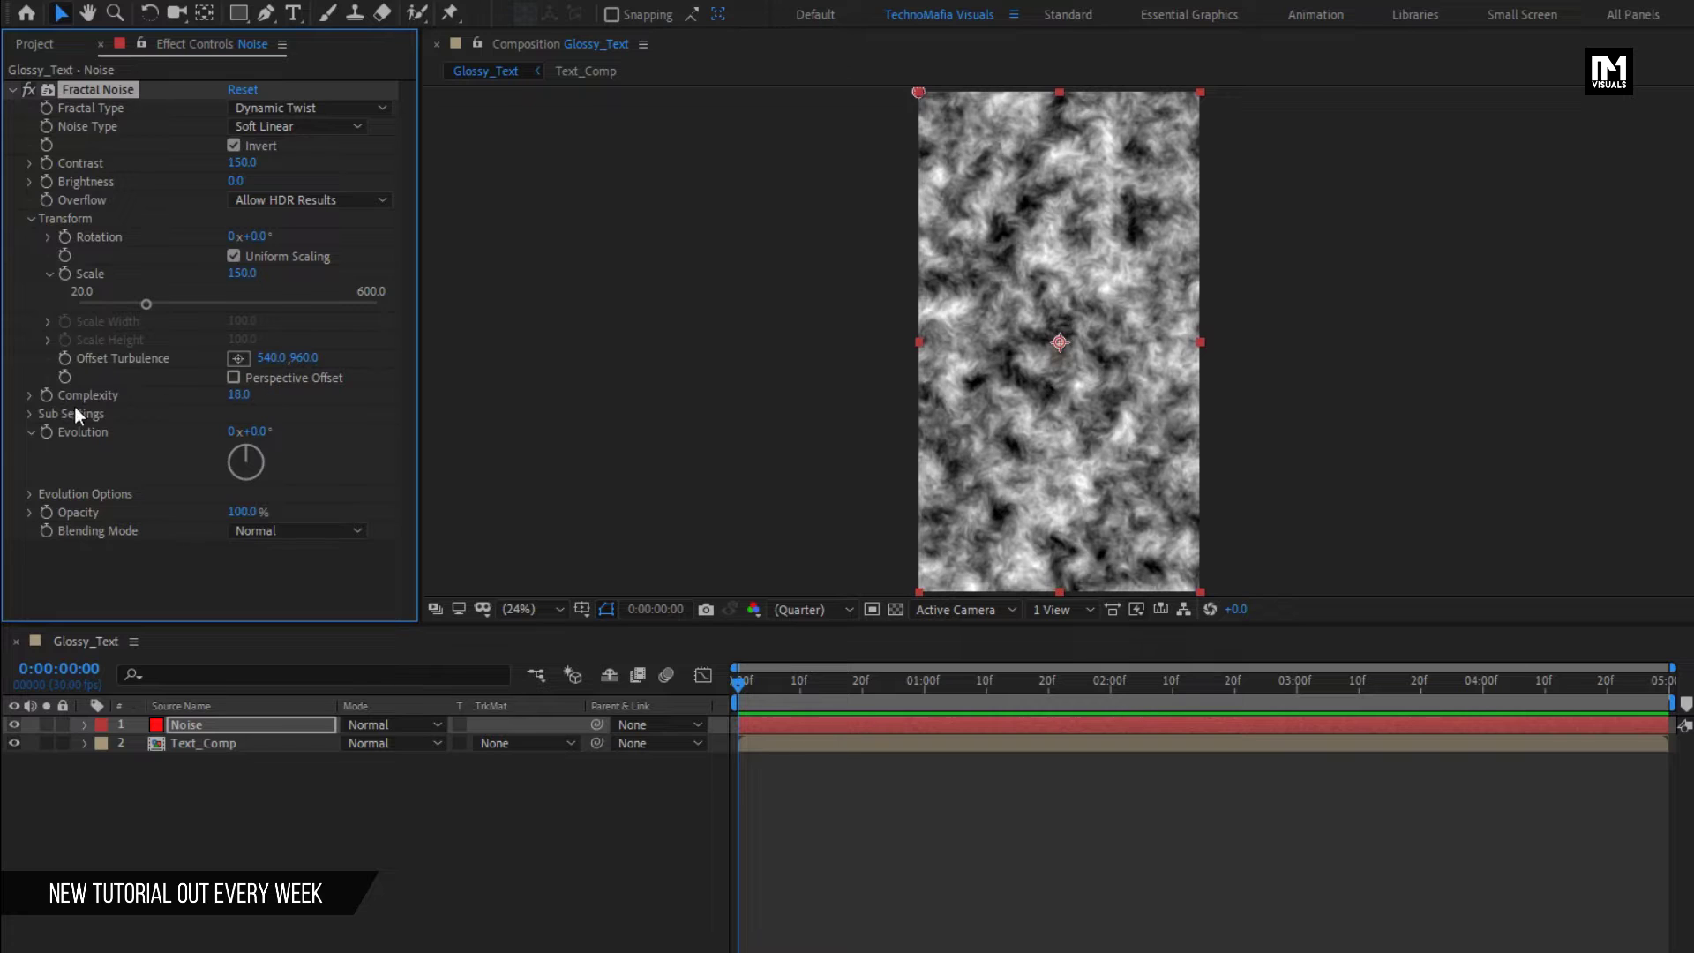
Step: Set the Fractal Noise Sub Scaling to 85 and collapse the effect's Sub Settings and Transform groups
left_click(34, 416)
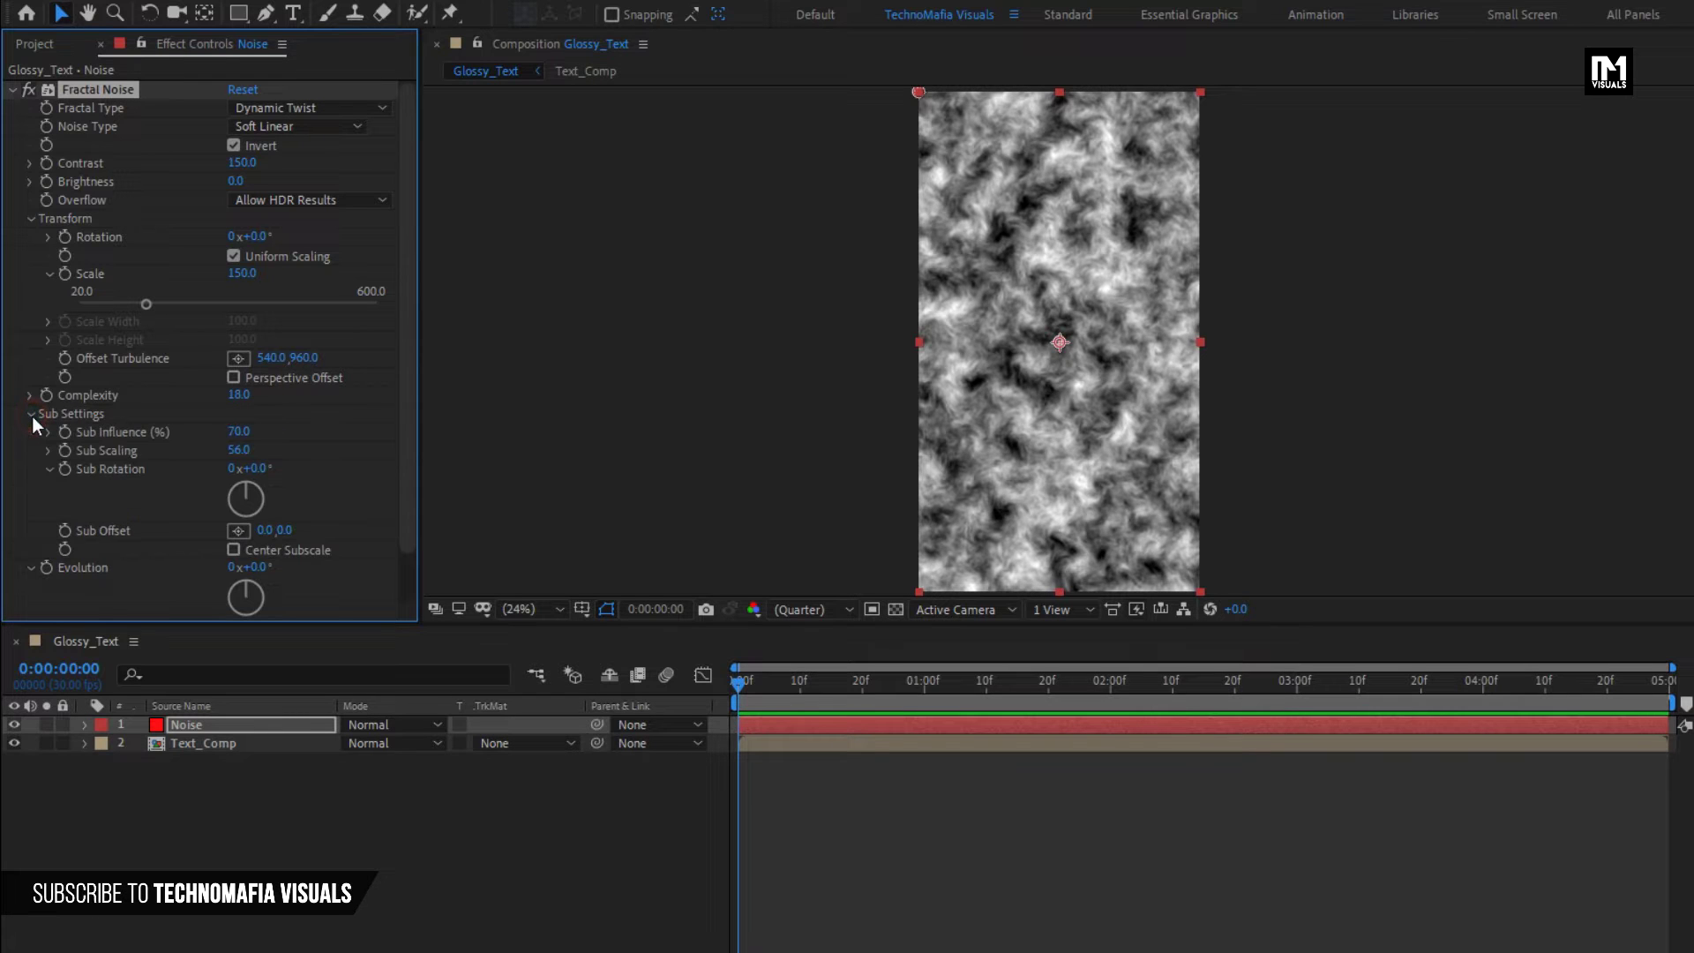
left_click(235, 450)
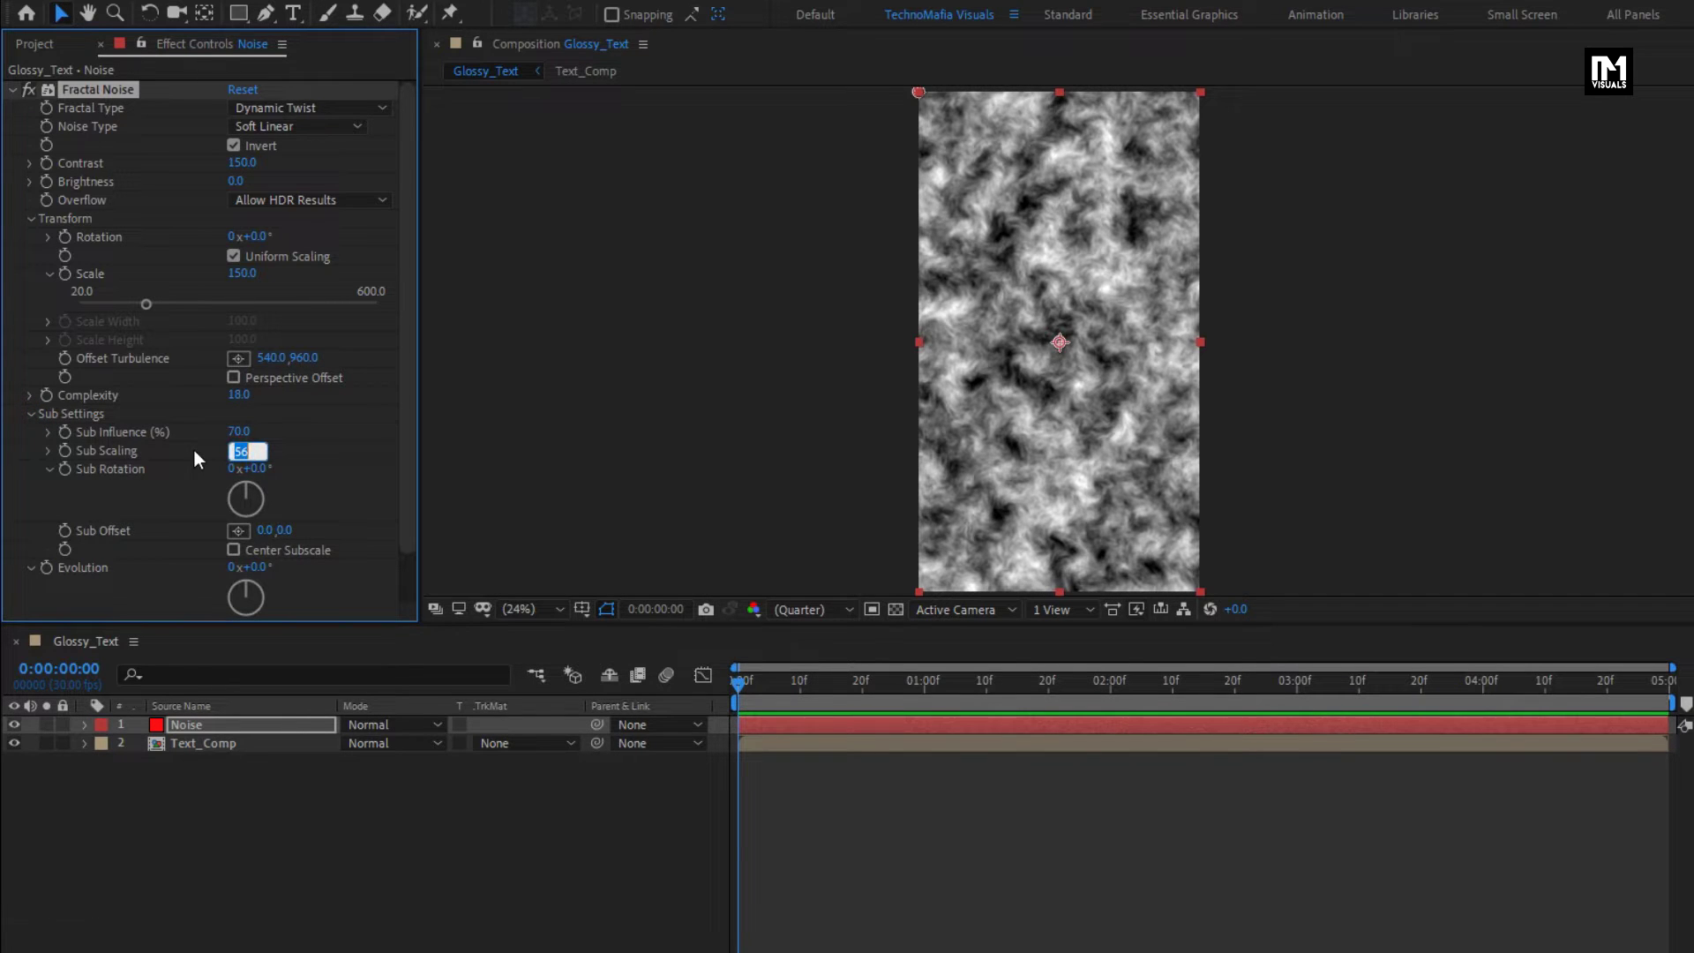
type("85")
key("Return")
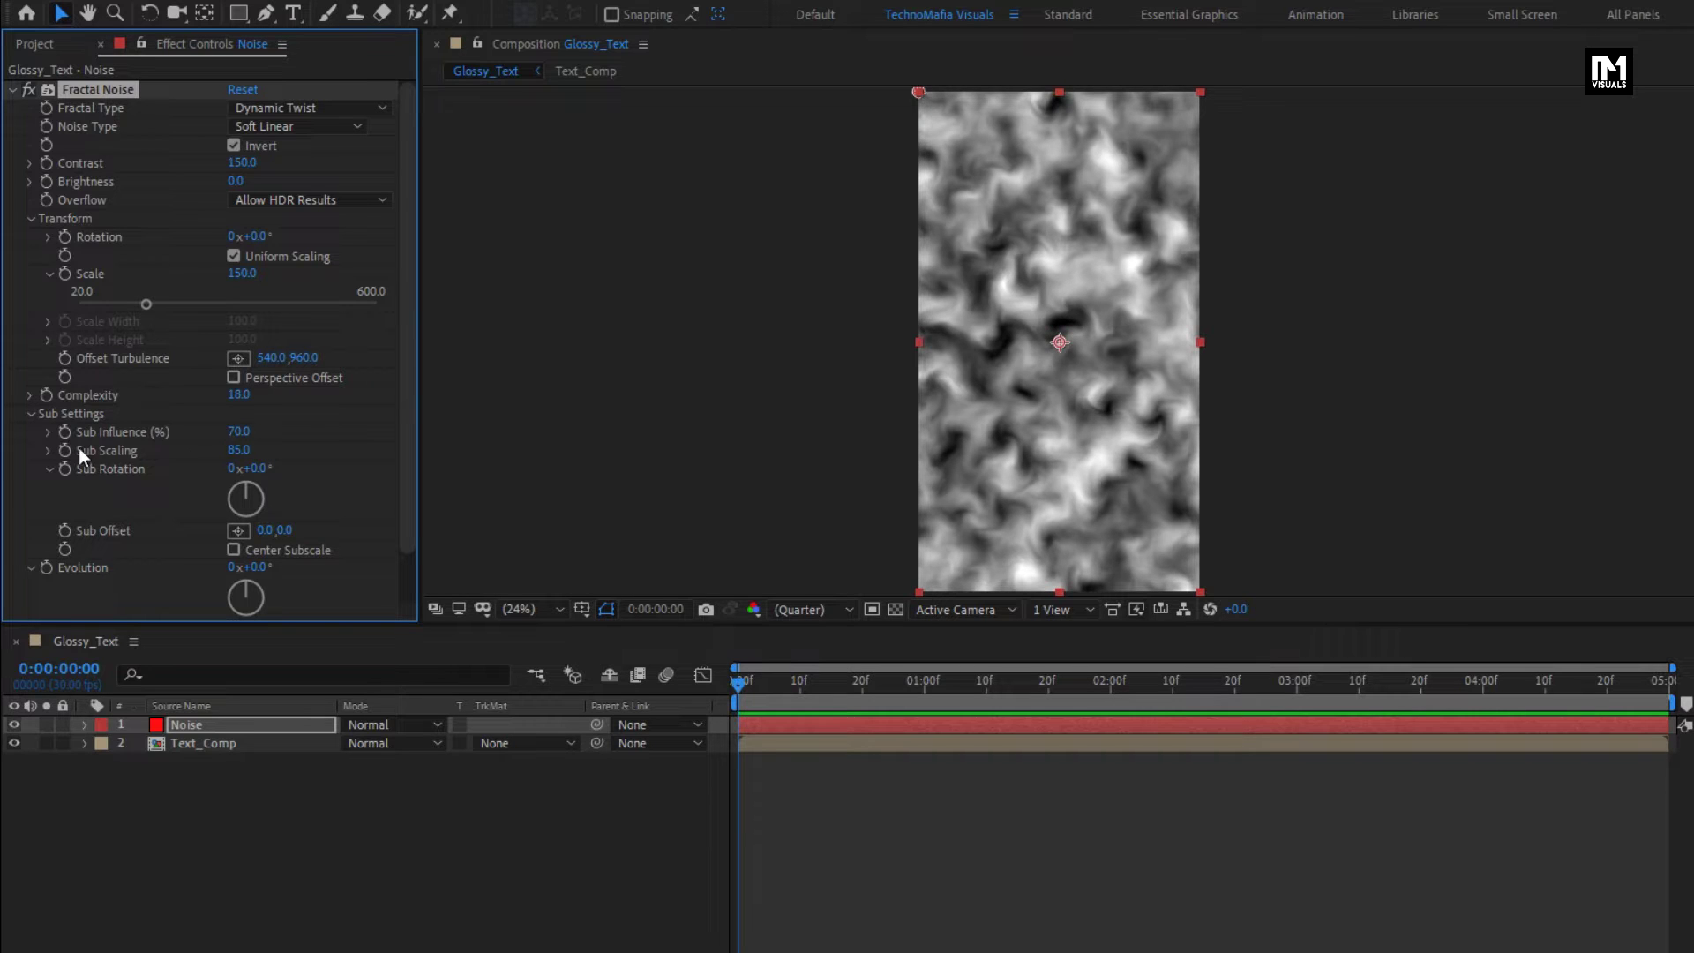
left_click(32, 413)
left_click(35, 219)
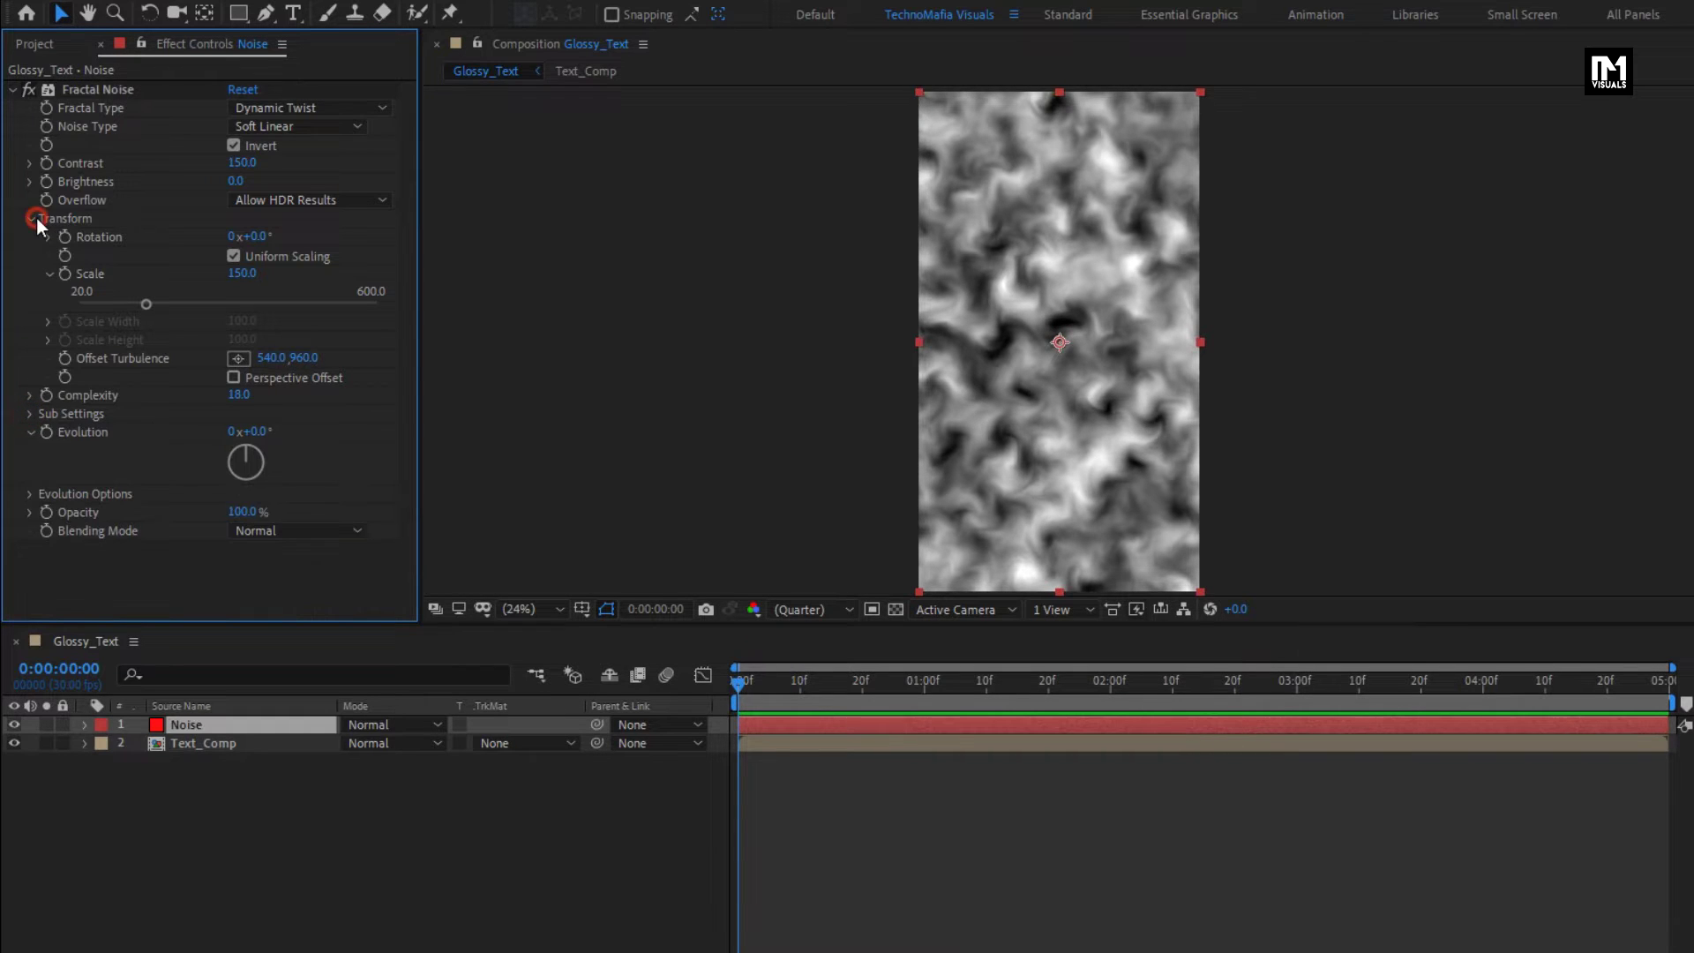
left_click(31, 218)
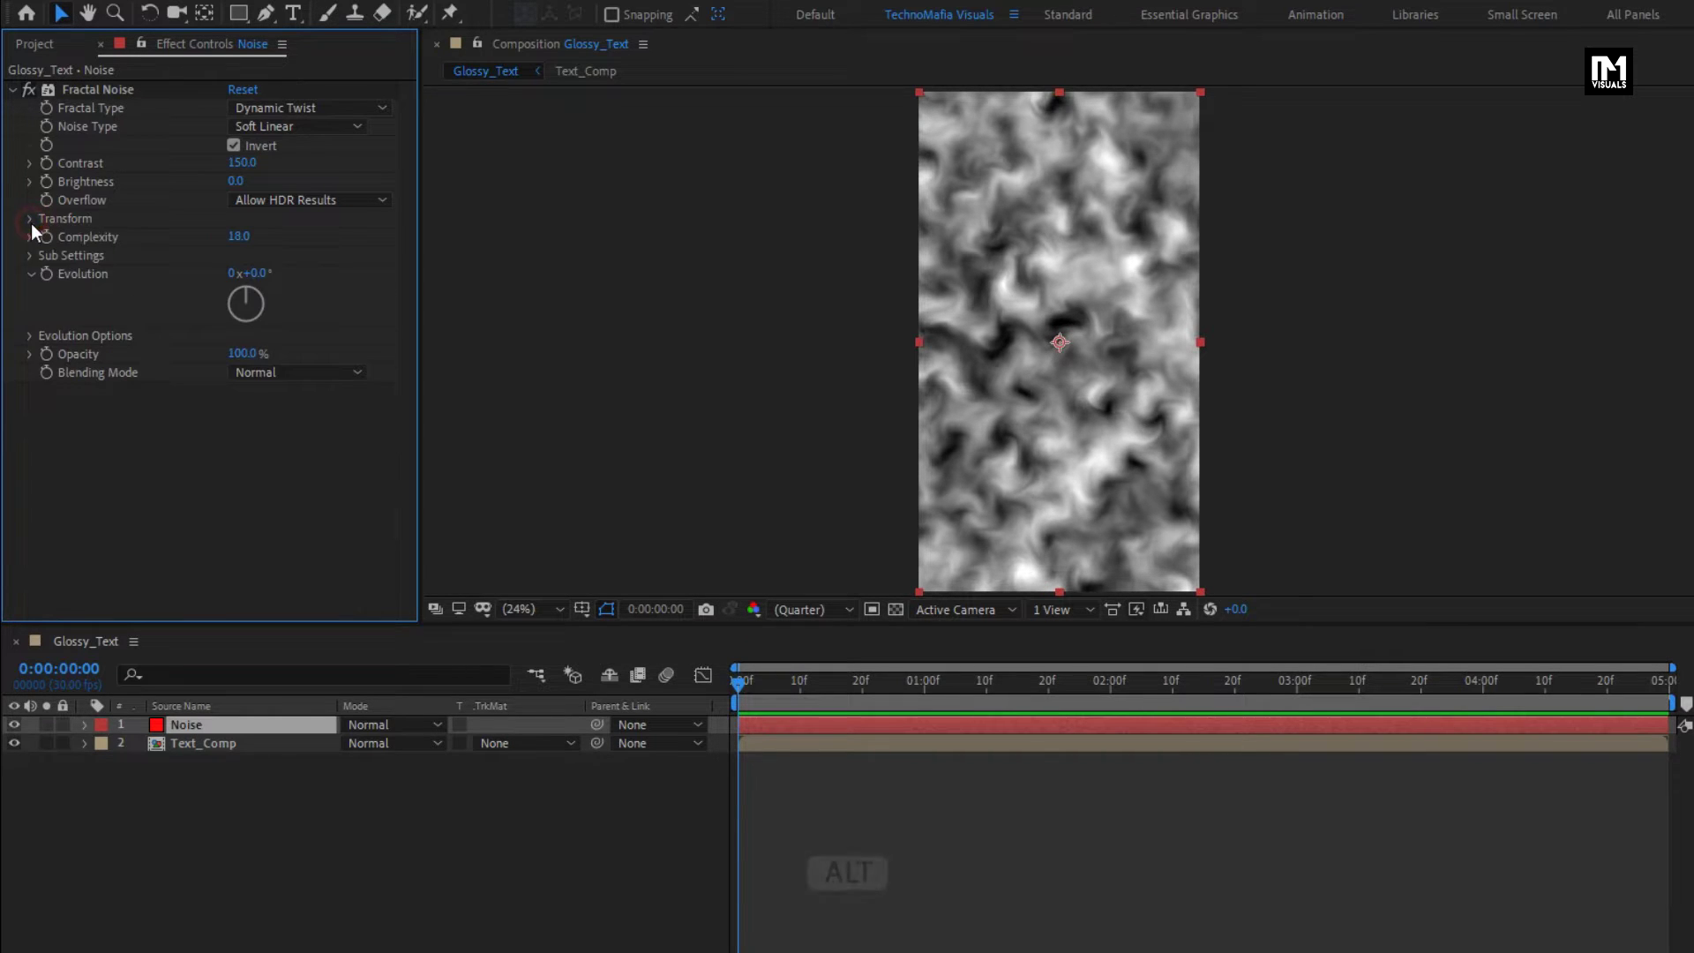
Step: Animate the Fractal Noise Evolution with the expression time*50 and scrub through the timeline to preview the motion
left_click(45, 275, "alt")
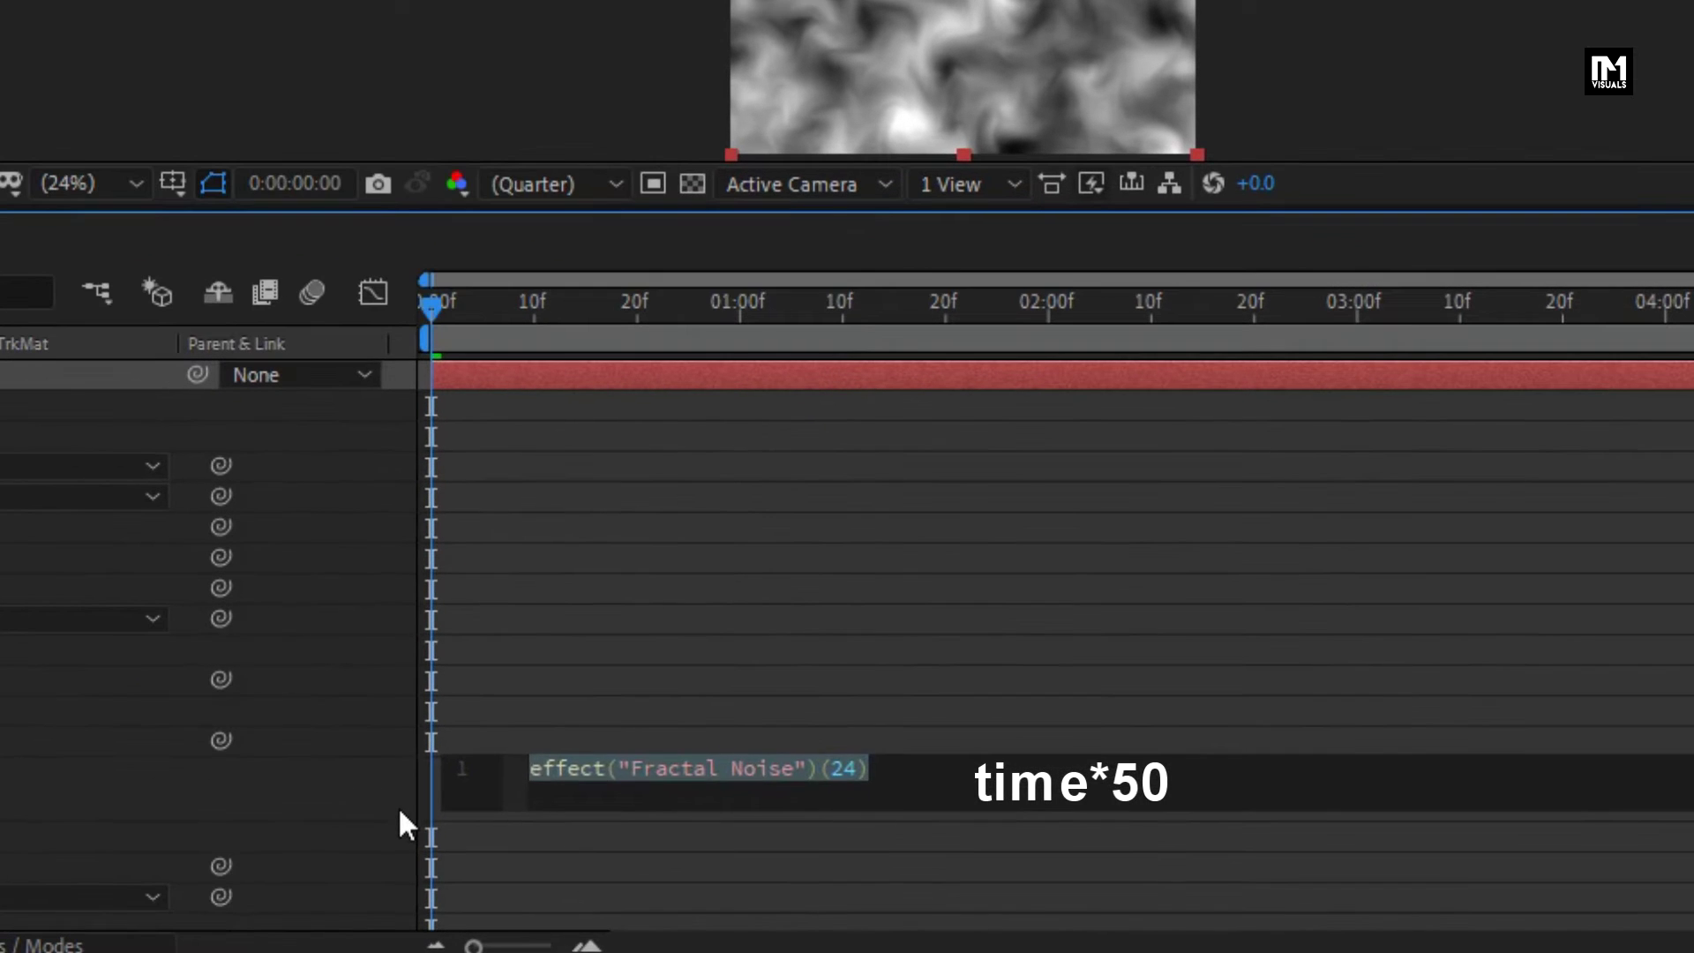
type("ti")
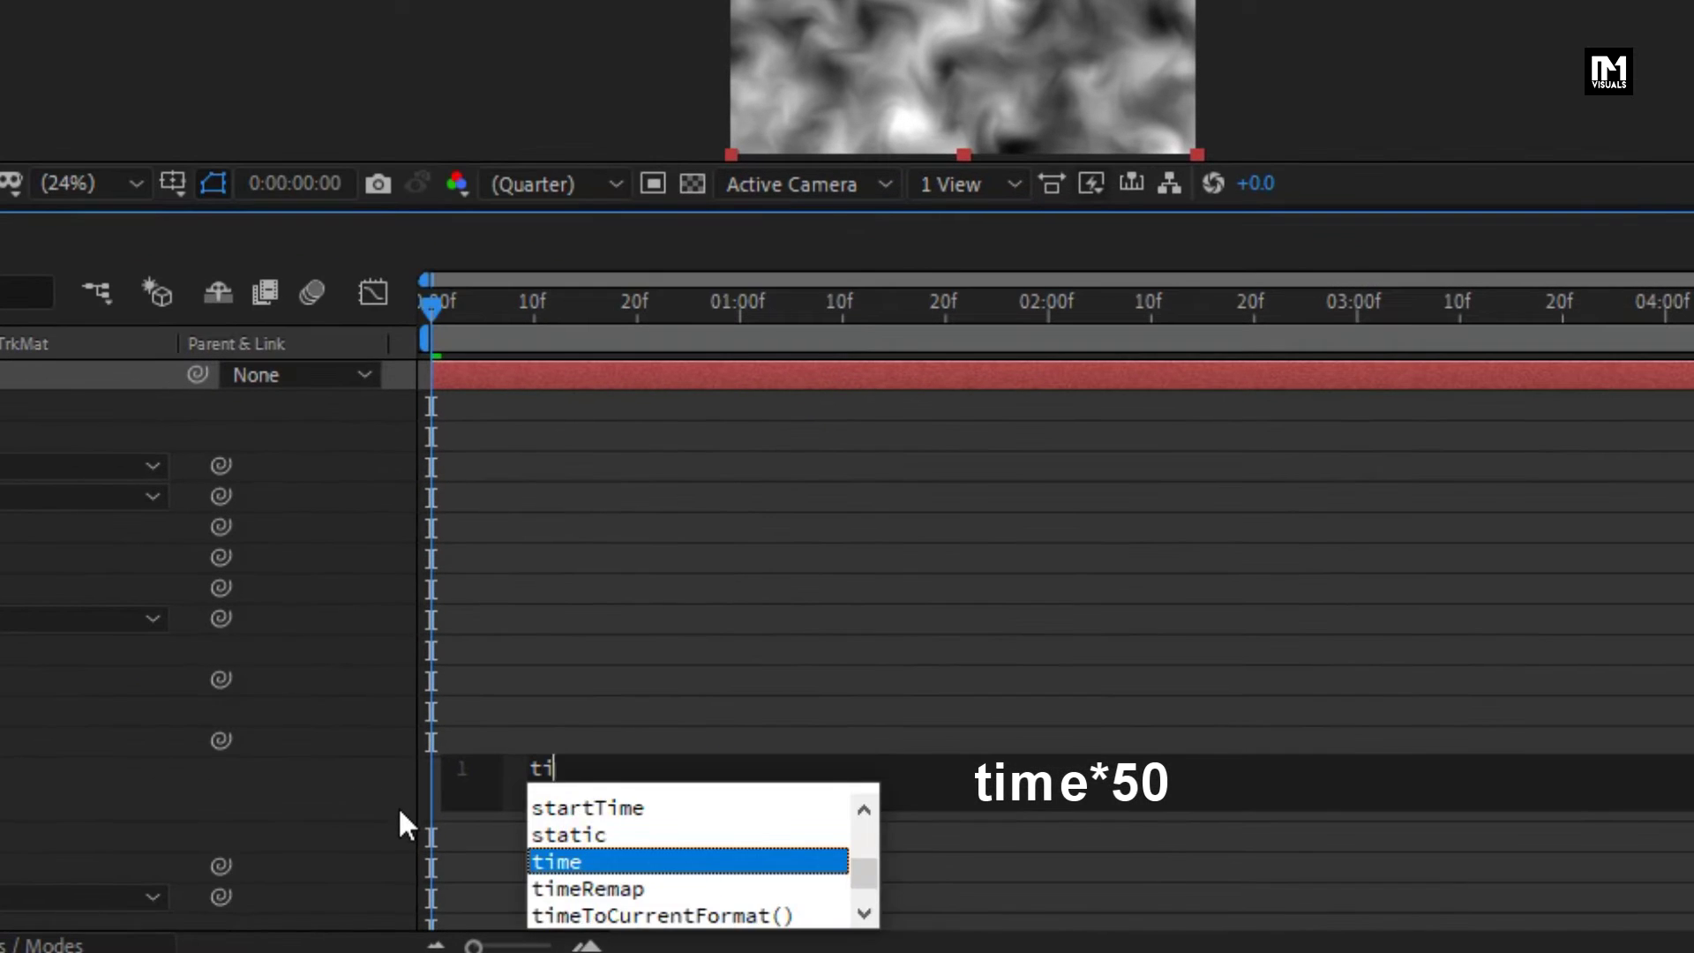
type("me*50")
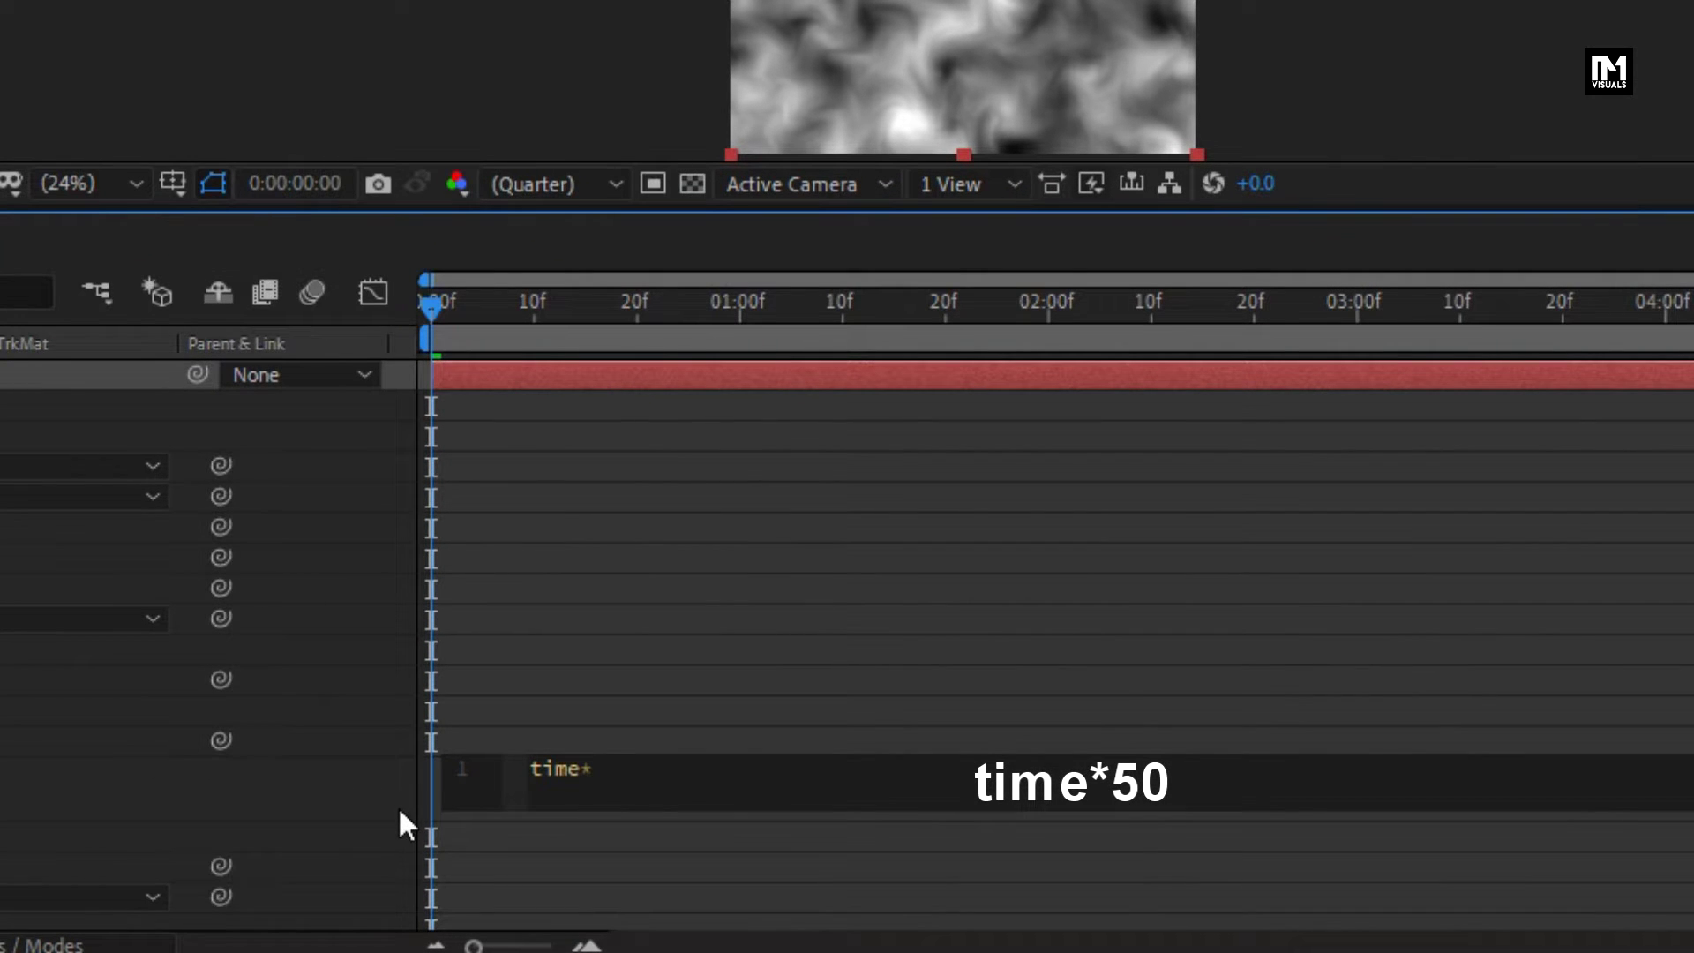
left_click(398, 806)
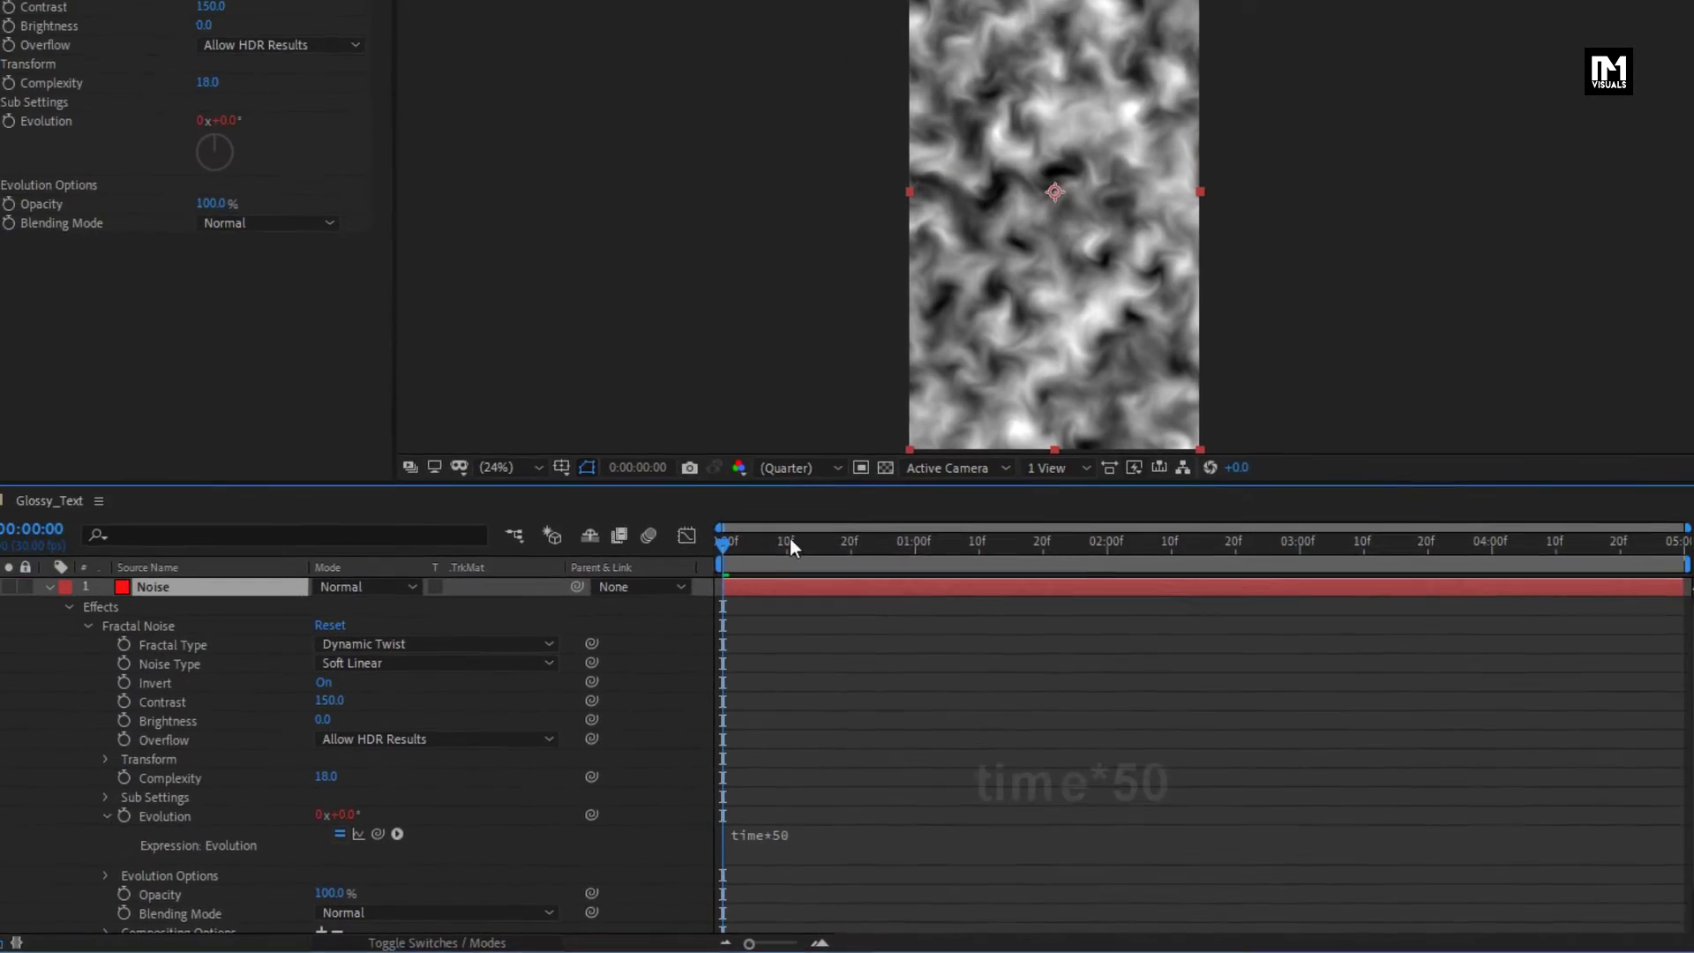
left_click(765, 558)
left_click_drag(765, 557, 1409, 574)
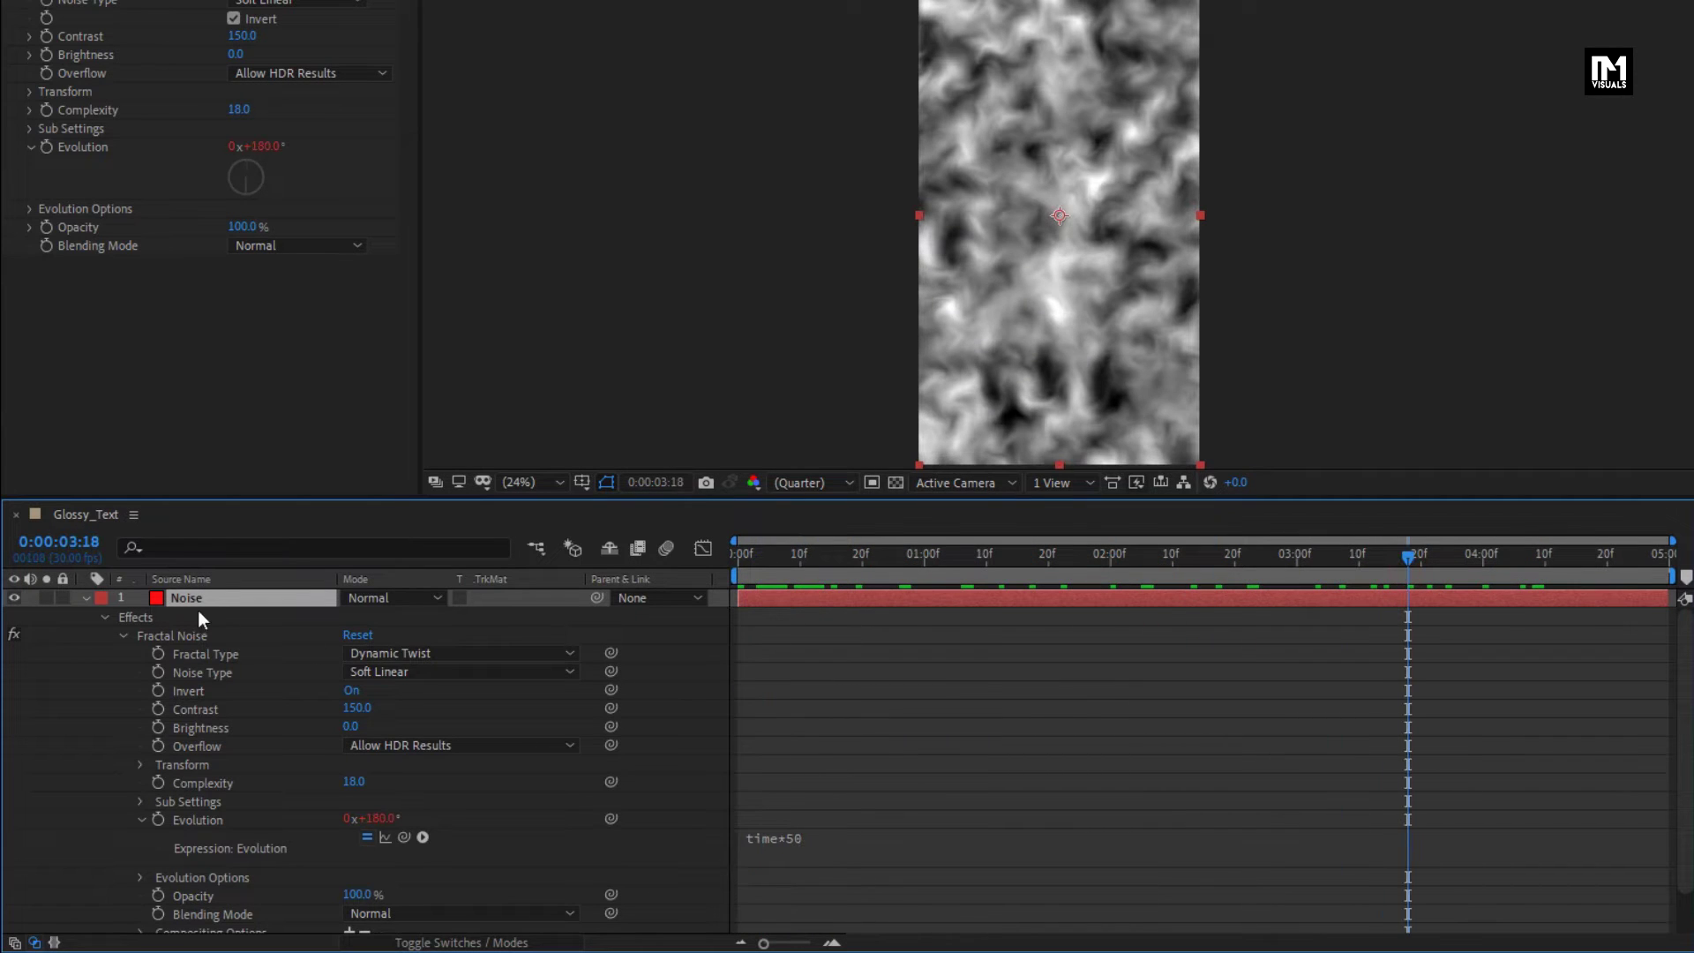
left_click(86, 598)
Step: Pre-compose the Noise layer into a composition named Noise, moving all attributes into it
right_click(182, 725)
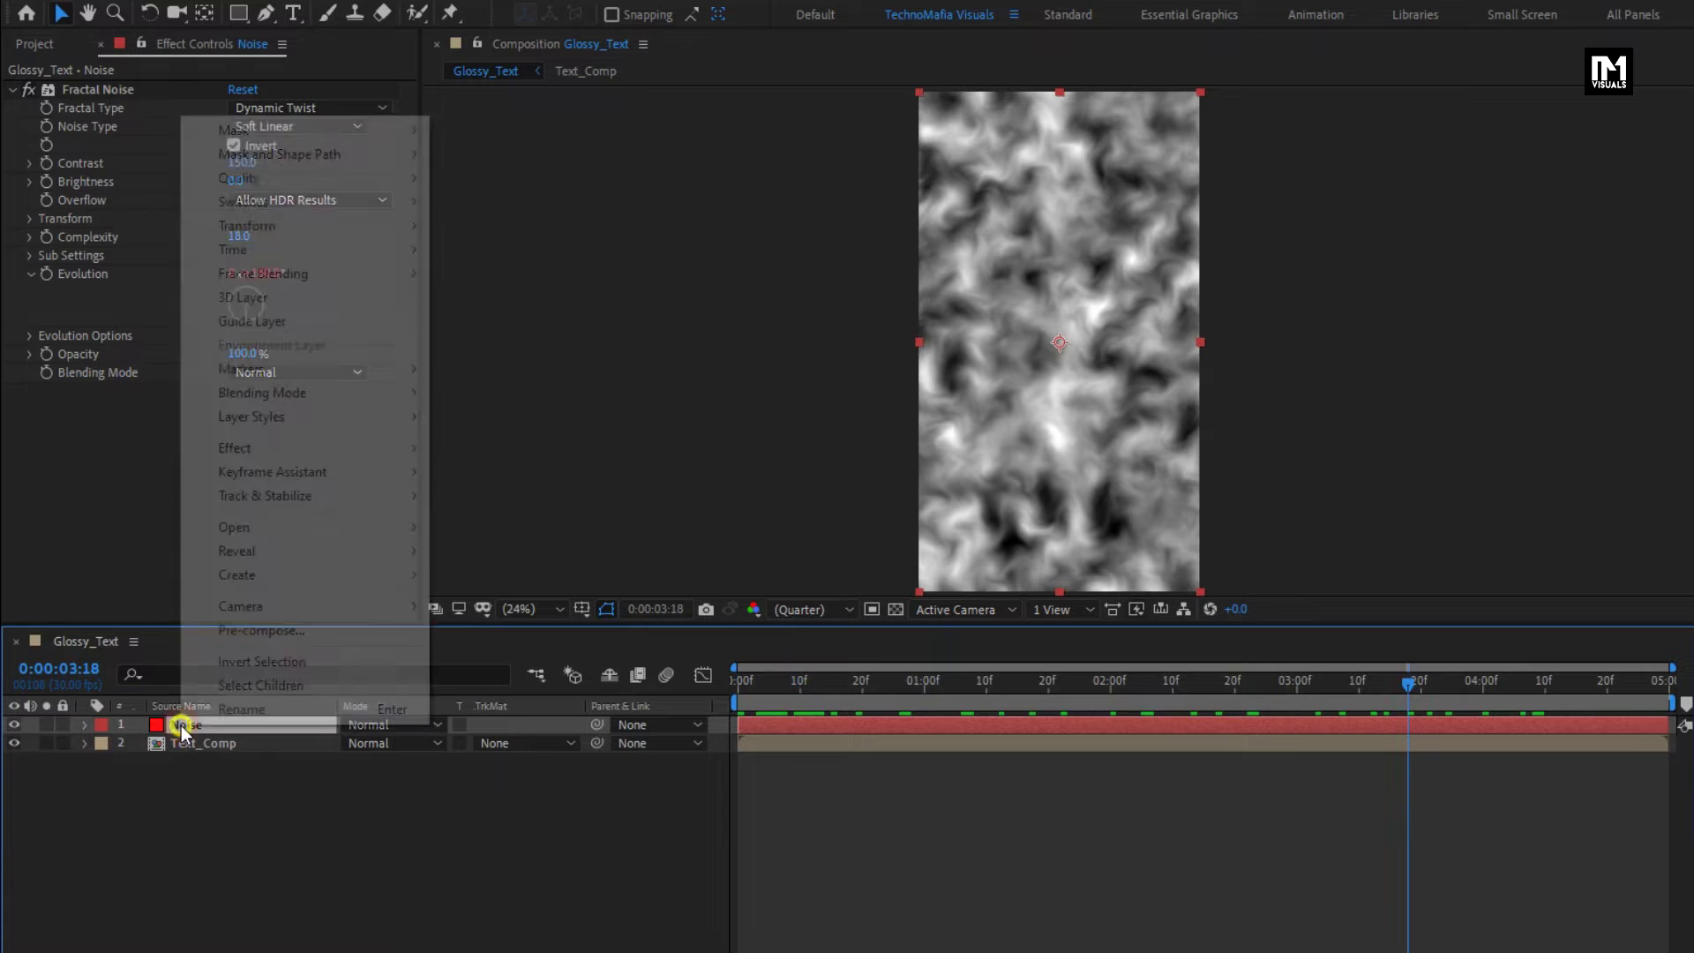
left_click(219, 632)
type("Noise")
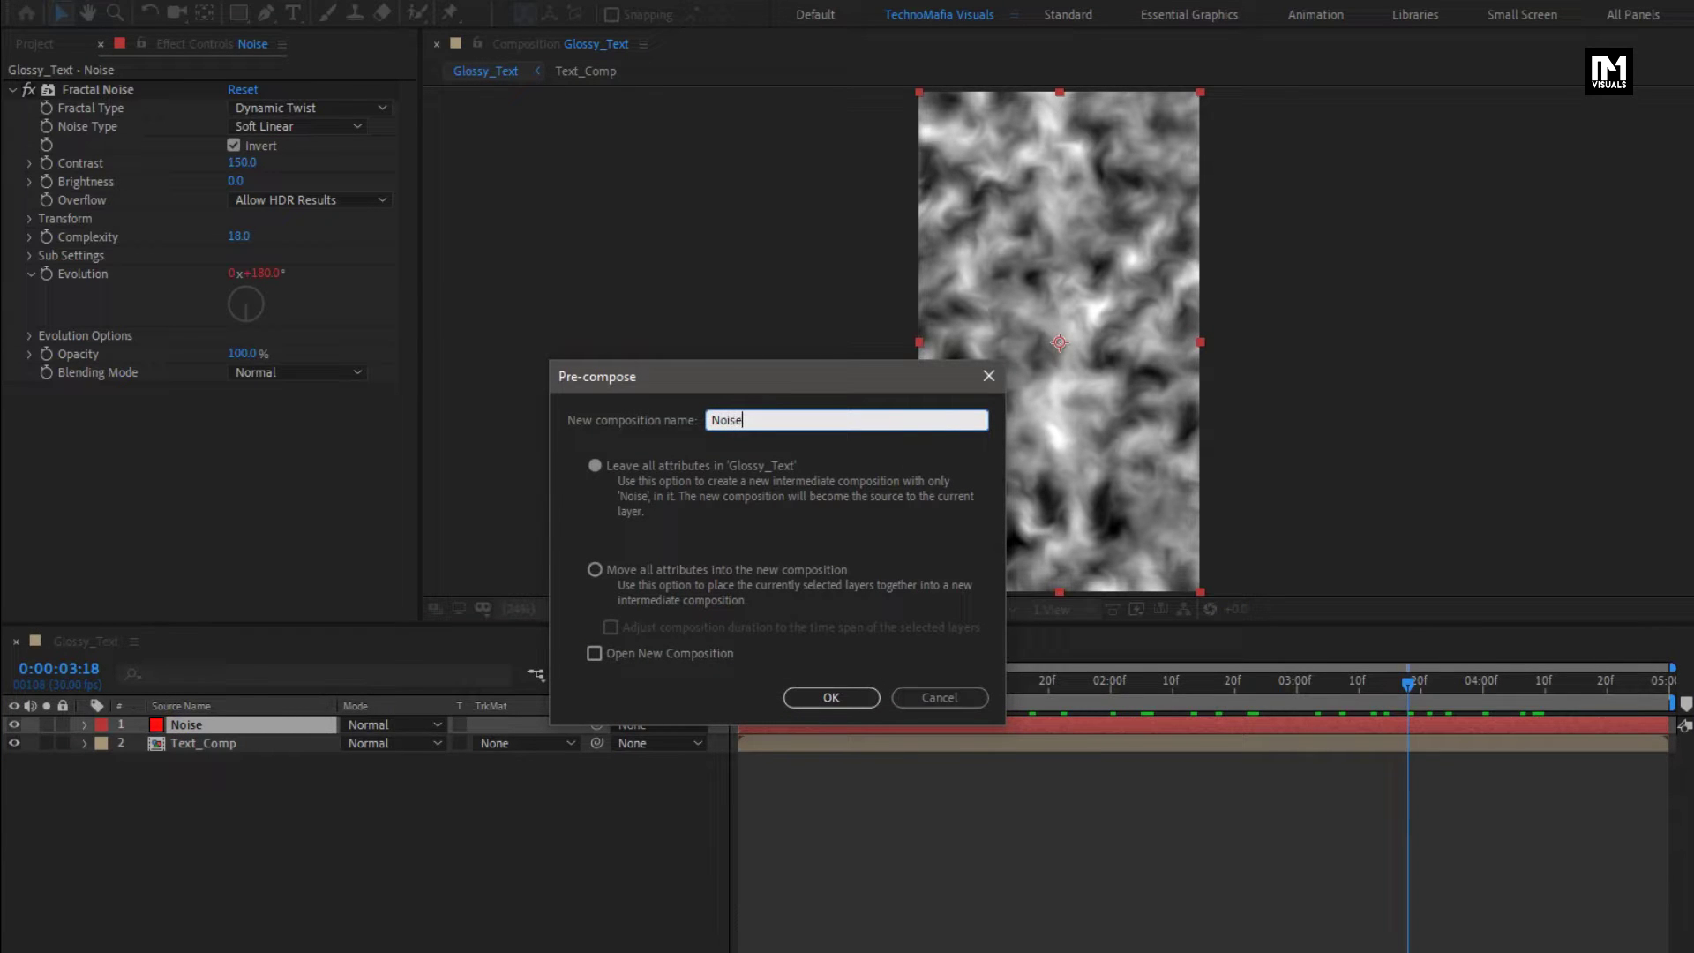
left_click(595, 570)
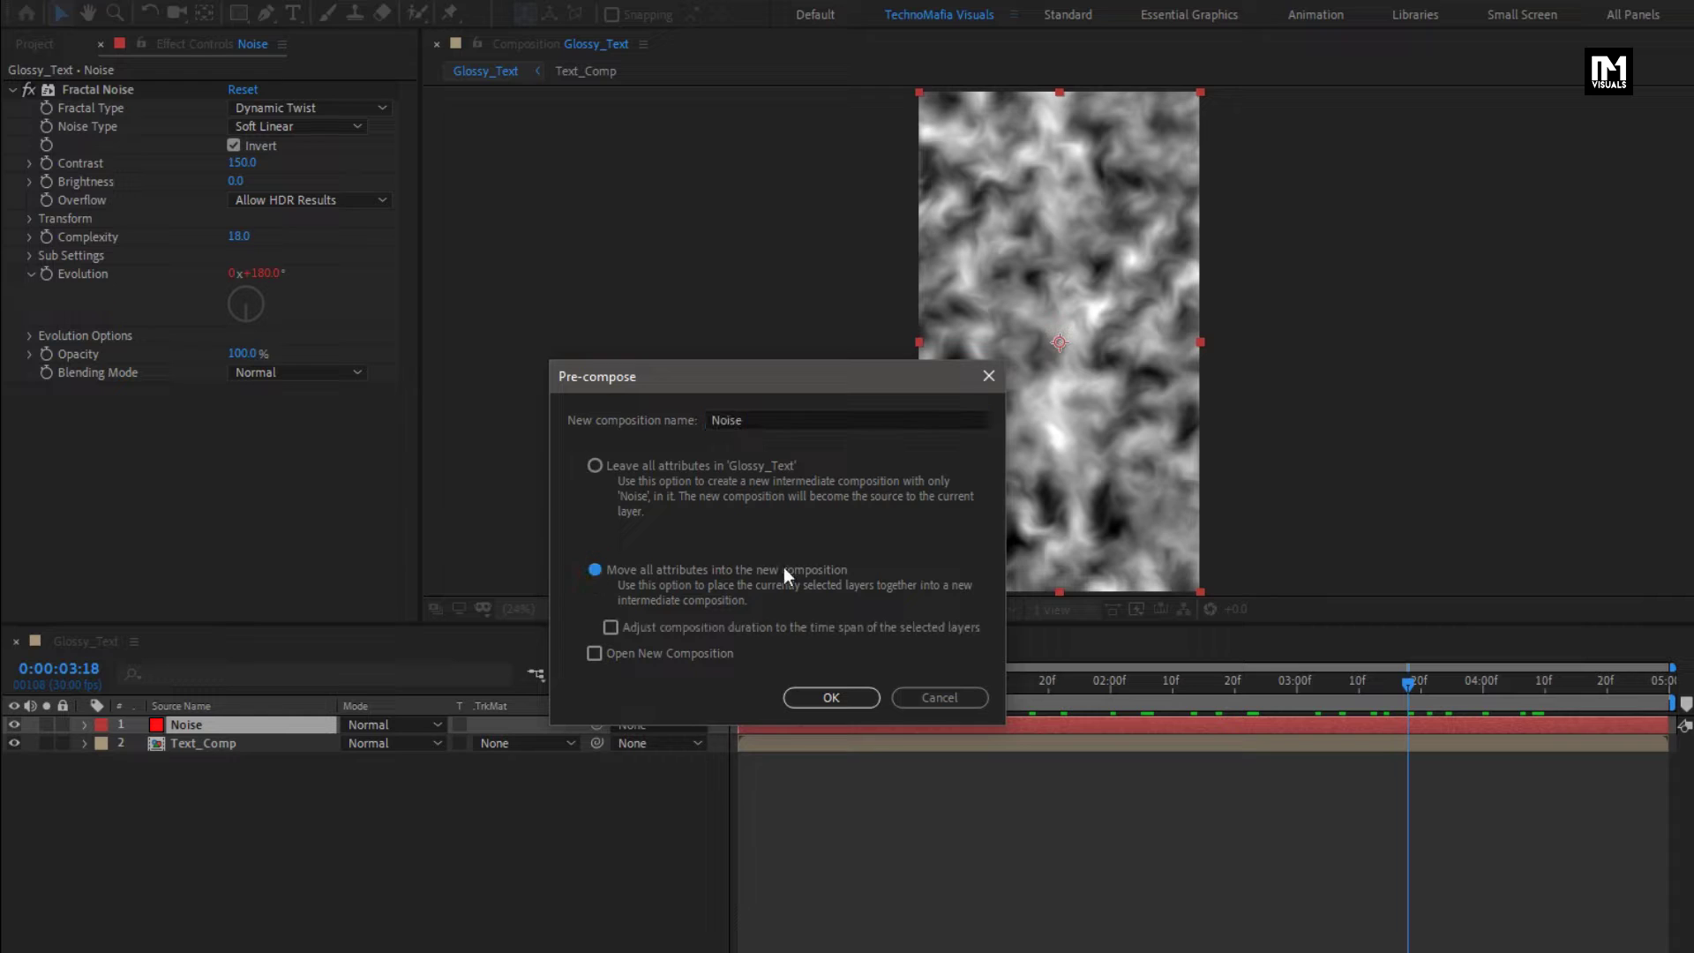
left_click(823, 696)
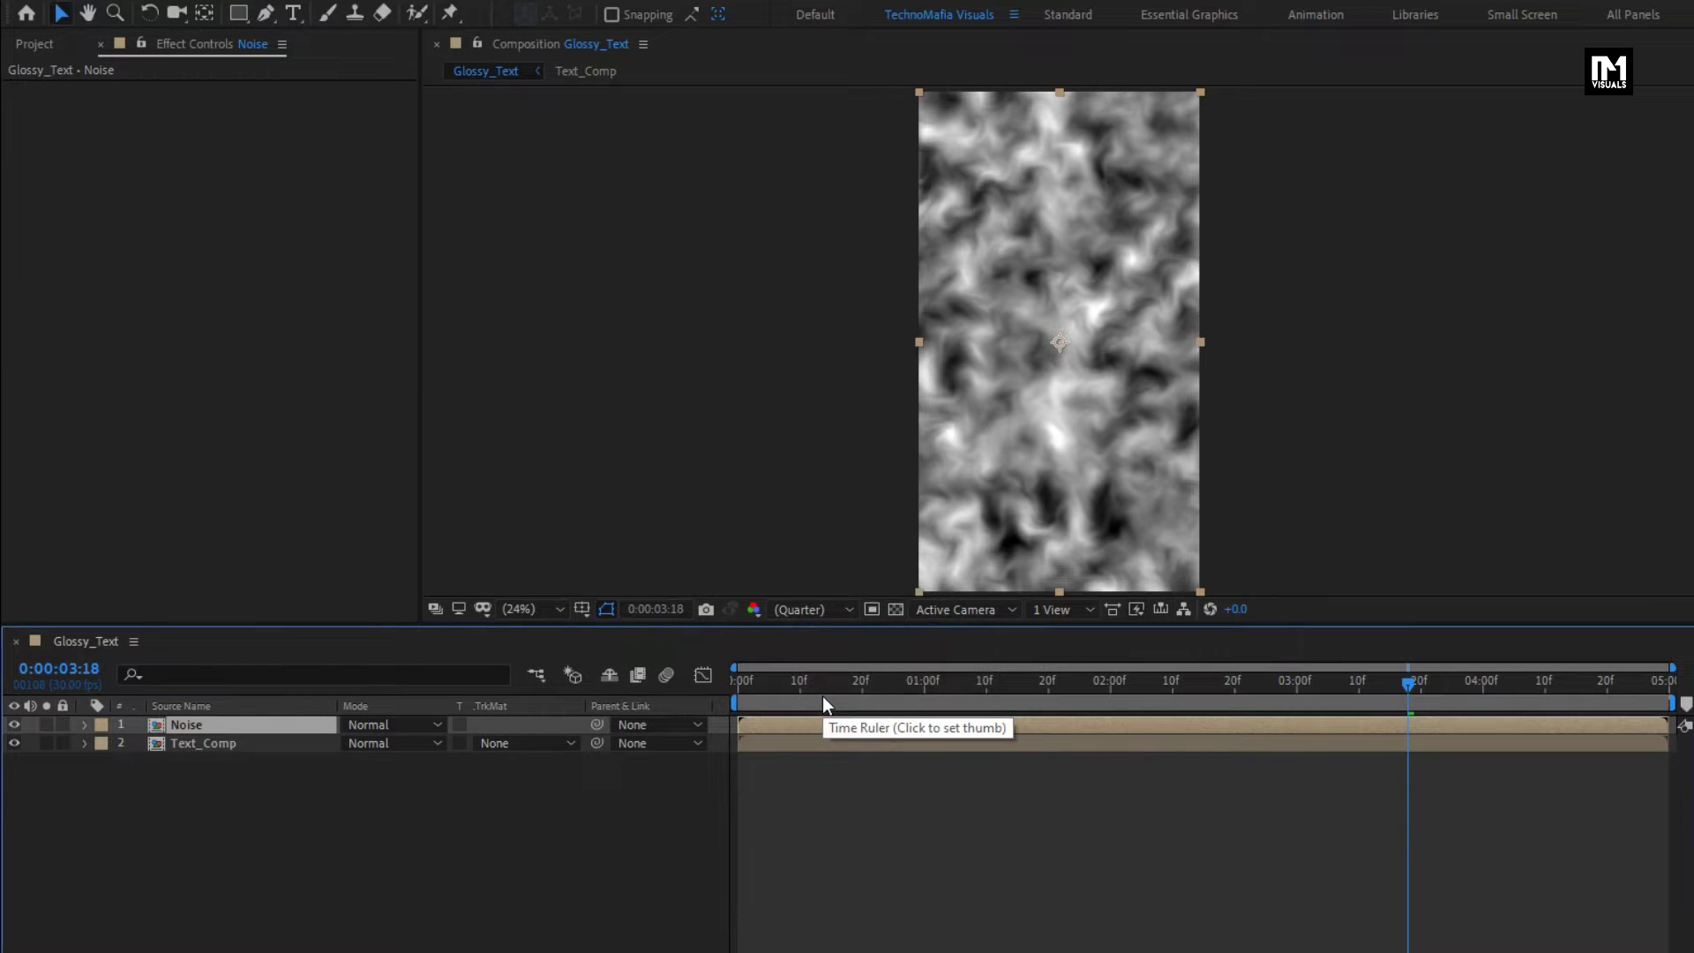
Step: Hide the Noise layer and apply the CC Image Wipe effect to Text_Comp
left_click(13, 726)
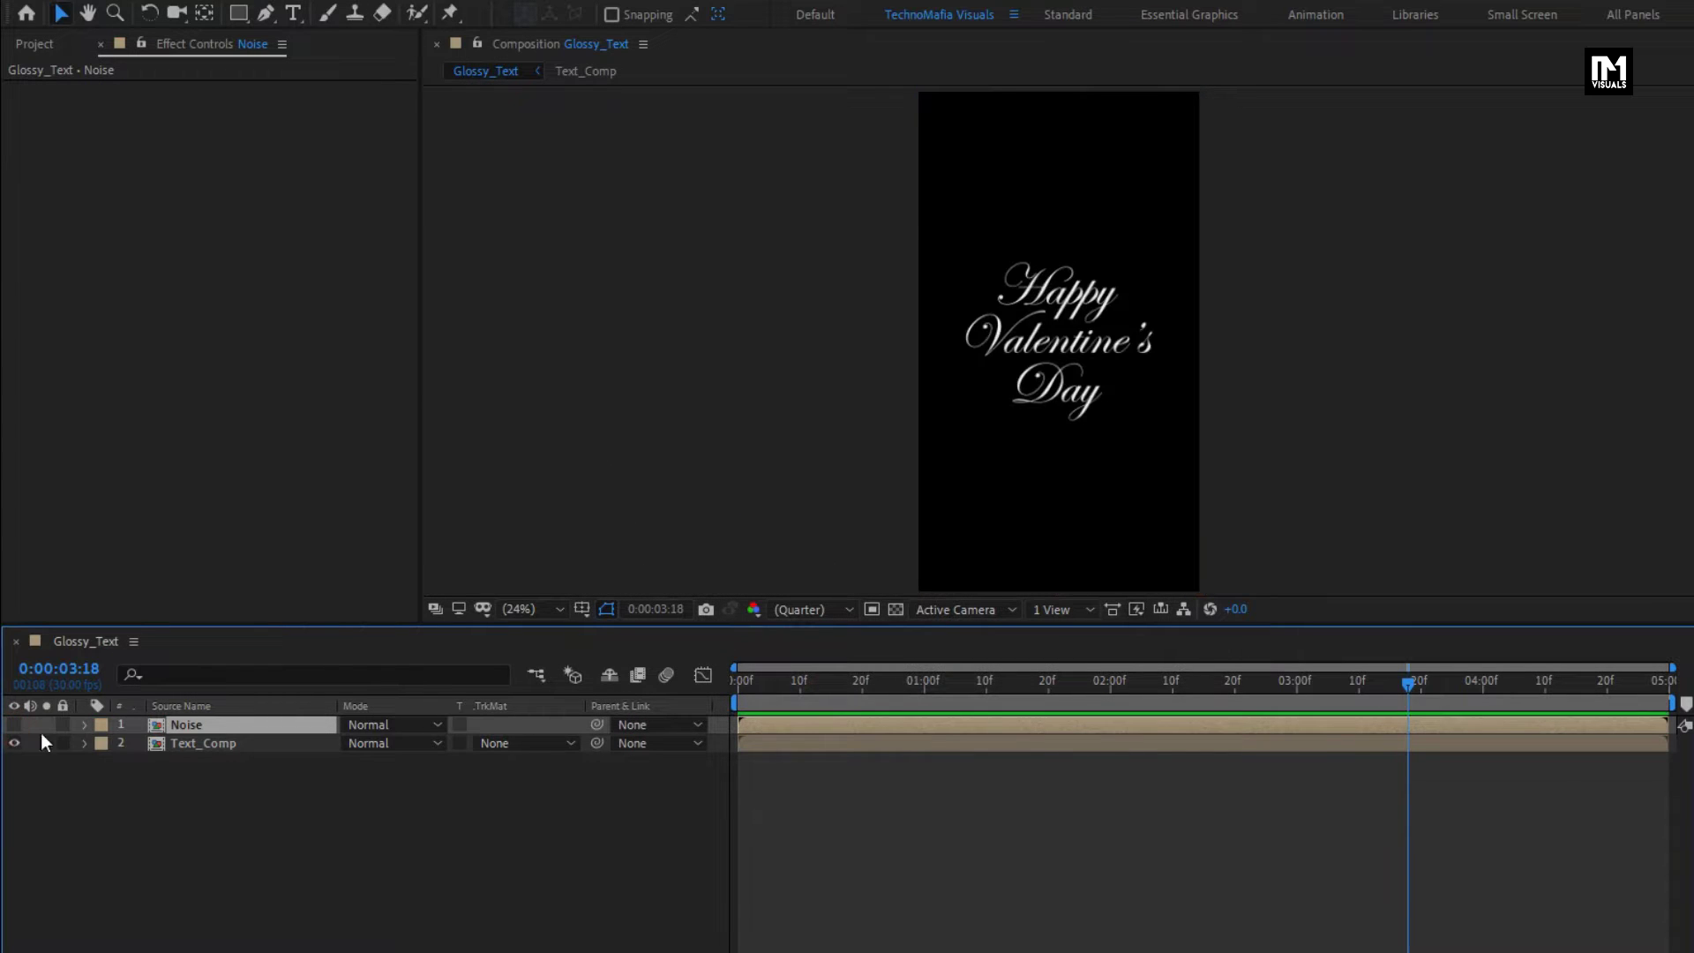
left_click(183, 743)
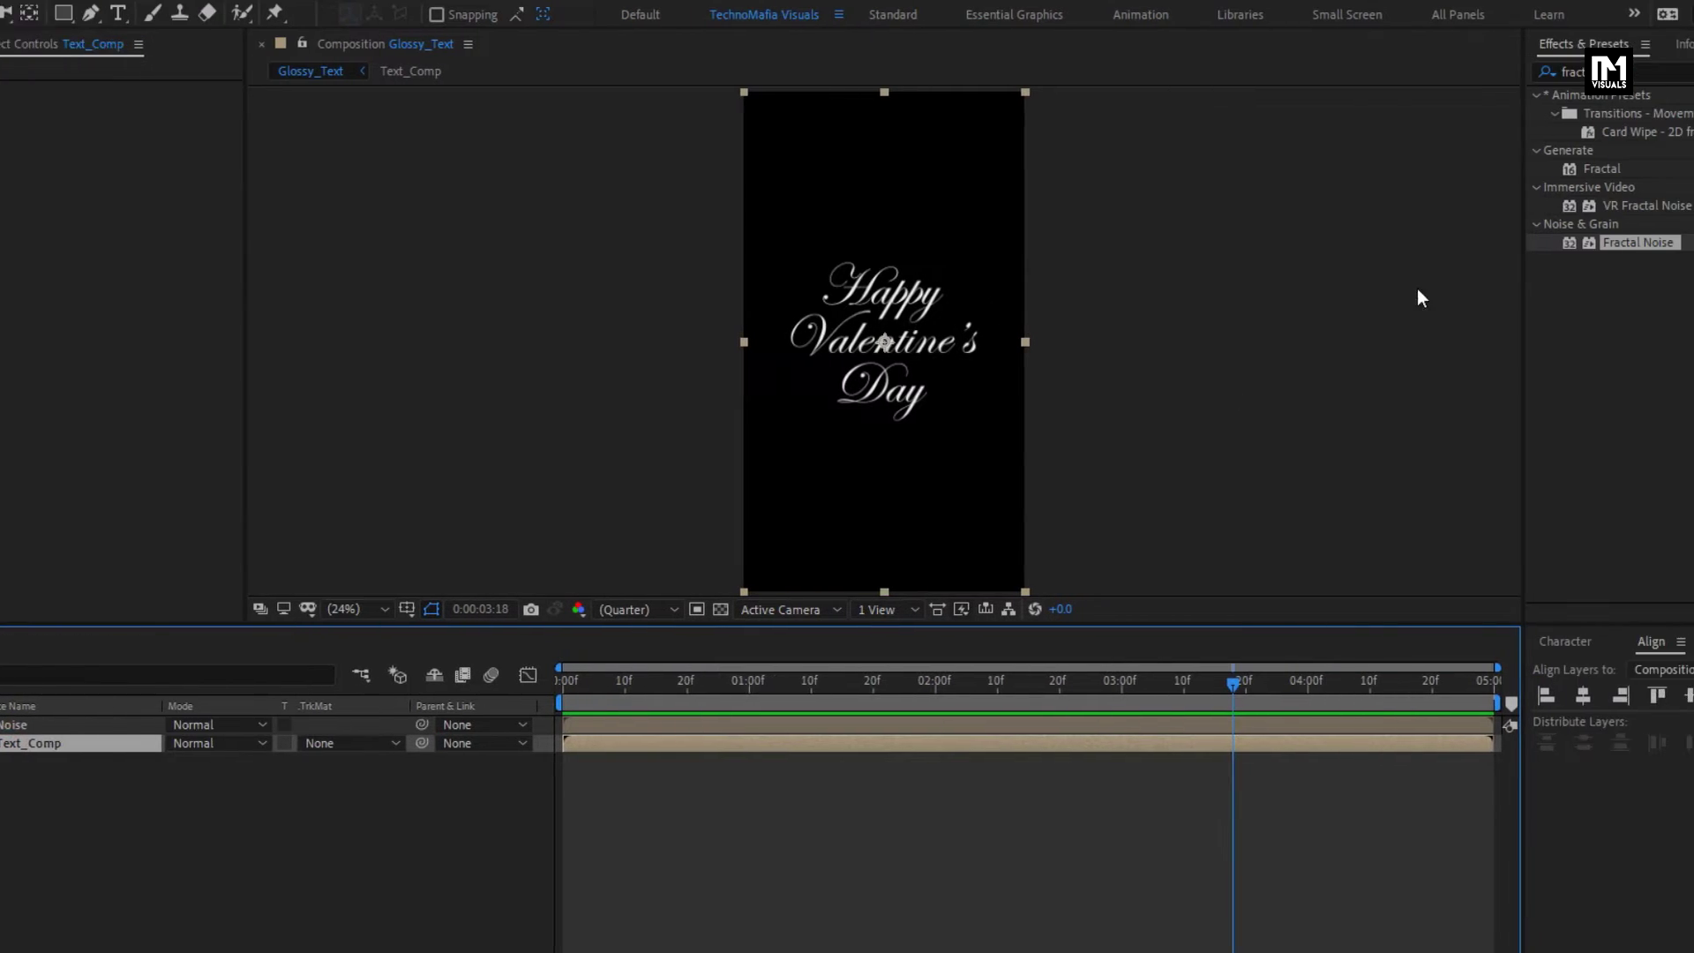
left_click(1350, 75)
type("cc im")
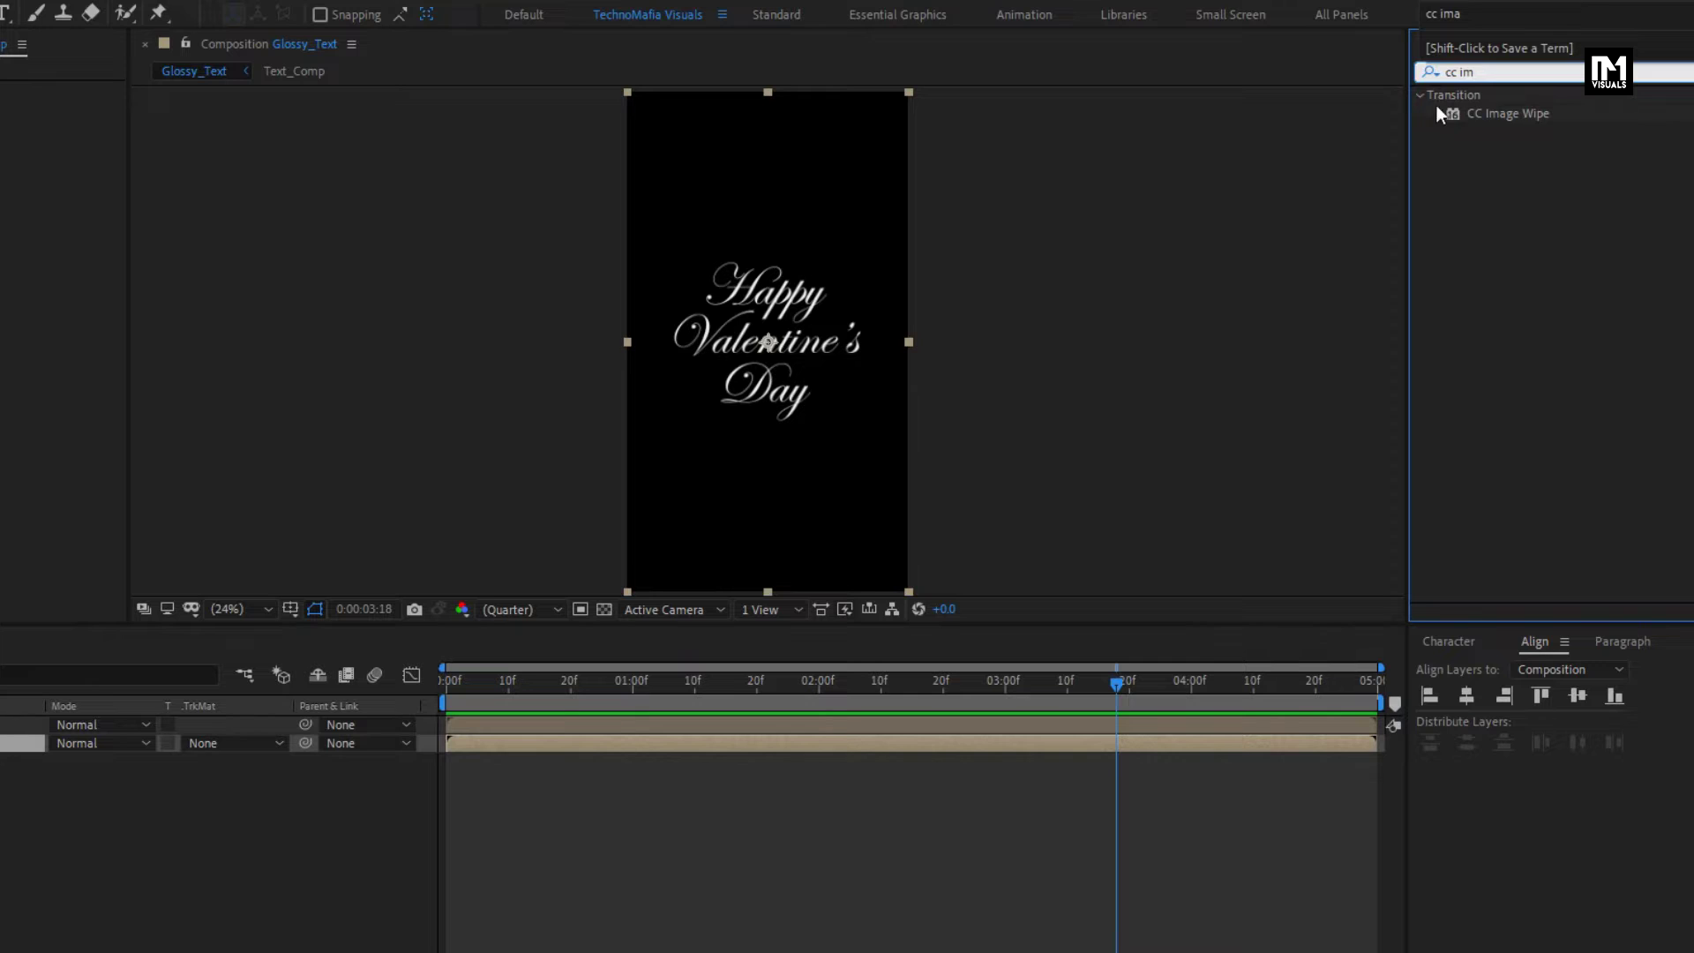
left_click(1507, 115)
double_click(1507, 117)
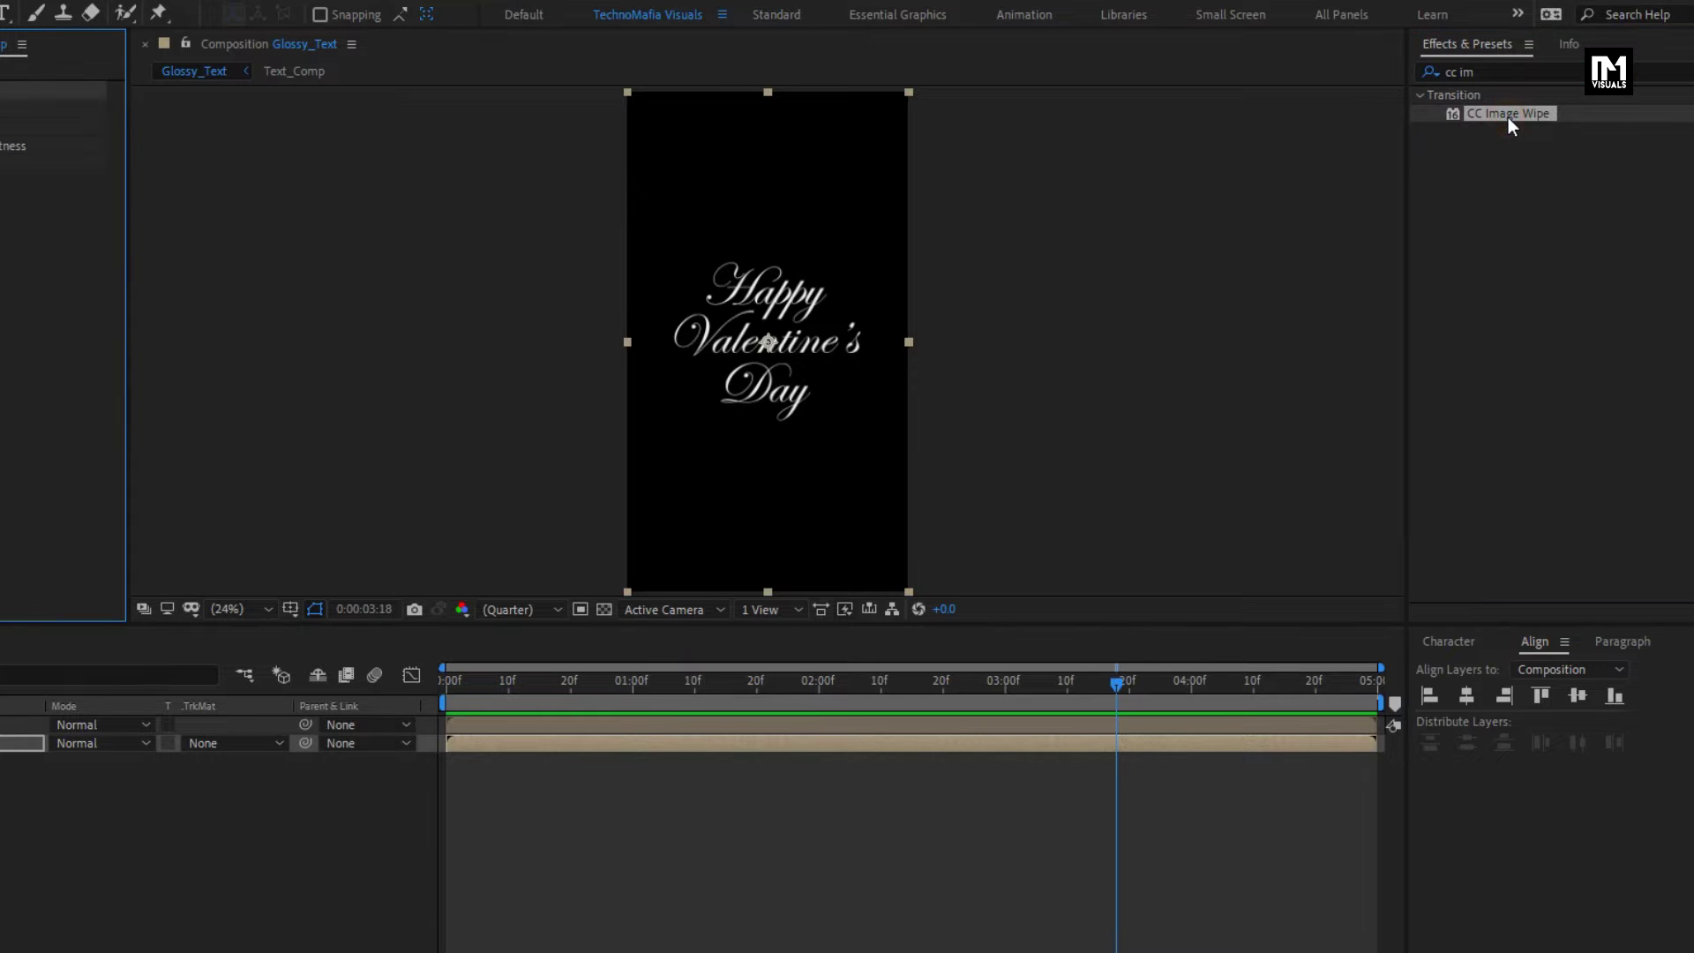
Step: Set a CC Image Wipe Completion keyframe of 100% on Text_Comp at 0:00:00:00
left_click(431, 687)
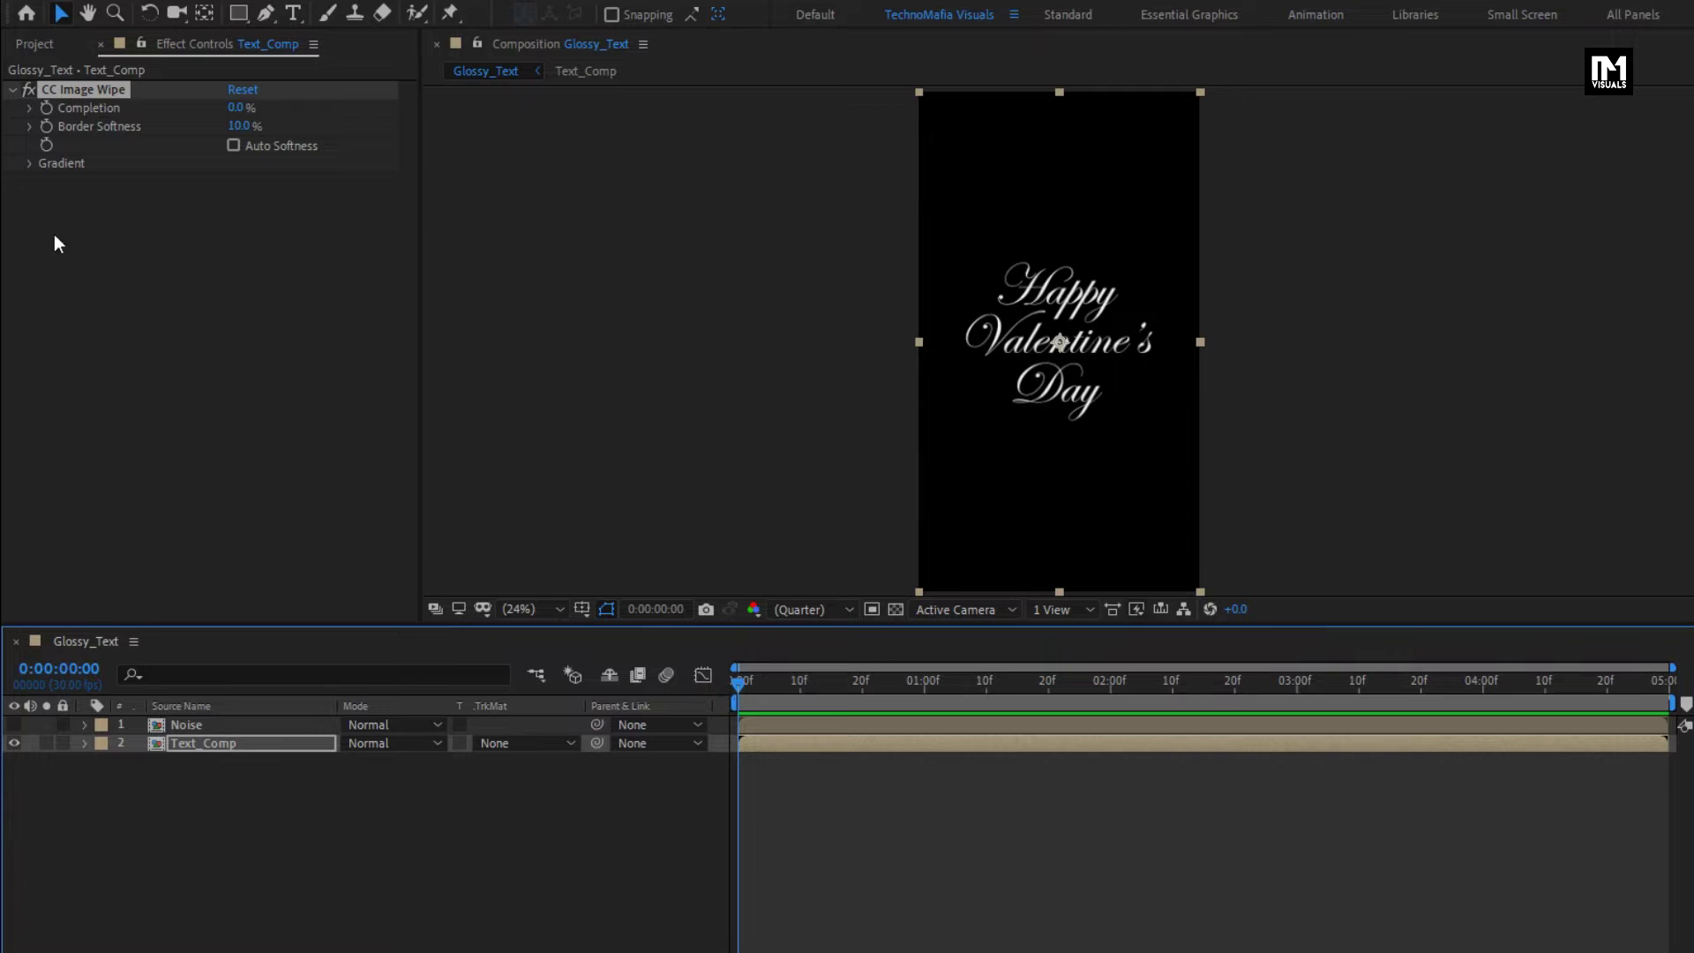
left_click(49, 108)
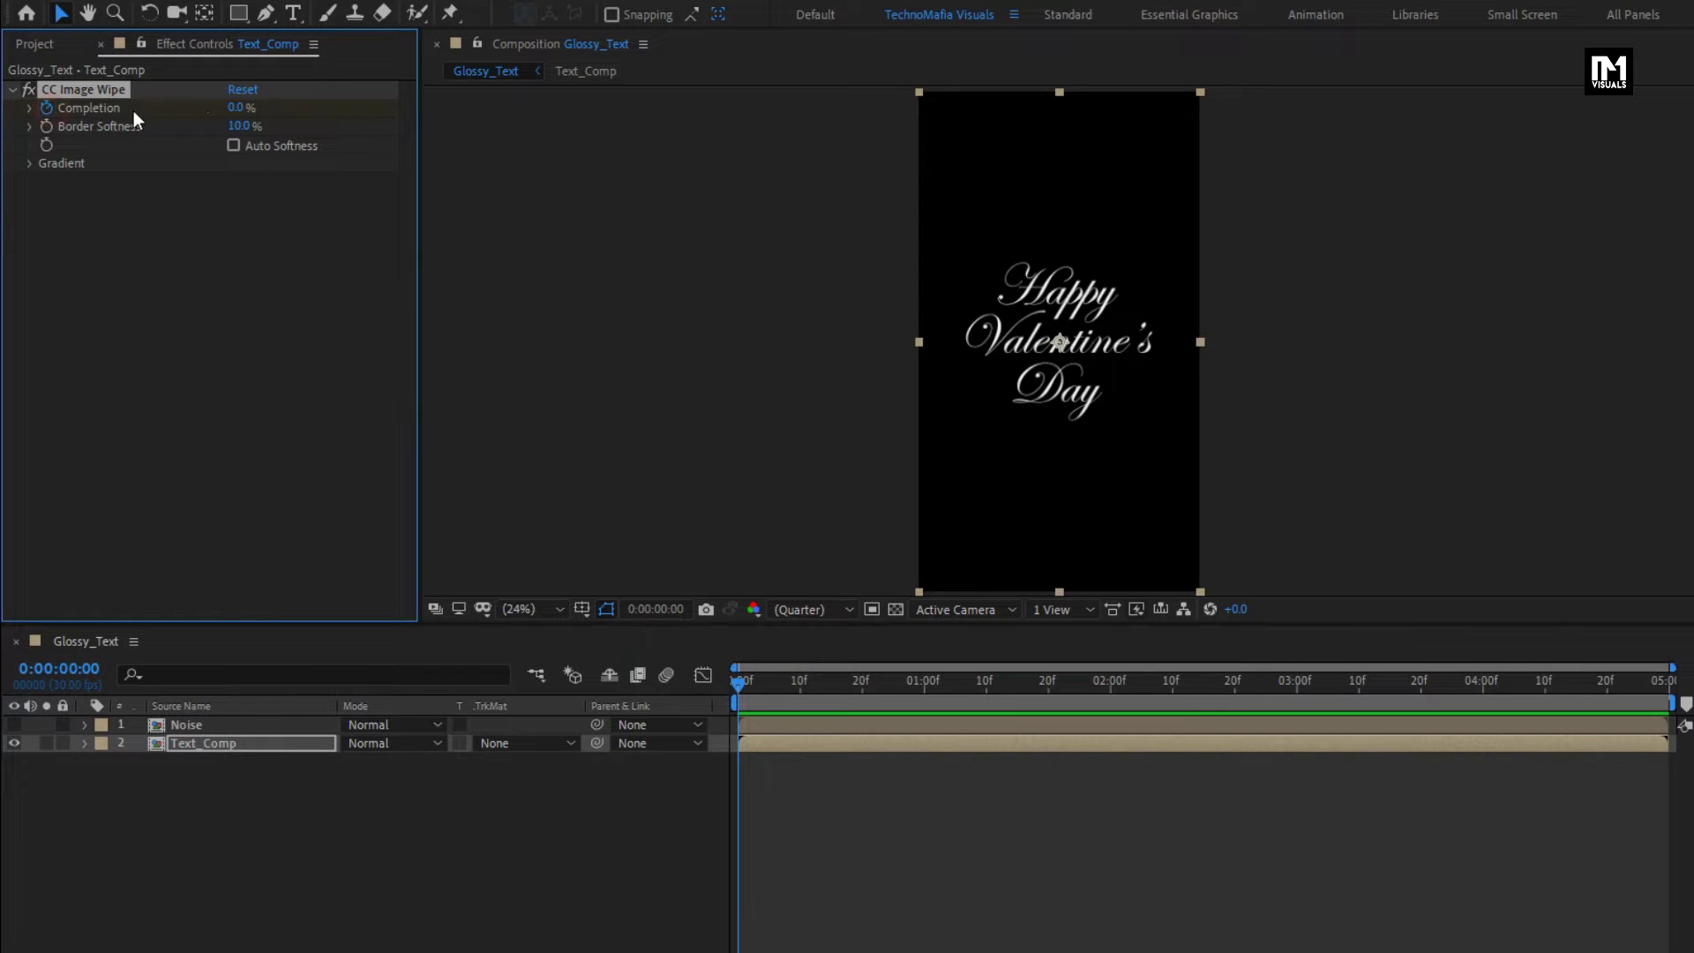
type("100")
key("Return")
Step: Set a second CC Image Wipe Completion keyframe of 0% at 0:00:02:00
left_click(1084, 685)
left_click_drag(1114, 688, 1110, 693)
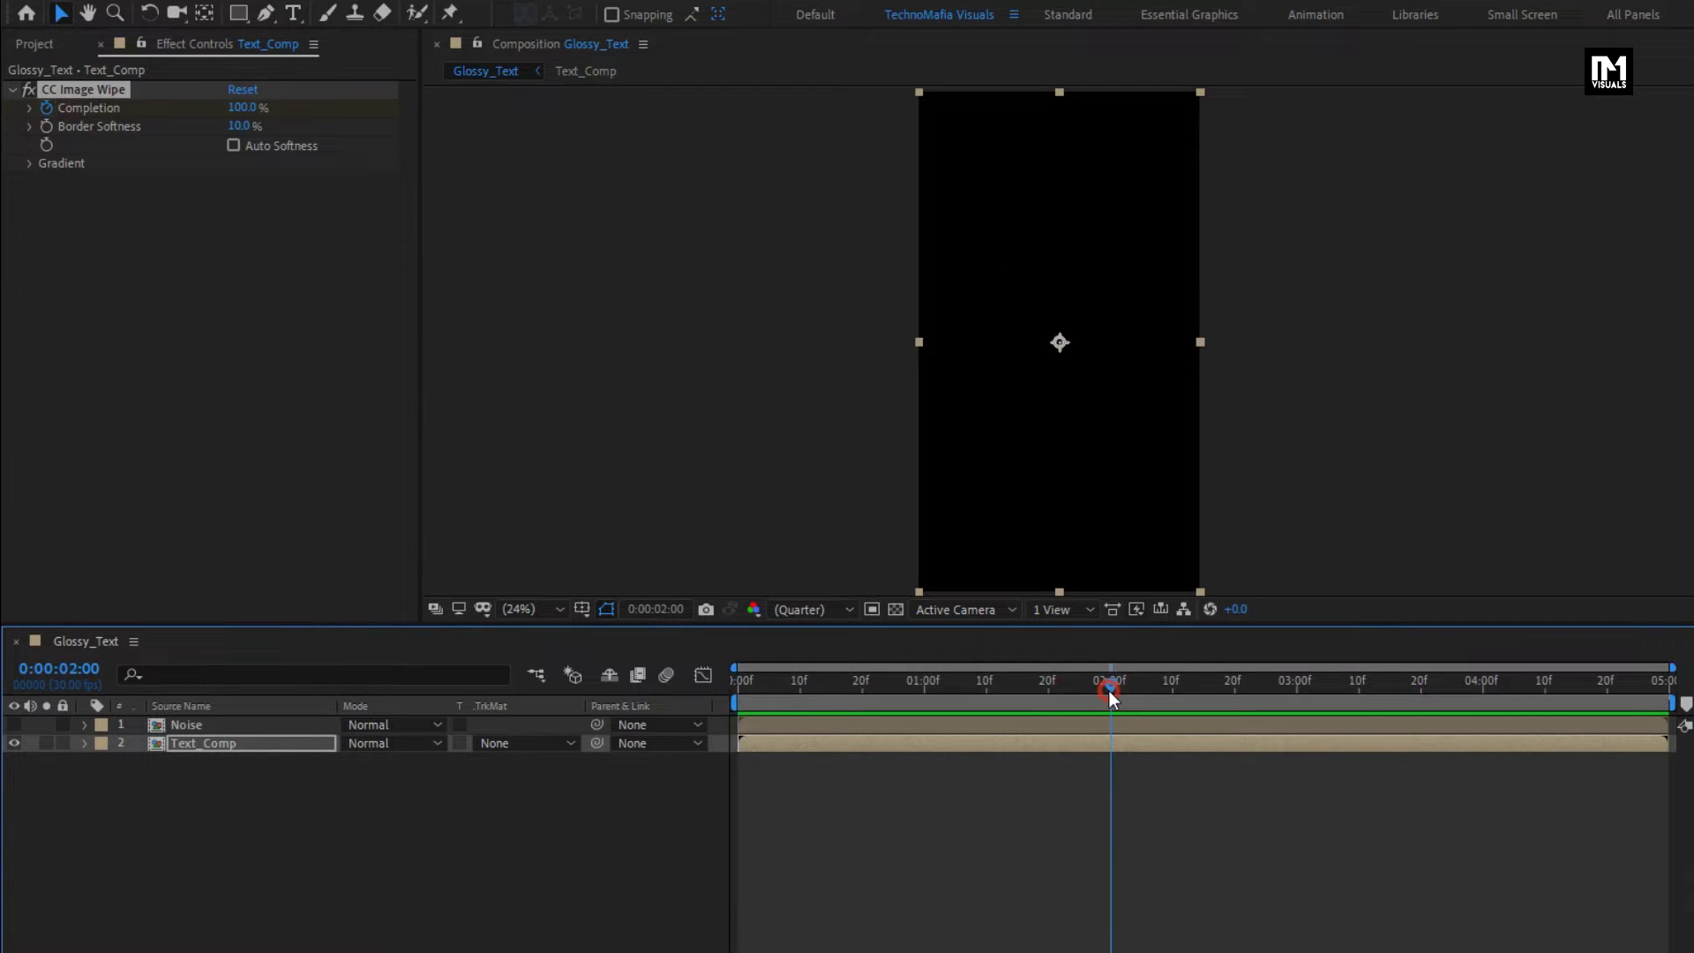
left_click(249, 107)
type("0")
key("Return")
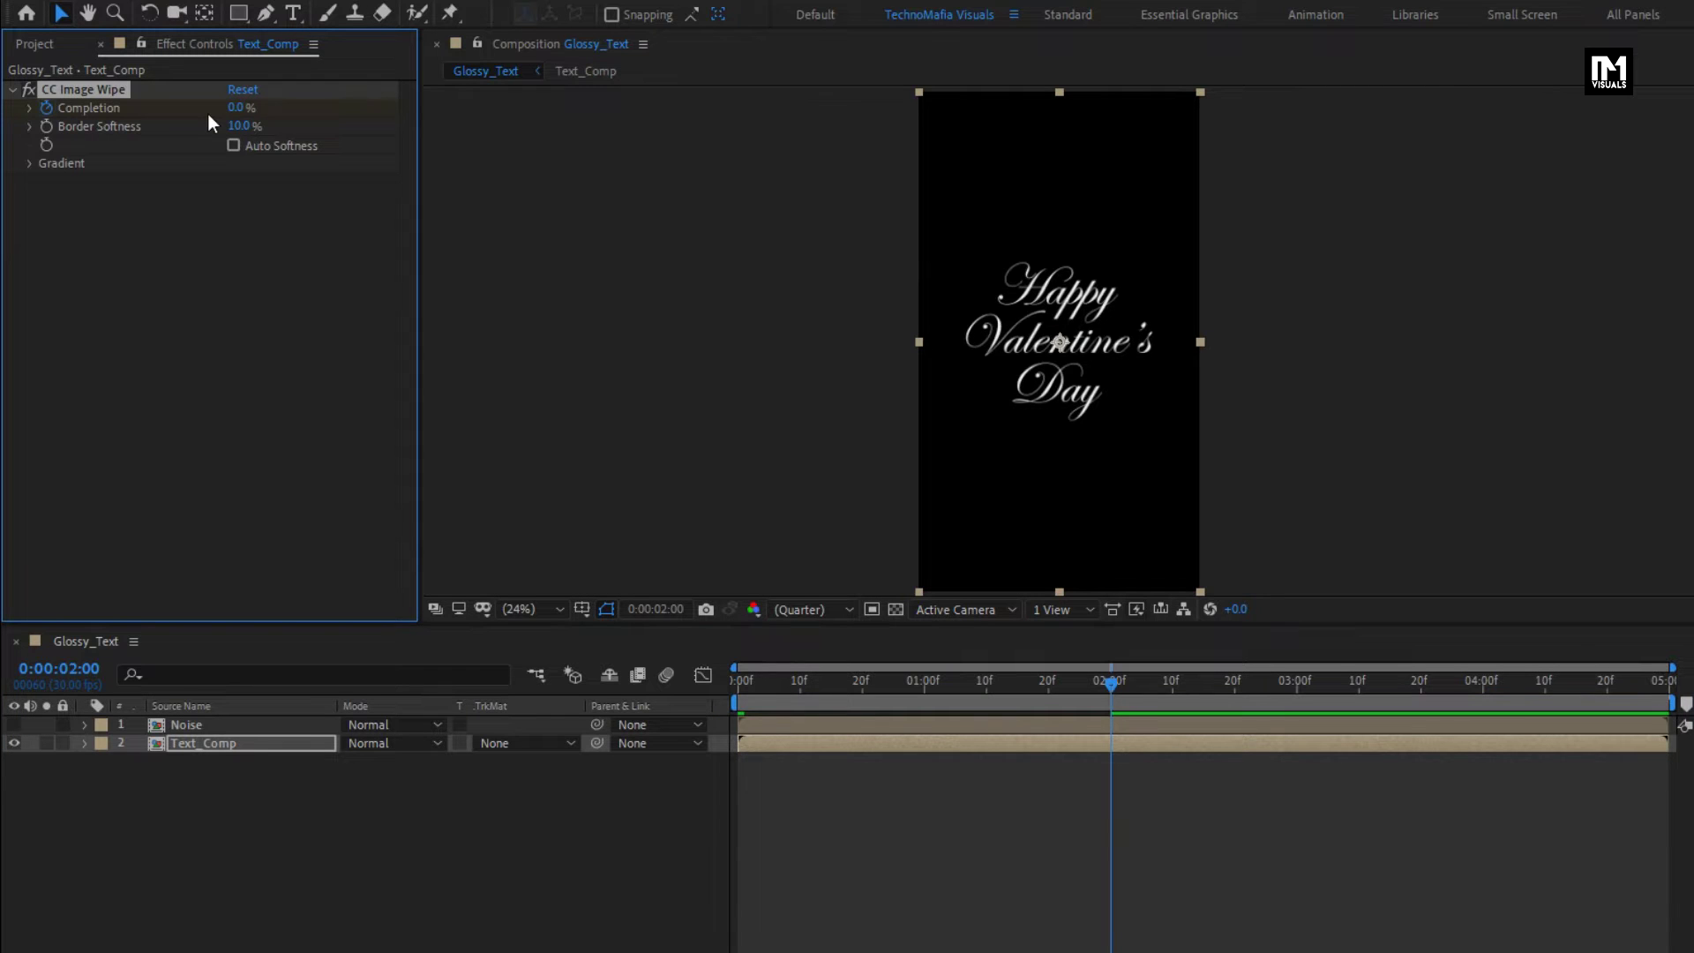
Step: Set the CC Image Wipe Border Softness to 5% and use the Noise layer as its gradient layer
left_click(236, 126)
type("5")
left_click(30, 167)
left_click_drag(851, 685, 993, 686)
left_click(258, 180)
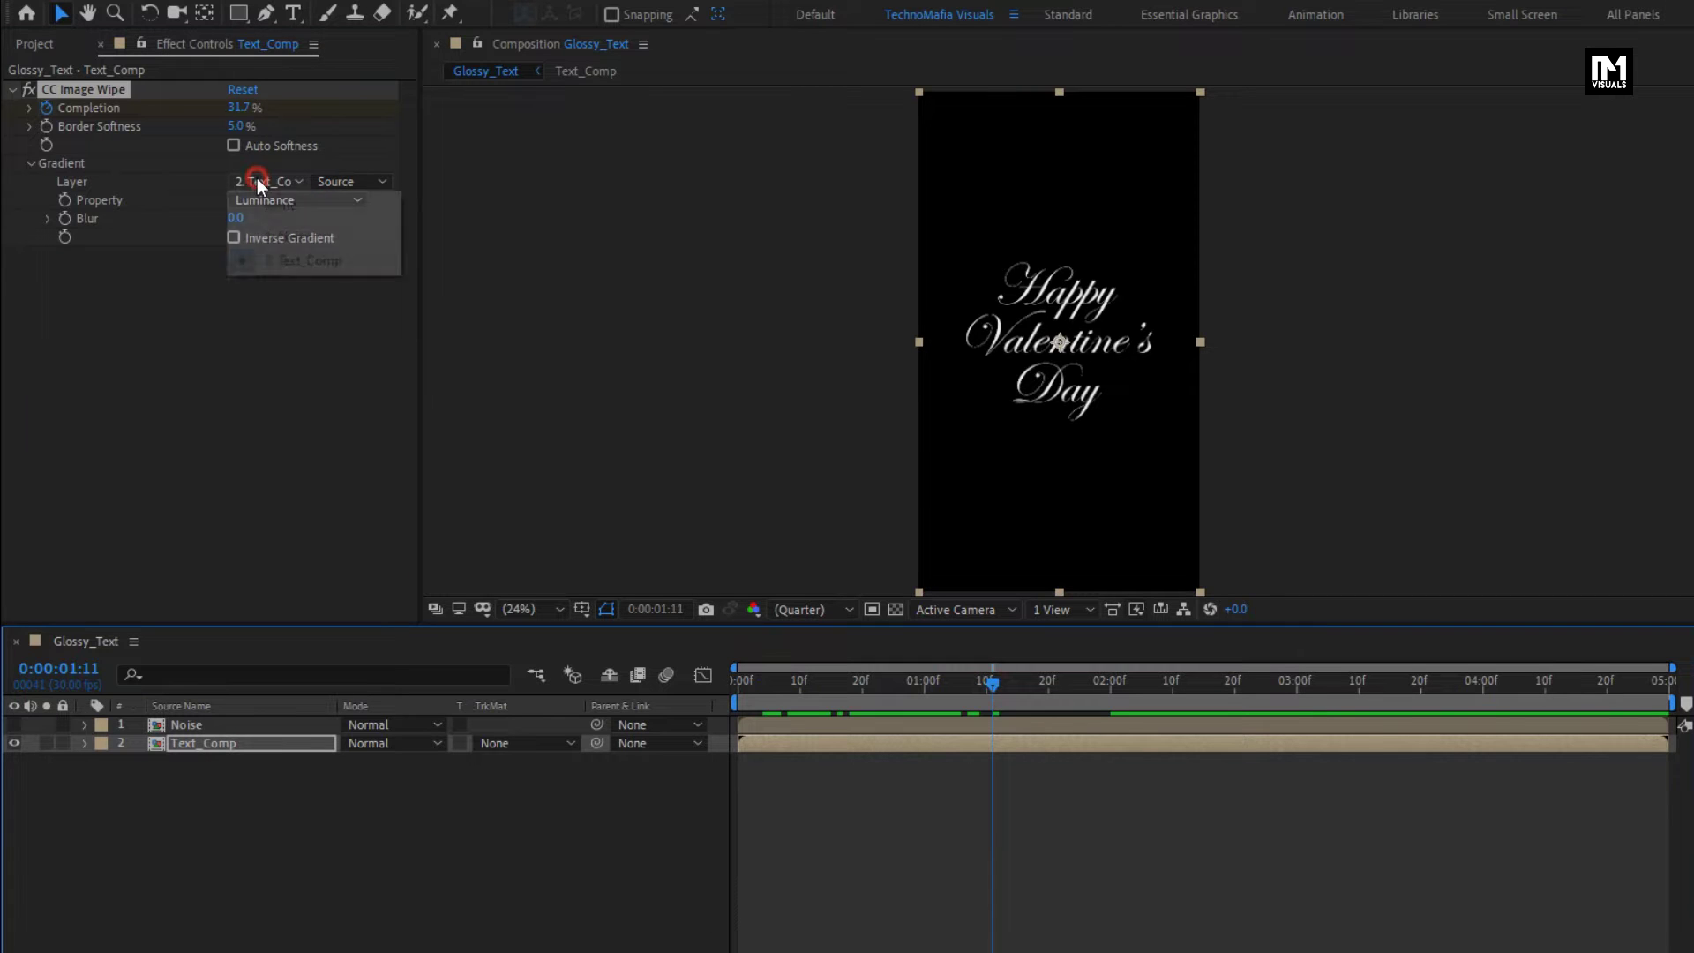
left_click(330, 242)
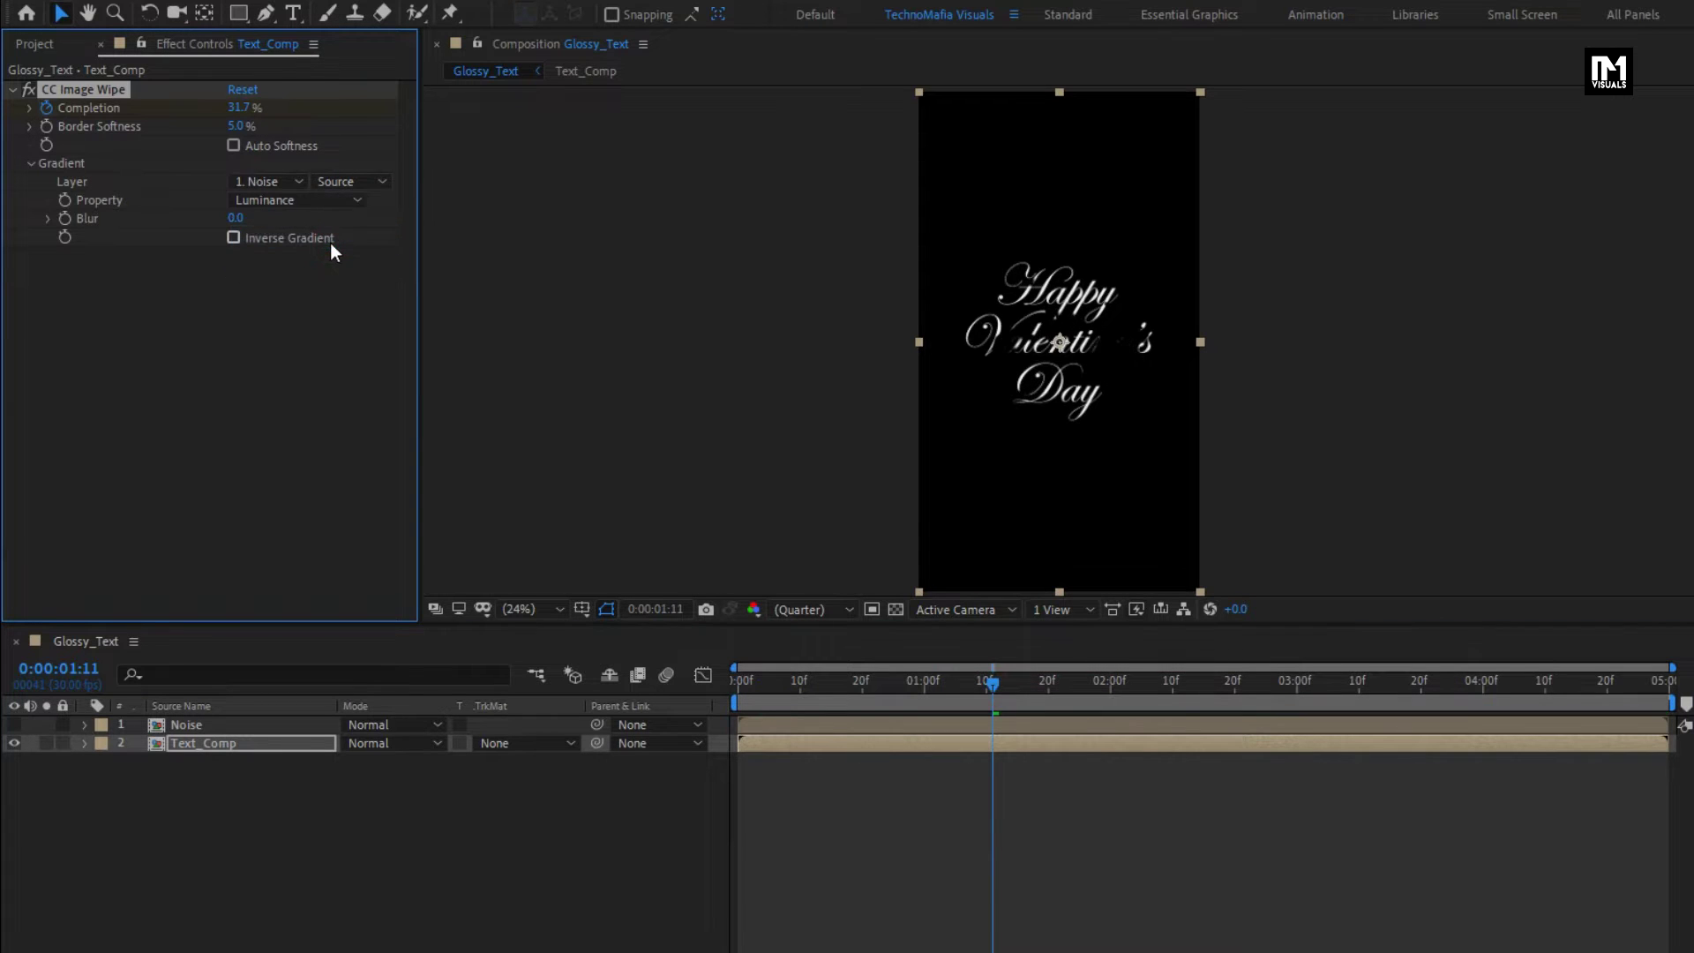
left_click_drag(759, 687, 960, 667)
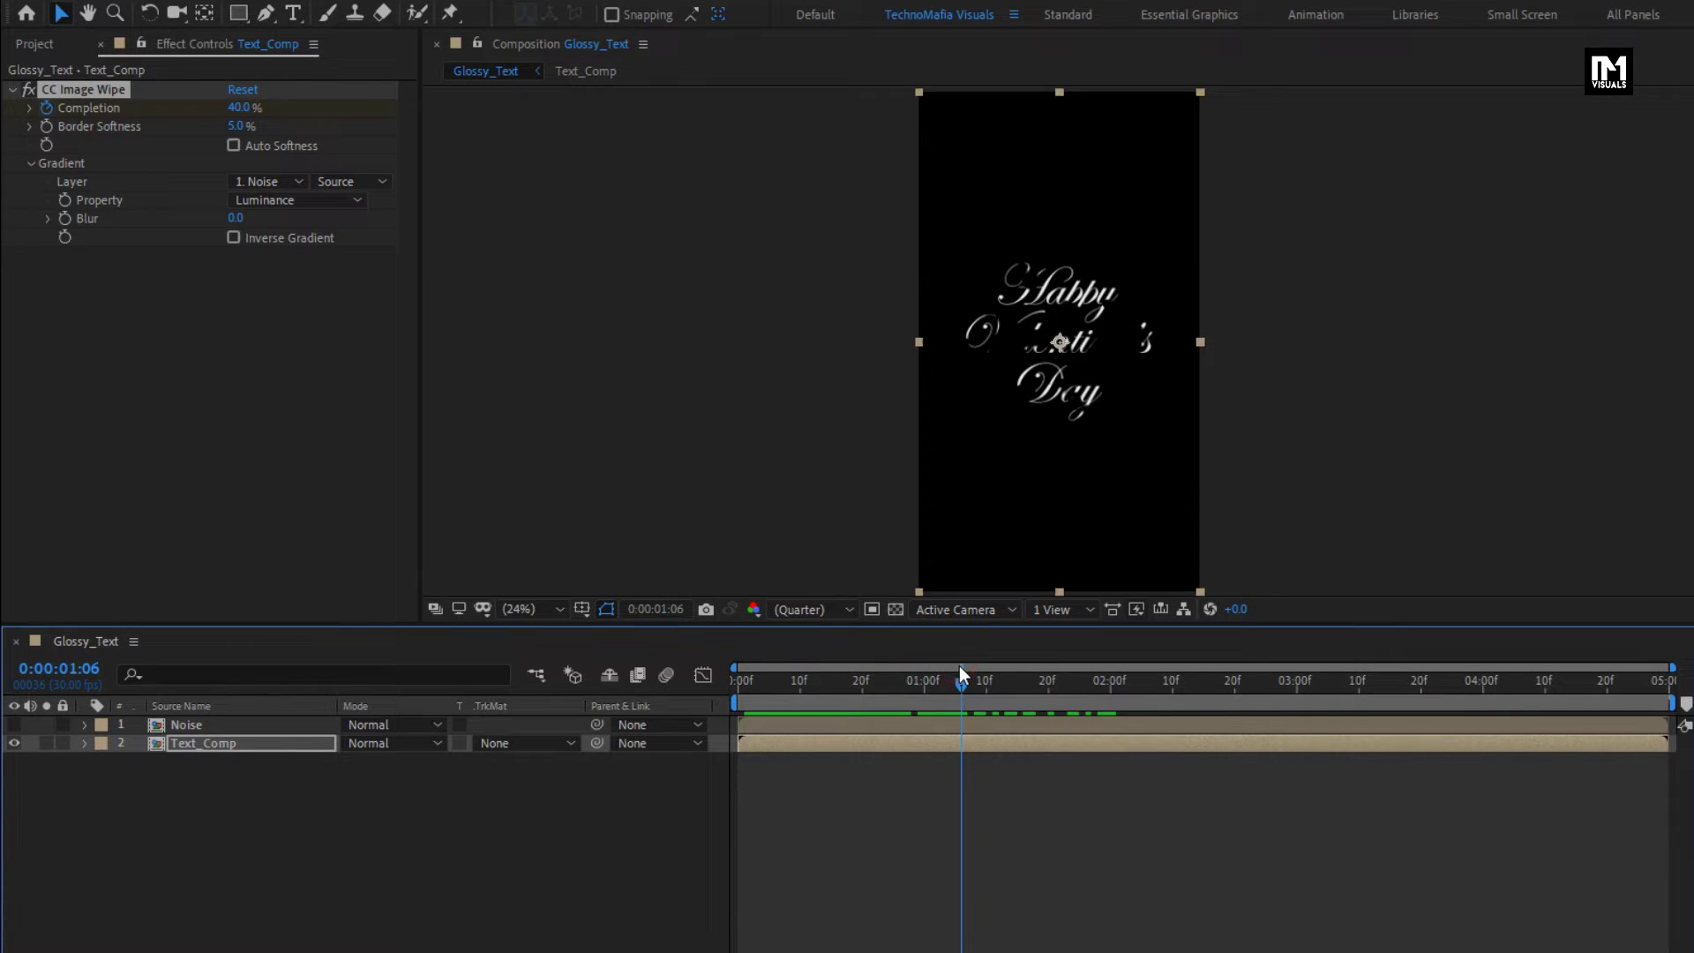
Step: Add an adjustment layer to Glossy_Text and apply the Turbulent Displace effect to it
left_click(263, 831)
mouse_move(374, 805)
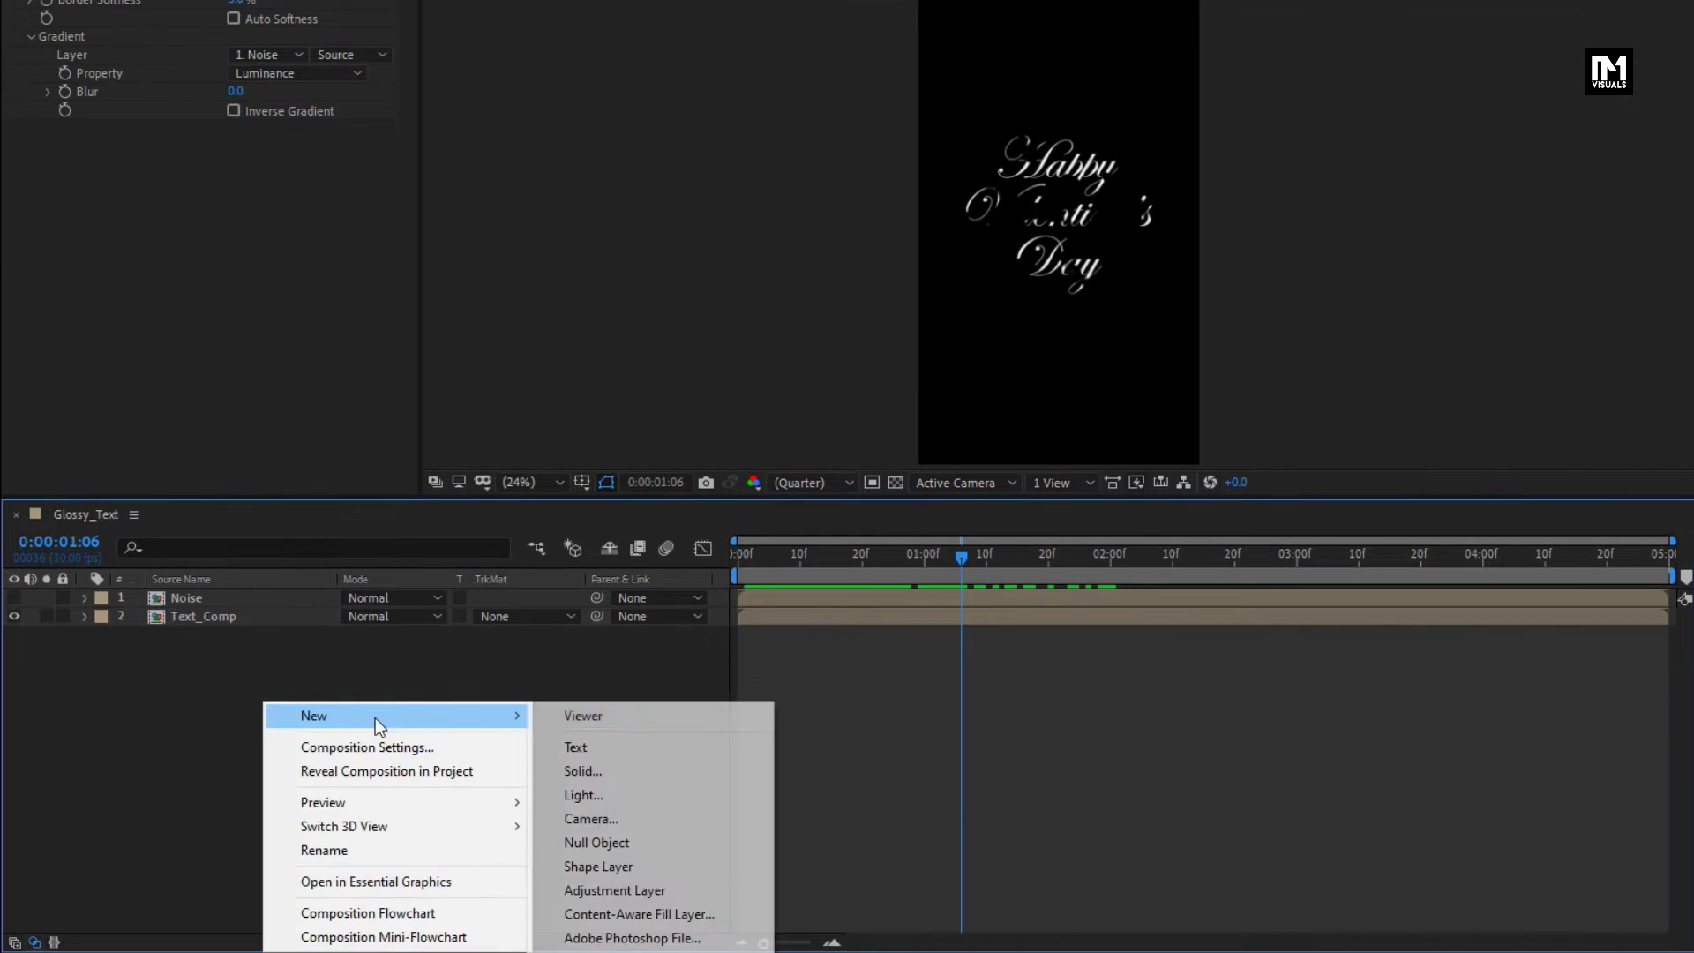
left_click(660, 882)
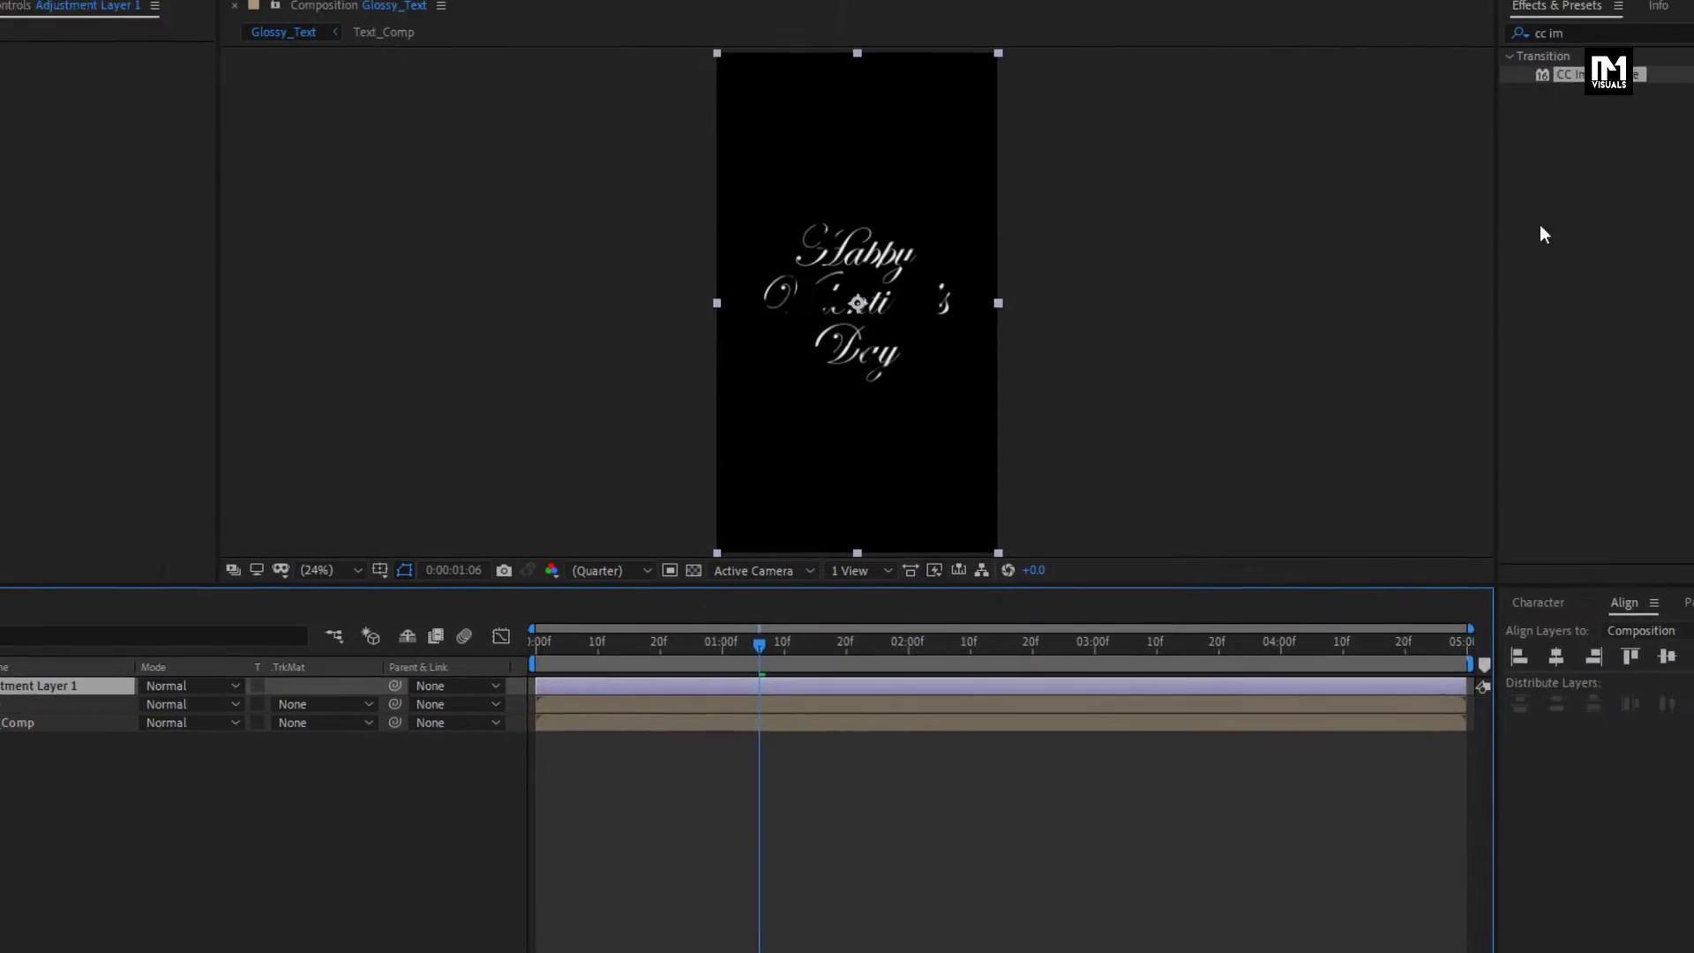
left_click(1483, 73)
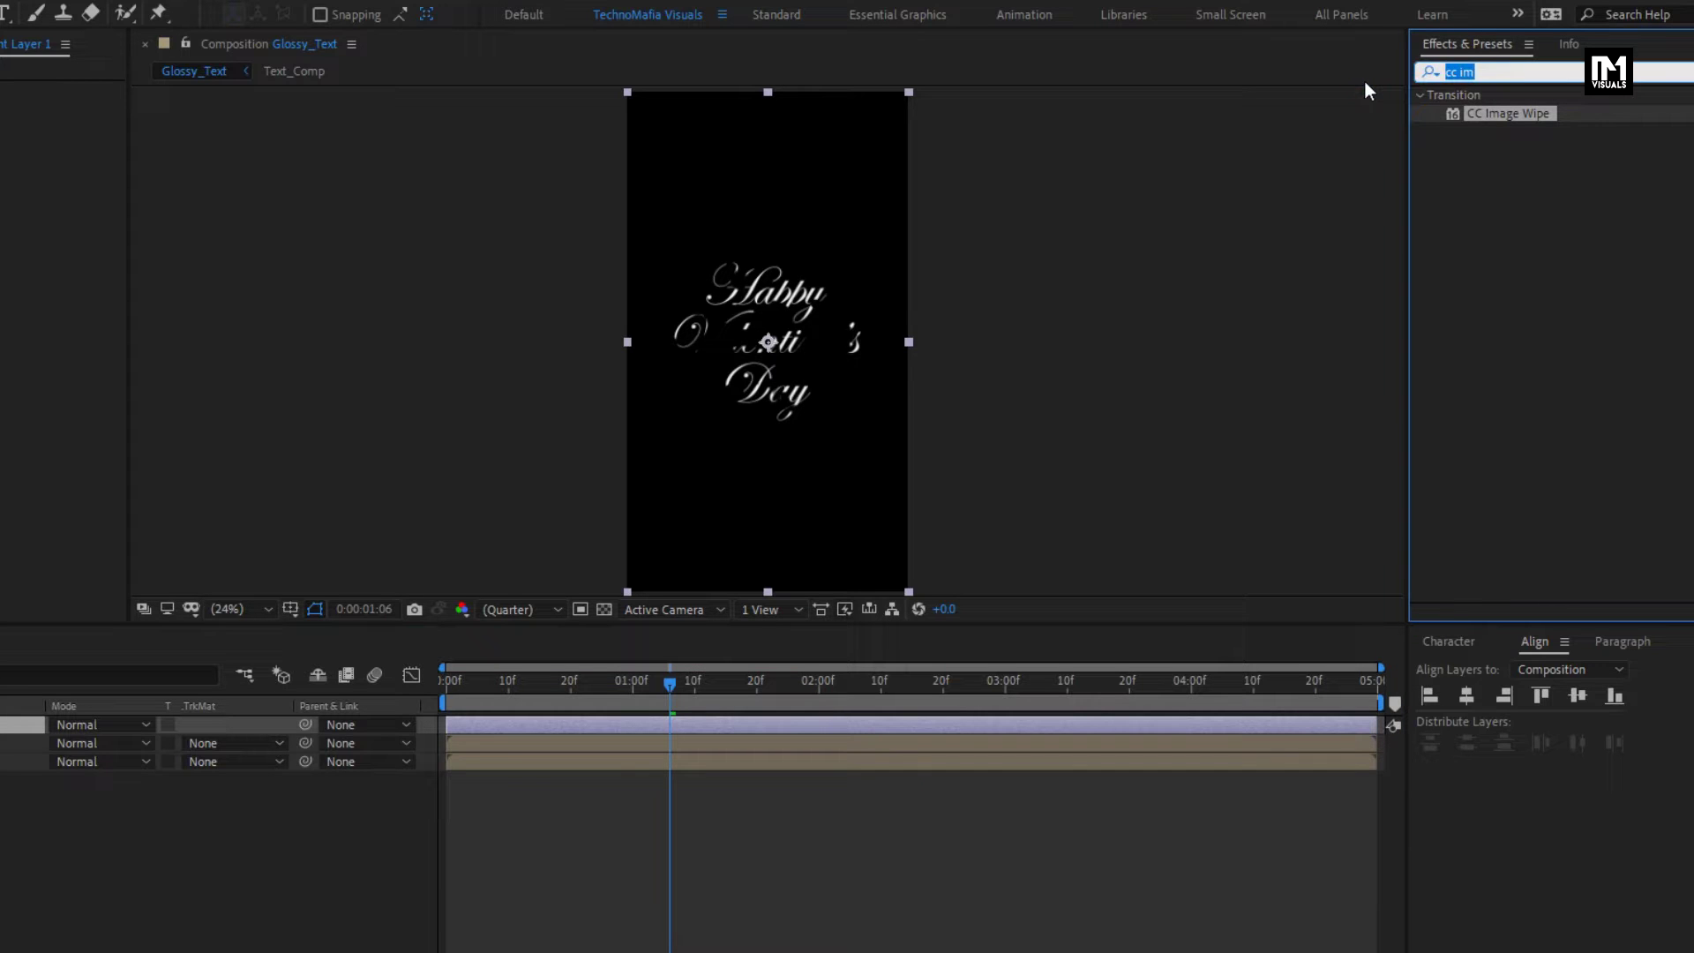
type("turb")
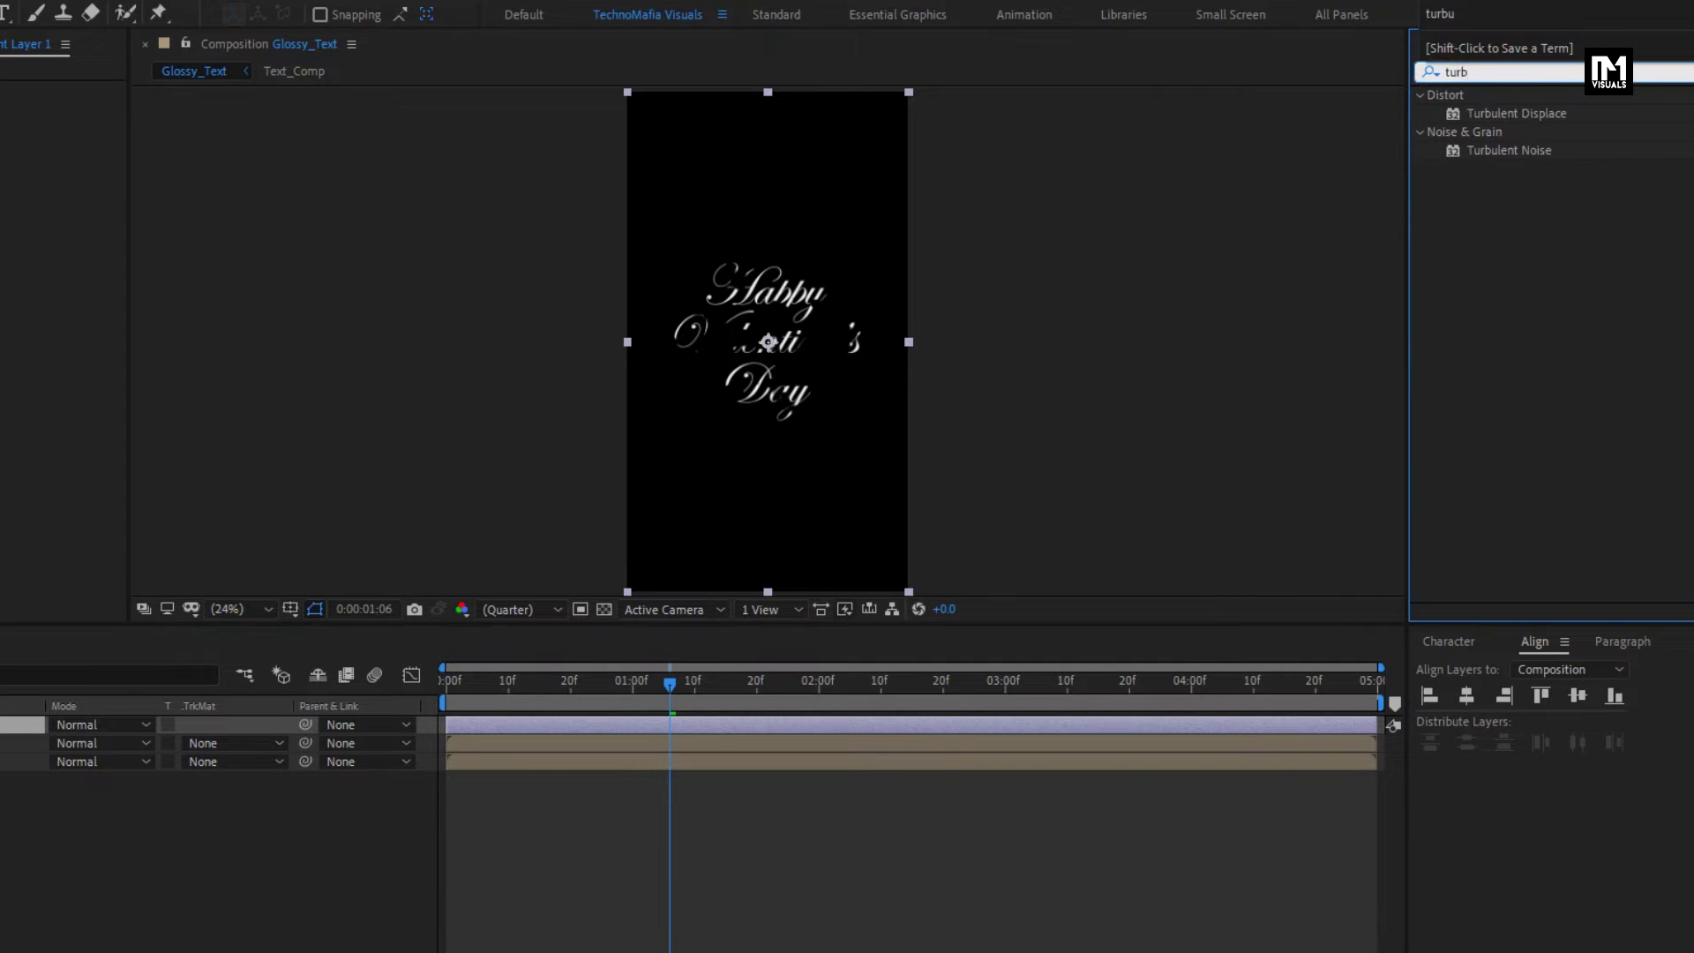
left_click_drag(1505, 115, 806, 311)
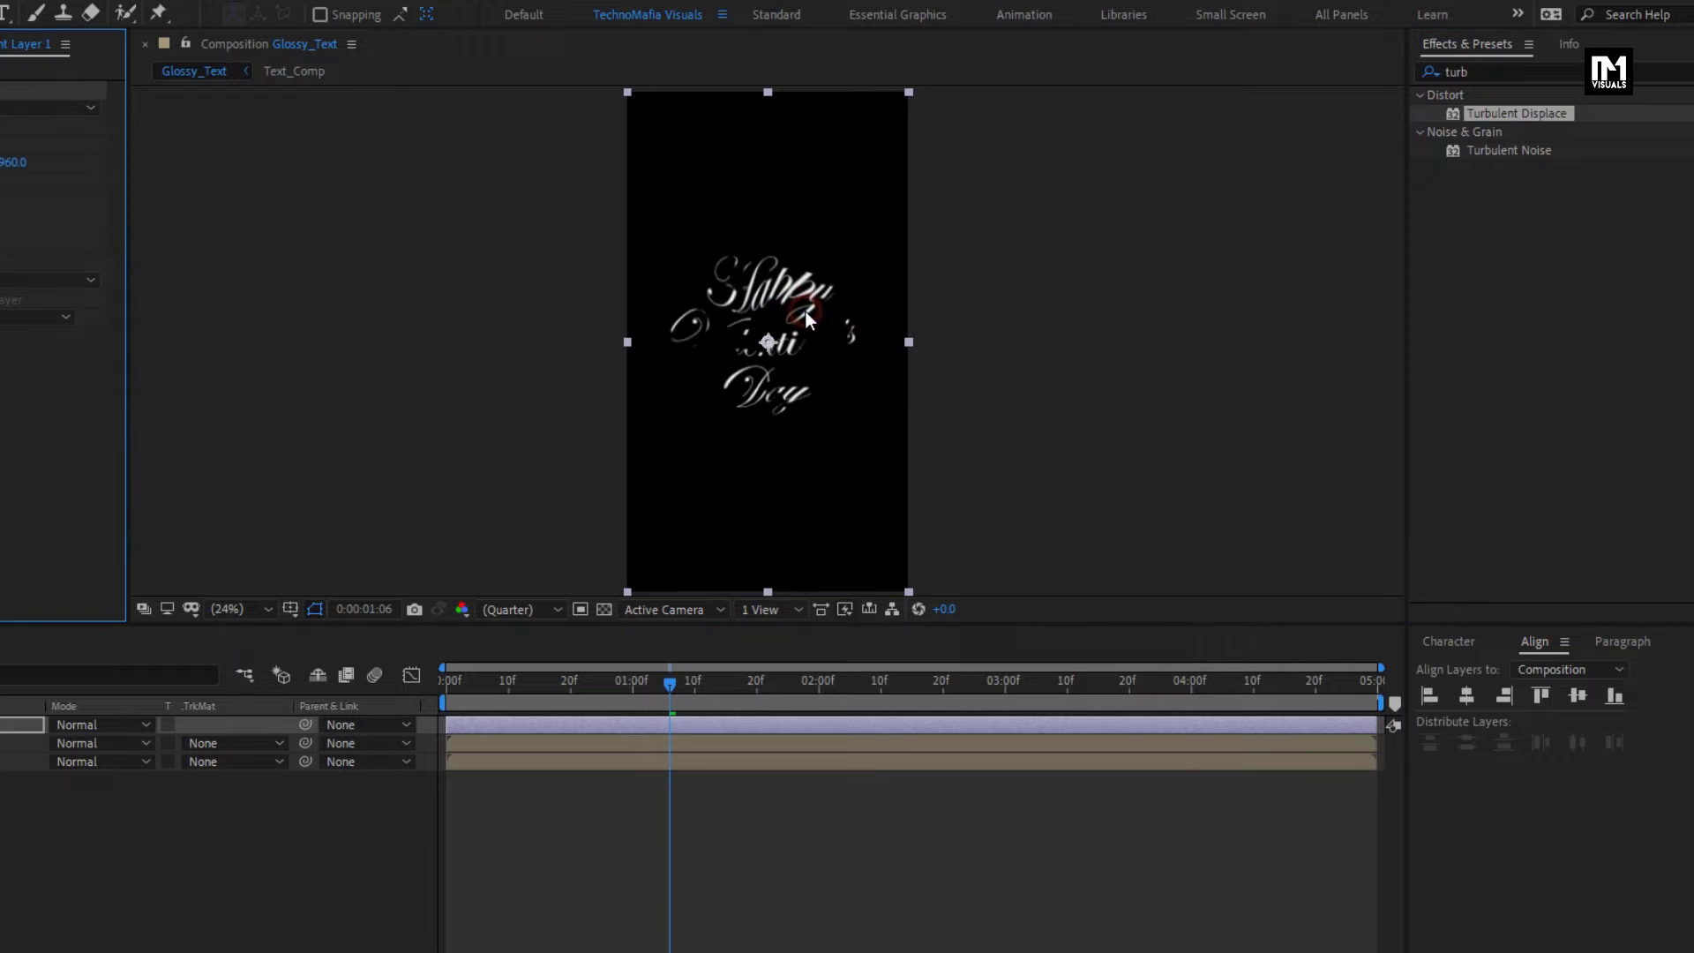
Step: Keyframe the Turbulent Displace Amount at 50 at 0:00:02:00 and at 0 at 0:00:00:00
left_click_drag(664, 686, 822, 697)
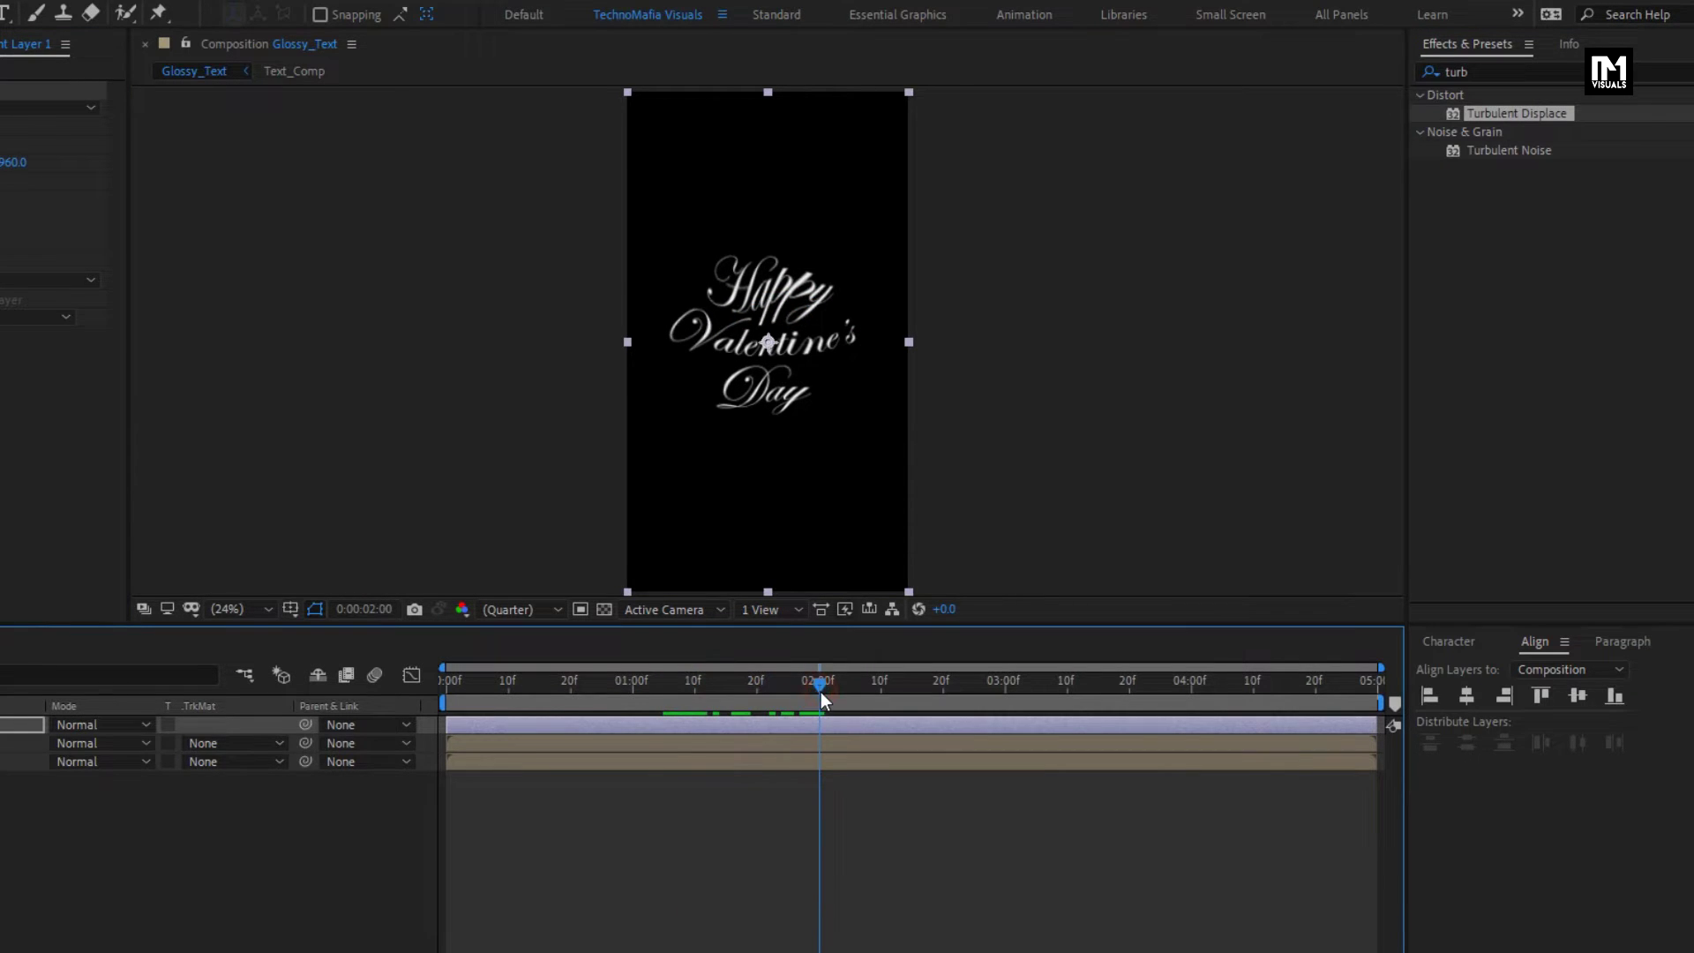
left_click(49, 128)
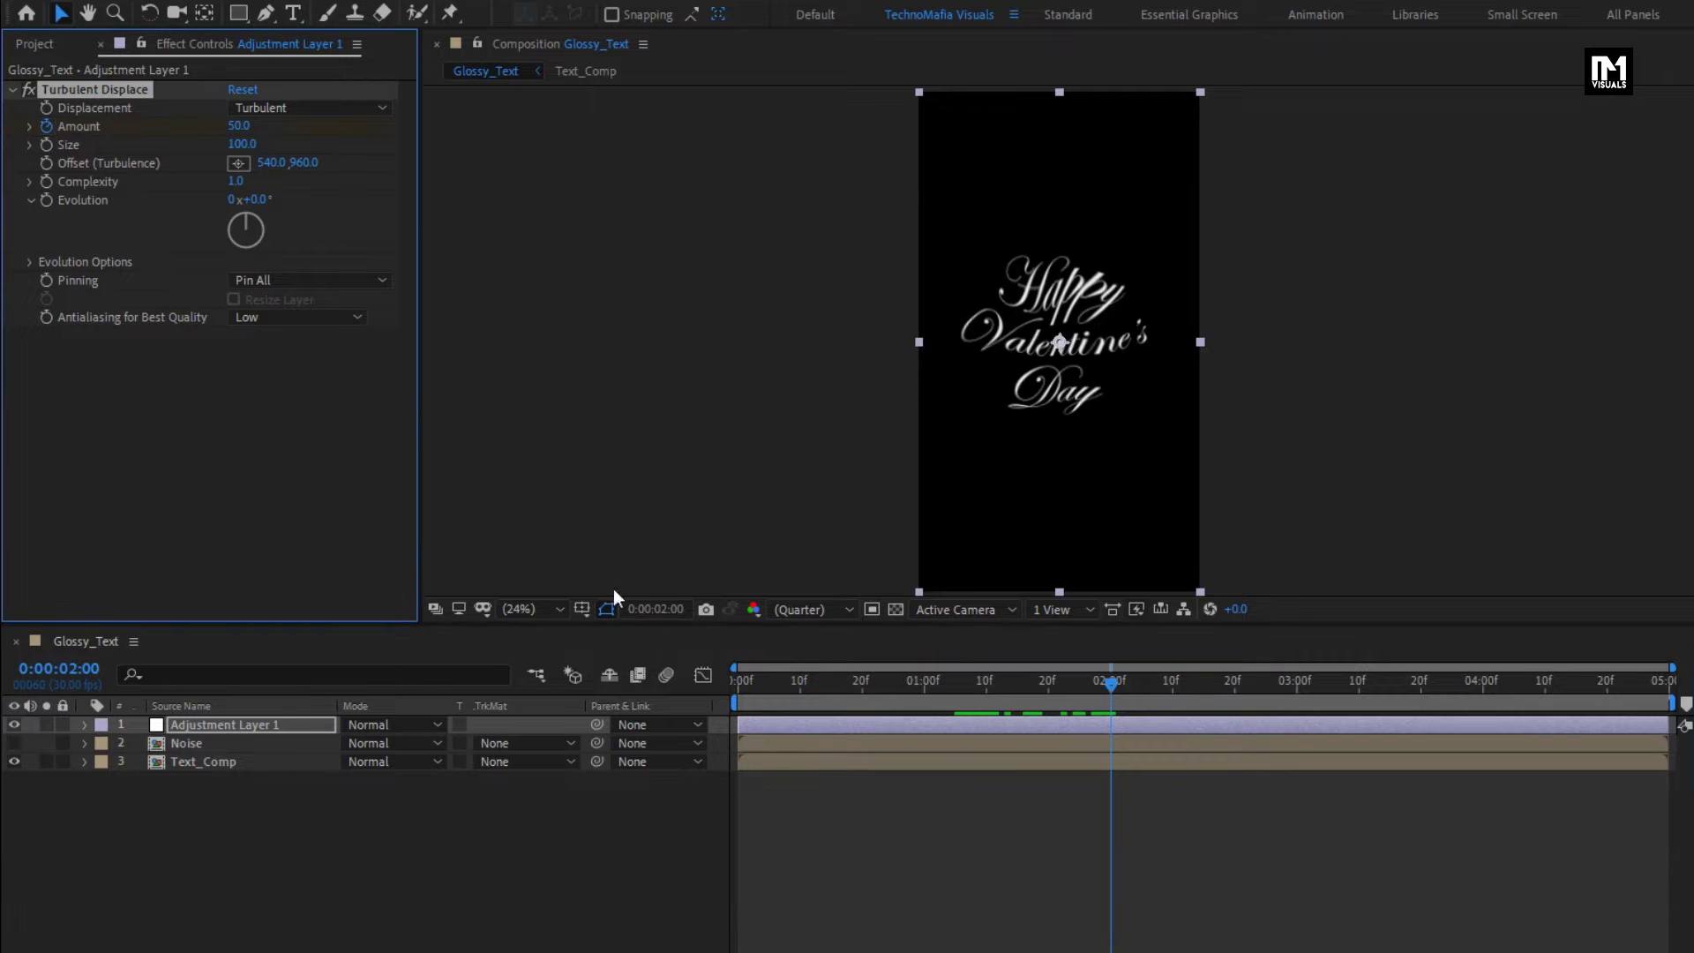
left_click_drag(757, 686, 718, 686)
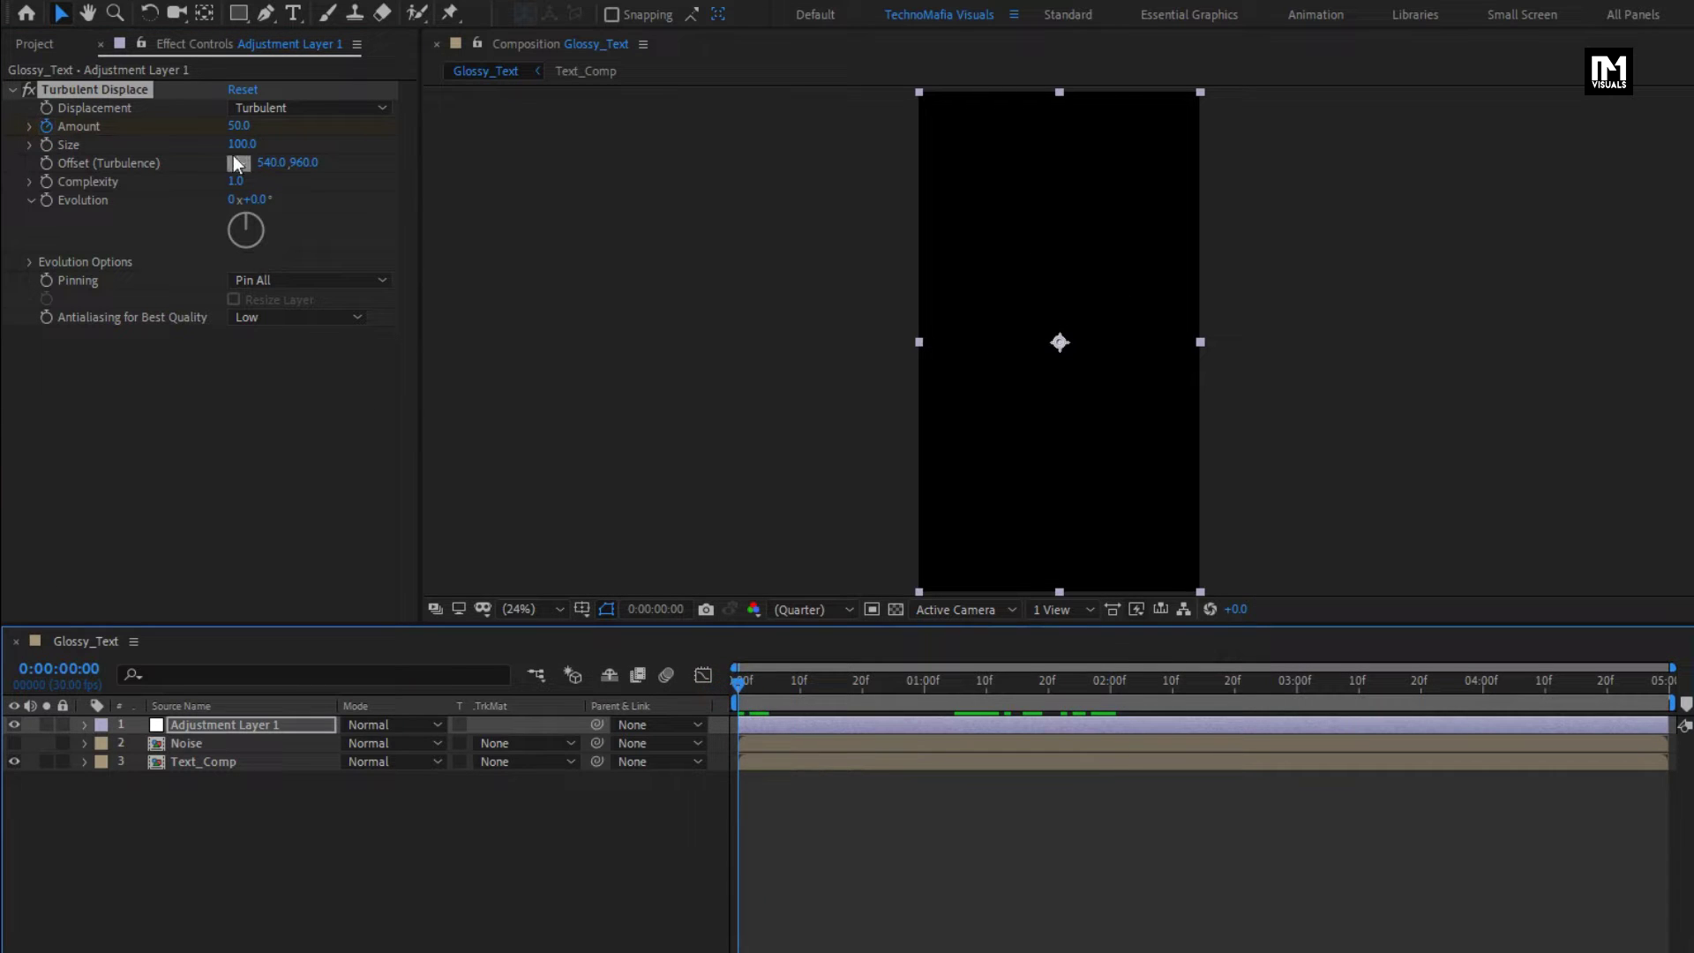
left_click(238, 126)
type("0")
key("Return")
Step: Add a third Turbulent Displace Amount keyframe of 0 at 0:00:04:00
left_click_drag(892, 685, 1483, 697)
key("ctrl+z")
left_click(238, 126)
key("Return")
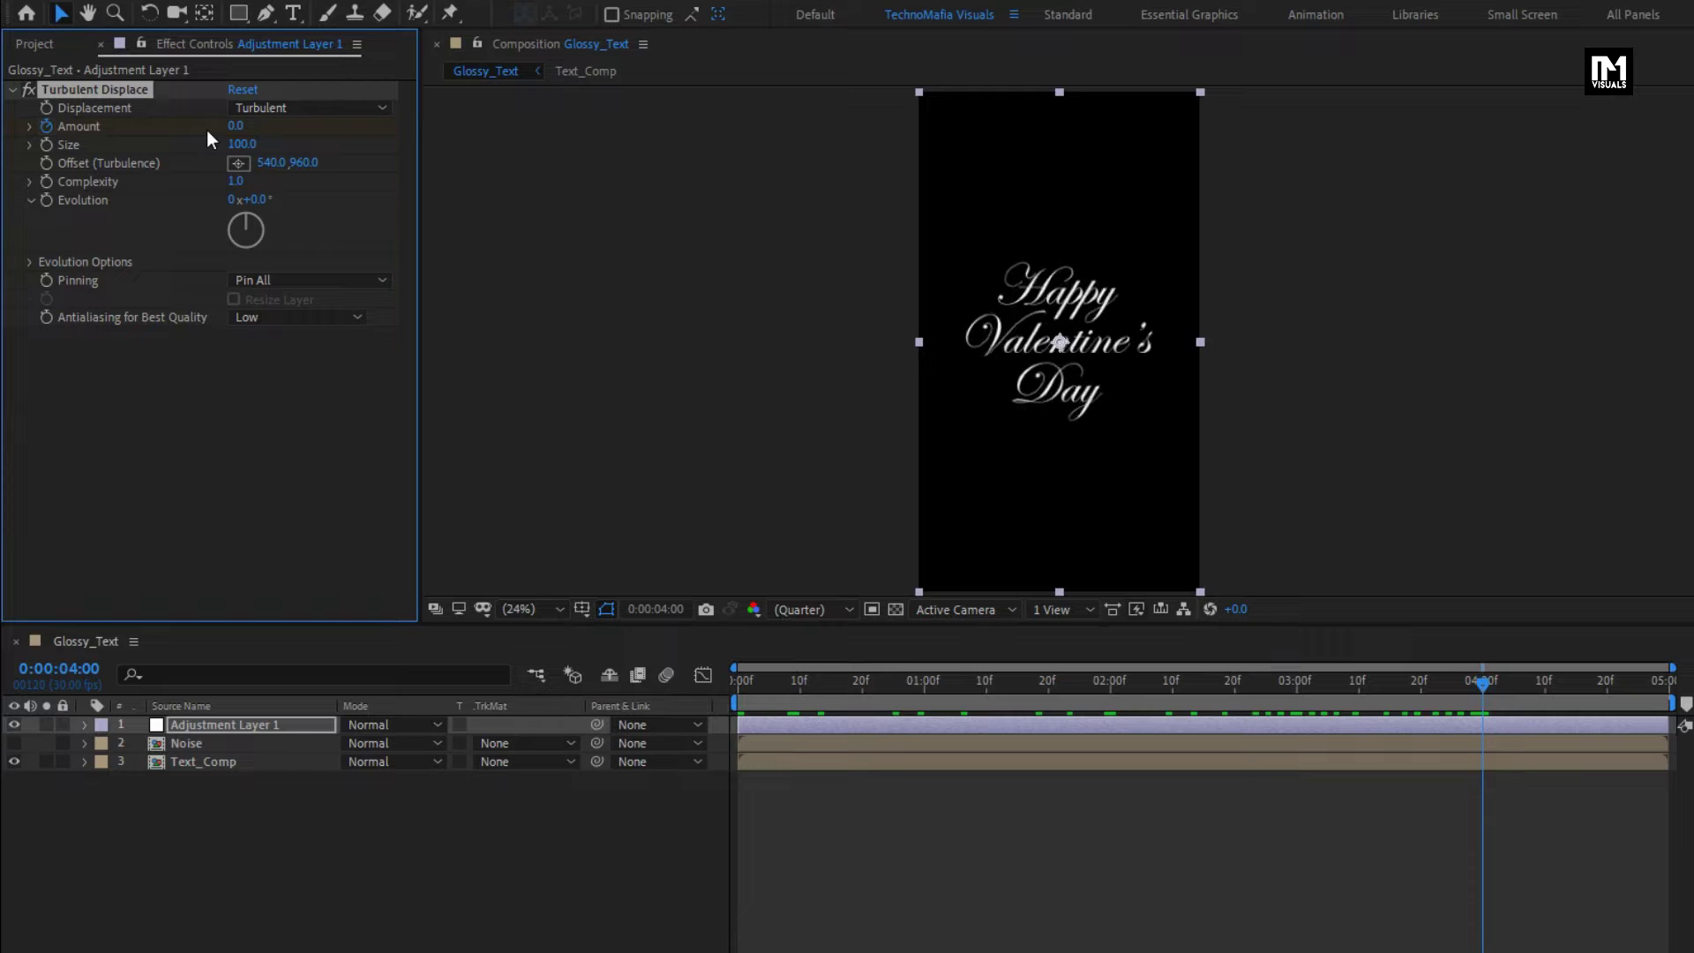
Step: Reveal the adjustment layer's Amount keyframes and apply Easy Ease to all three
left_click_drag(1483, 686, 1047, 690)
key("u")
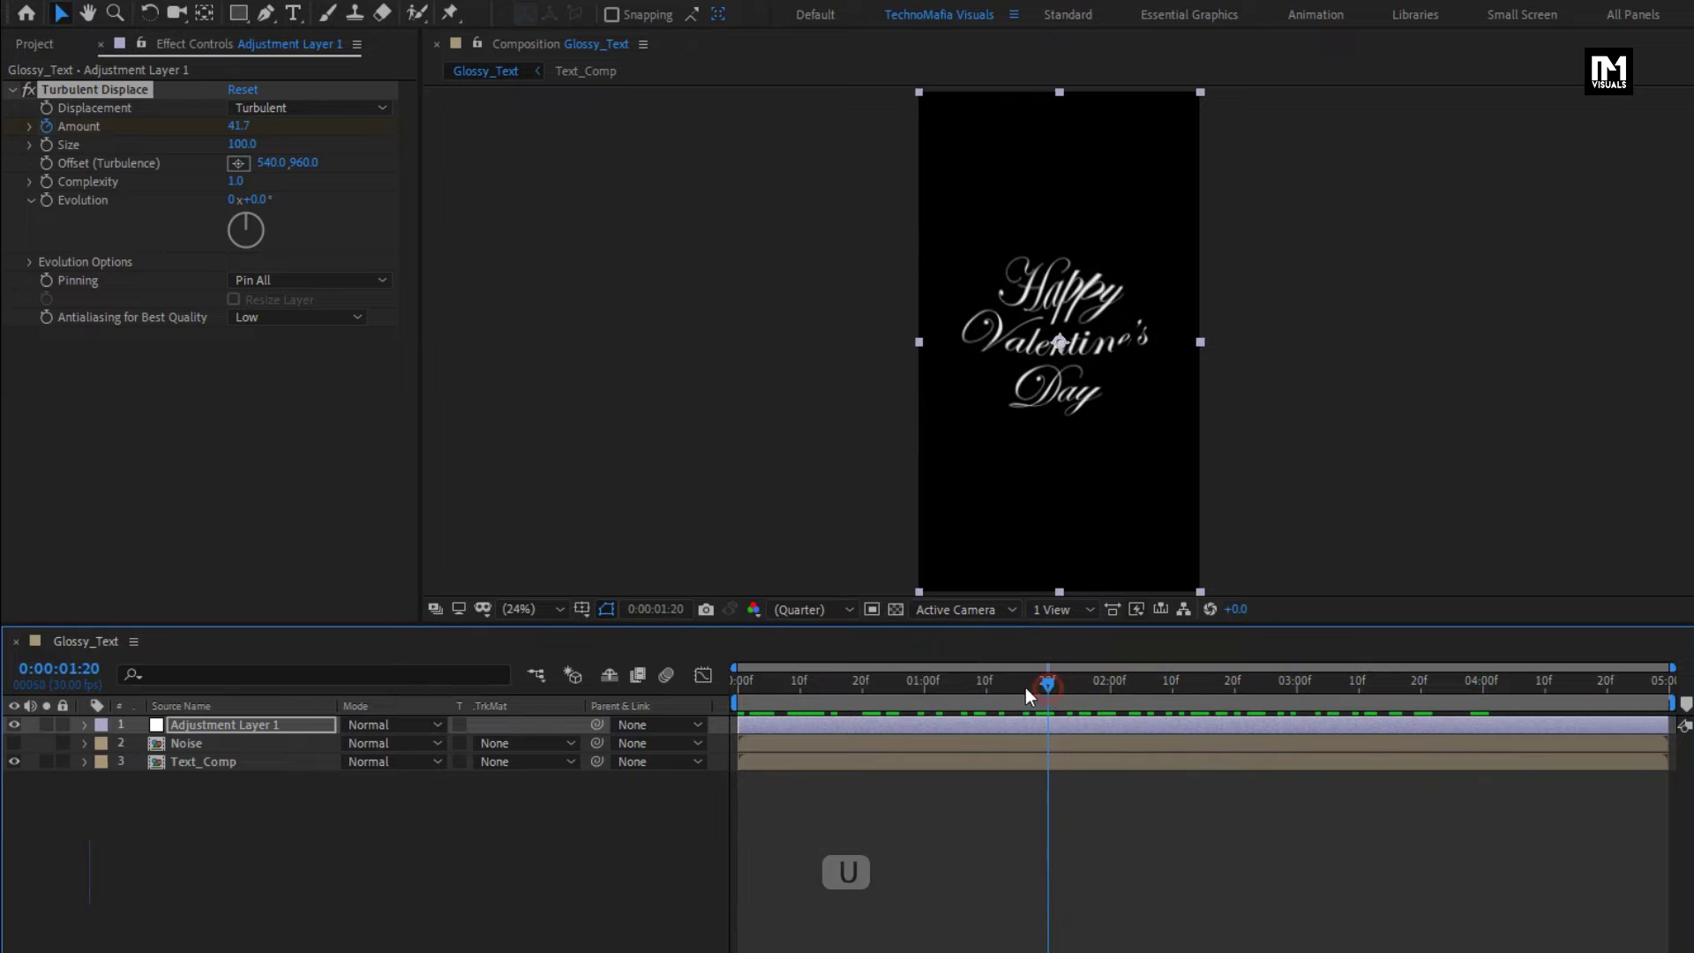
left_click(261, 726)
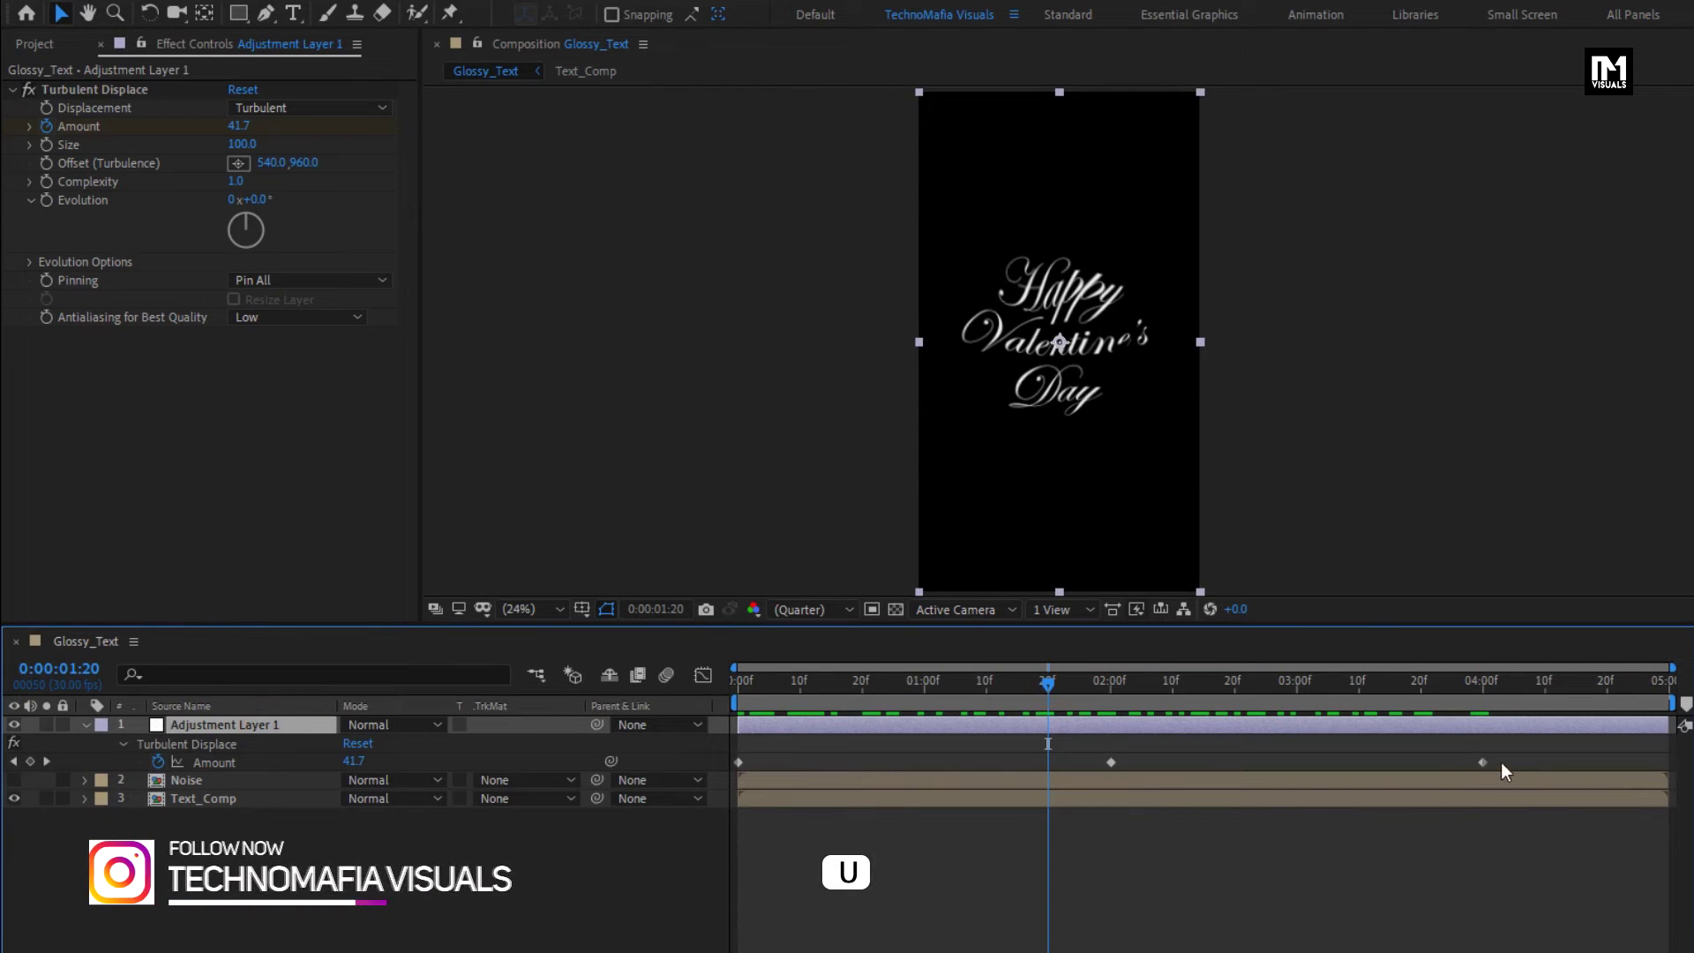
left_click(1082, 757)
left_click_drag(1082, 757, 725, 781)
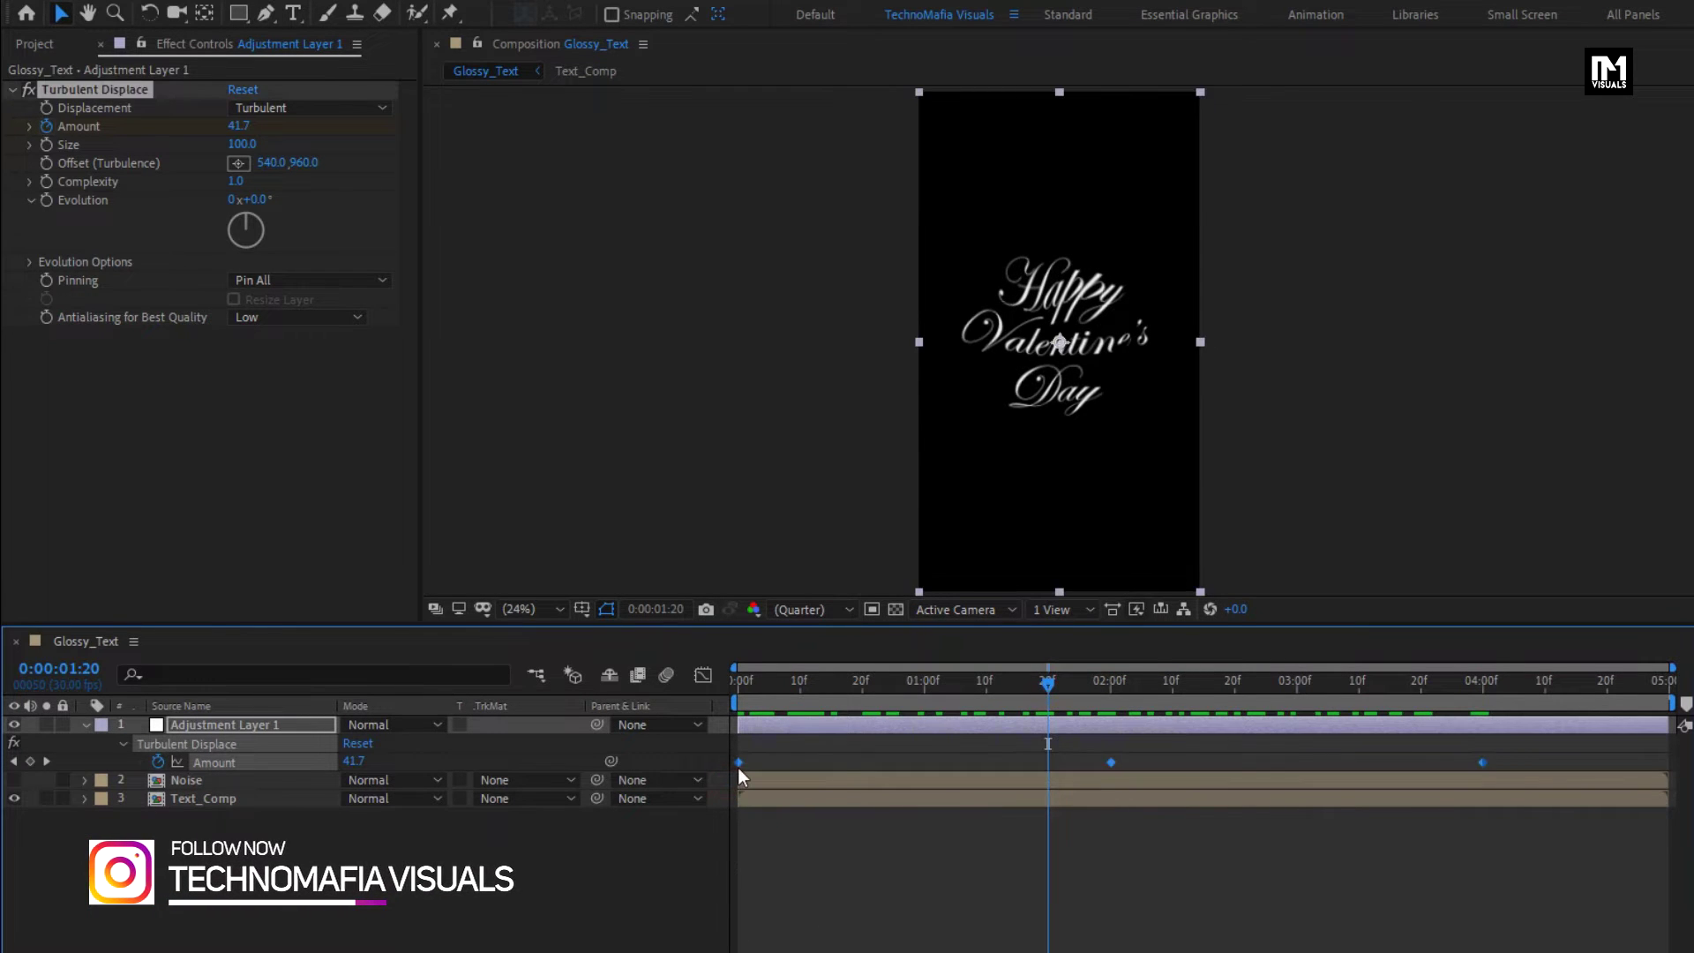
right_click(738, 762)
mouse_move(934, 934)
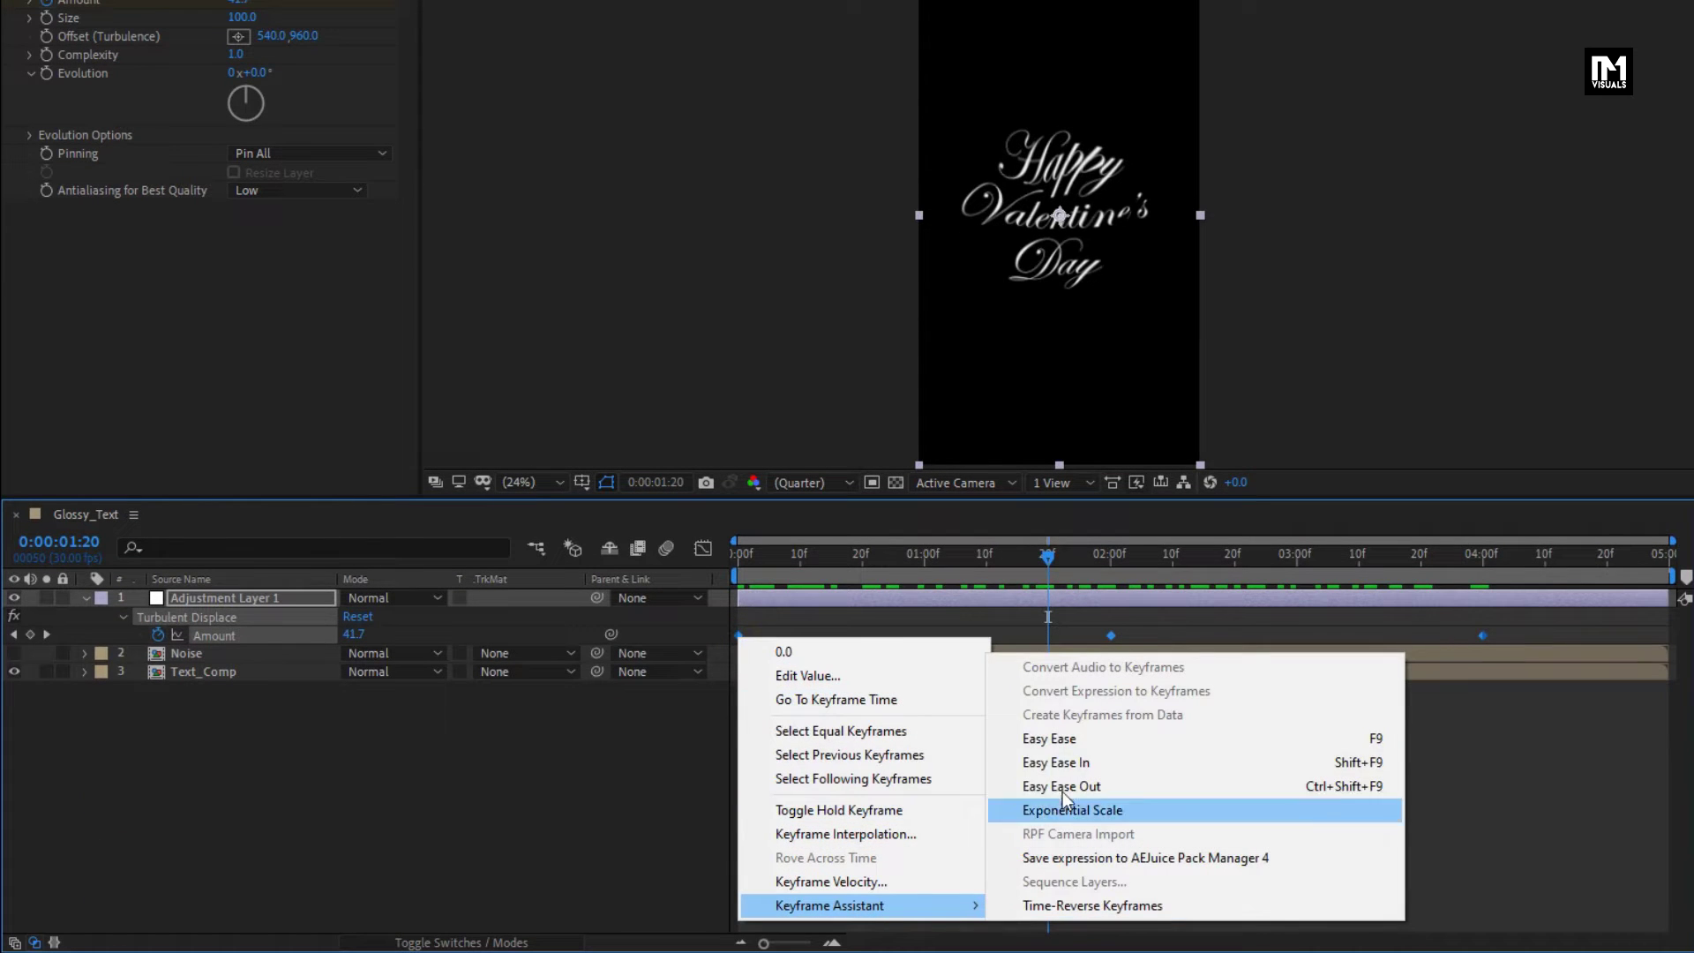
left_click(1054, 743)
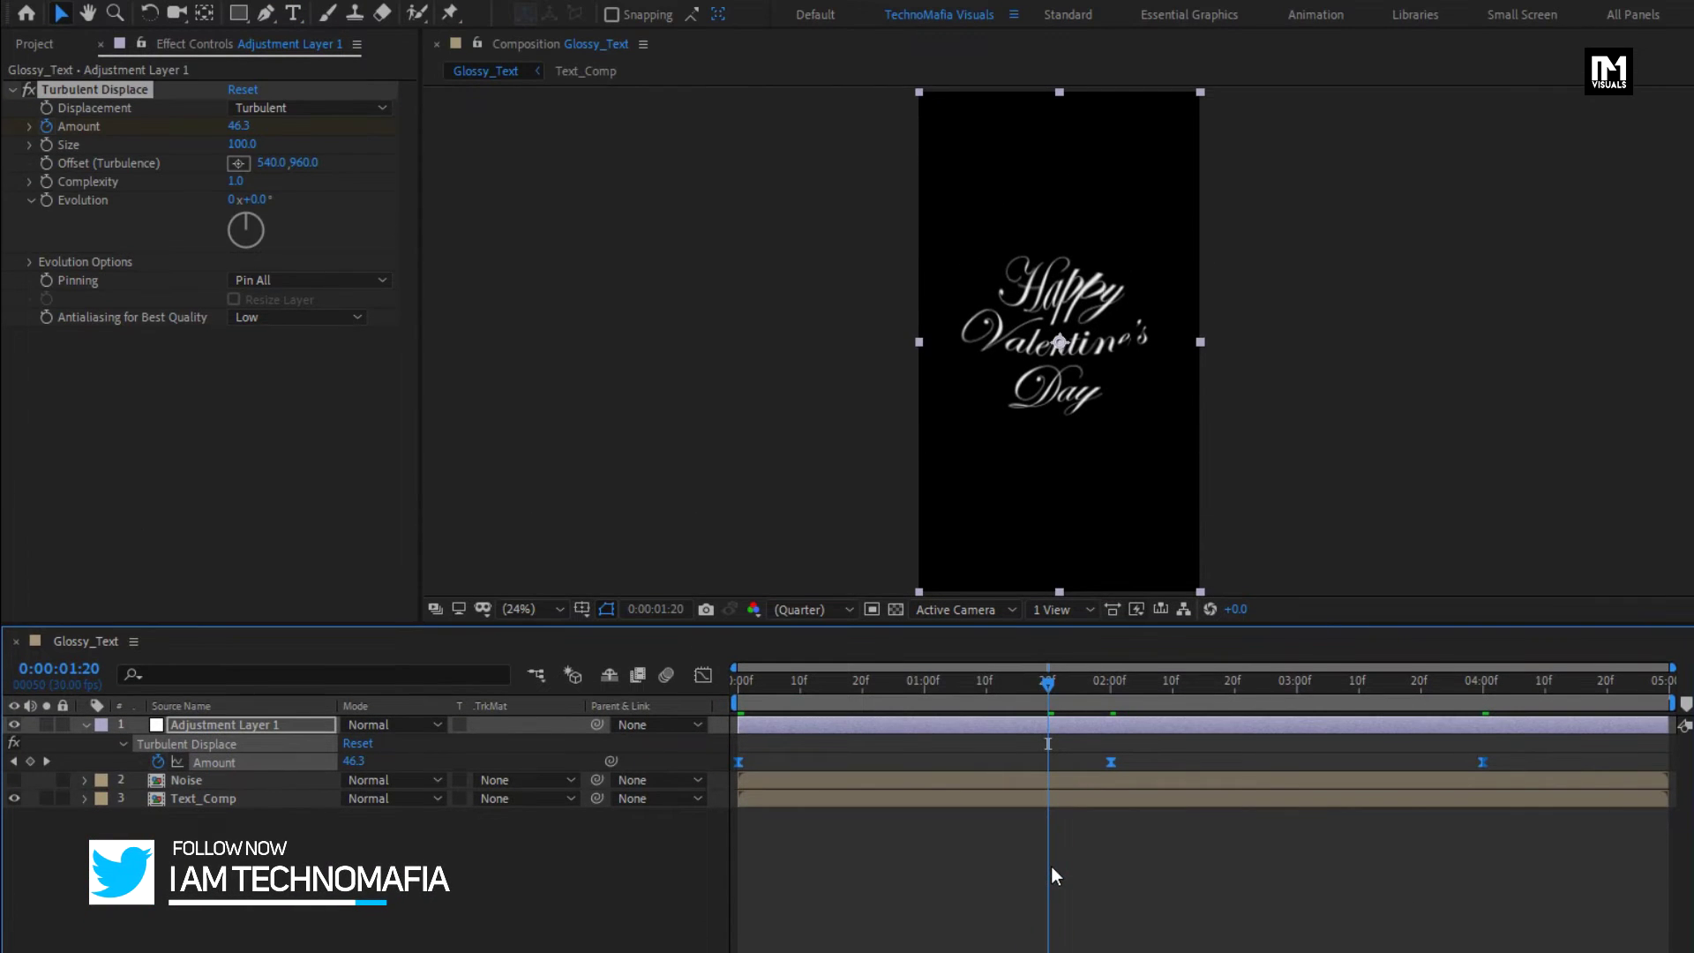
Step: Set the Turbulent Displace Size to 20
left_click(242, 145)
type("20")
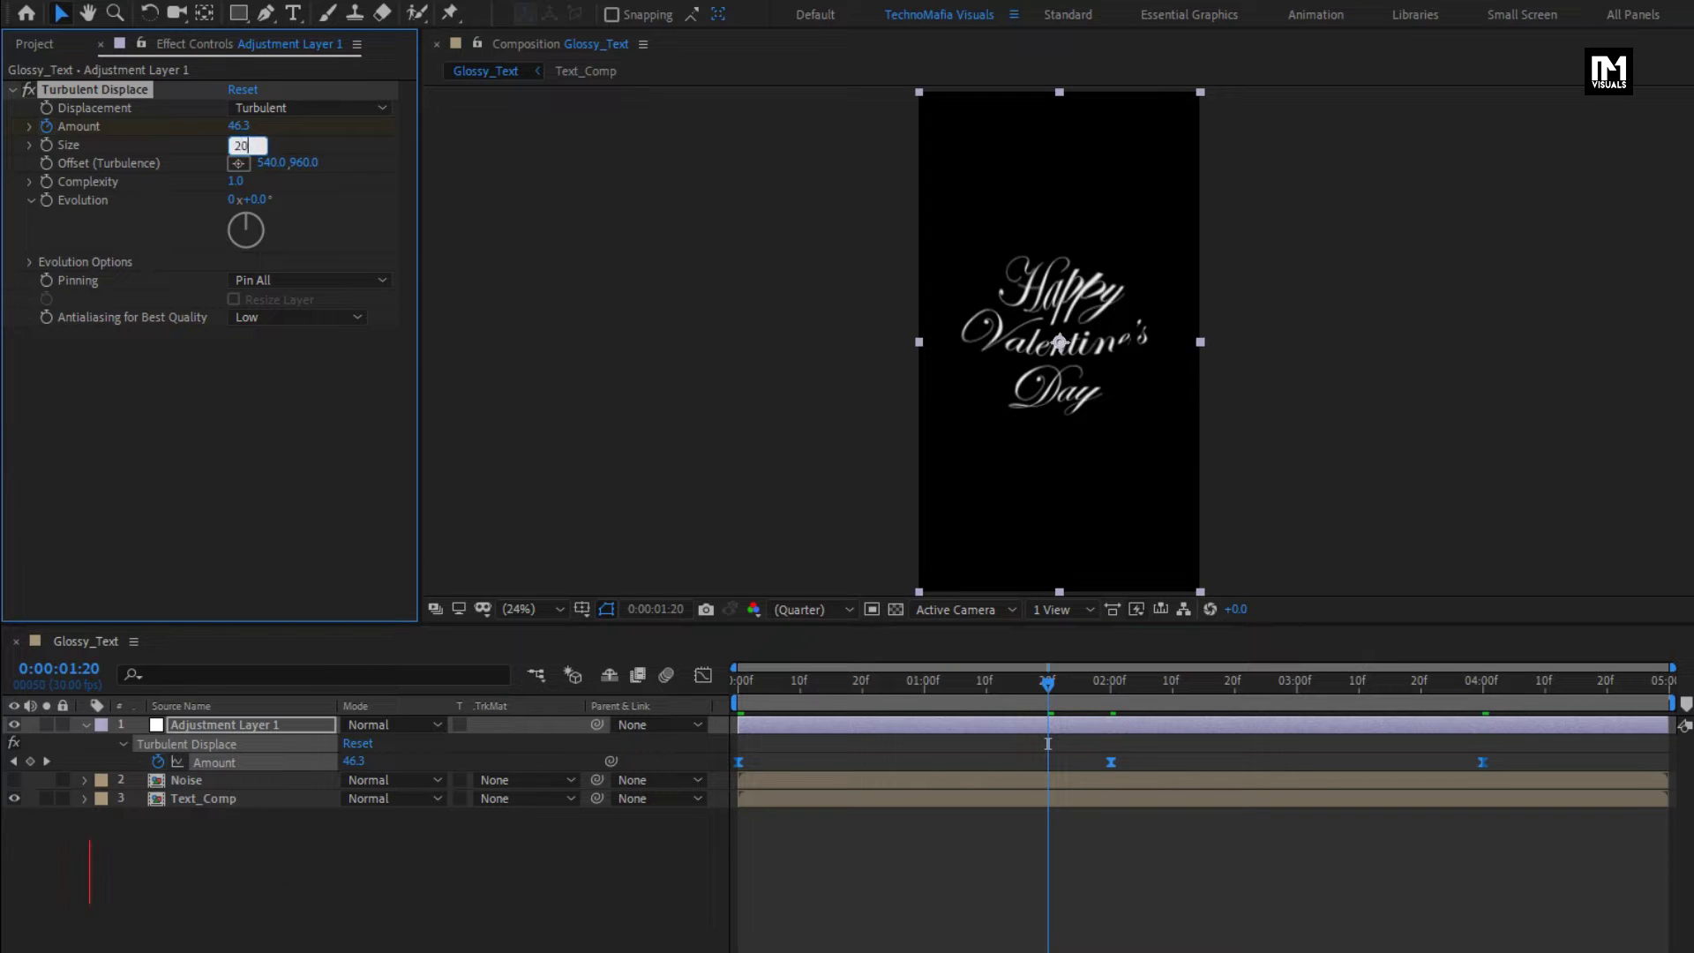
key("Return")
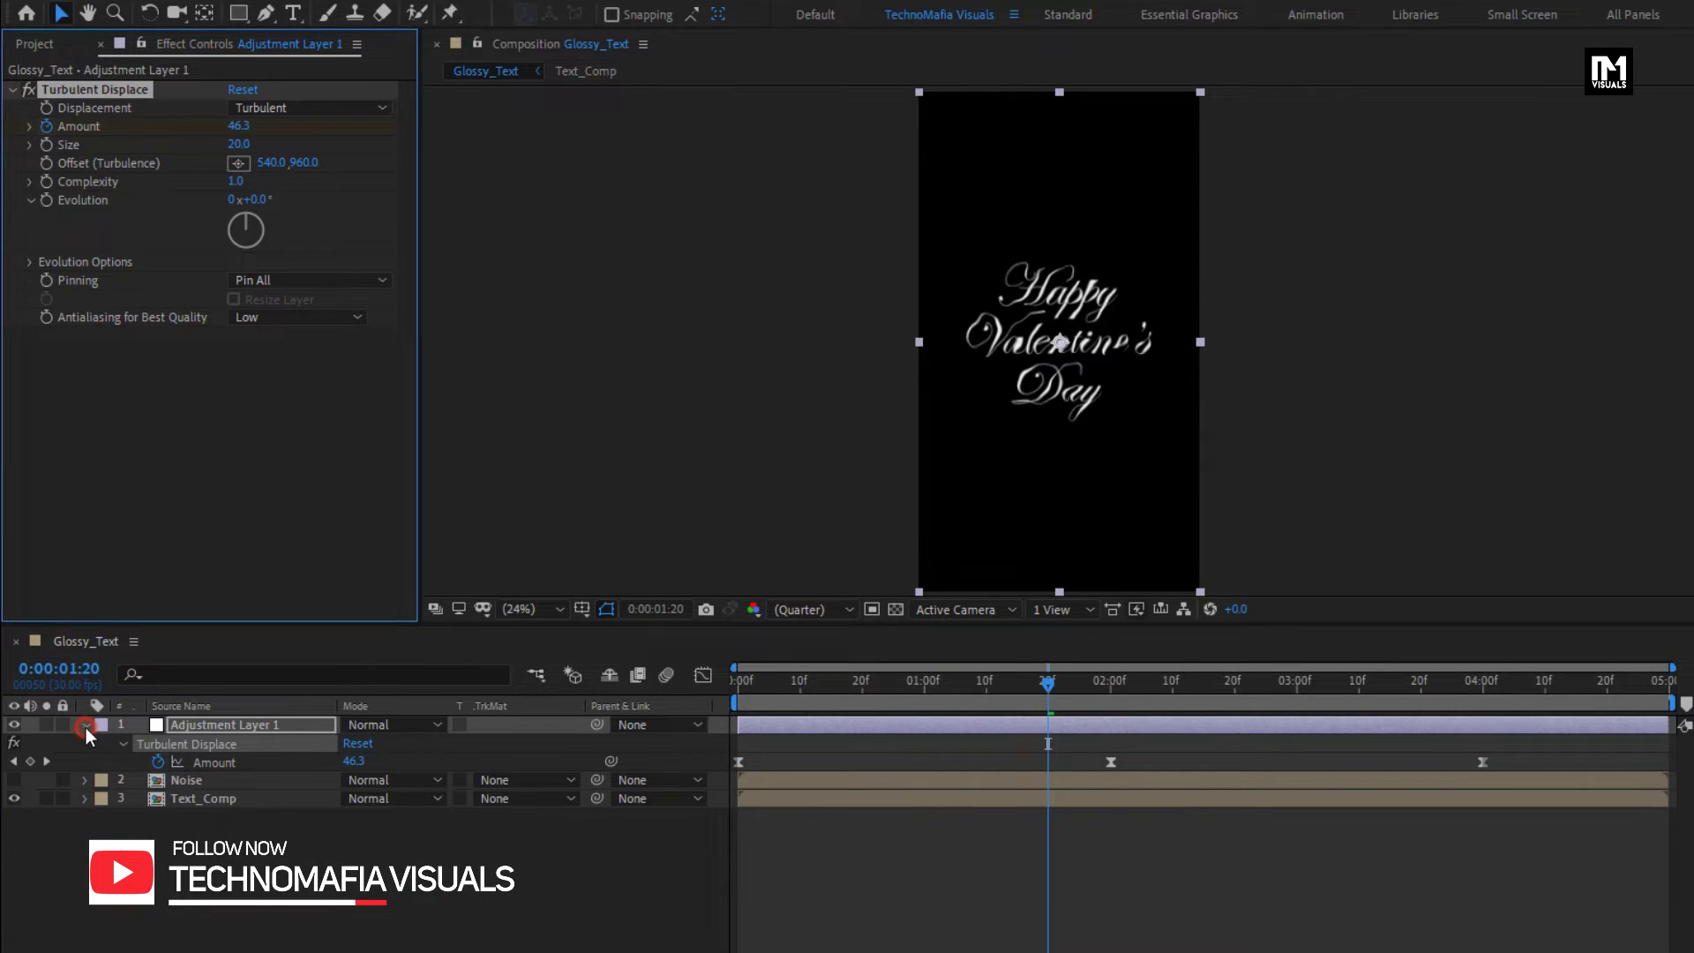
Step: Pre-compose Adjustment Layer 1, Noise and Text_Comp together into a composition named Noise_Text
left_click(86, 727)
left_click_drag(211, 787, 194, 725)
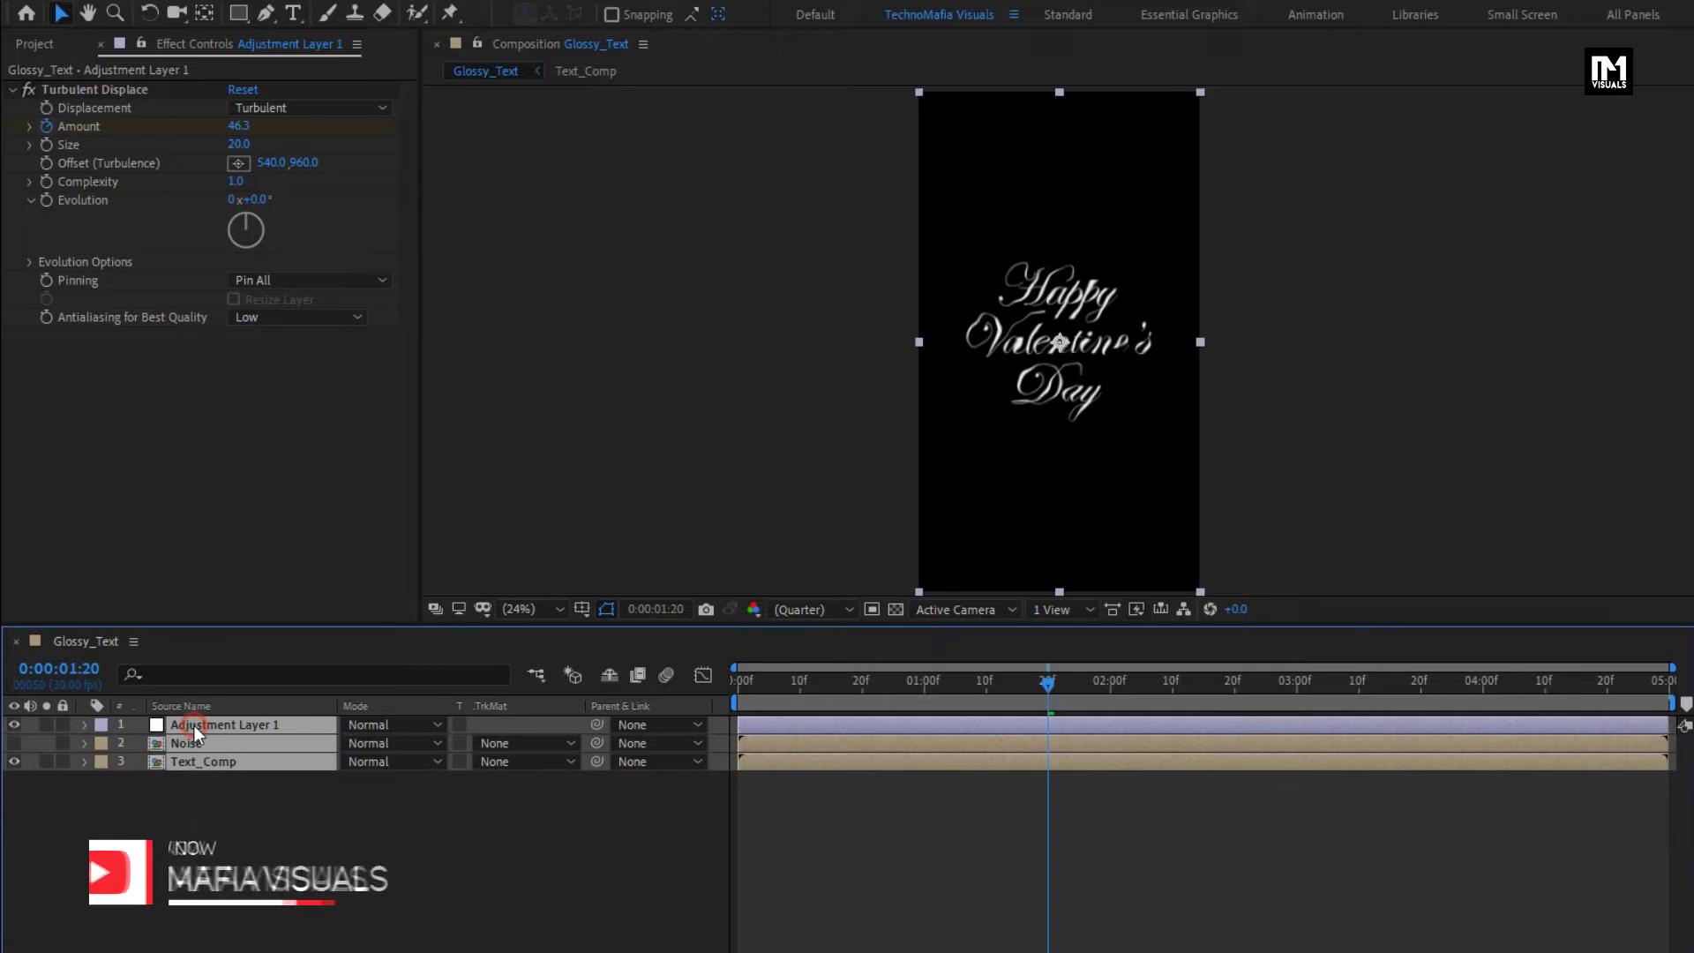
right_click(194, 725)
left_click(230, 633)
type("Noise_Text")
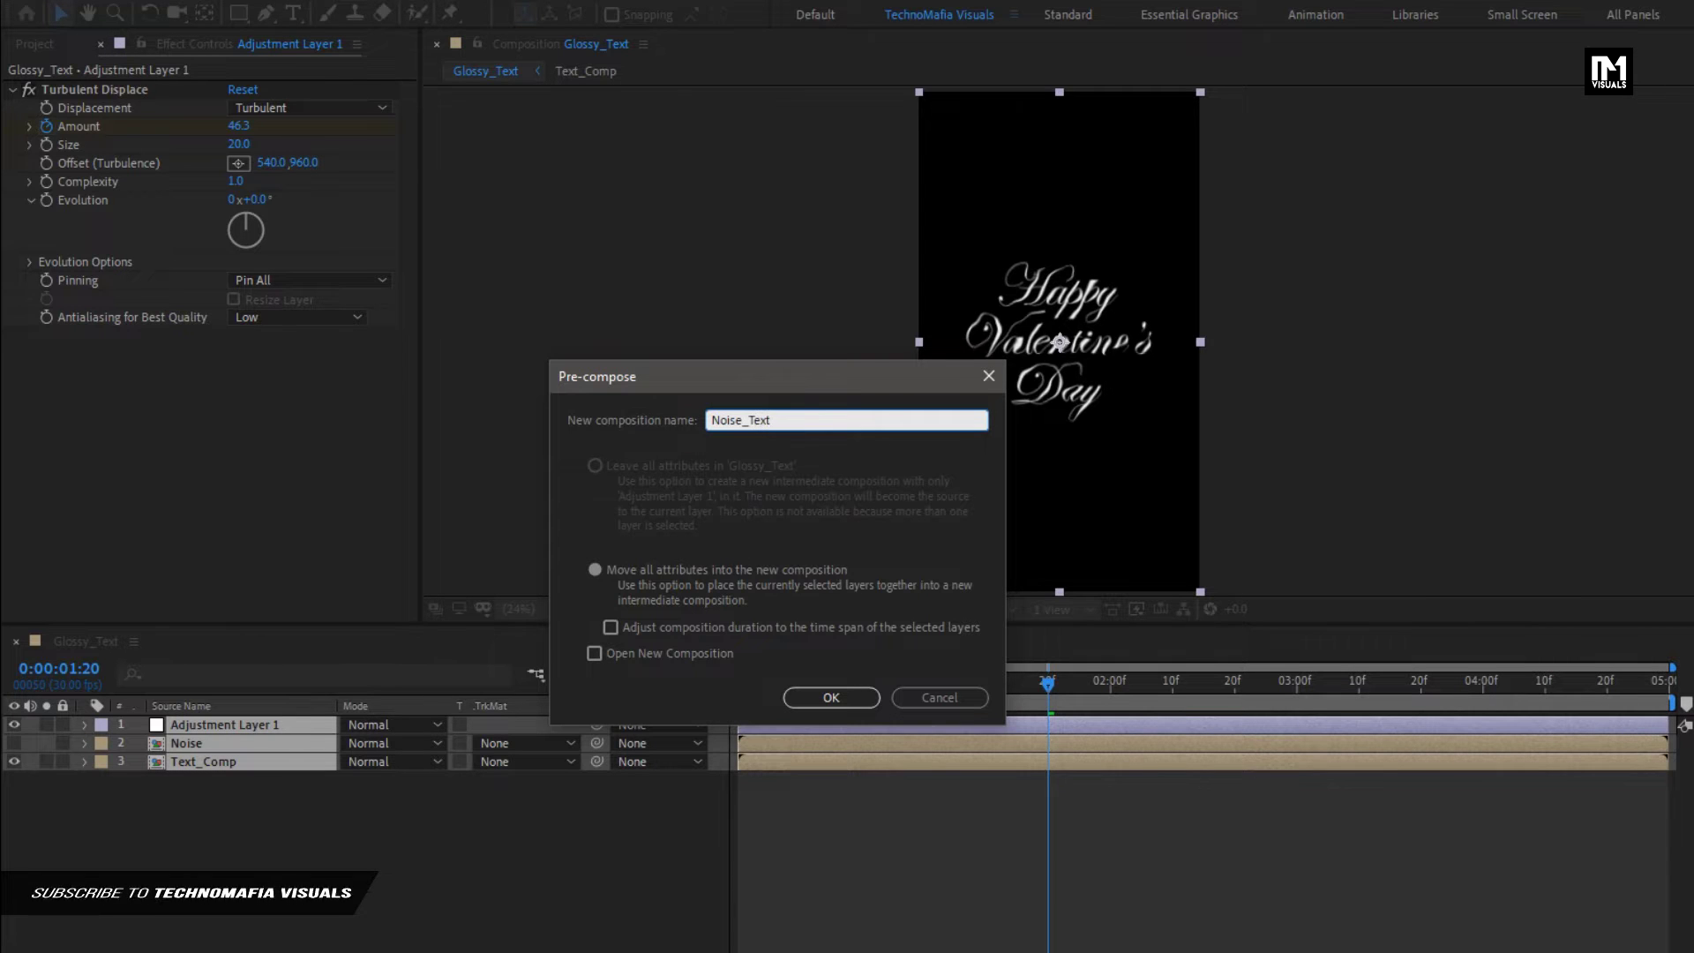
left_click(825, 696)
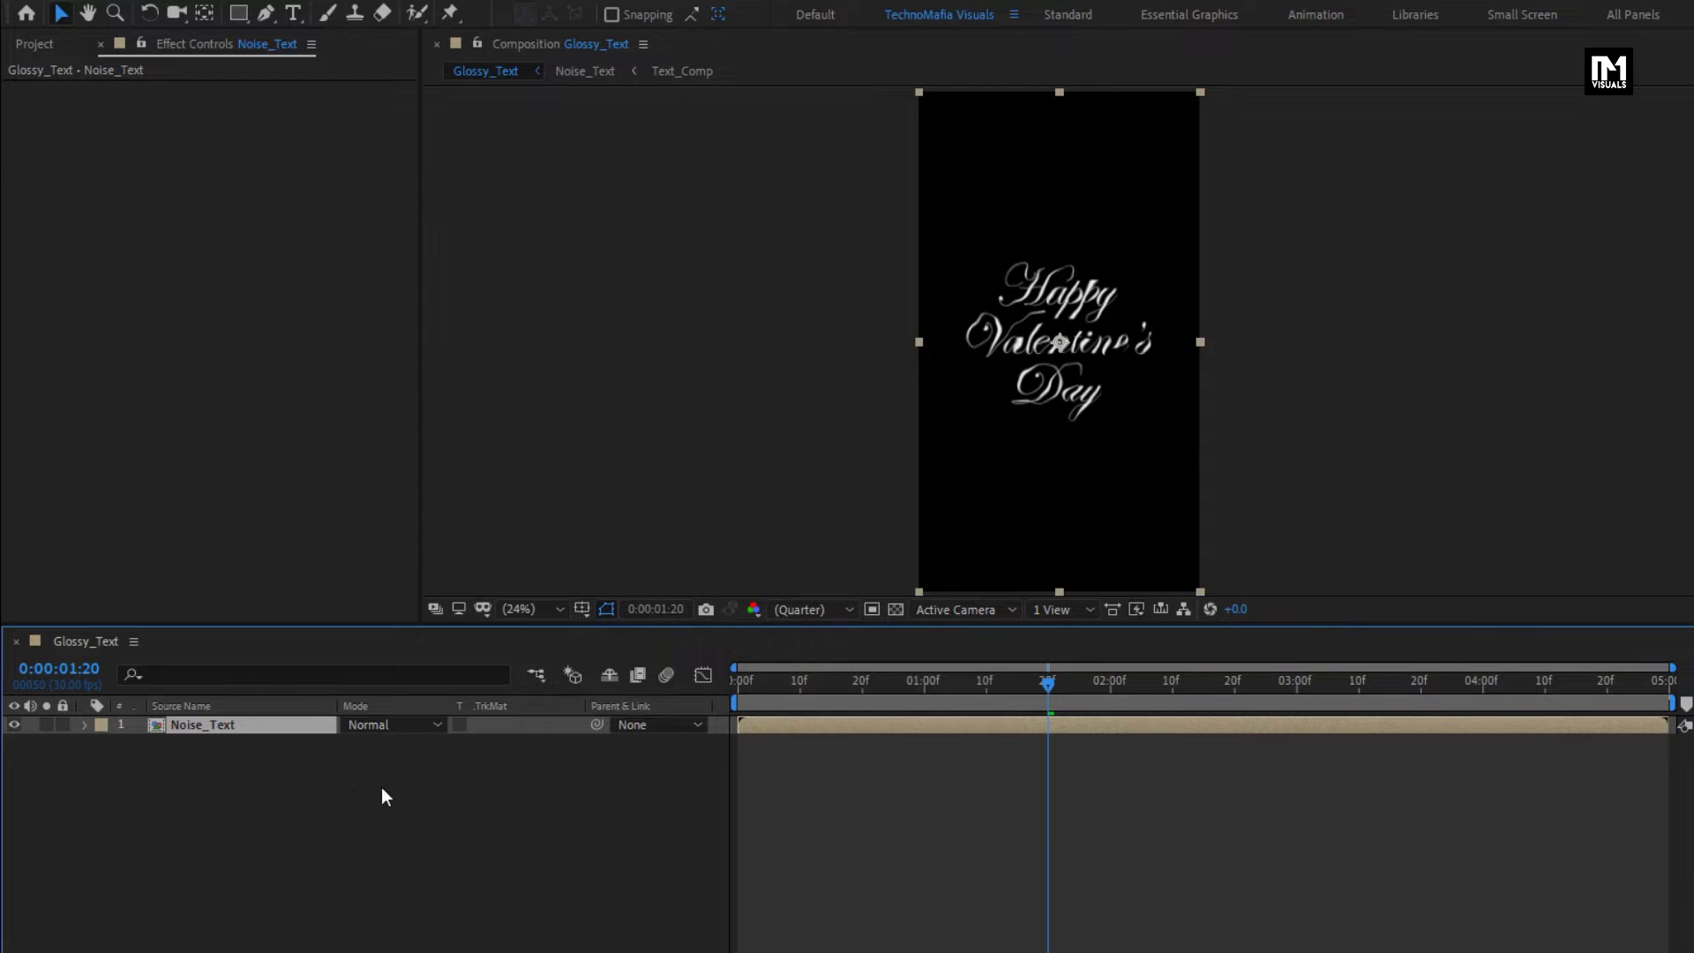
Step: Place Glass Reflection.jpg in the Glossy_Text composition beneath the Noise_Text layer
left_click(353, 789)
left_click(33, 44)
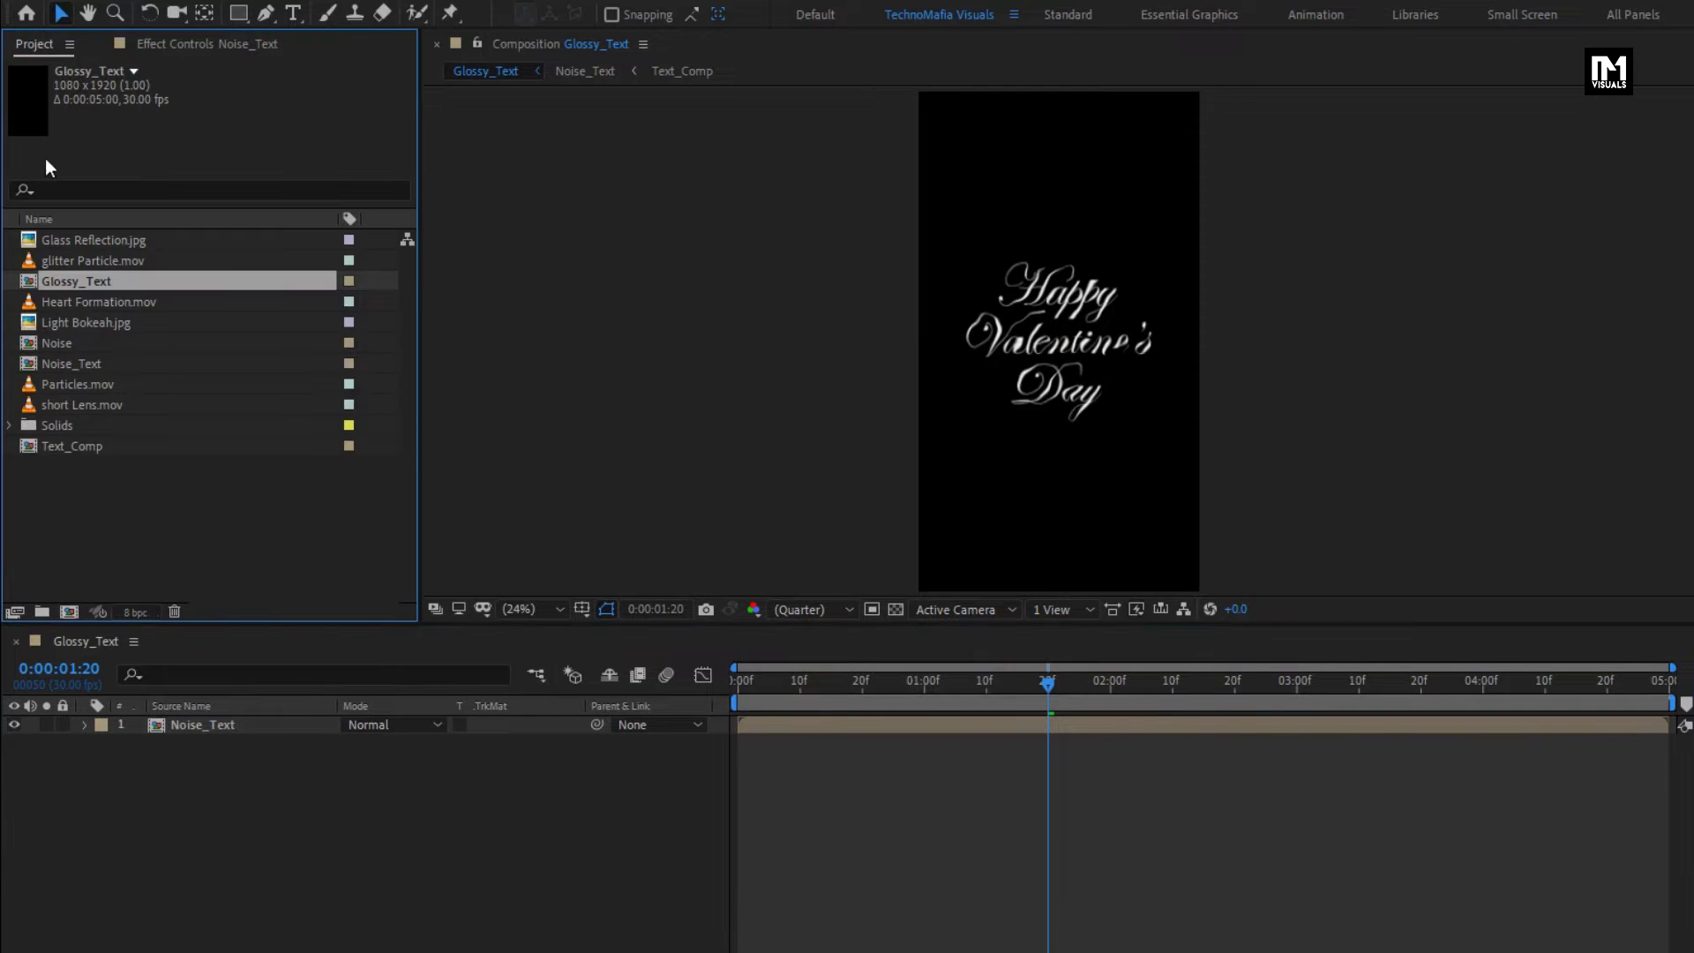
left_click(72, 242)
left_click_drag(72, 244, 310, 788)
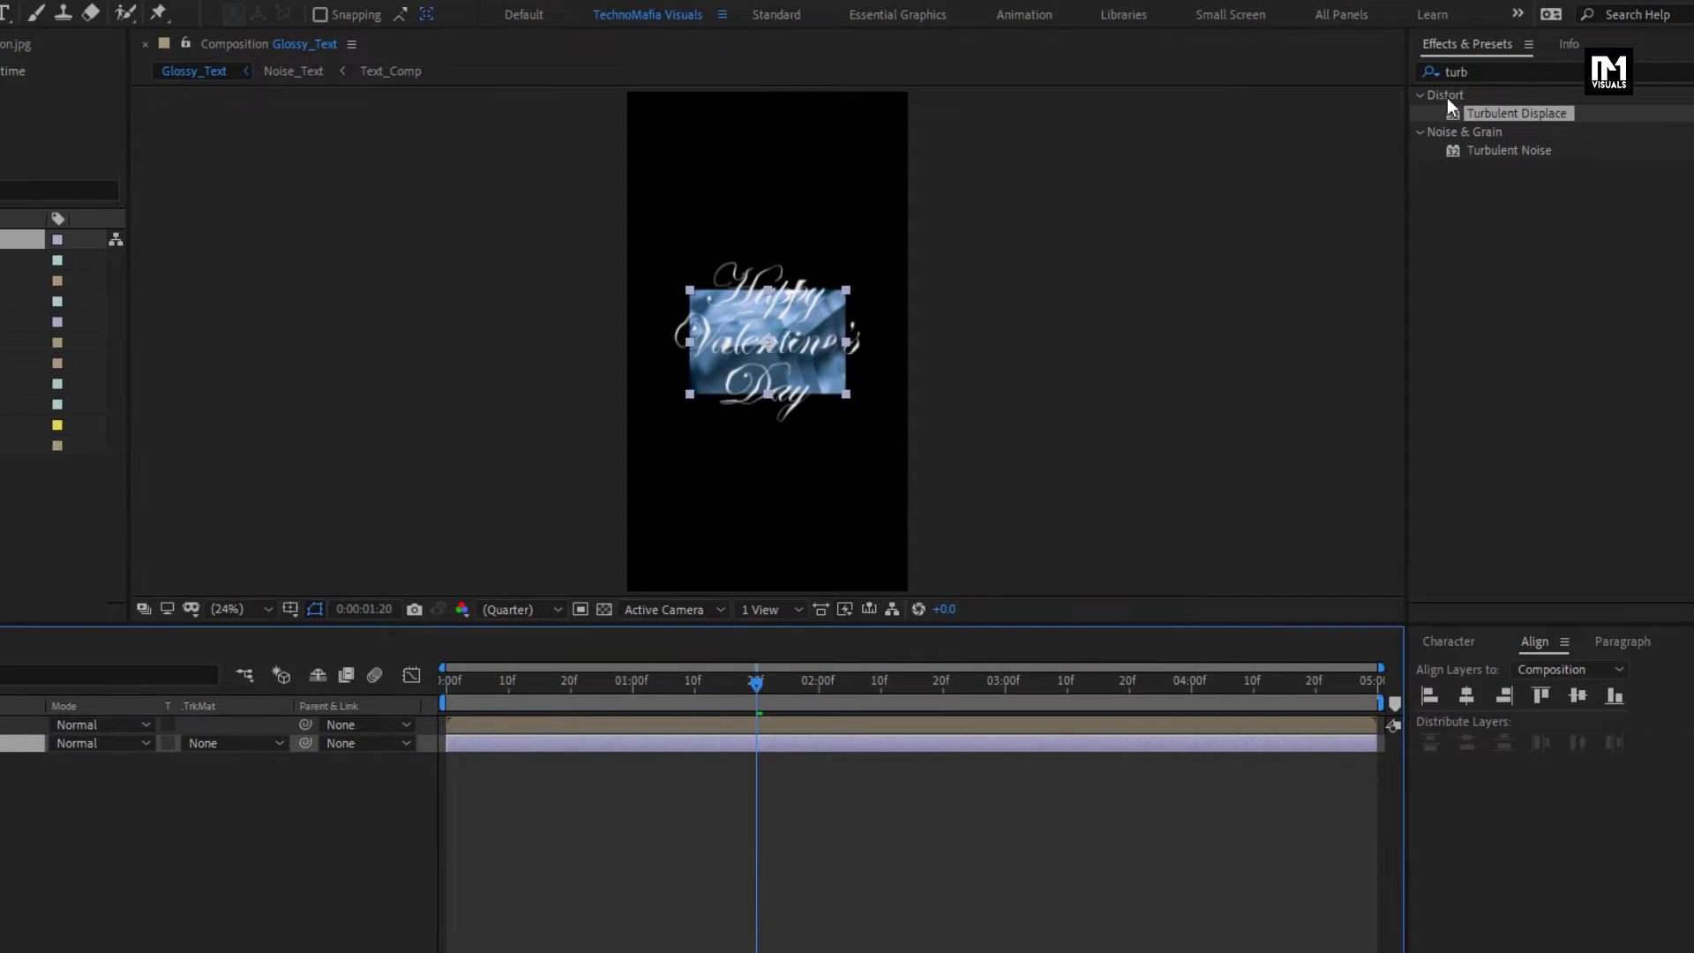
Step: Apply the CC RepeTile effect to the Glass Reflection.jpg layer
left_click(1425, 72)
type("cc")
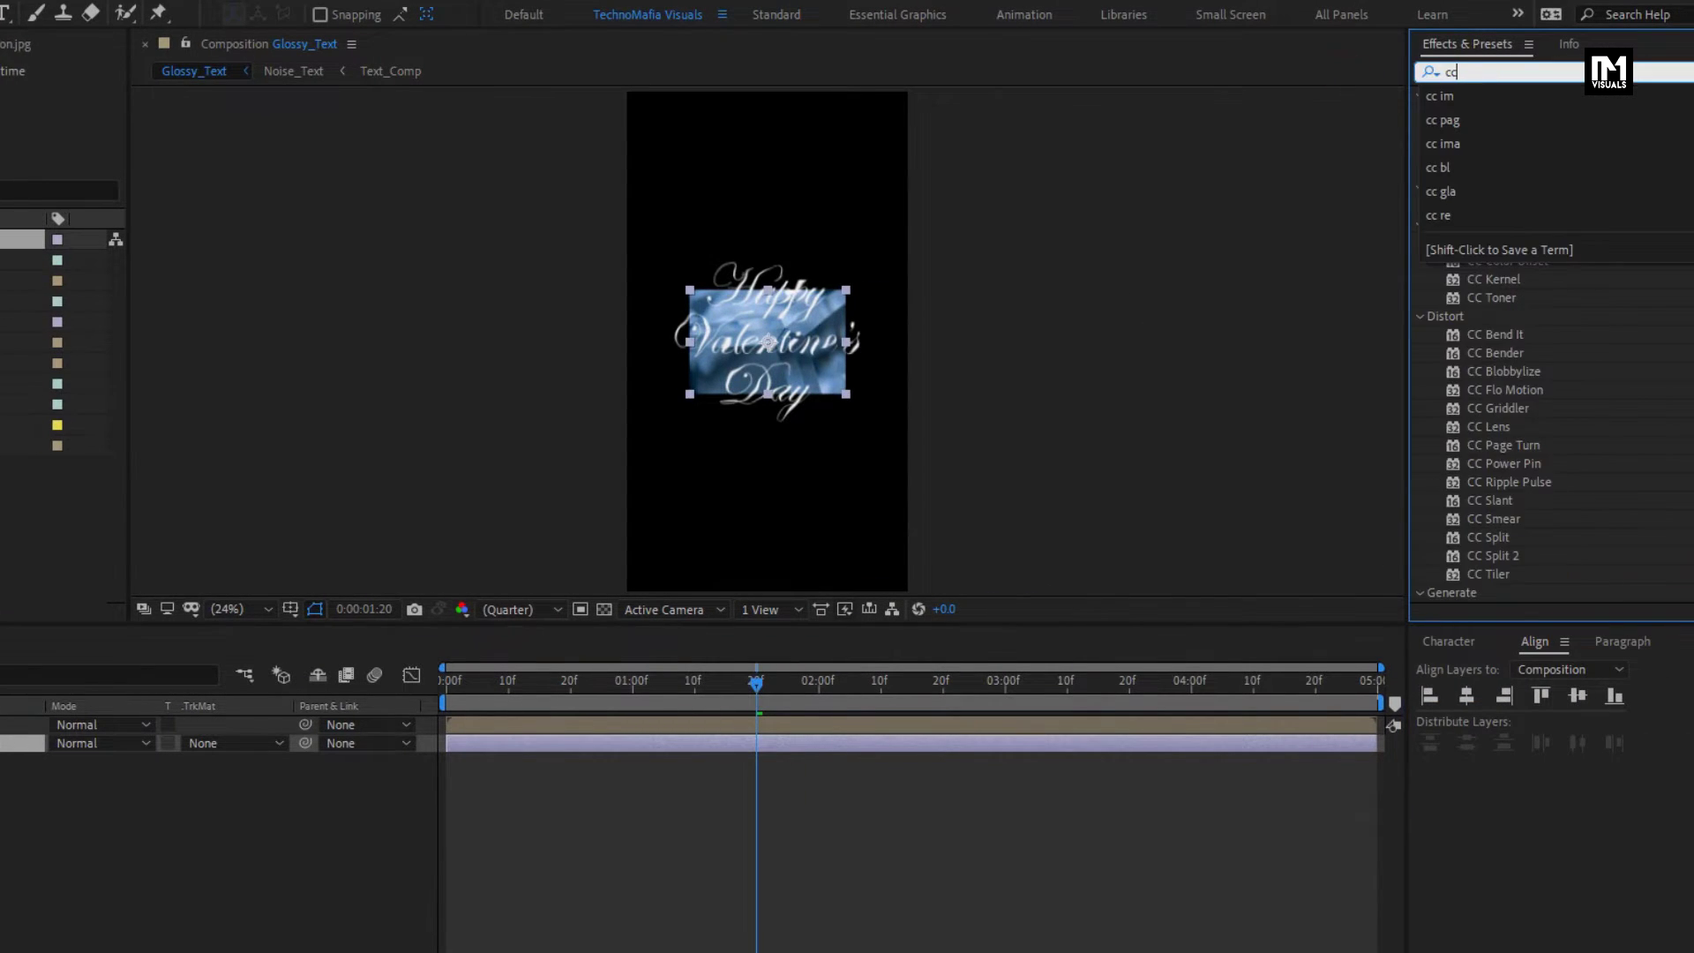
type(" rep")
left_click(1497, 114)
double_click(1499, 115)
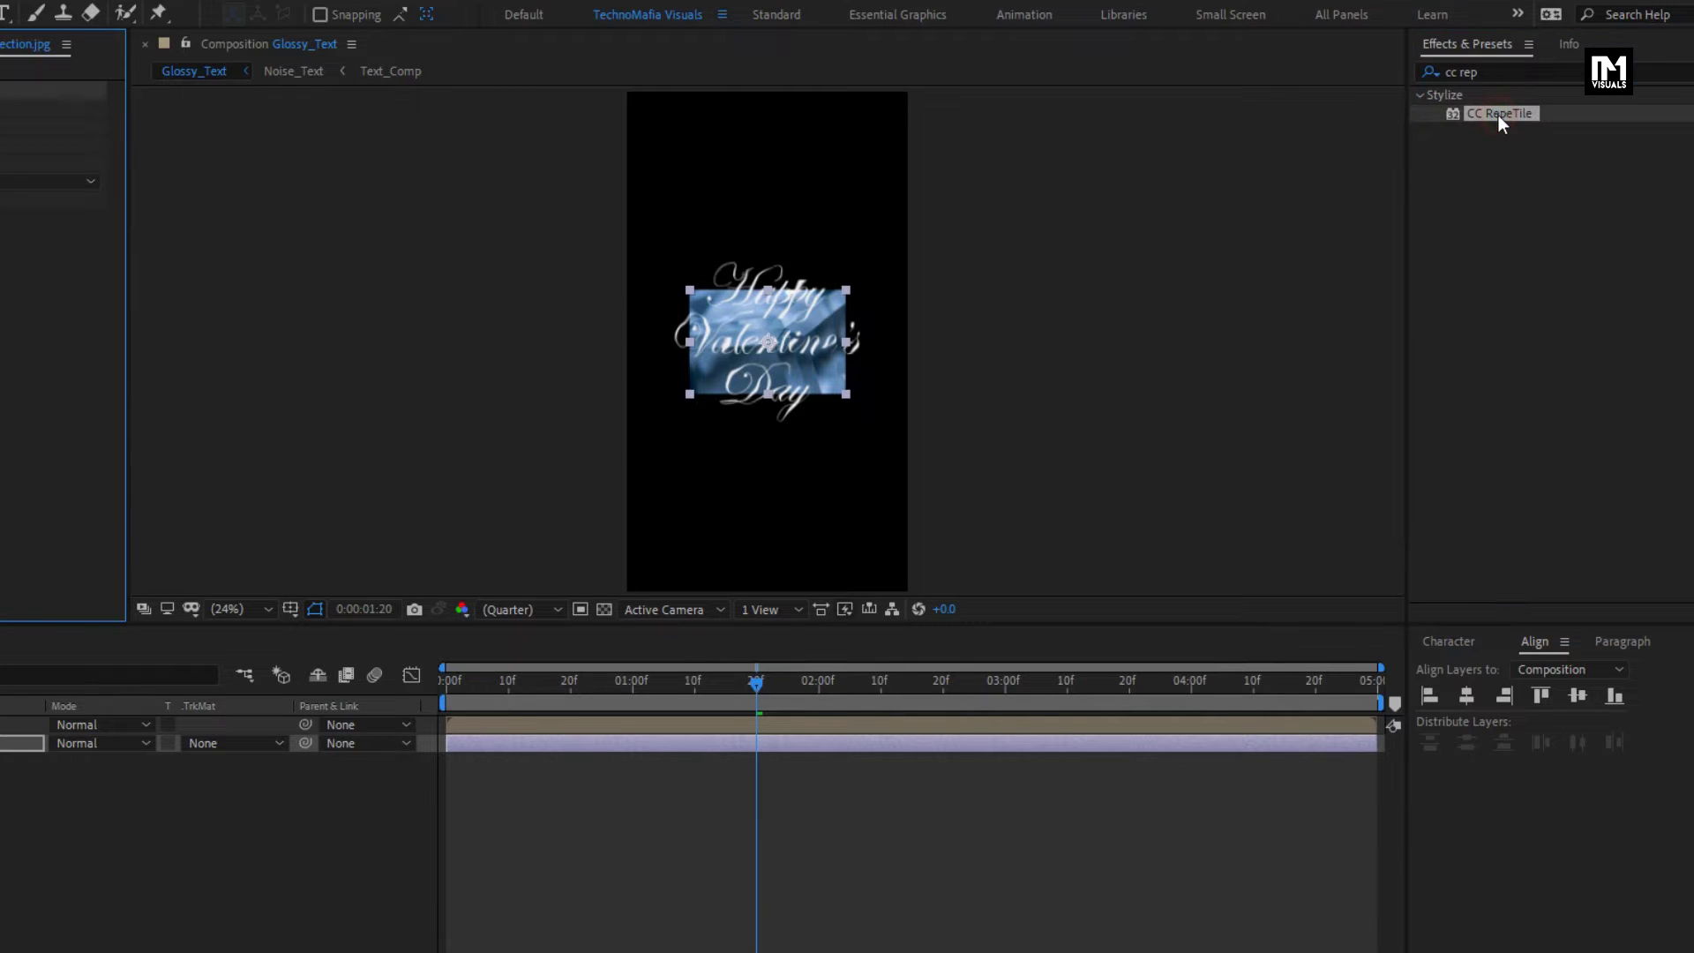
Step: Set CC RepeTile to expand right 286, left 369, down 1012 and up 865, with Unfold tiling
left_click_drag(236, 112, 542, 106)
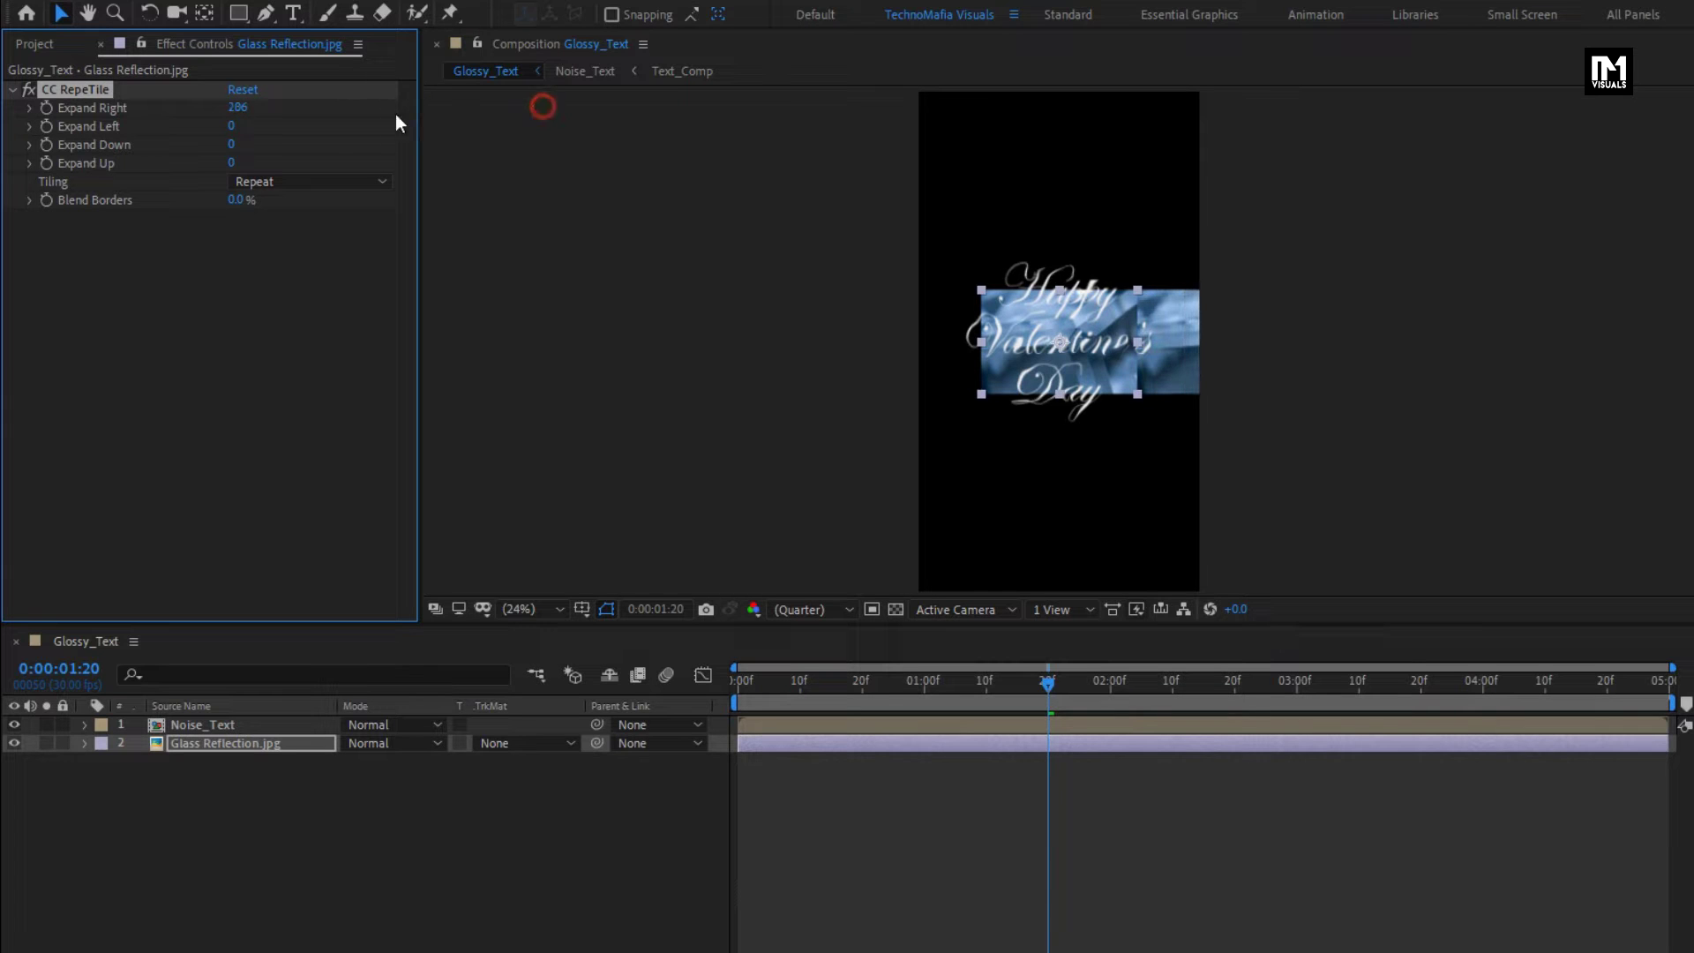
left_click_drag(232, 126, 633, 124)
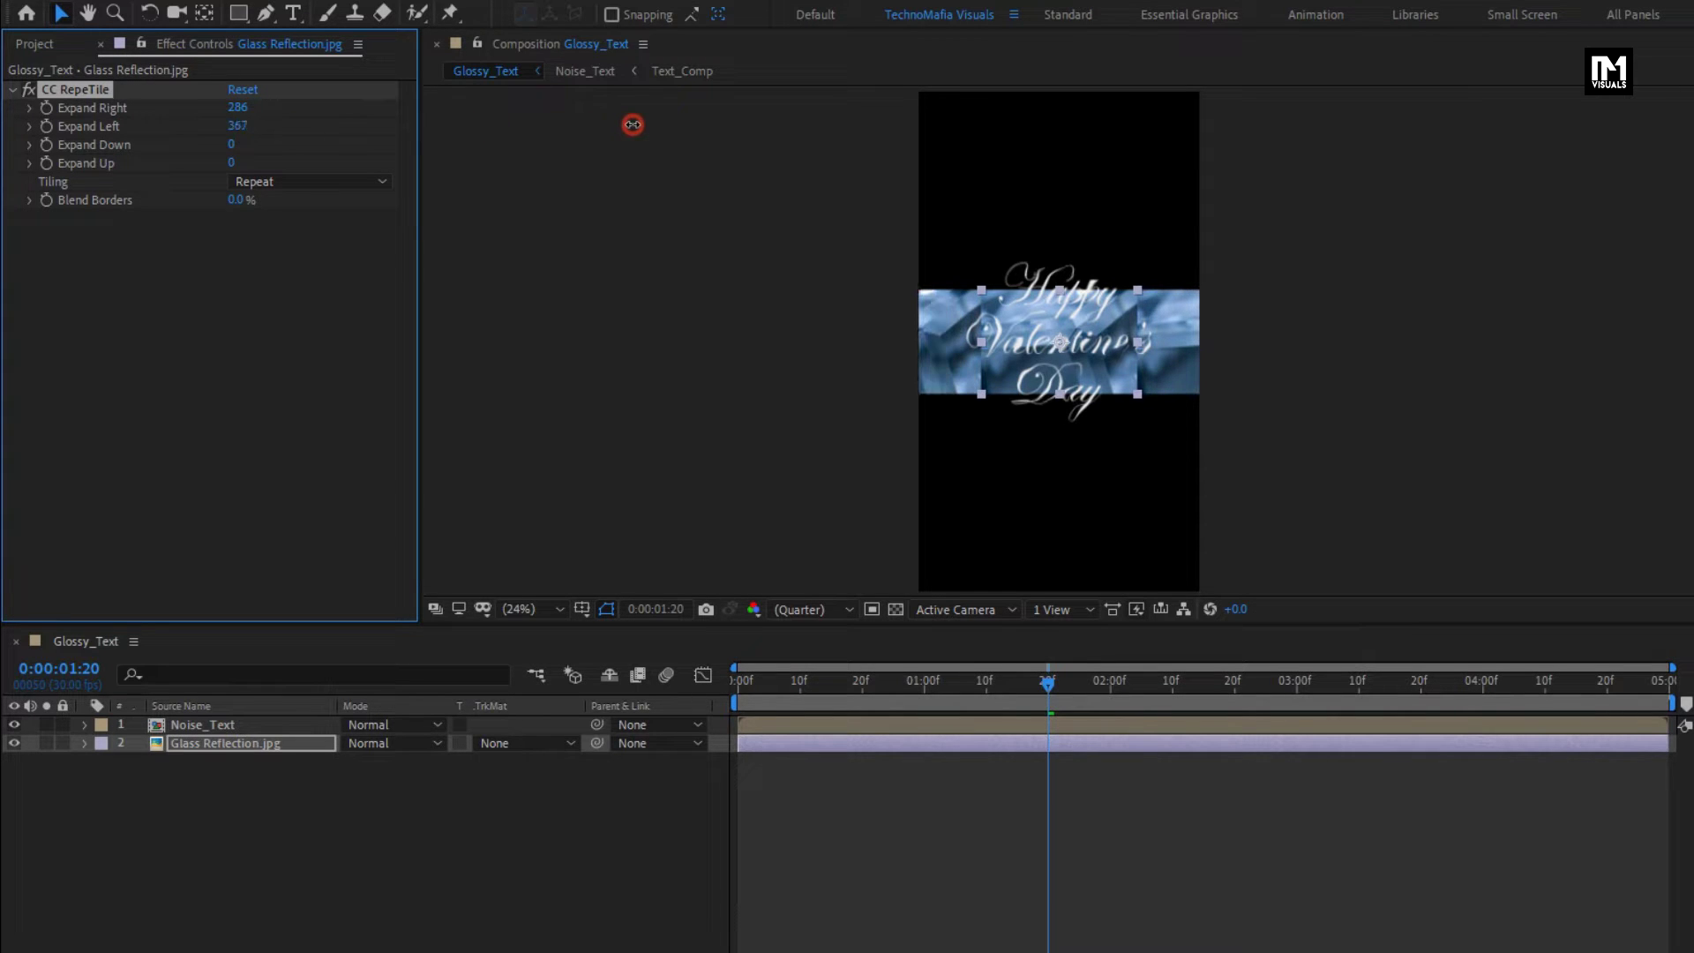
left_click_drag(234, 144, 1337, 147)
left_click_drag(232, 161, 1040, 190)
left_click(325, 180)
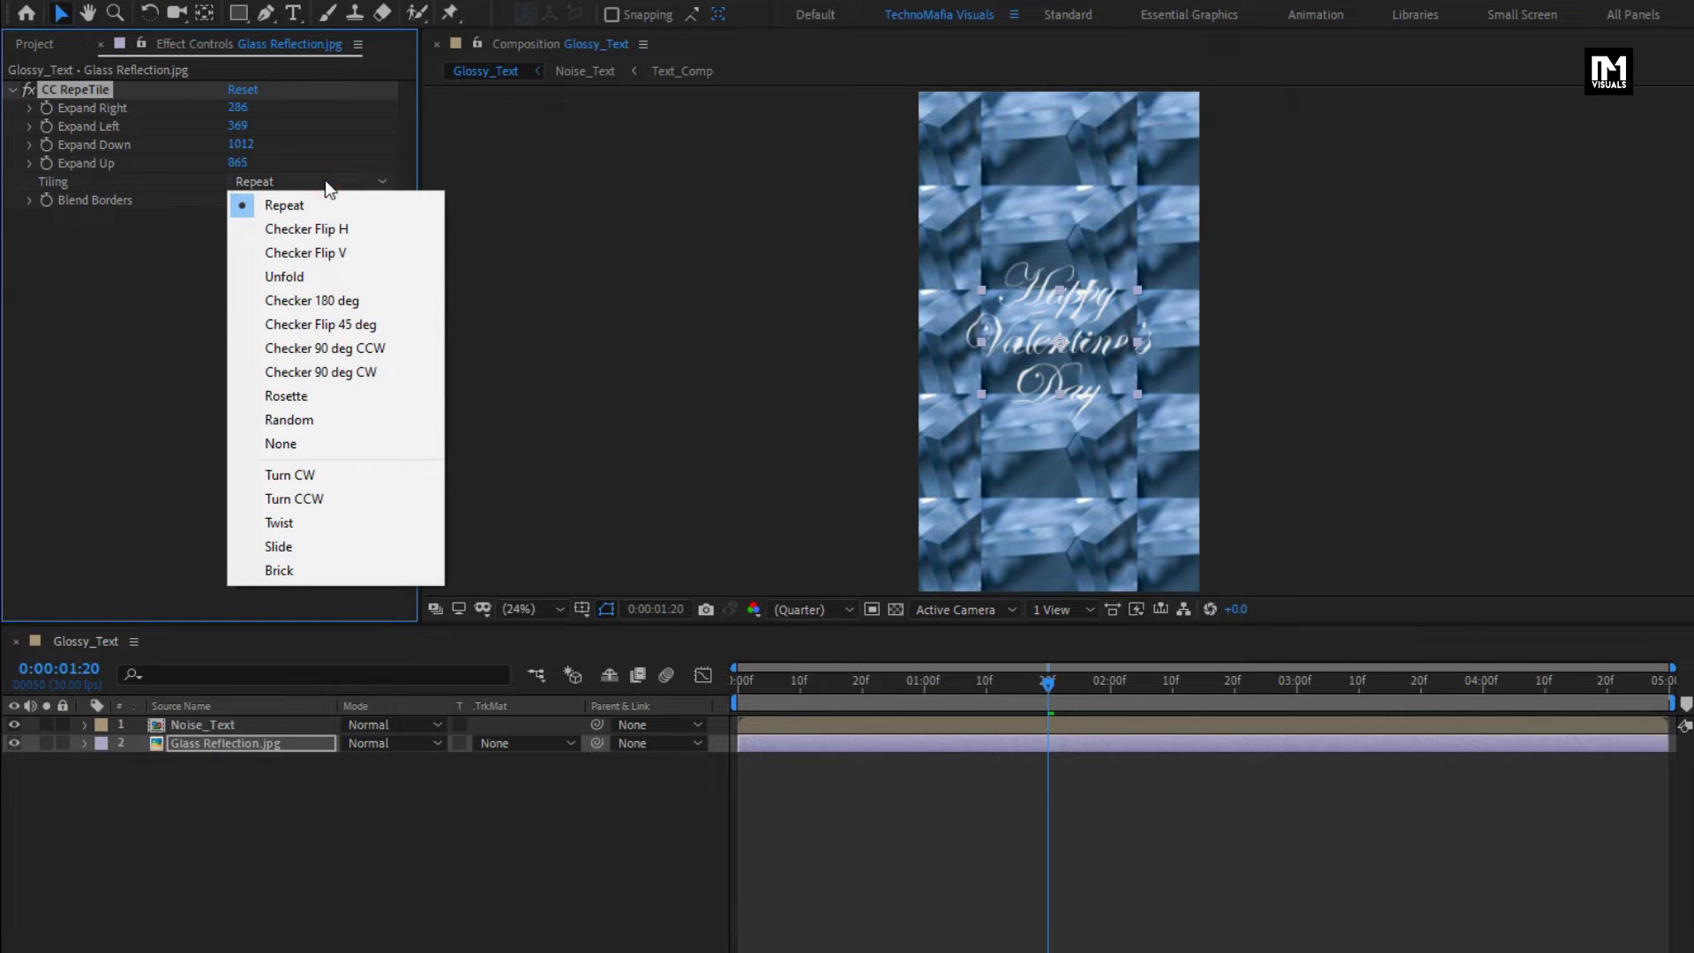
left_click(321, 277)
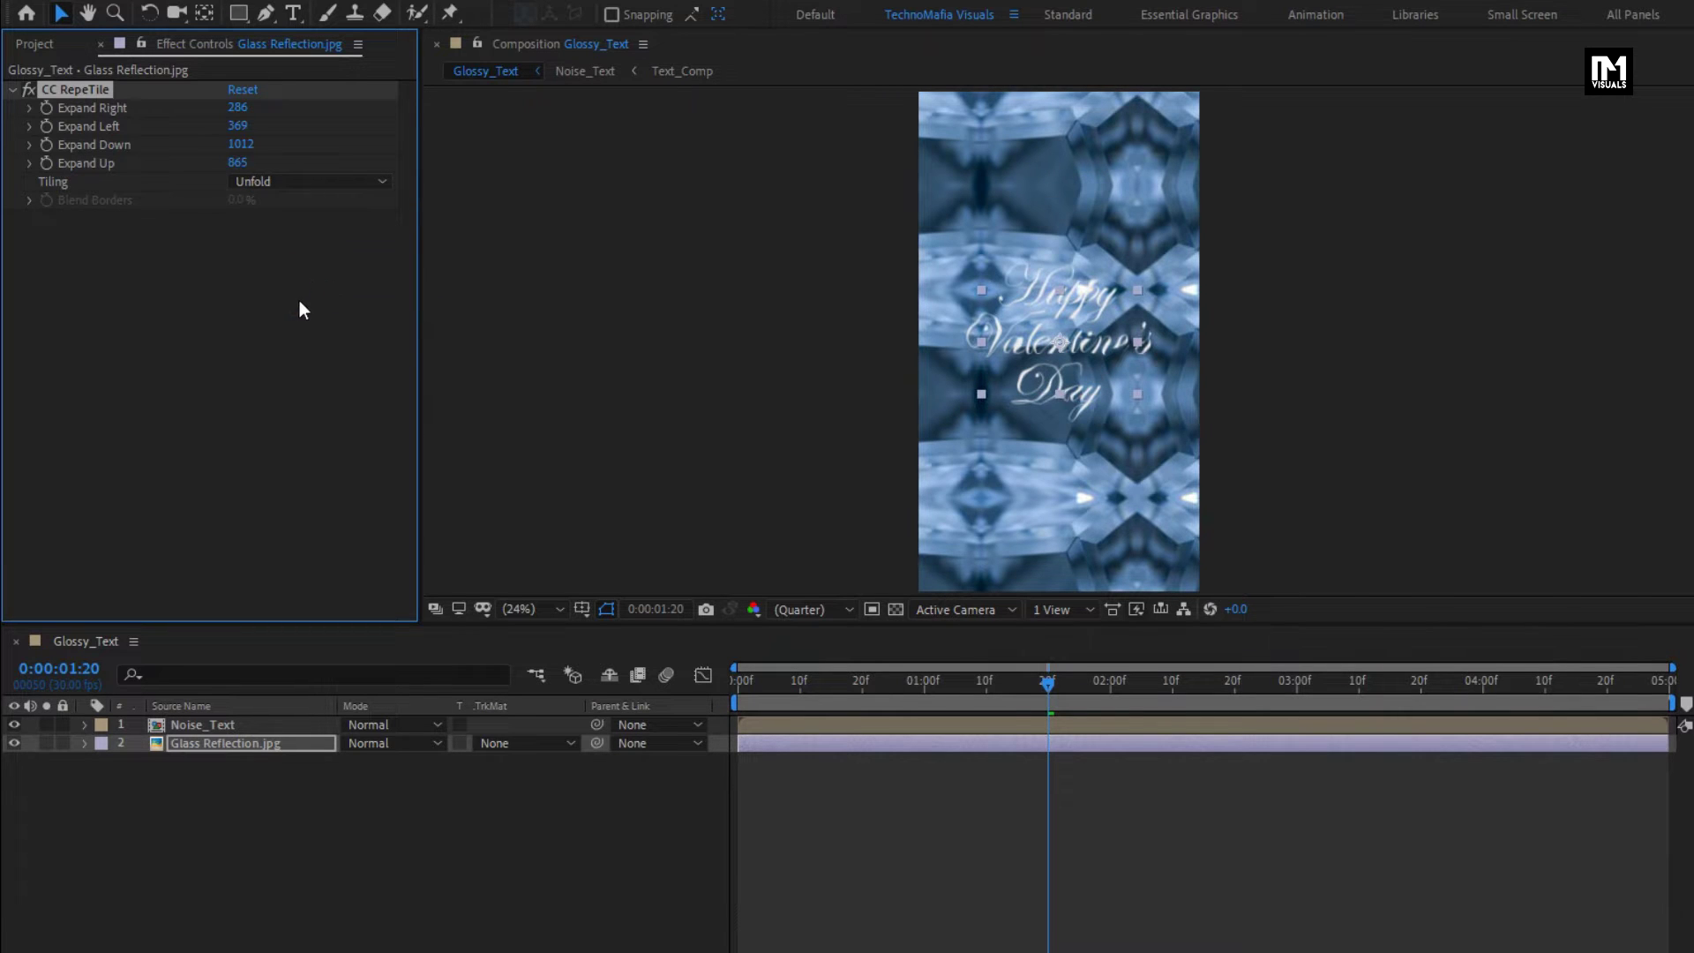
Step: Apply the Offset effect to Glass Reflection.jpg and set a Shift Center To keyframe at 0:00:00:00
key("ctrl+5")
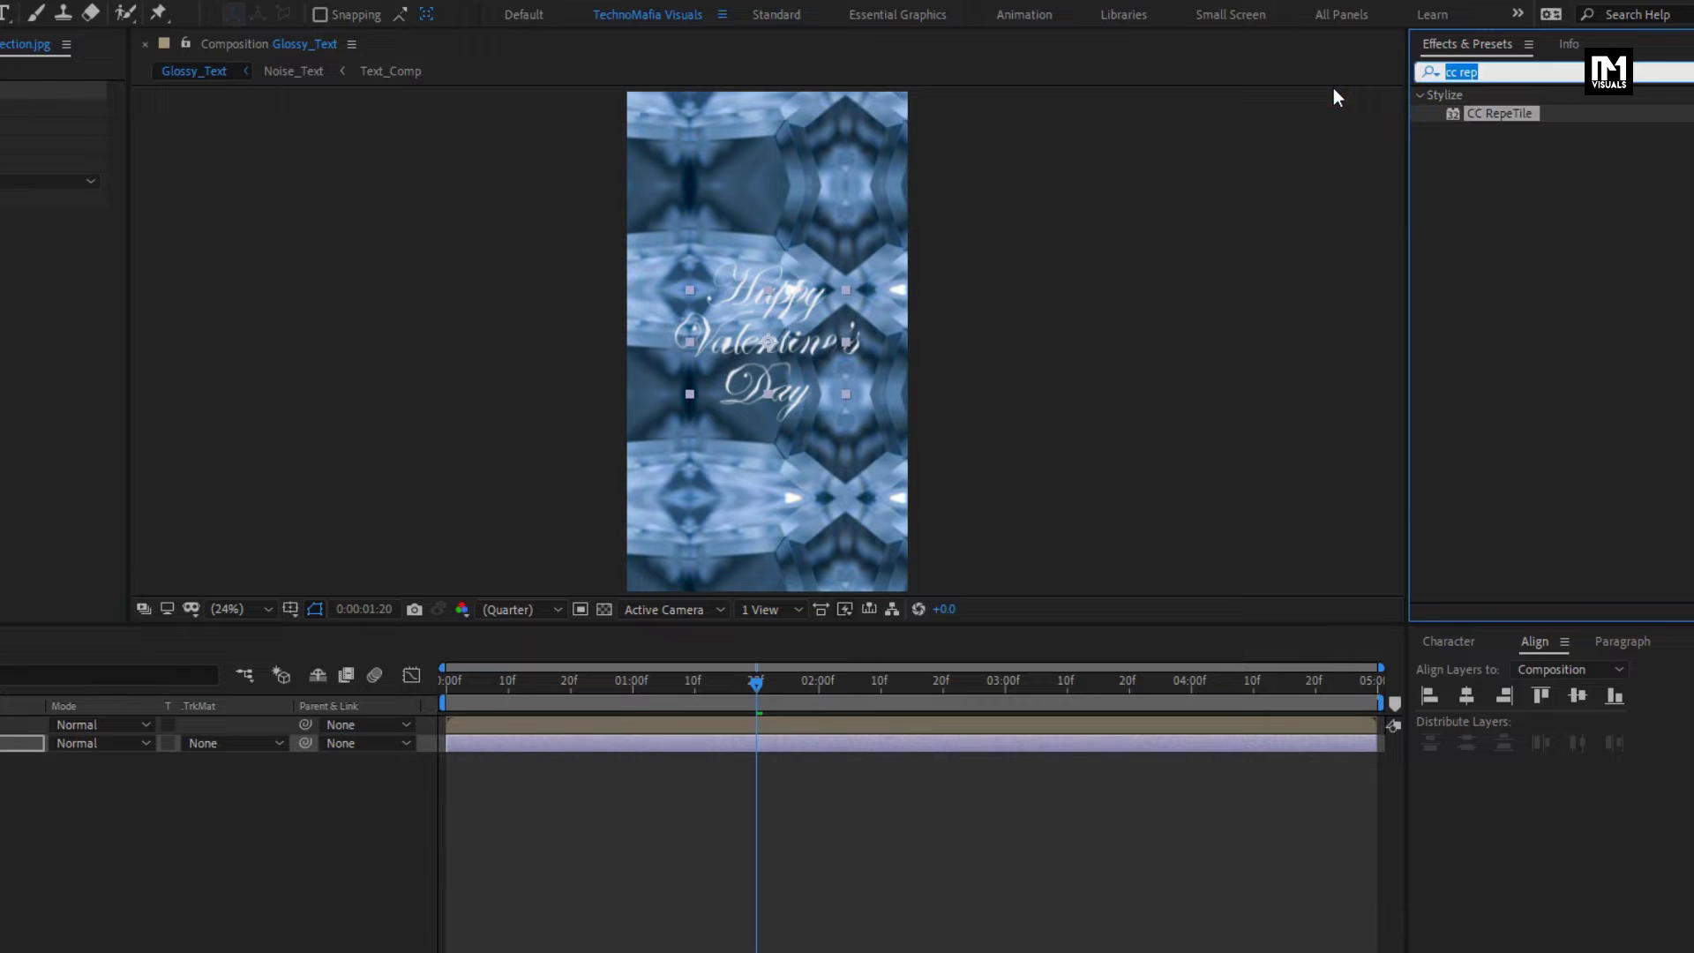
type("off")
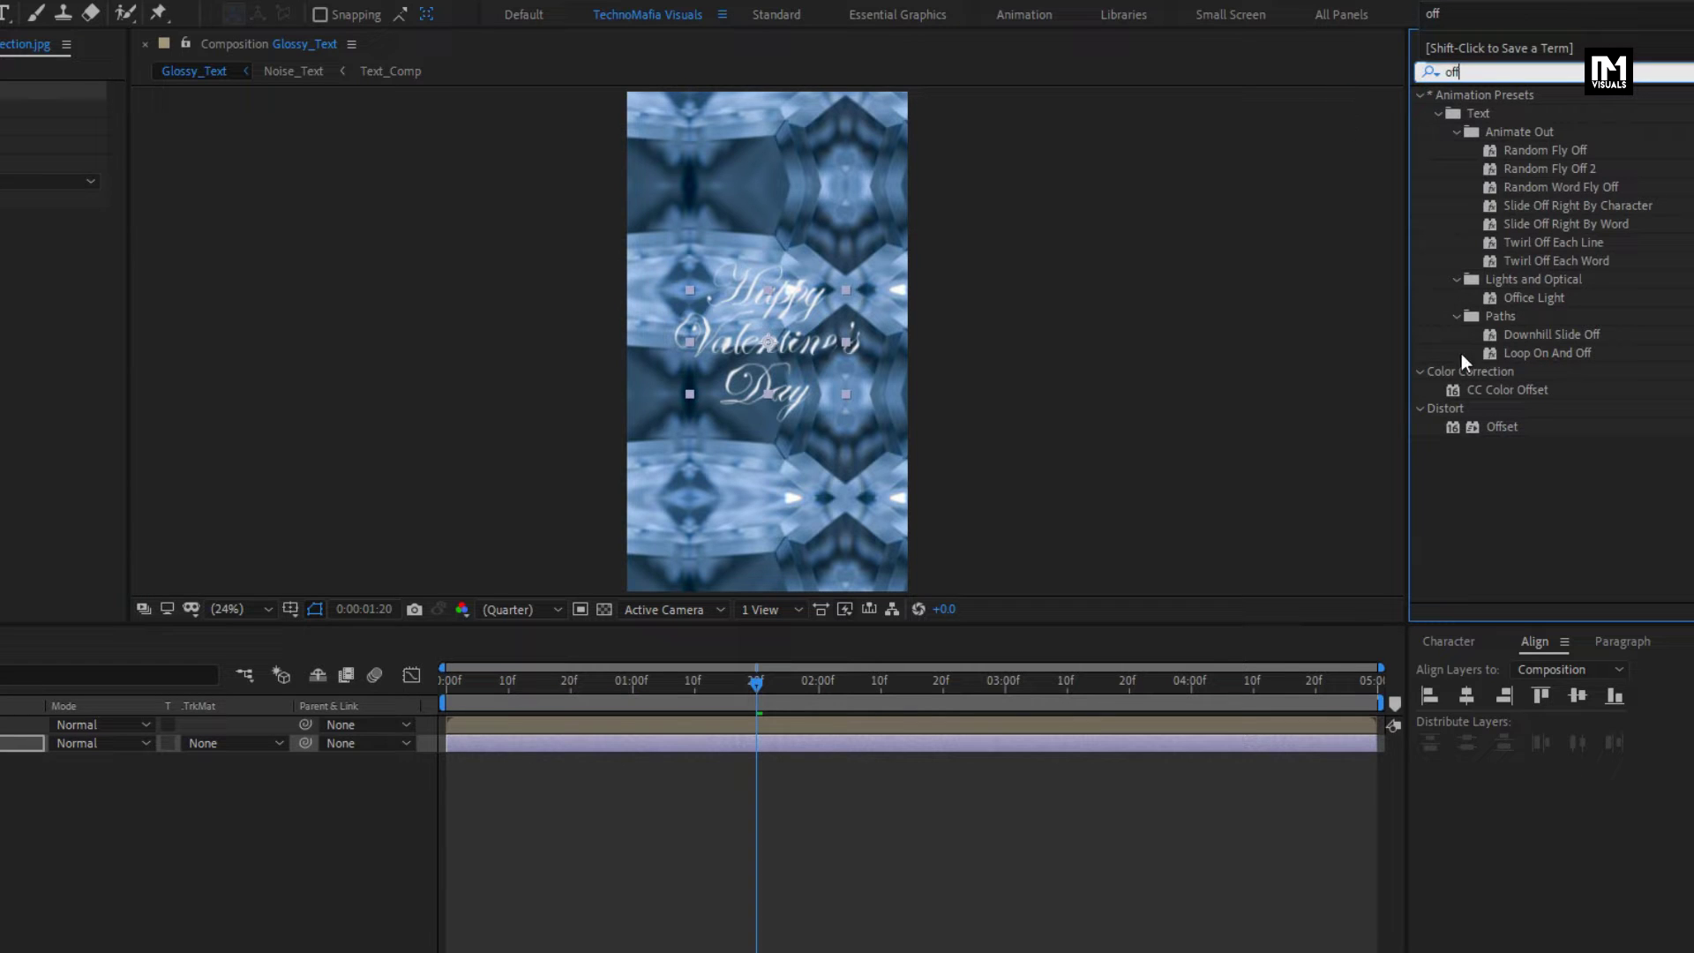
left_click(1502, 427)
double_click(1504, 426)
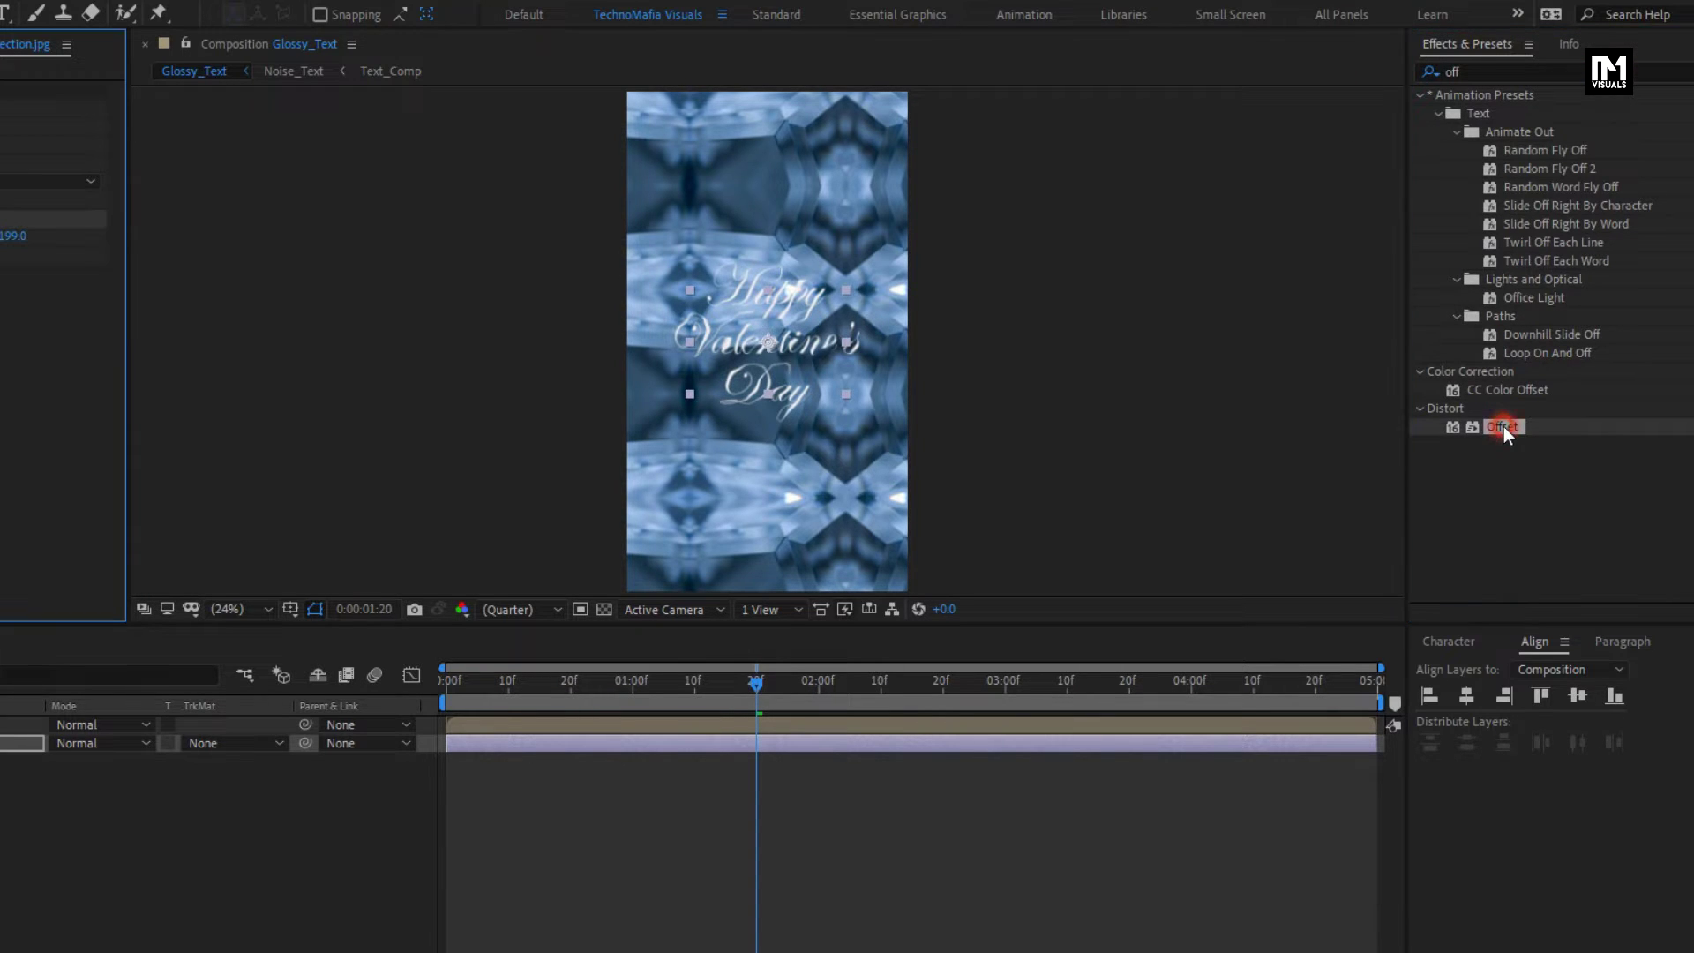
left_click(445, 687)
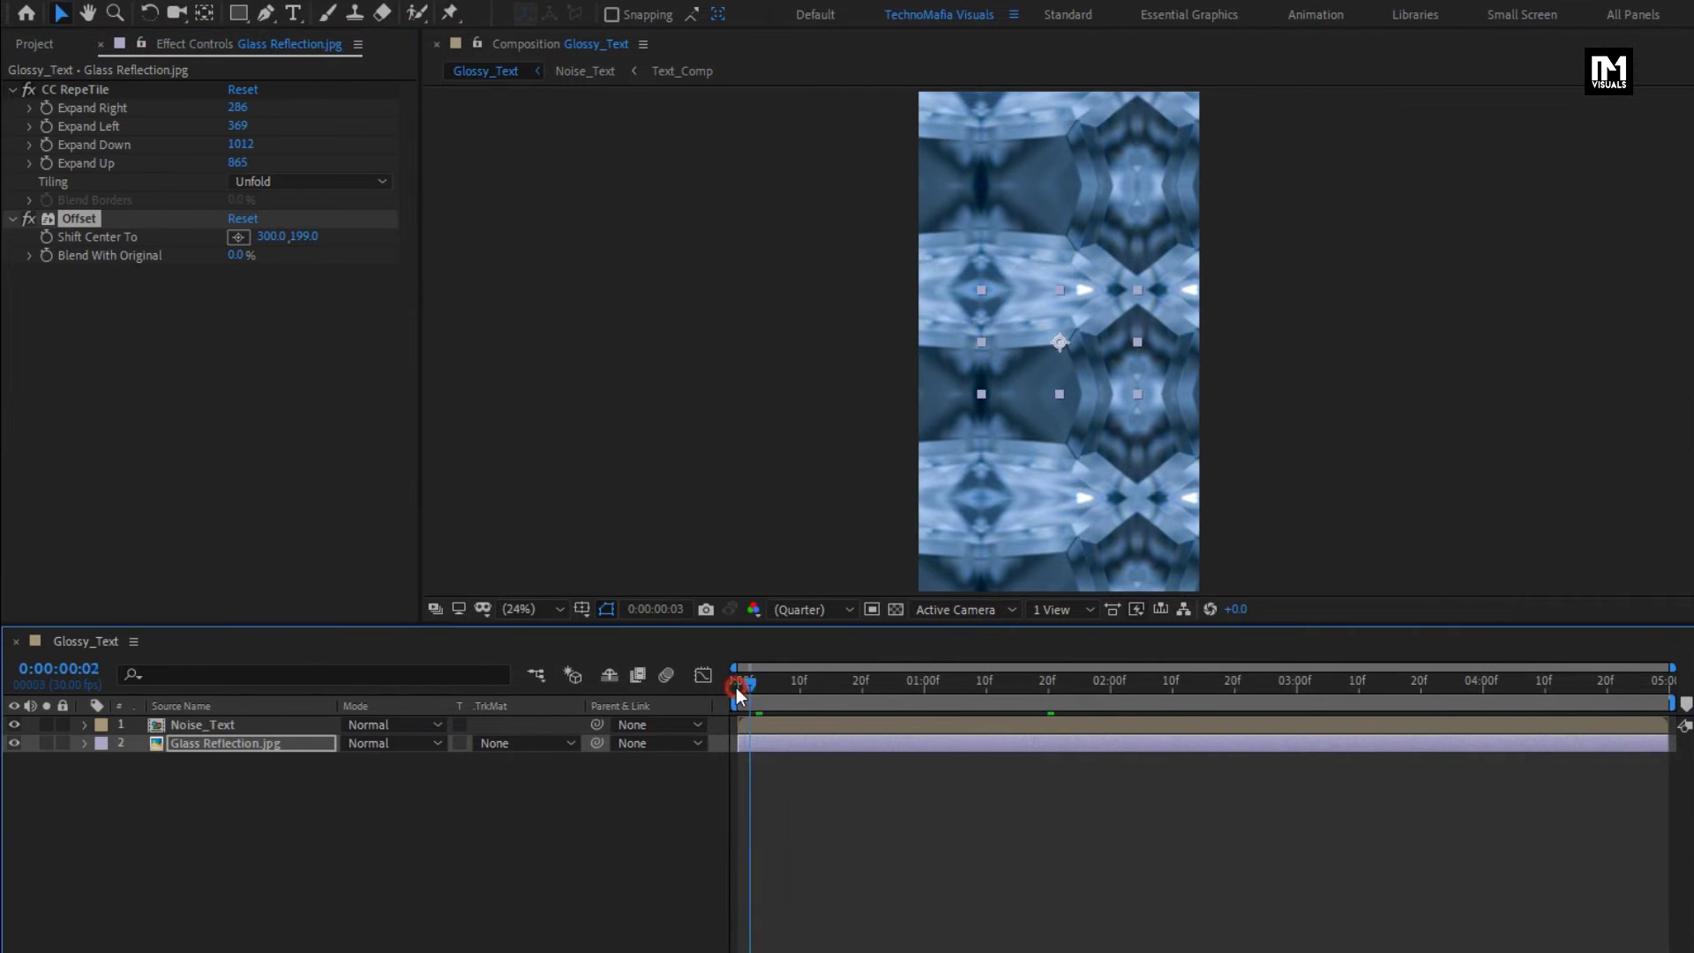
left_click(47, 238)
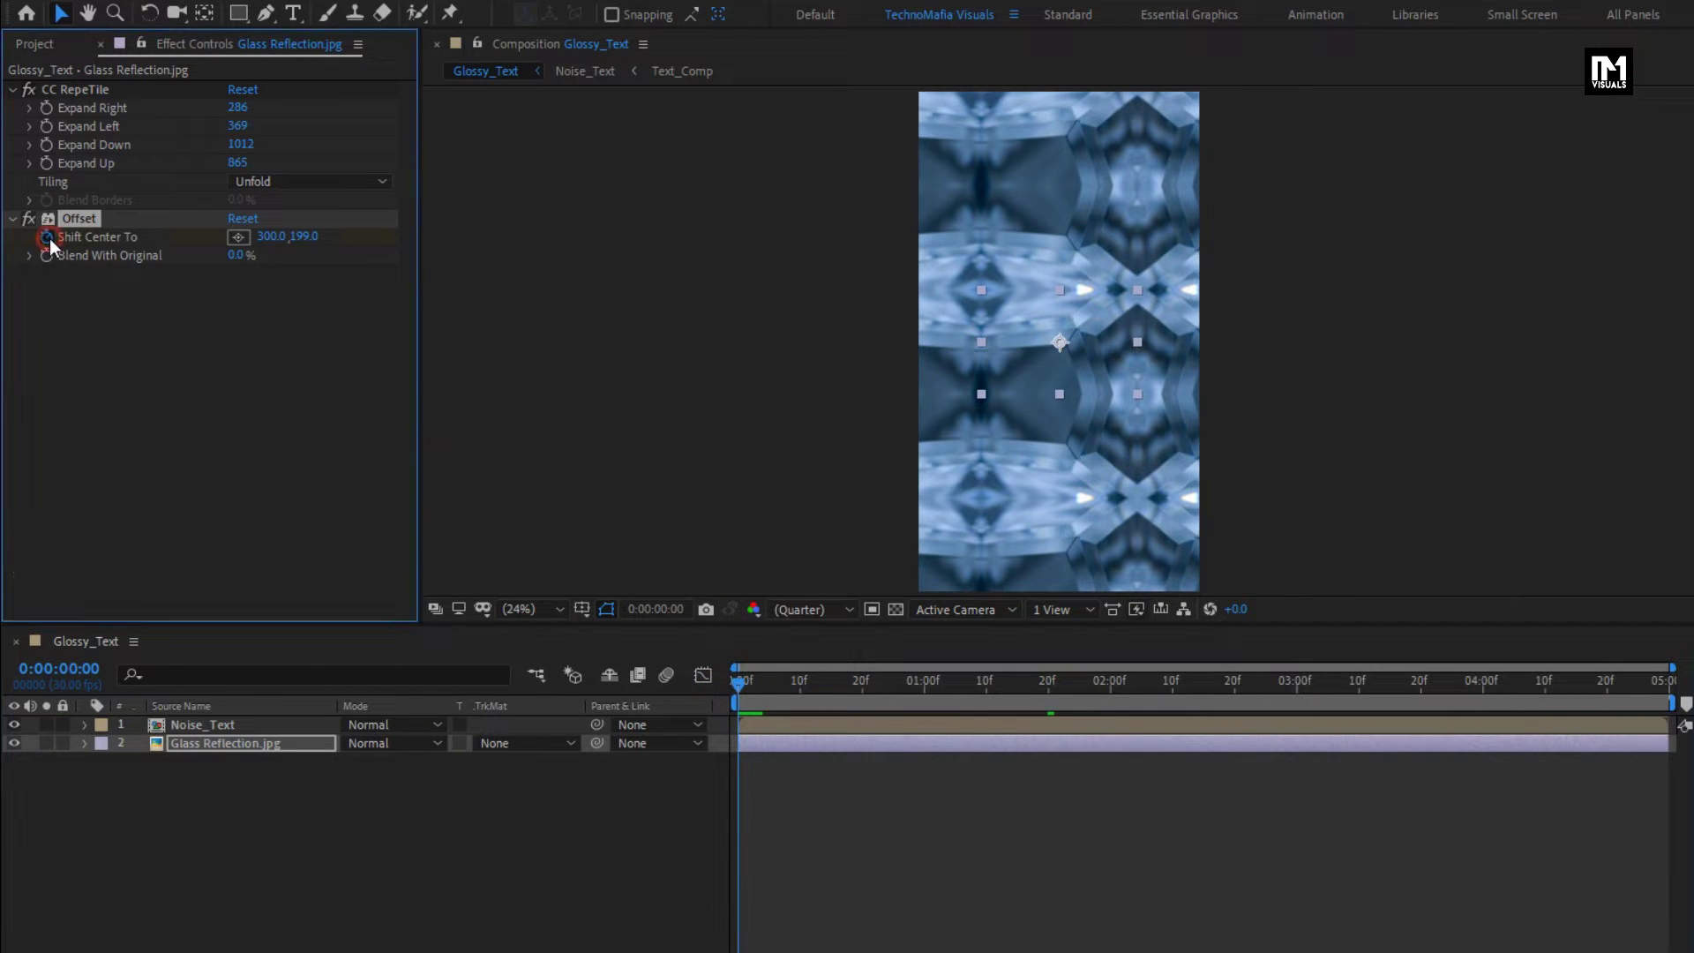
Step: Animate the glass texture sliding horizontally by keyframing a larger horizontal Offset Shift Center To value at the composition's end
left_click_drag(738, 685, 1671, 685)
left_click_drag(270, 245, 1578, 255)
left_click_drag(1665, 684, 901, 681)
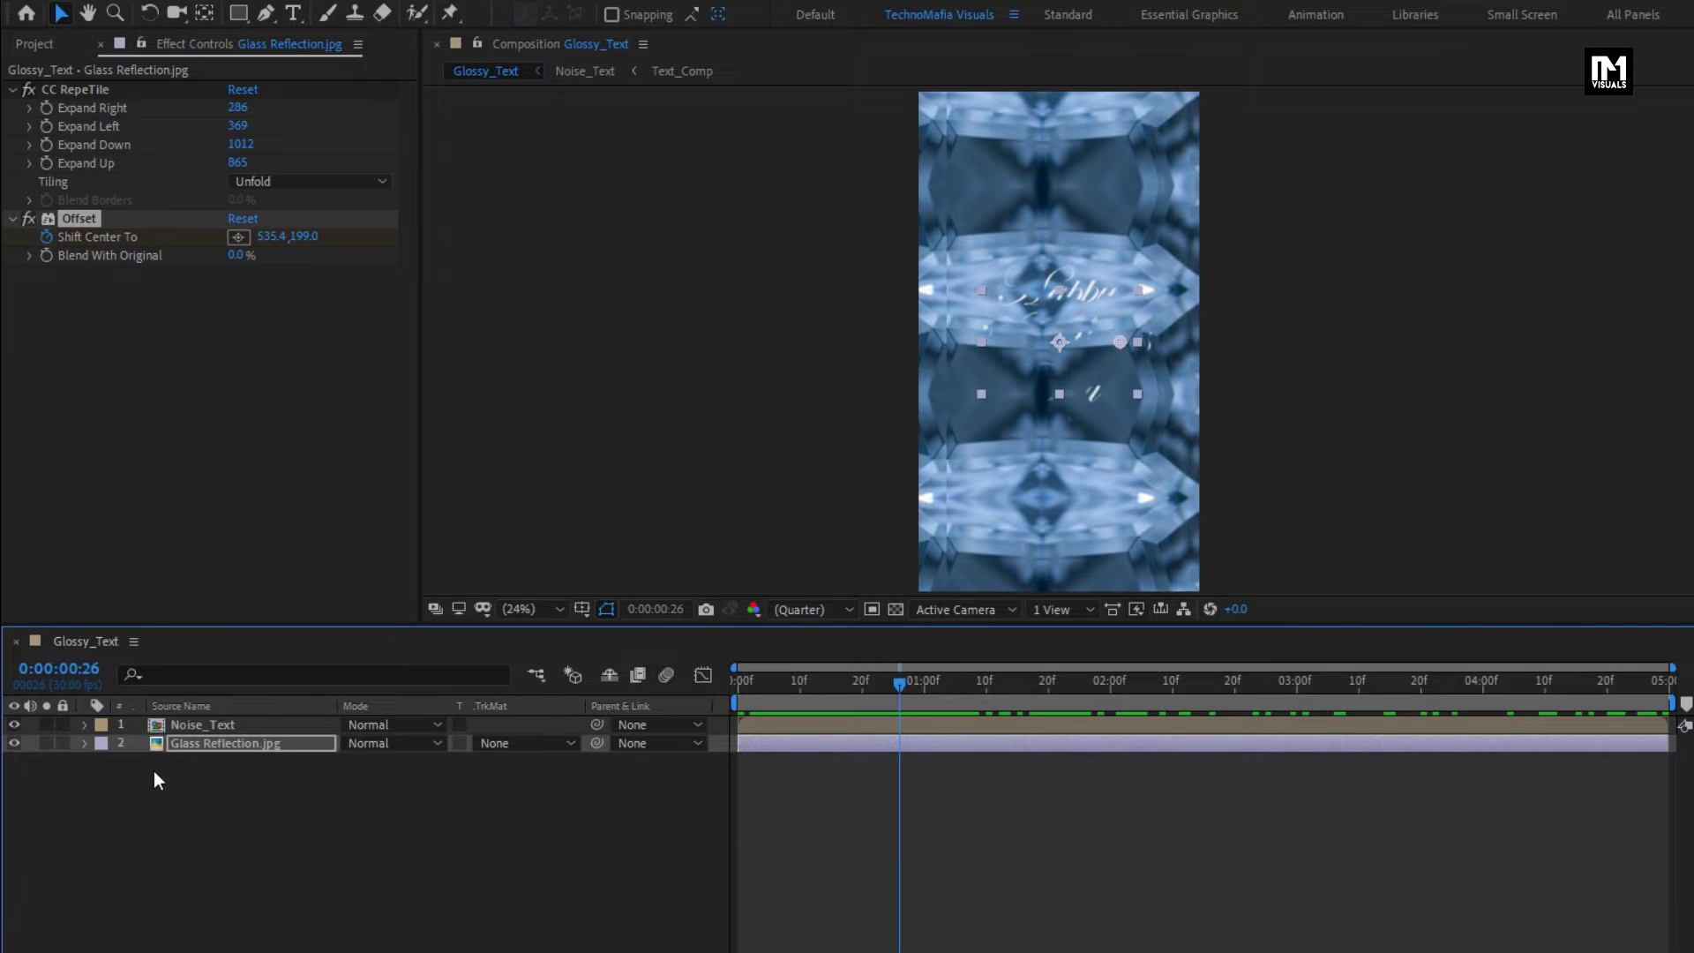
Step: Apply the Tint effect to Glass Reflection.jpg and set Amount to Tint to 40%
left_click(195, 750)
left_click(1693, 78)
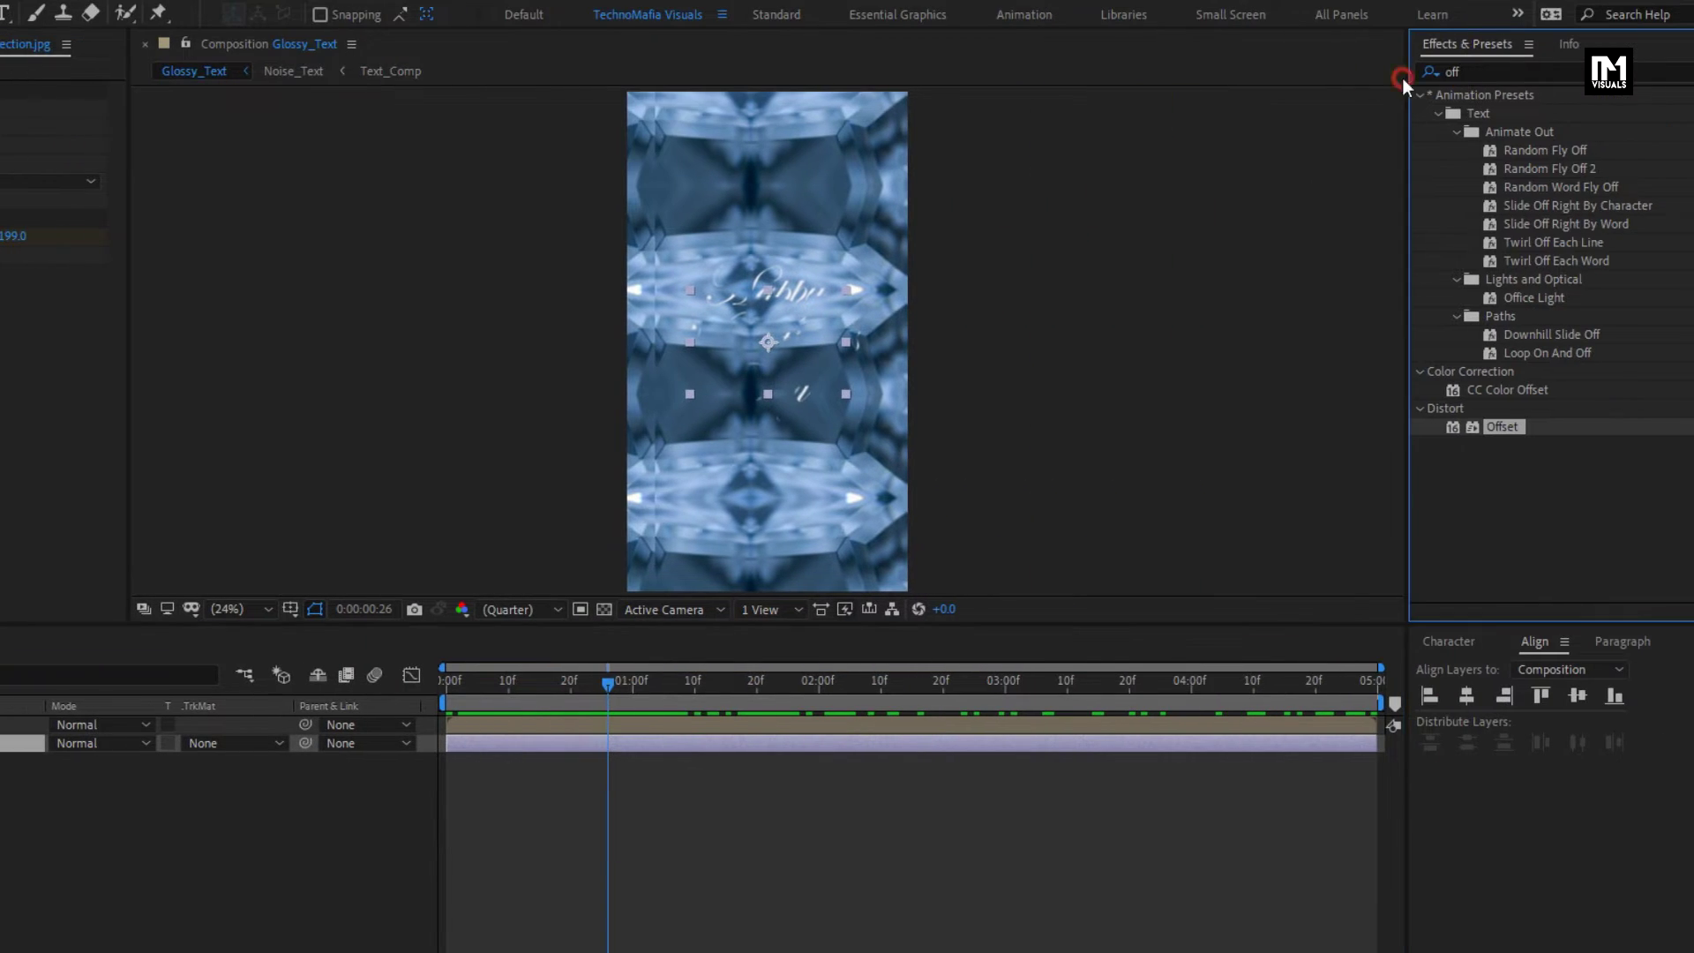
left_click(1438, 76)
type("tint")
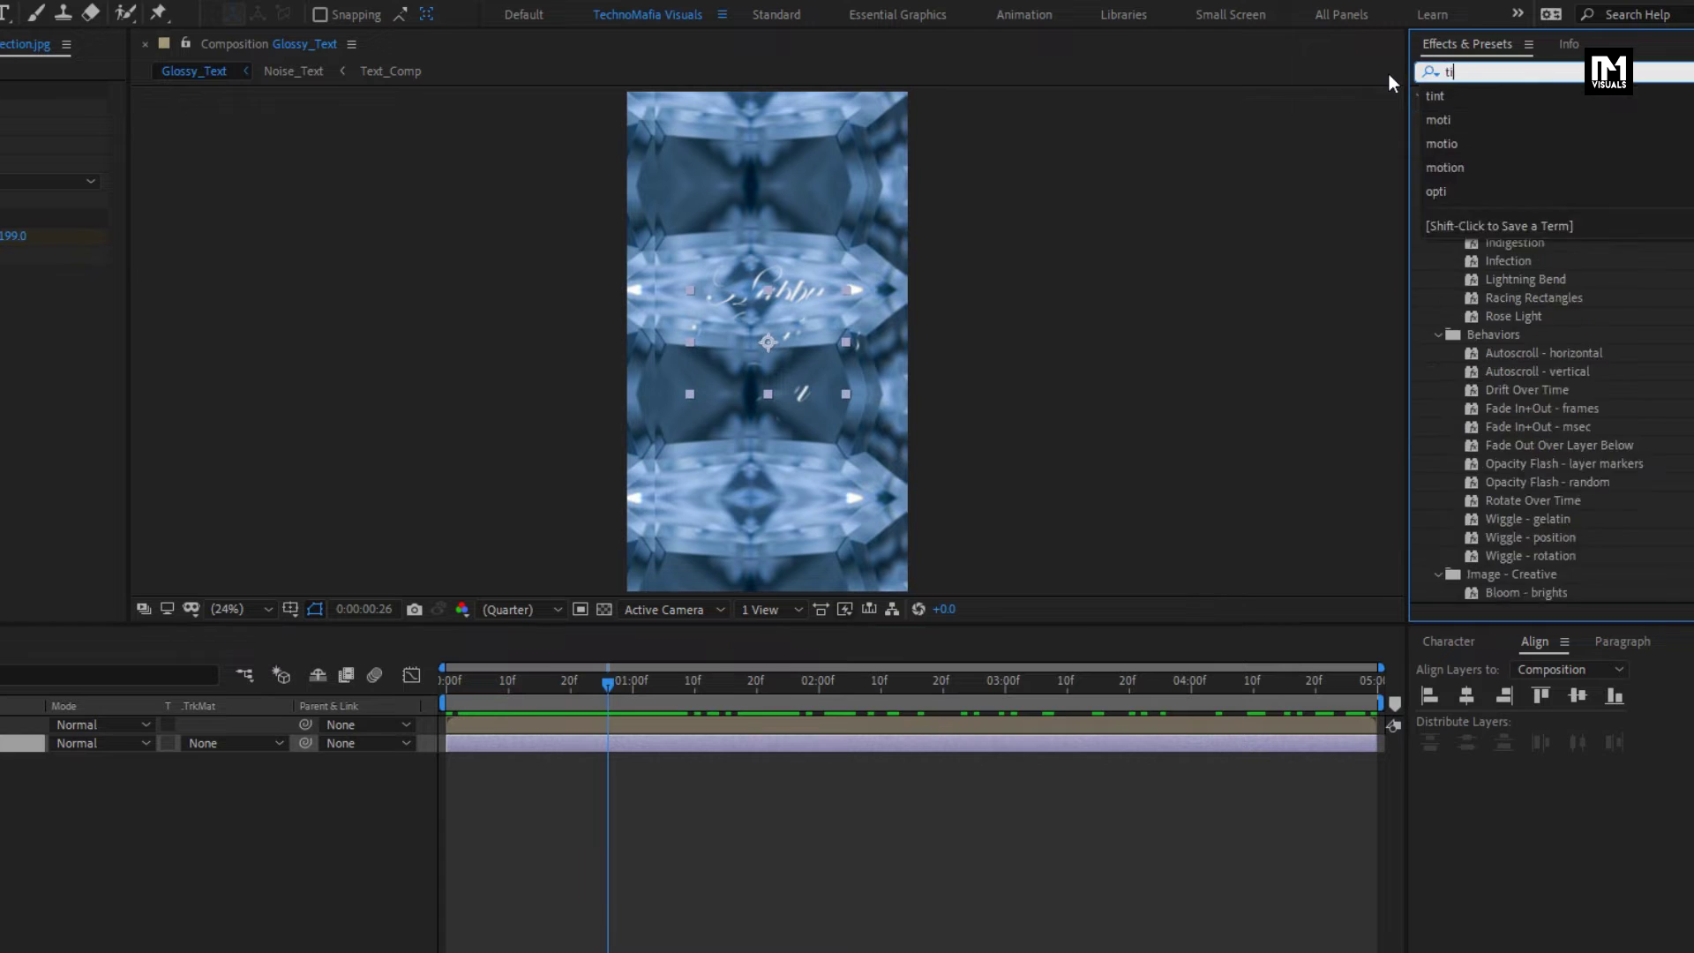
double_click(1486, 168)
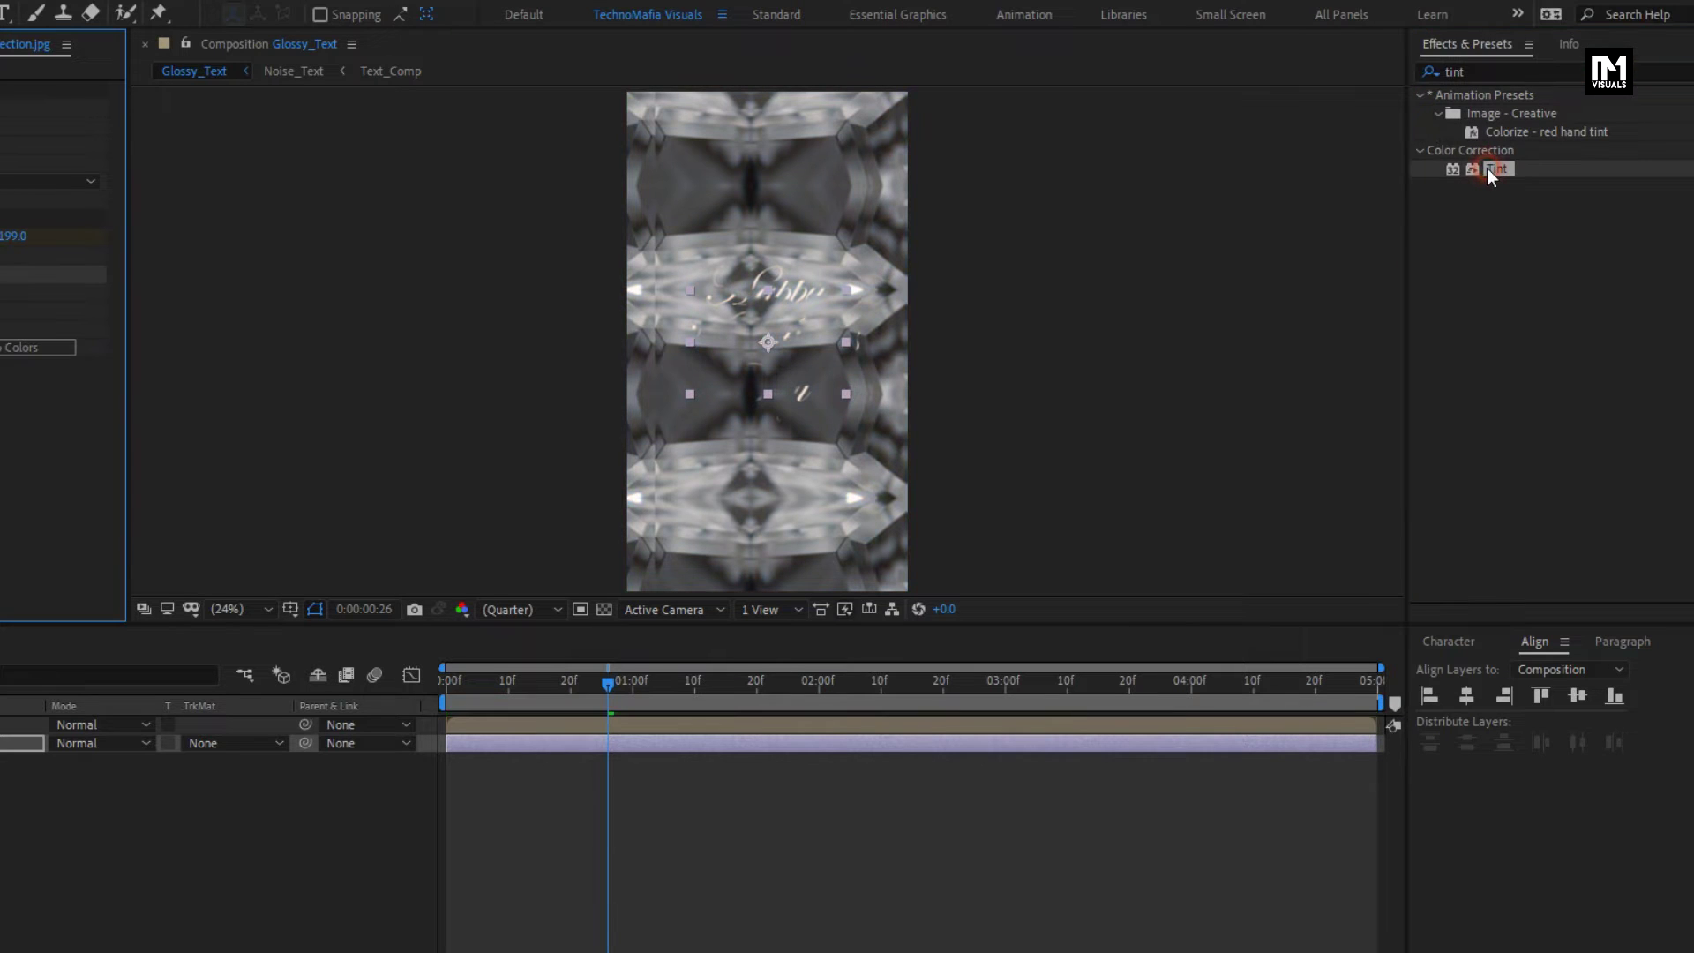
left_click(235, 329)
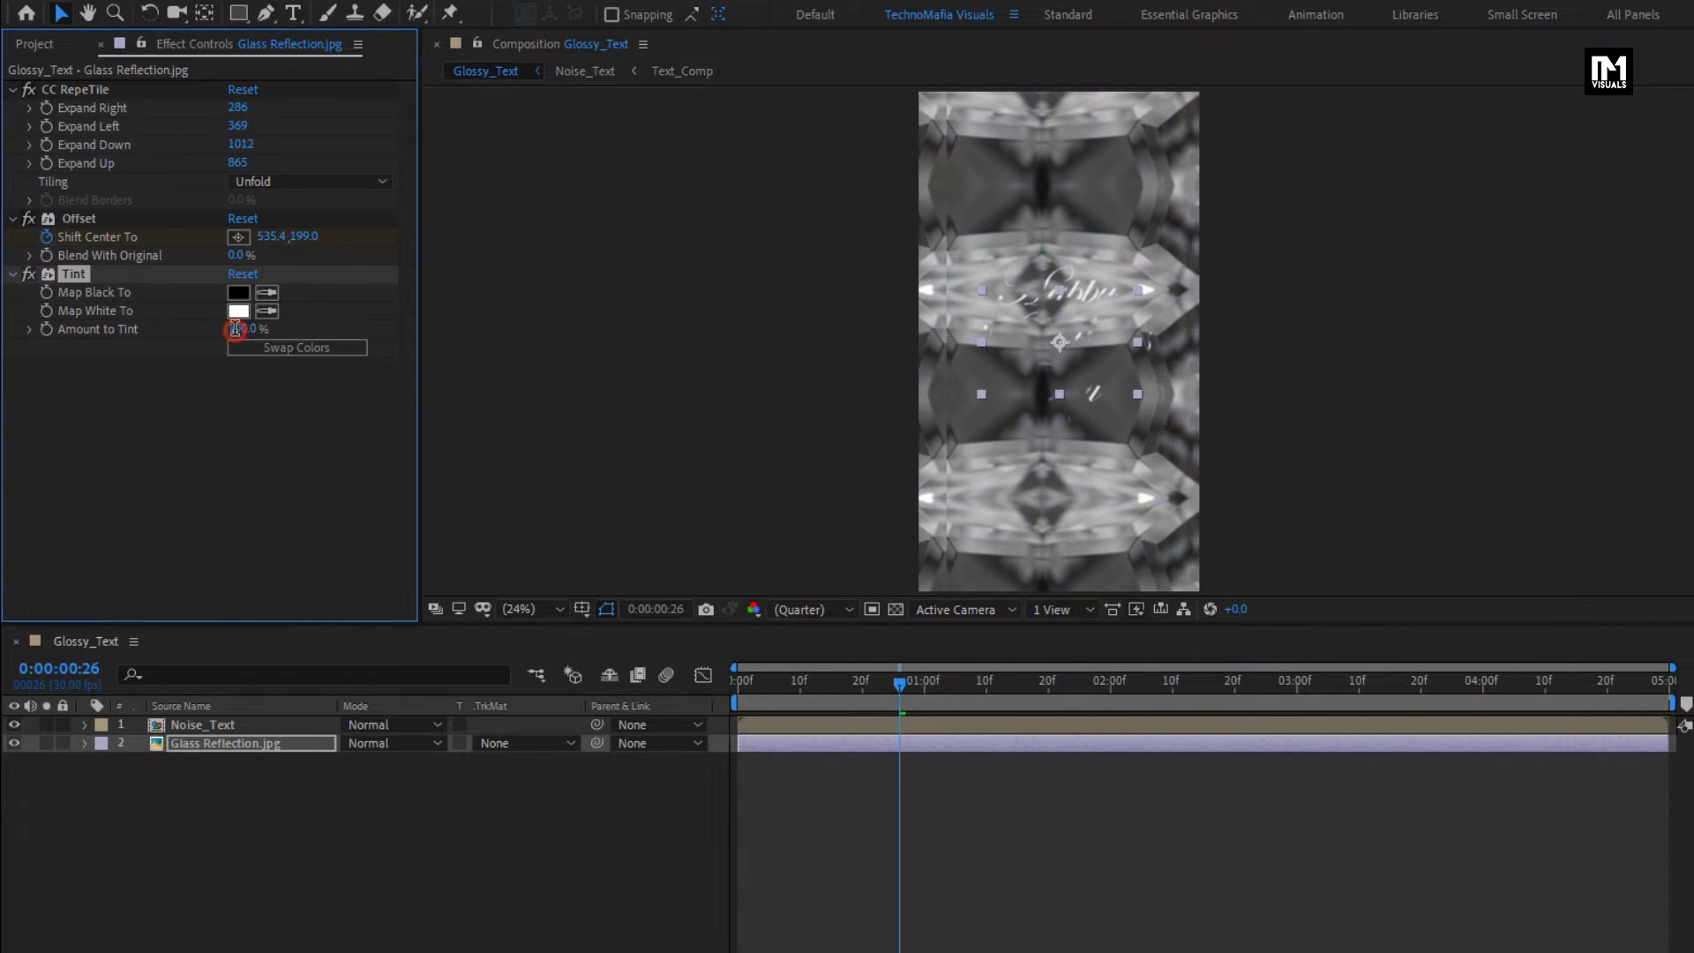
type("40")
Step: Apply the Curves effect to Glass Reflection.jpg and pull the RGB curve's midpoint slightly down to darken the midtones
left_click(1367, 79)
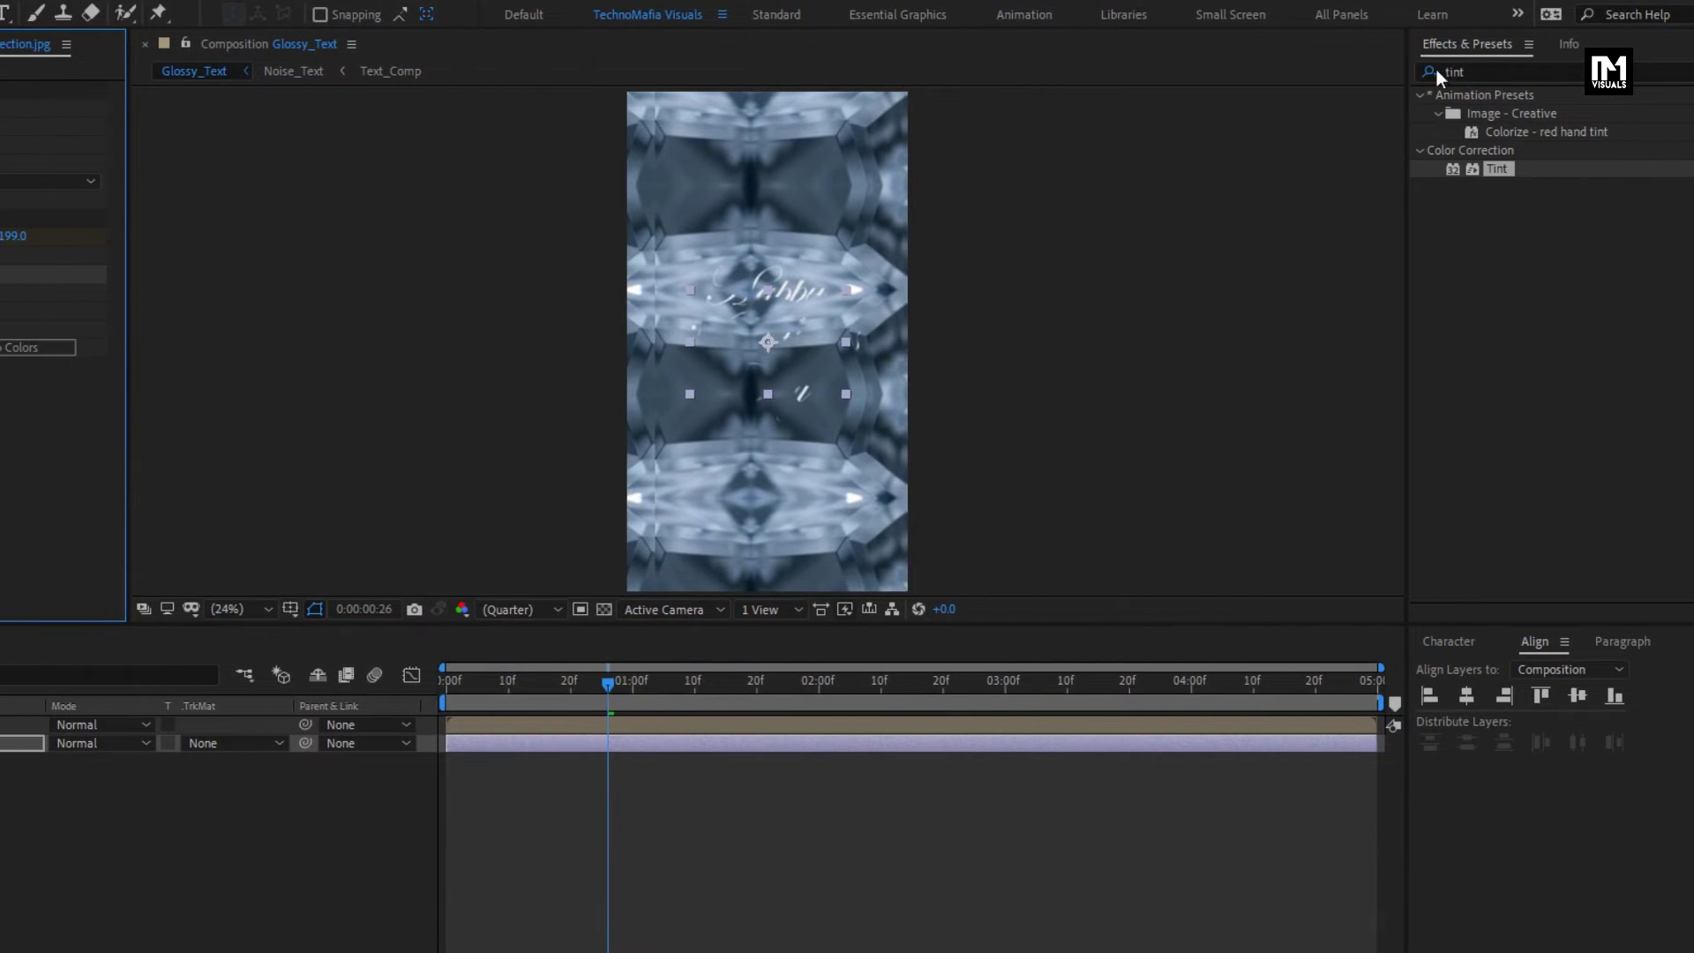
left_click(1430, 72)
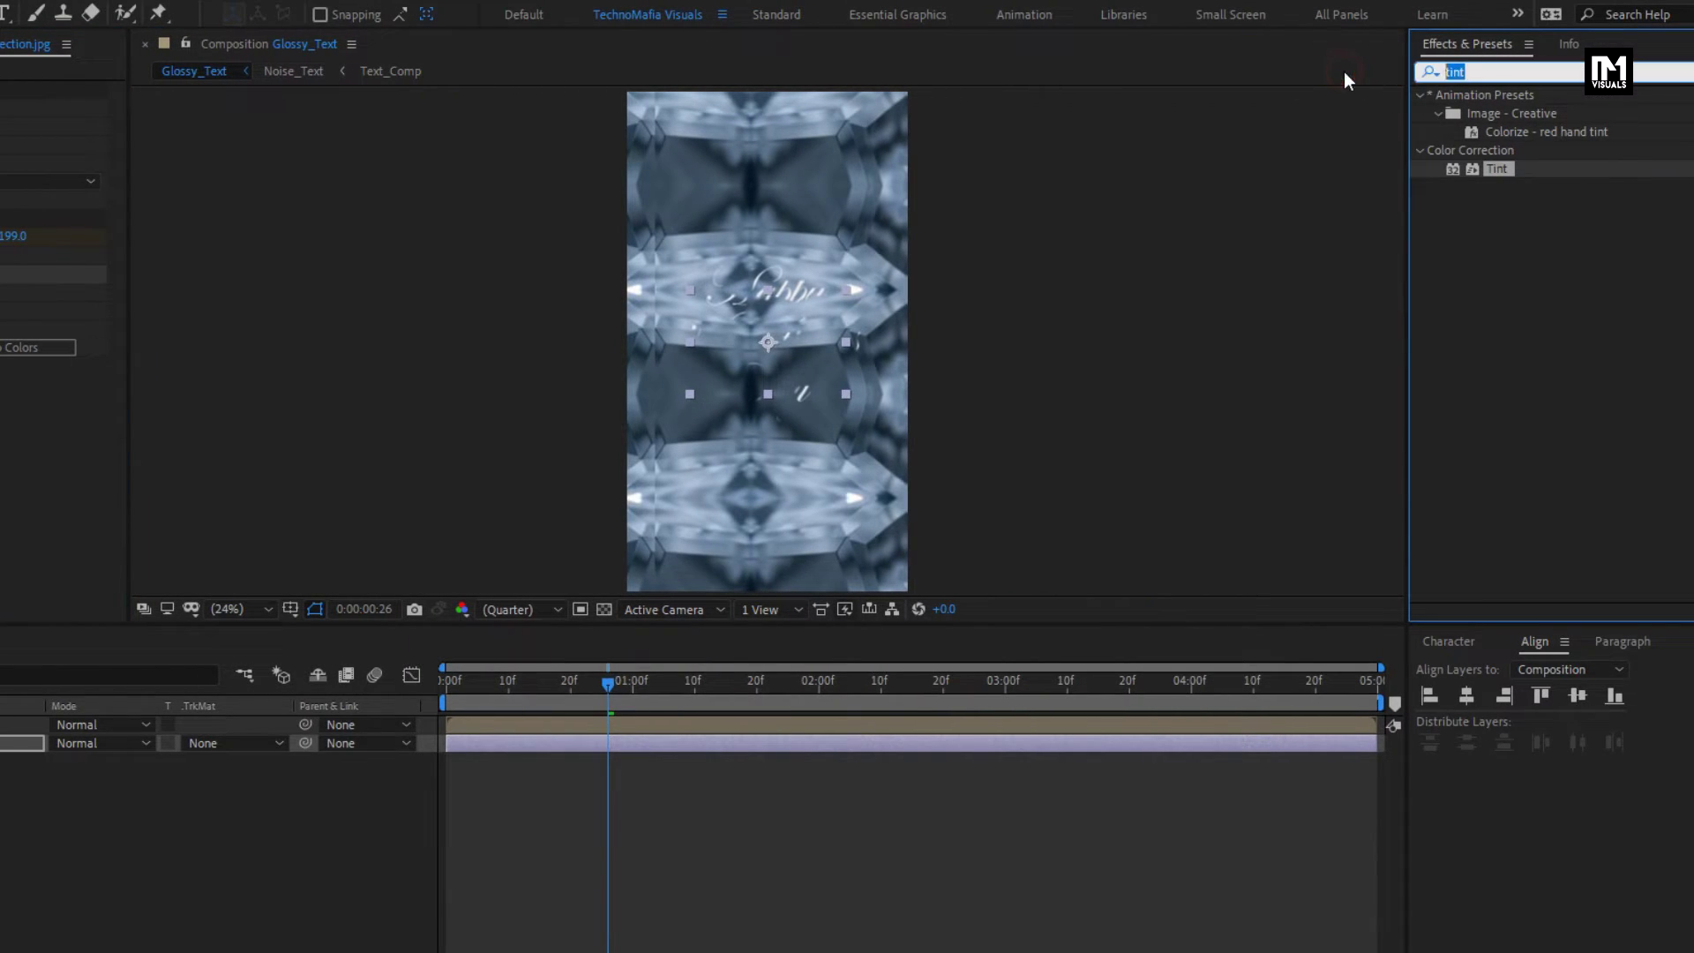
type("curv")
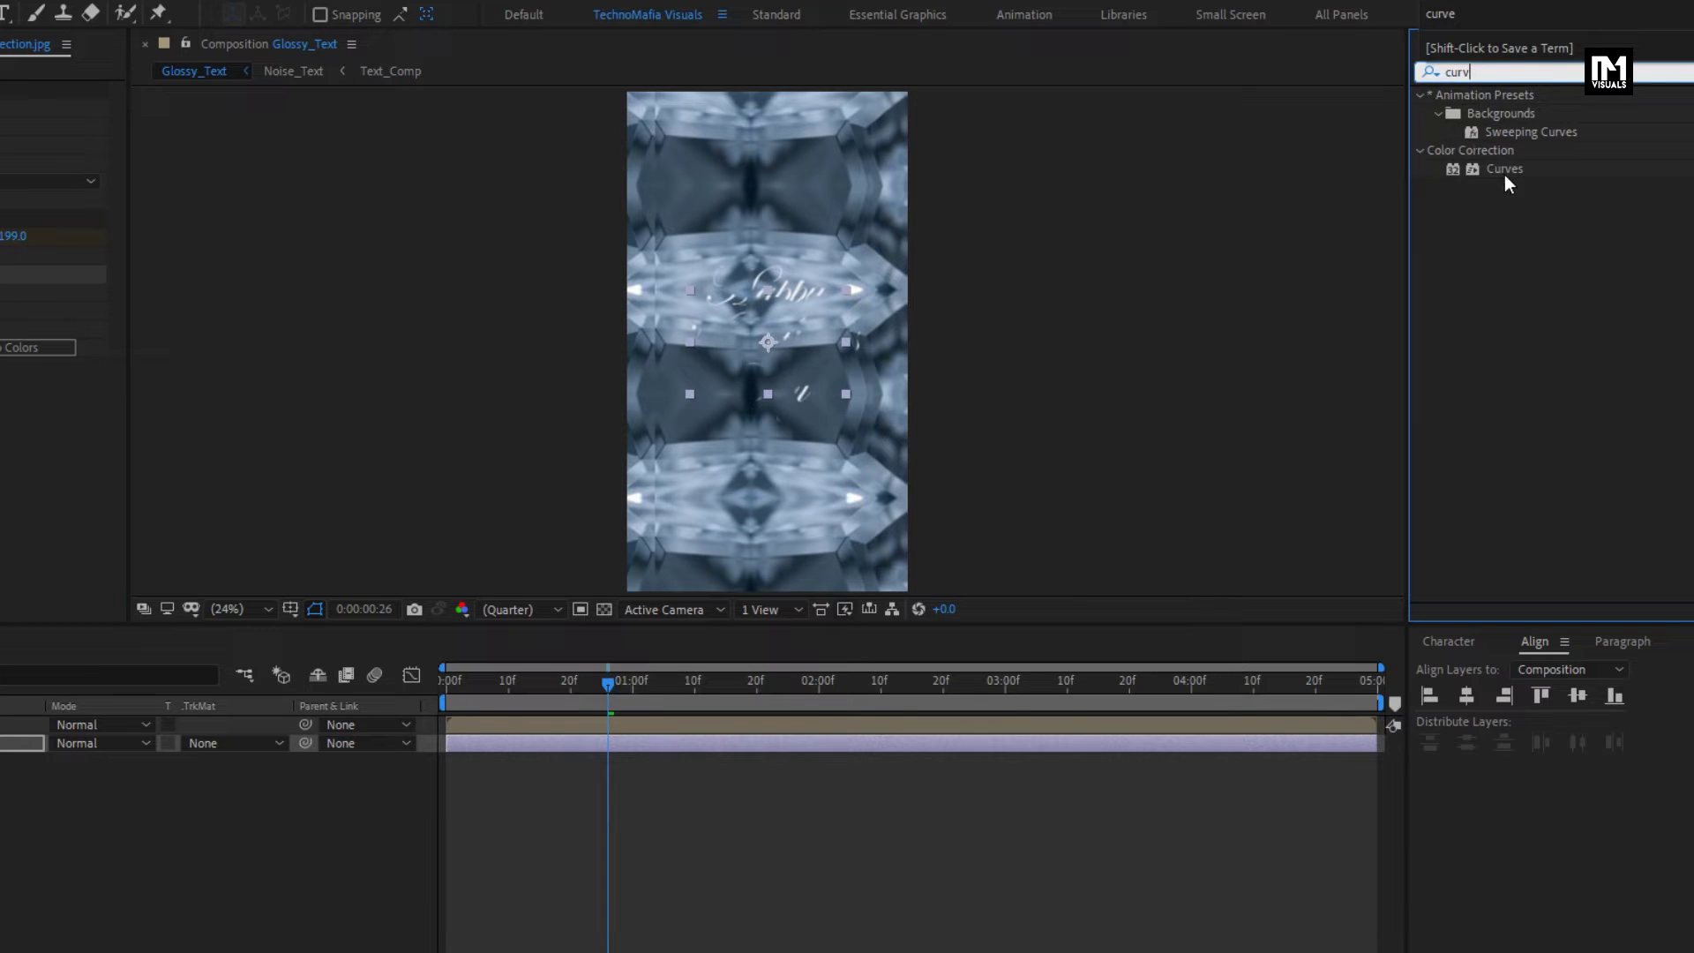
double_click(1504, 170)
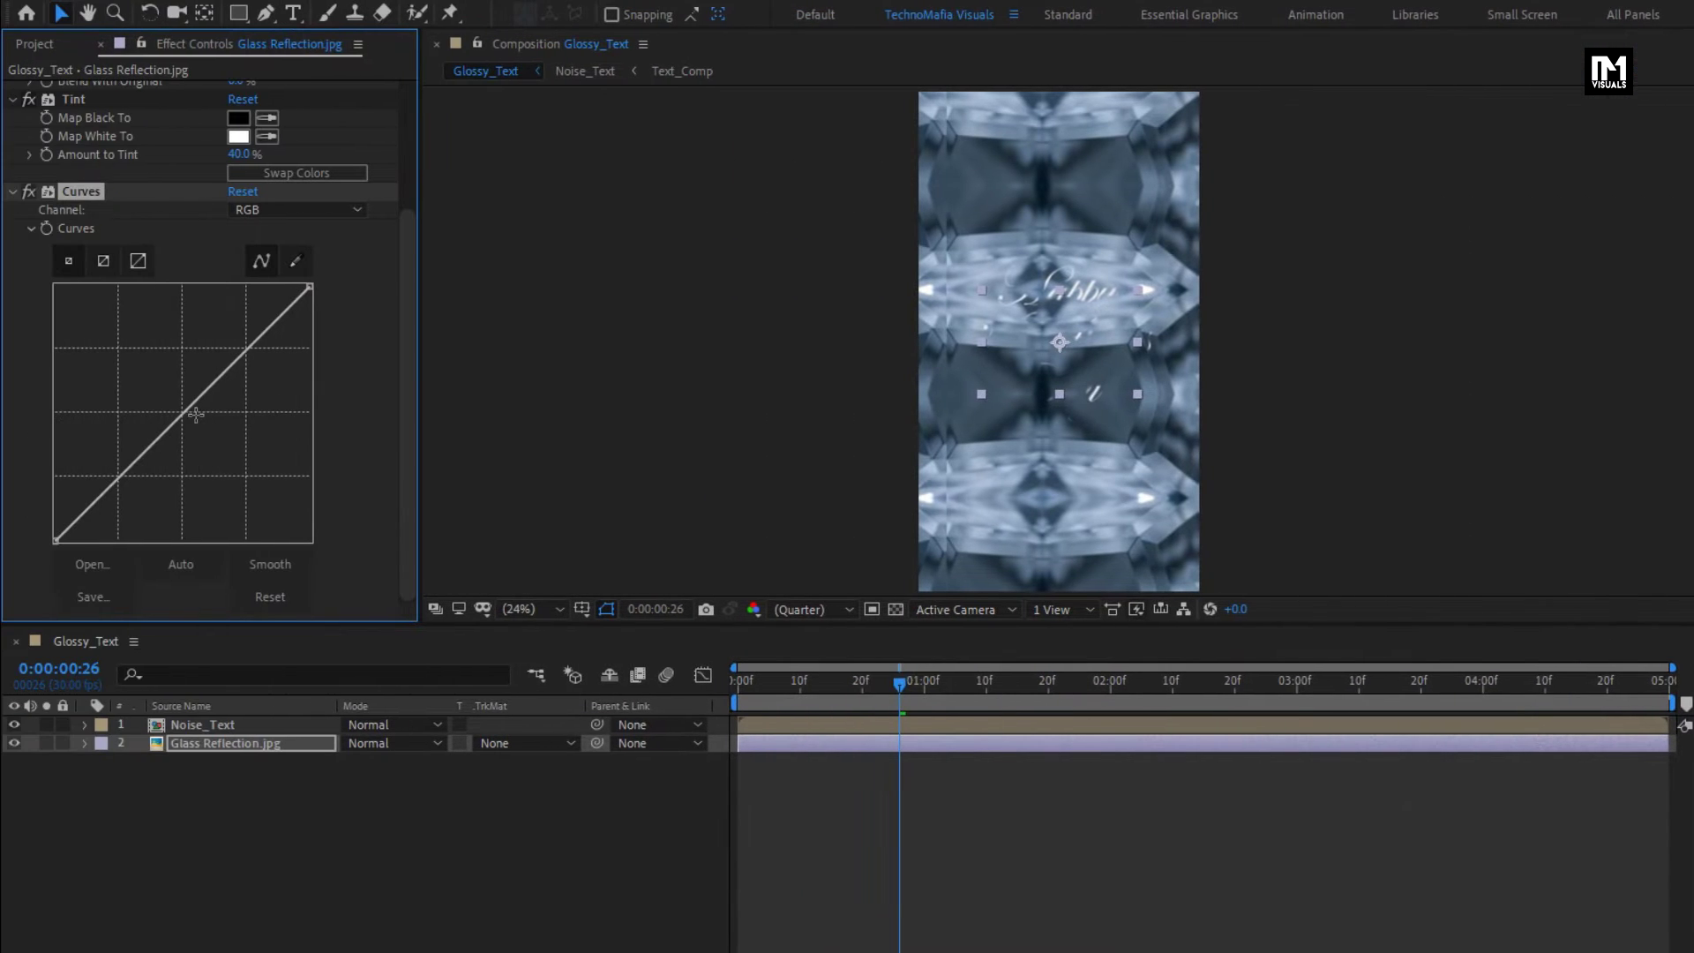
left_click_drag(189, 411, 211, 417)
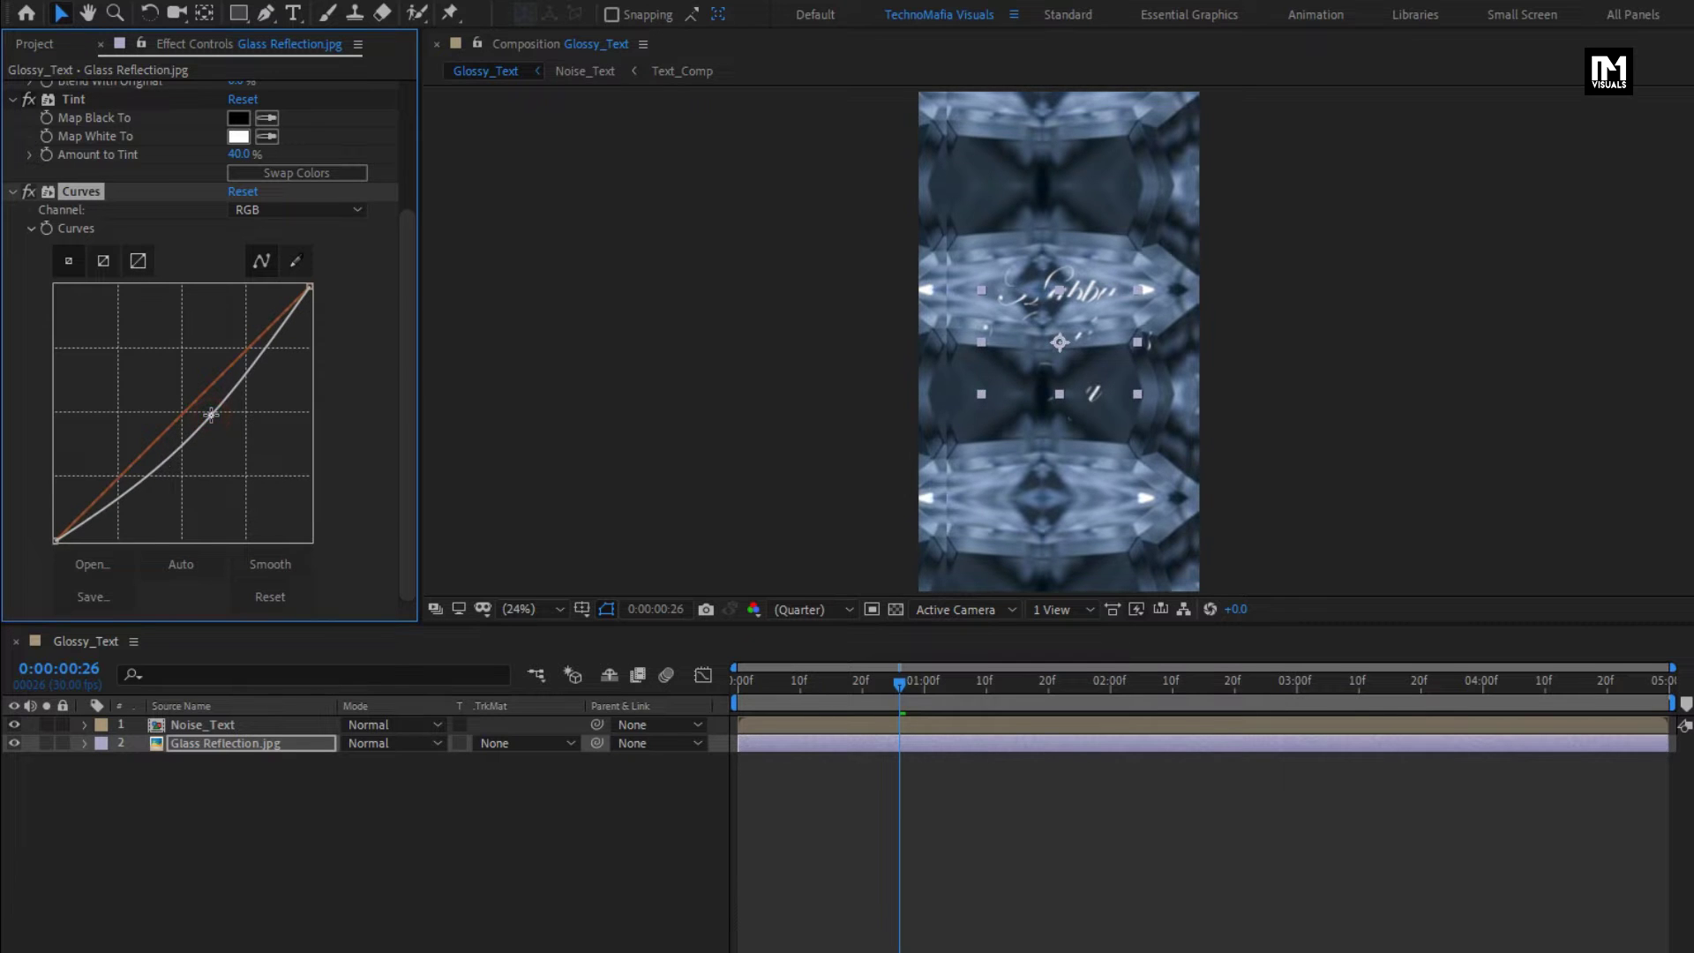
Step: Apply Fast Box Blur to Glass Reflection.jpg with a Blur Radius of 6 and 1 iteration
key("ctrl+f")
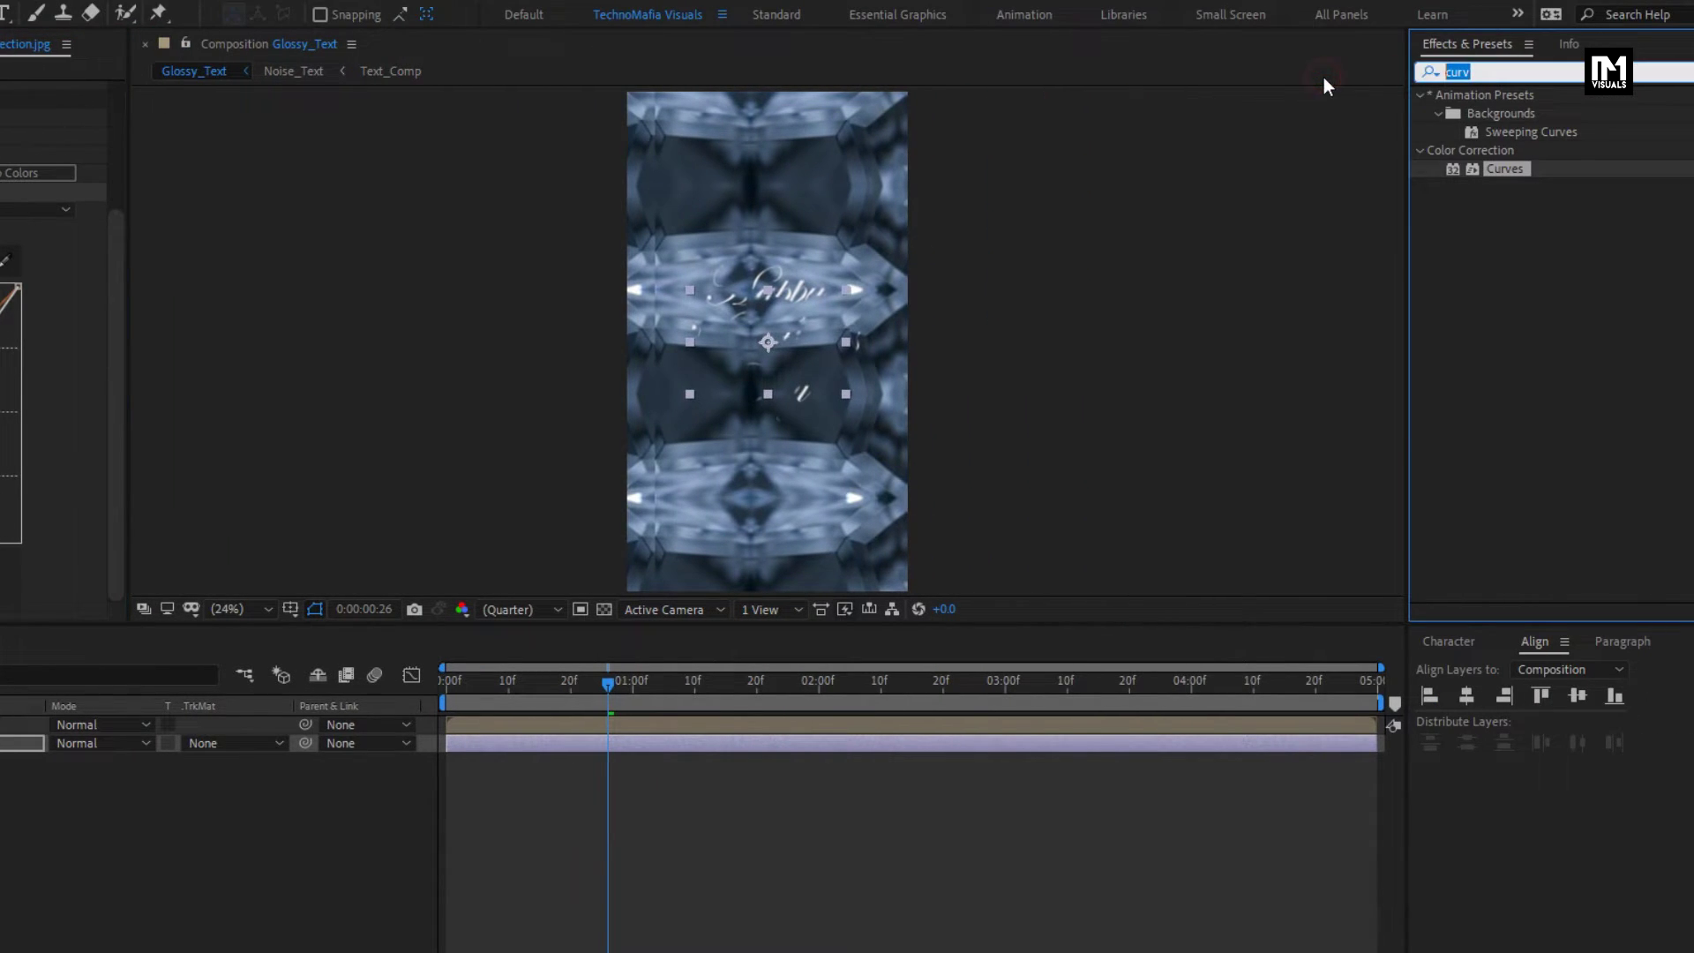
type("fast")
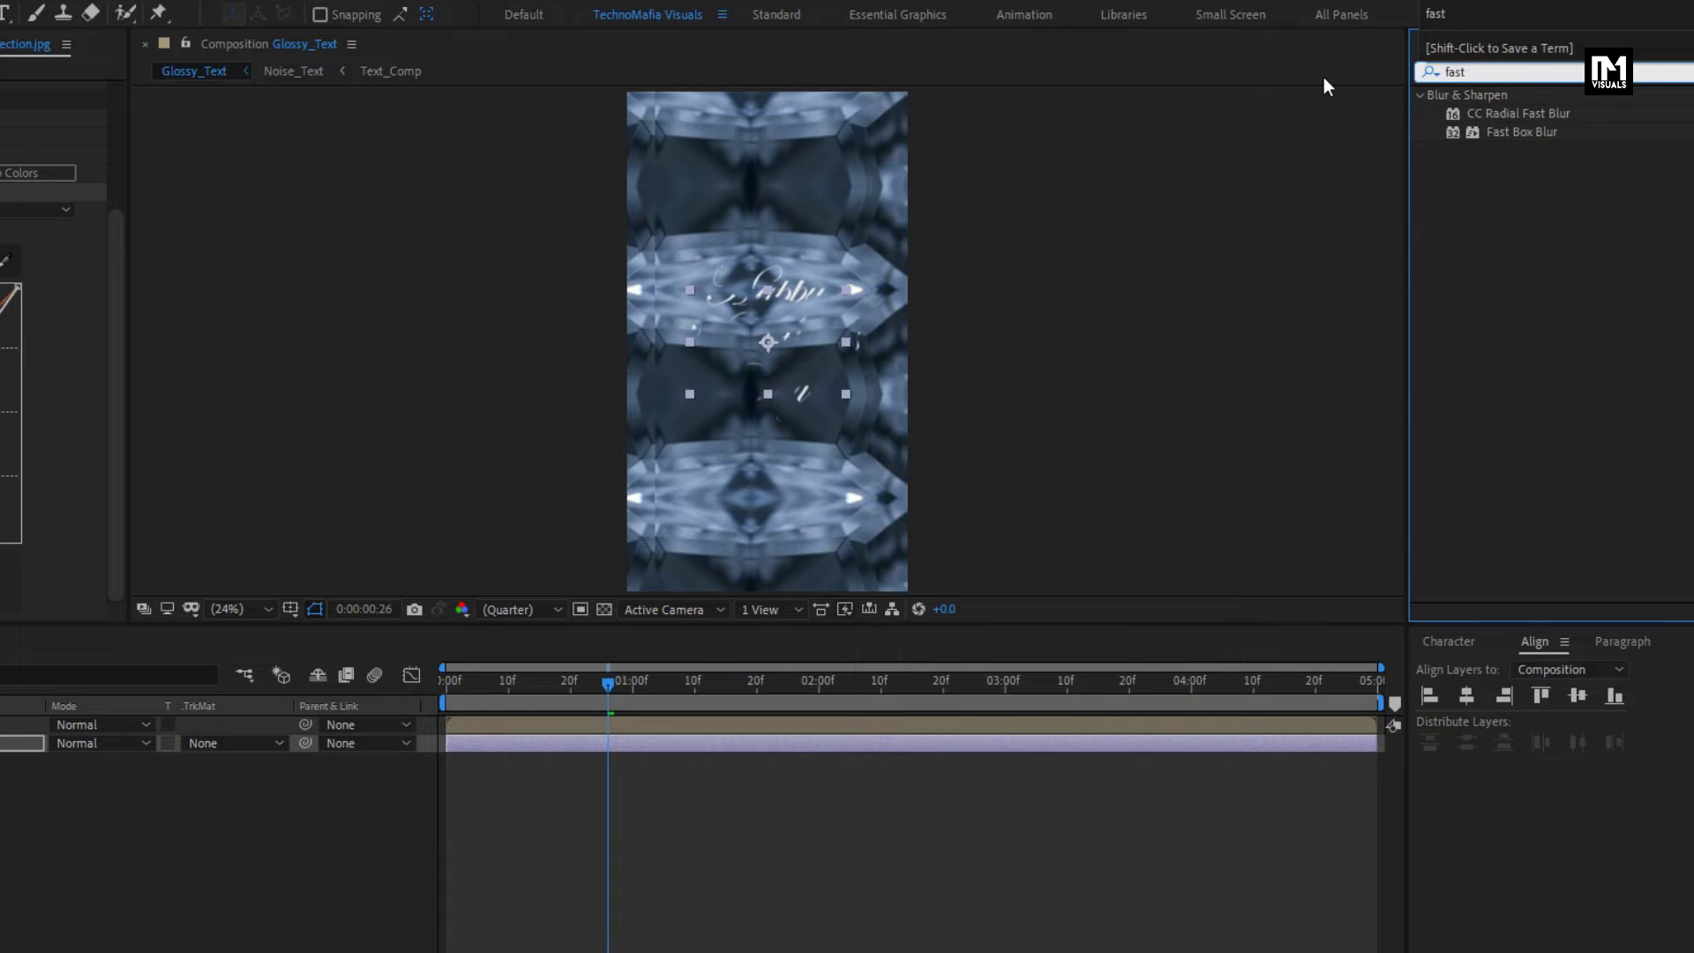
double_click(1506, 133)
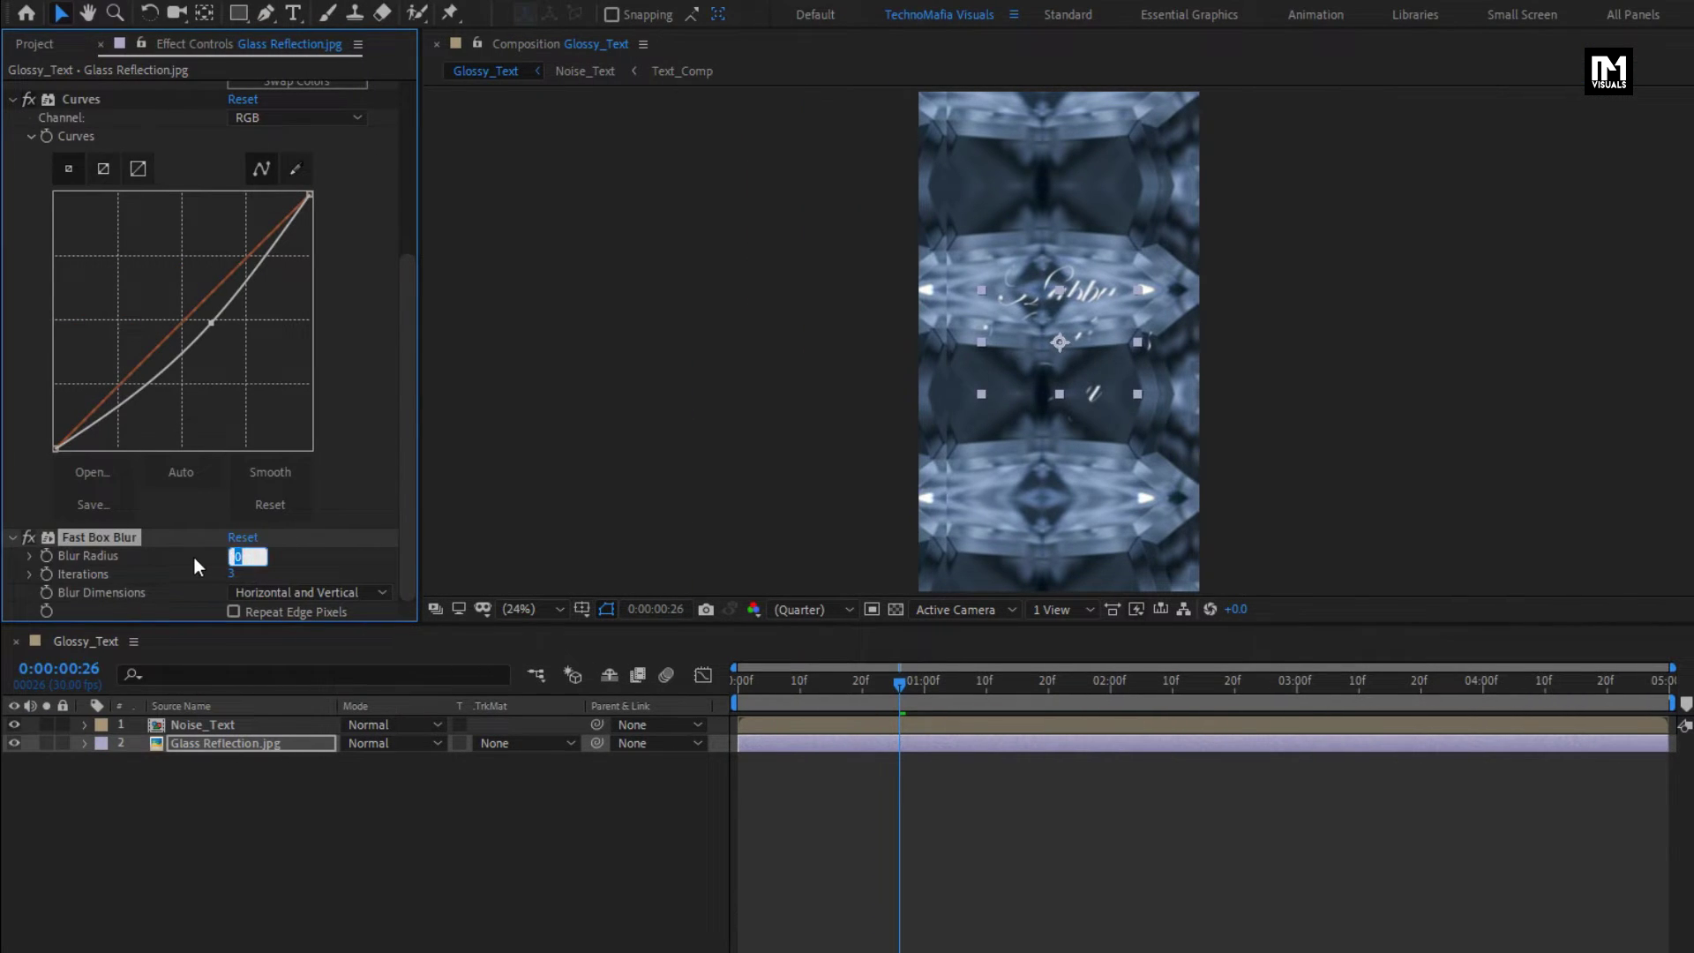
type("6")
key("Return")
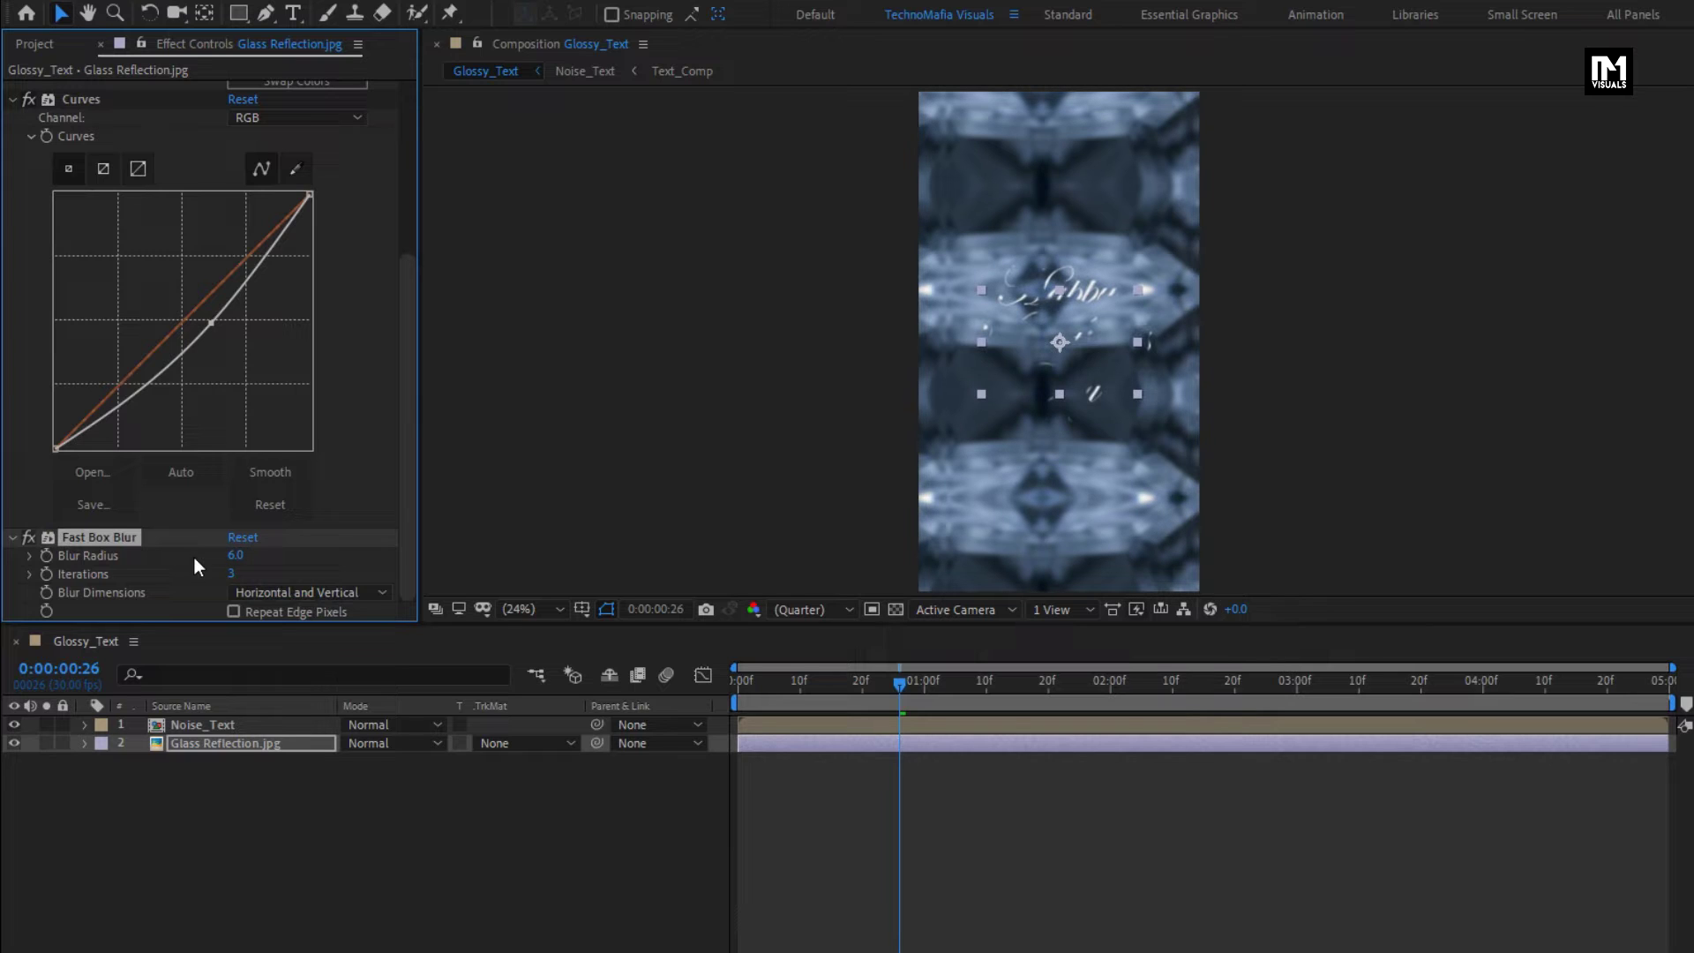
left_click(231, 575)
type("1")
key("Return")
Step: Pre-compose the Glass Reflection.jpg layer as Reflection_map, moving all attributes into the new composition
right_click(208, 744)
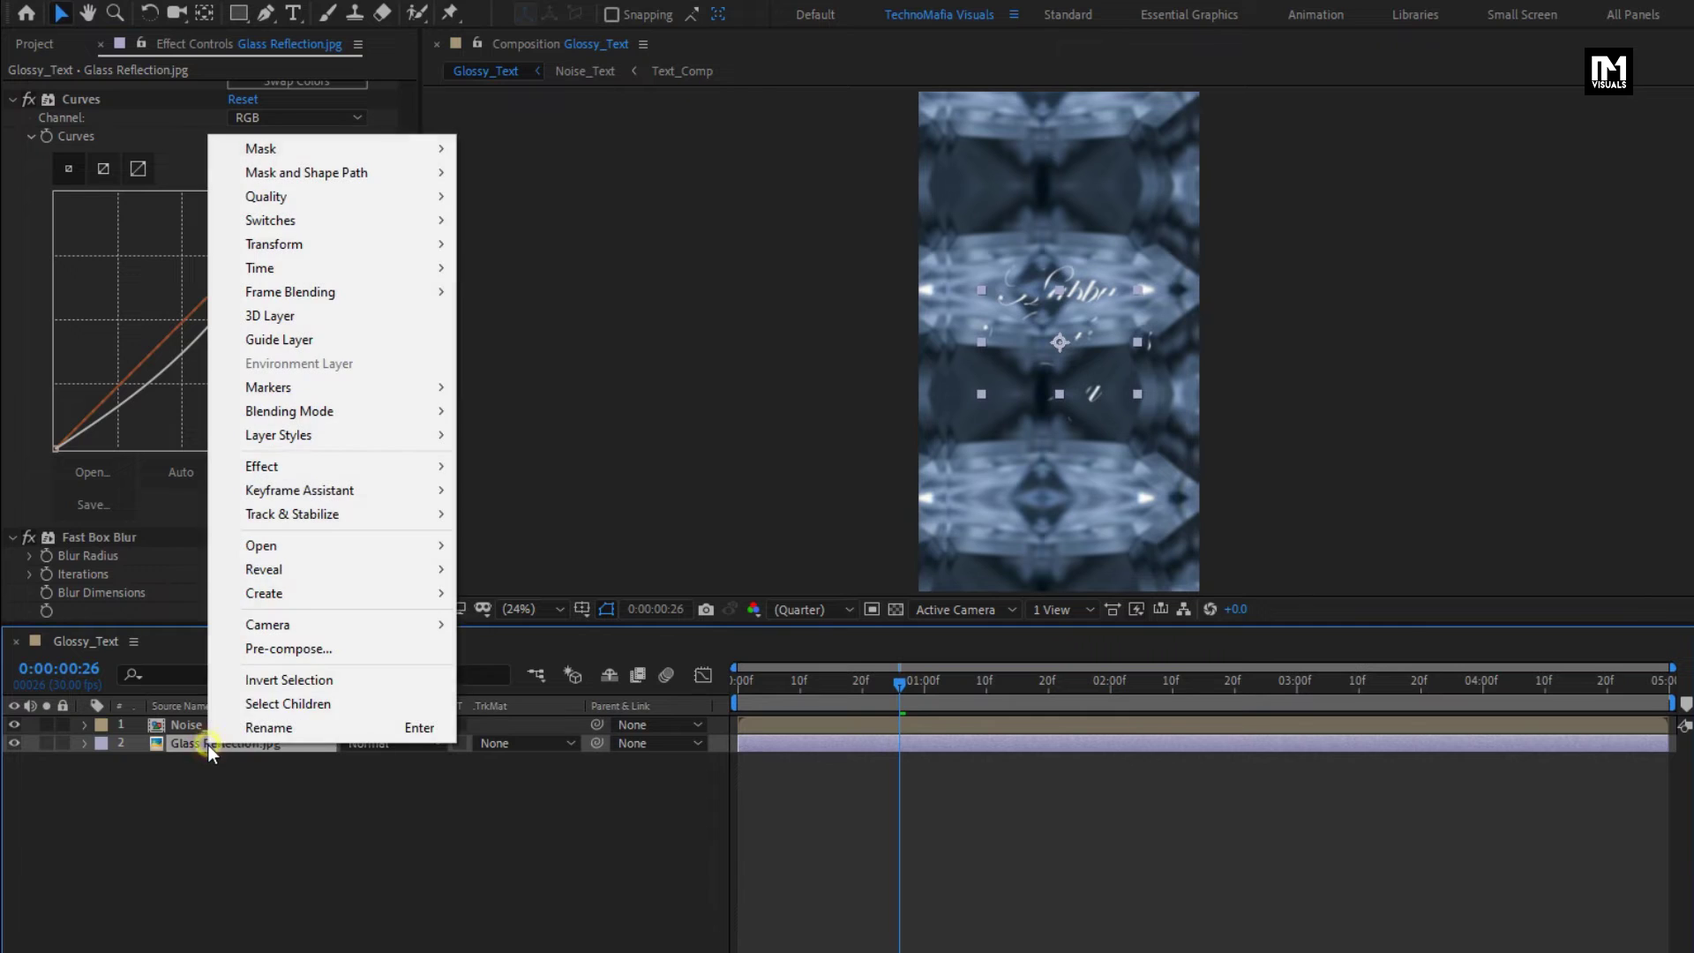
left_click(242, 650)
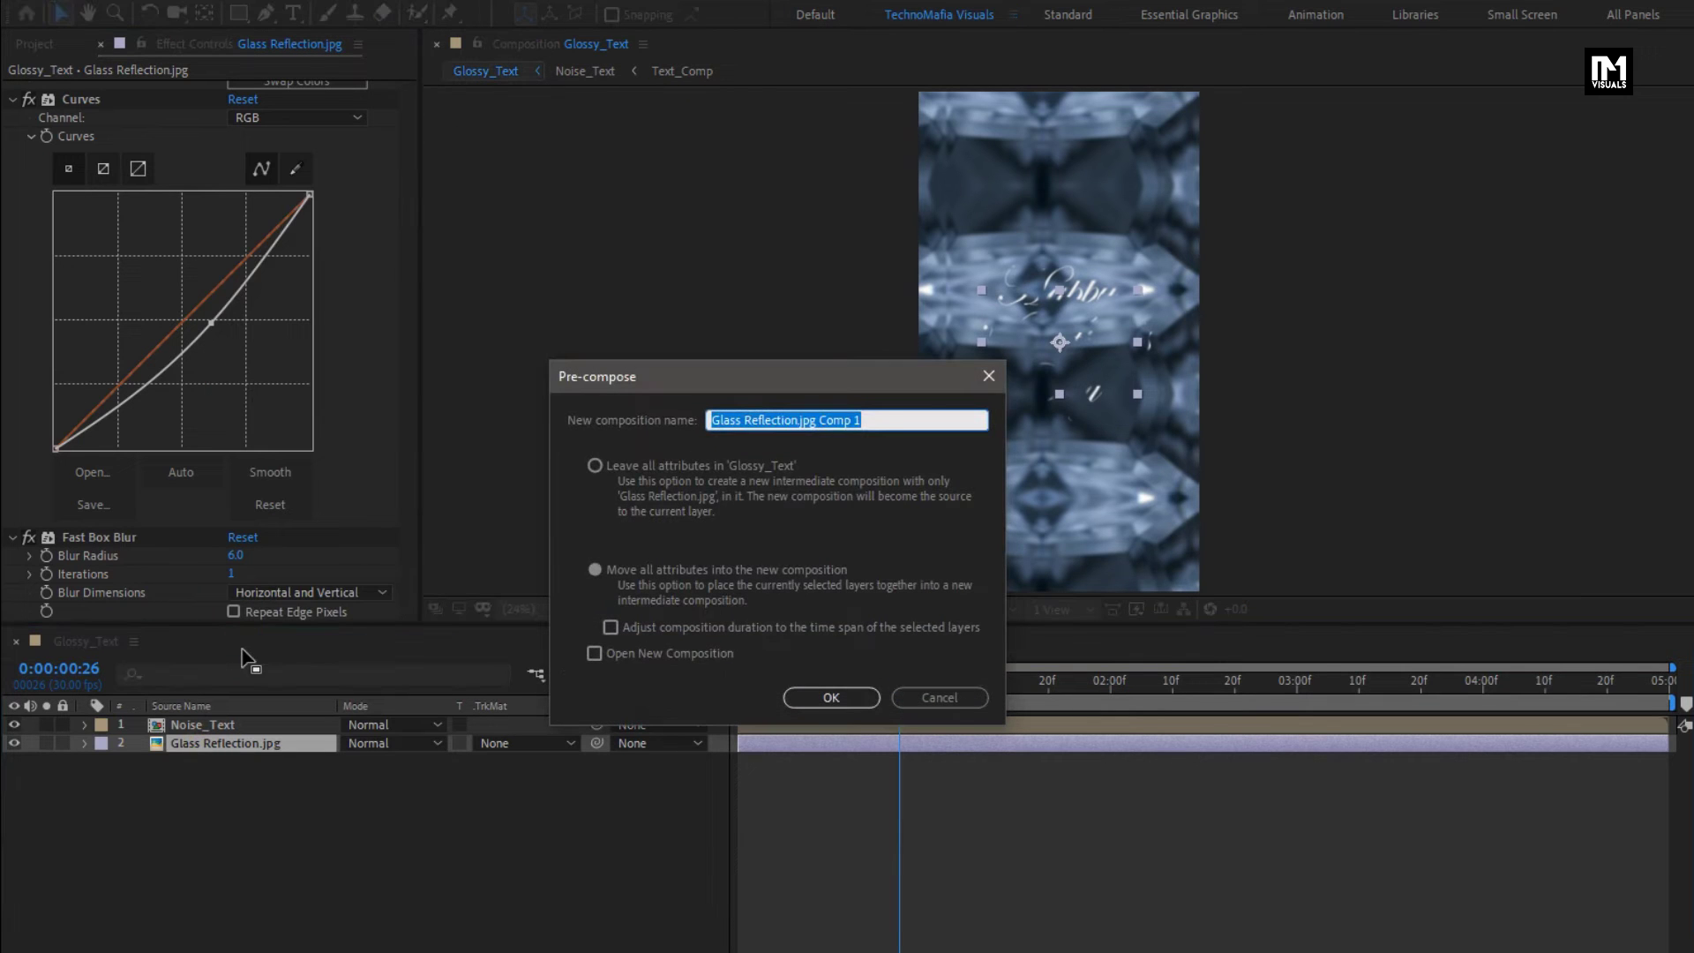
type("Reflection_map")
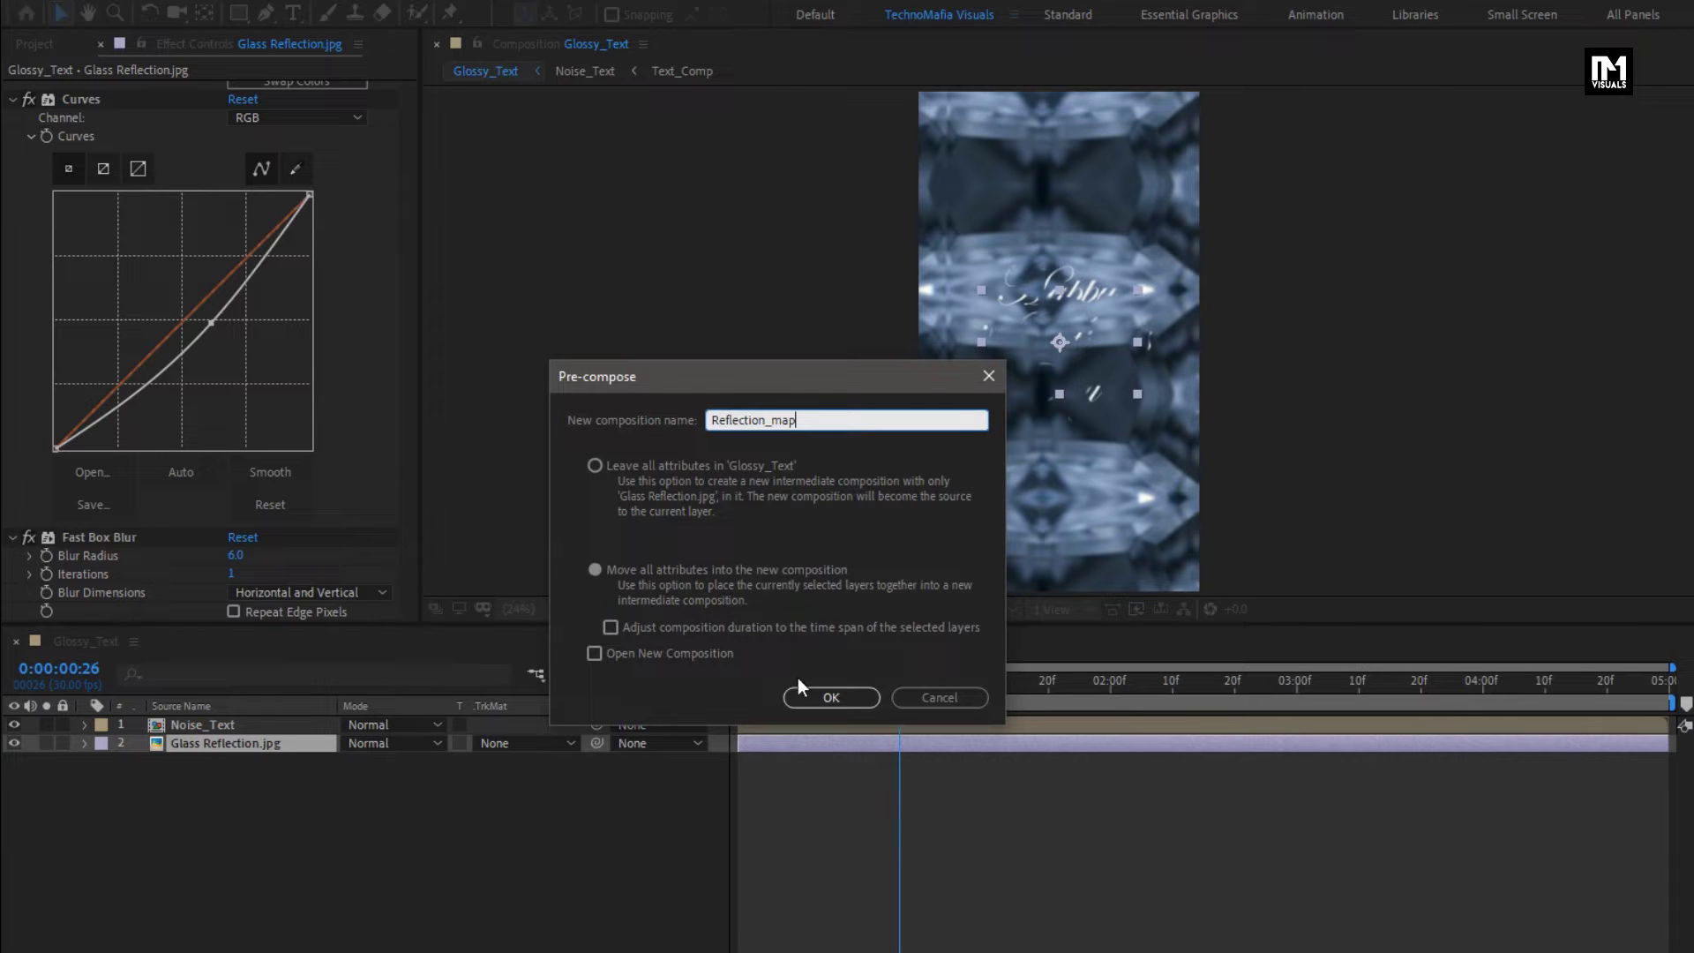
left_click(816, 700)
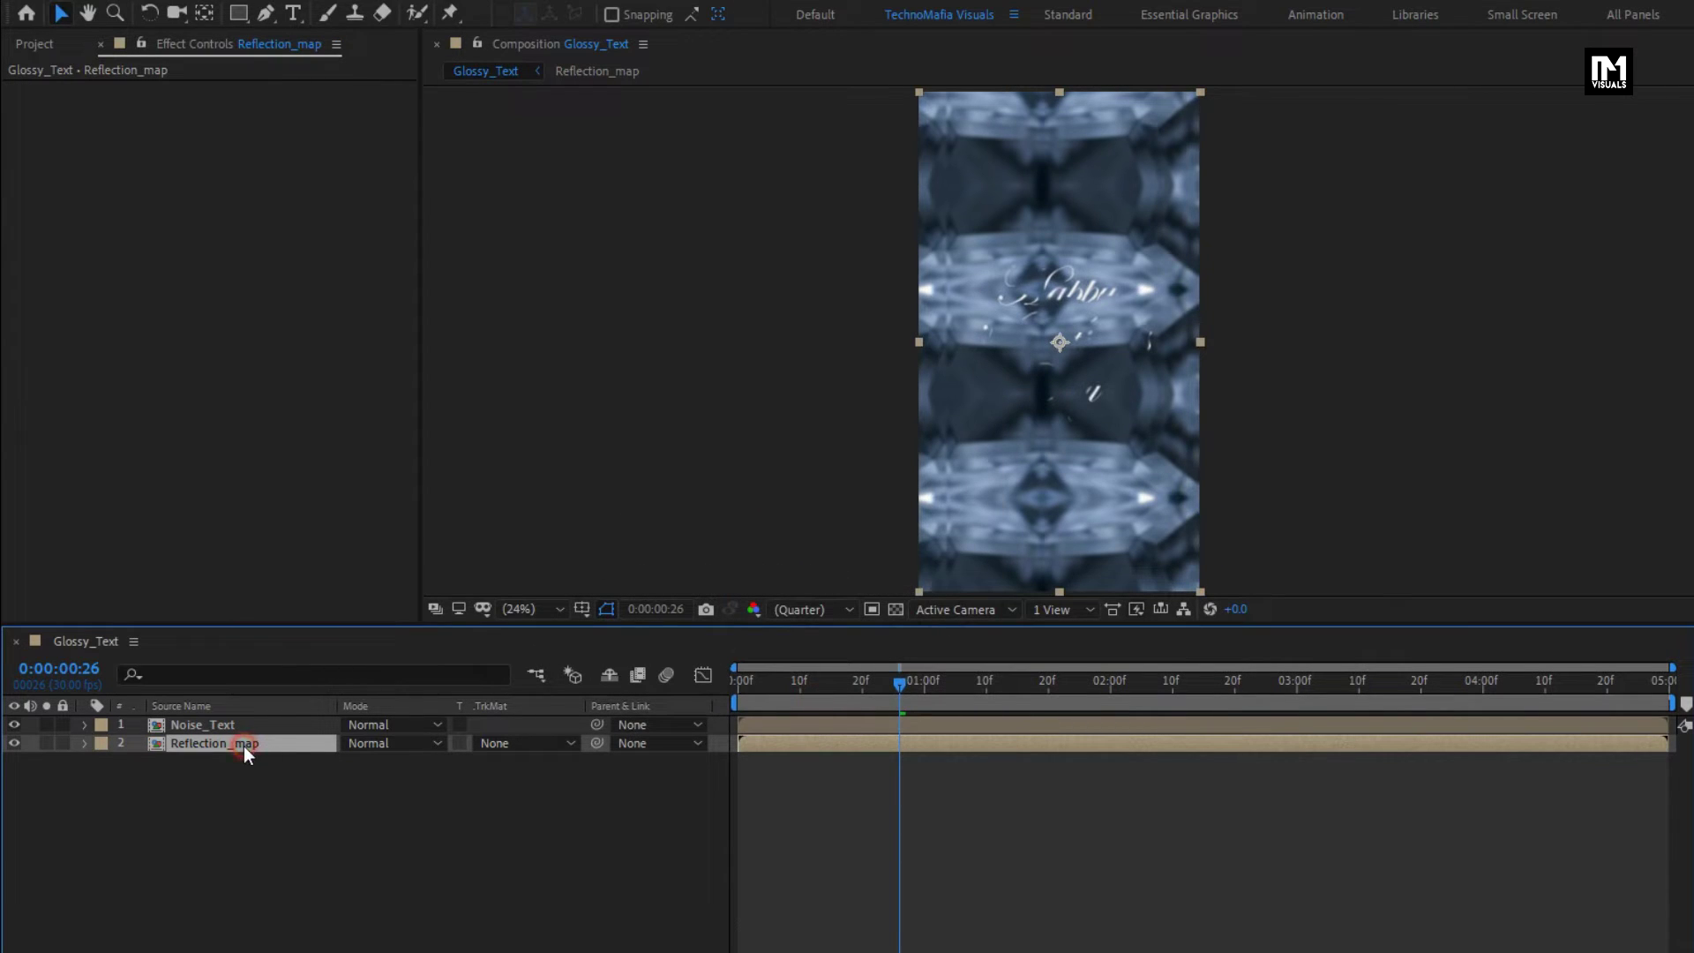
Step: Set the Reflection_map layer's track matte to Alpha Matte "Noise_Text" and go to 0:00:02:12 in the timeline
left_click(515, 751)
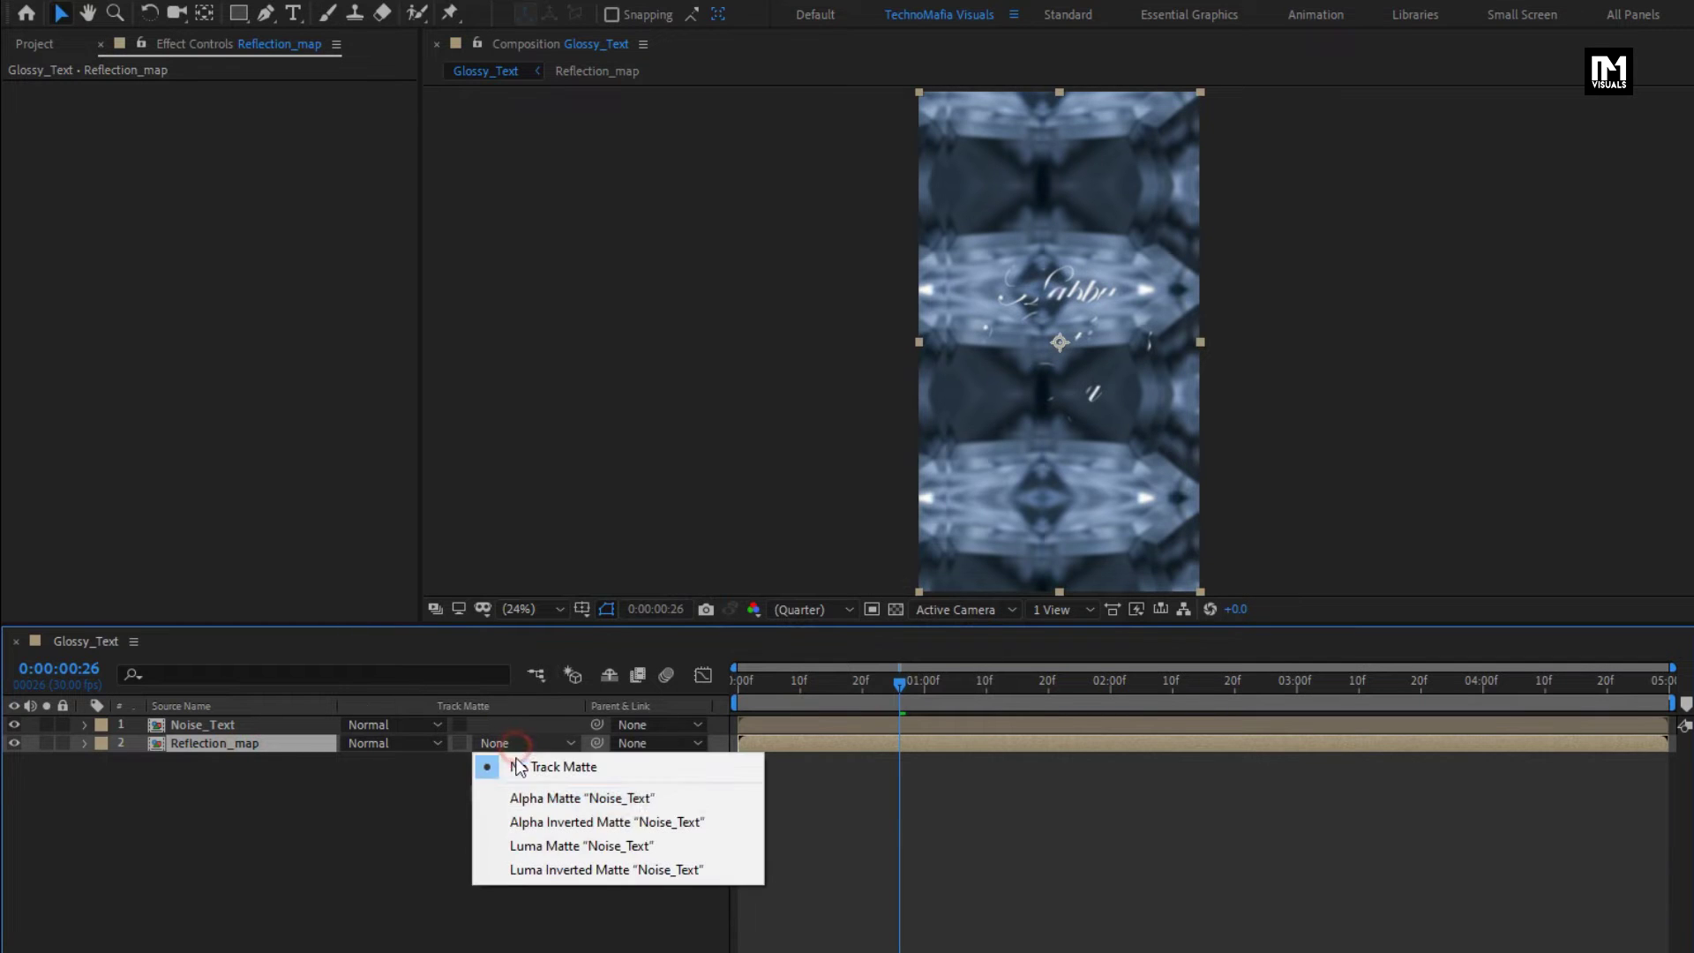
left_click(523, 795)
left_click_drag(852, 684, 1183, 685)
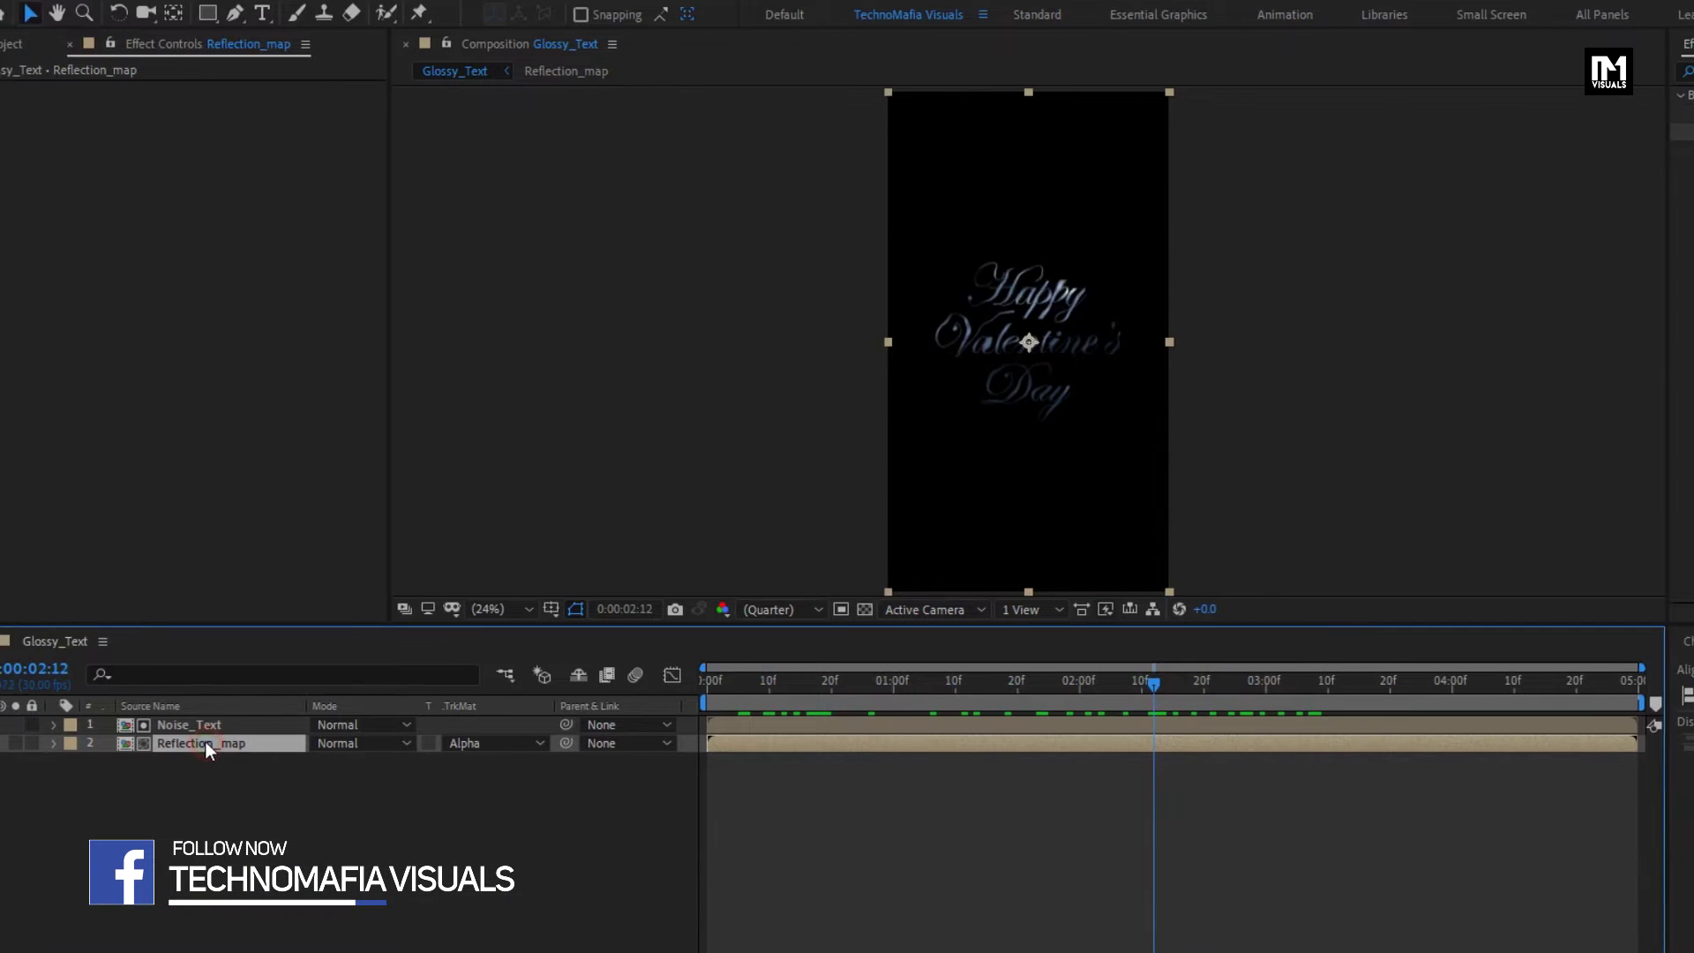
Step: Apply CC Blobbylize to Reflection_map, using Noise_Text as the Blob Layer and Alpha as the Property
left_click(1447, 71)
type("cc bl")
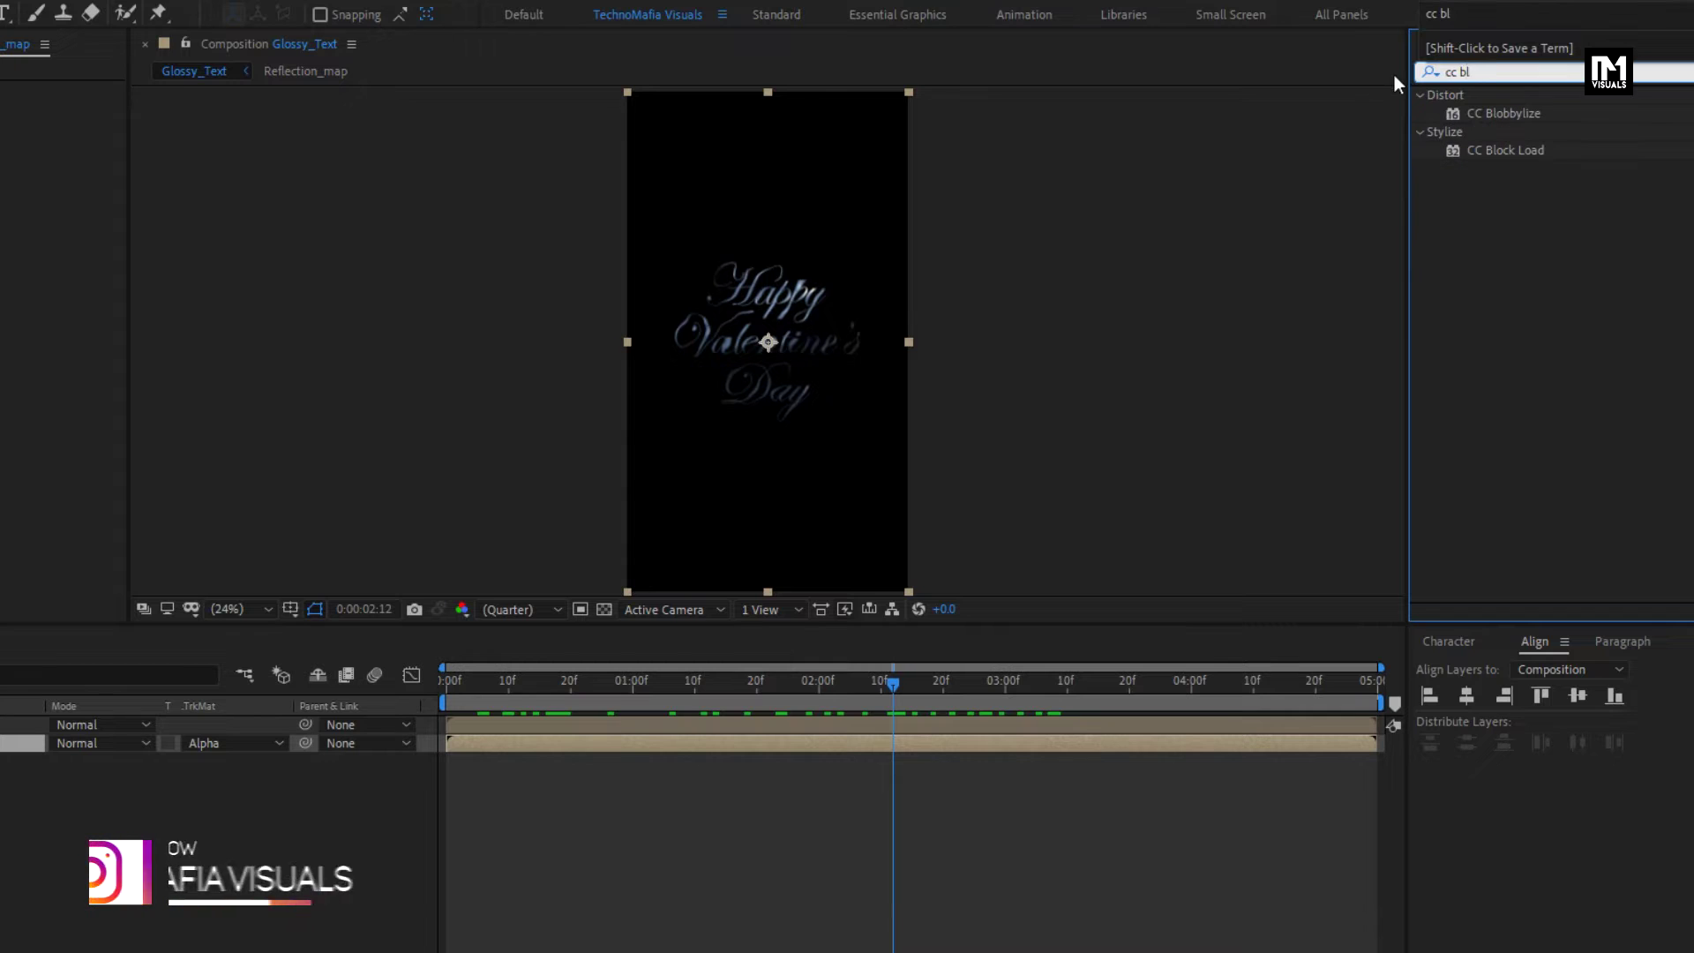
double_click(1490, 113)
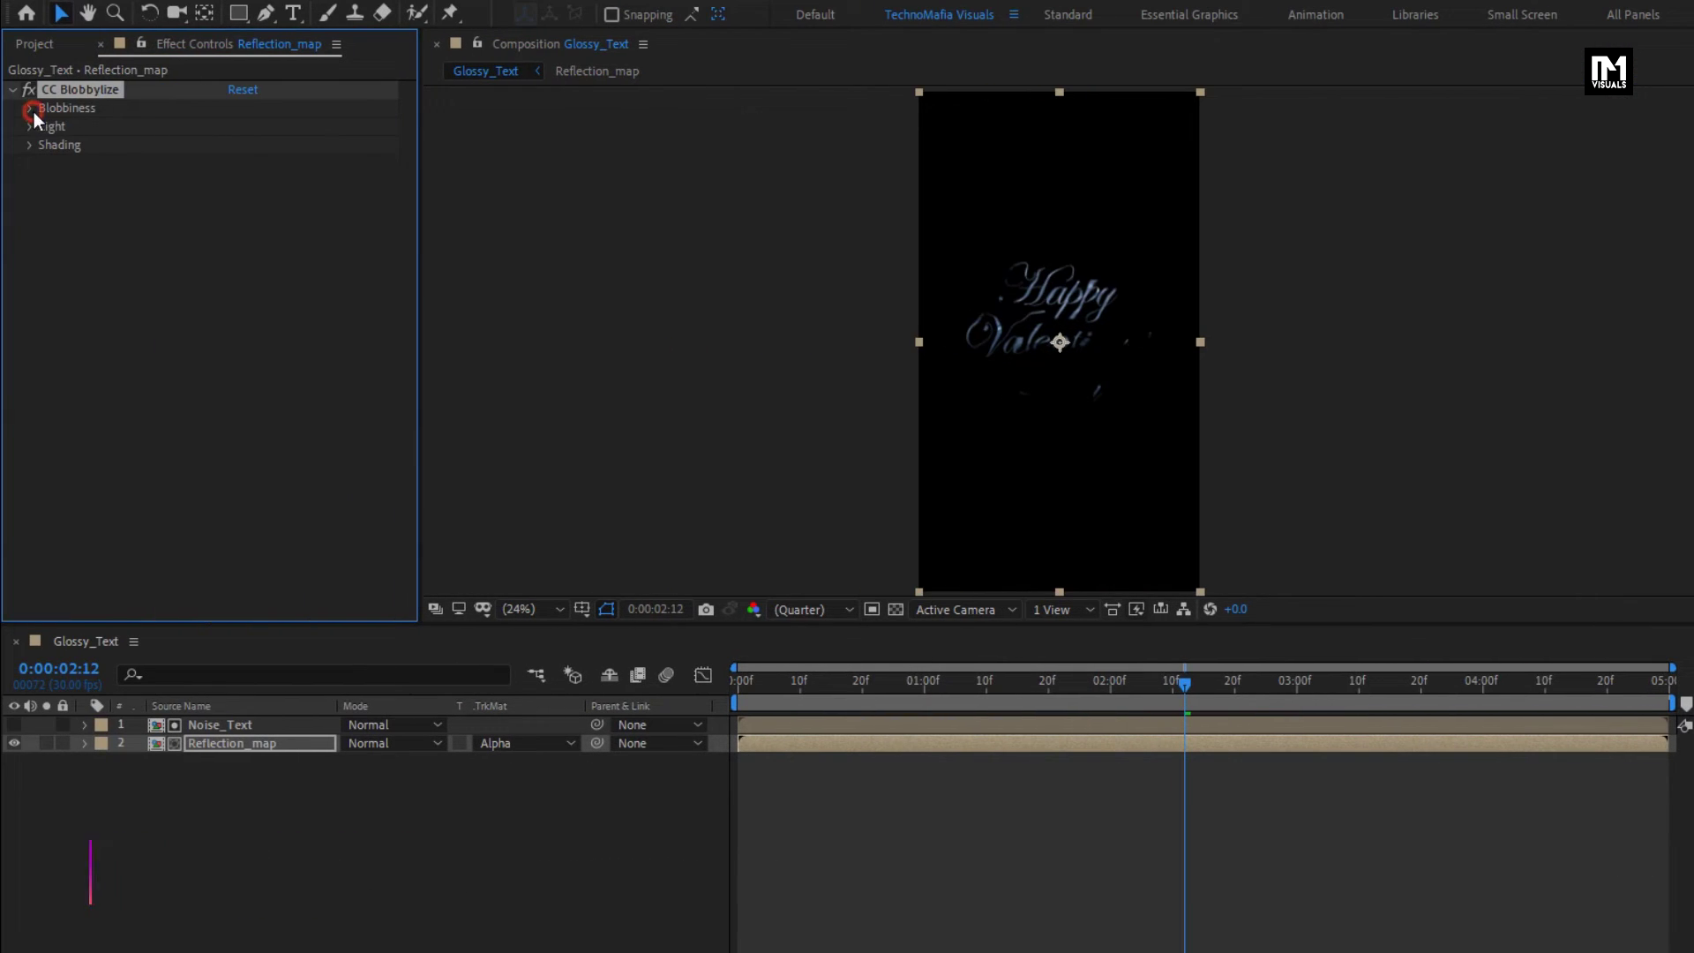
left_click(33, 112)
left_click(265, 126)
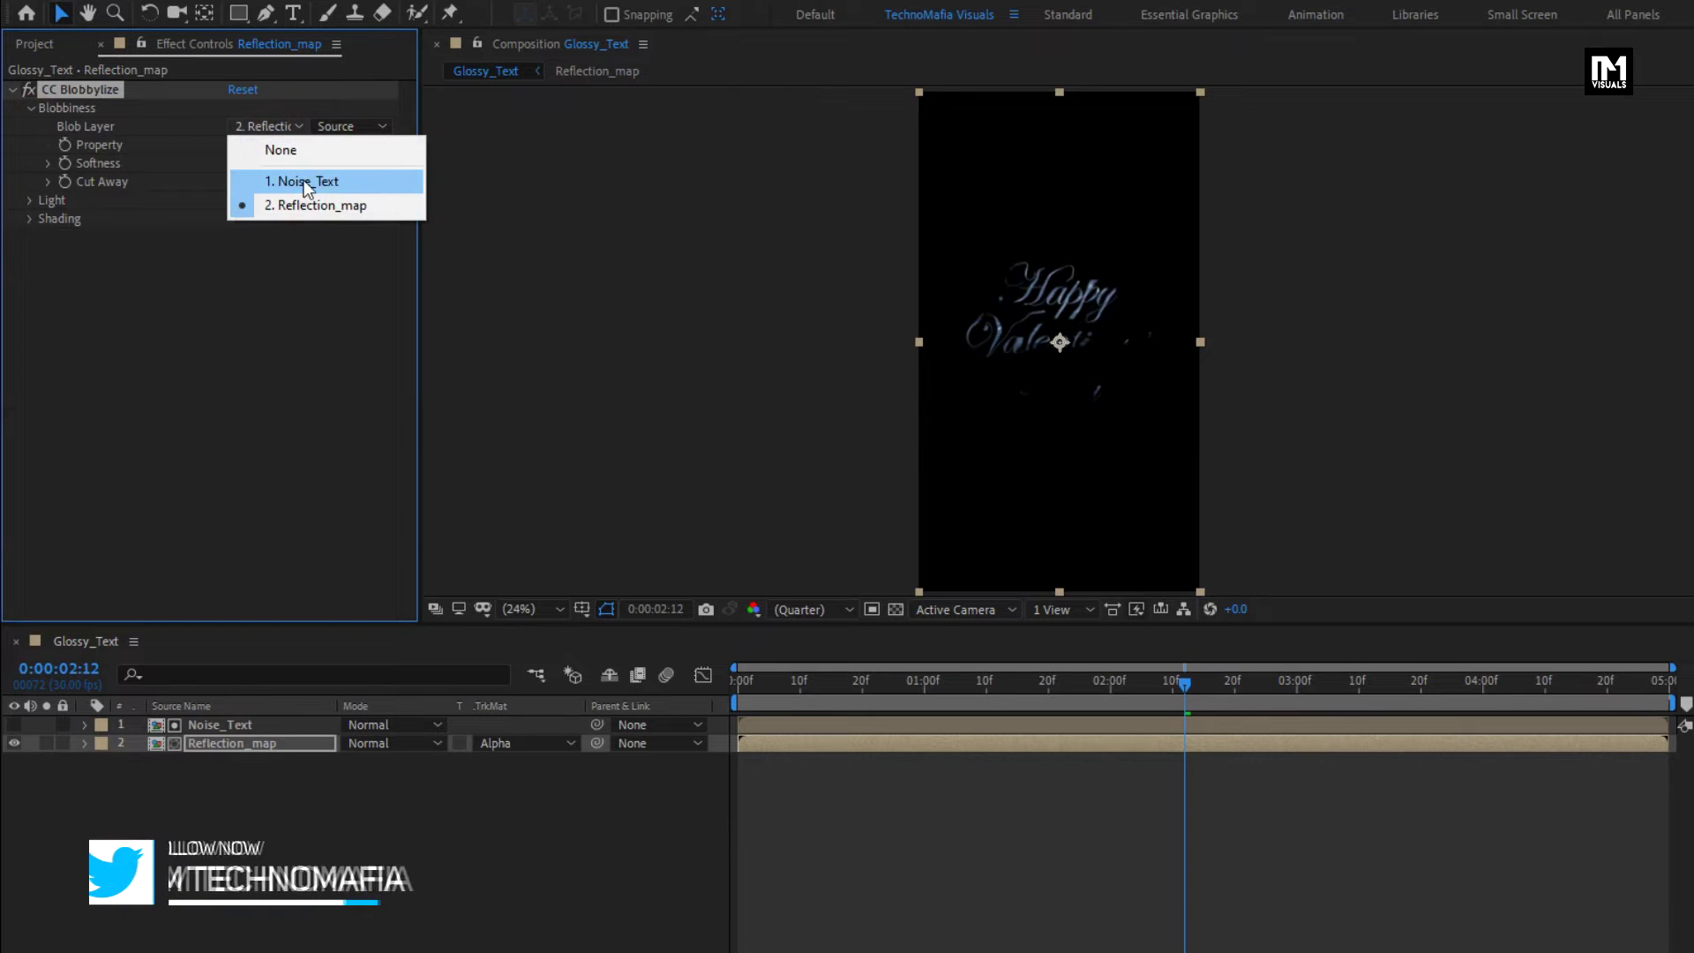
left_click(343, 184)
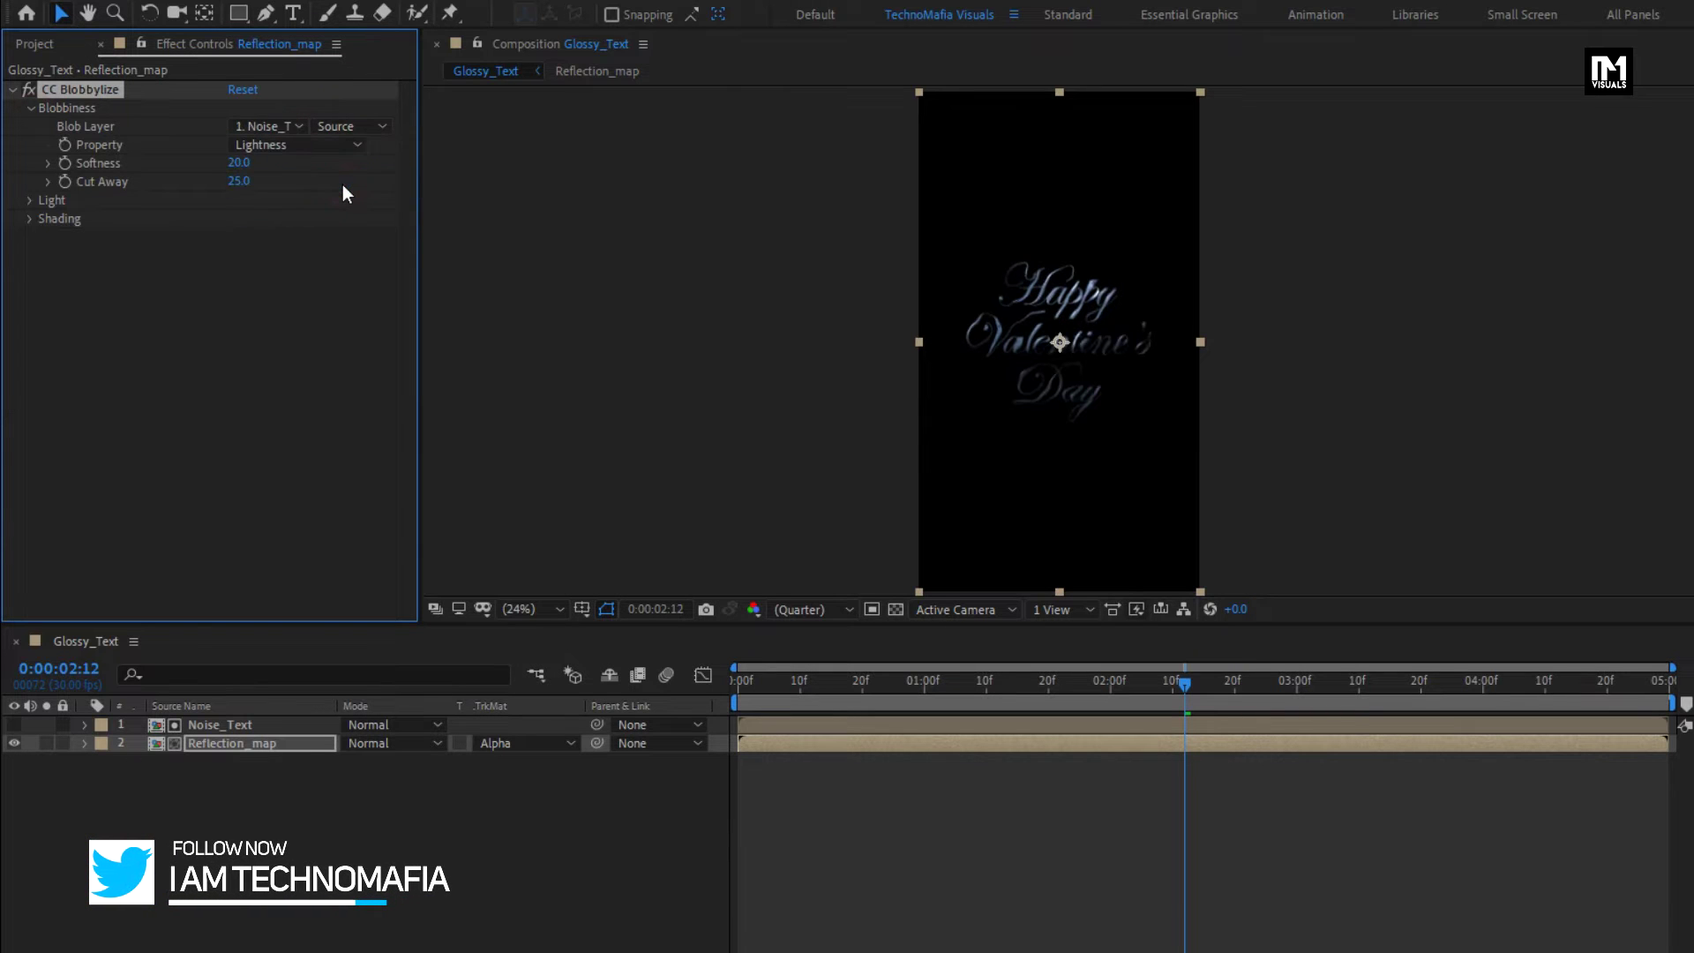
left_click(281, 152)
left_click(285, 237)
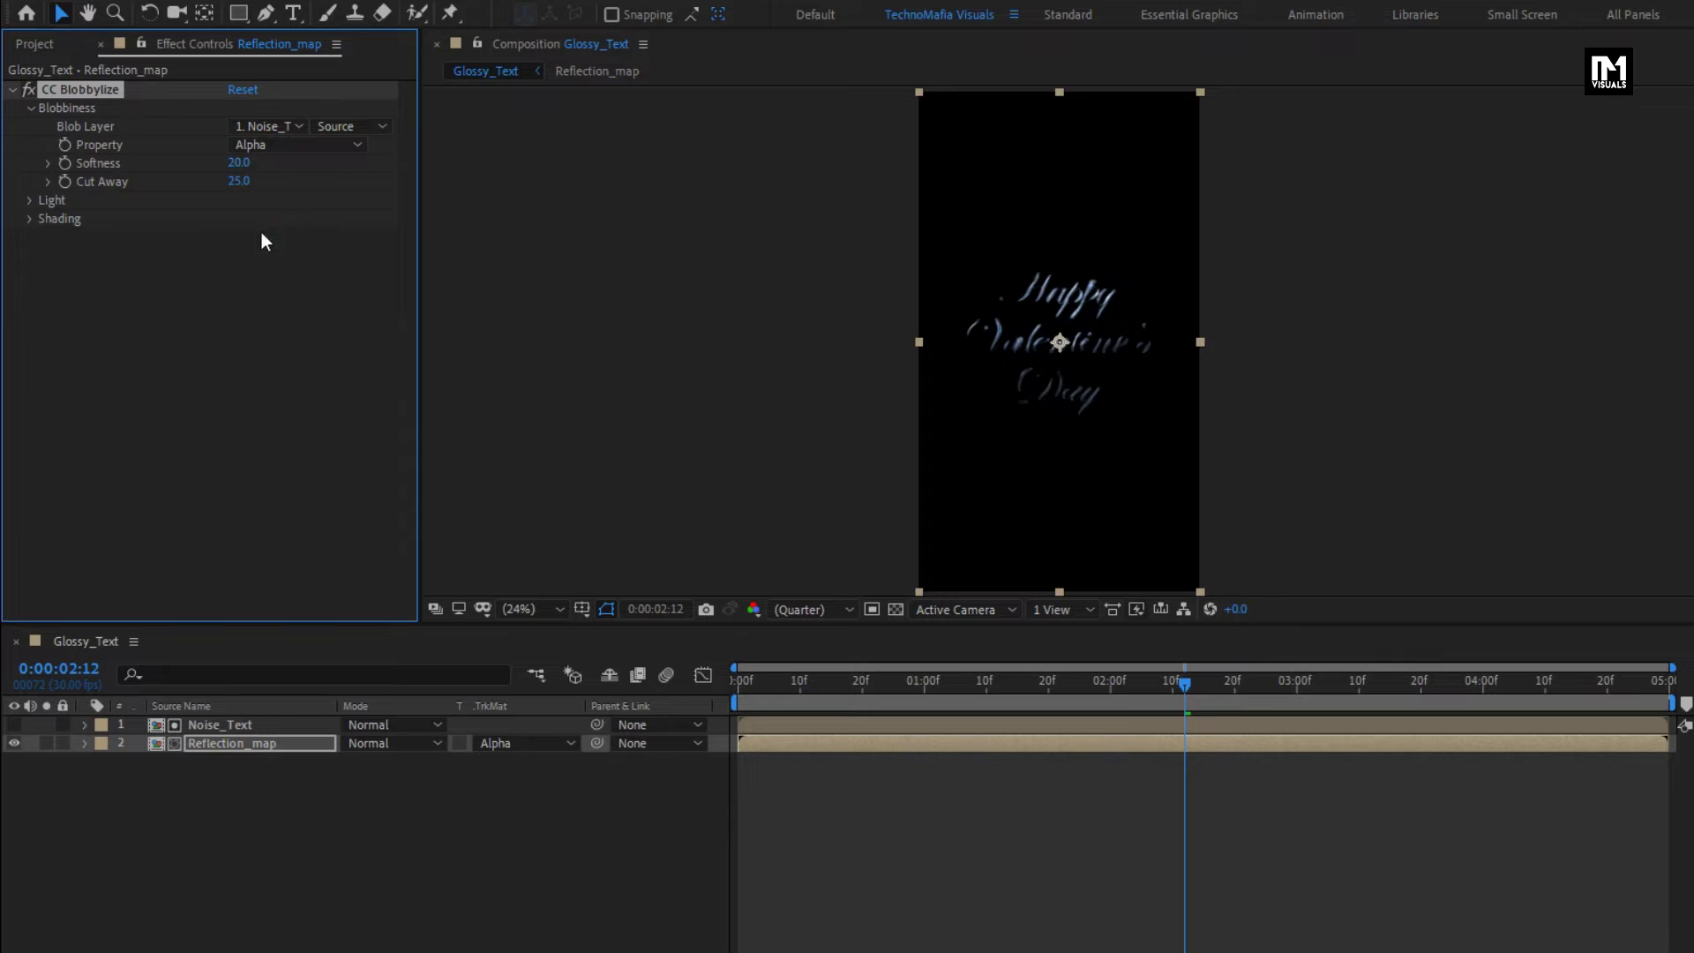
Step: Set the CC Blobbylize Softness to 9 and Cut Away to 5
left_click(235, 164)
type("9")
left_click(233, 183)
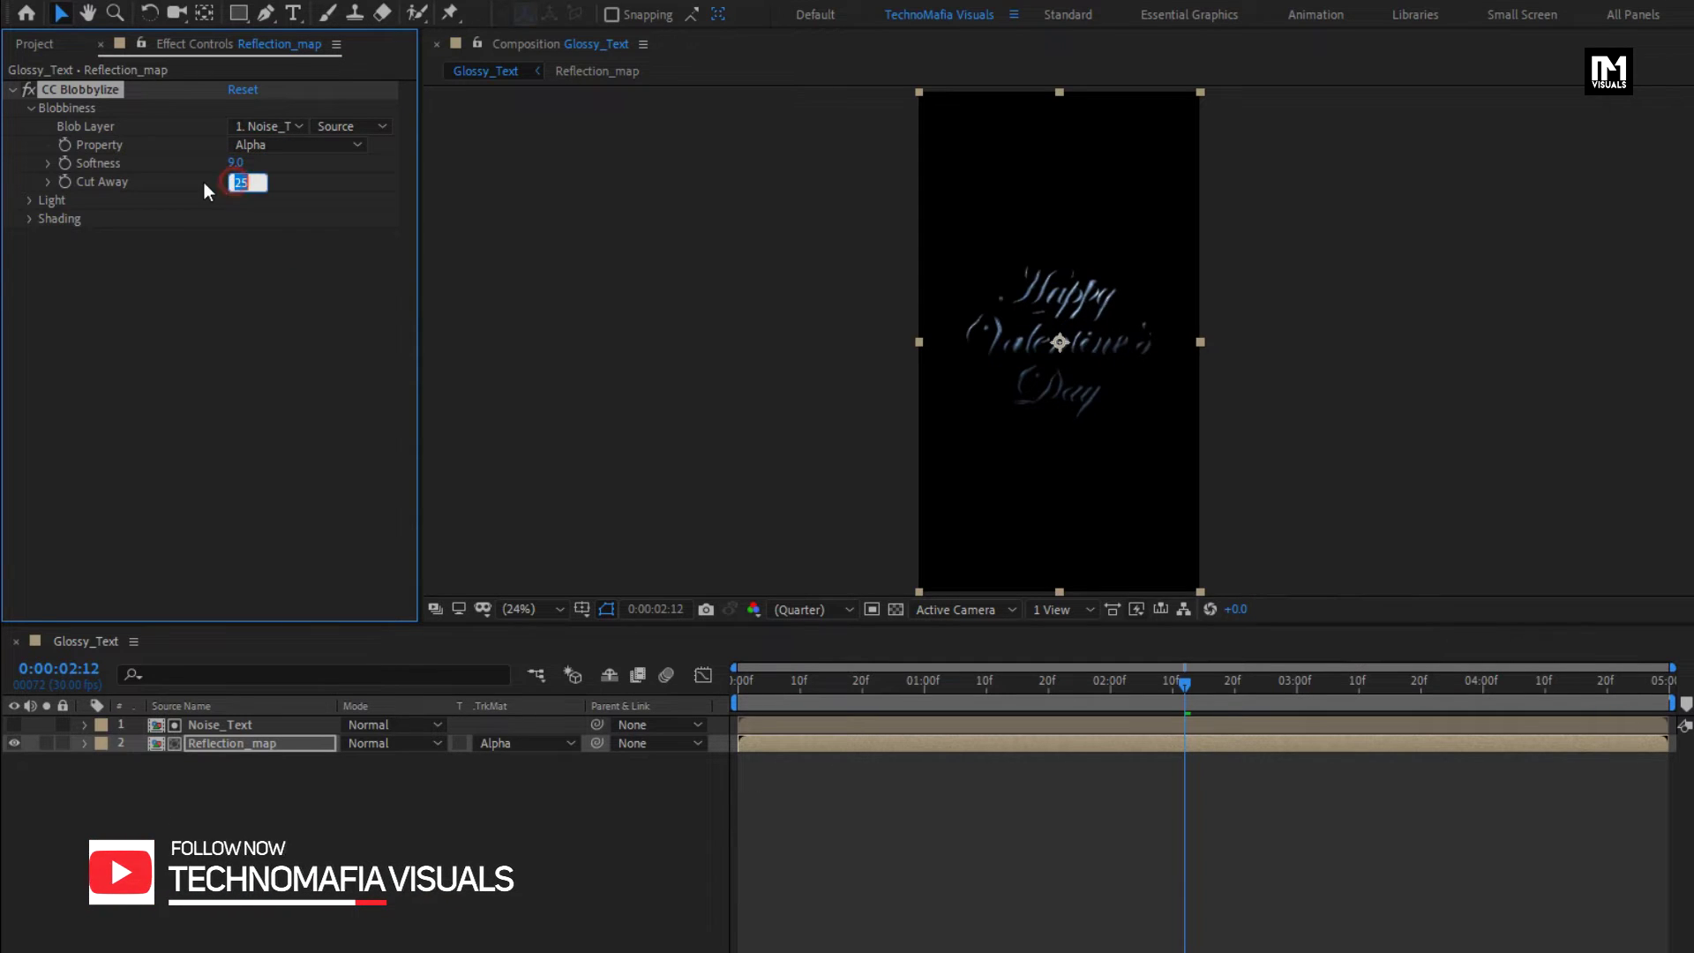
type("5")
key("Return")
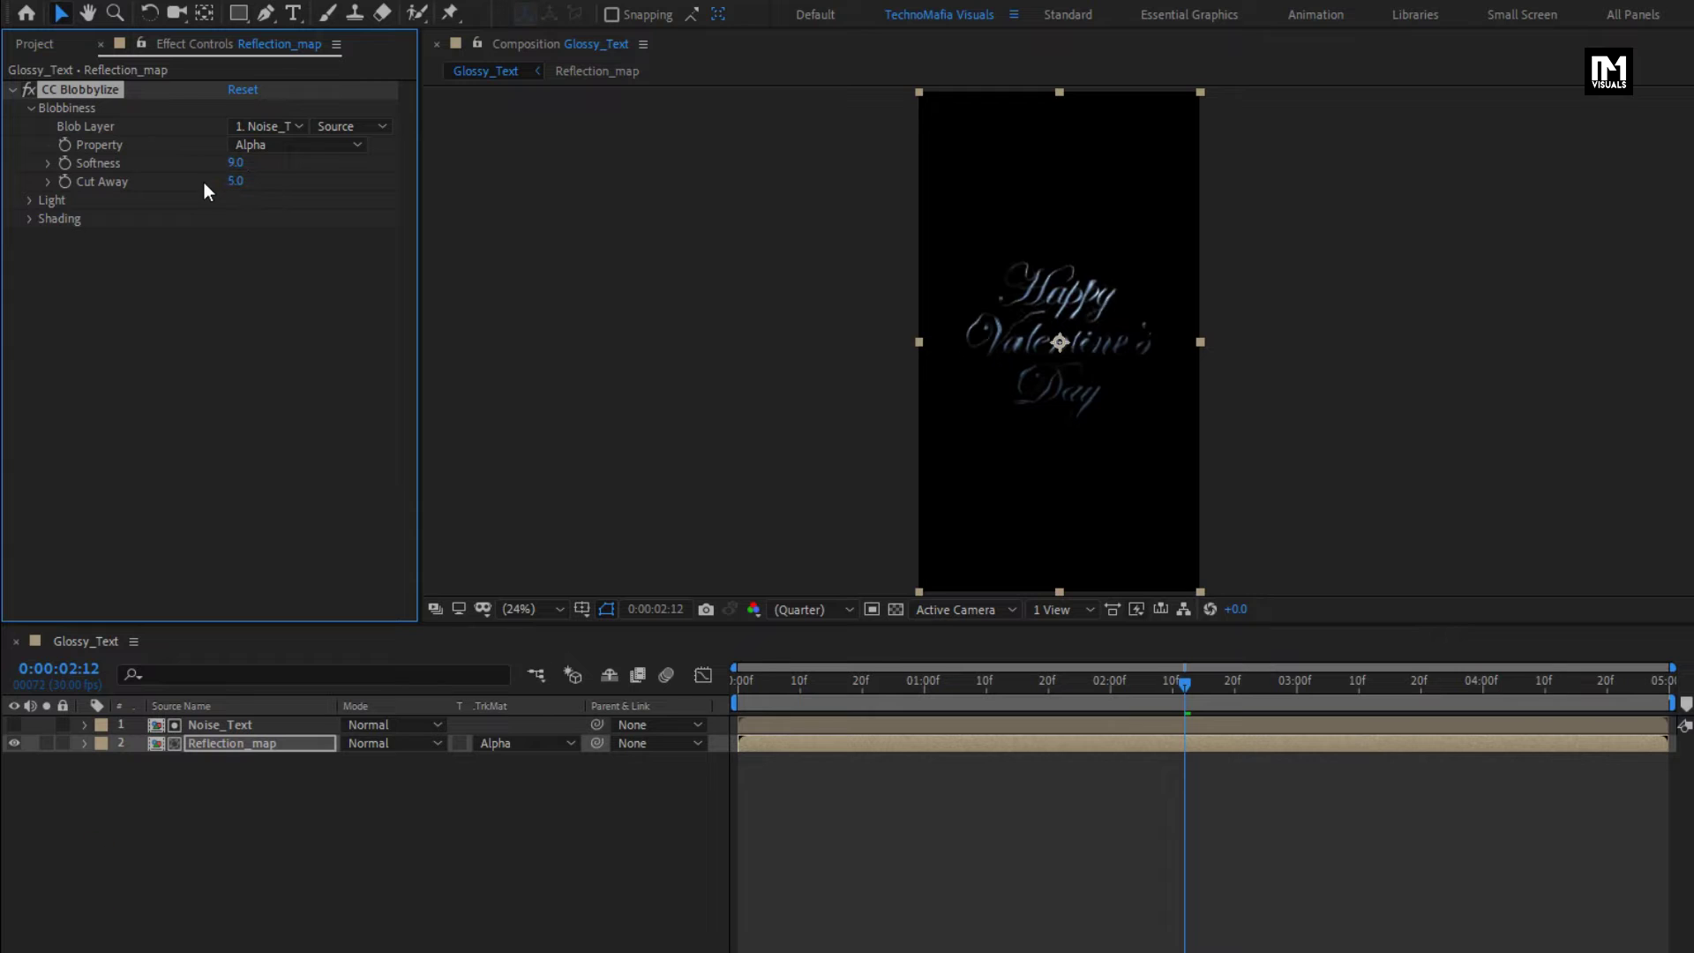
Step: Switch the CC Blobbylize Light Type to Point Light and move the light to about 295, 1013 near the text
left_click(30, 200)
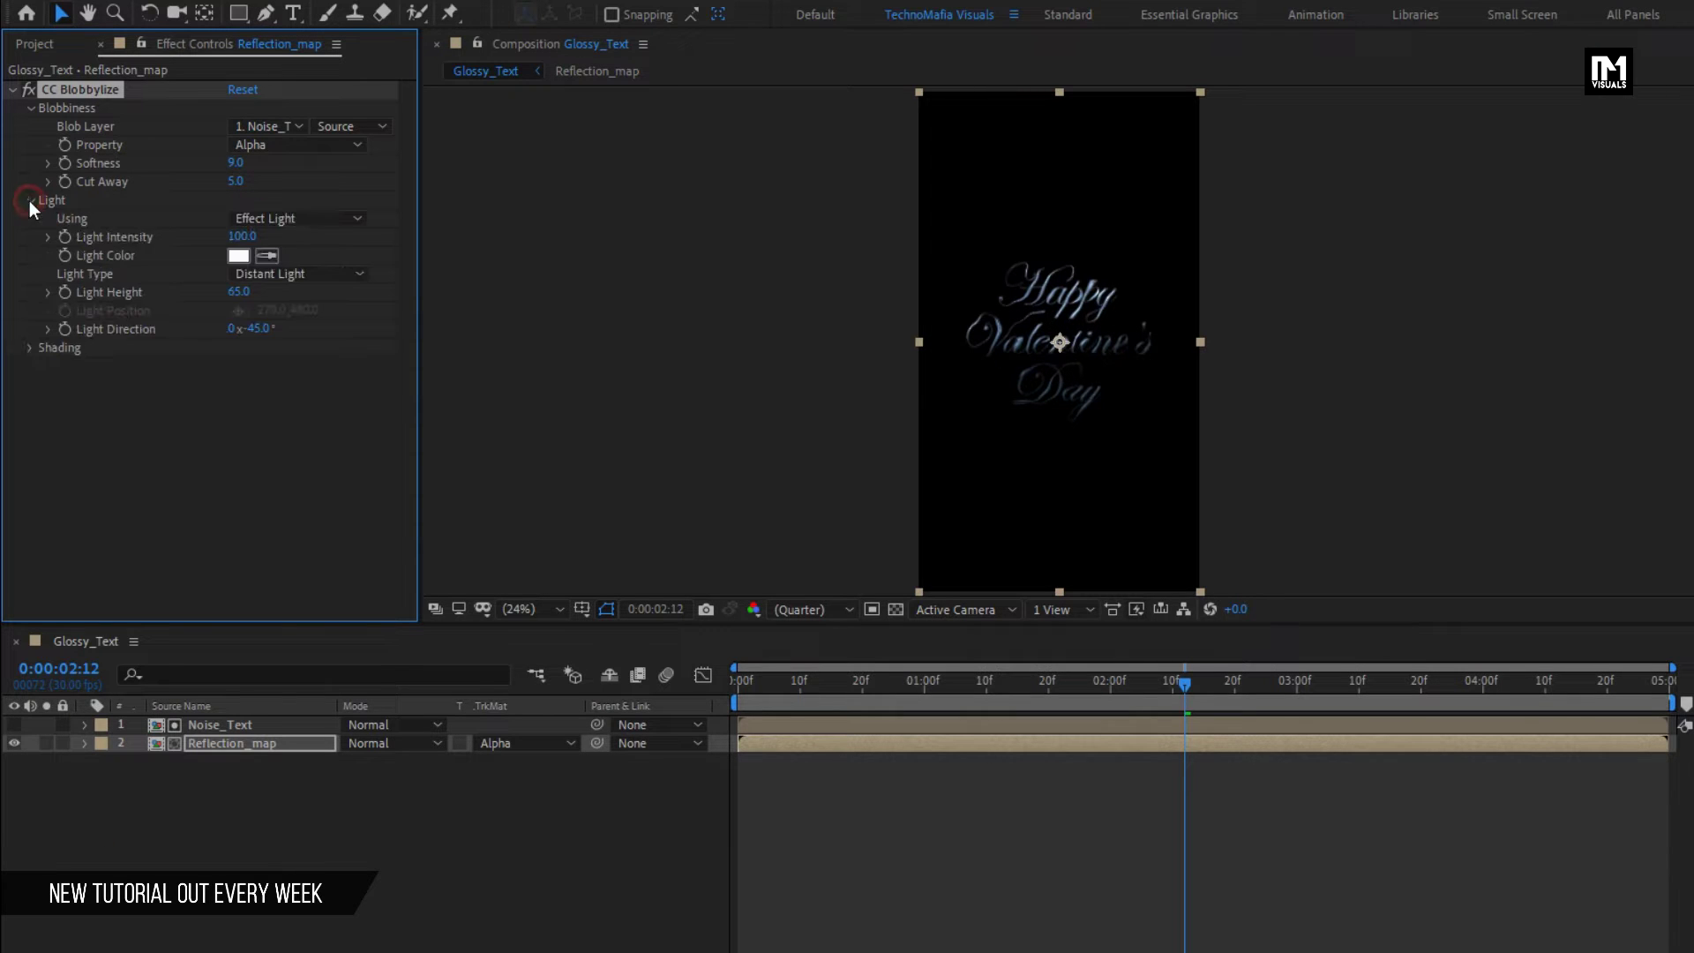
left_click(289, 275)
left_click(292, 321)
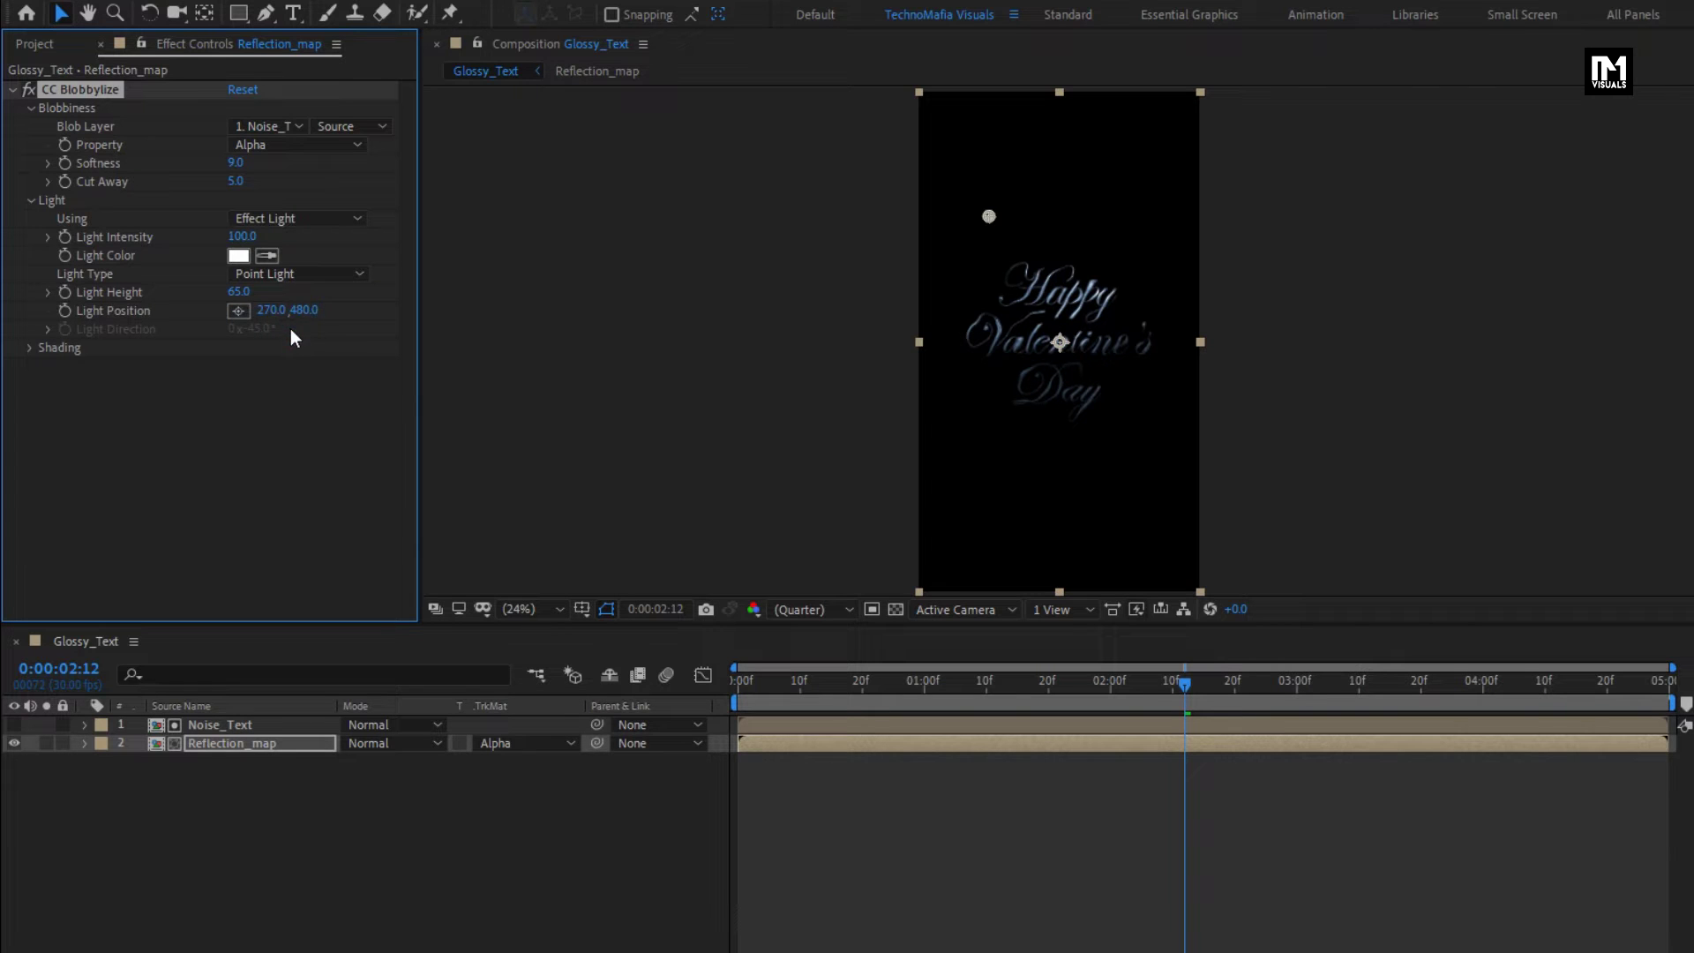
left_click_drag(988, 217, 1025, 304)
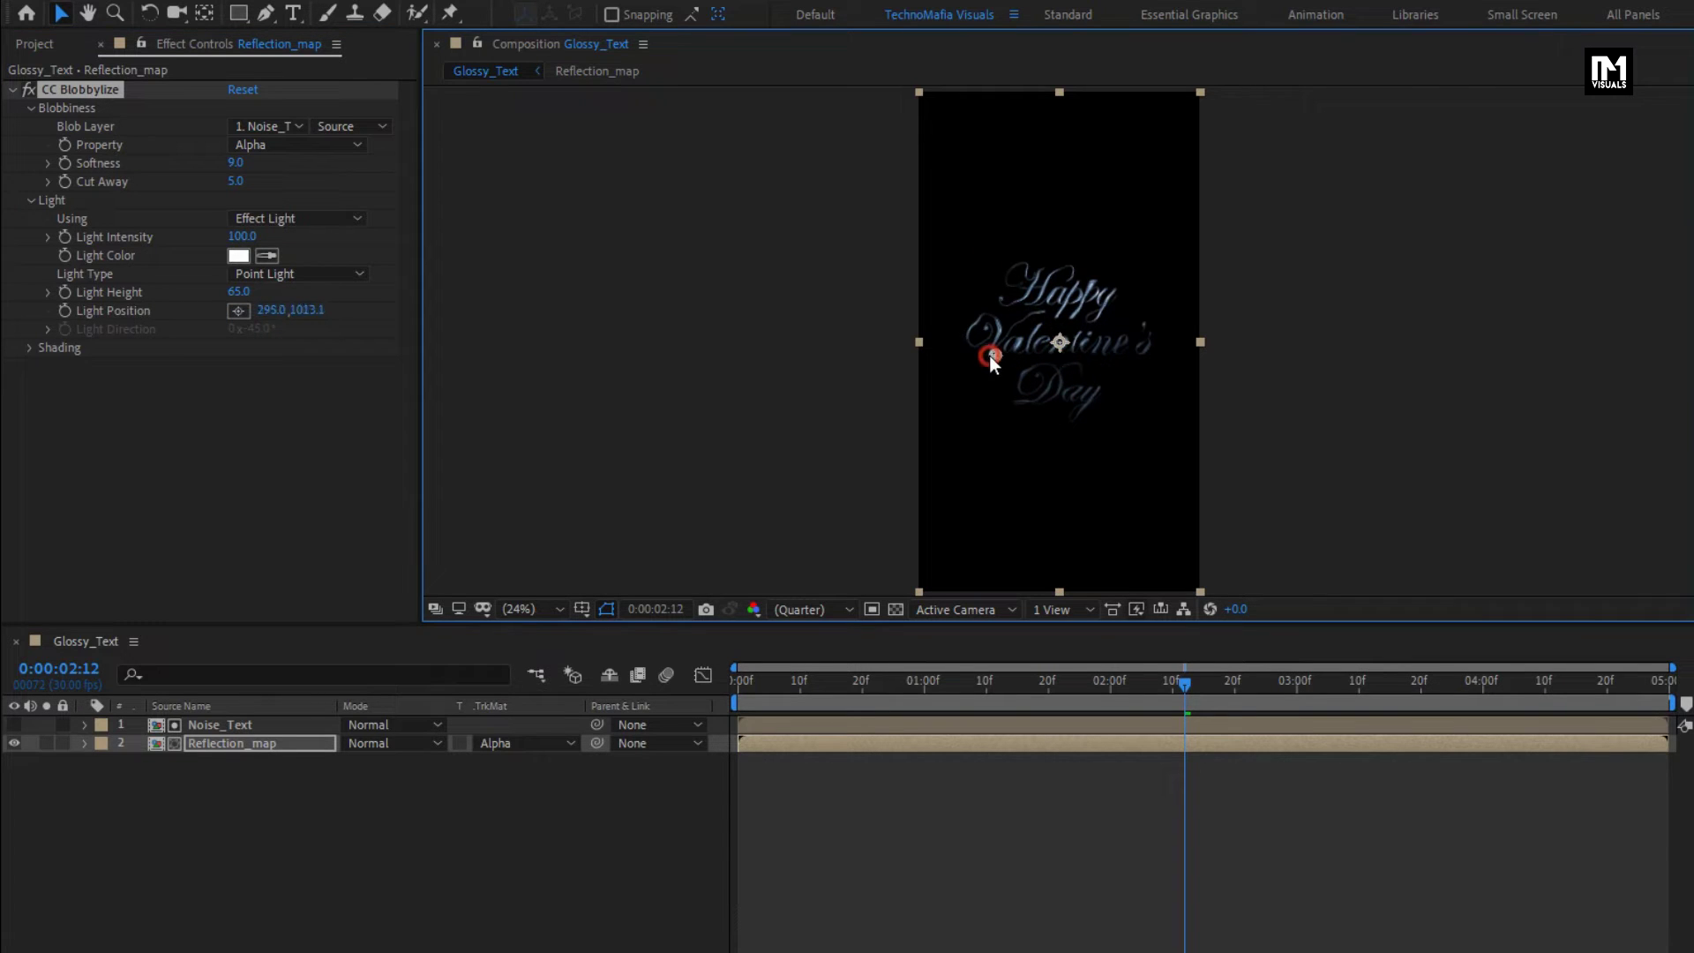
Step: Apply the Curves effect to the Reflection_map layer and lift the midpoint of the RGB curve slightly
left_click(300, 743)
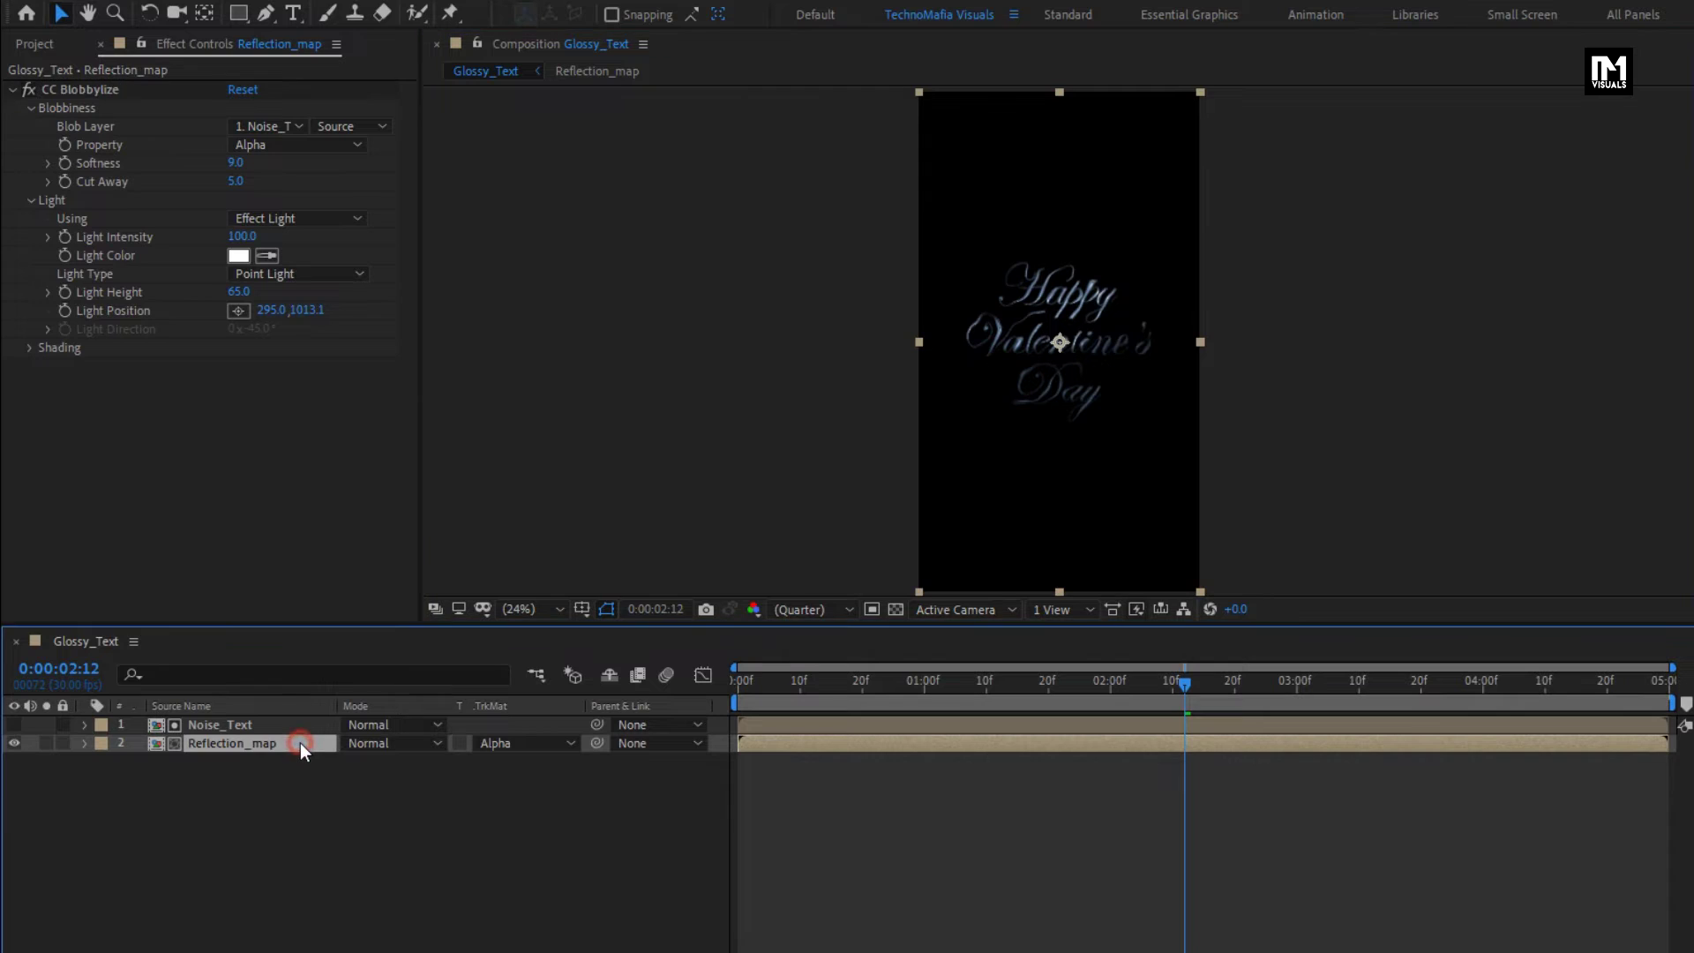
left_click(1434, 71)
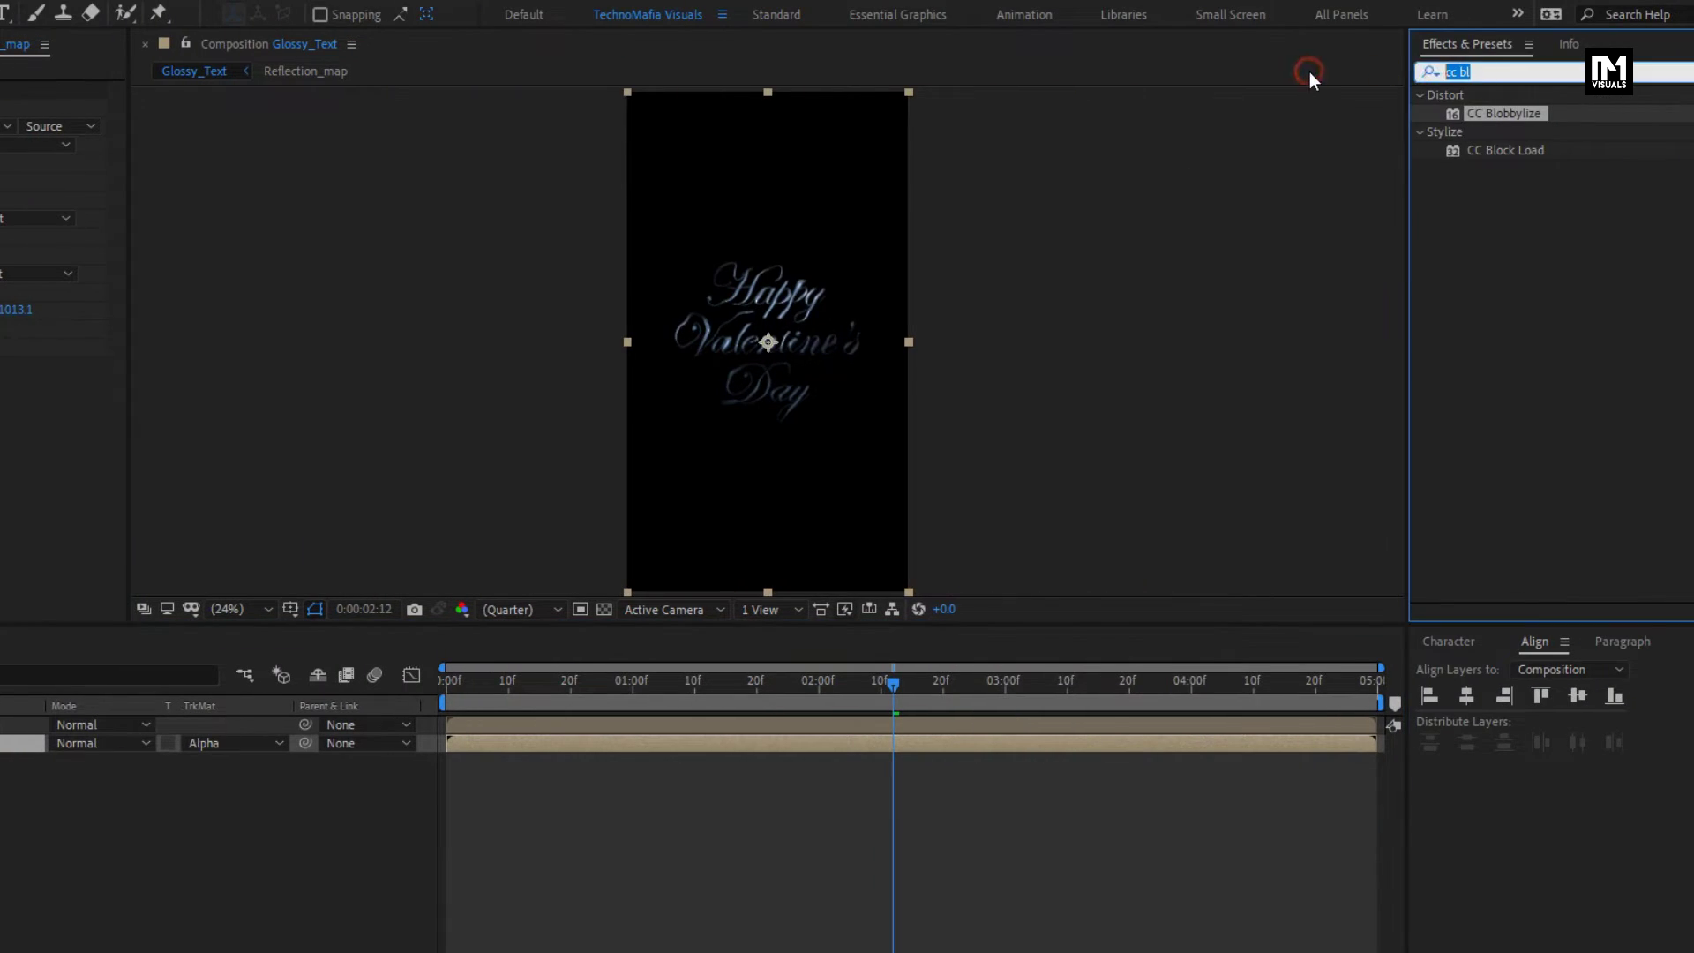
type("curv")
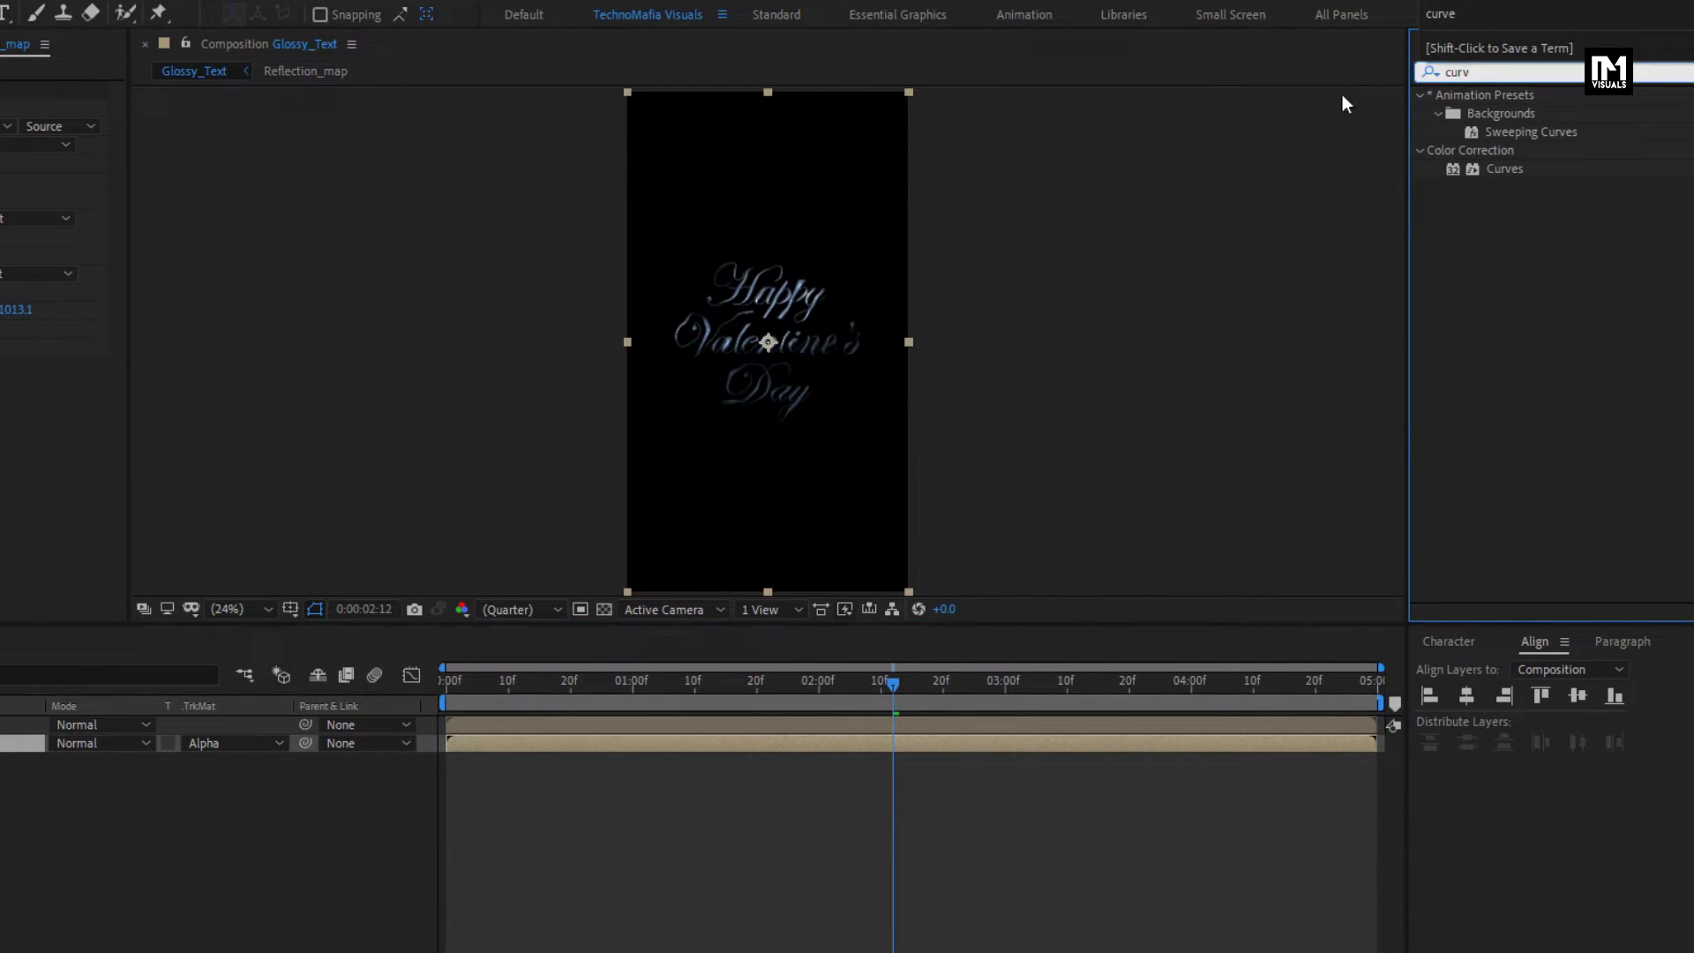
double_click(1500, 168)
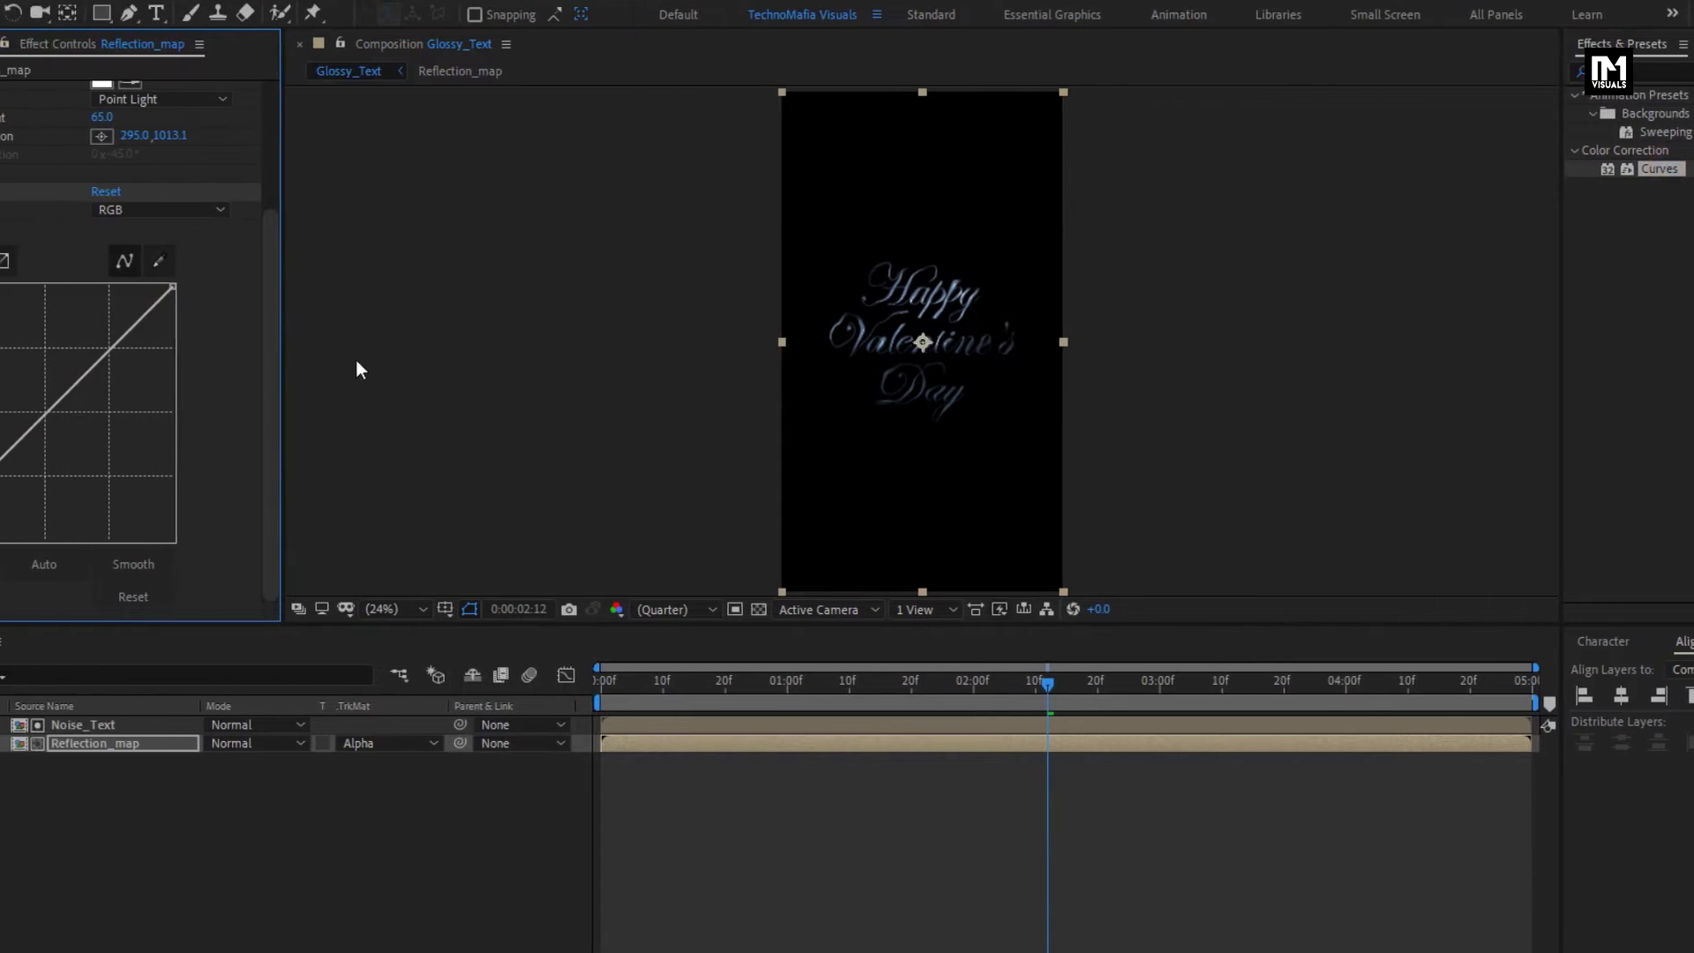
left_click_drag(181, 415, 172, 399)
Step: Tint the text gold by raising the Red curve strongly and the Green curve slightly, and lowering the Blue curve slightly
left_click(257, 210)
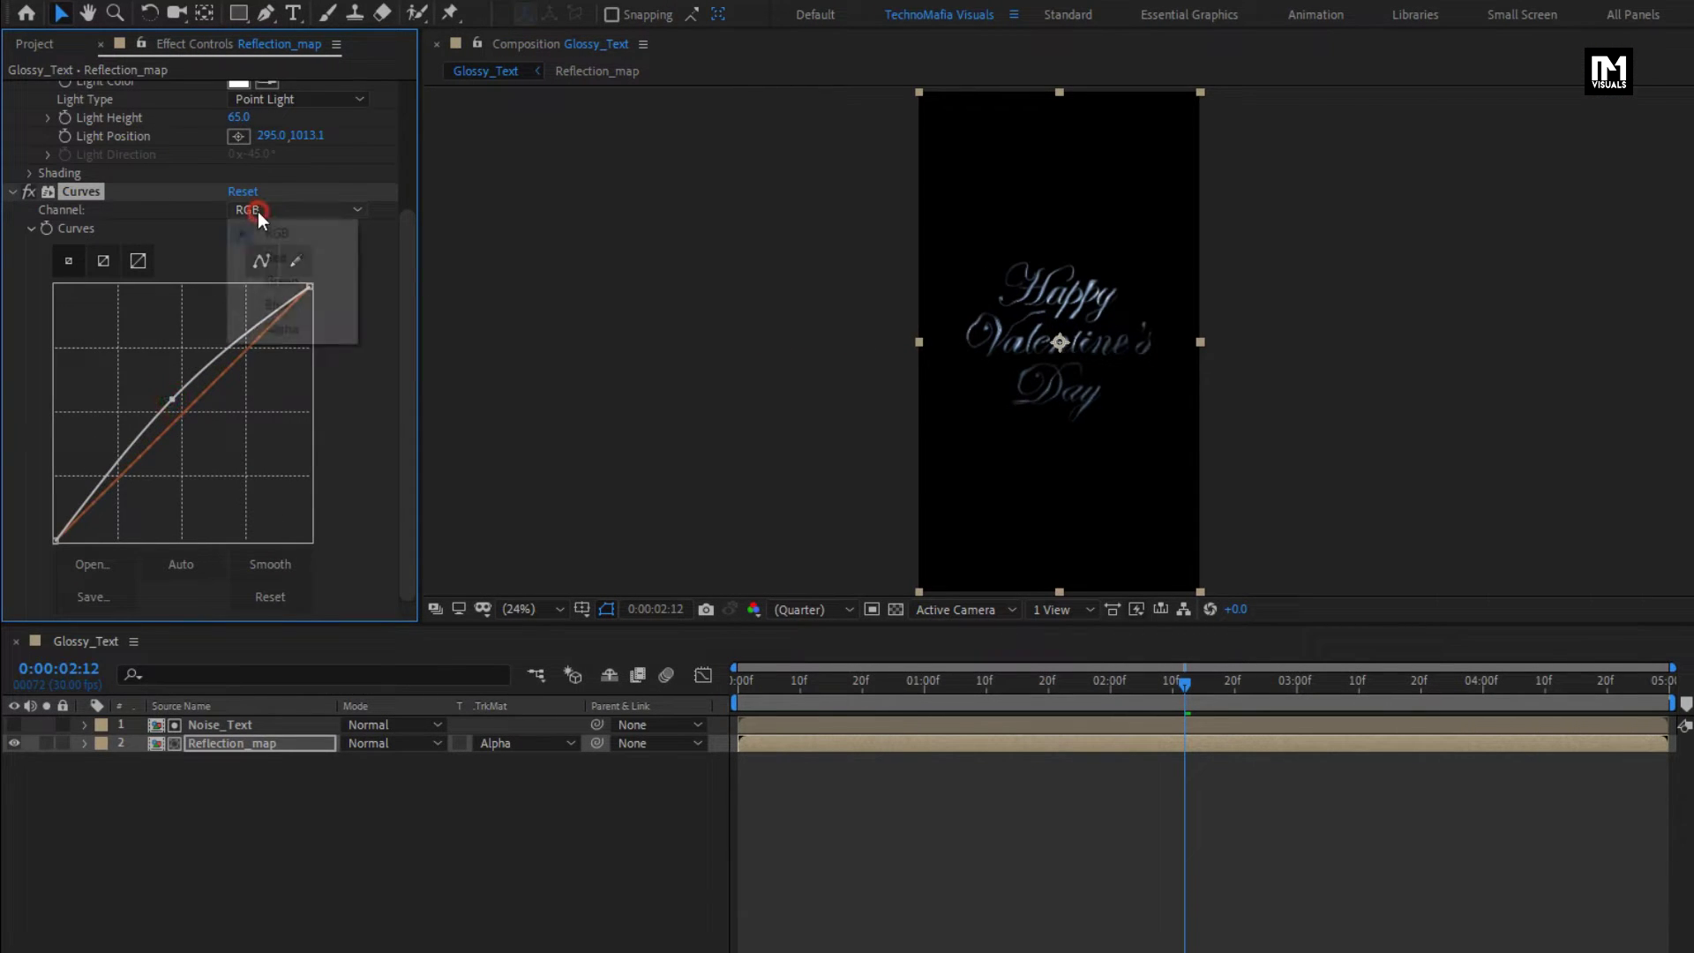
left_click(270, 256)
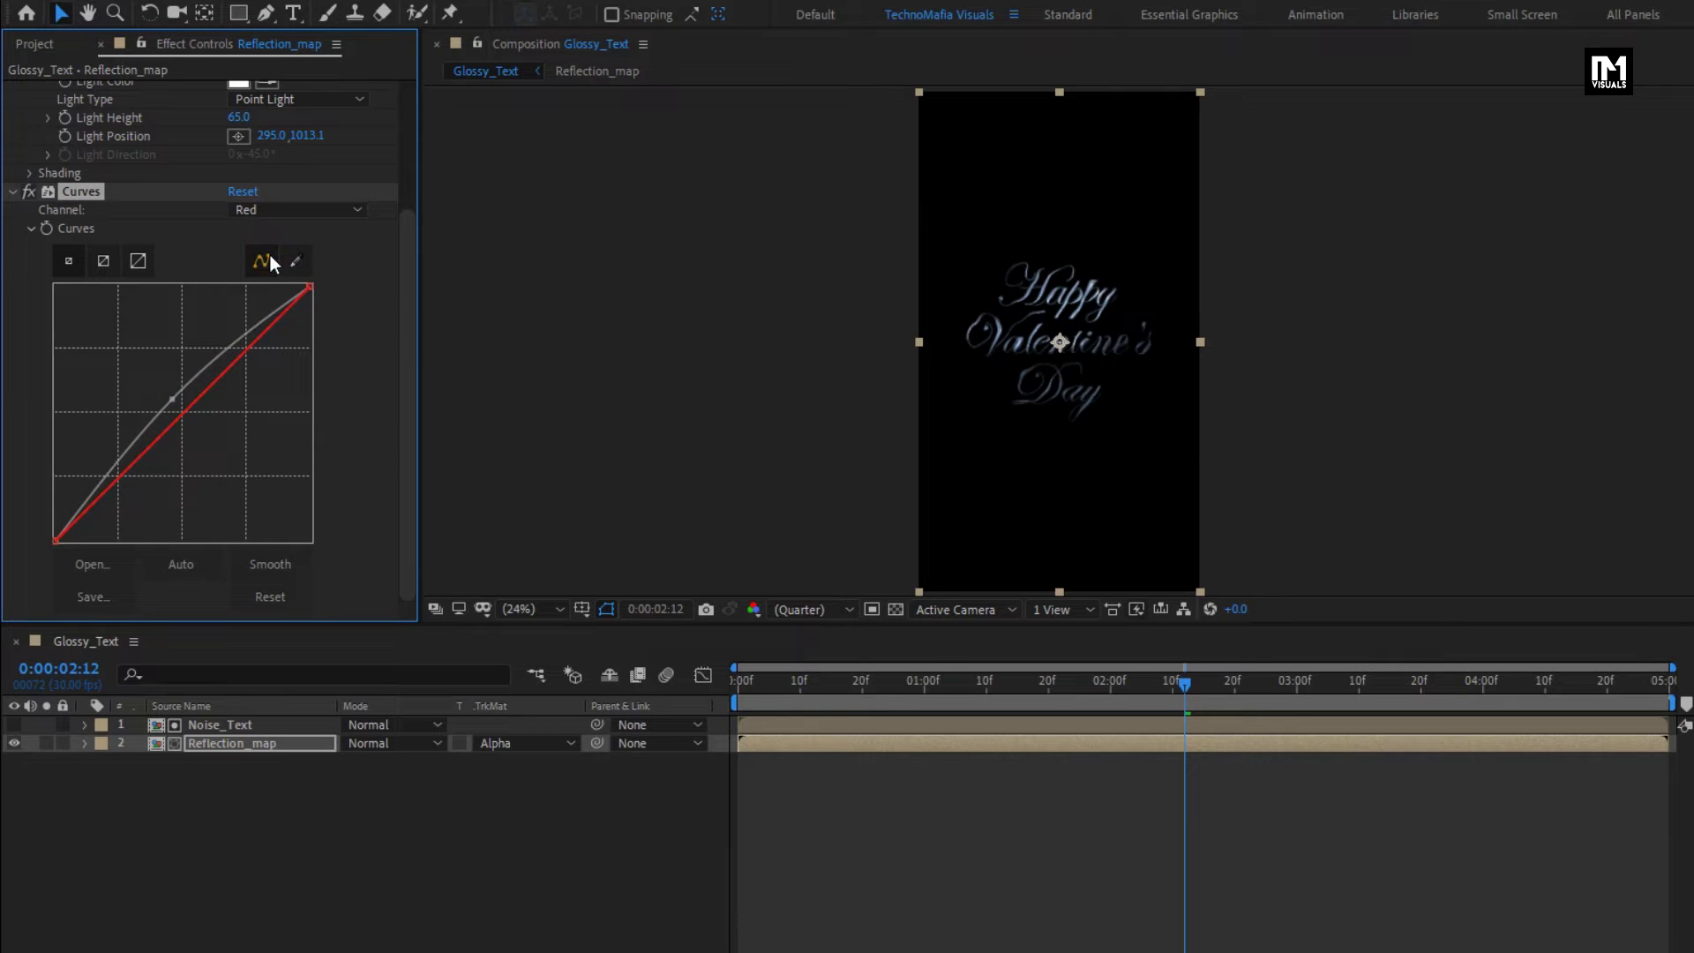
left_click_drag(247, 347, 208, 298)
left_click(291, 210)
left_click(265, 277)
mouse_move(187, 415)
left_mouse_down()
mouse_move(165, 394)
mouse_move(195, 429)
left_mouse_up()
left_click(291, 210)
left_click(300, 300)
Step: Fine-tune Curves by raising Red and Green further and lowering Blue a little more, and preview the animation from the start
key("slash")
key("comma")
key("comma")
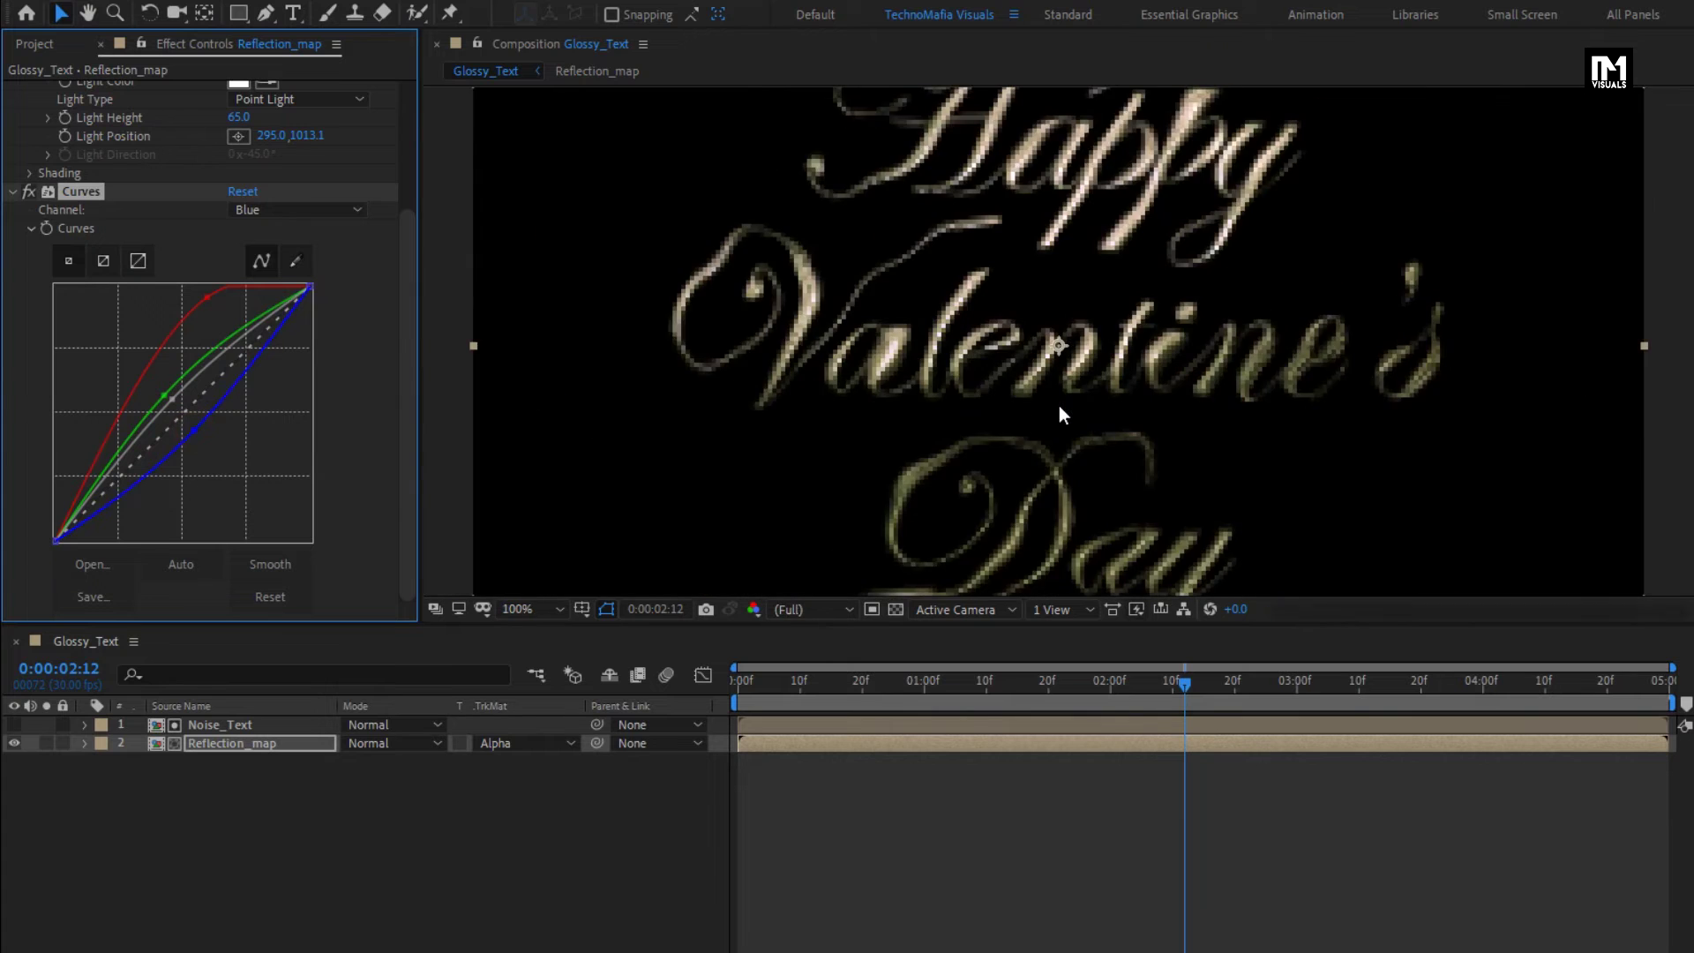
mouse_move(207, 298)
left_mouse_down()
mouse_move(142, 309)
mouse_move(208, 303)
mouse_move(188, 295)
left_mouse_up()
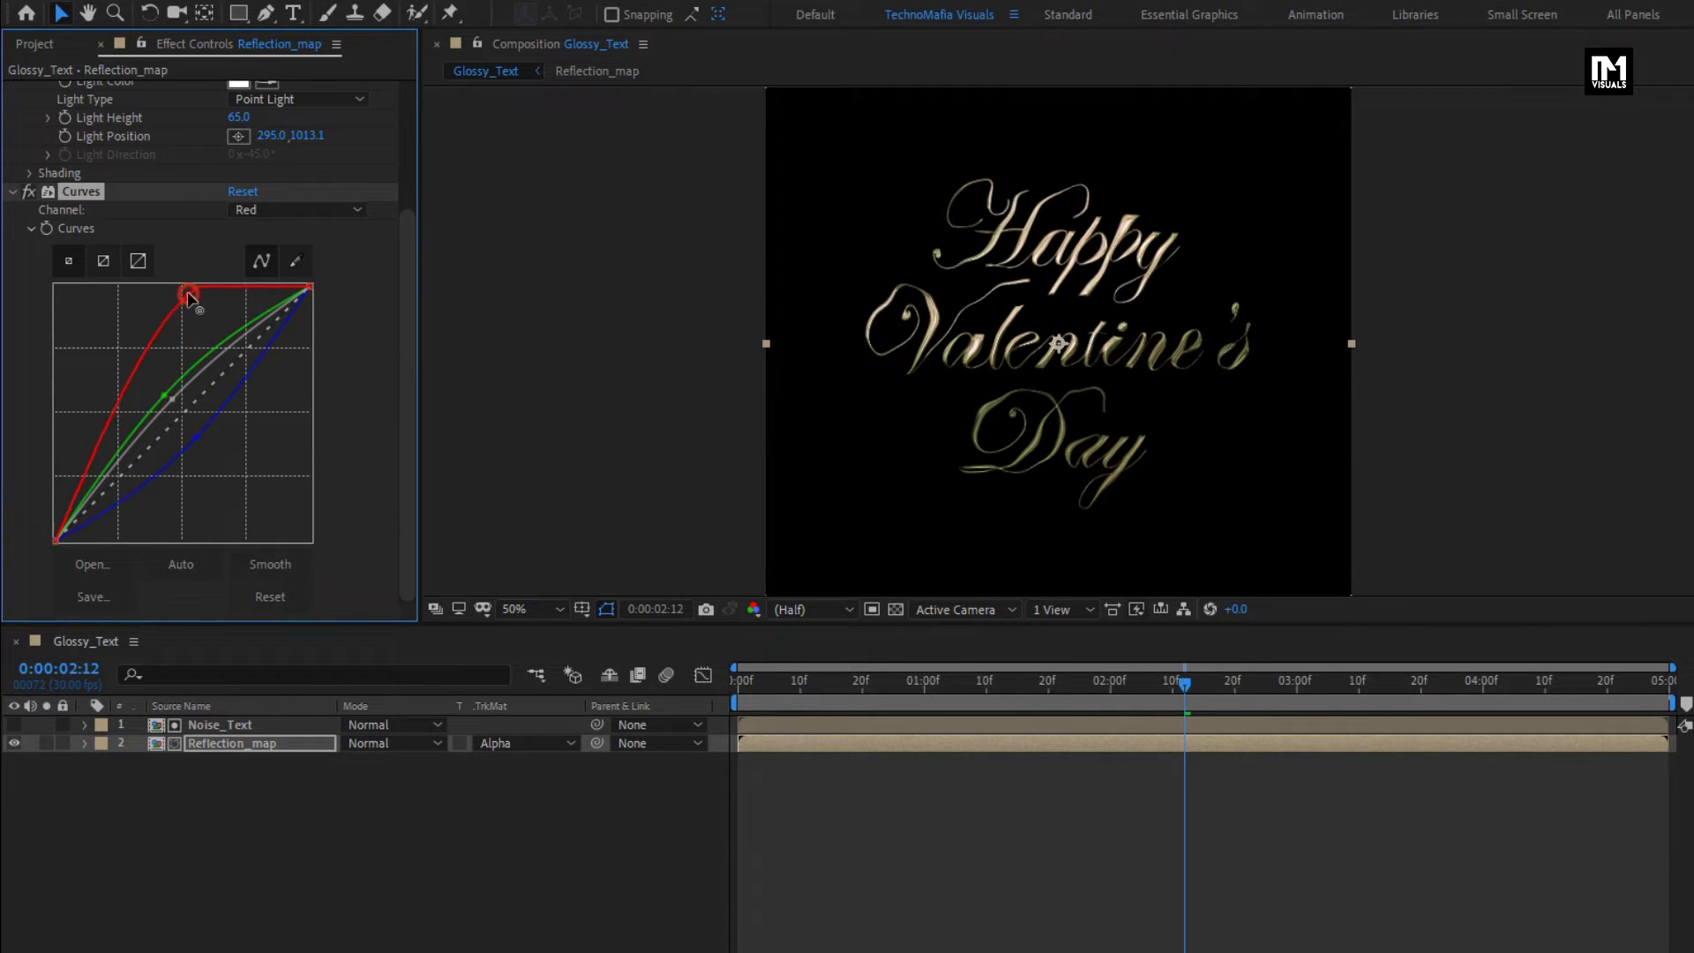
left_click_drag(168, 392, 192, 438)
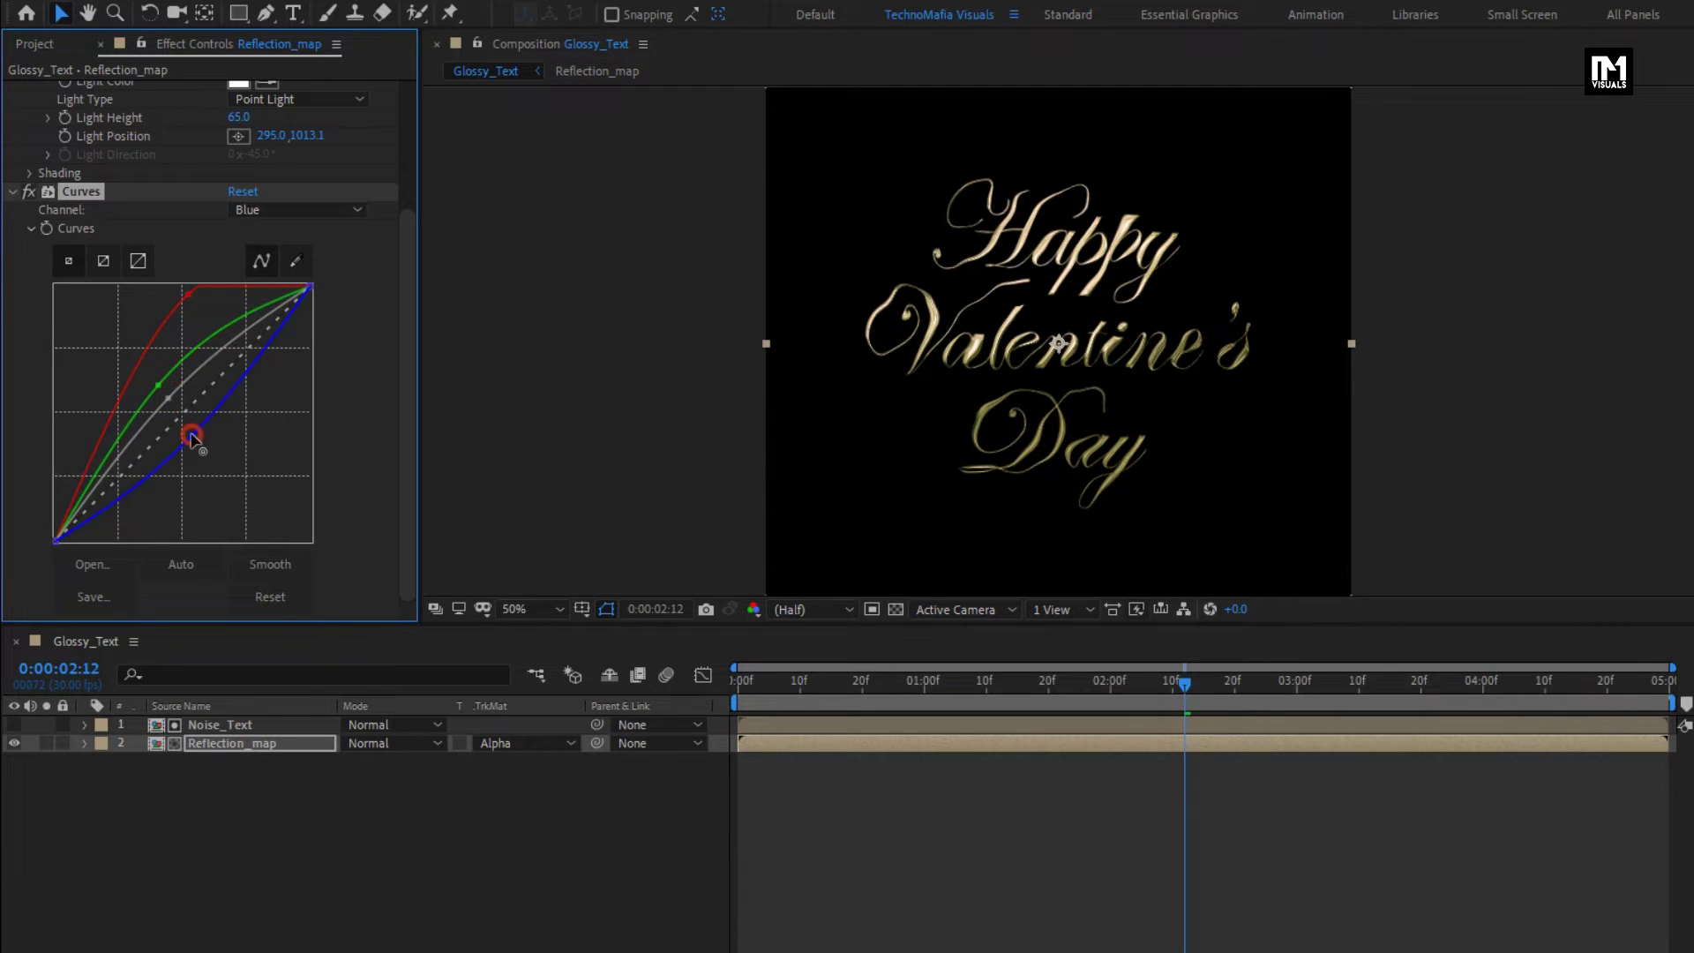
left_click(157, 386)
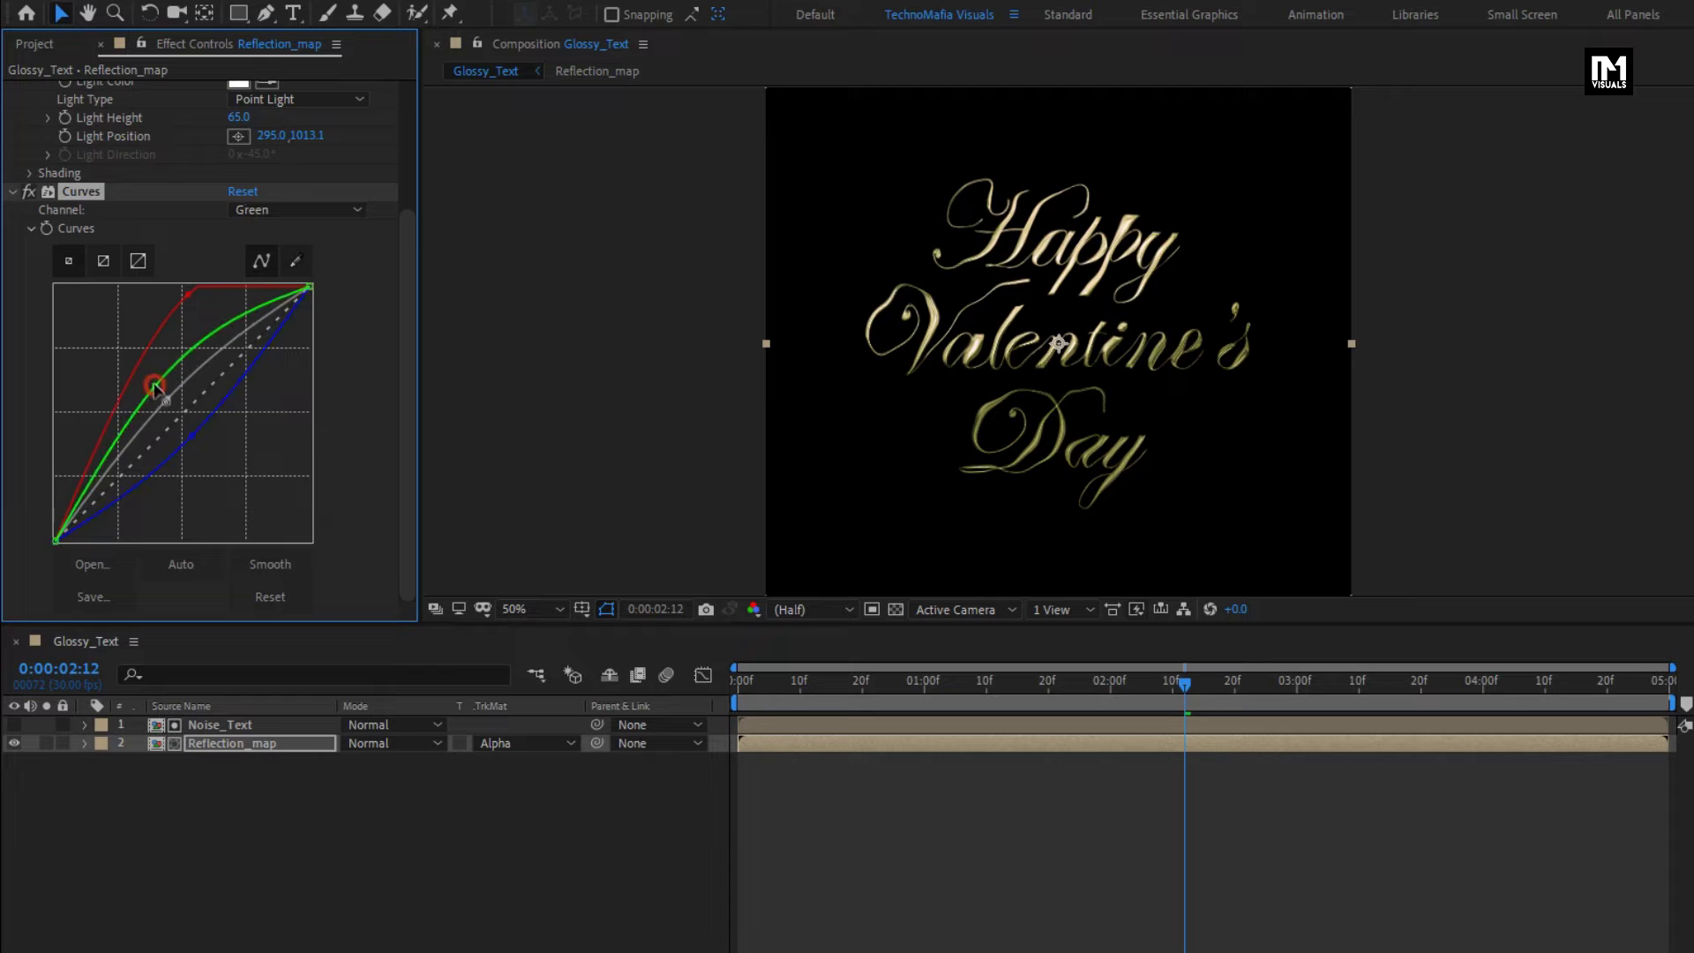
left_click_drag(188, 296, 153, 306)
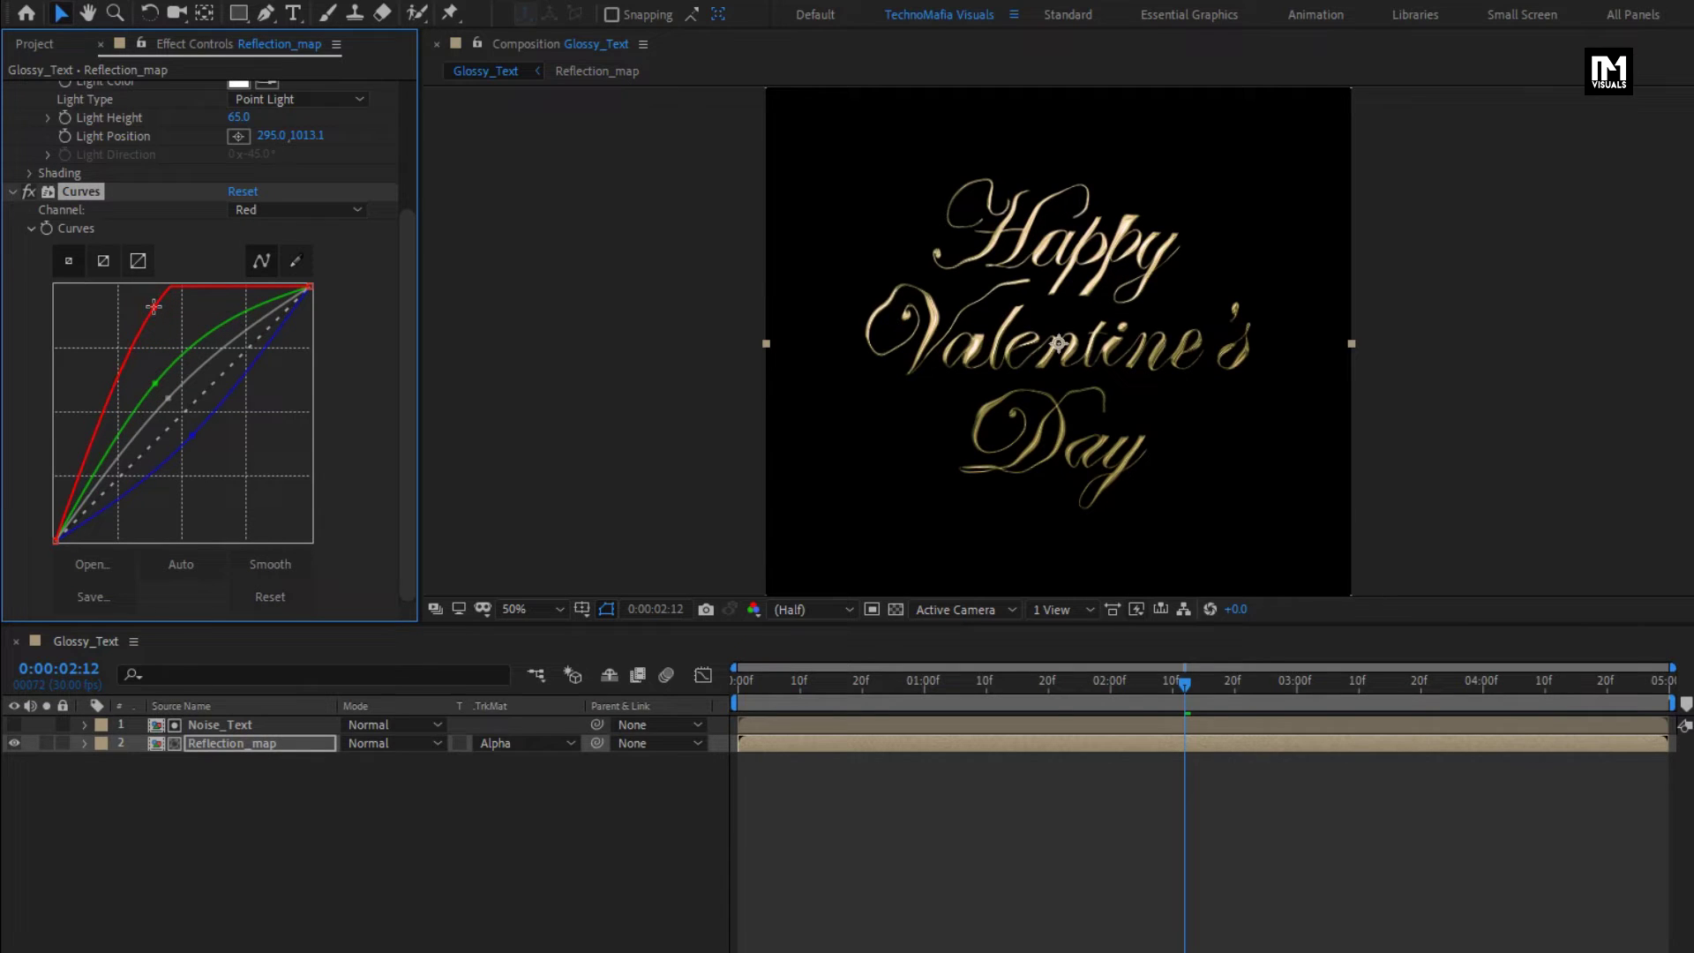
left_click_drag(1024, 683, 732, 683)
key("space")
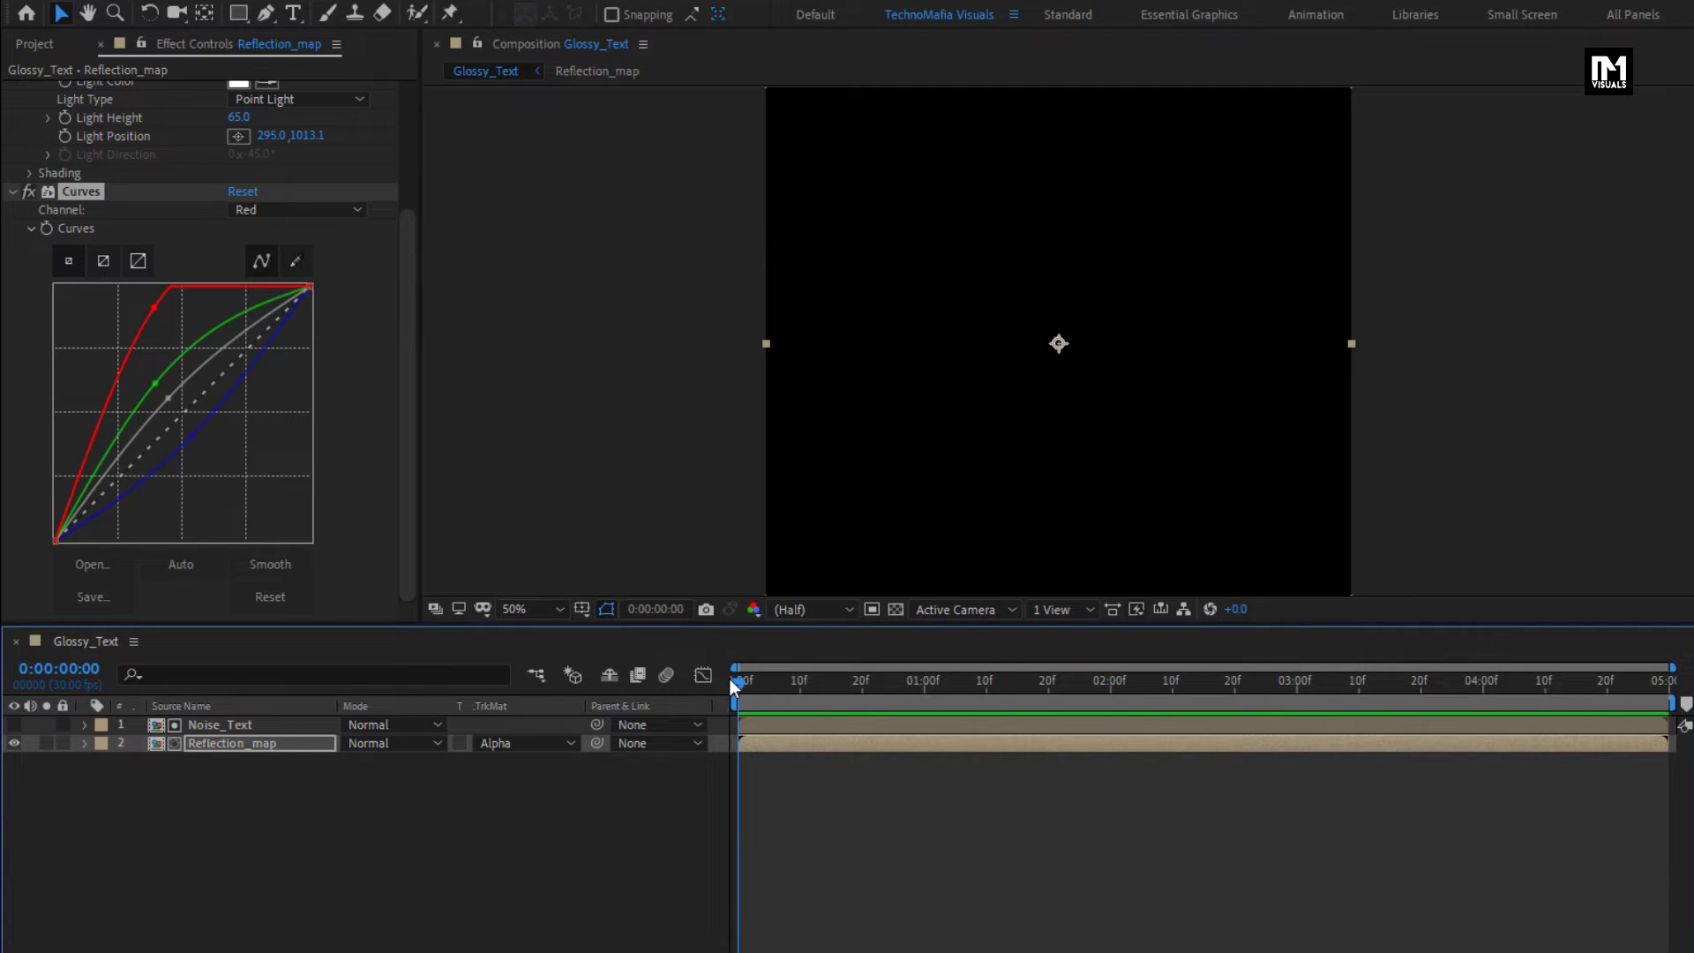
Step: Create a 1080 x 1920 composition named "Story" at 30 fps with a duration of 0:00:05:00
key("ctrl+n")
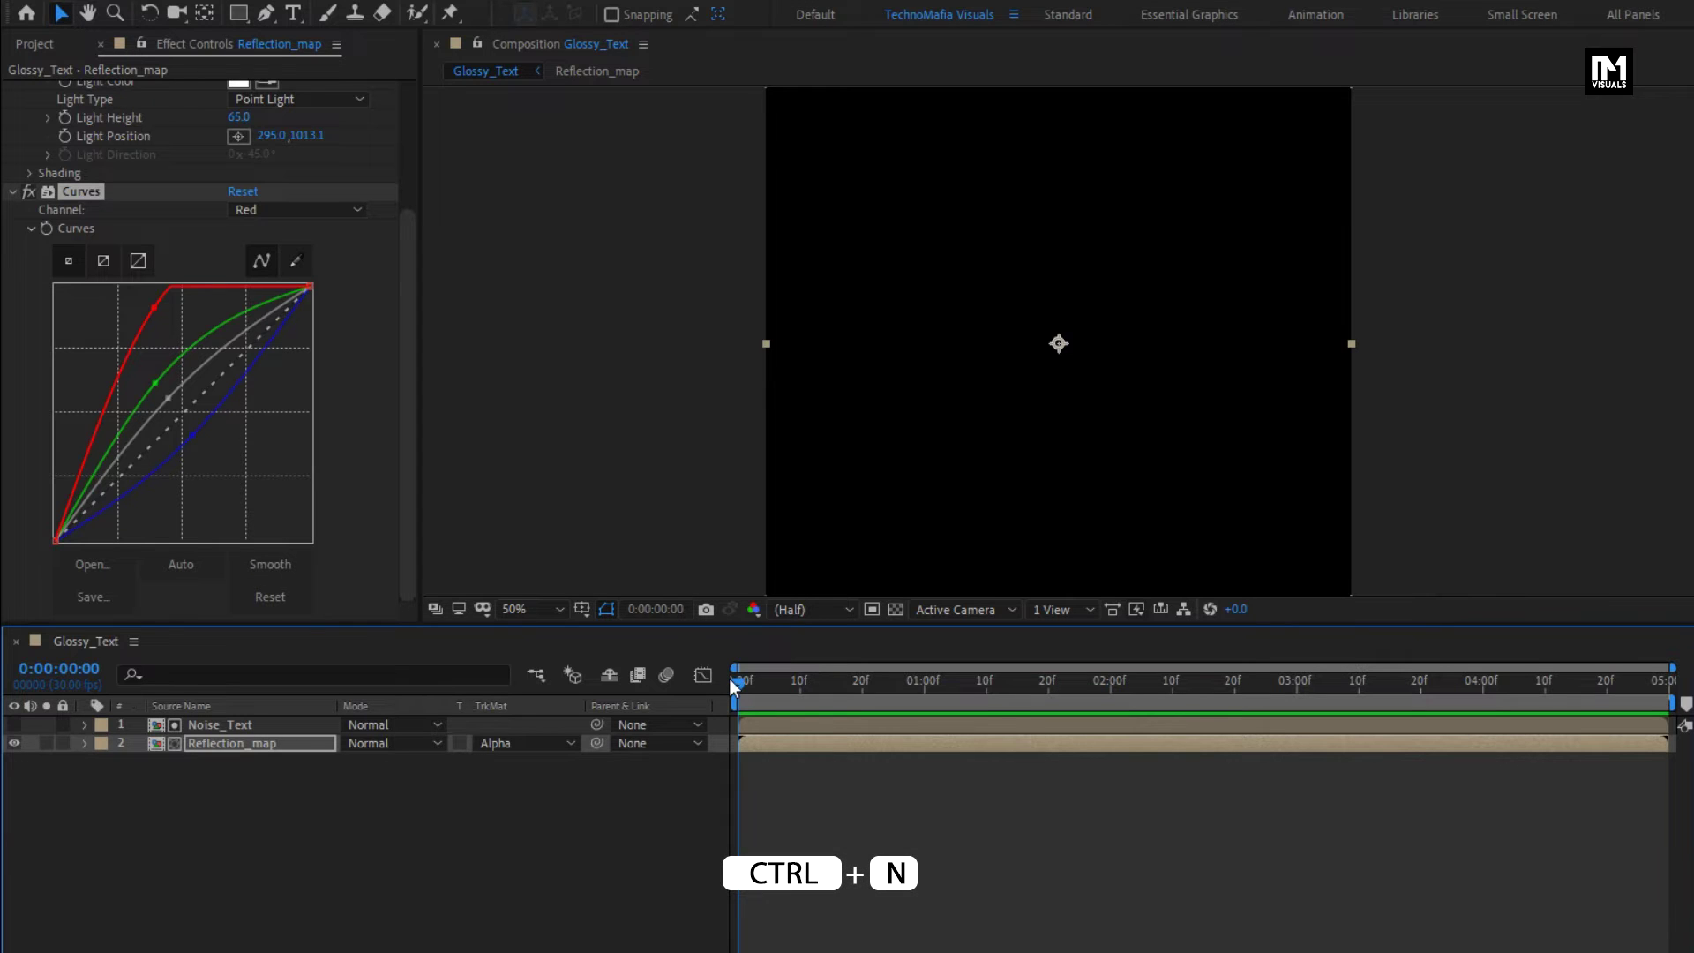
type("Story")
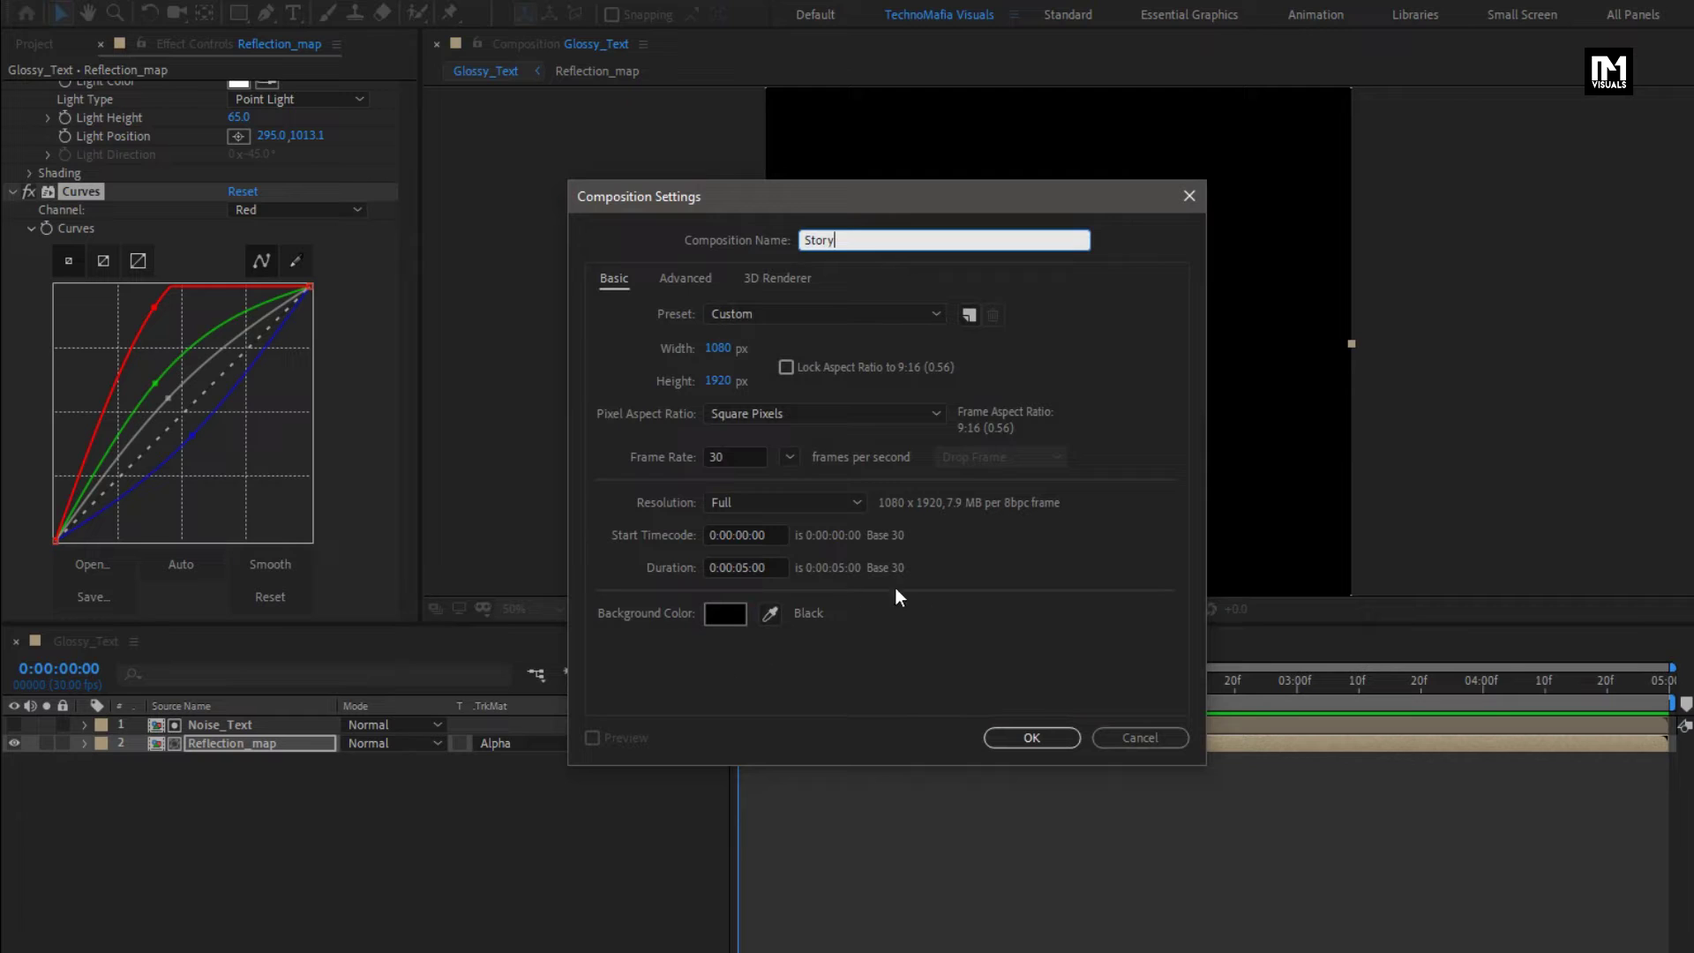
left_click(1024, 738)
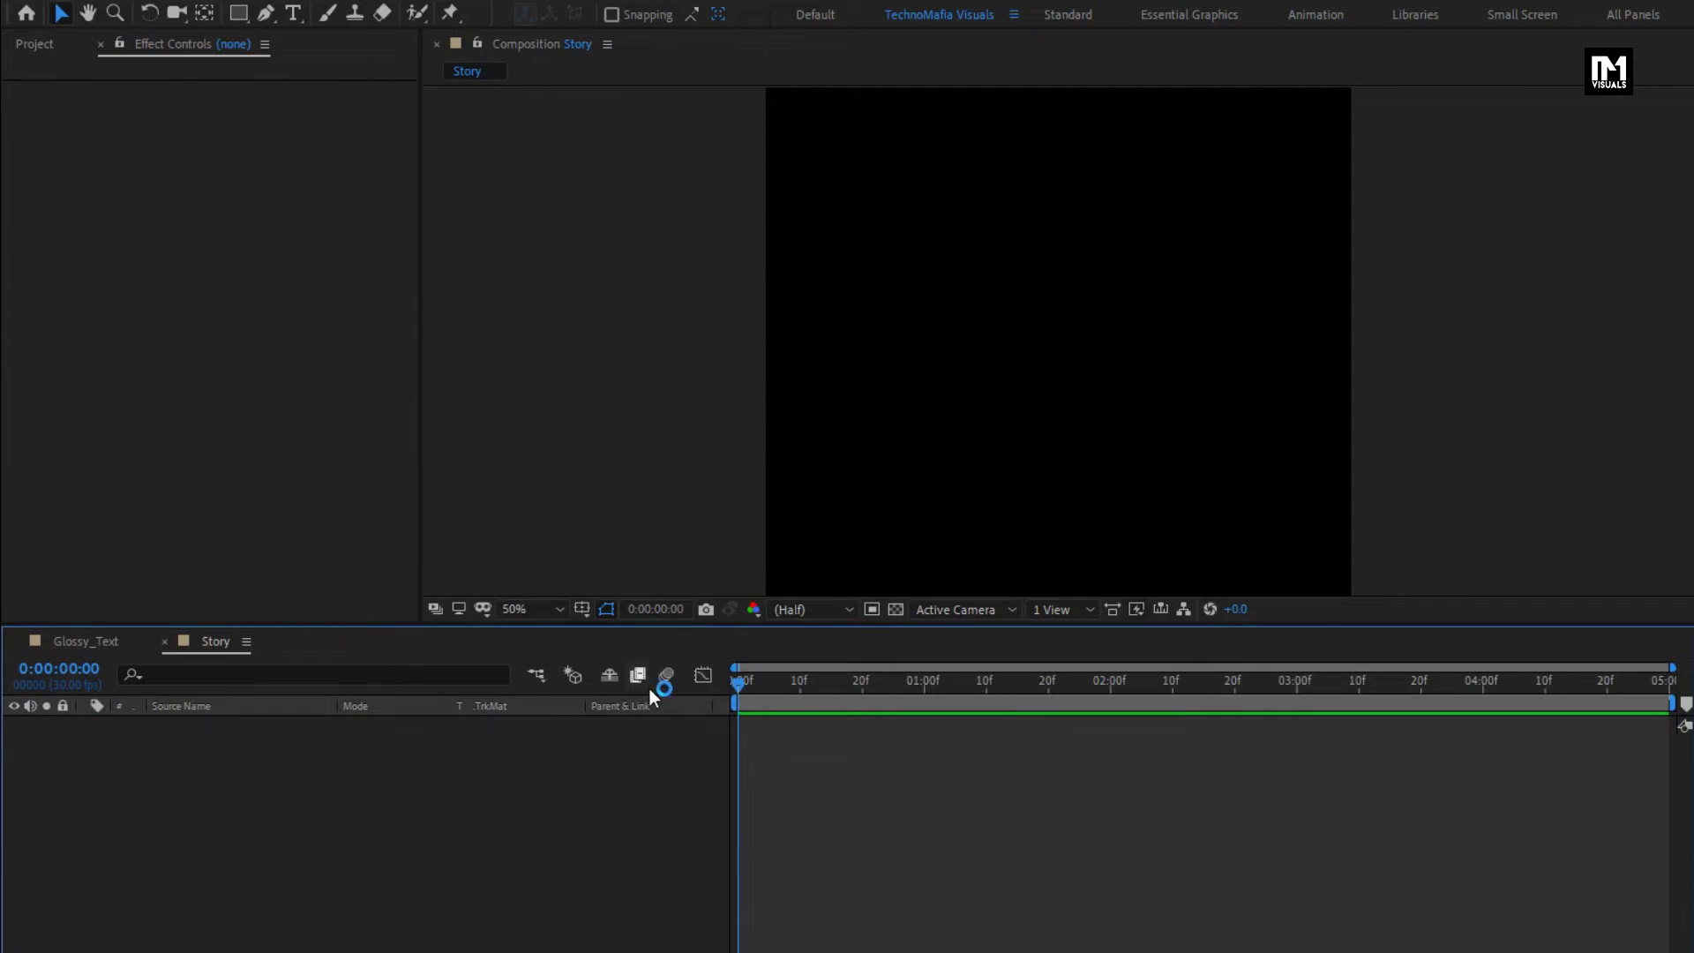
Step: Add a red 1080 x 1920 solid named "BG" to the Story composition
left_click(538, 606)
left_click(545, 650)
left_click(304, 783)
right_click(305, 784)
mouse_move(452, 797)
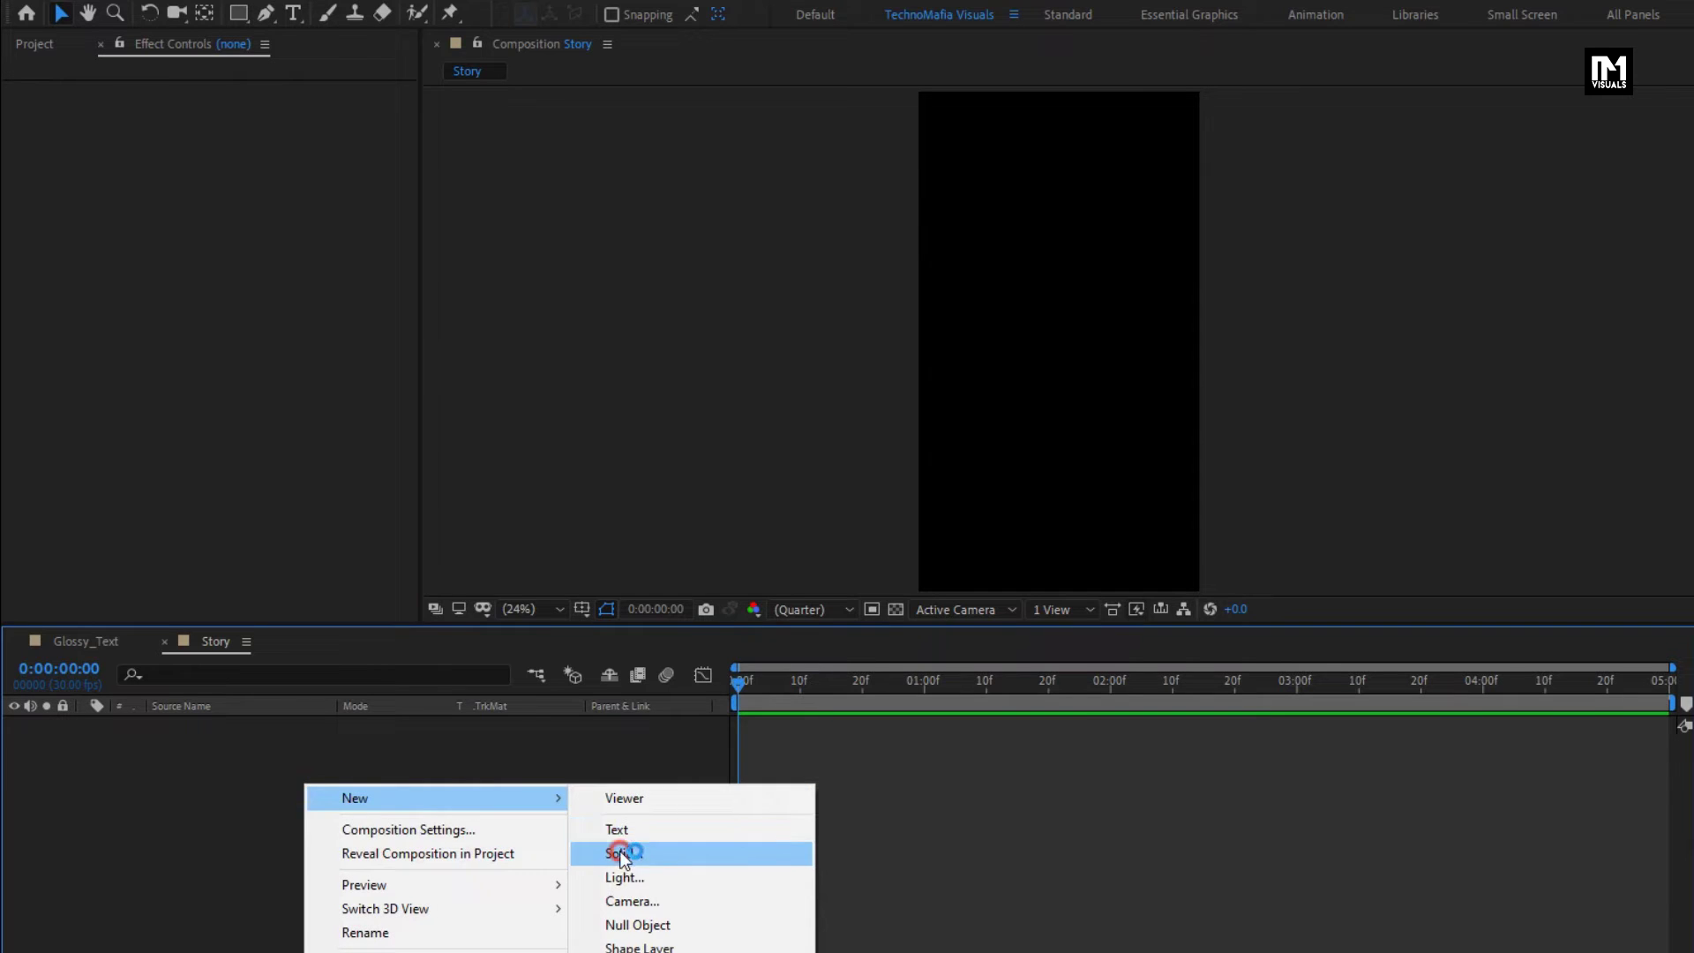
left_click(620, 850)
type("BG")
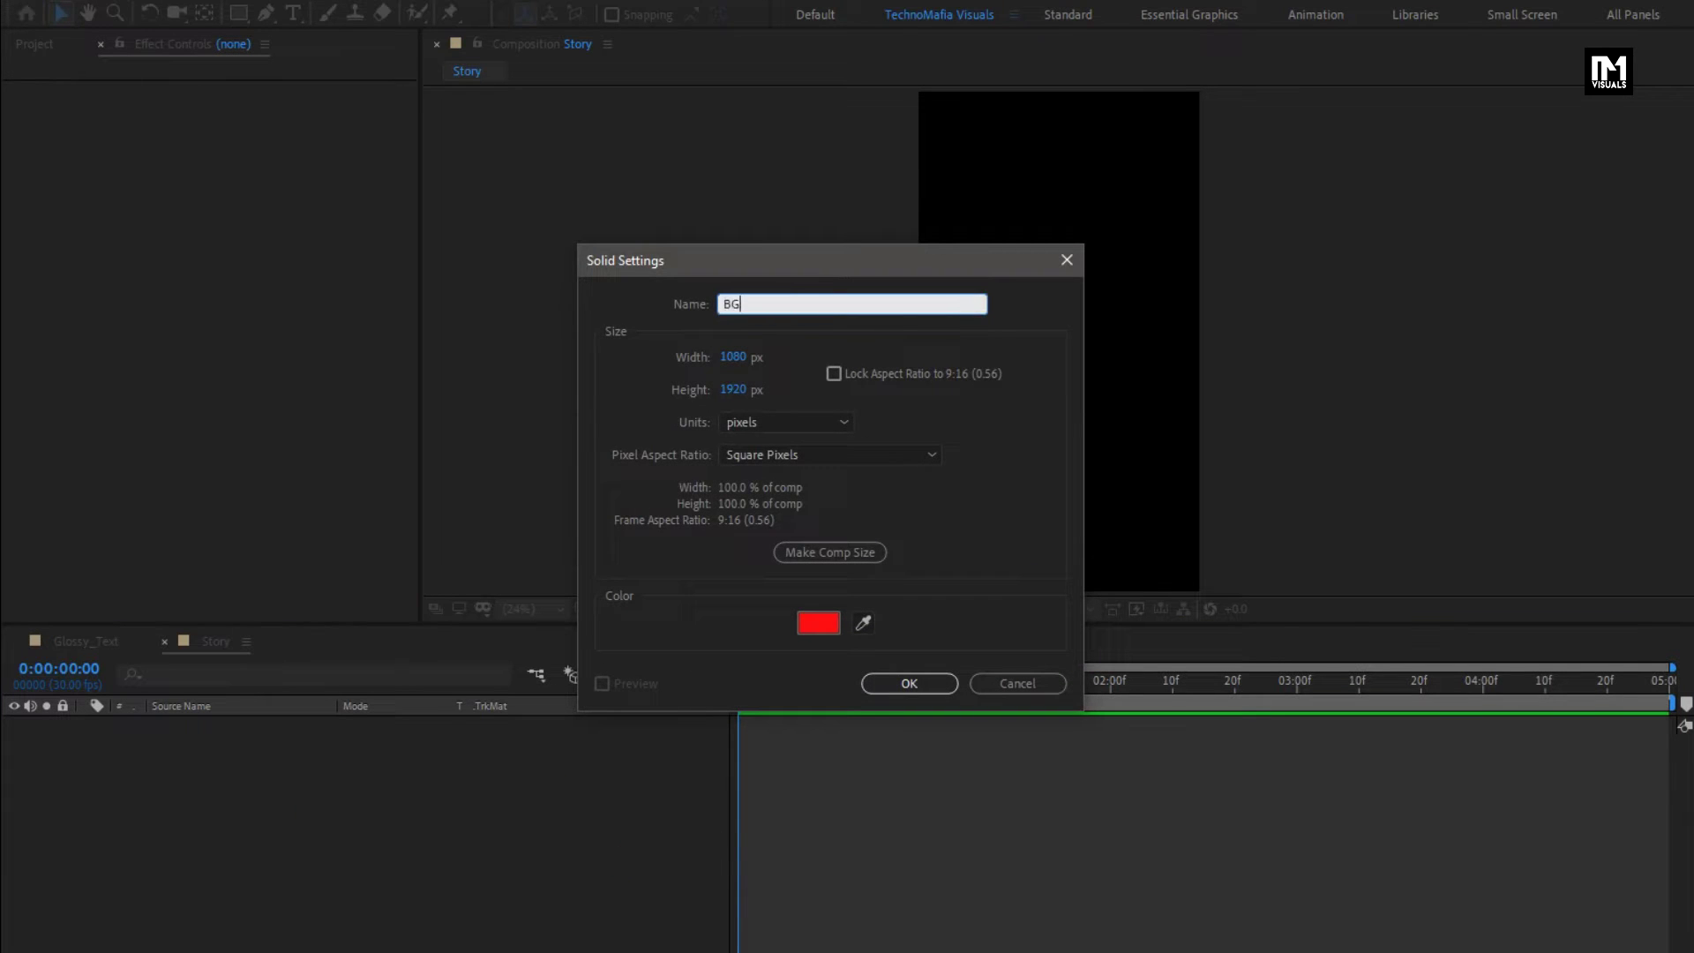
left_click(928, 685)
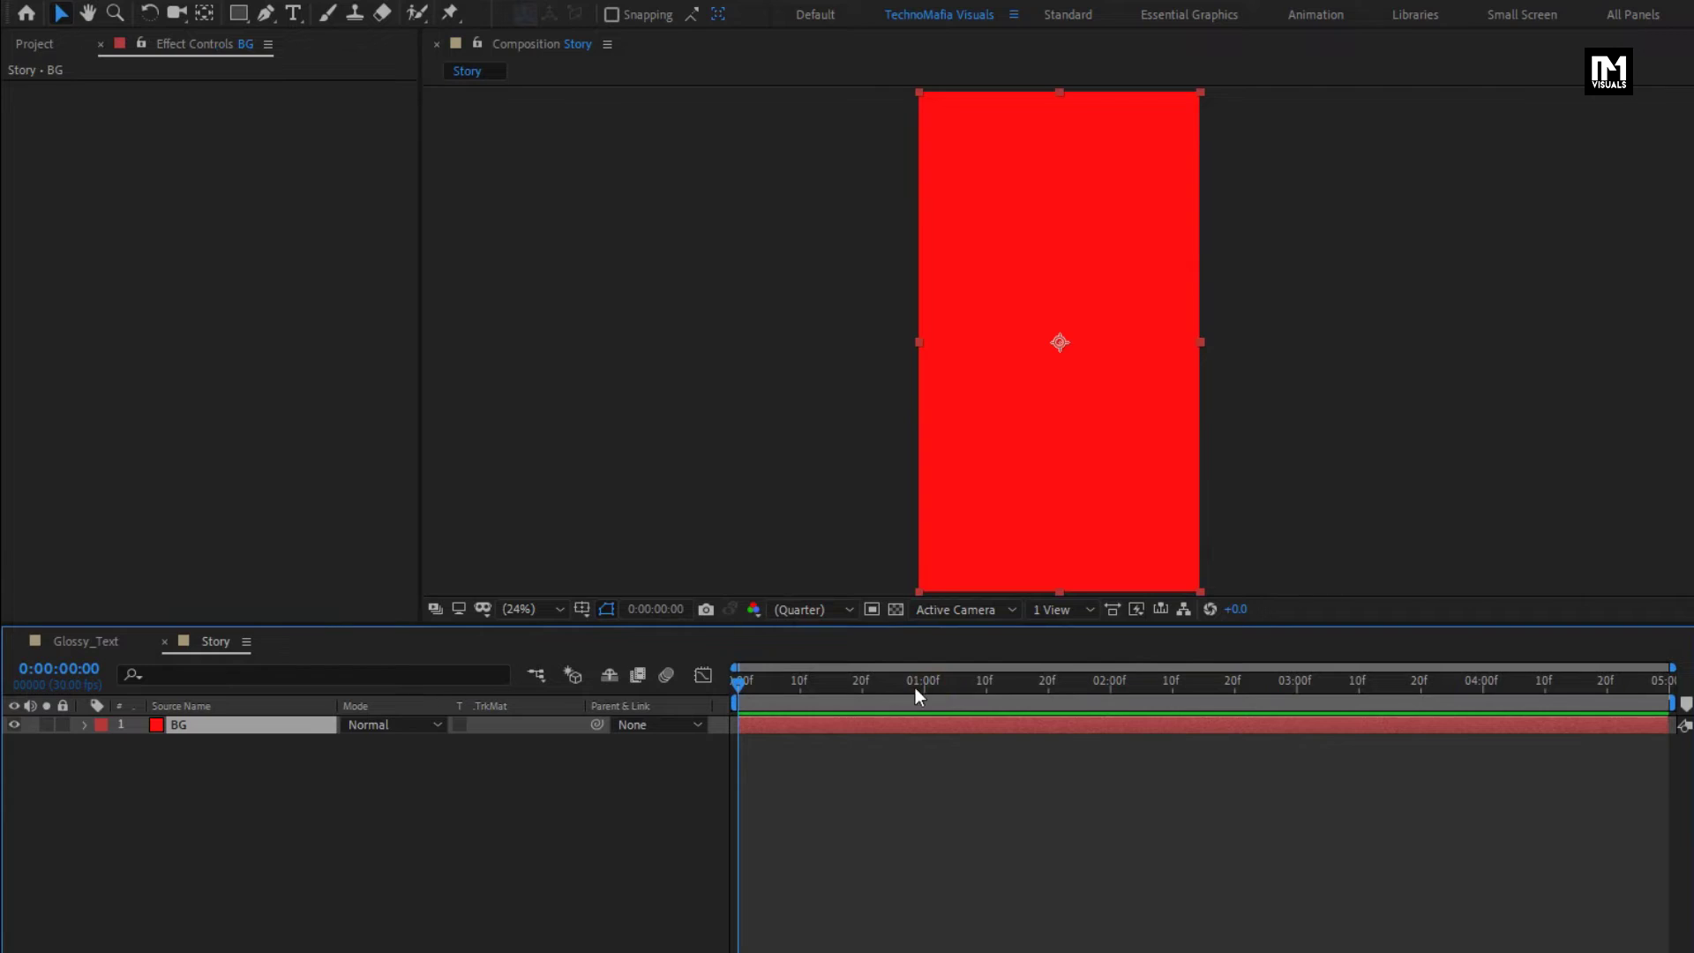
Step: Find the Gradient Ramp effect and apply it to the BG layer
left_click(1514, 72)
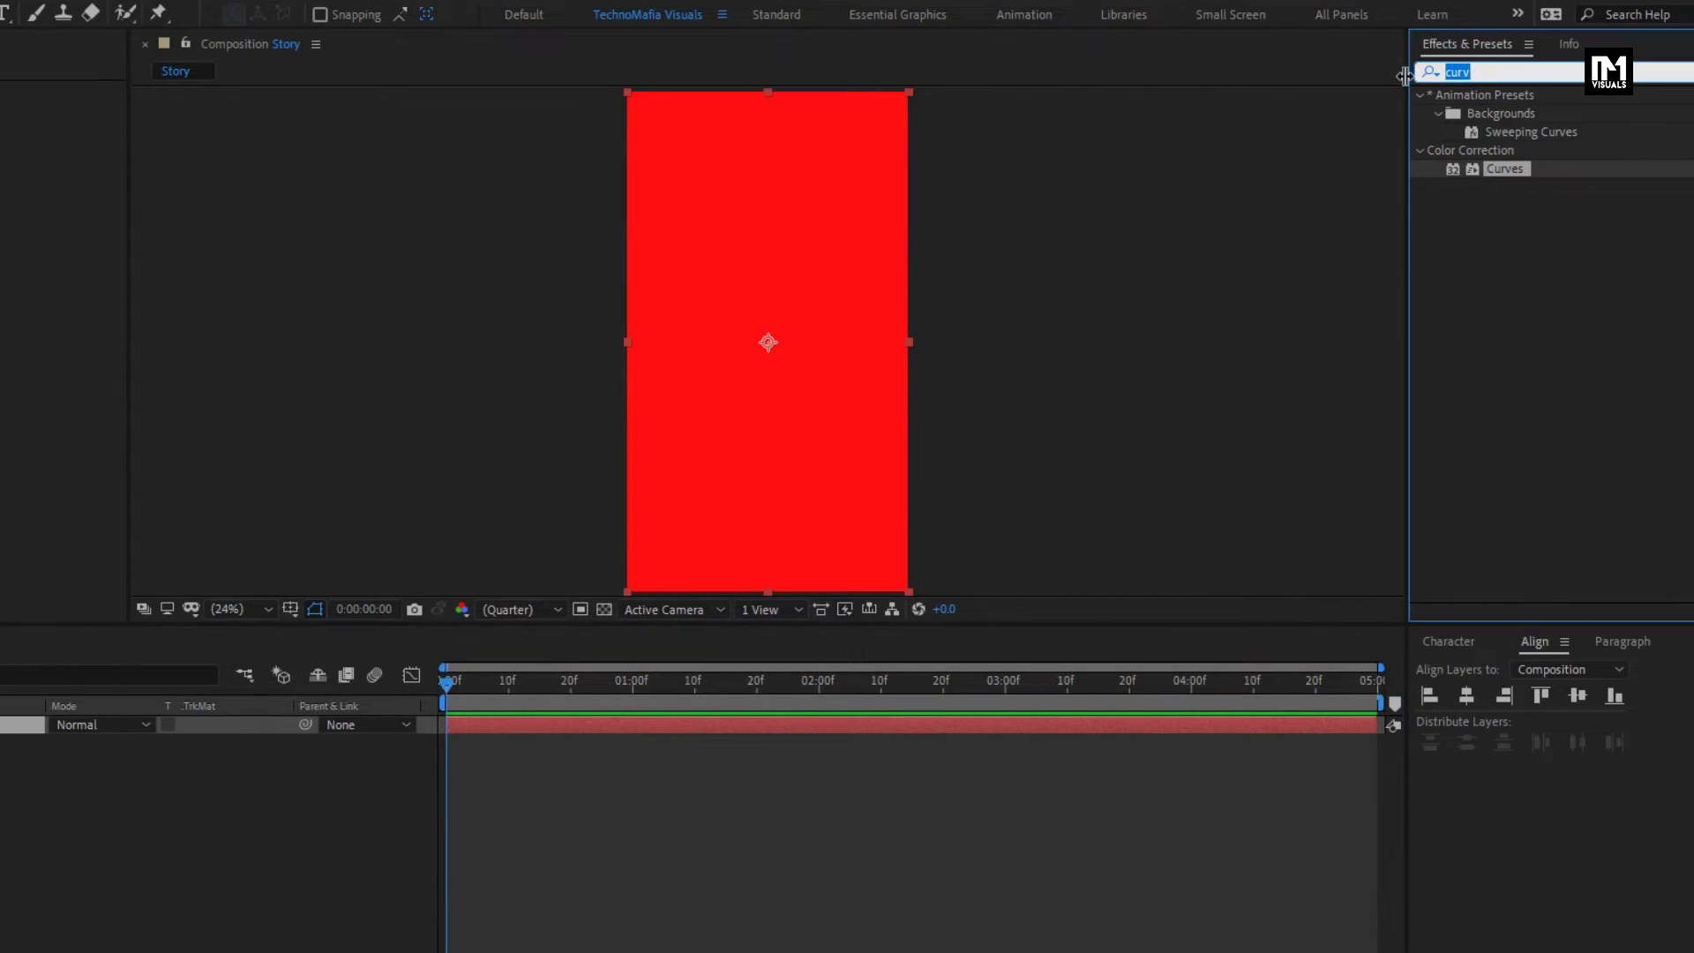
type("ramp")
left_click(1528, 115)
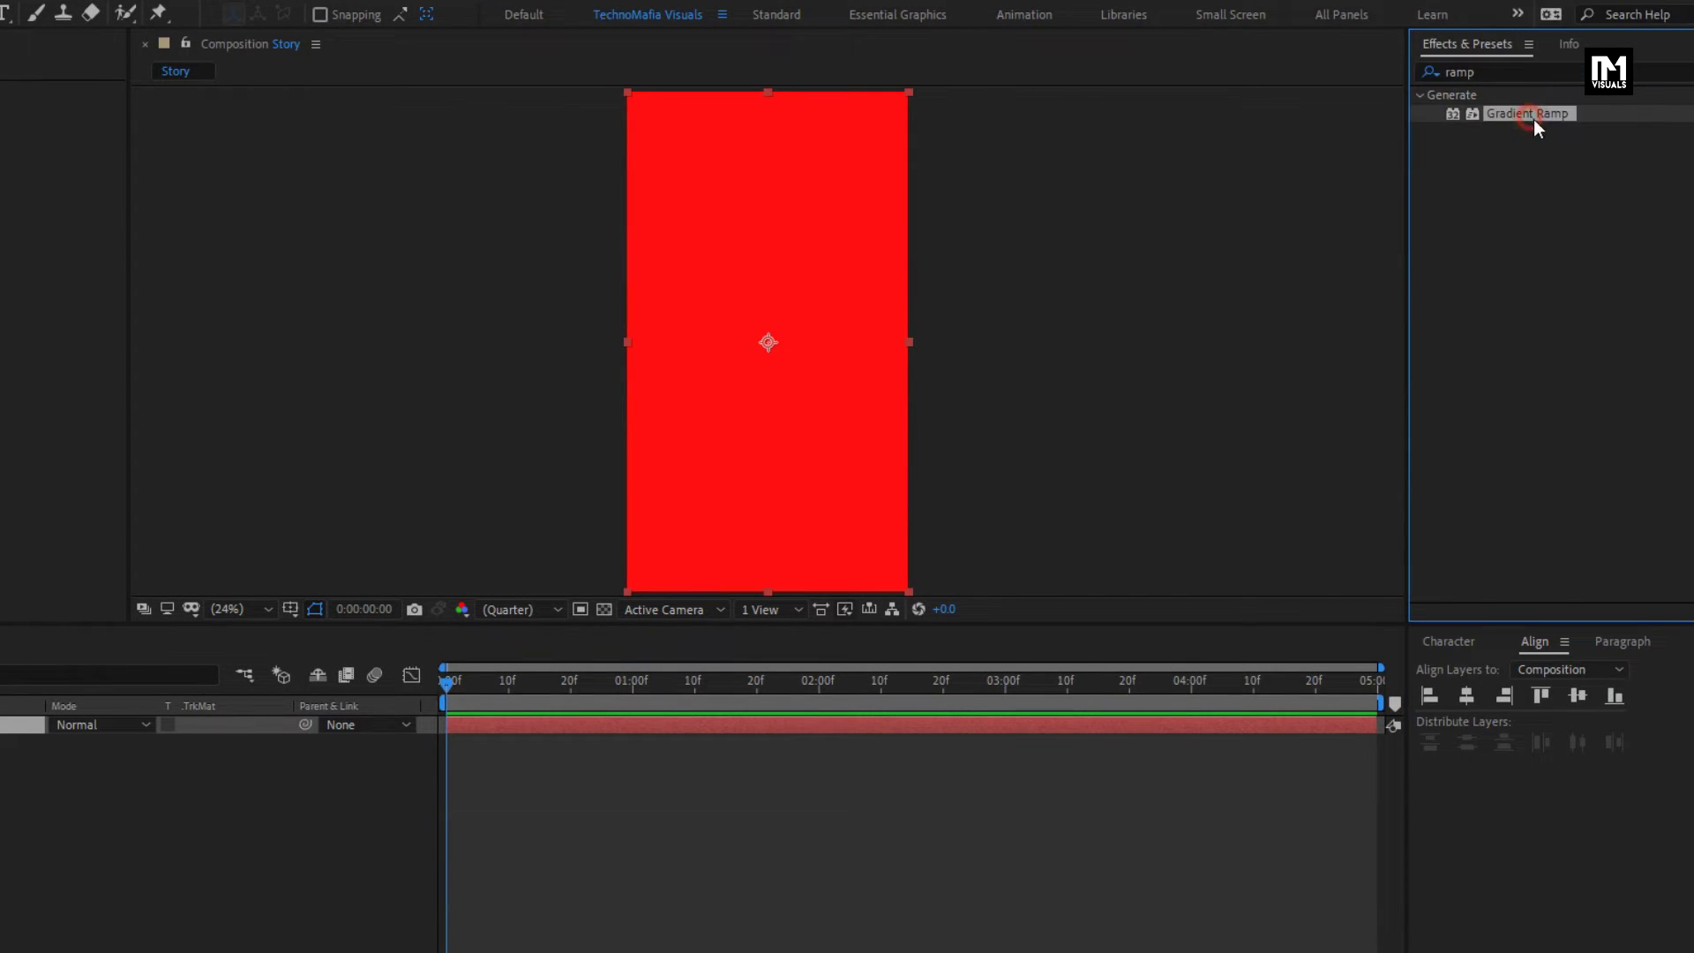
left_click_drag(891, 299, 818, 325)
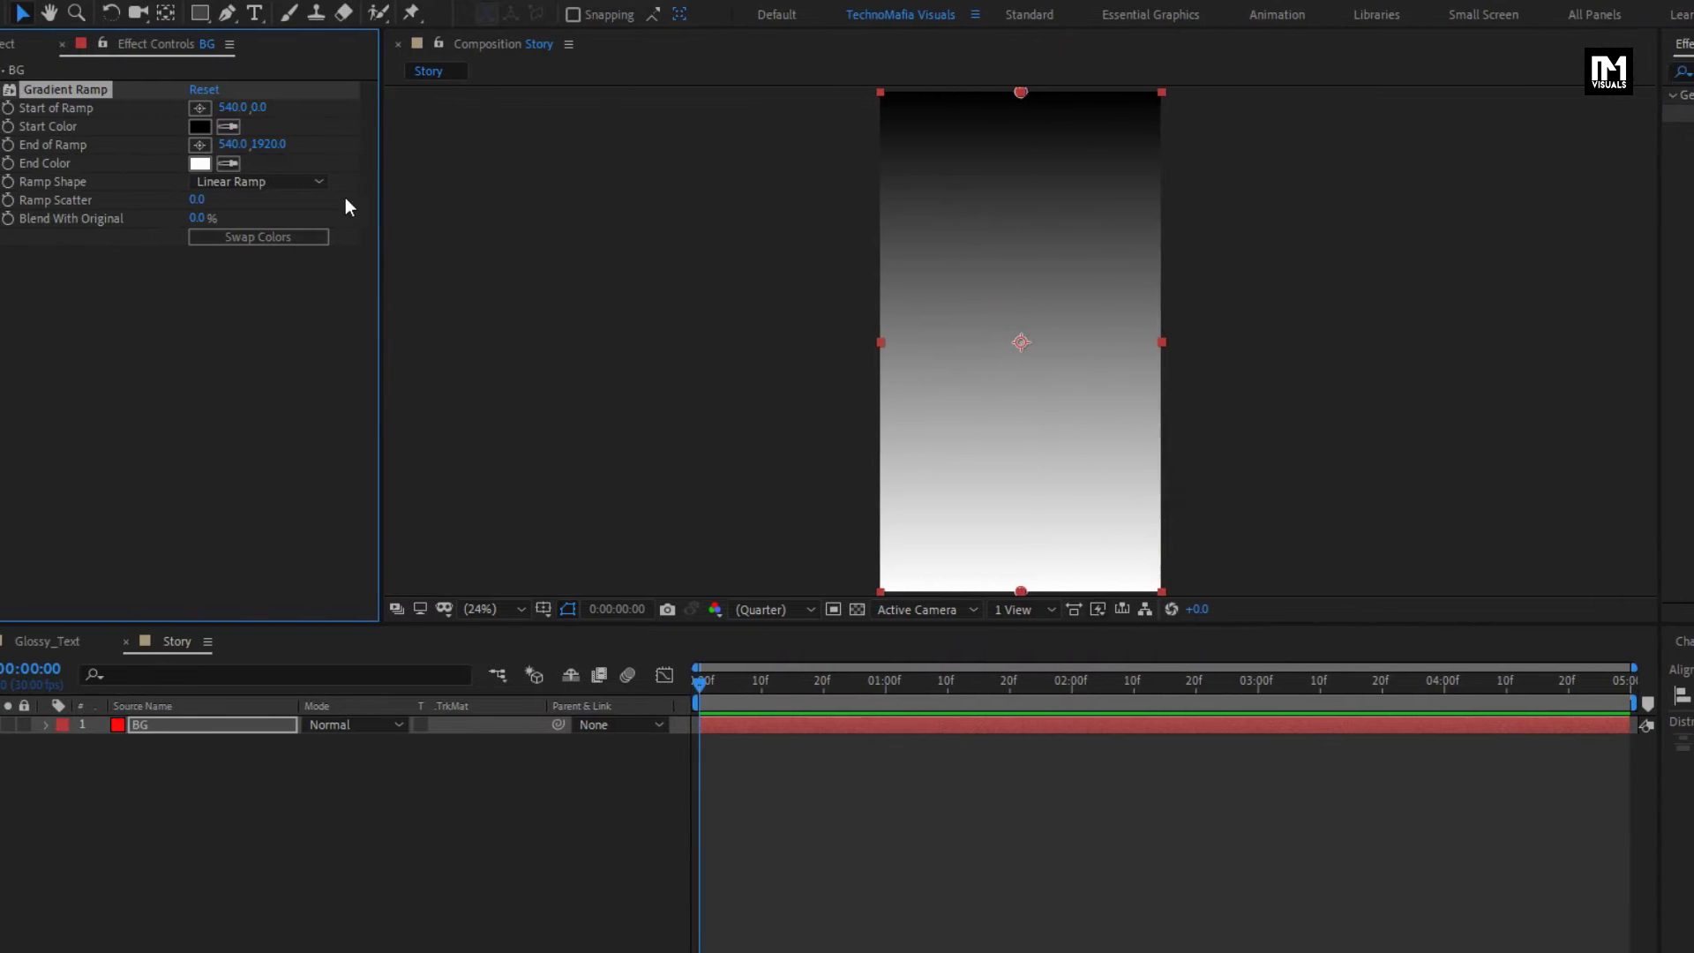
Step: Set the Gradient Ramp's Start Color to red FF0000 and its End Color to black 000000
left_click(235, 125)
left_click_drag(432, 291, 509, 277)
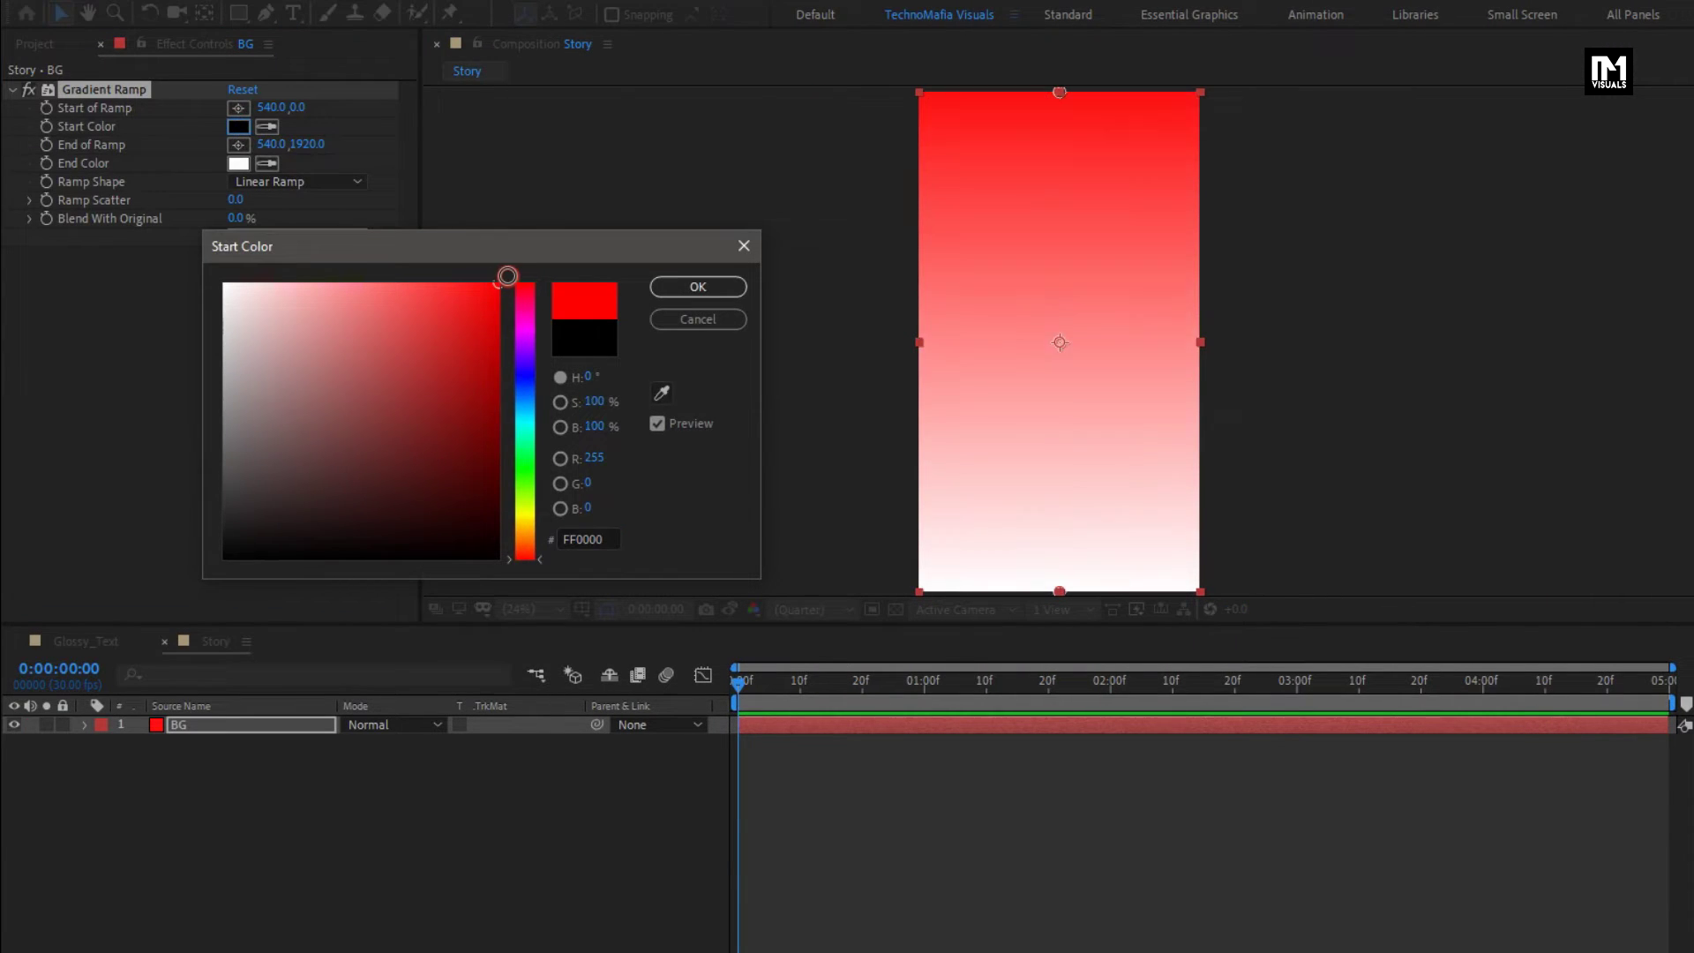
left_click(695, 287)
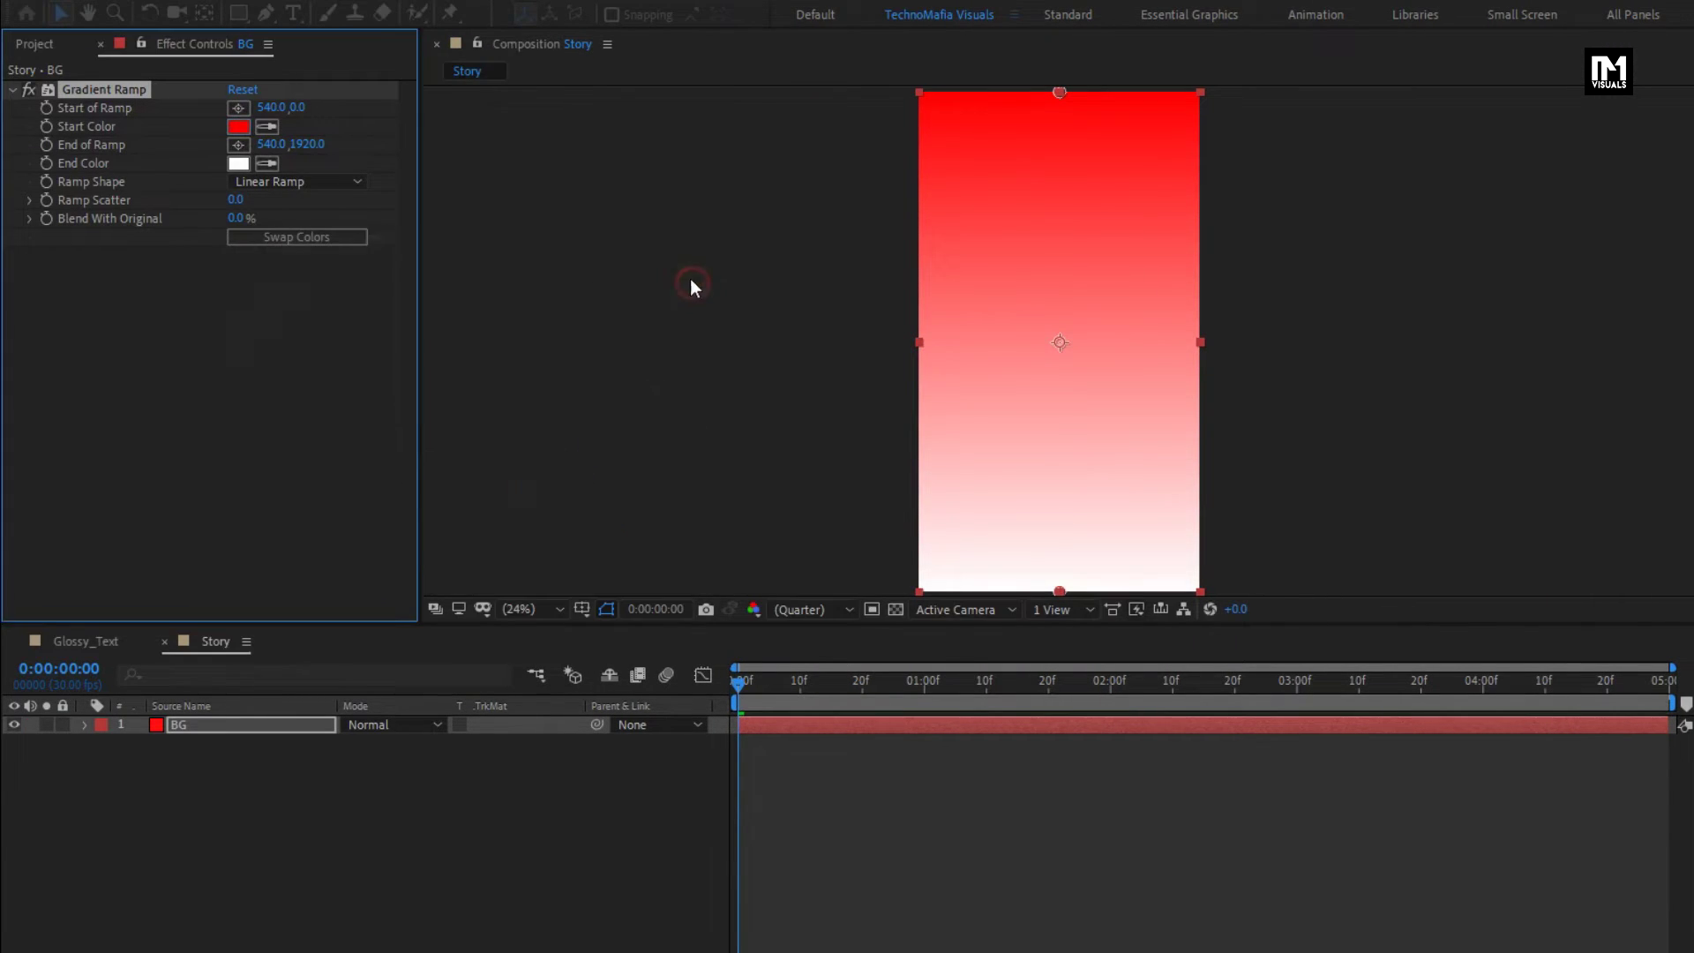
left_click(238, 164)
left_click(481, 551)
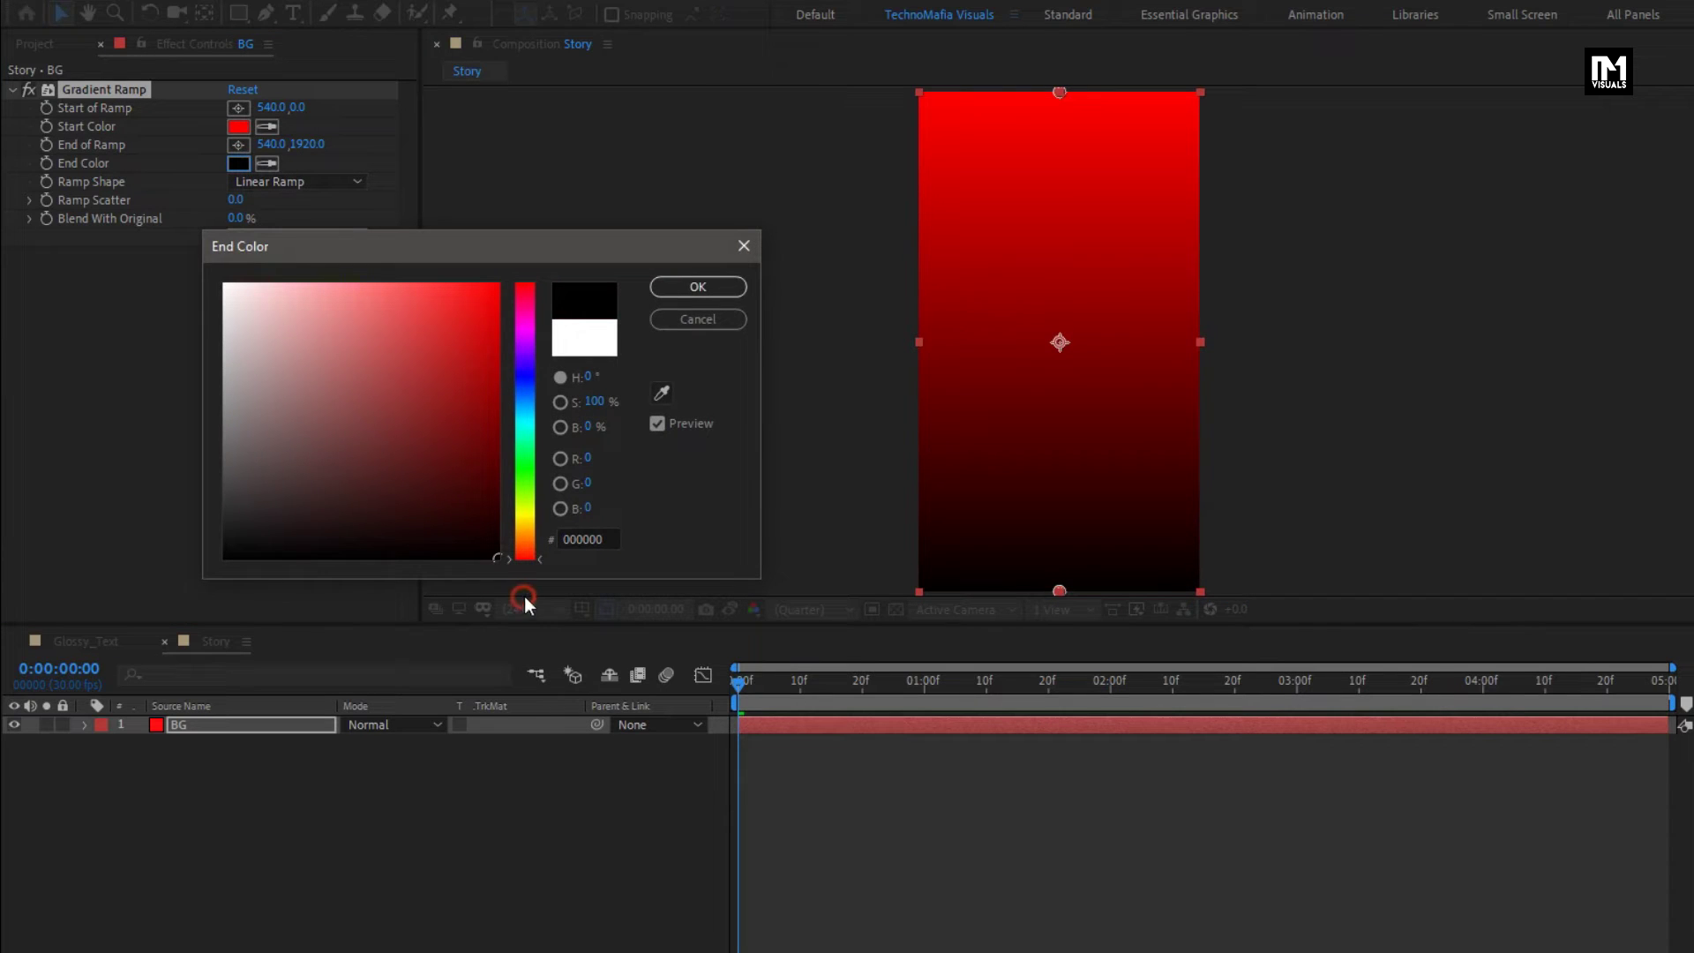
left_click(683, 288)
Step: Change the Ramp Shape to Radial Ramp and place the Start of Ramp at the frame's top centre, about 541, -4
left_click(282, 181)
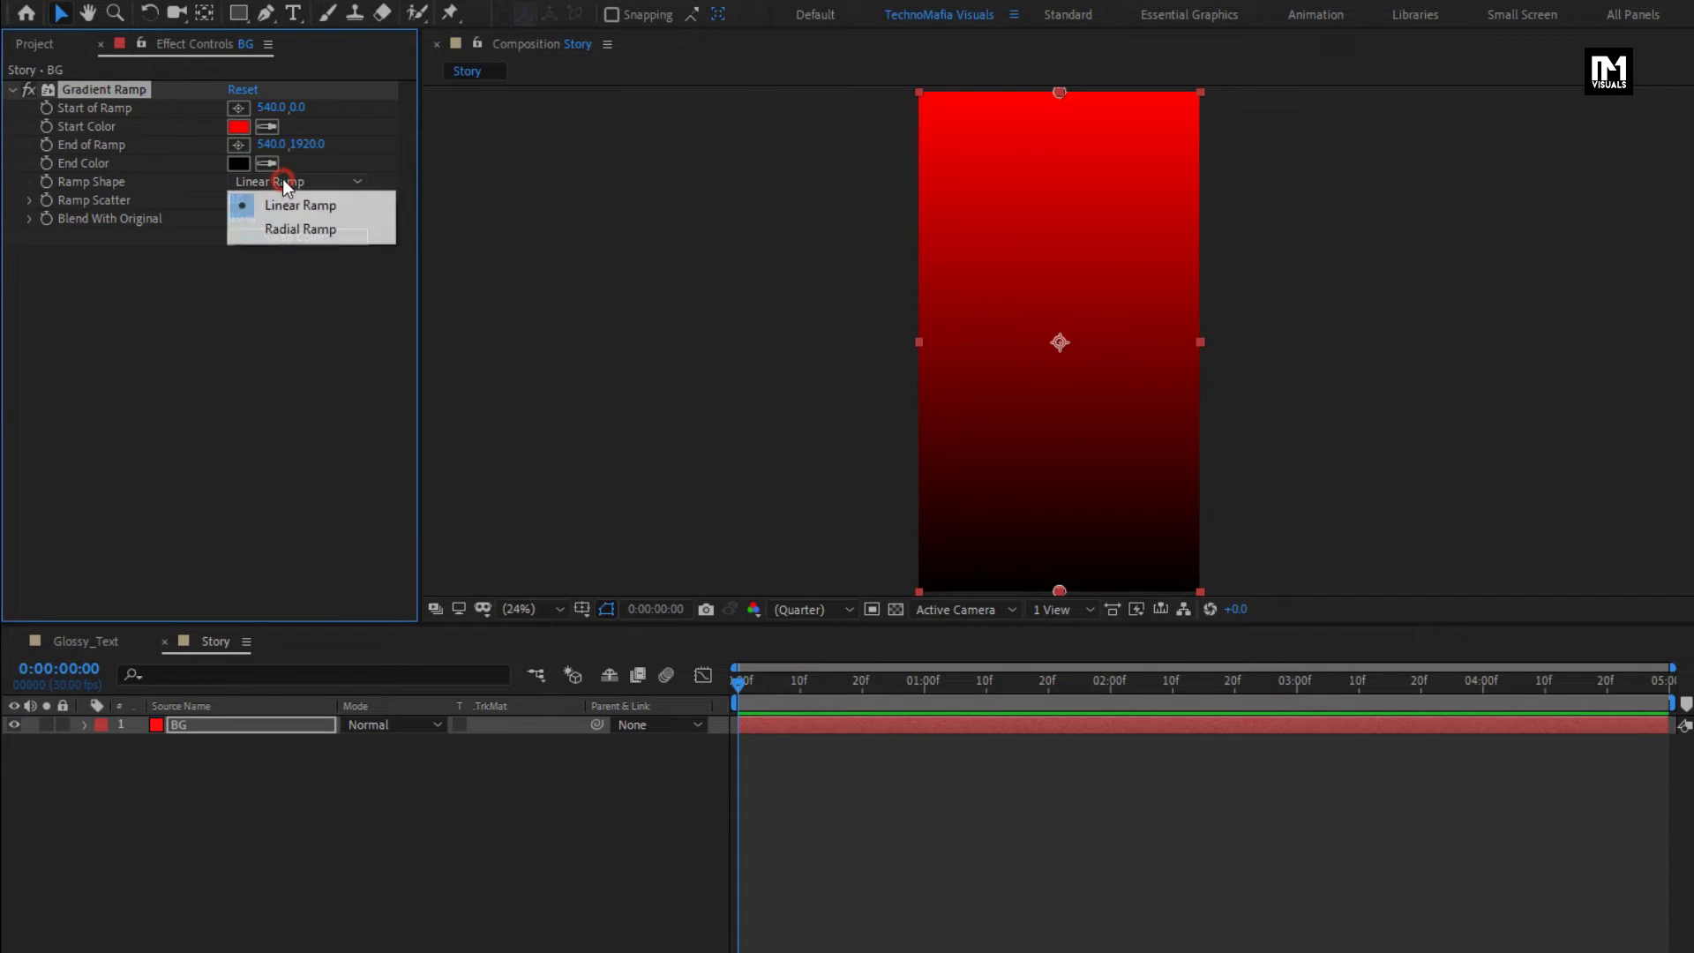
left_click(282, 230)
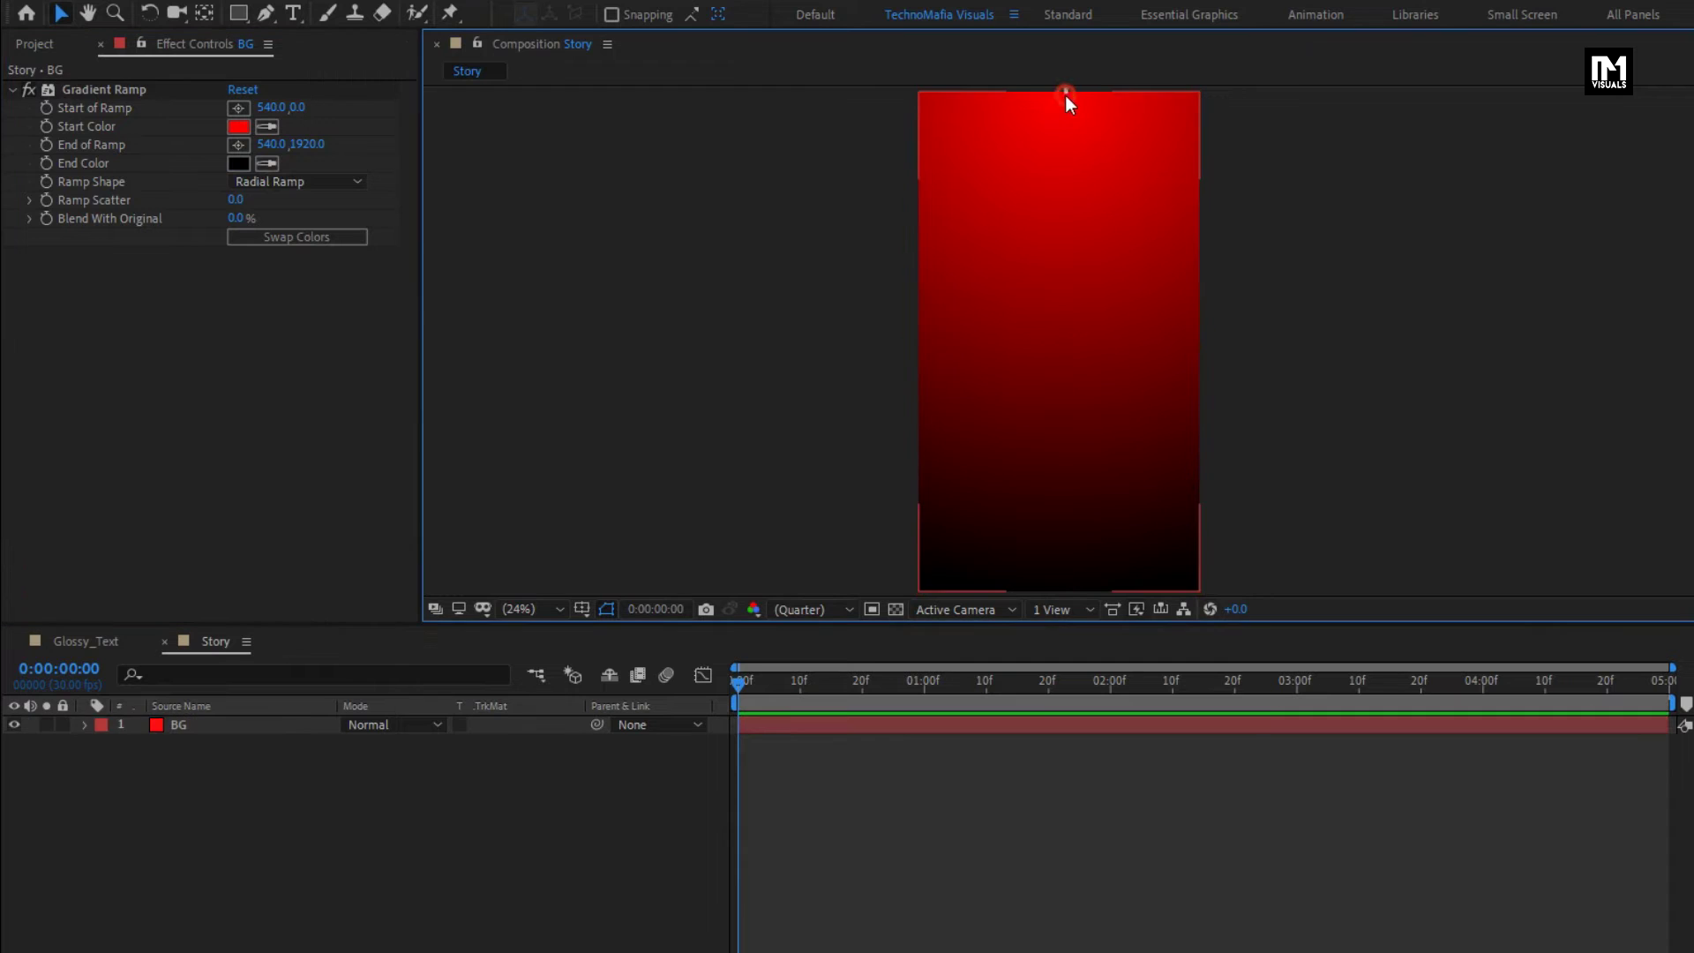
left_click(1061, 103)
left_click(135, 92)
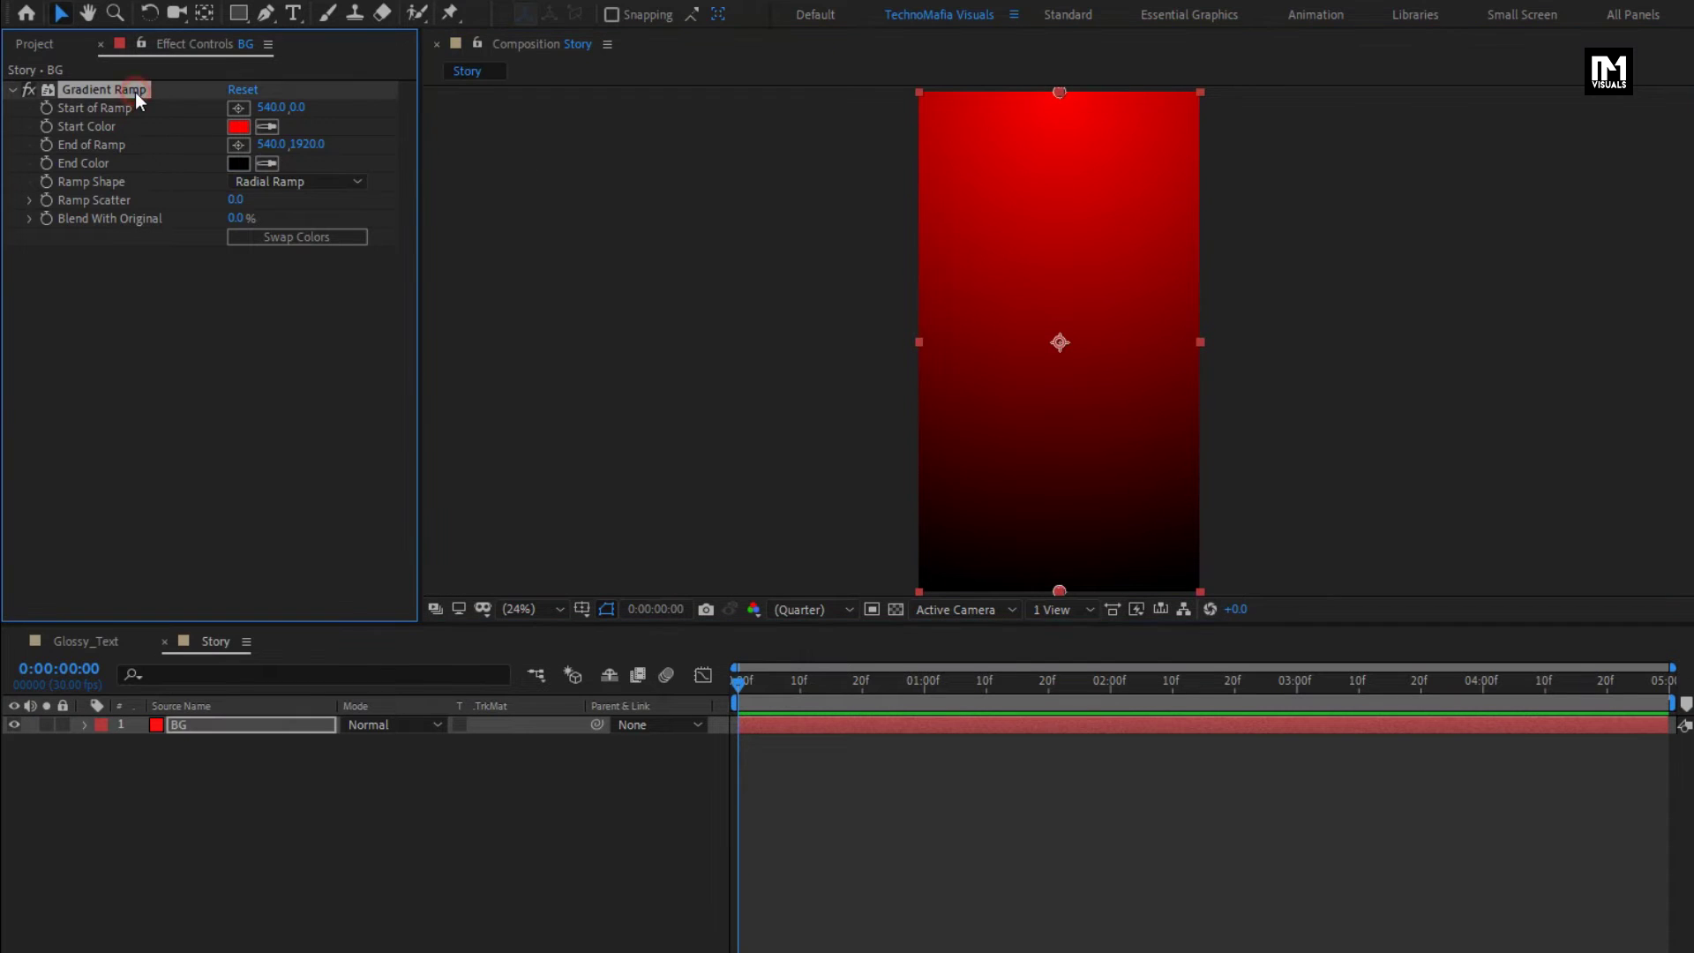
left_click(234, 107)
left_click(1057, 92)
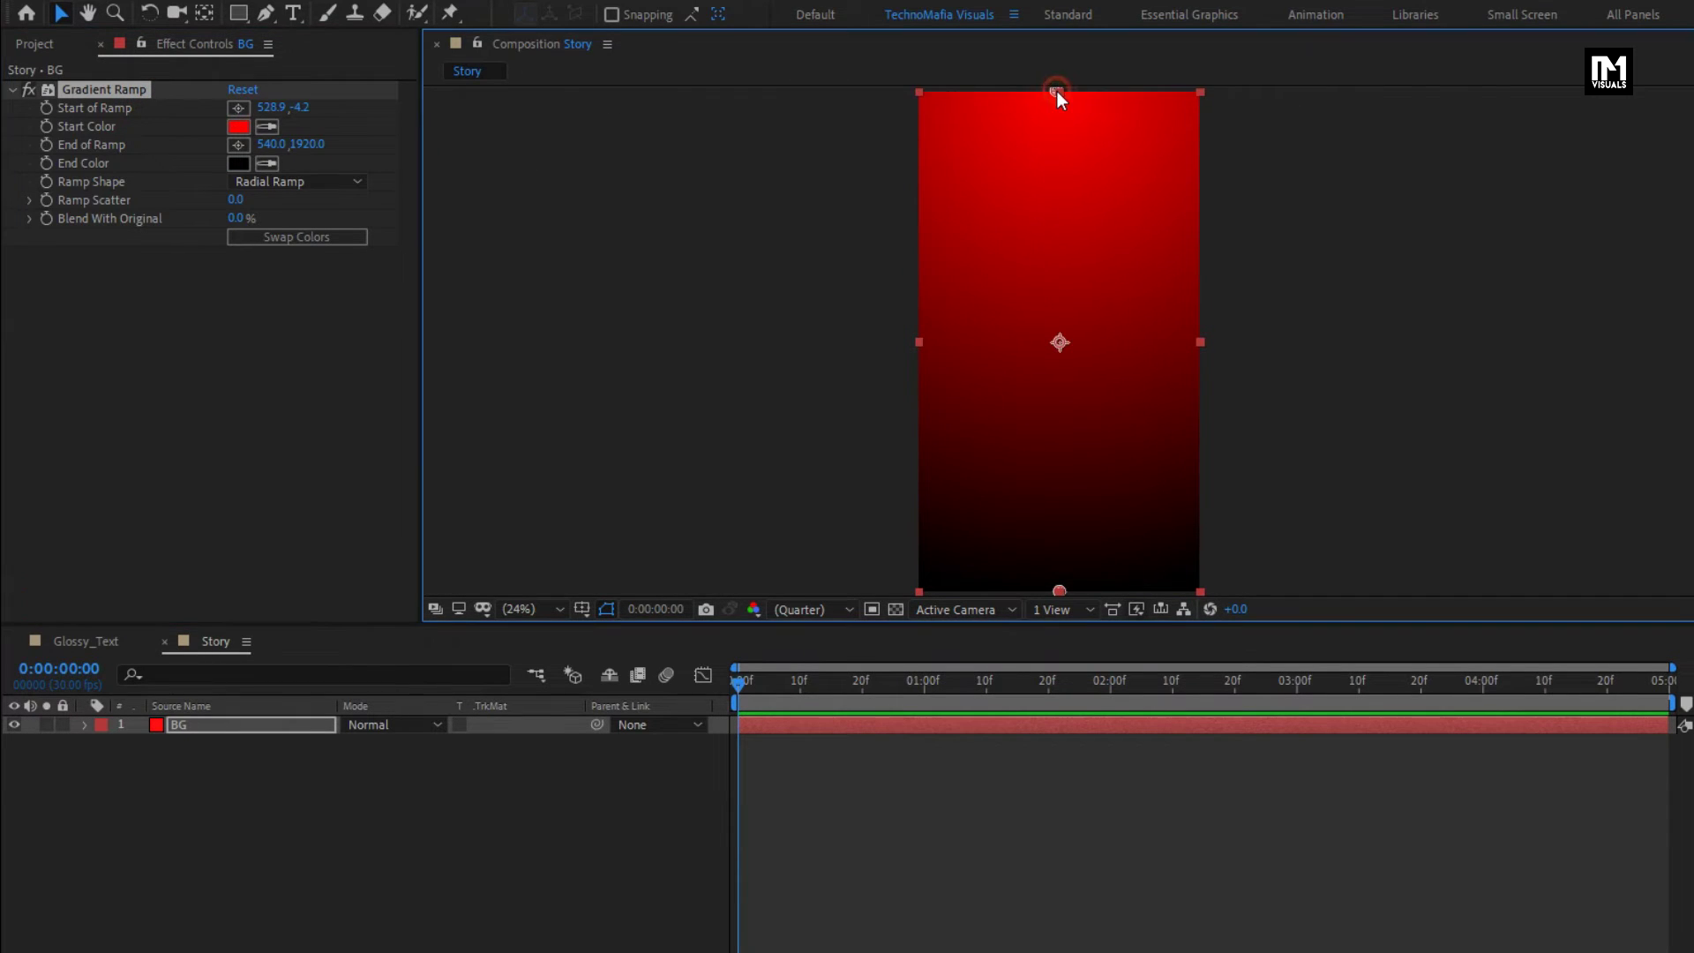
left_click_drag(1057, 92, 1061, 92)
Step: Place the End of Ramp near the frame's bottom-right corner, about 1058, 1920, and set Ramp Scatter to 500
left_click(238, 145)
left_click(1192, 586)
left_click_drag(1193, 585, 1196, 591)
left_click(232, 197)
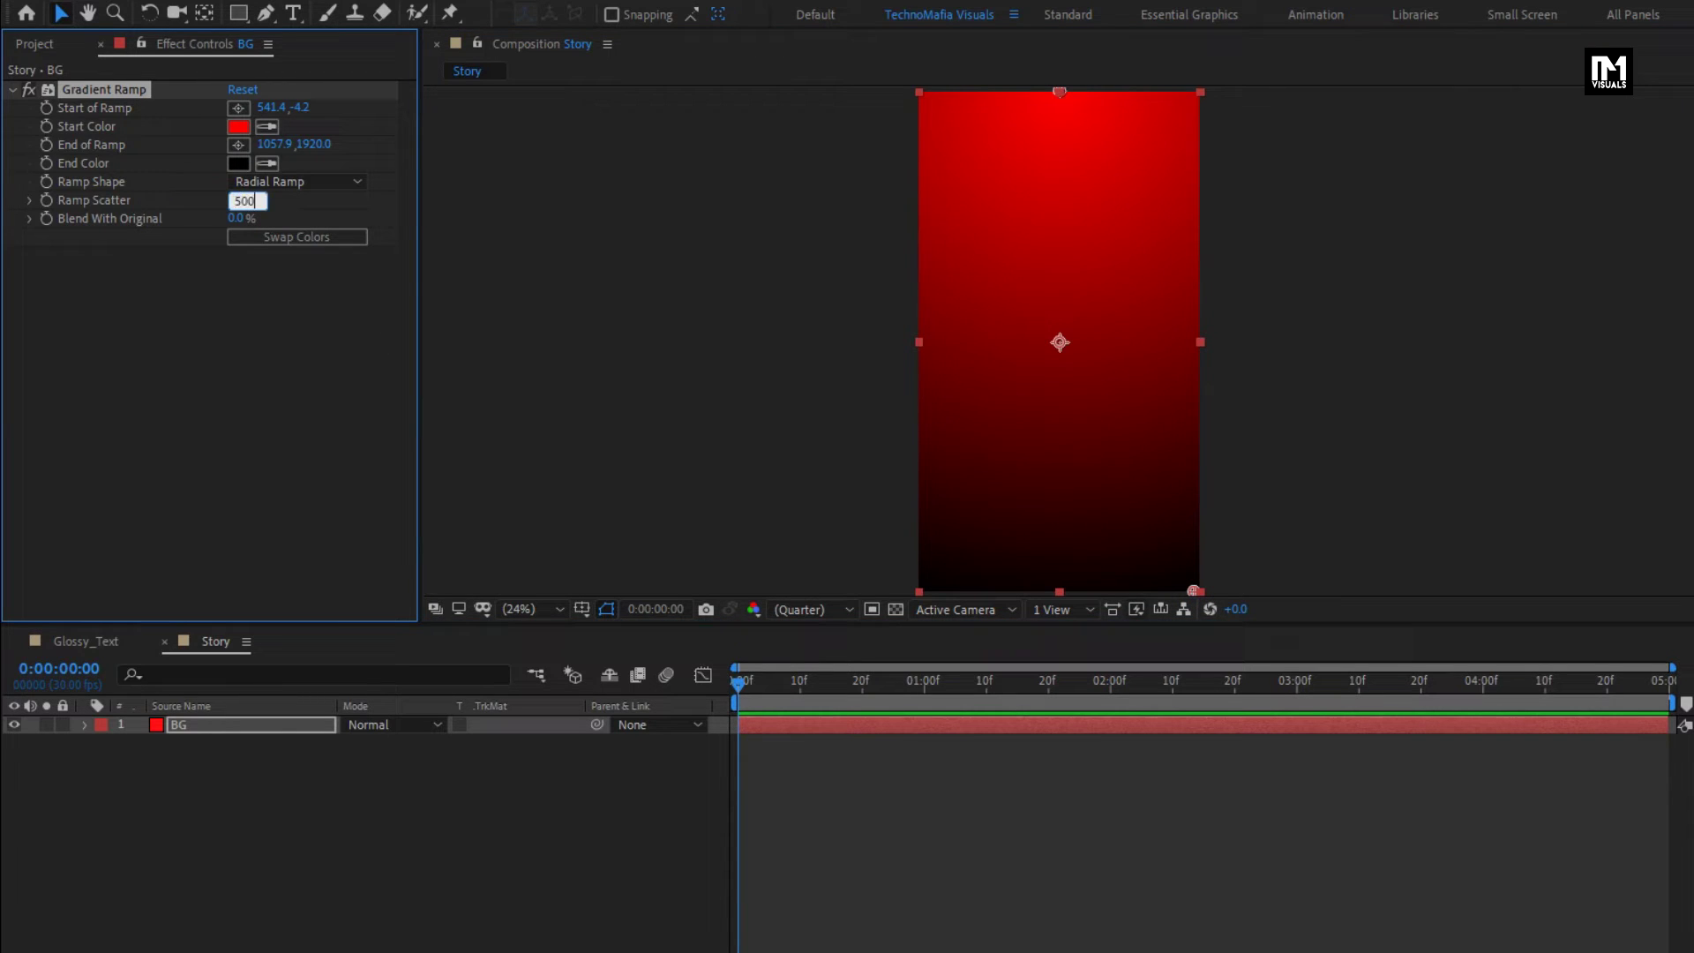
Step: Add Light Bokeah.jpg from the project to the Story composition above the BG layer
left_click(33, 44)
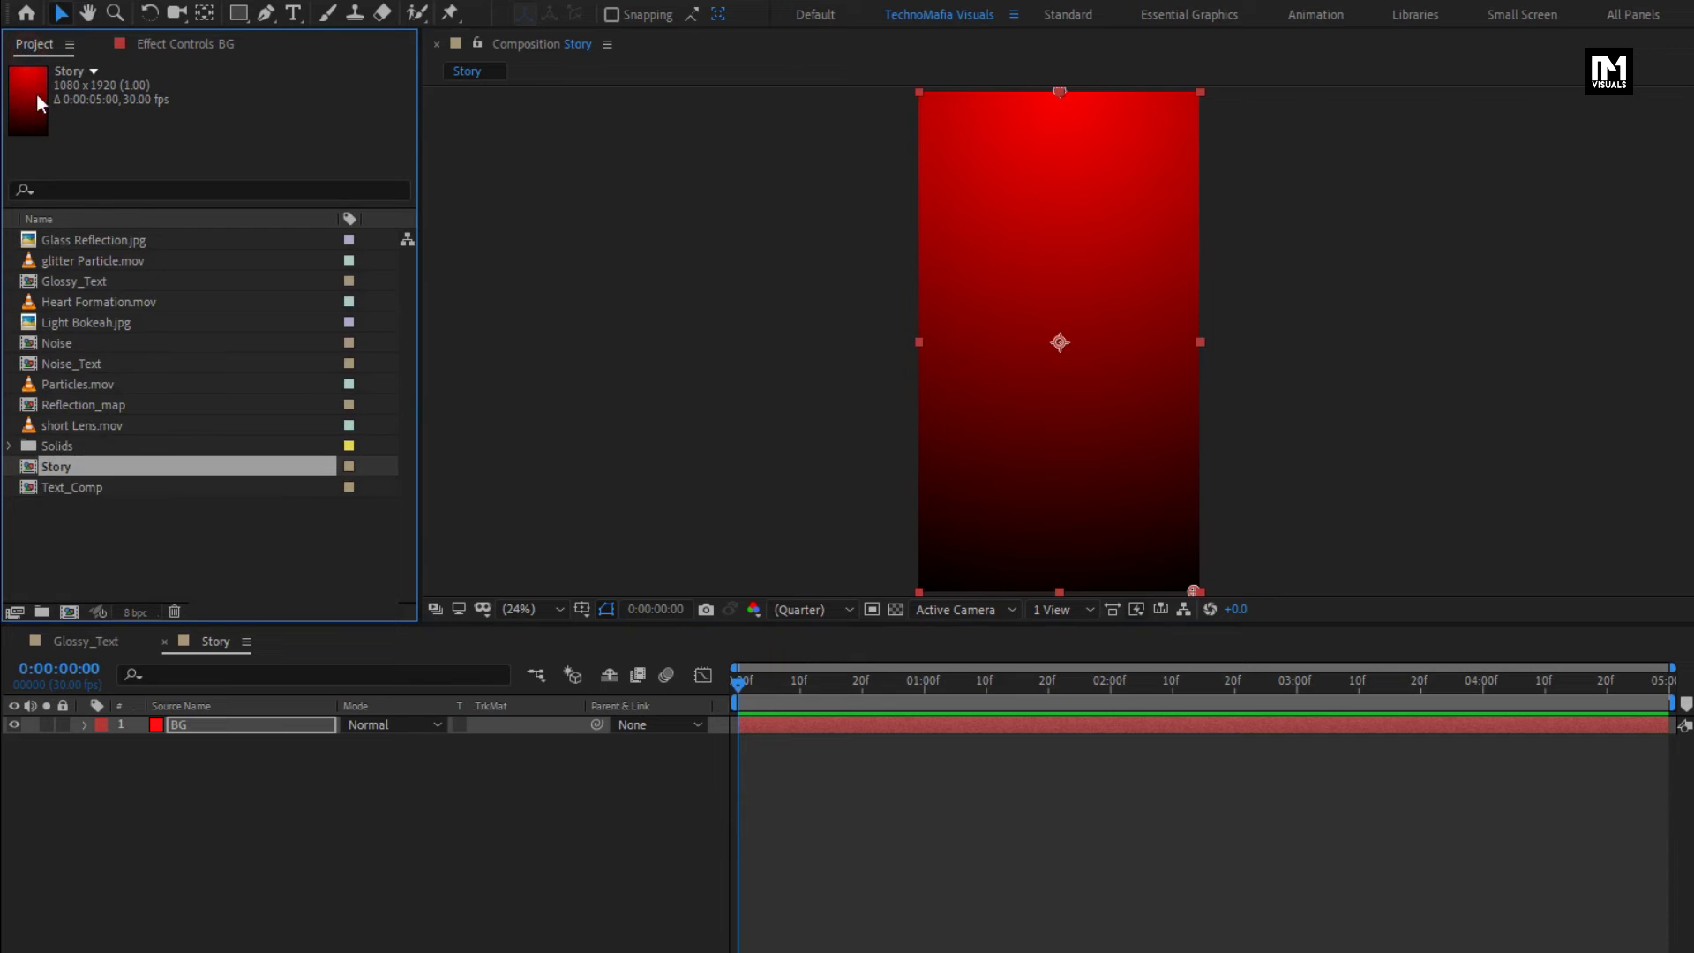
left_click_drag(67, 325, 1056, 364)
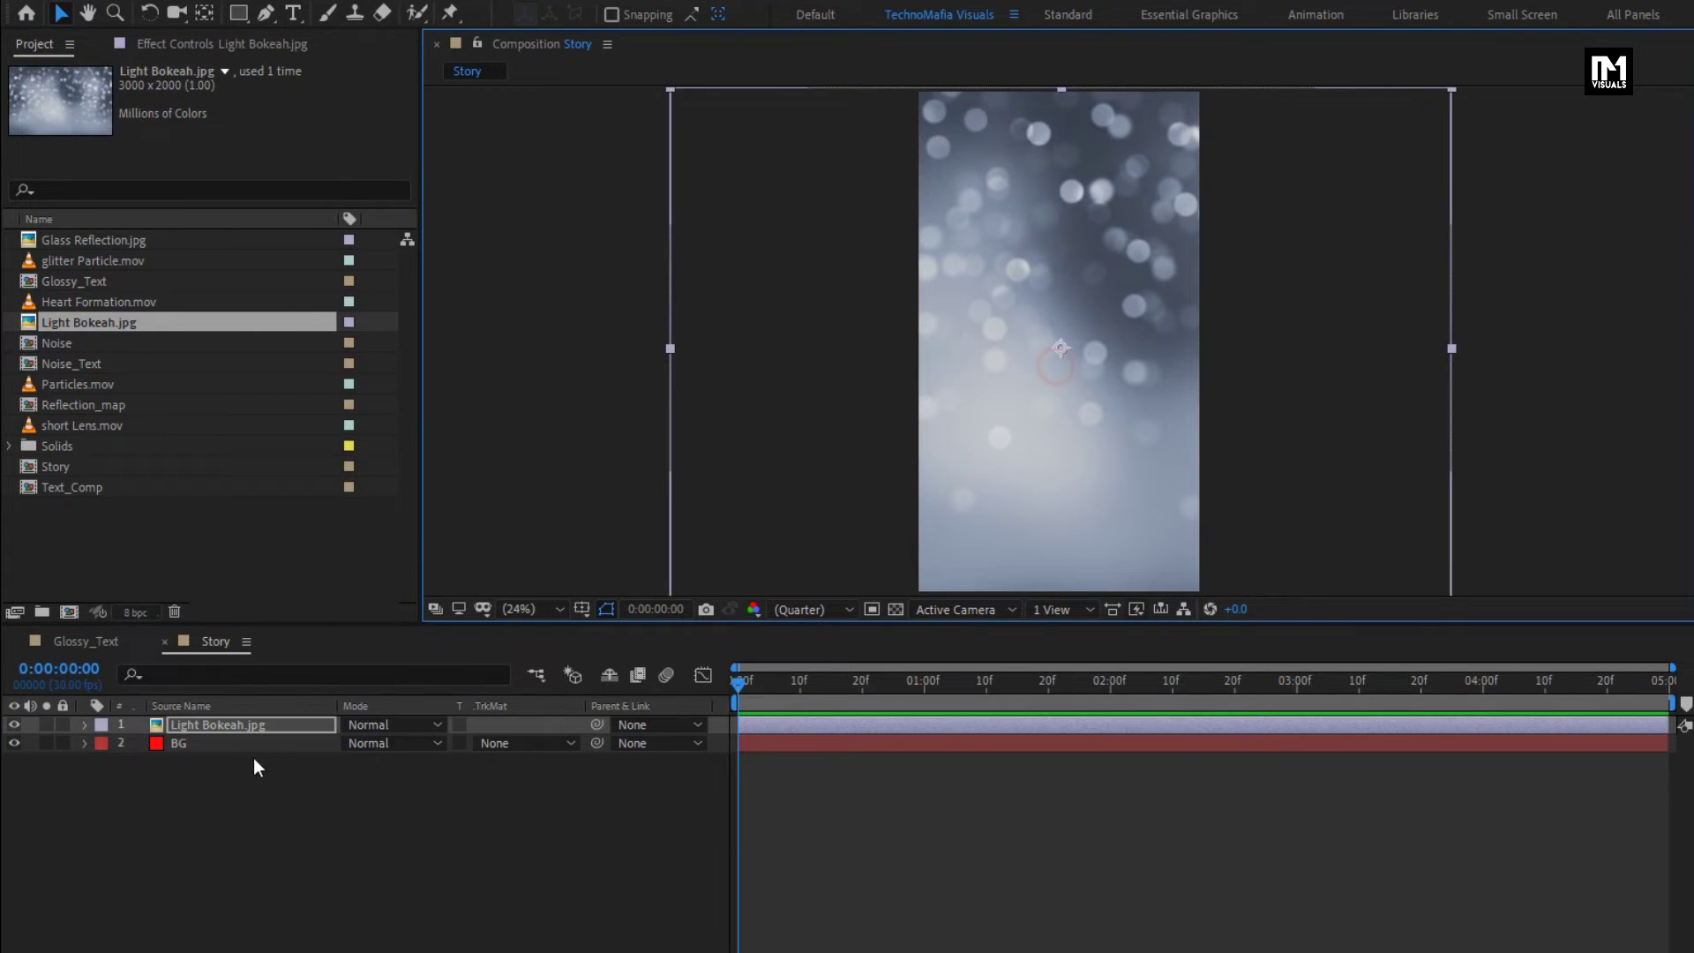
key("period")
Step: Apply the Block Dissolve effect to the Light Bokeah.jpg layer and set its Transition Completion to 50%
left_click(252, 727)
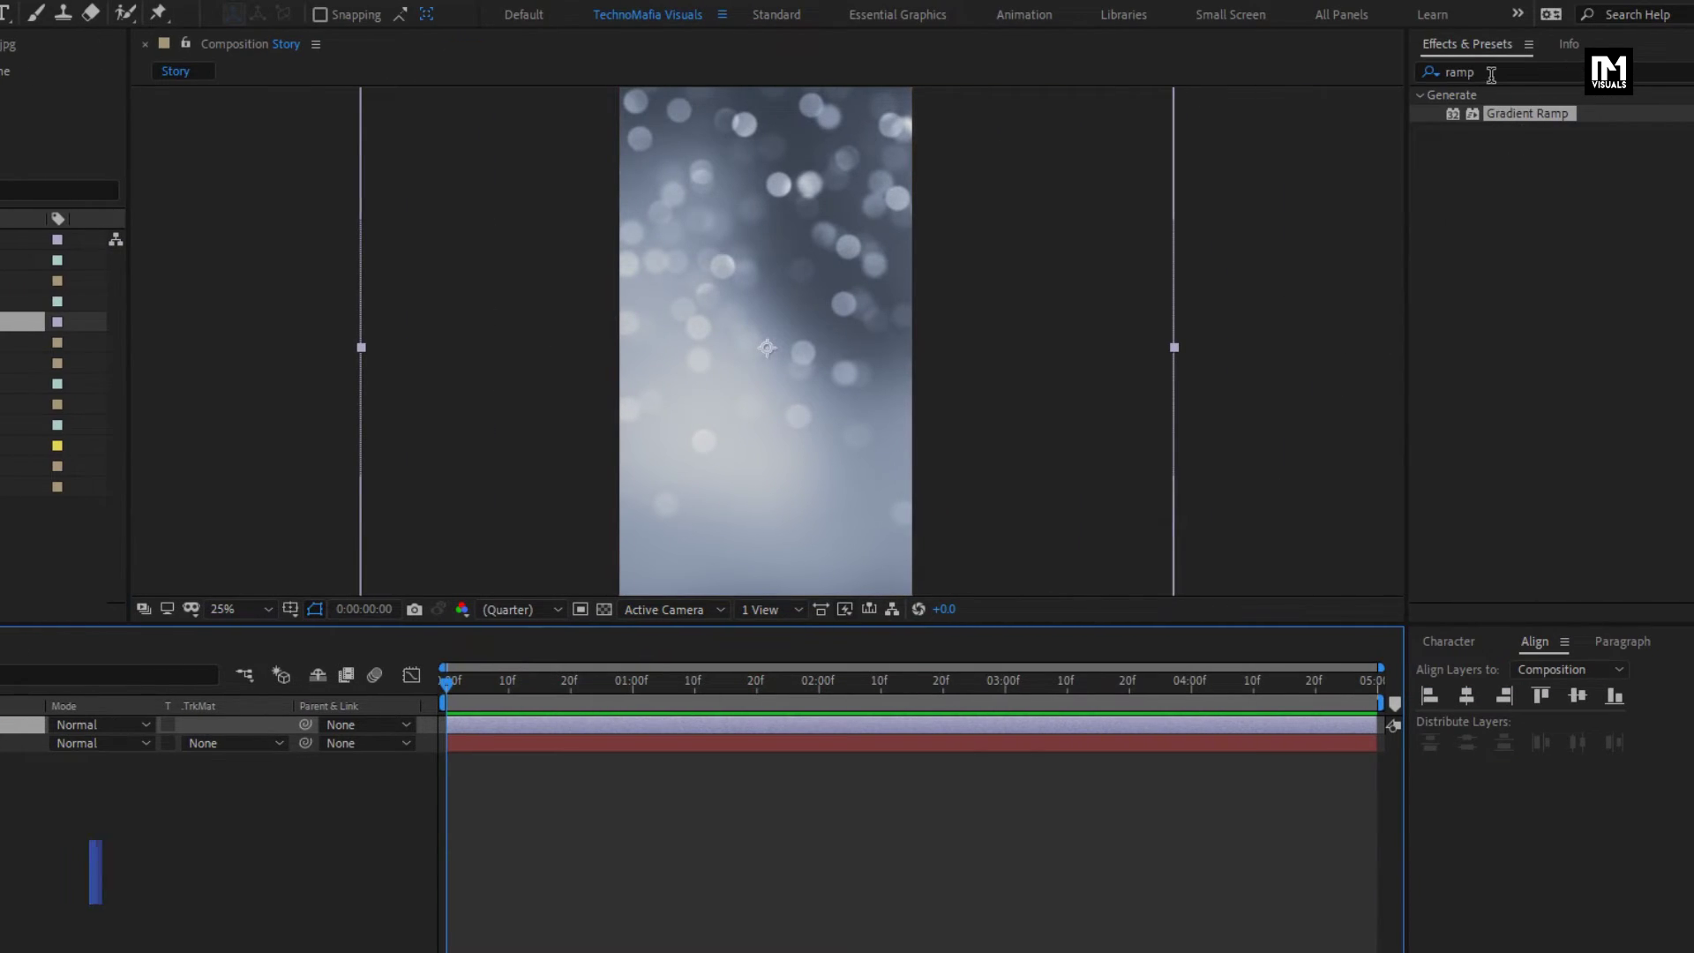
type("bloc")
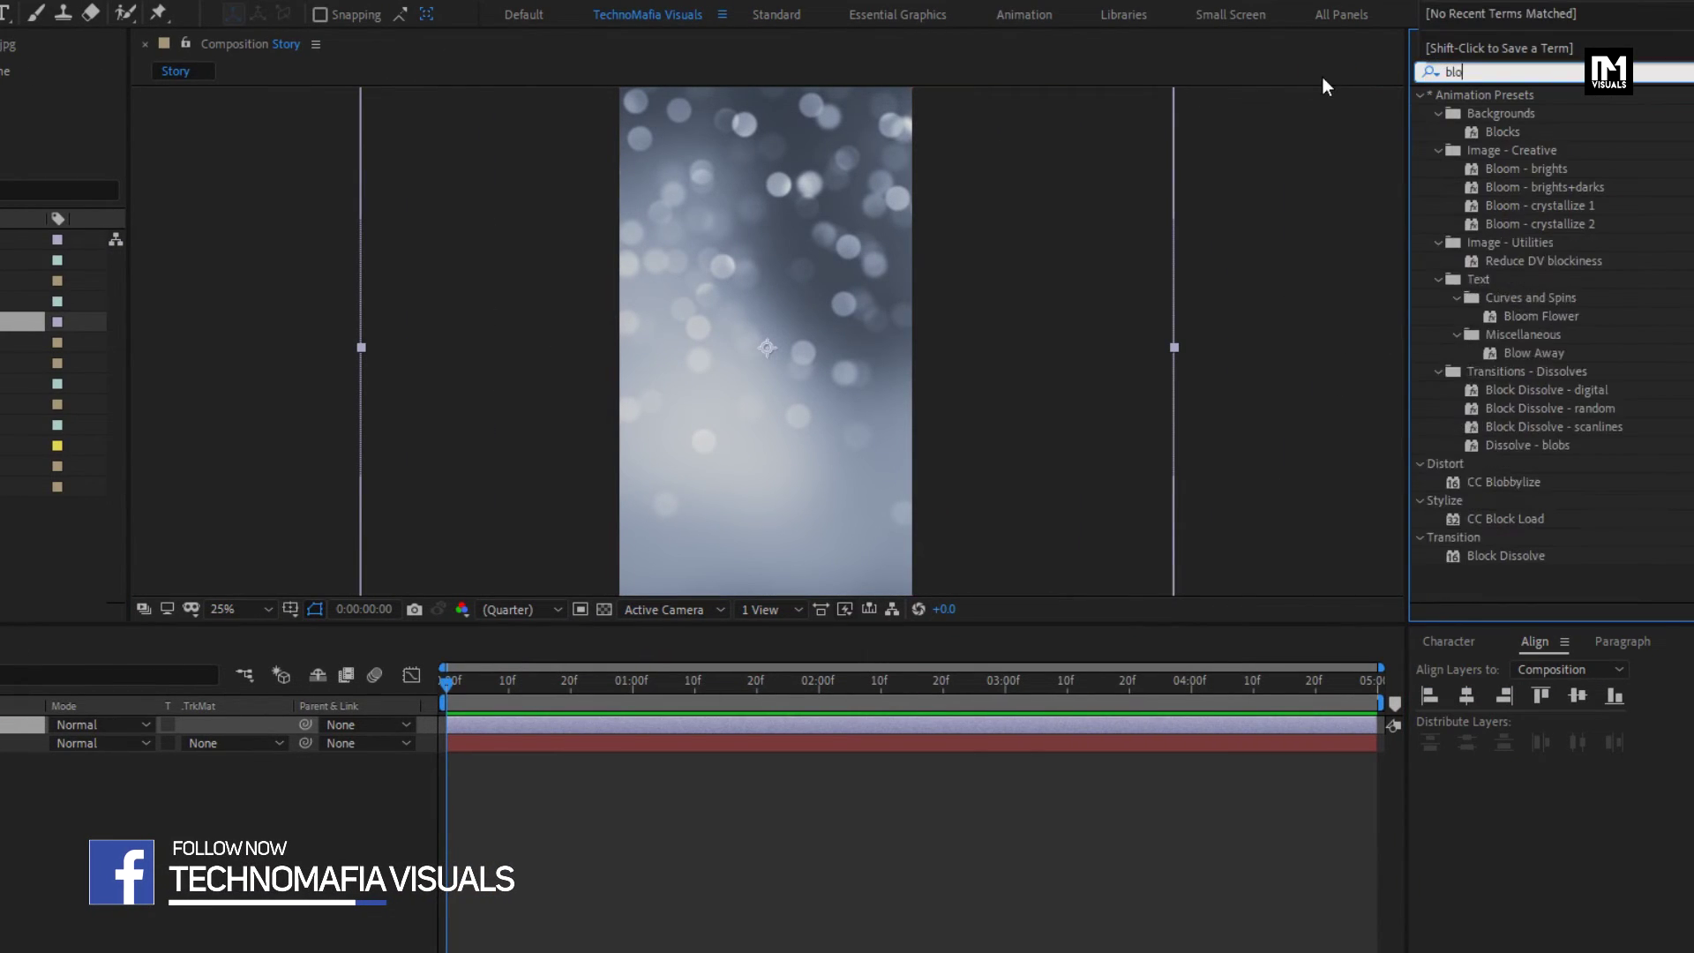
double_click(1505, 317)
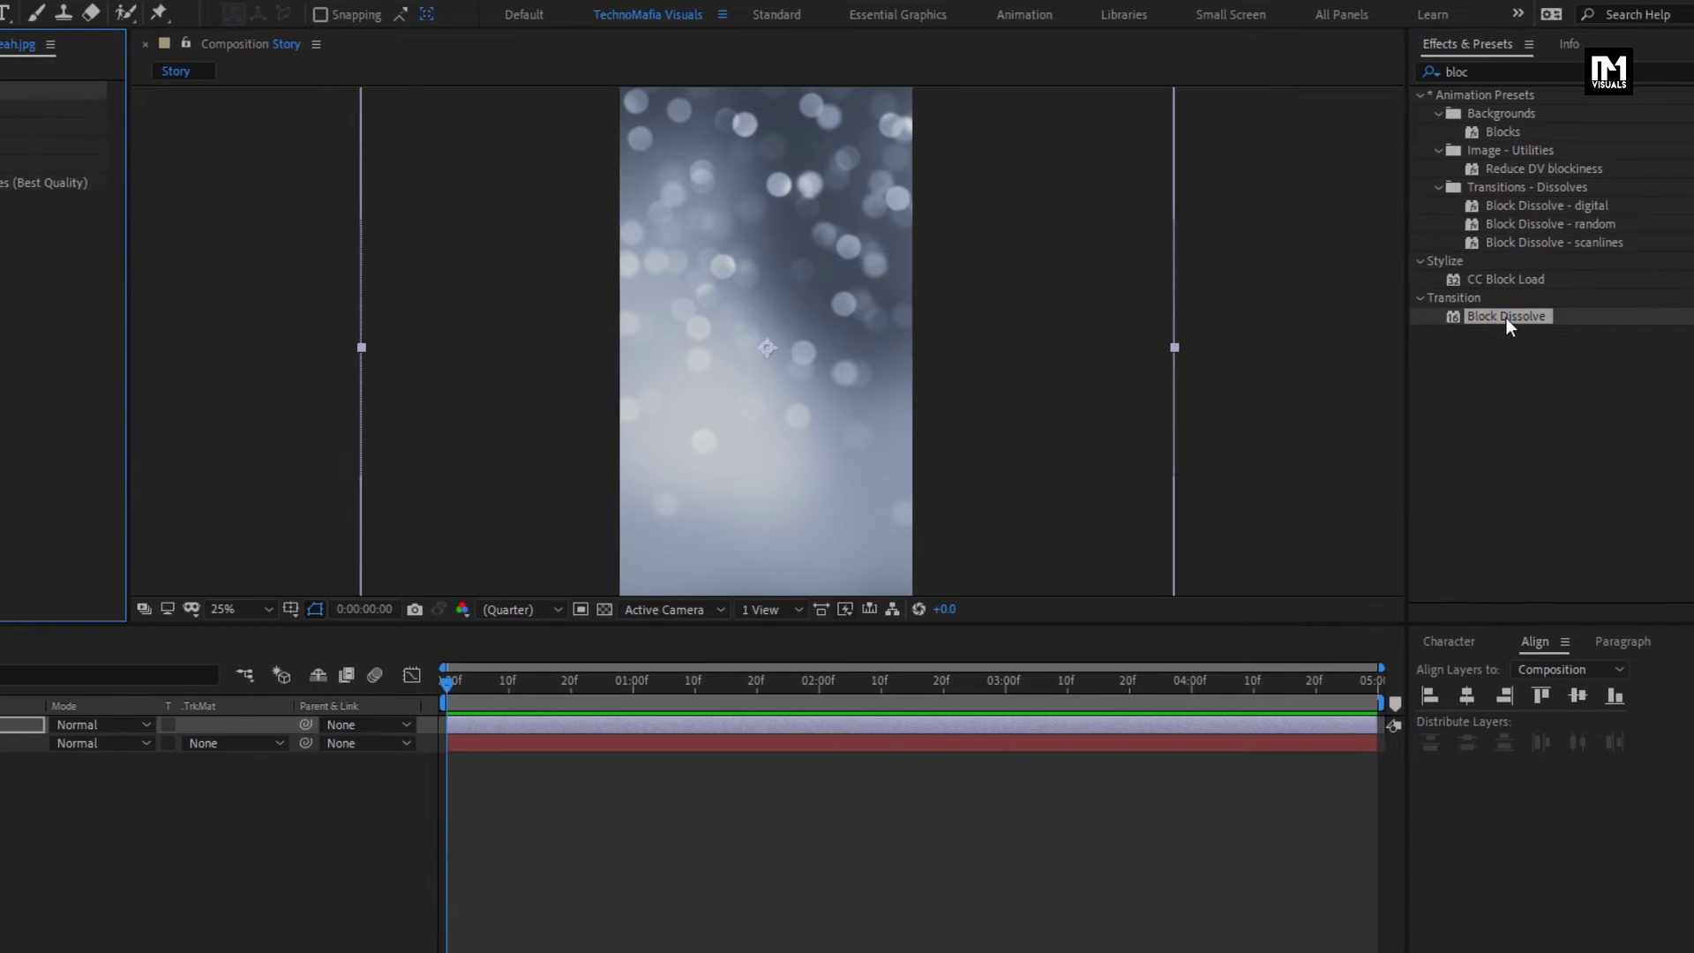
left_click(235, 108)
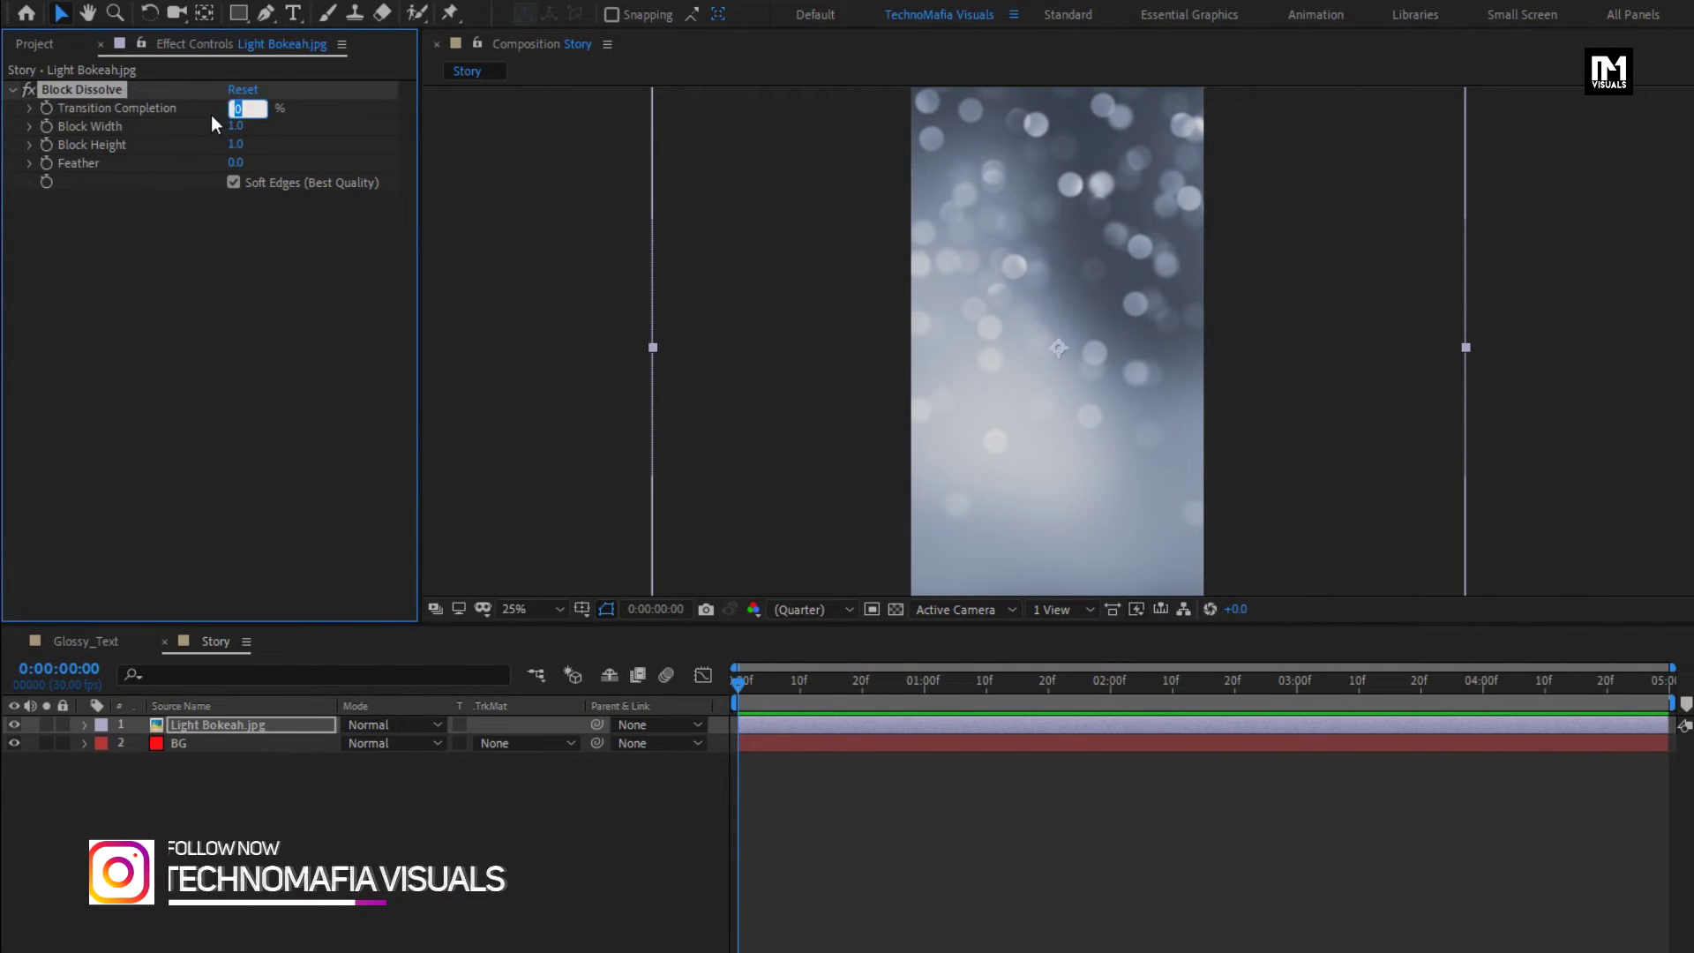
type("50")
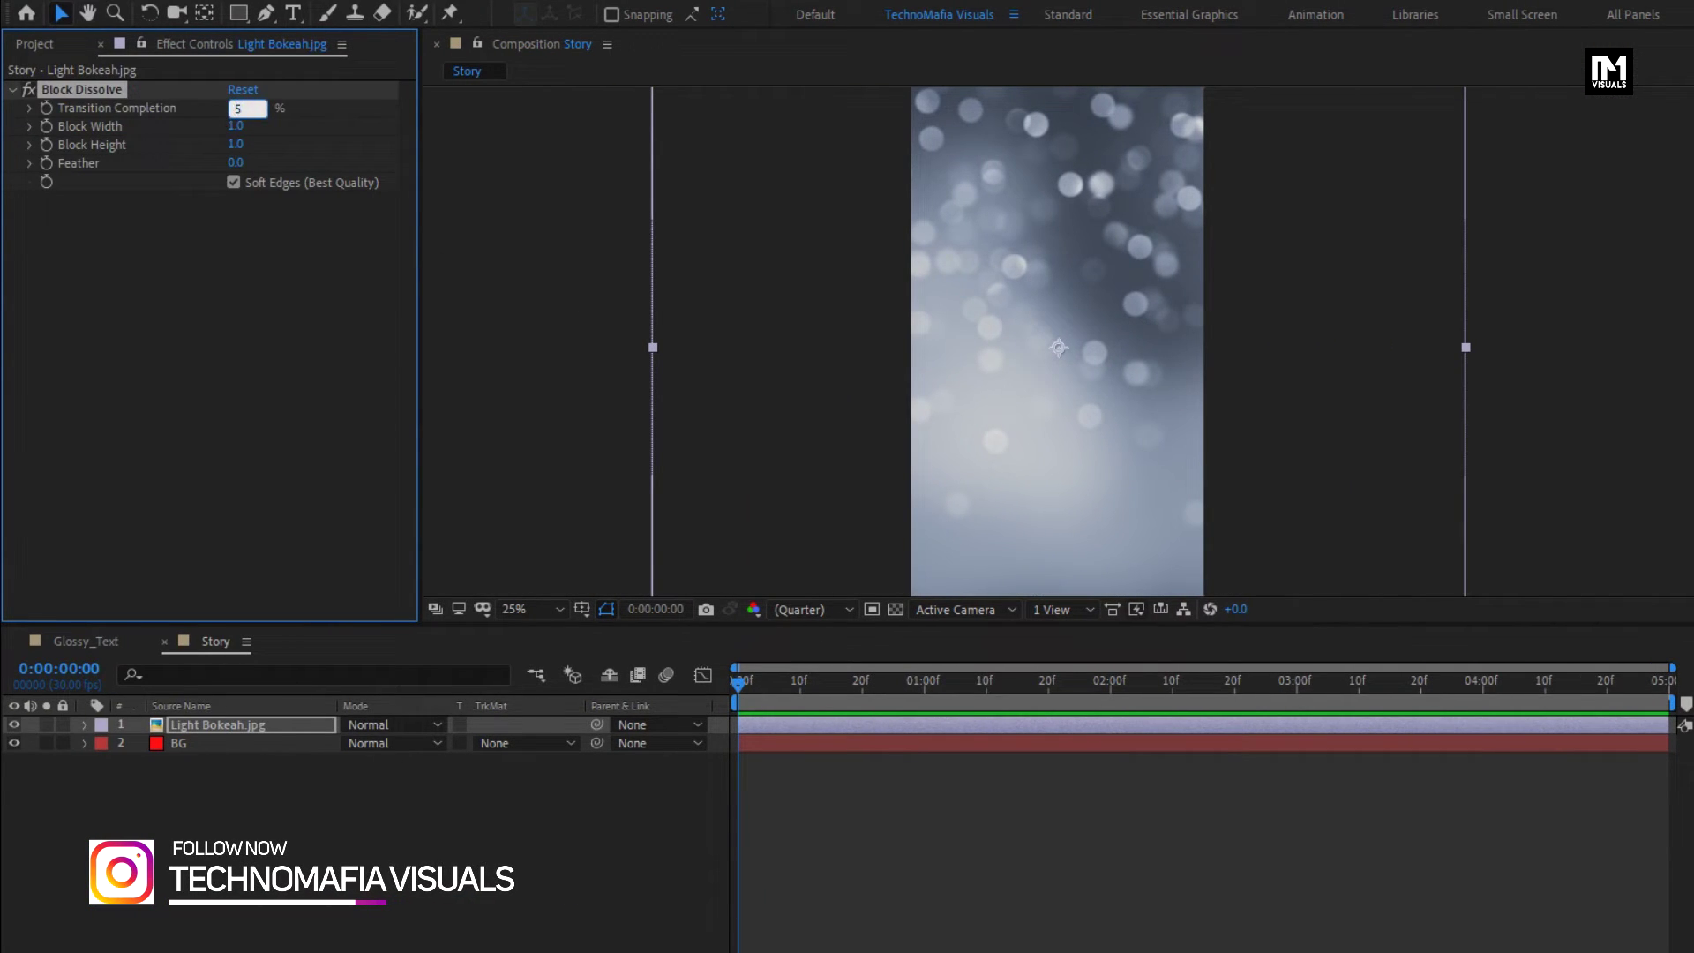
key("Return")
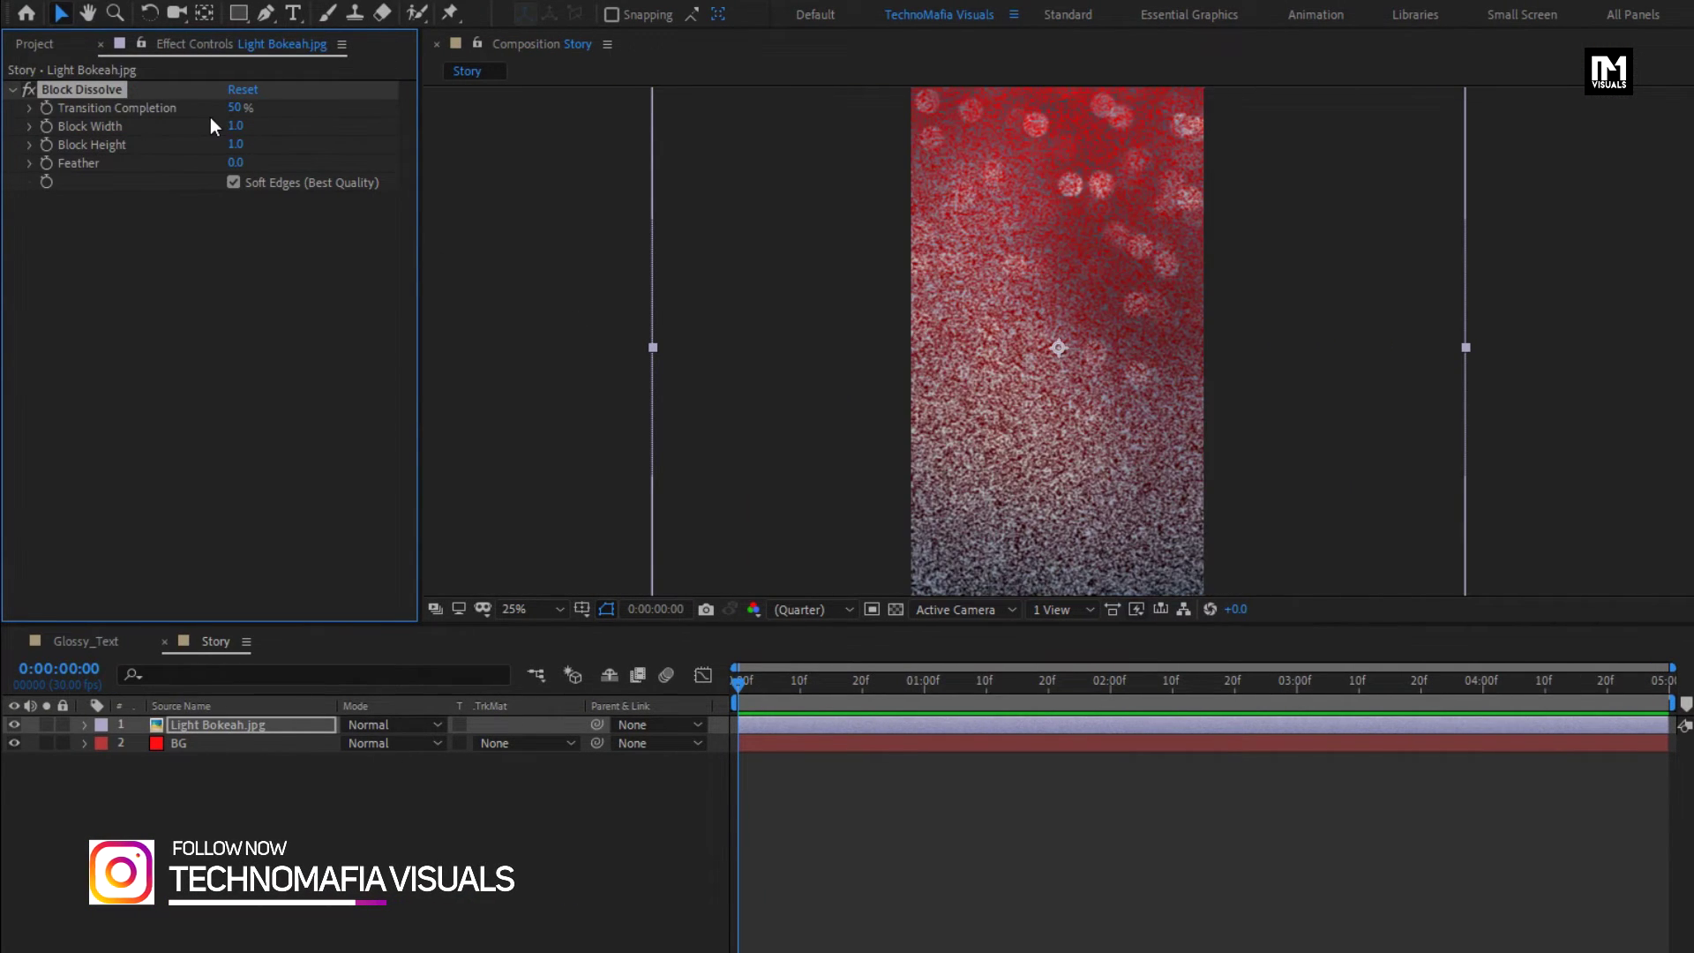
Step: Set the Block Dissolve's Block Width and Block Height to 20 and its Feather to 350
left_click(235, 126)
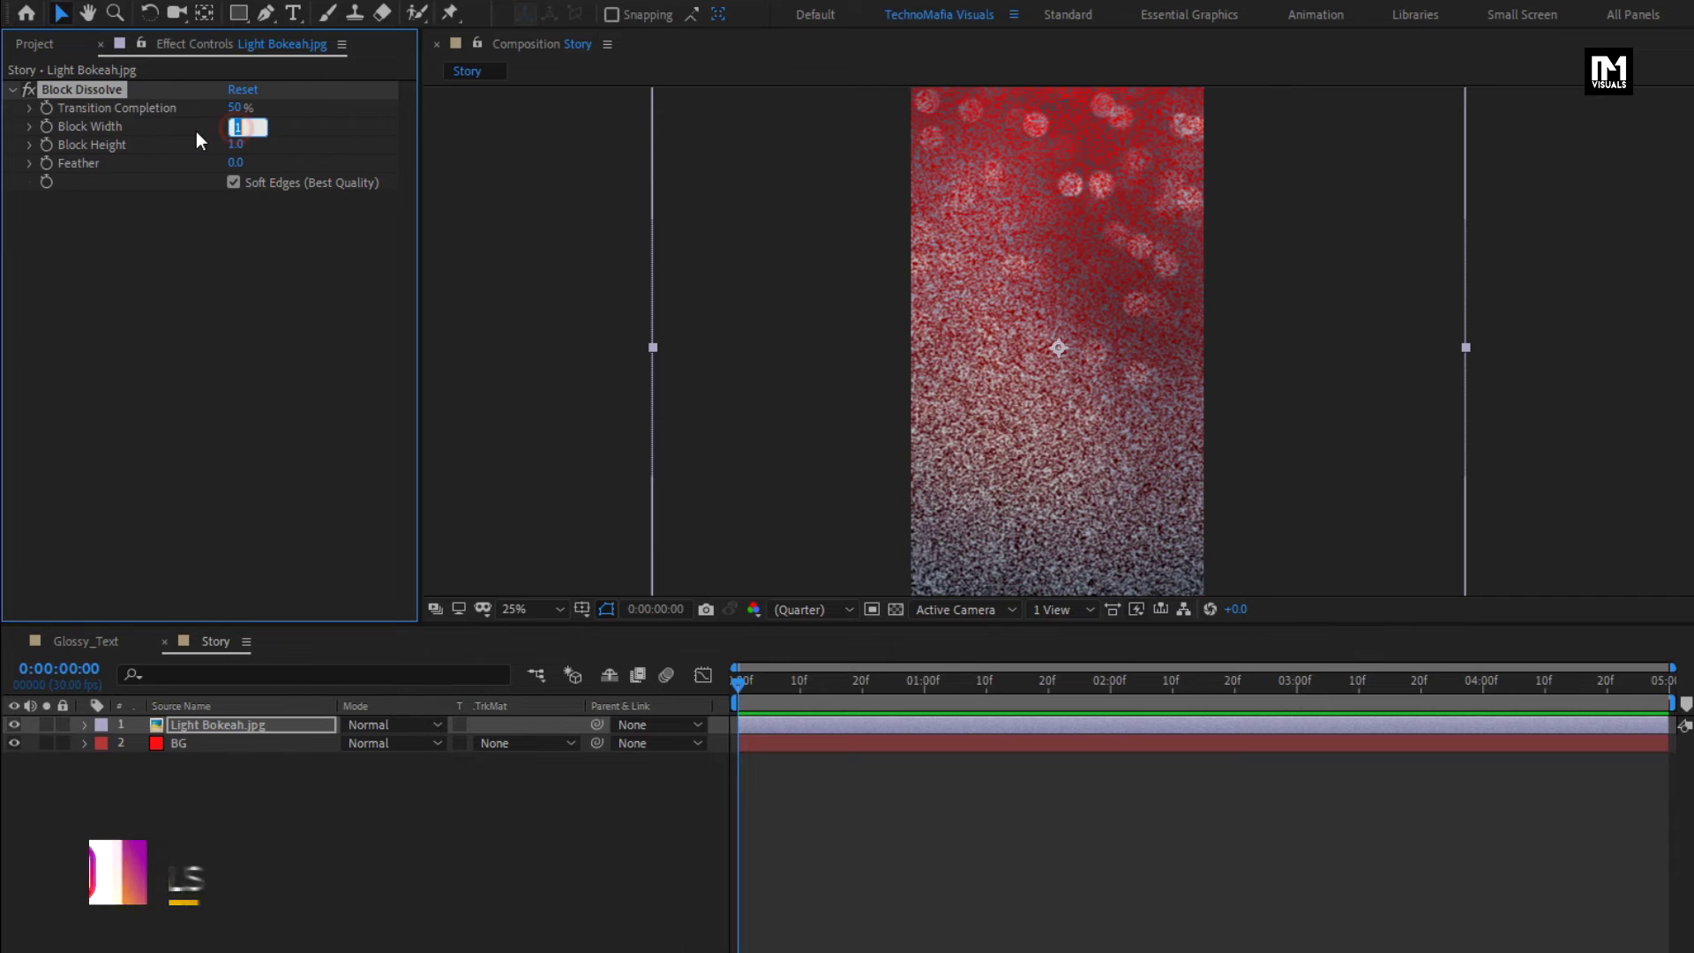
type("20")
key("Tab")
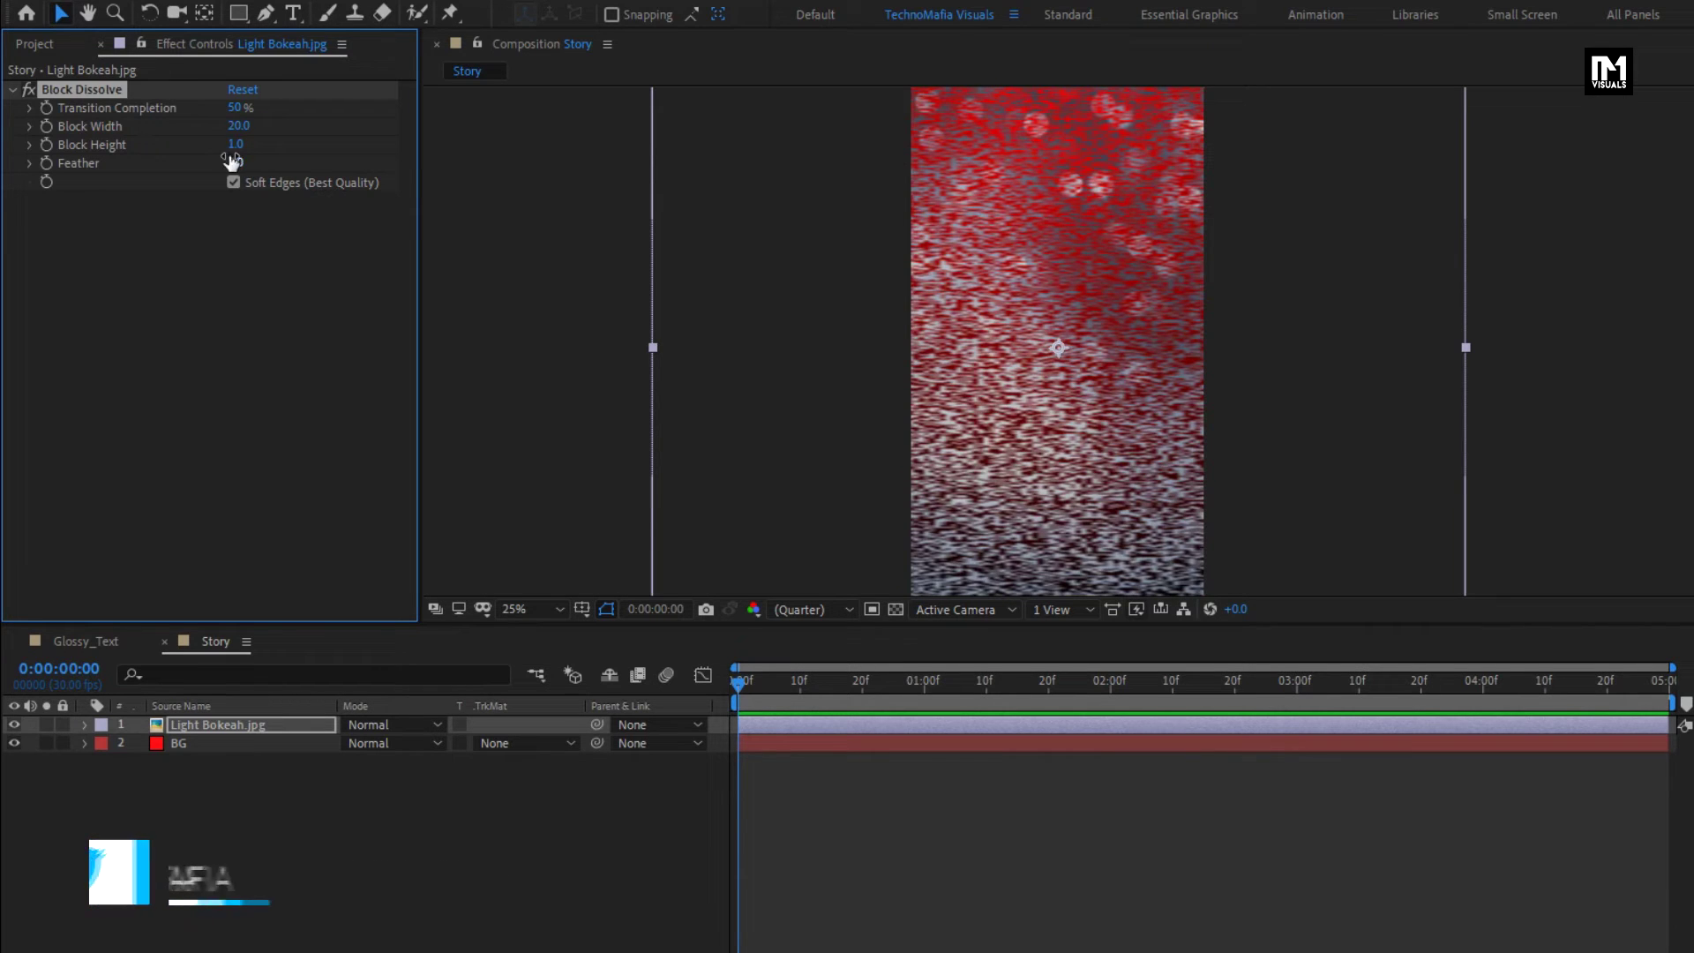
type("20")
key("Tab")
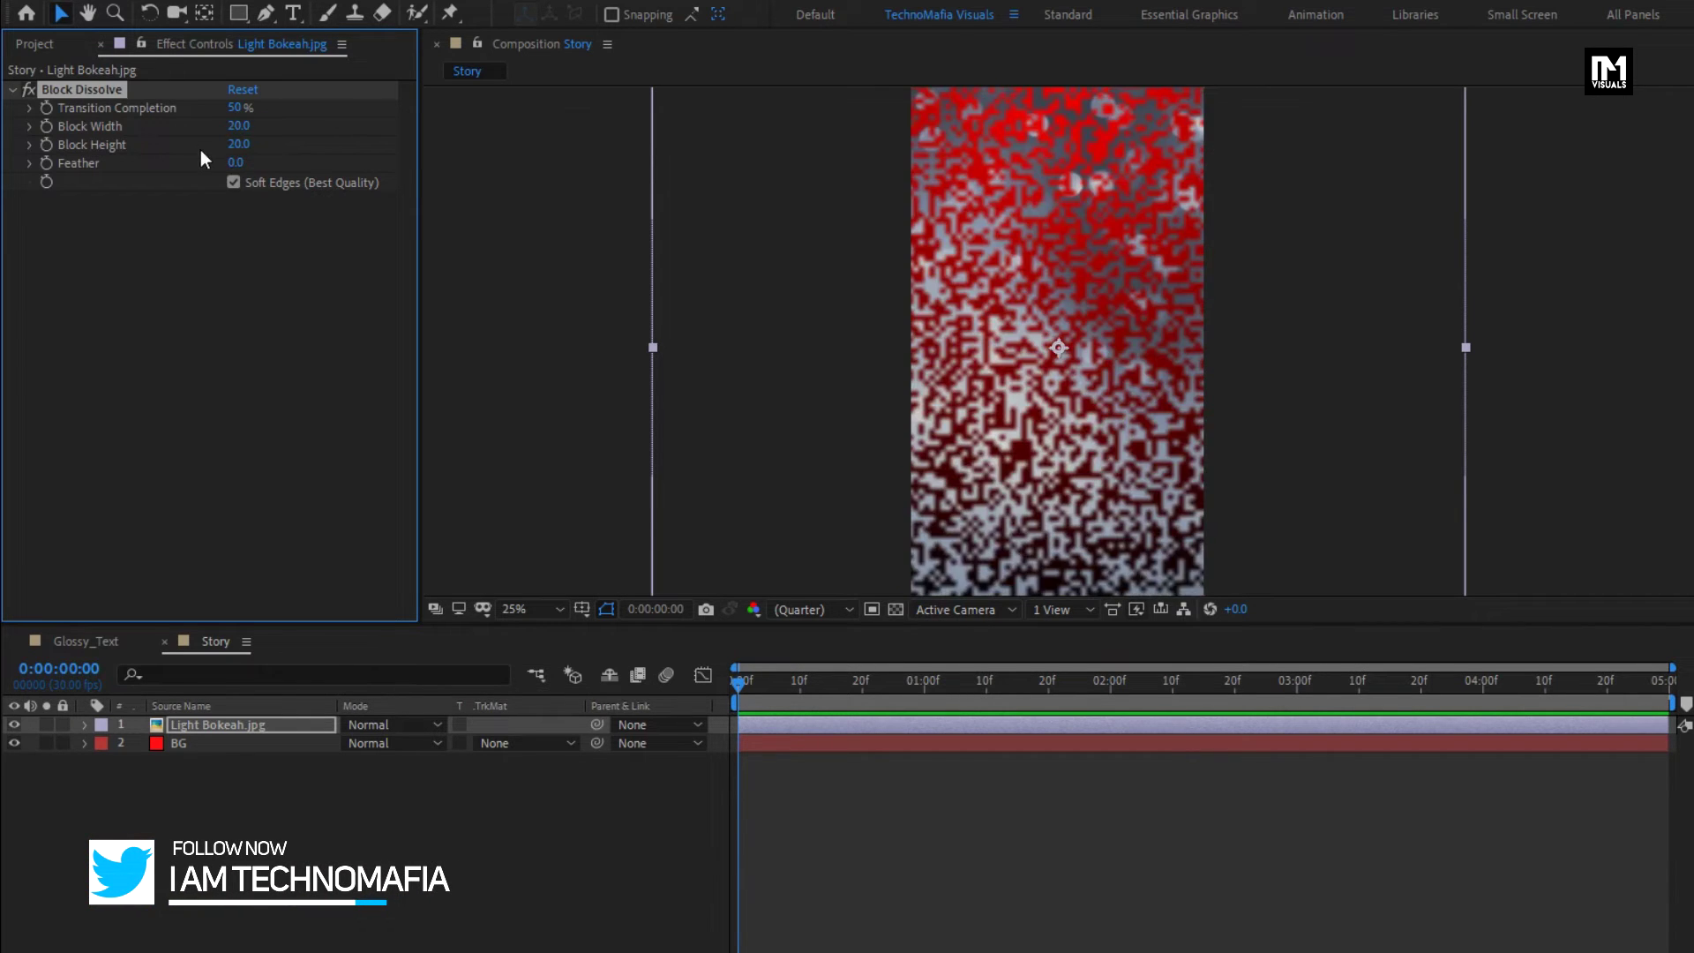
type("350")
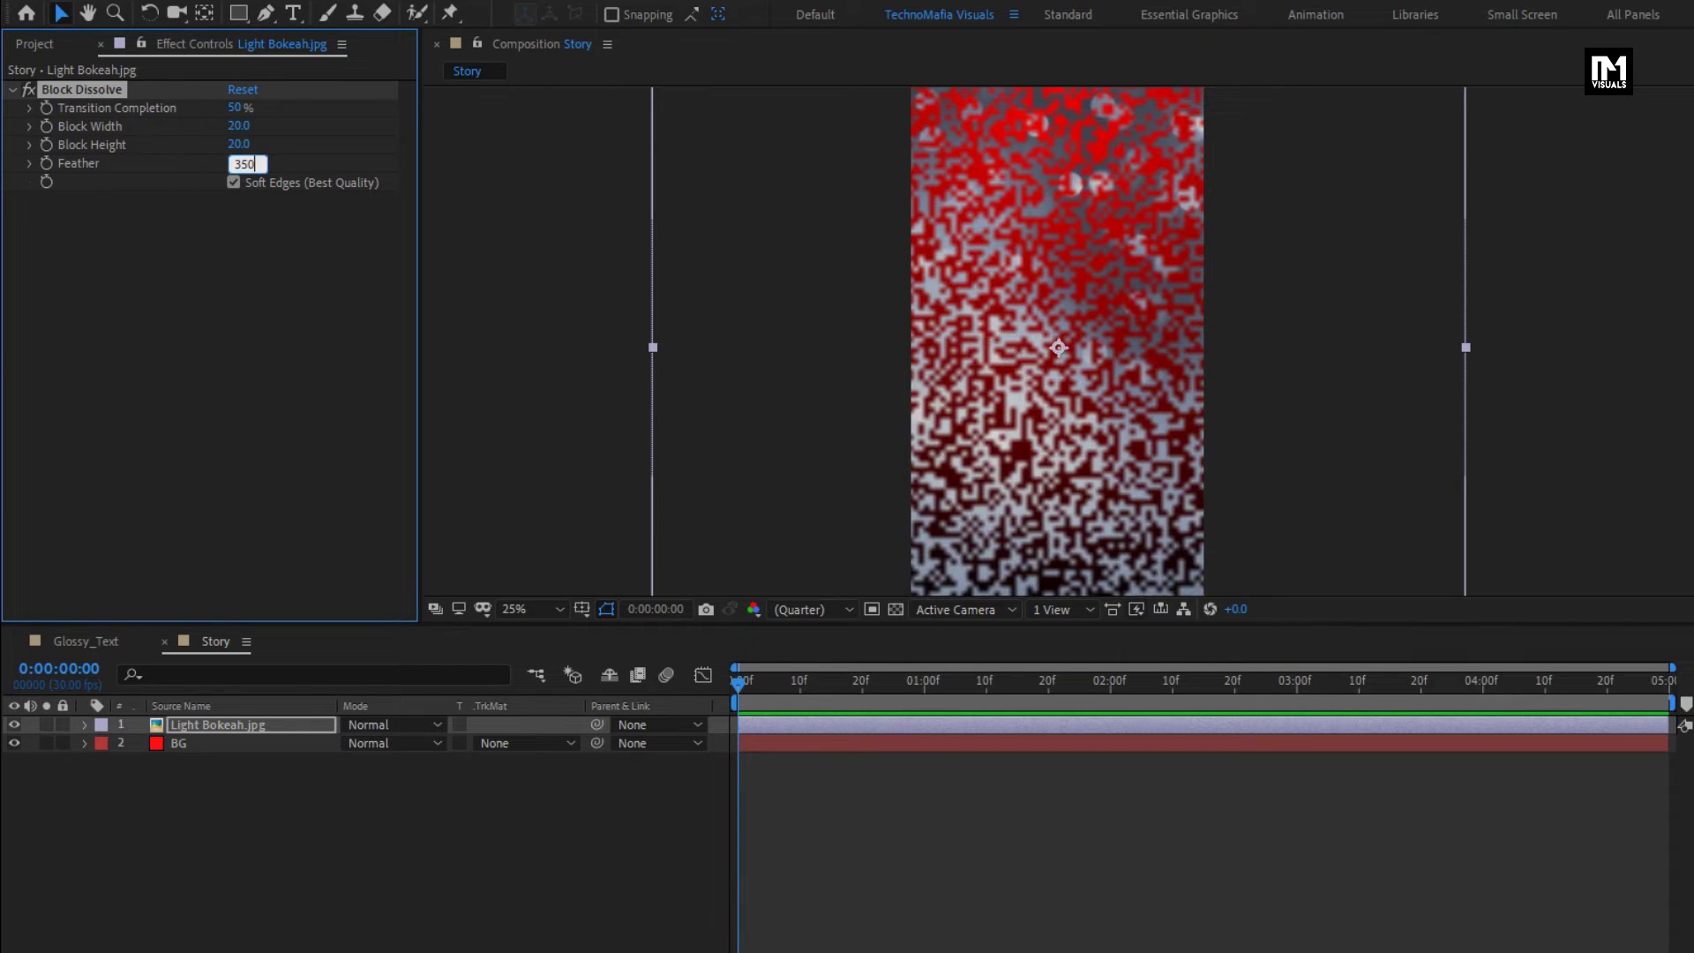
key("Return")
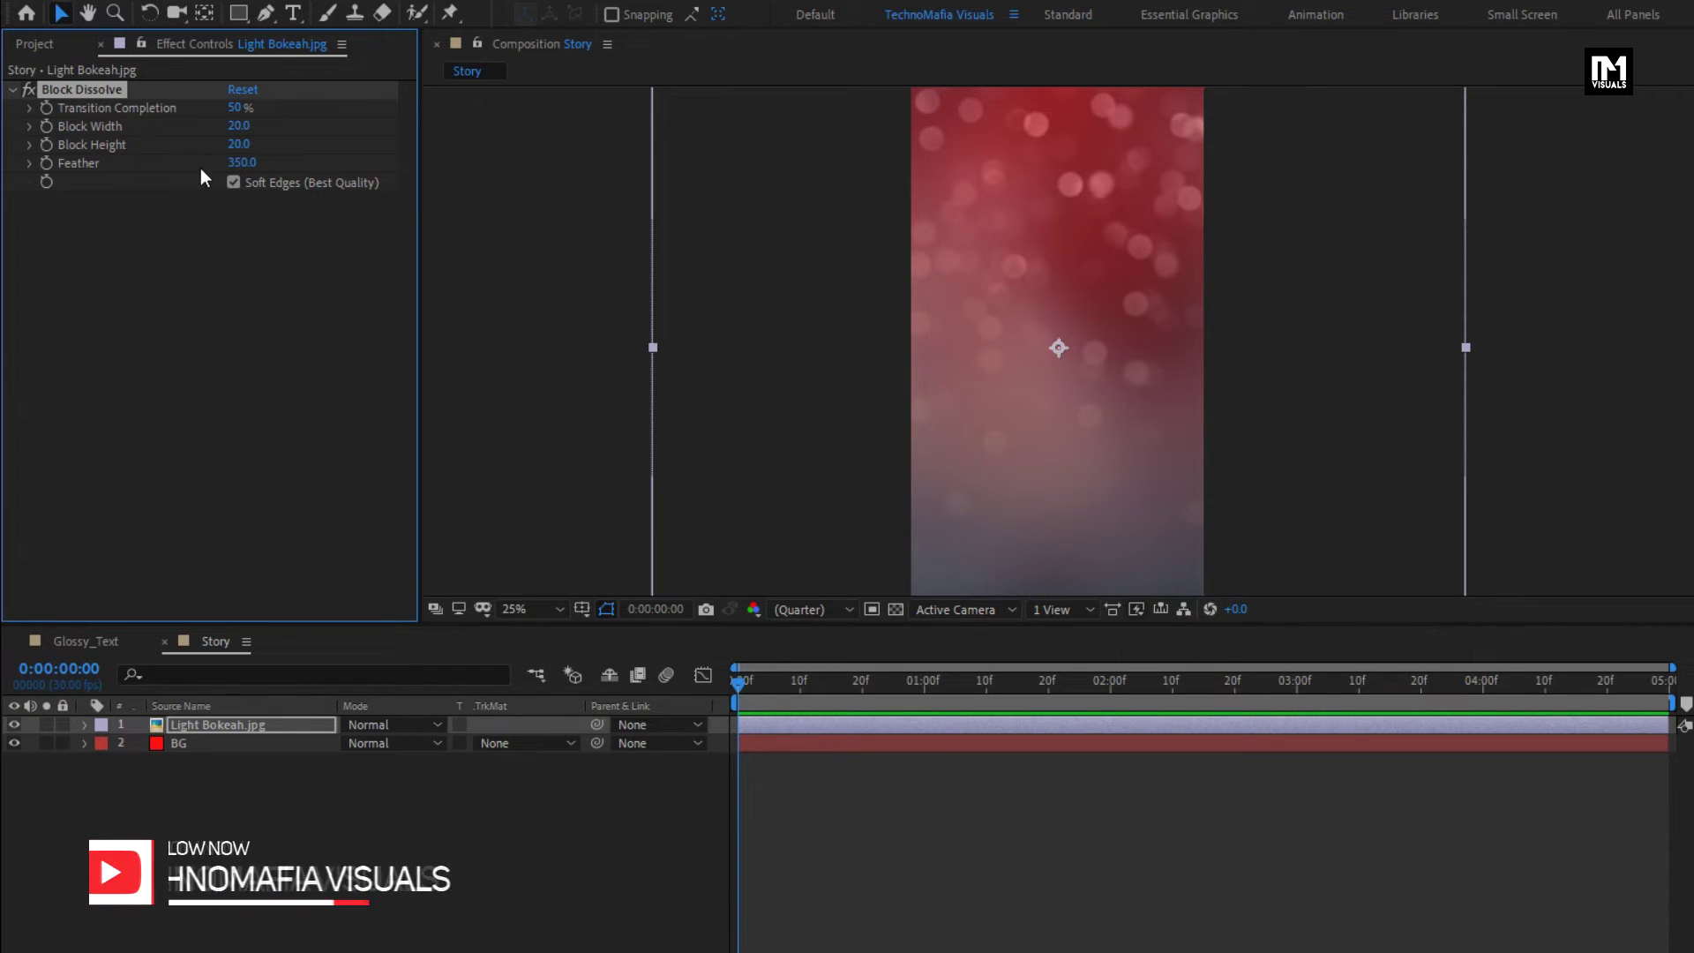
Step: Set the Light Bokeah.jpg layer's blending mode to Add
left_click(238, 724)
left_click(383, 728)
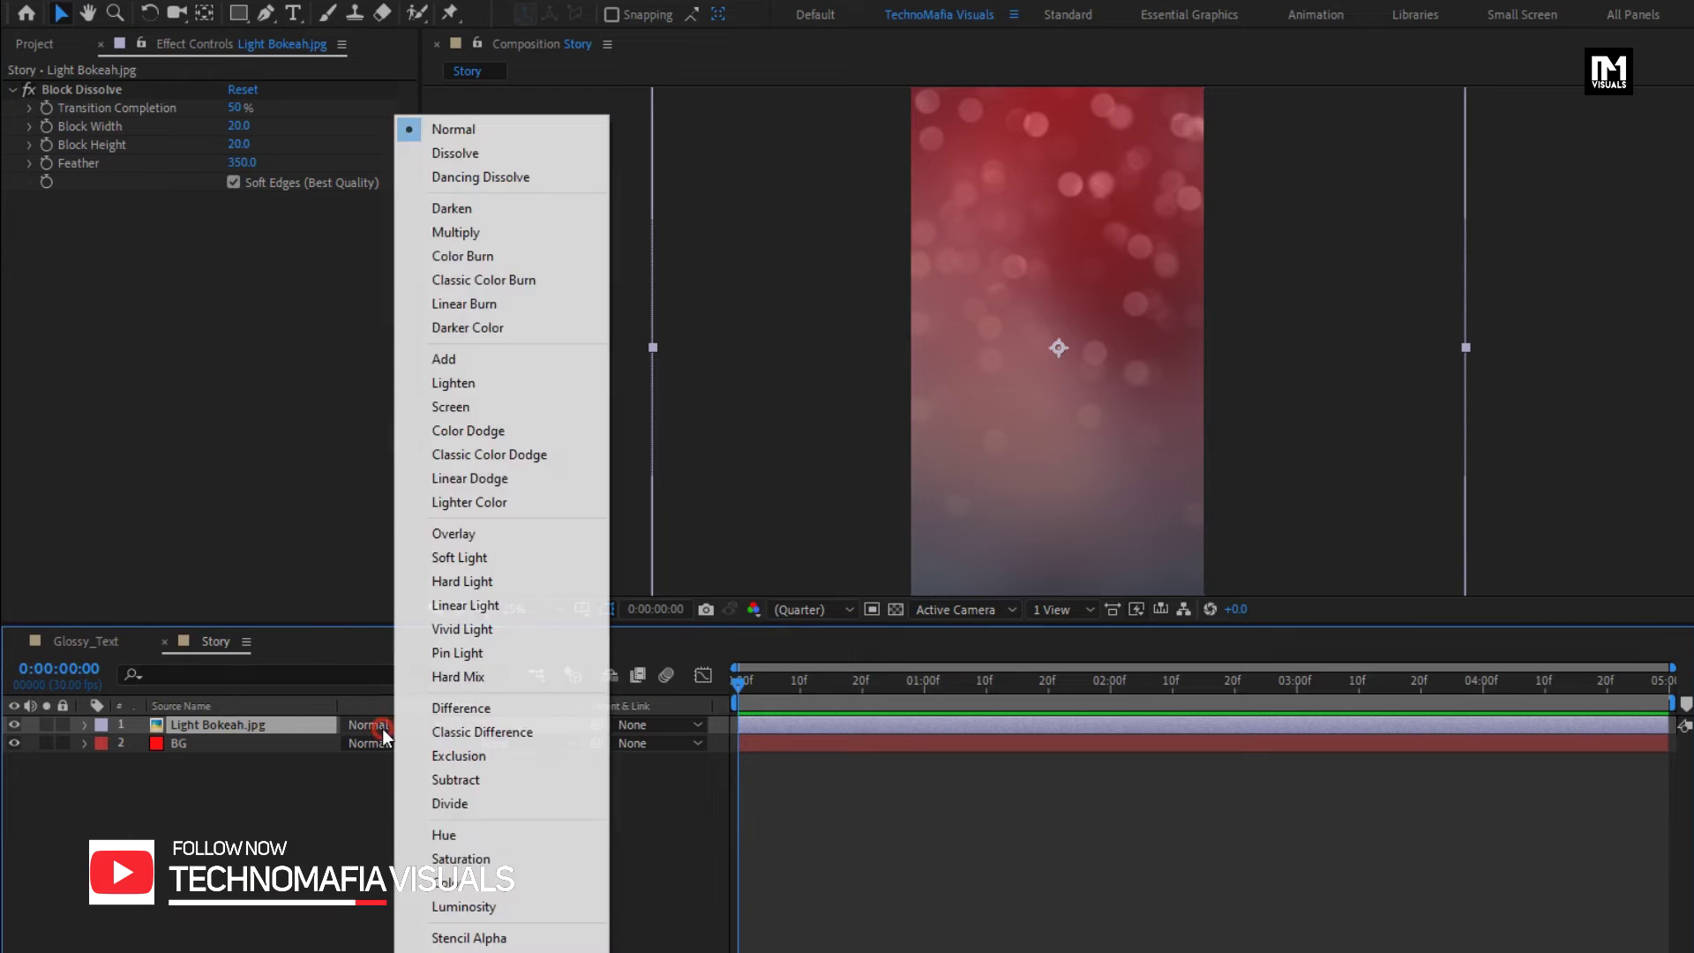
left_click(436, 360)
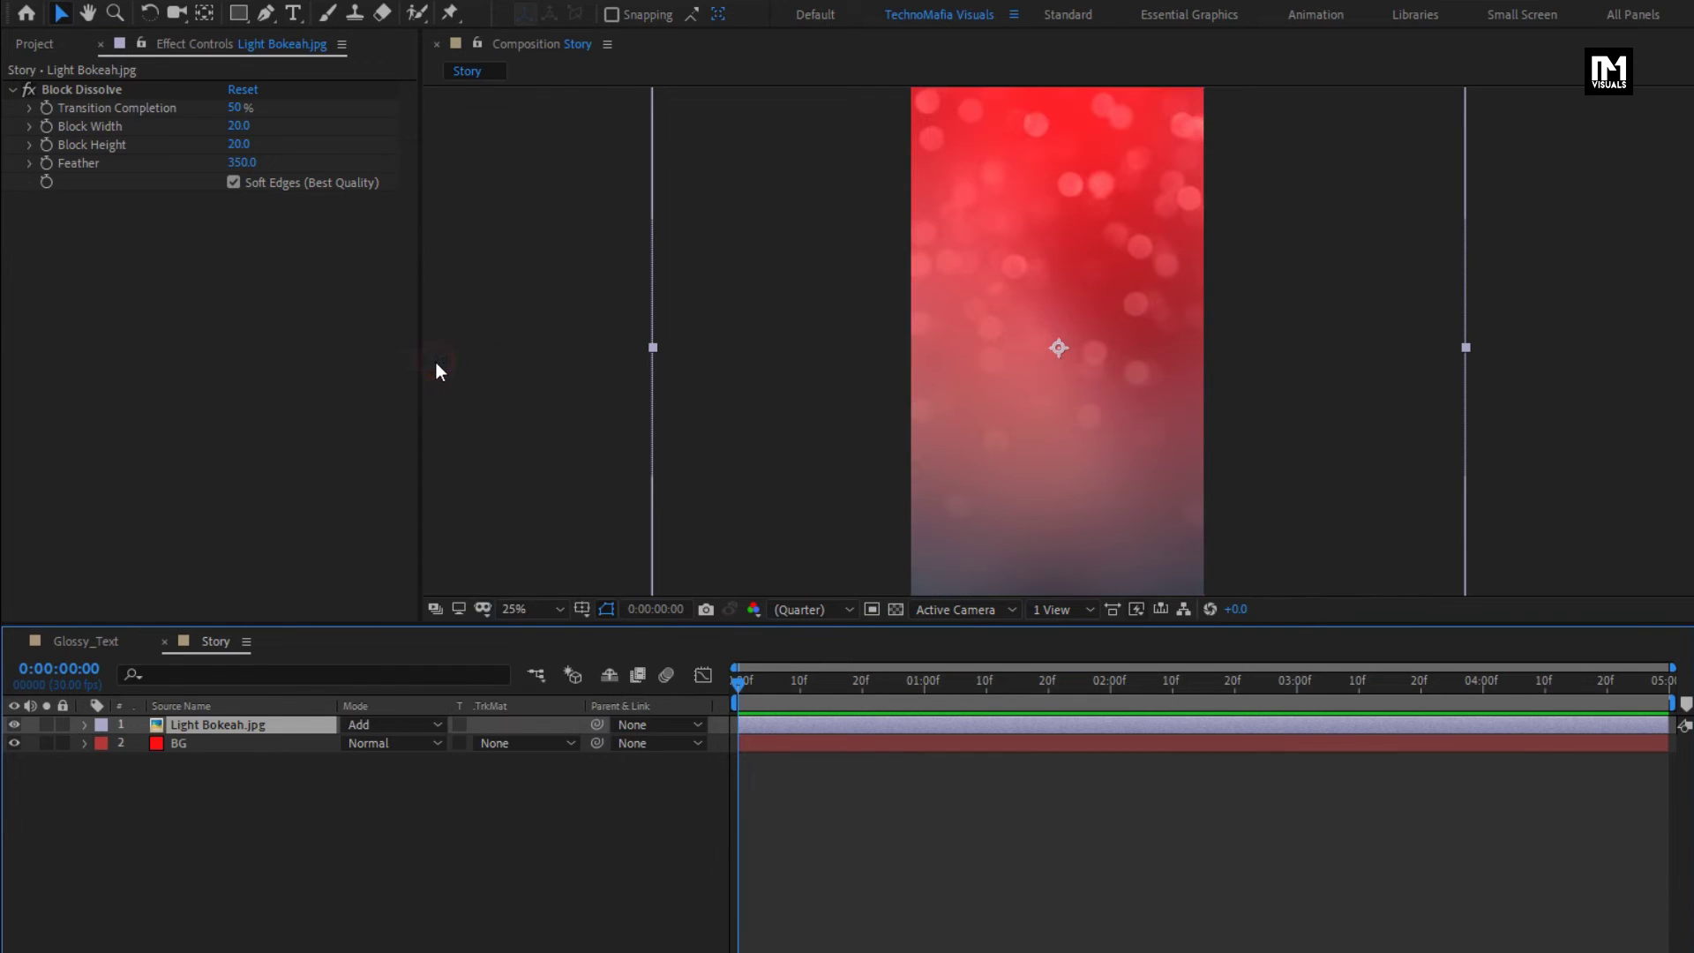
Step: Add the Glossy_Text composition above the bokeh layer in Story and duplicate it at 0:00:02:15
left_click(37, 44)
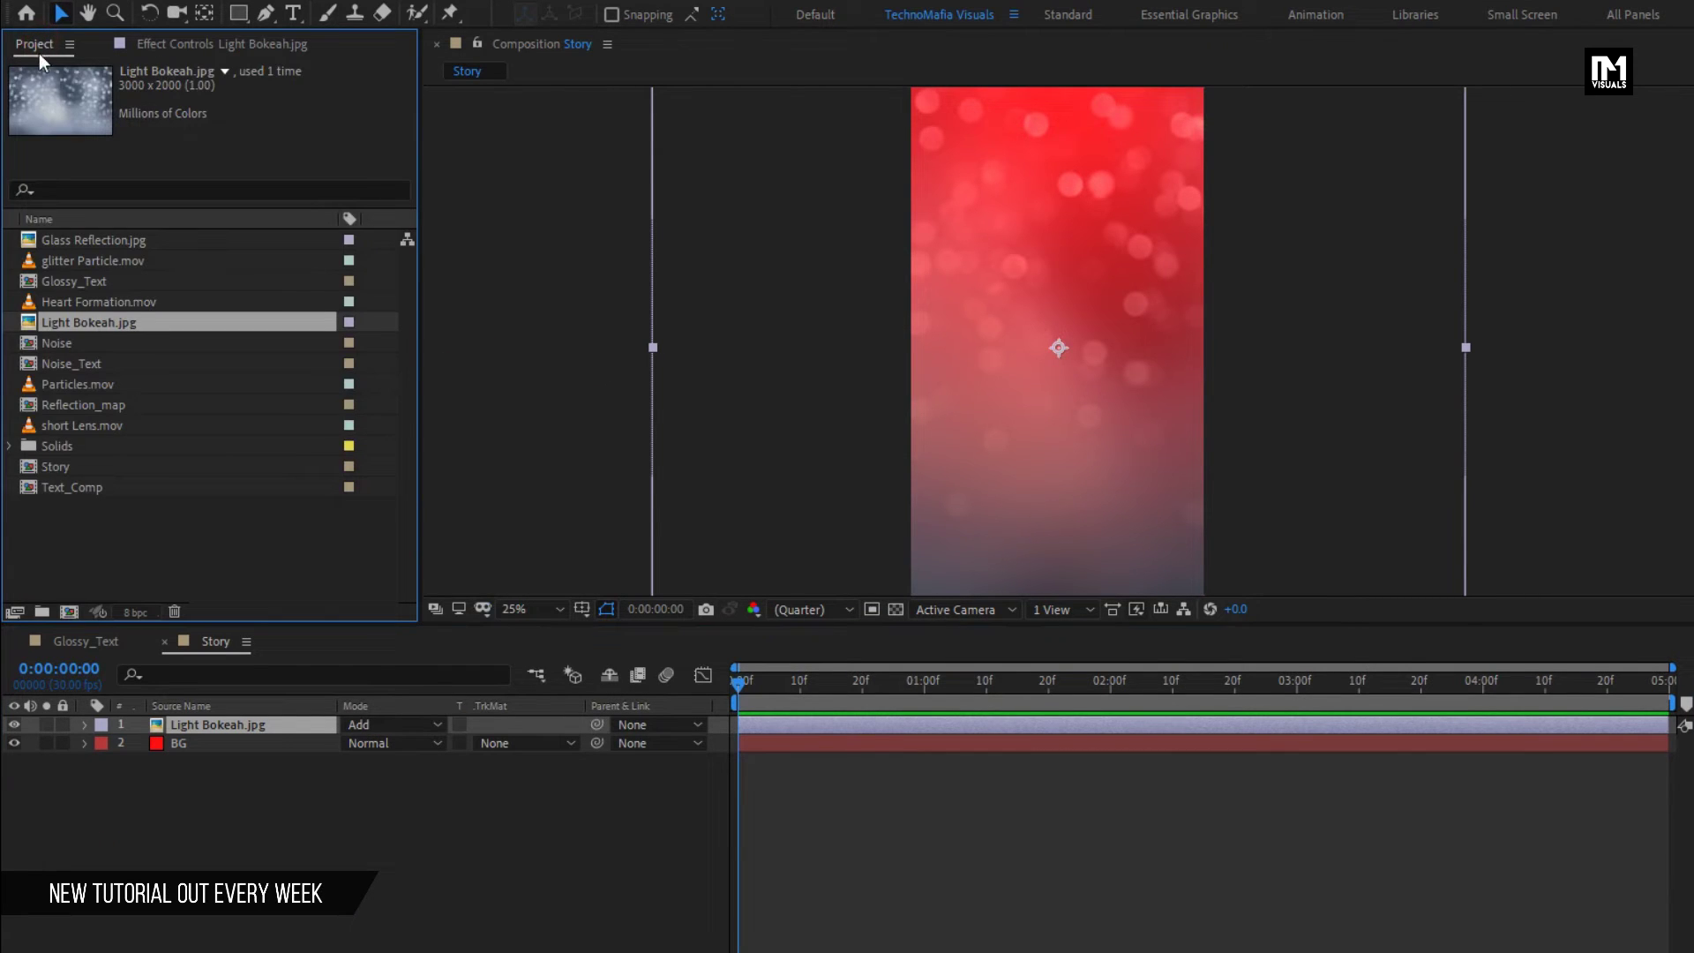
left_click_drag(44, 282, 224, 717)
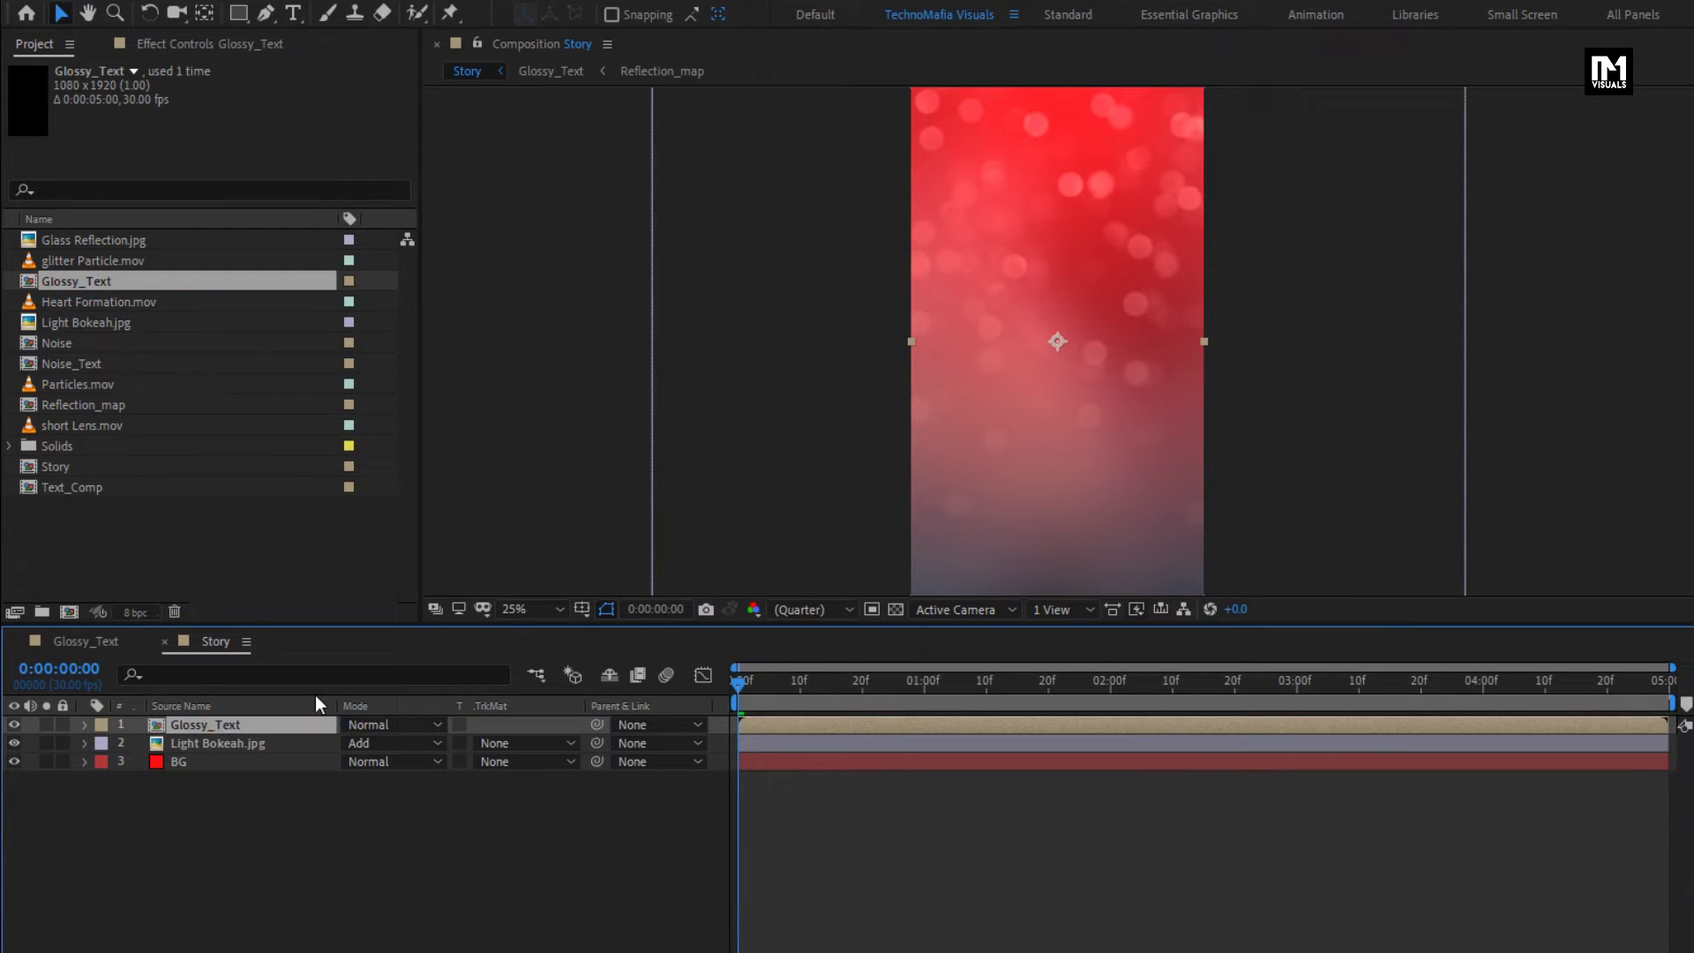
left_click_drag(850, 688, 1206, 687)
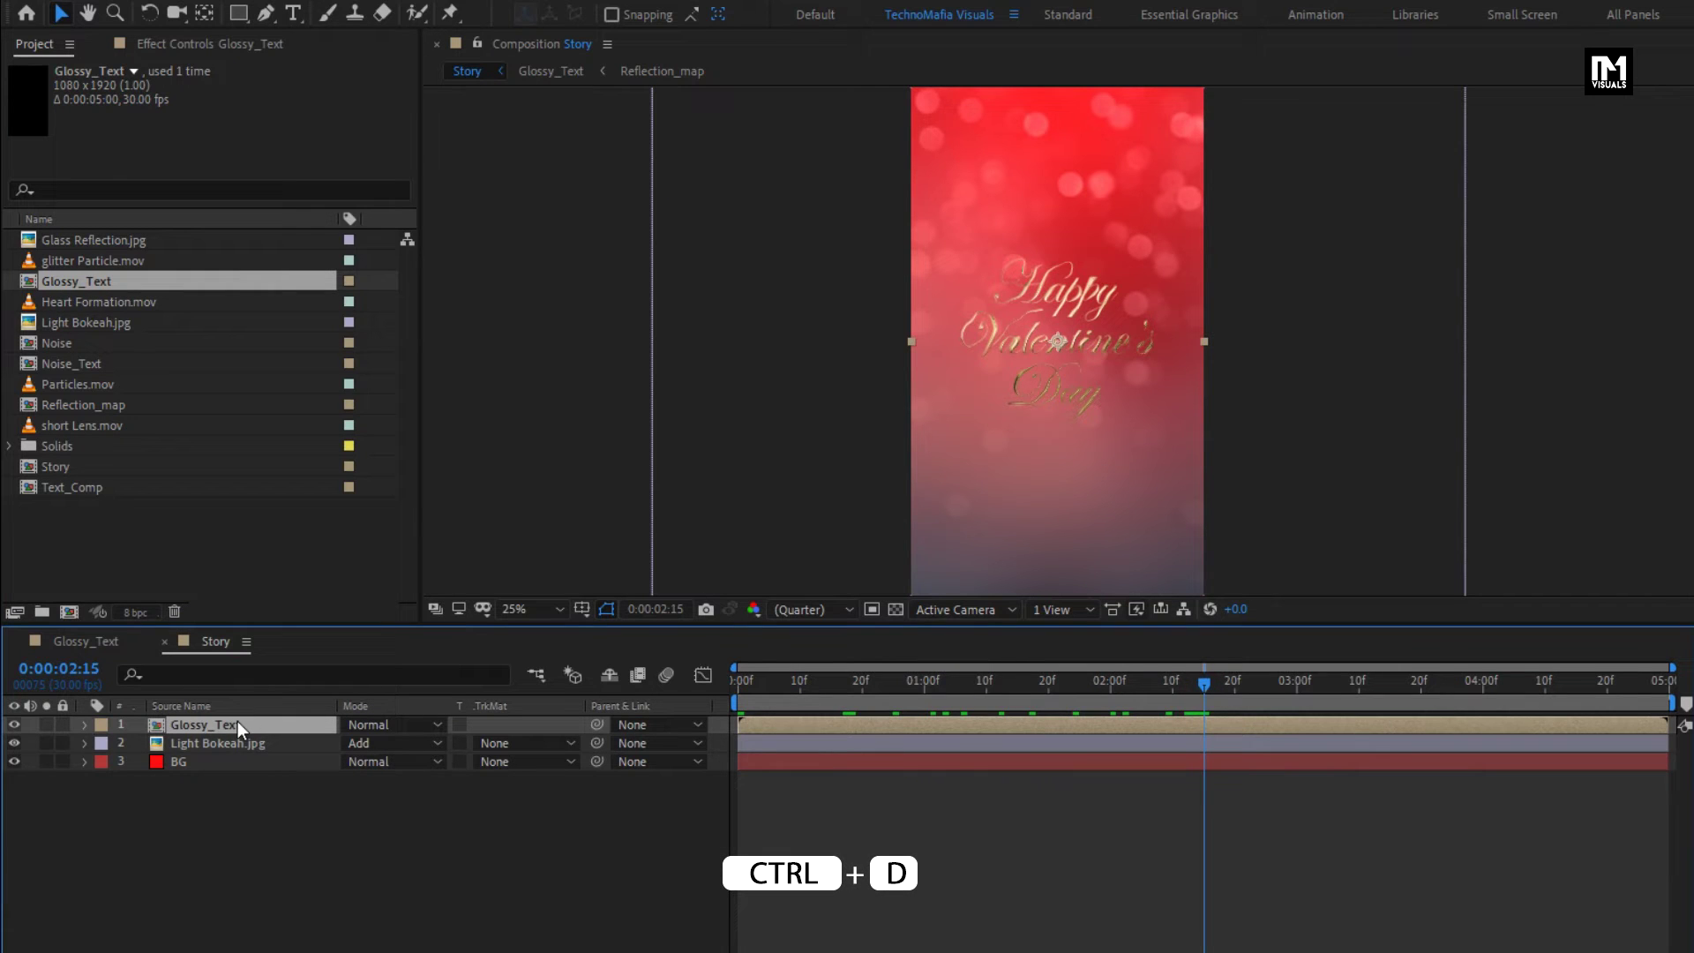
key("ctrl+d")
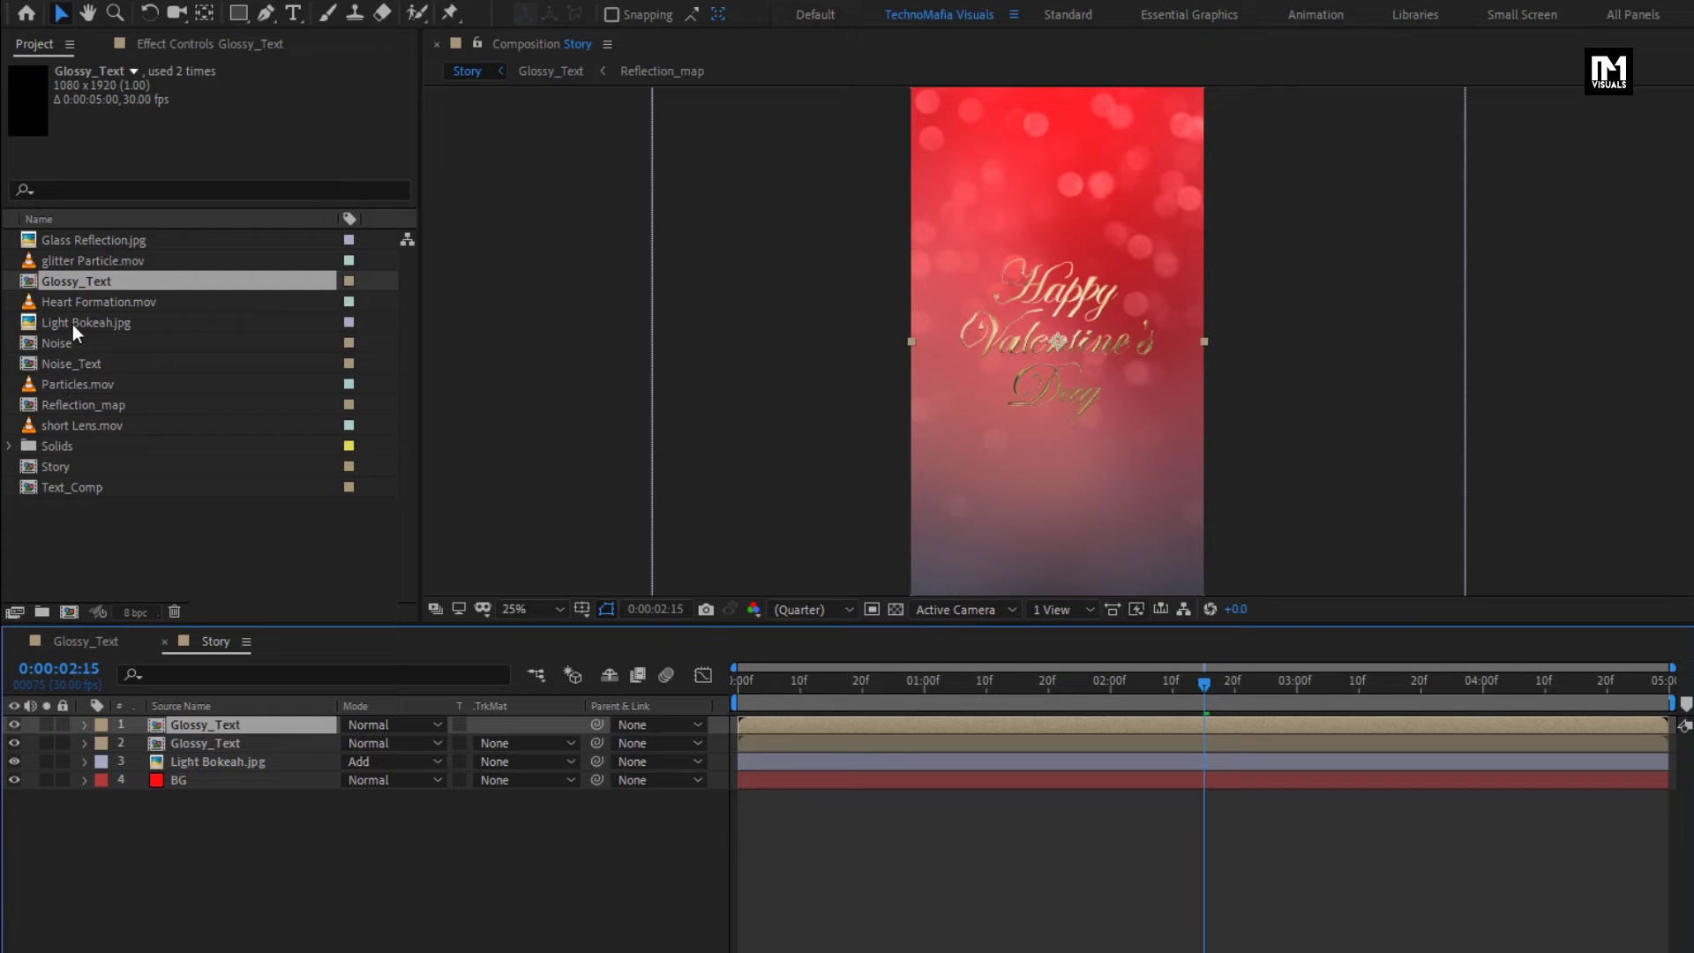
Step: Place glitter Particle.mov above the text layers and make it the Alpha track matte of the upper Glossy_Text layer
left_click_drag(55, 261, 226, 718)
left_click(187, 747)
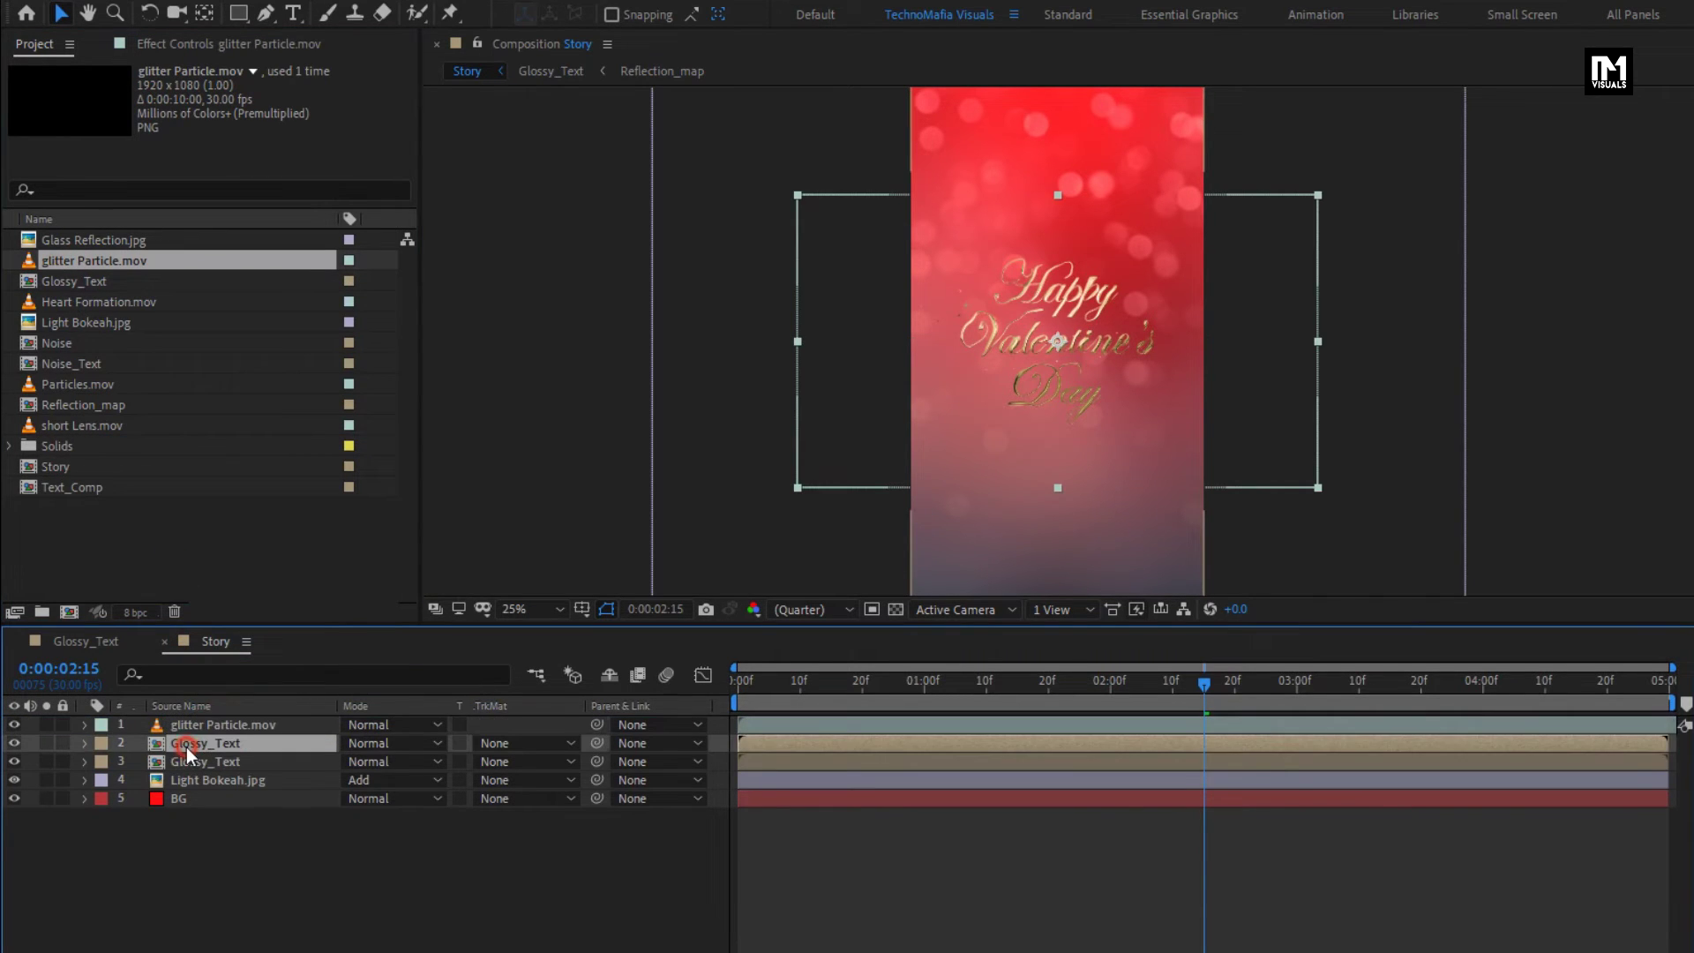
left_click(533, 750)
left_click(538, 798)
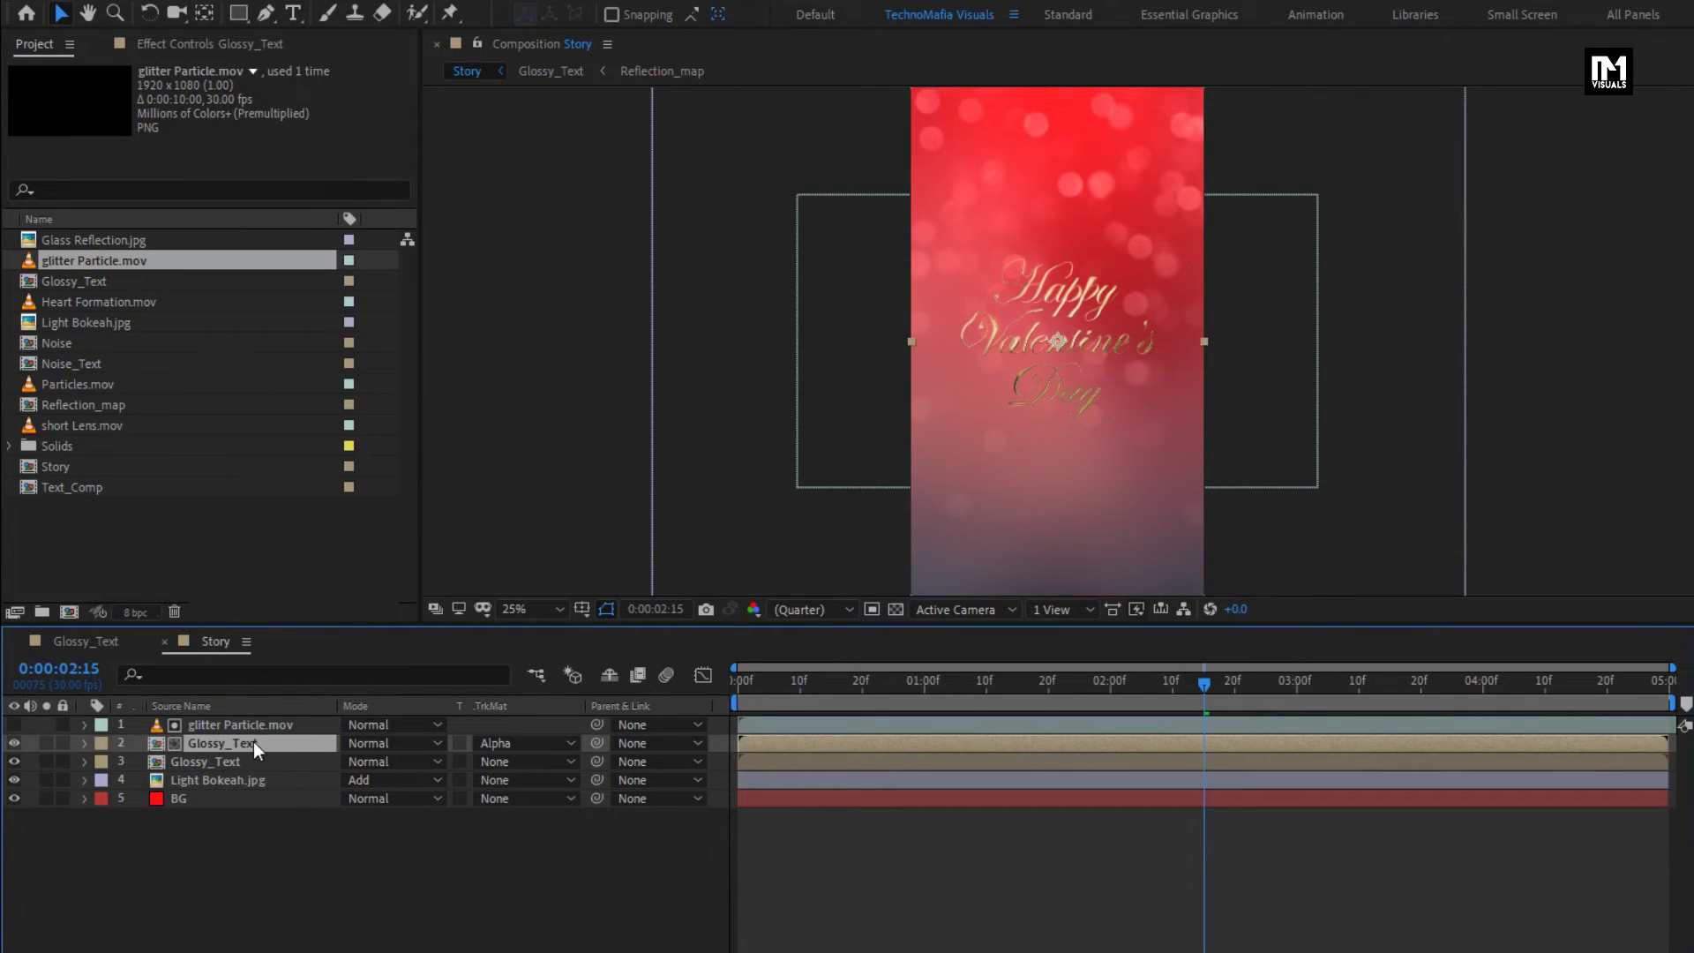
Step: Apply Minimax to the upper Glossy_Text layer with Radius 20 and Channel set to Alpha and Color
left_click(1374, 84)
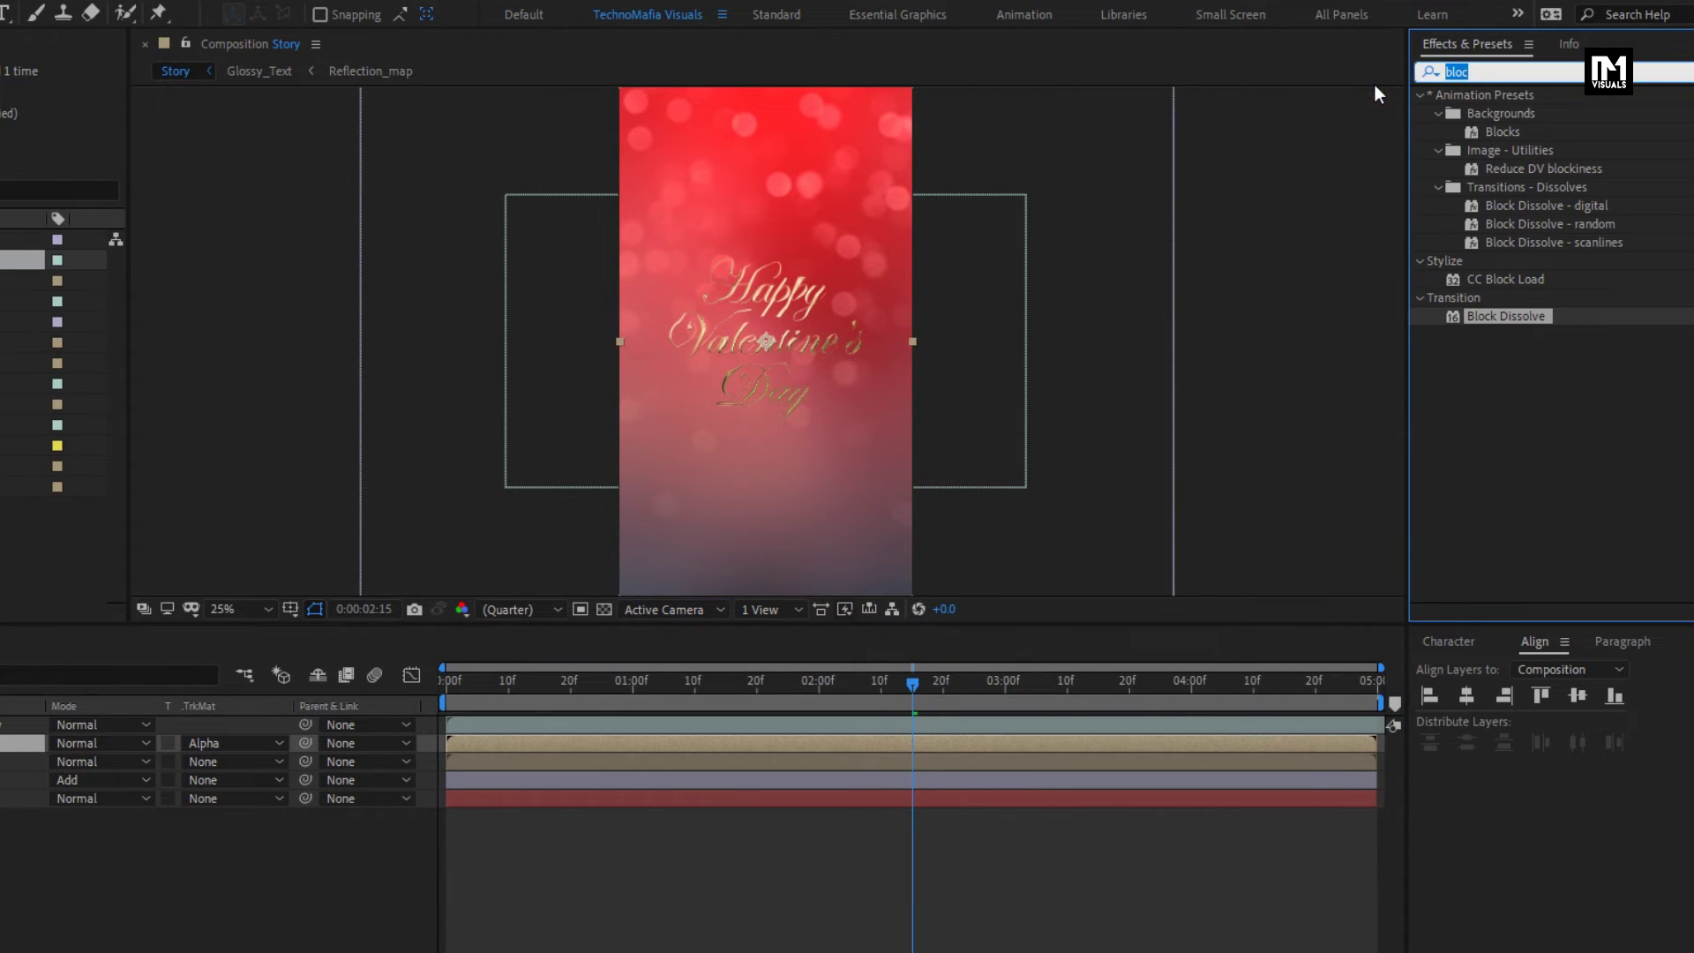
type("mini")
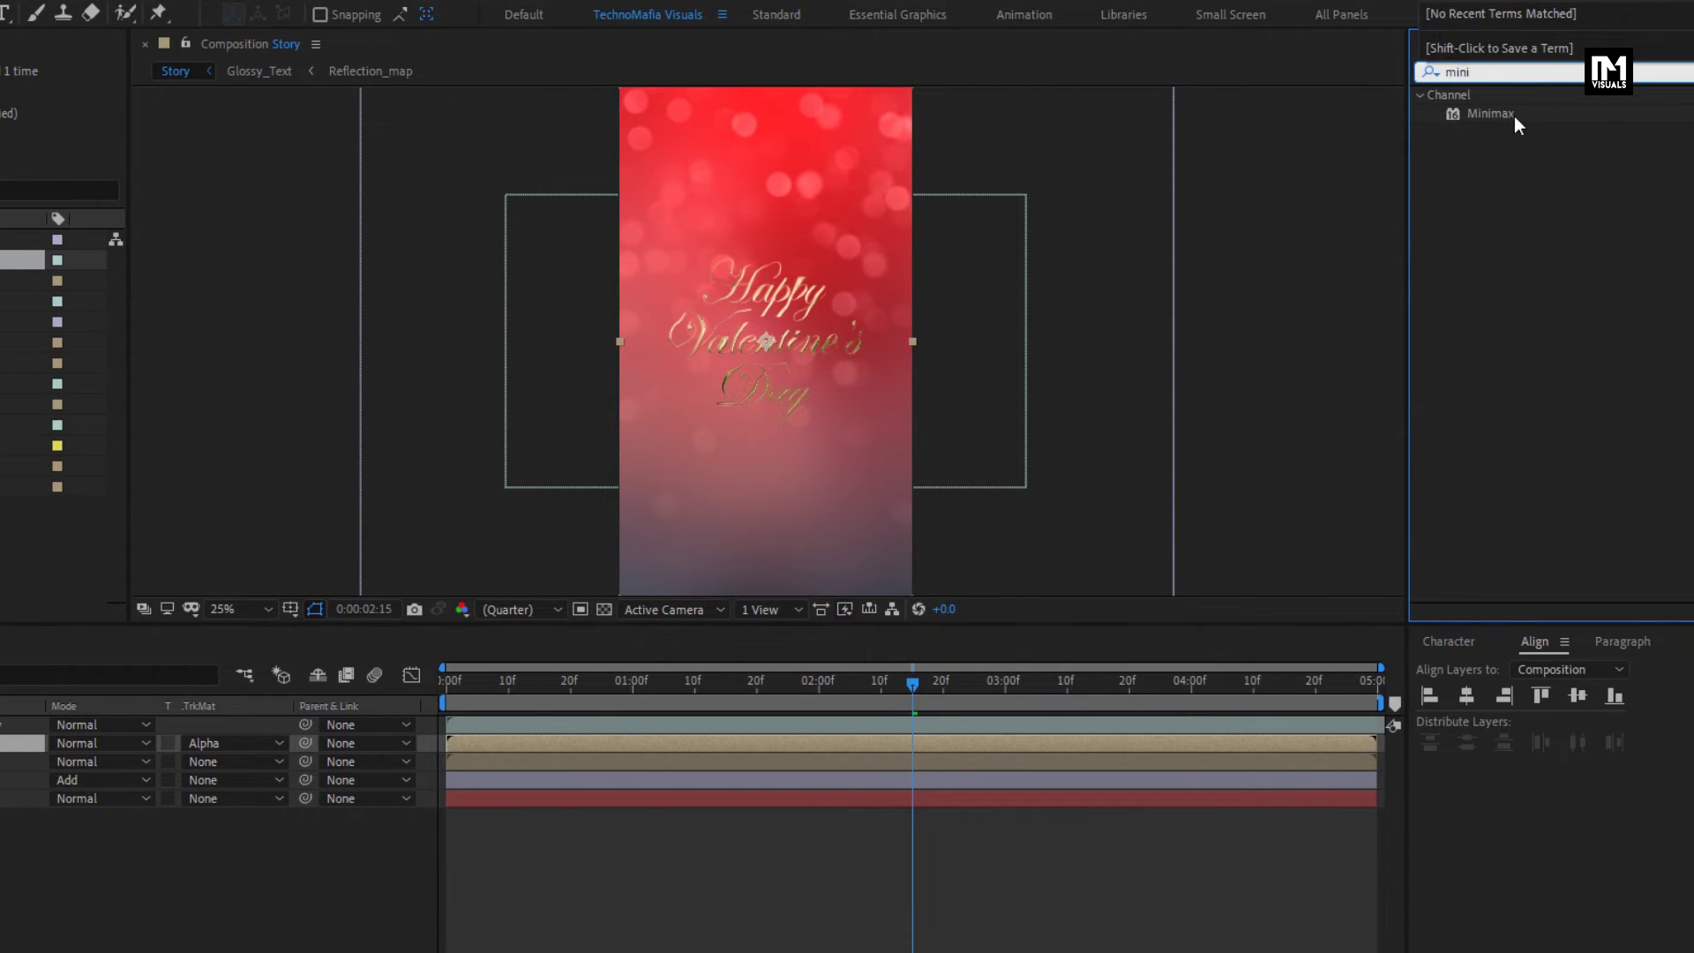
double_click(1511, 114)
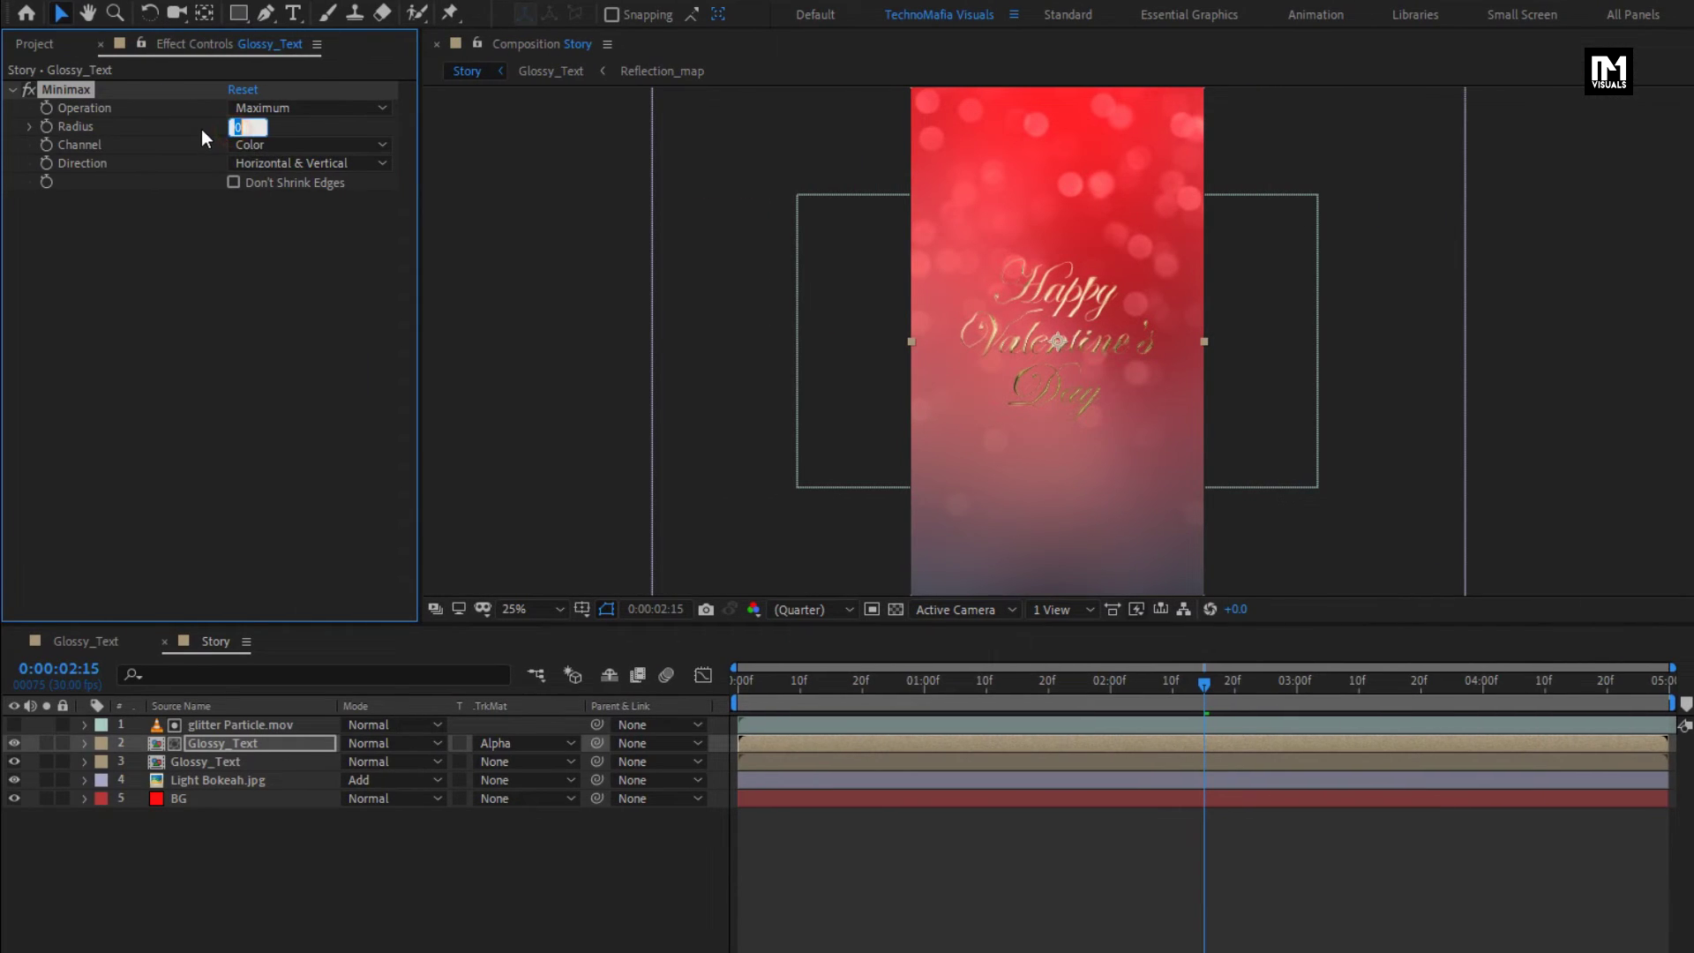
type("20")
key("Return")
left_click(261, 145)
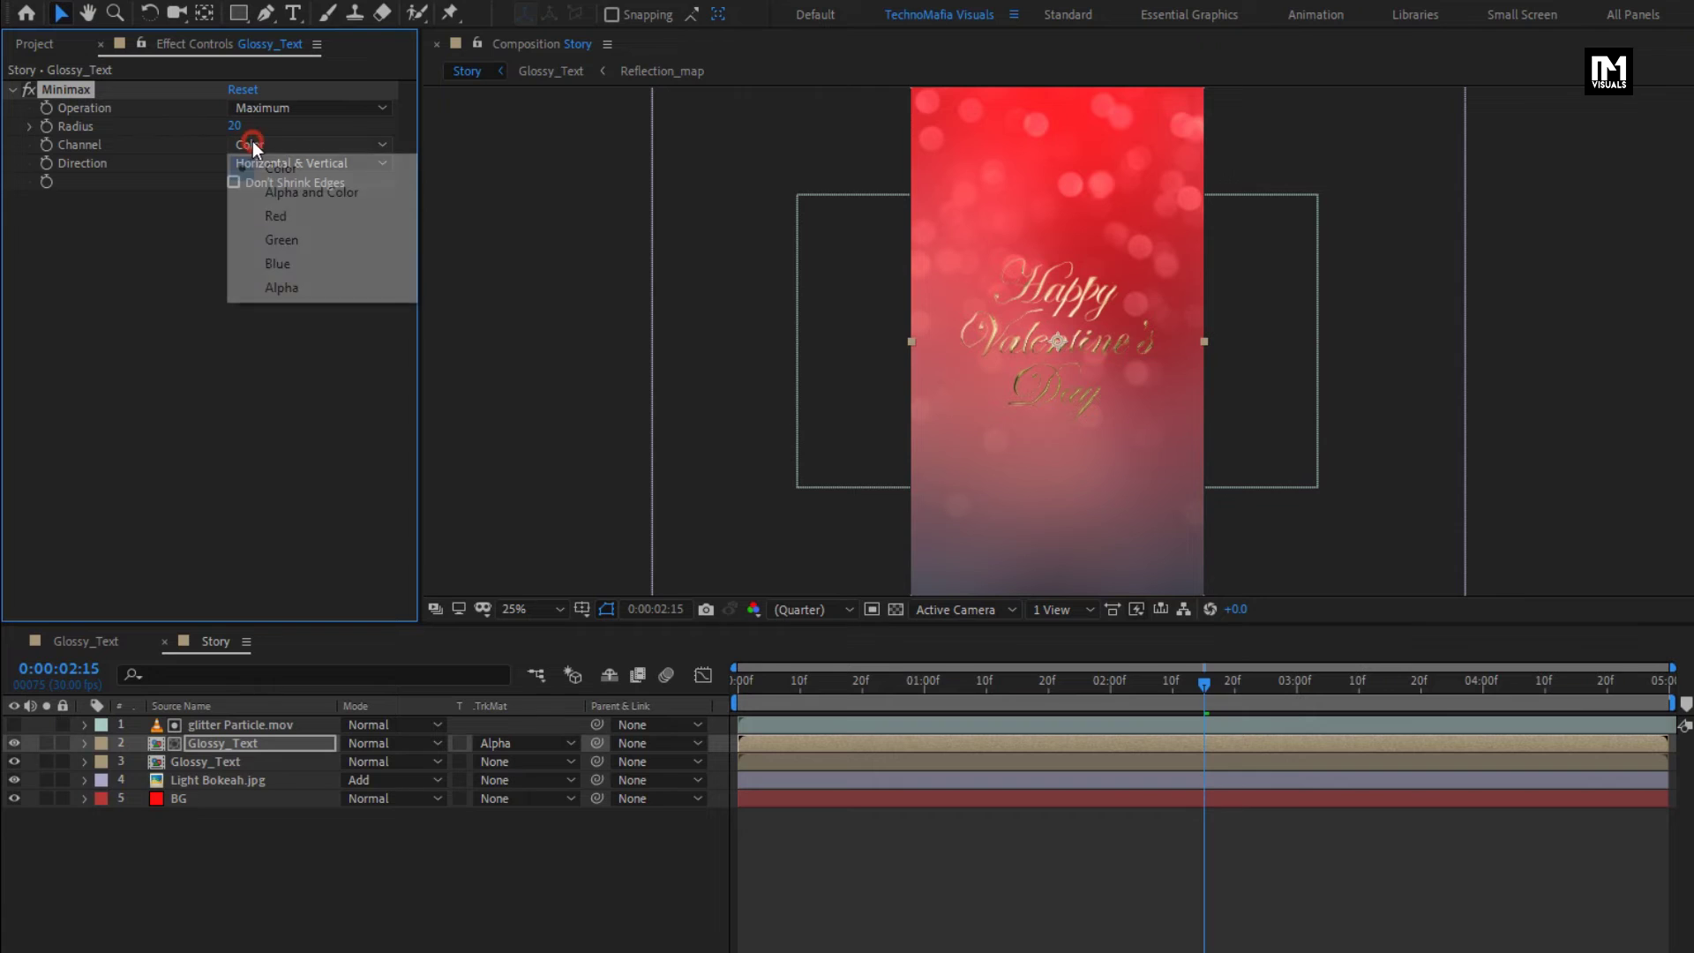
left_click(353, 192)
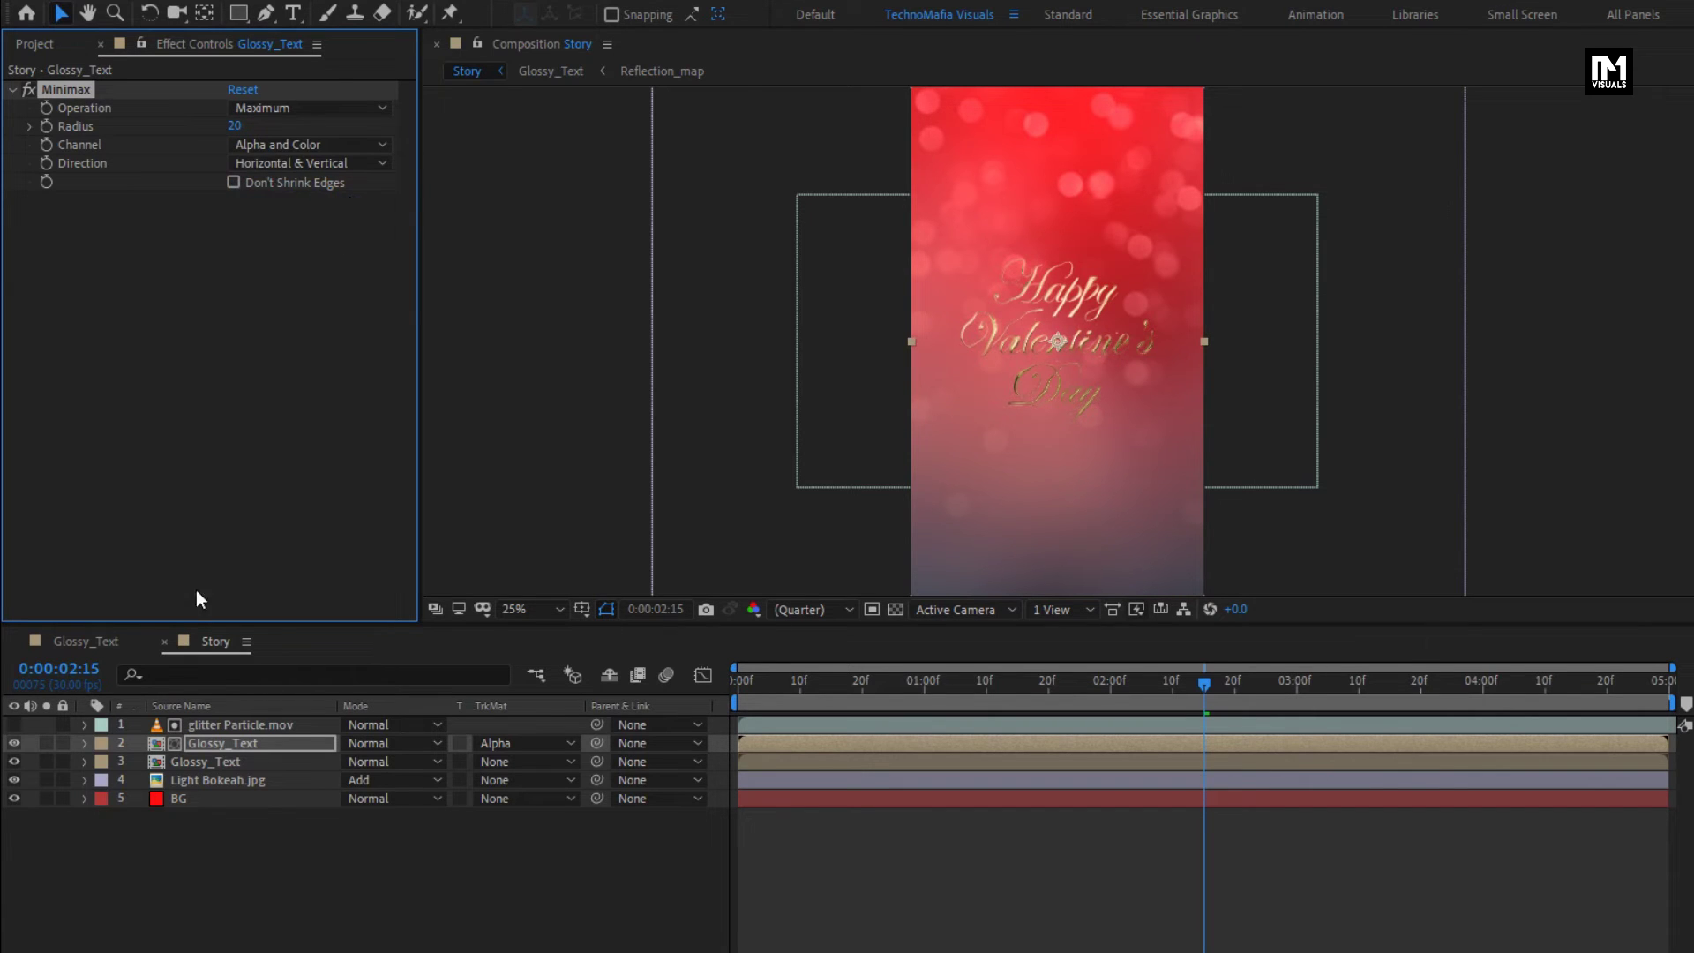
Step: Add Heart Formation.mov as the uppermost layer of Story and set its blending mode to Screen
left_click(35, 44)
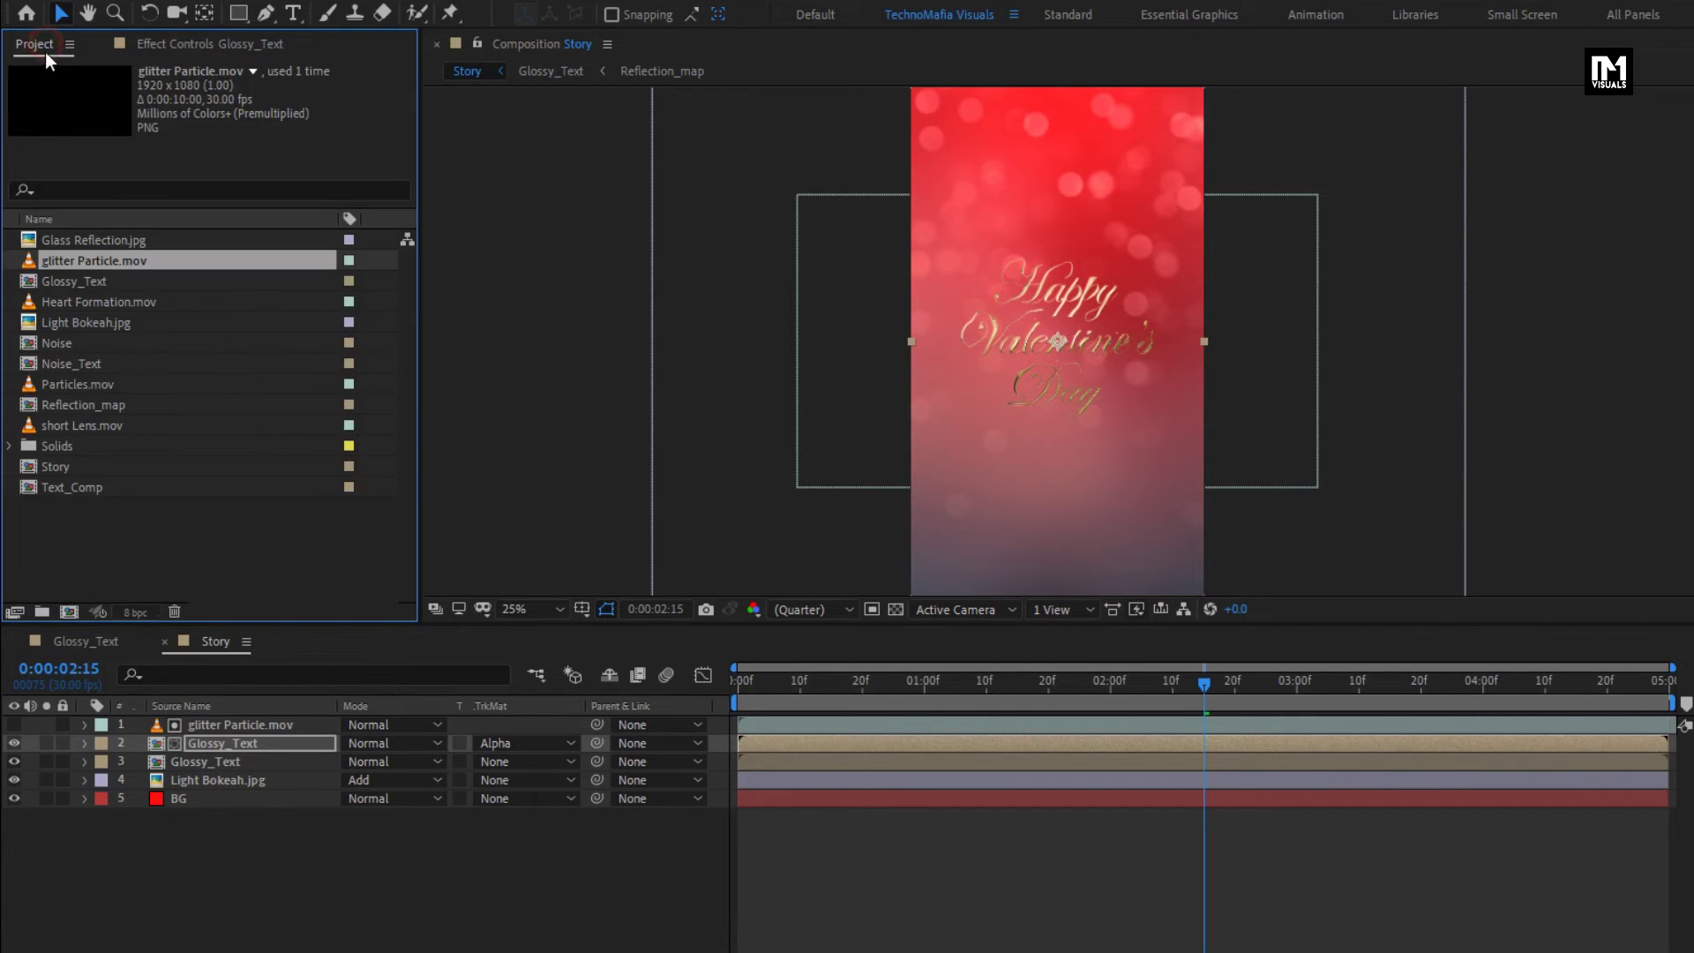
left_click_drag(81, 309, 247, 720)
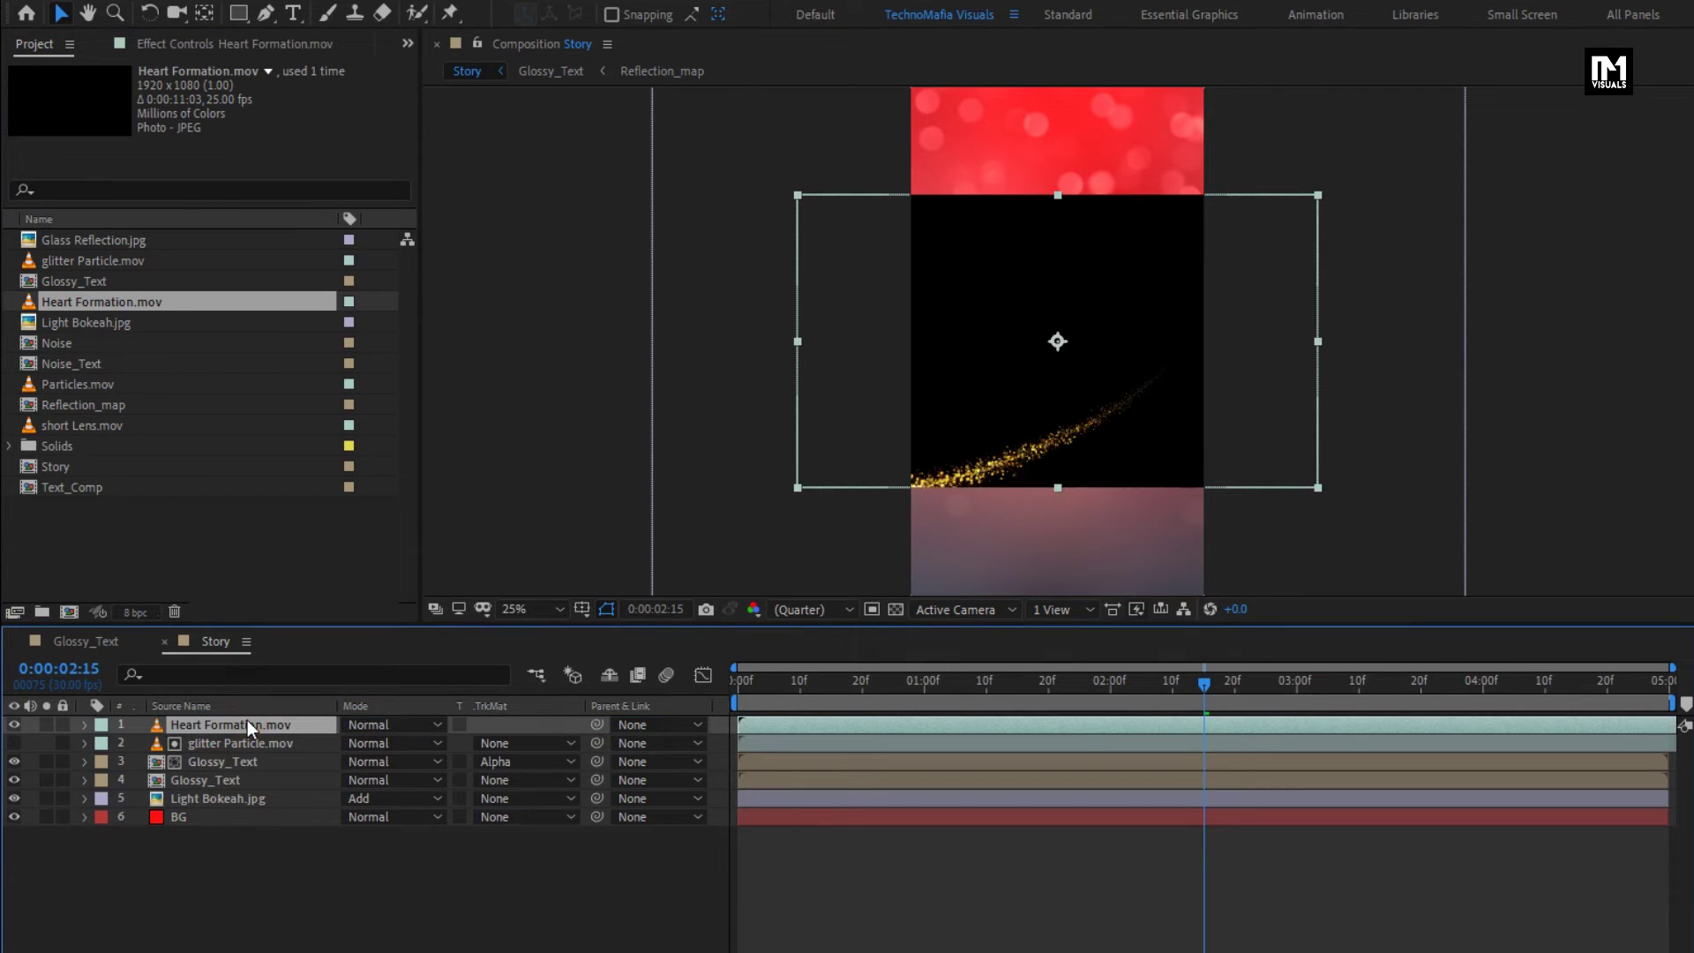
left_click(375, 725)
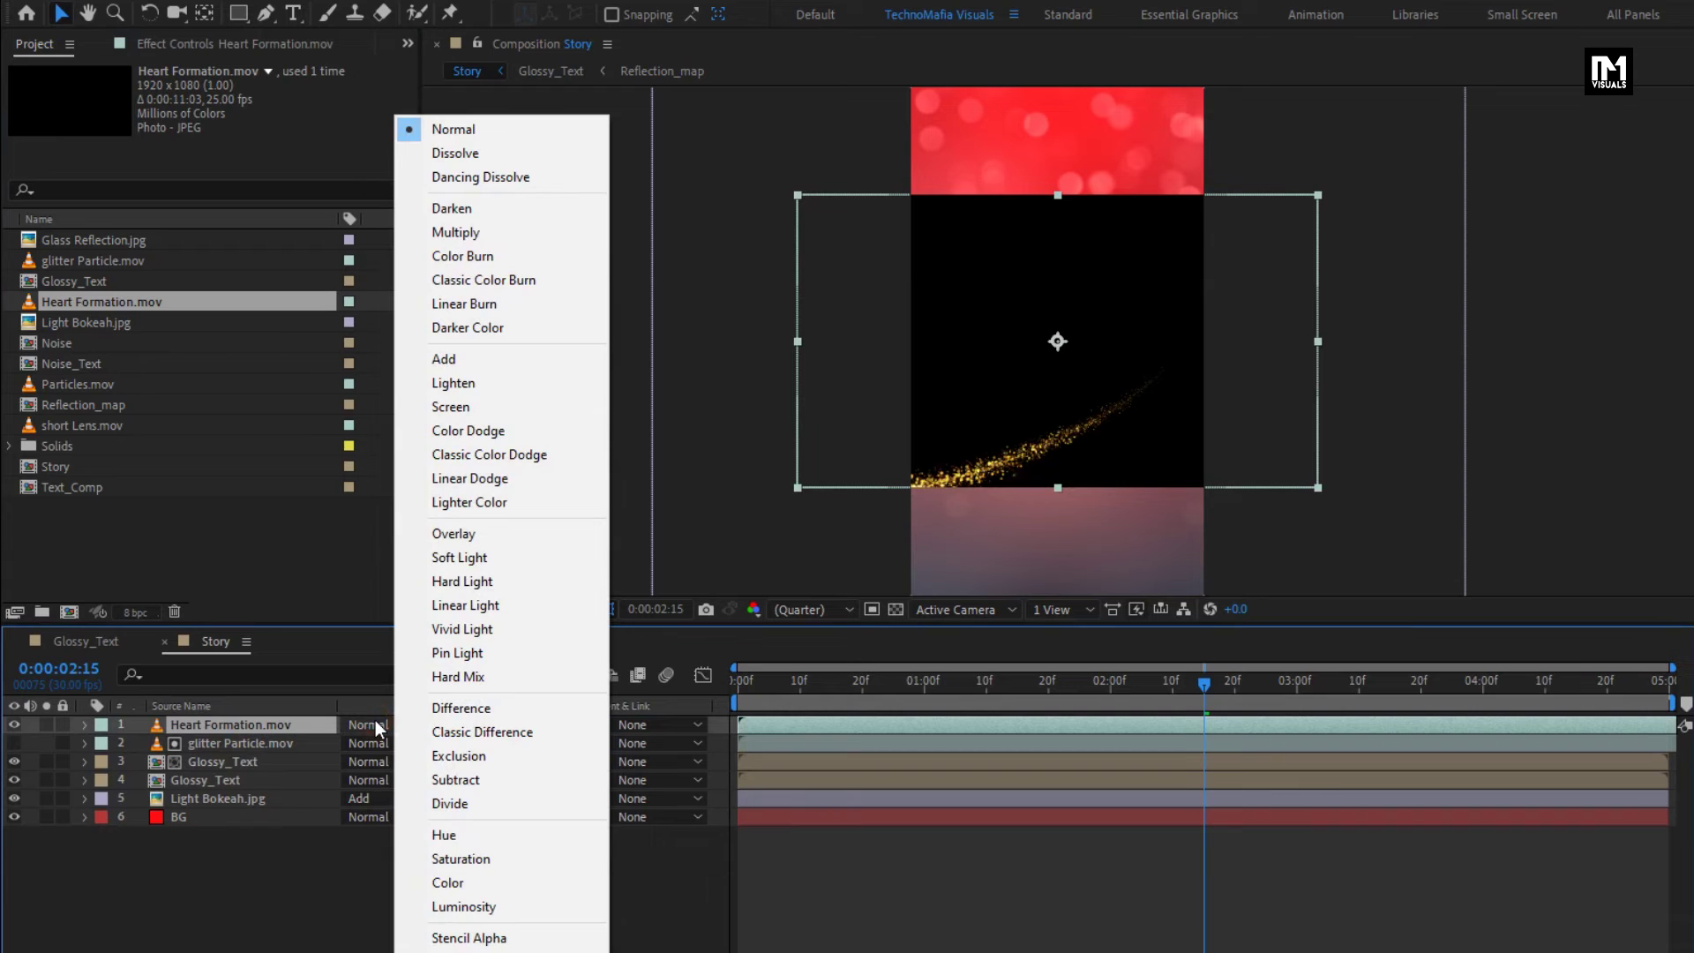
left_click(441, 407)
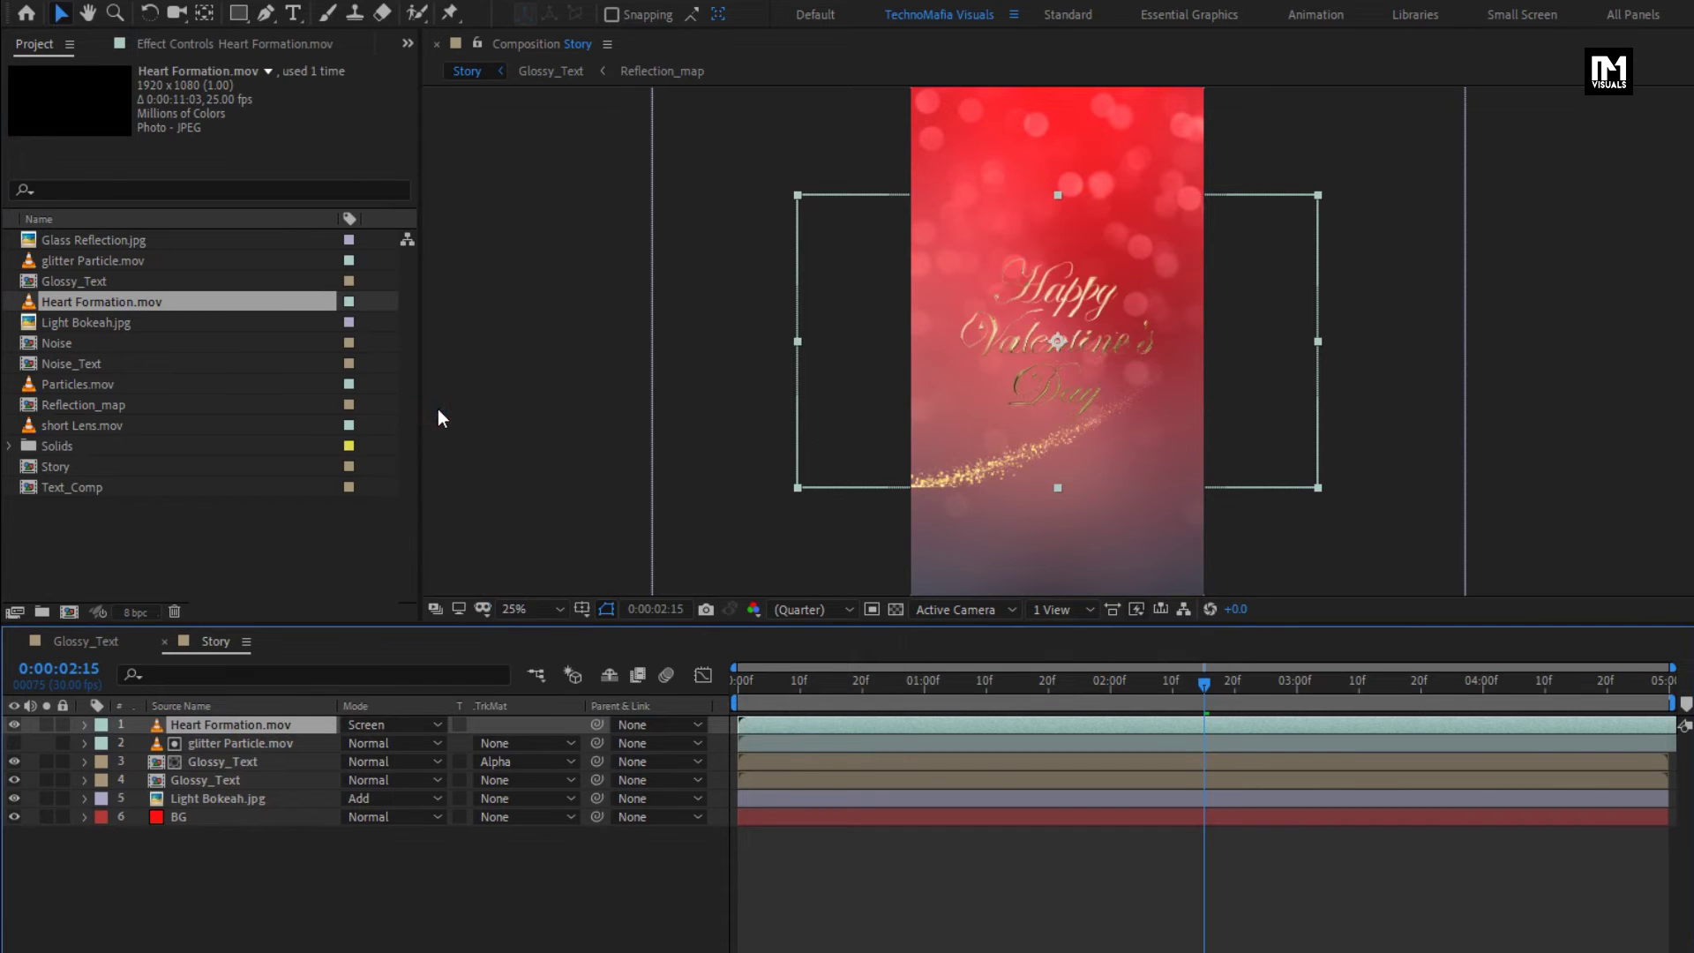
Step: Shift the Heart Formation.mov layer earlier in time and preview the heart's timing against the text reveal
left_click_drag(978, 687, 1246, 688)
left_click_drag(1091, 724, 903, 717)
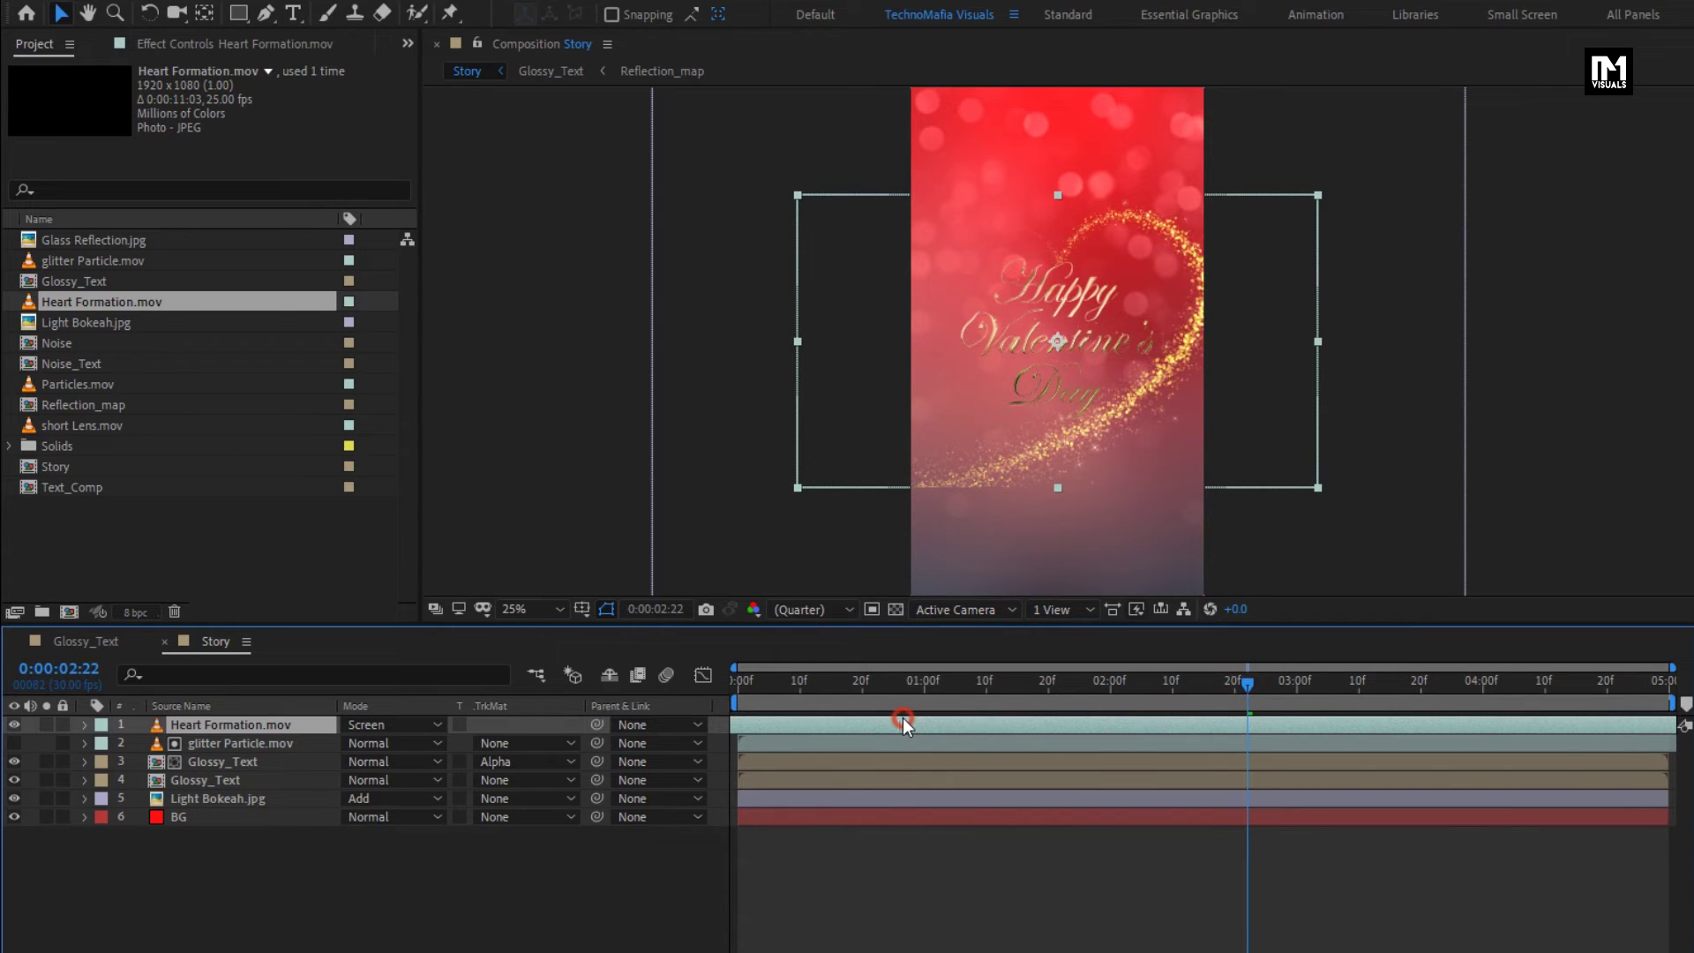
left_click_drag(757, 680, 737, 684)
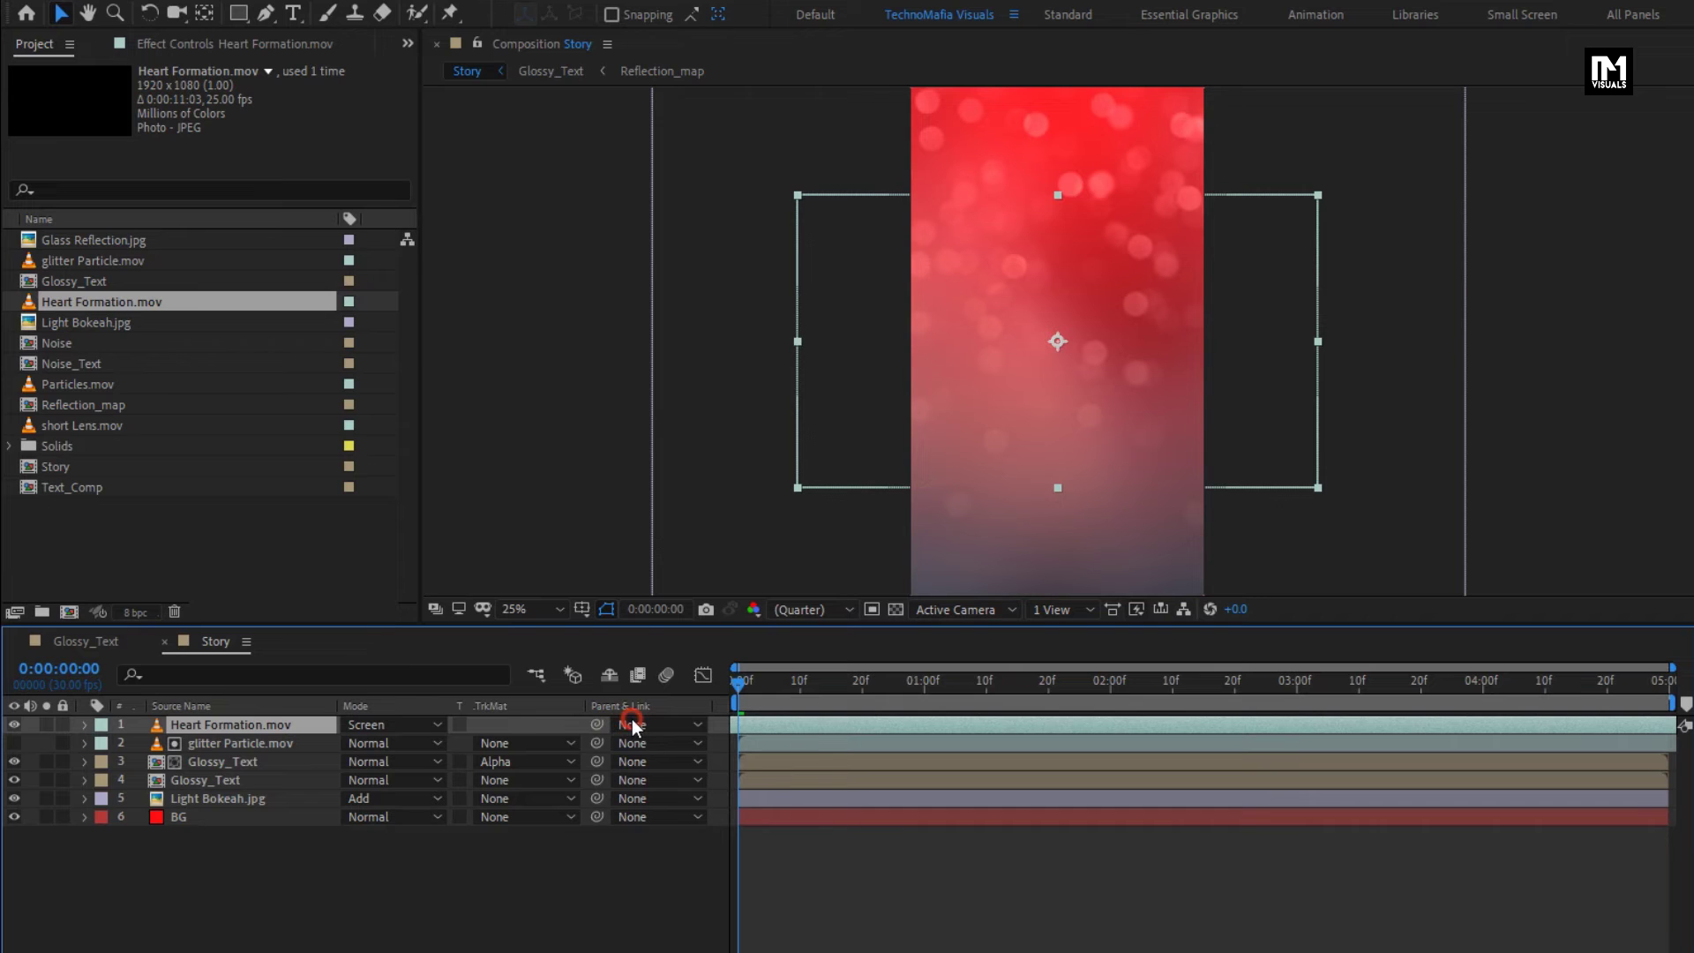
left_click_drag(731, 690, 1189, 691)
left_click_drag(1264, 689, 1480, 690)
key("space")
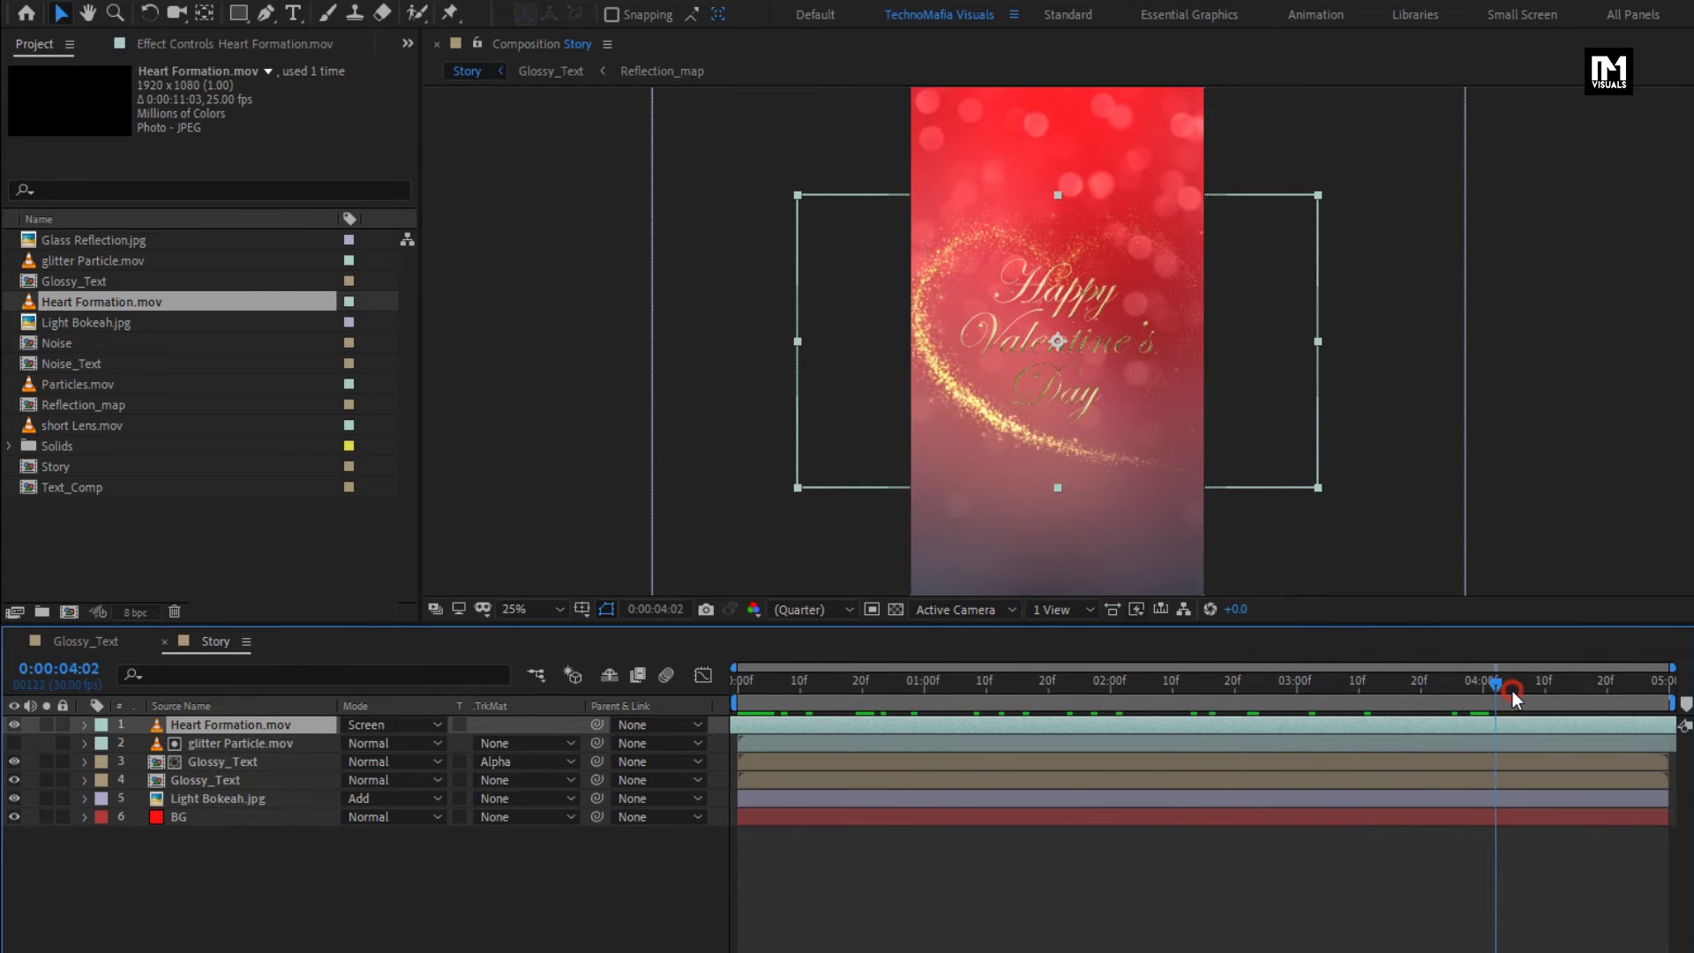
left_click(1227, 690)
left_click_drag(1227, 690, 1040, 695)
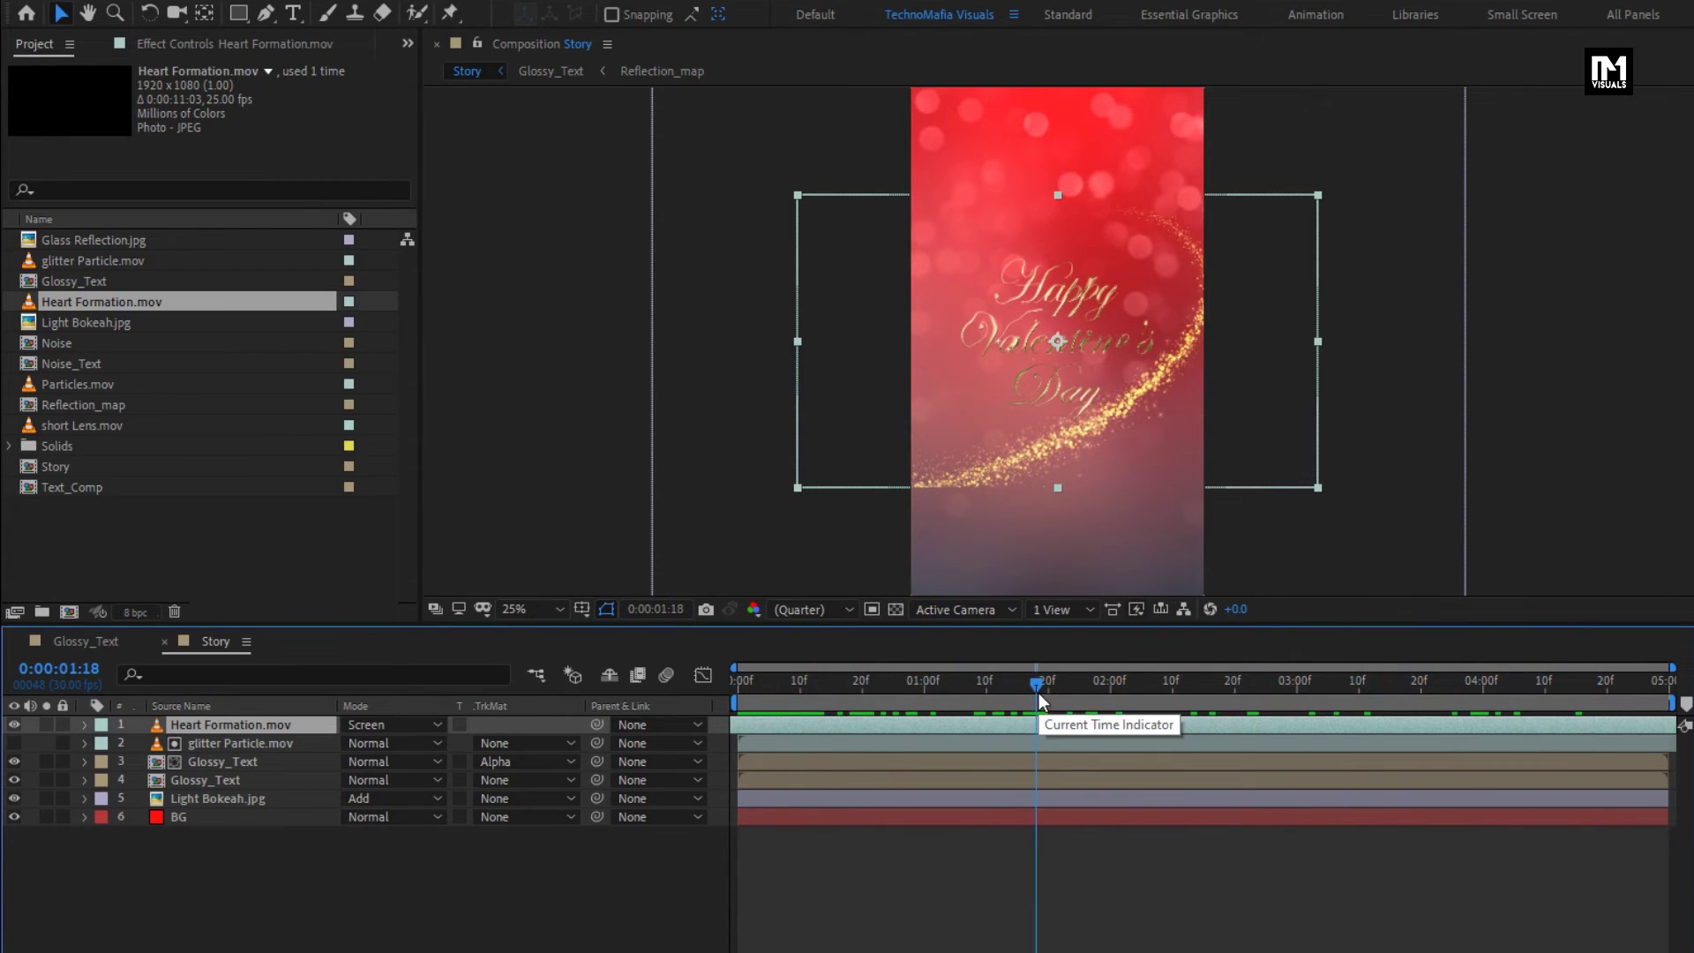
Step: Add Particles.mov as the uppermost layer of Story and set its blending mode to Add
left_click_drag(63, 385, 238, 718)
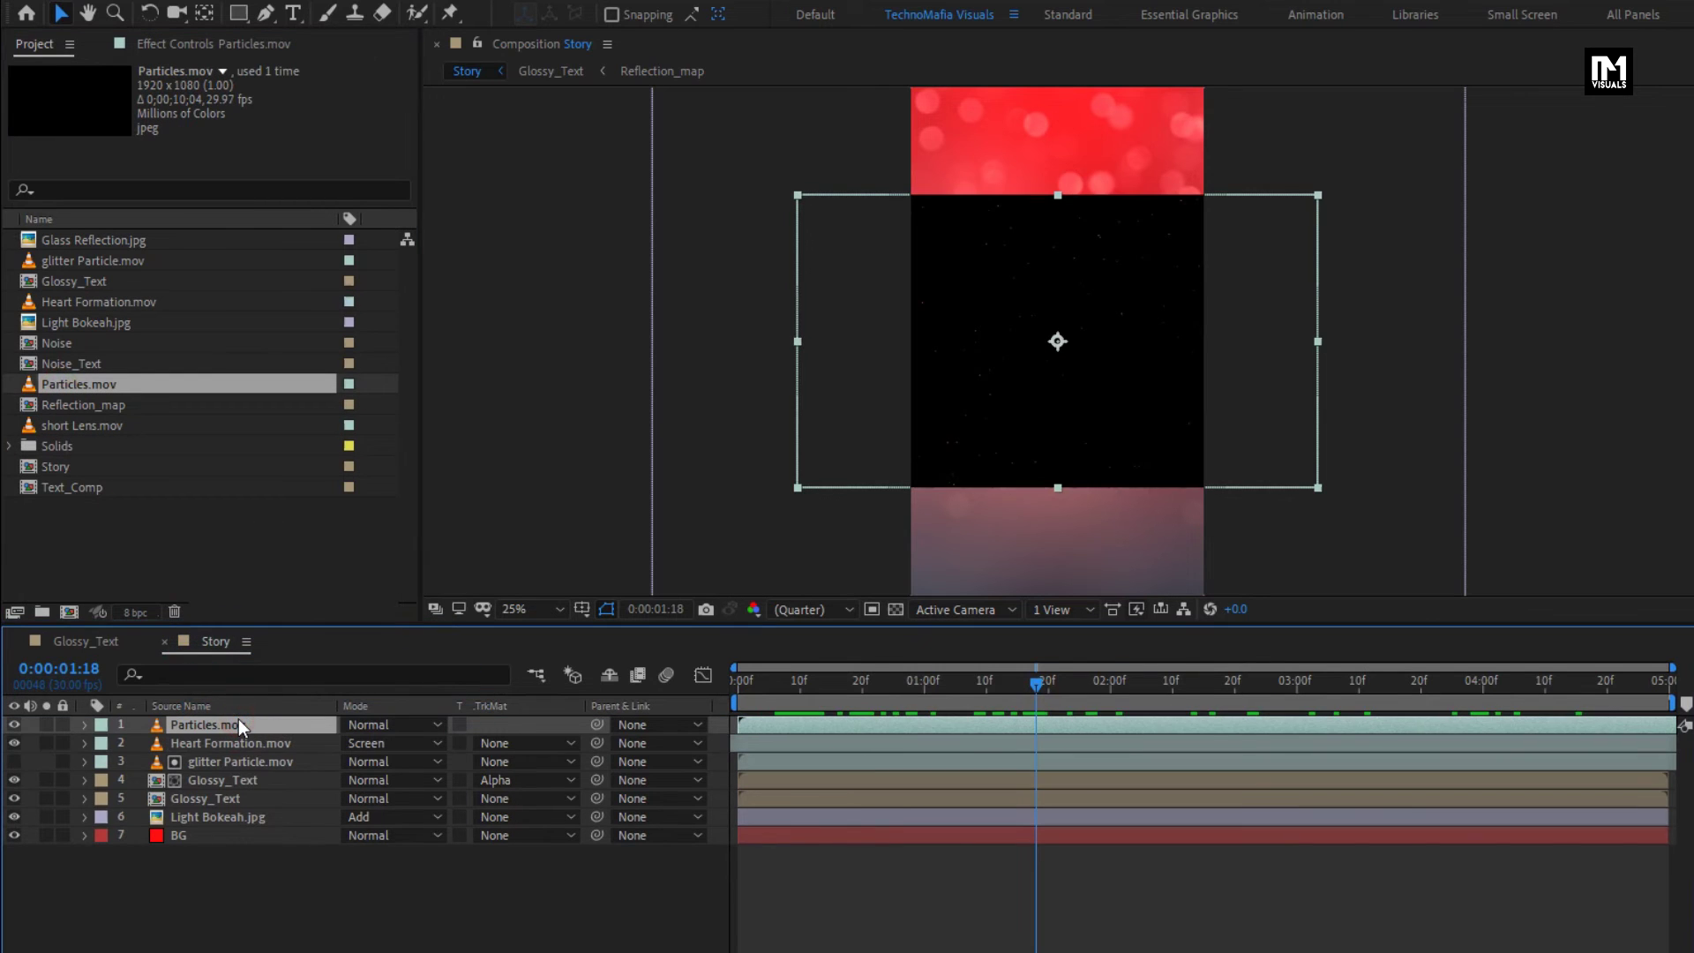
left_click(360, 725)
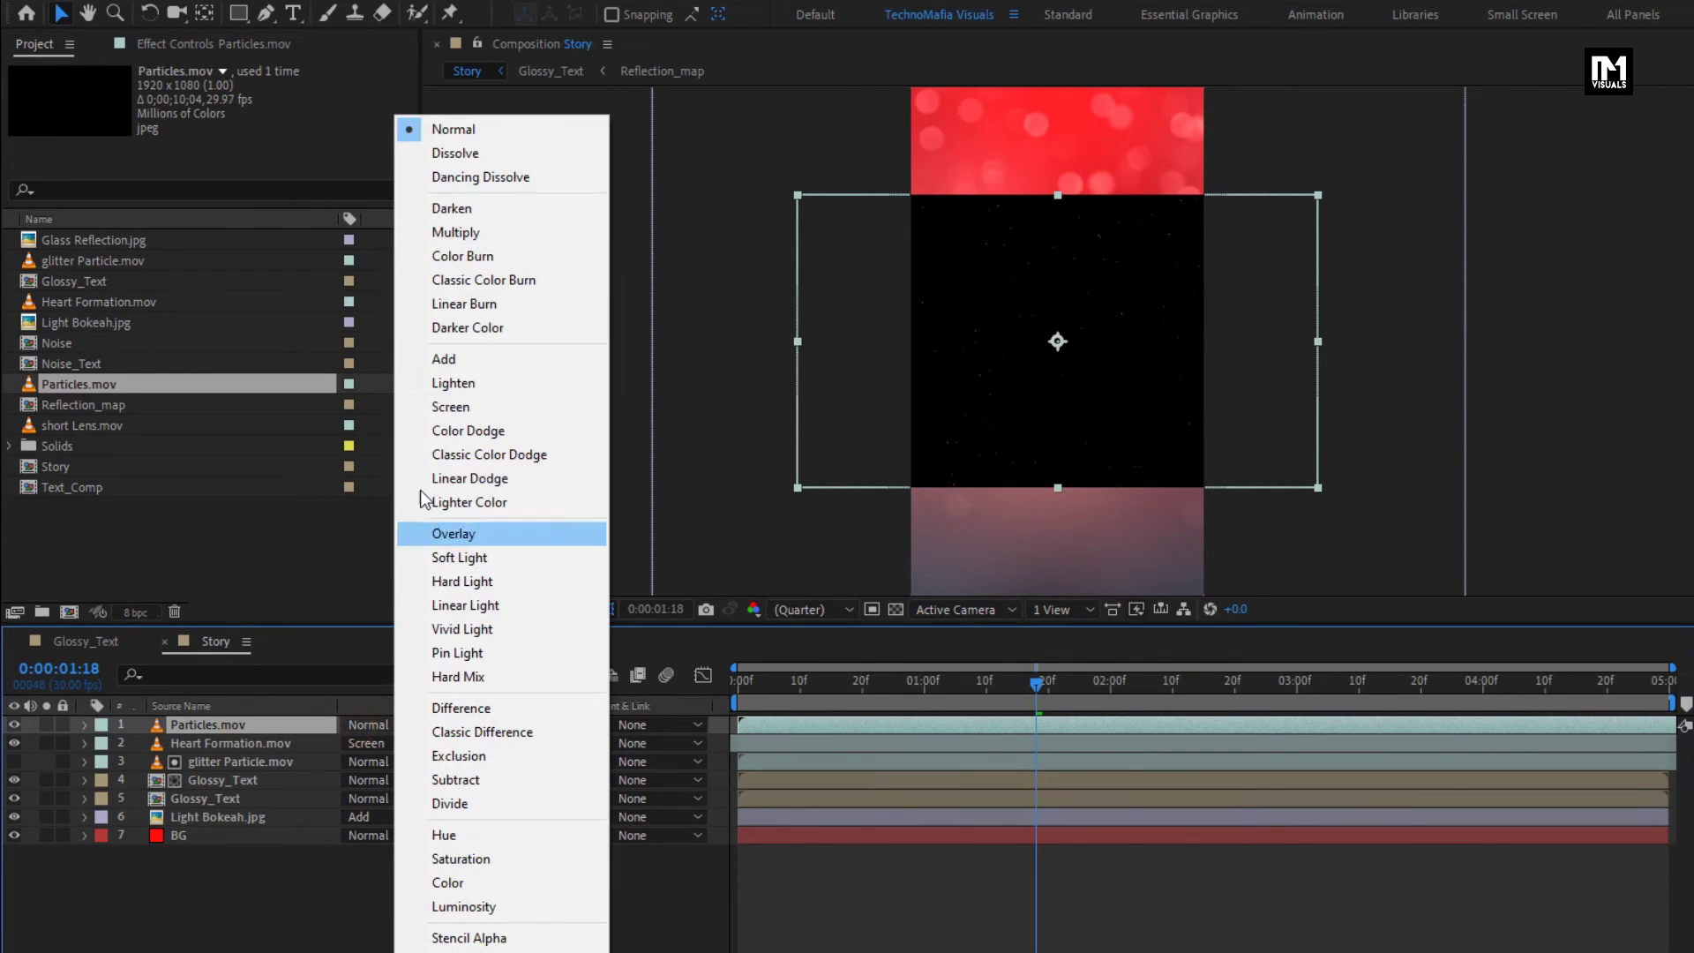
left_click(438, 362)
Step: Rotate the Particles.mov layer by 90 degrees so it fits the vertical Story frame
key("r")
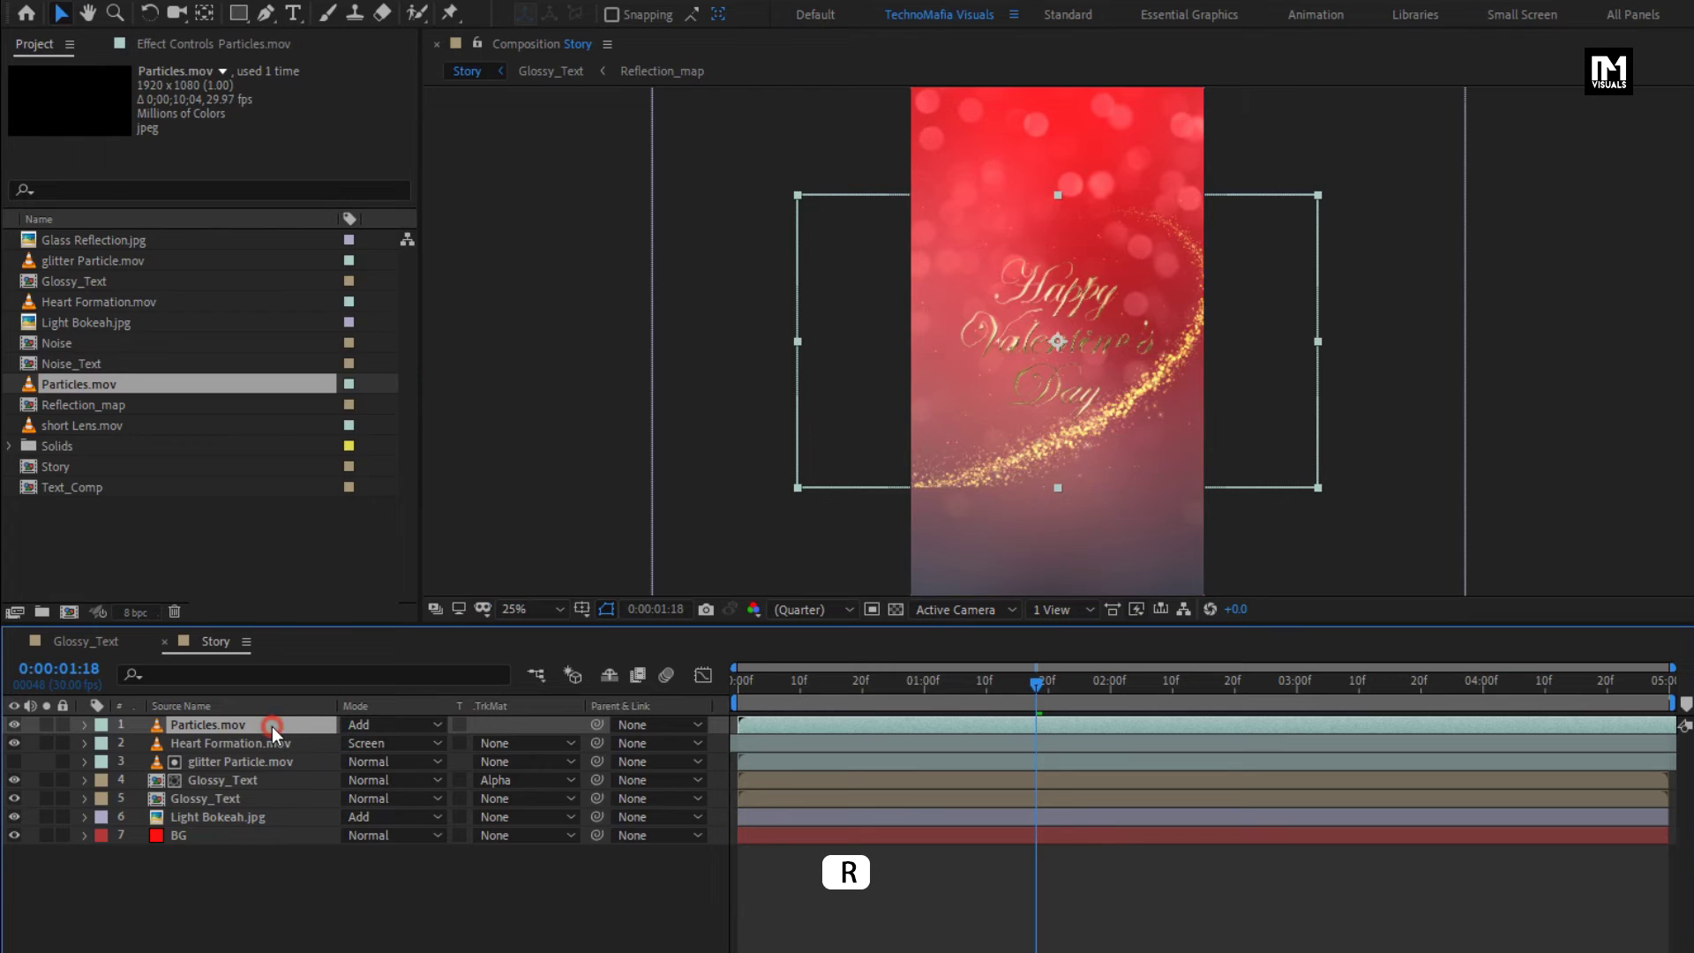
left_click(370, 742)
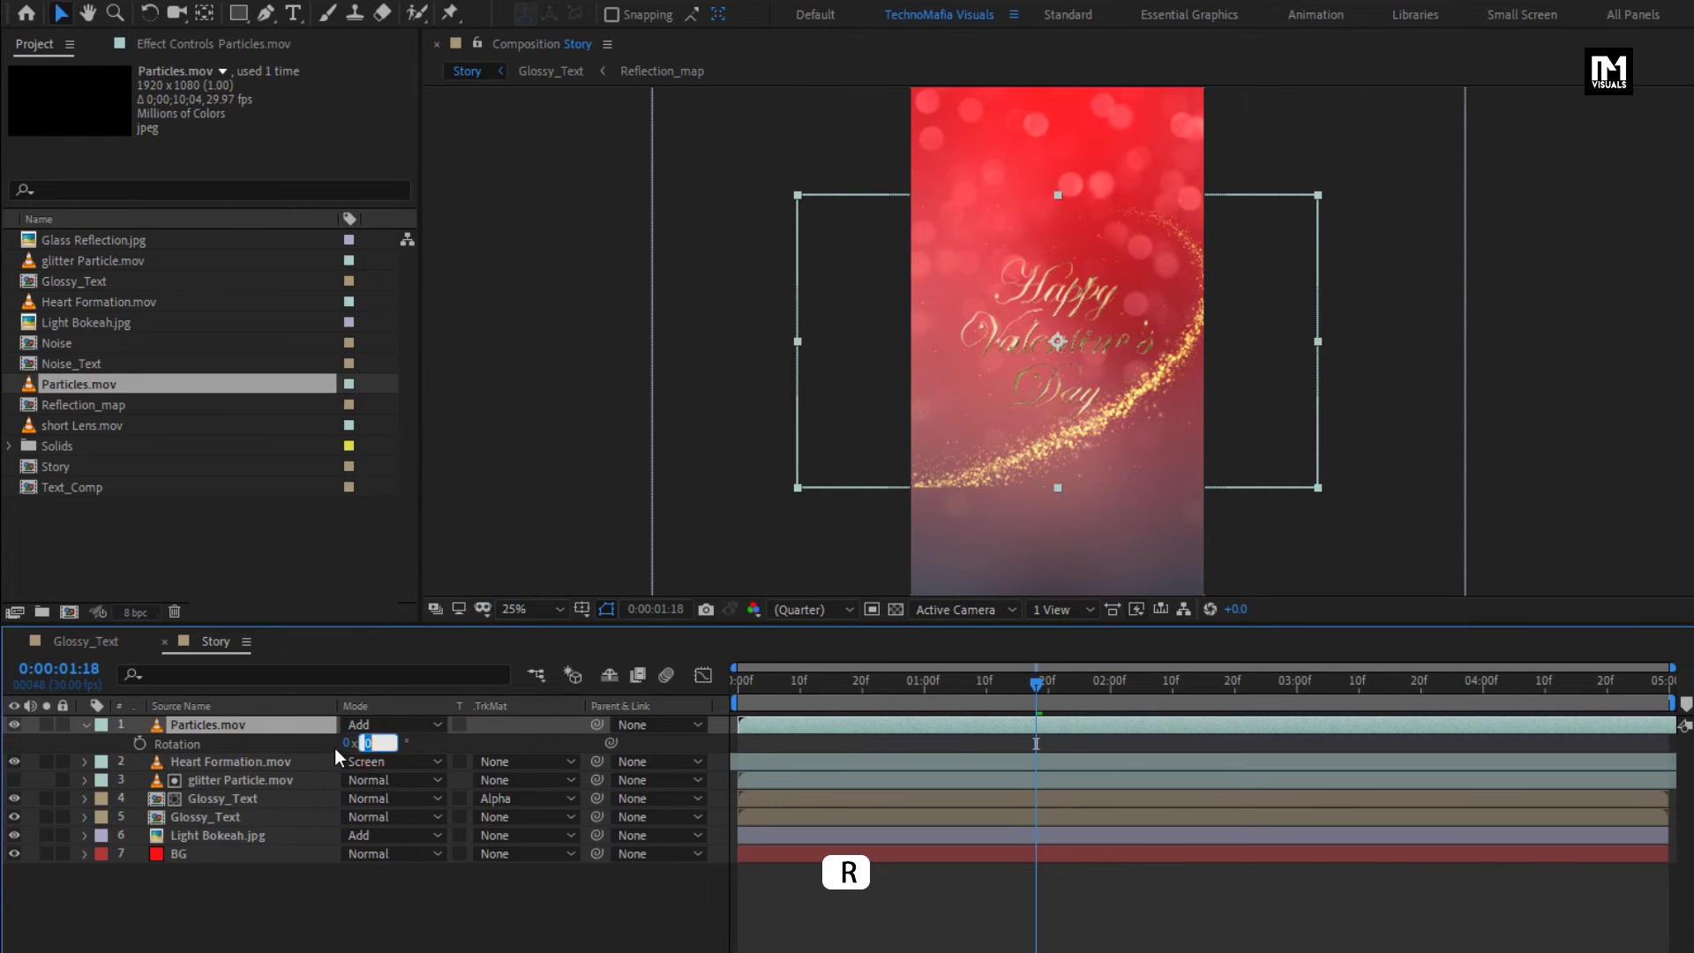
type("90")
key("Return")
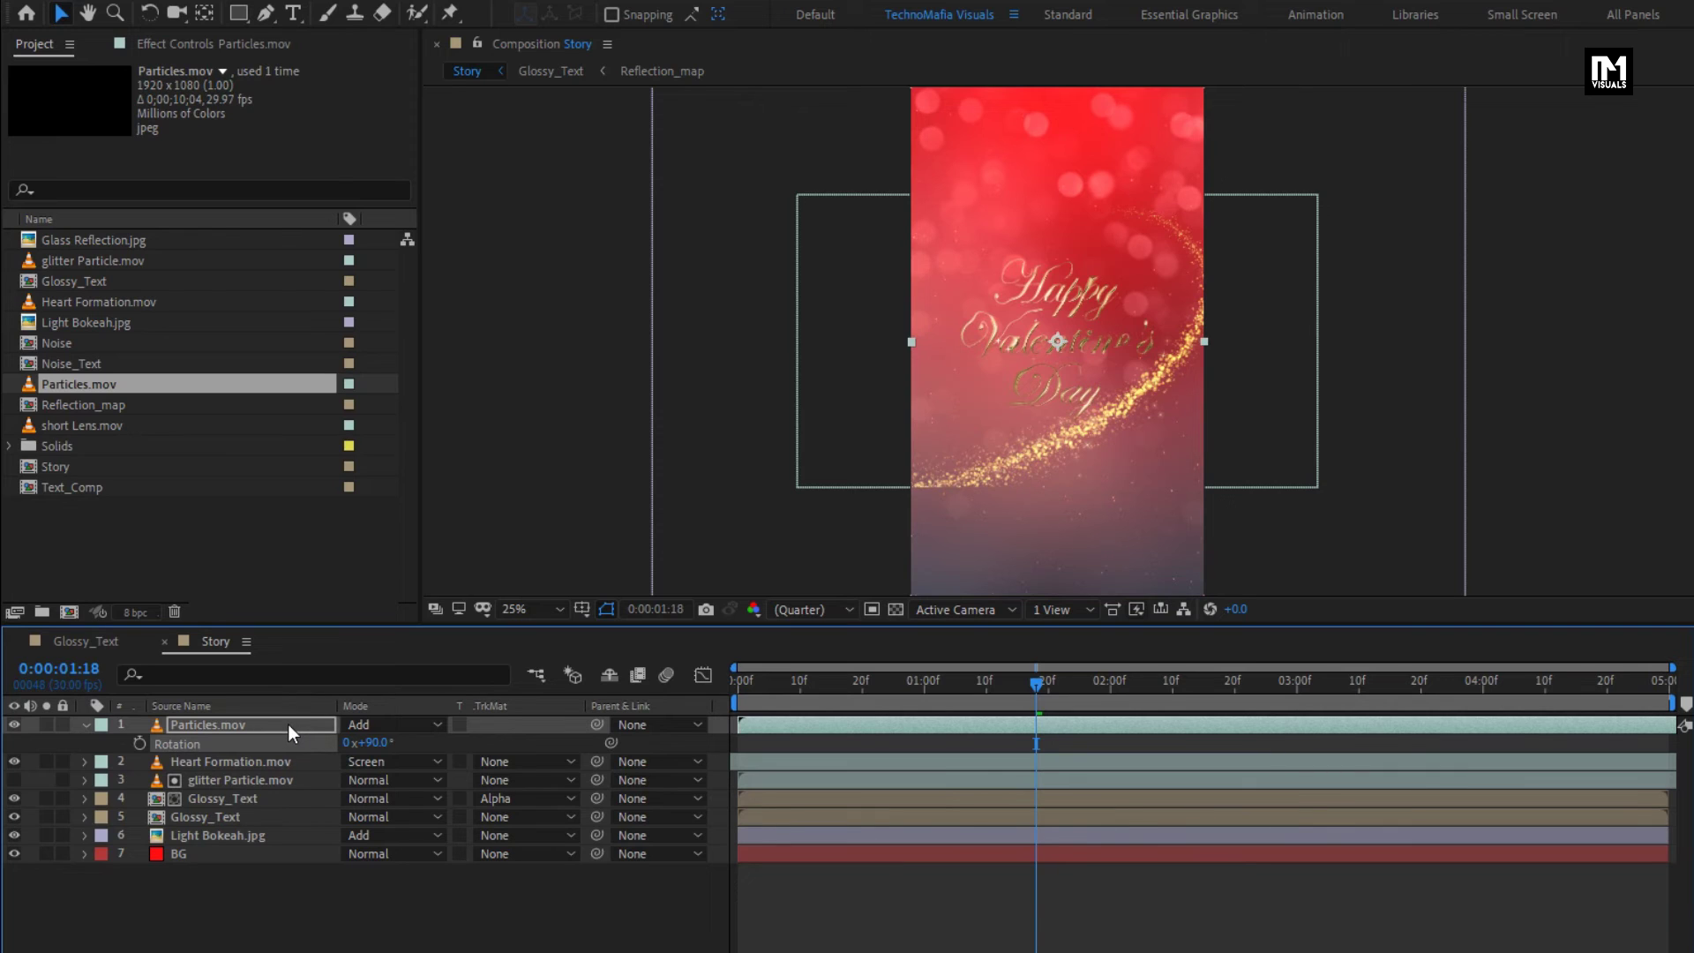
left_click(84, 725)
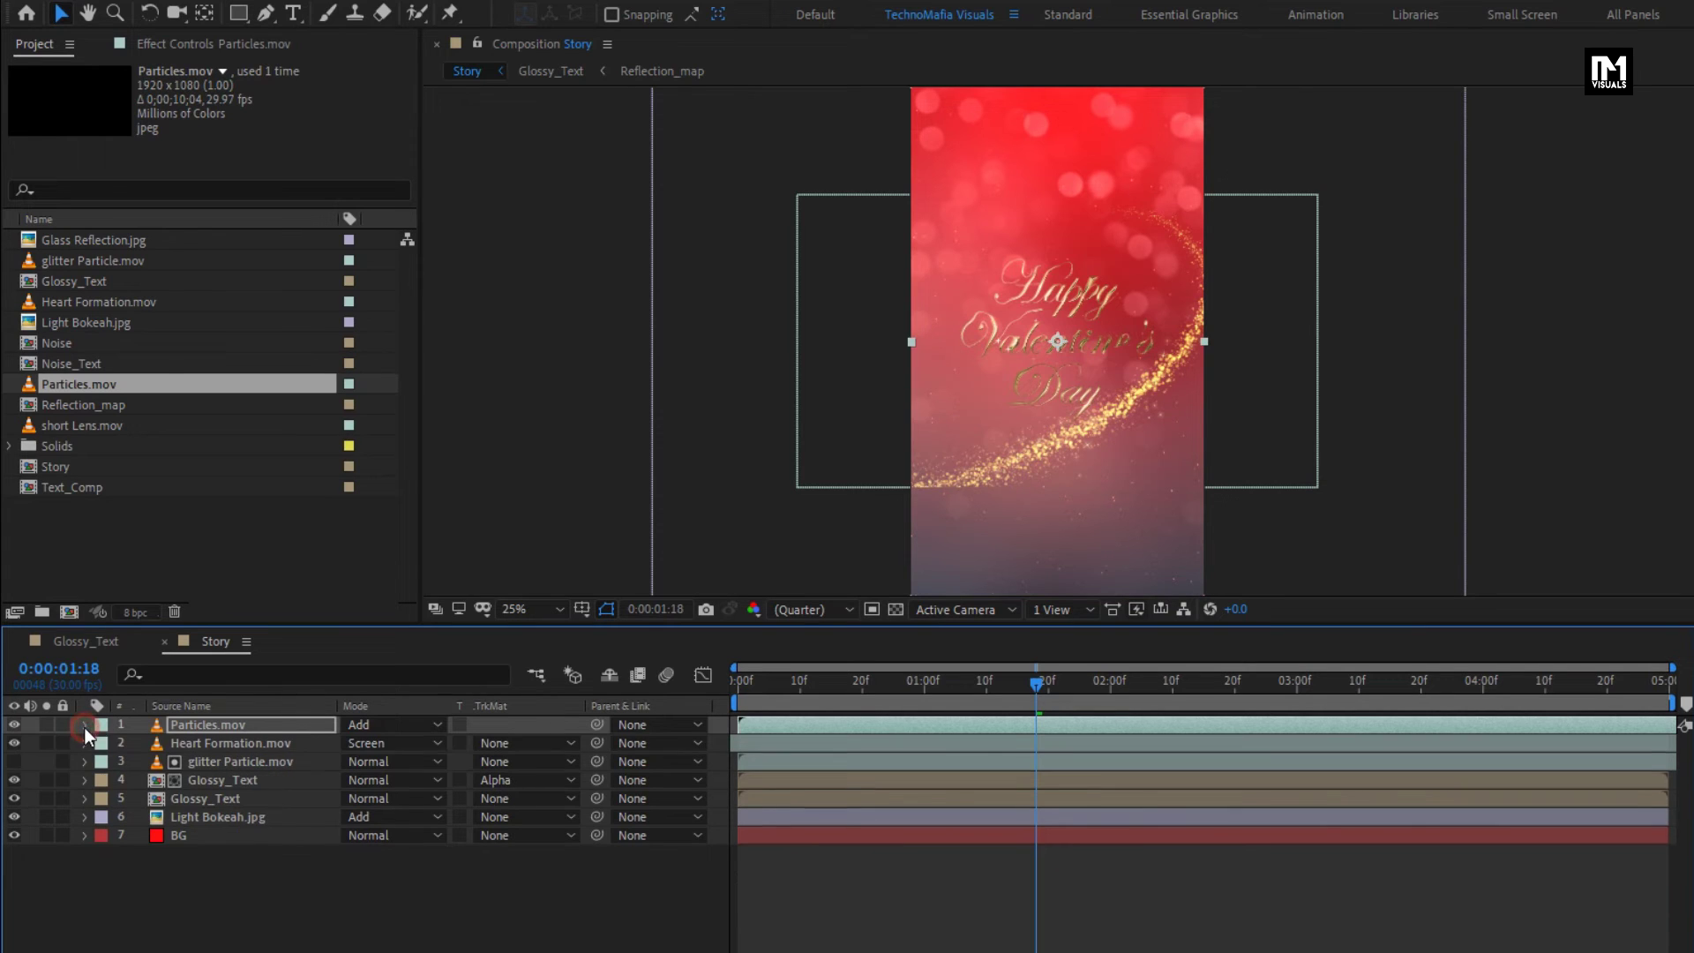
left_click(181, 729)
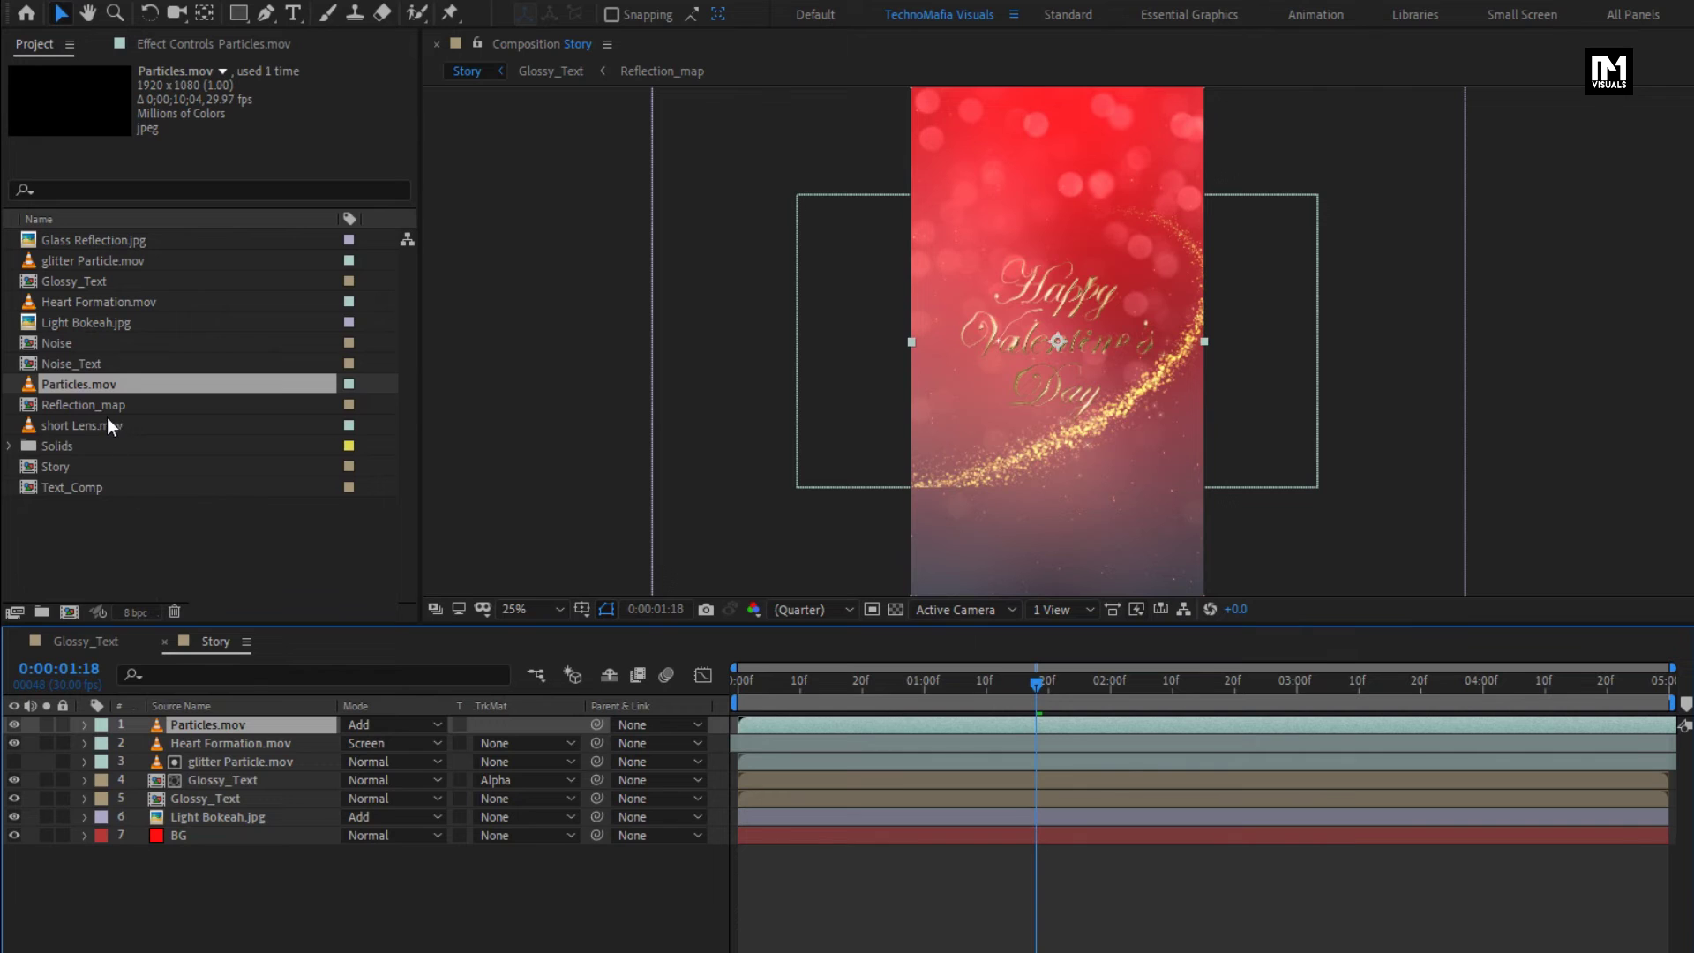
Step: Add short Lens.mov as Story's uppermost layer in Add mode, starting around 0:15, with its flare over the word Happy
left_click_drag(79, 424, 1042, 356)
scroll(1041, 357, "up", 2)
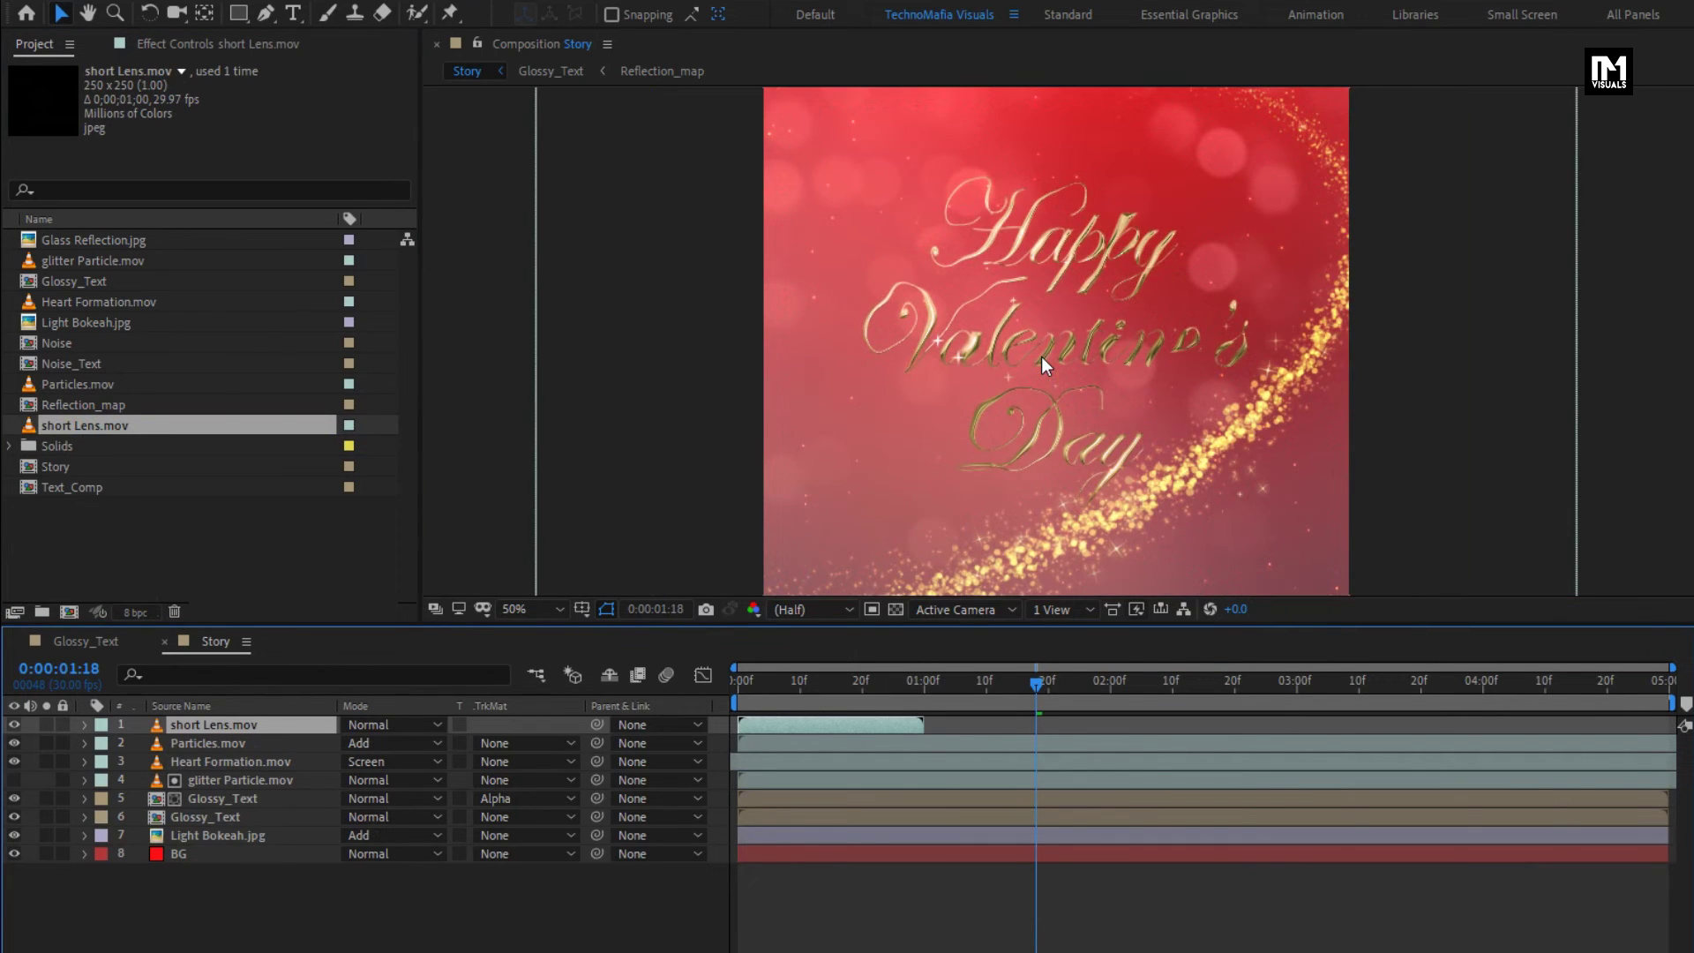
left_click(818, 693)
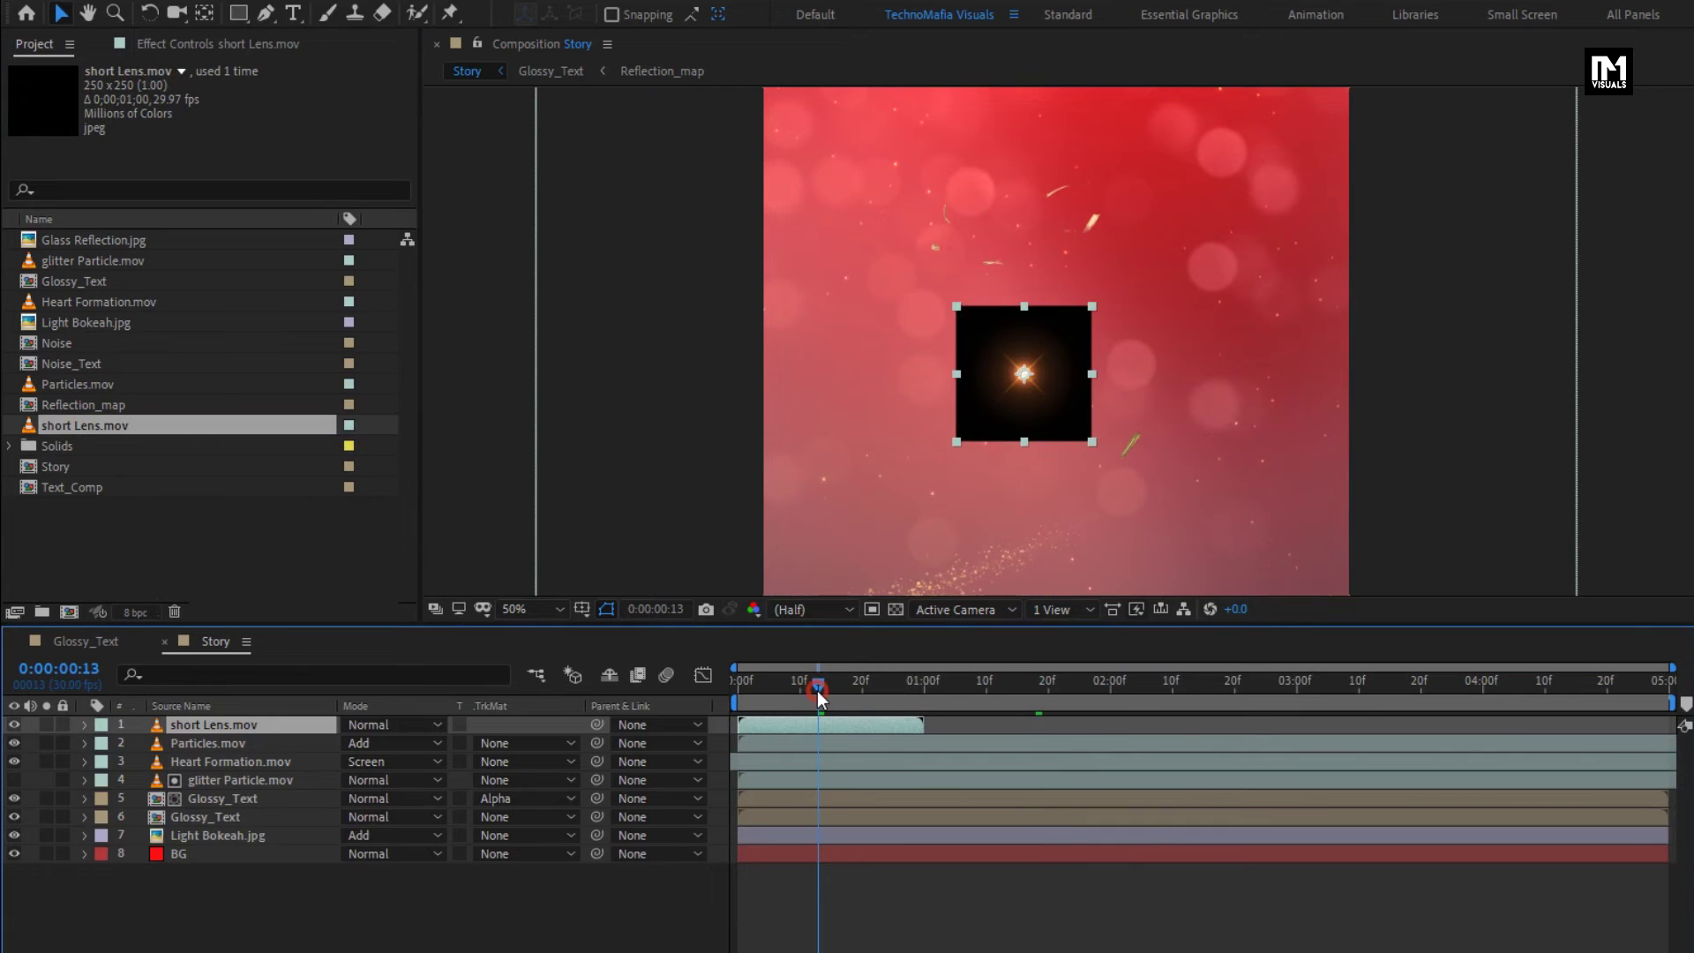
left_click(386, 727)
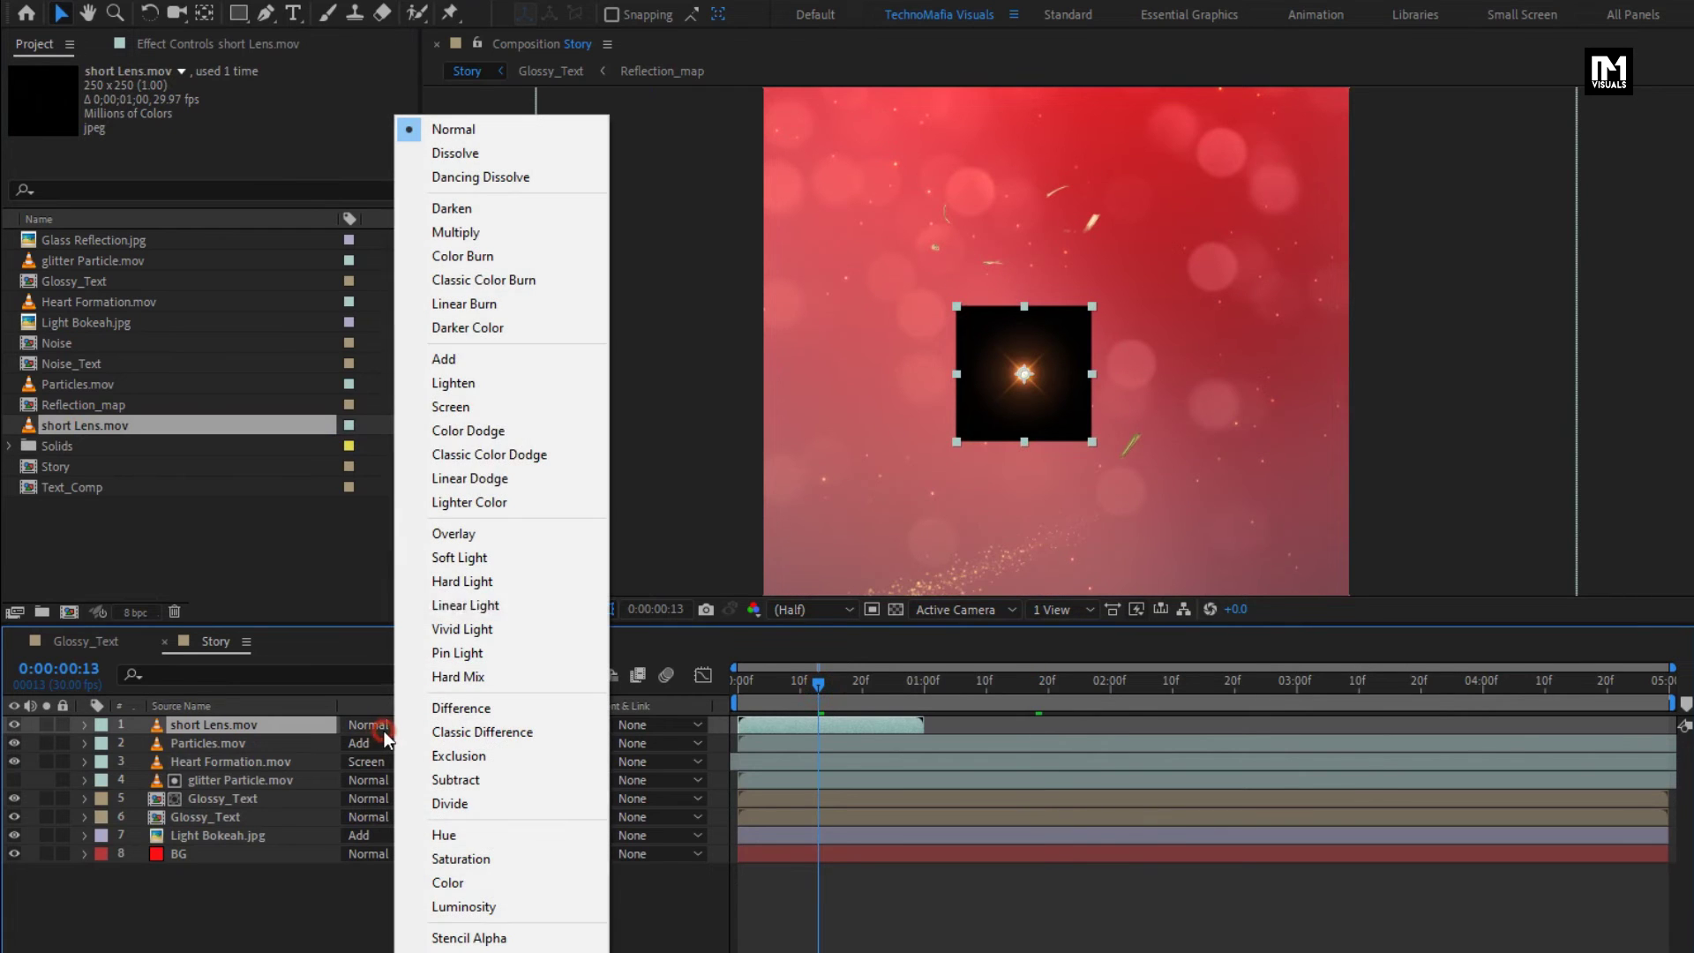
left_click(443, 362)
left_click_drag(838, 692, 970, 722)
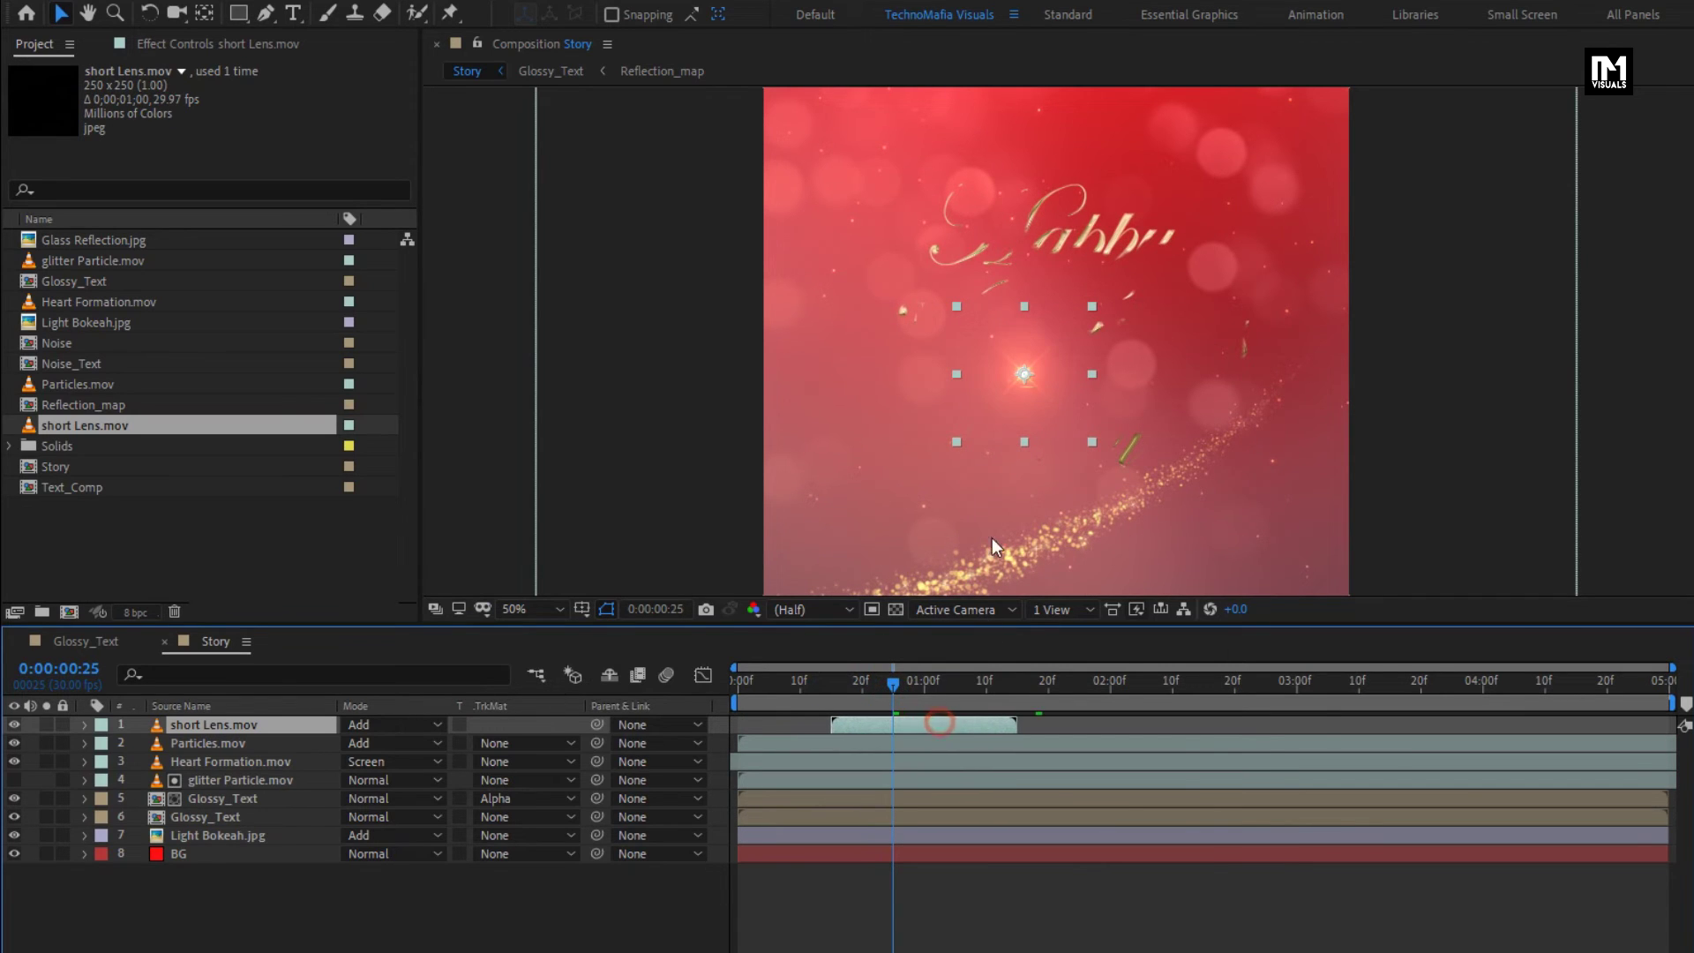
left_click_drag(1024, 380, 1118, 225)
Step: Duplicate the short Lens.mov layer, start the copy at about 1:16 and place its flare near the end of Valentine's
left_click_drag(956, 692, 1117, 684)
key("ctrl+d")
left_click(244, 729)
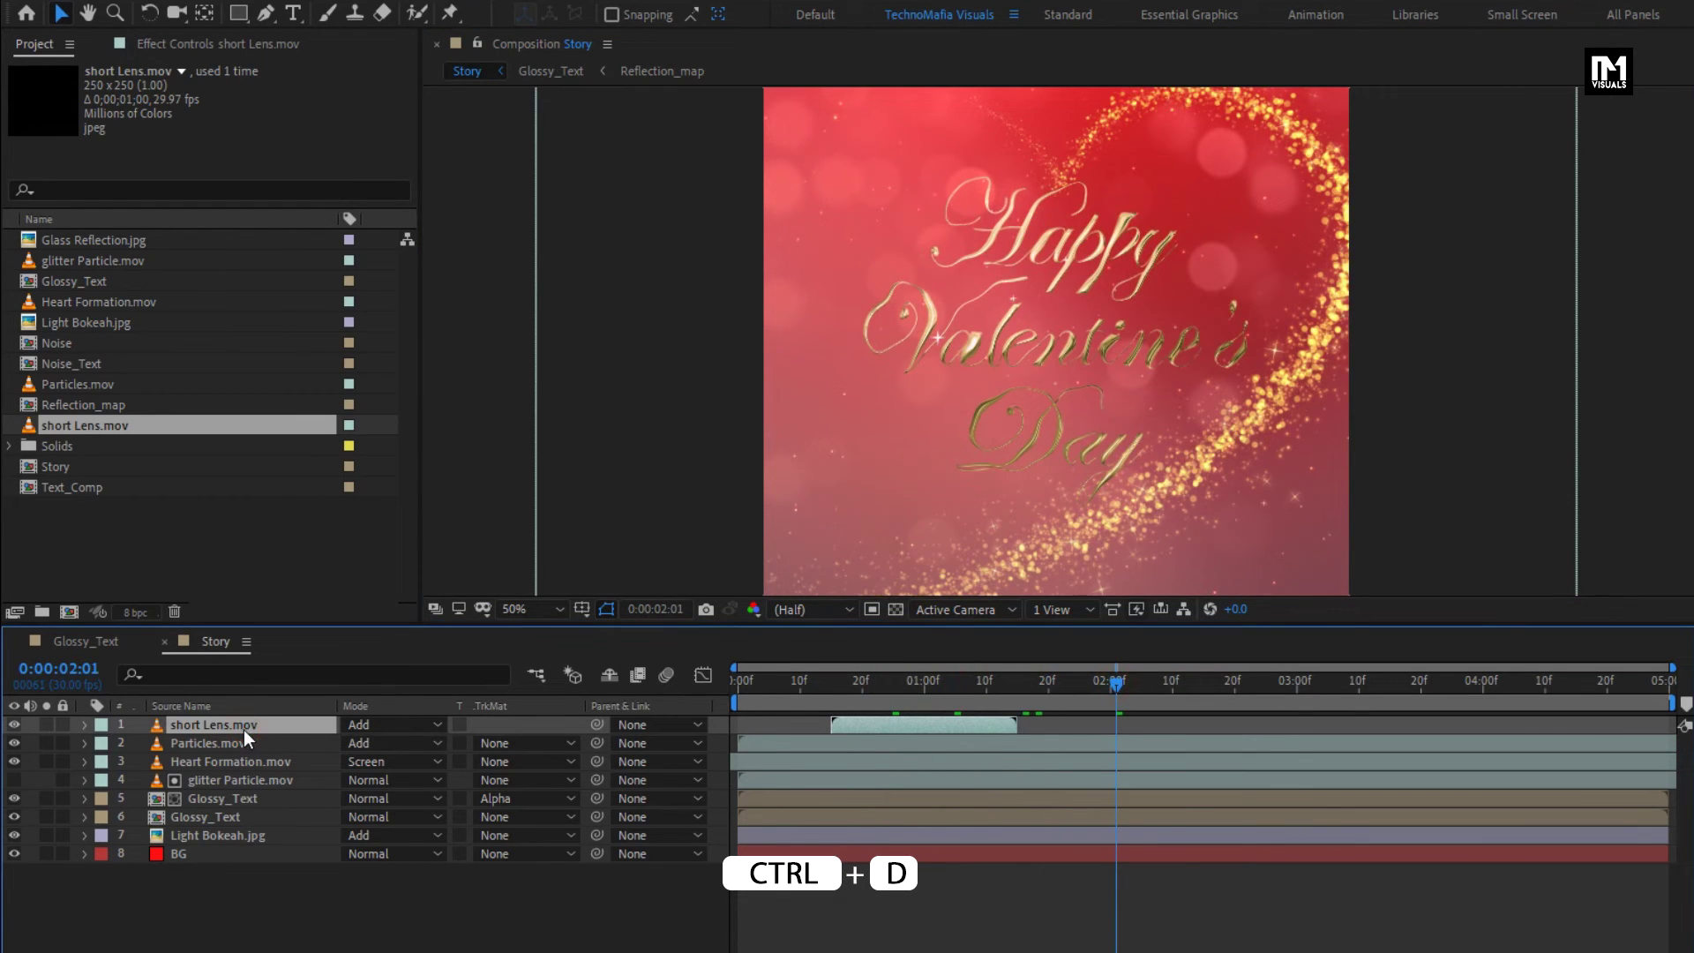
key("ctrl+d")
left_click_drag(881, 726, 1073, 725)
left_click_drag(1114, 224, 1163, 359)
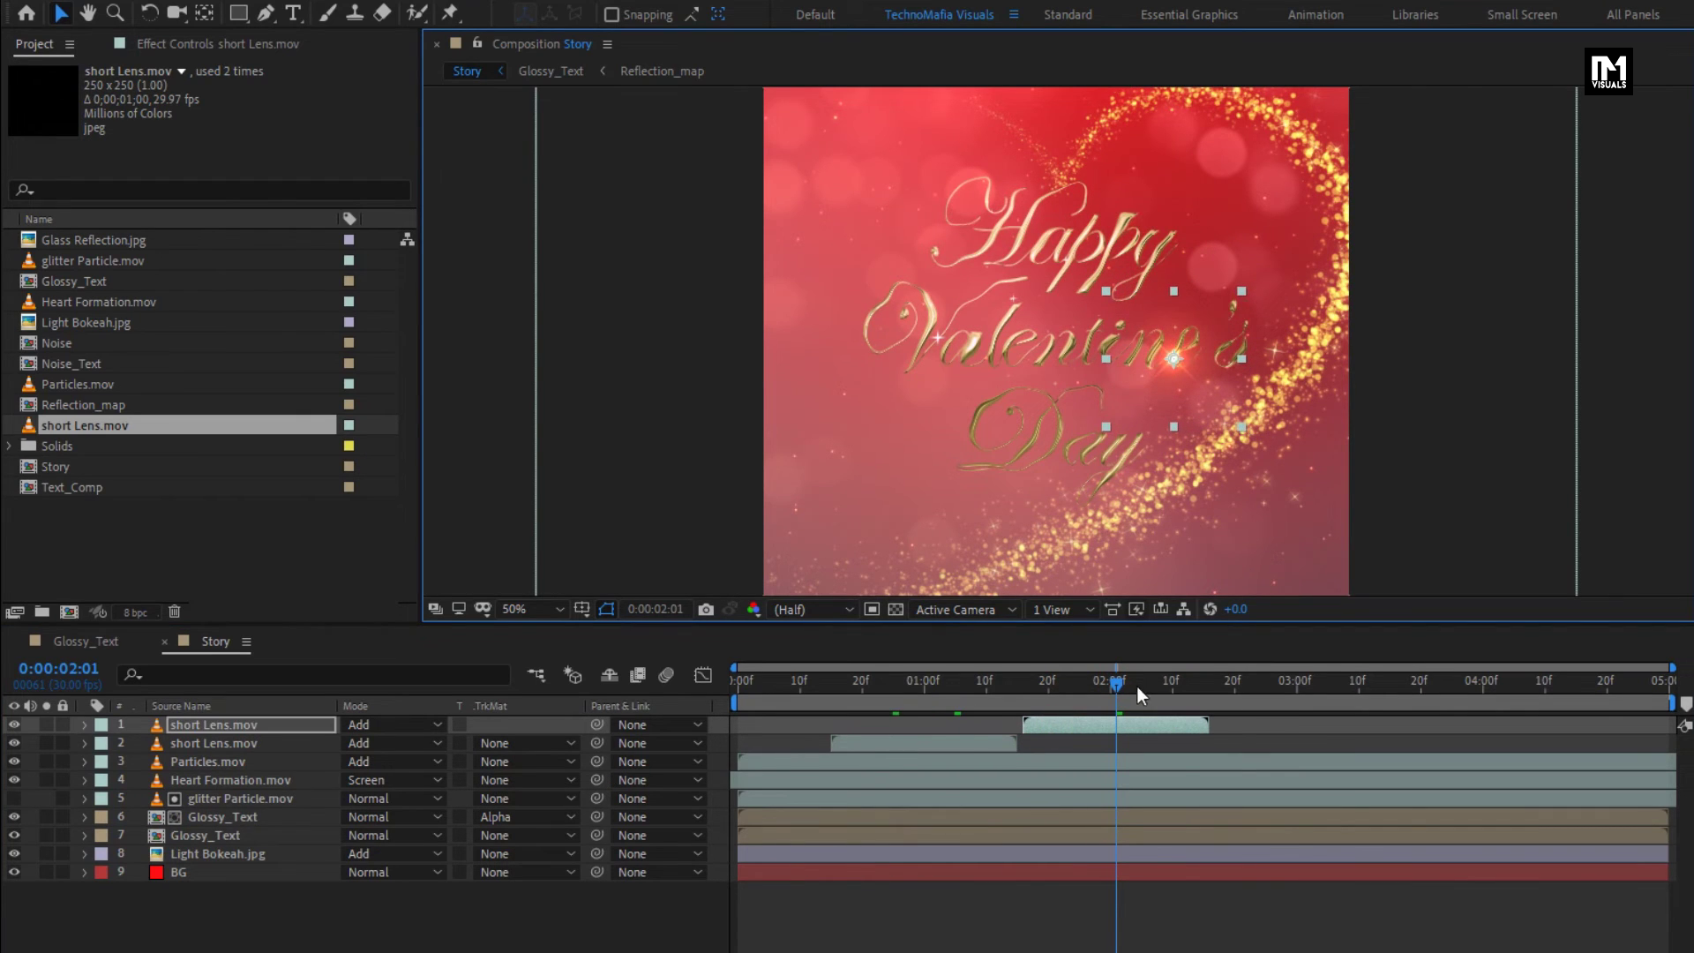
Step: Make another copy of the lens flare starting at about 2:14 and place it beside the V of Valentine's
left_click(1121, 725)
key("ctrl+d")
left_click_drag(1120, 725, 1294, 731)
left_click(1290, 681)
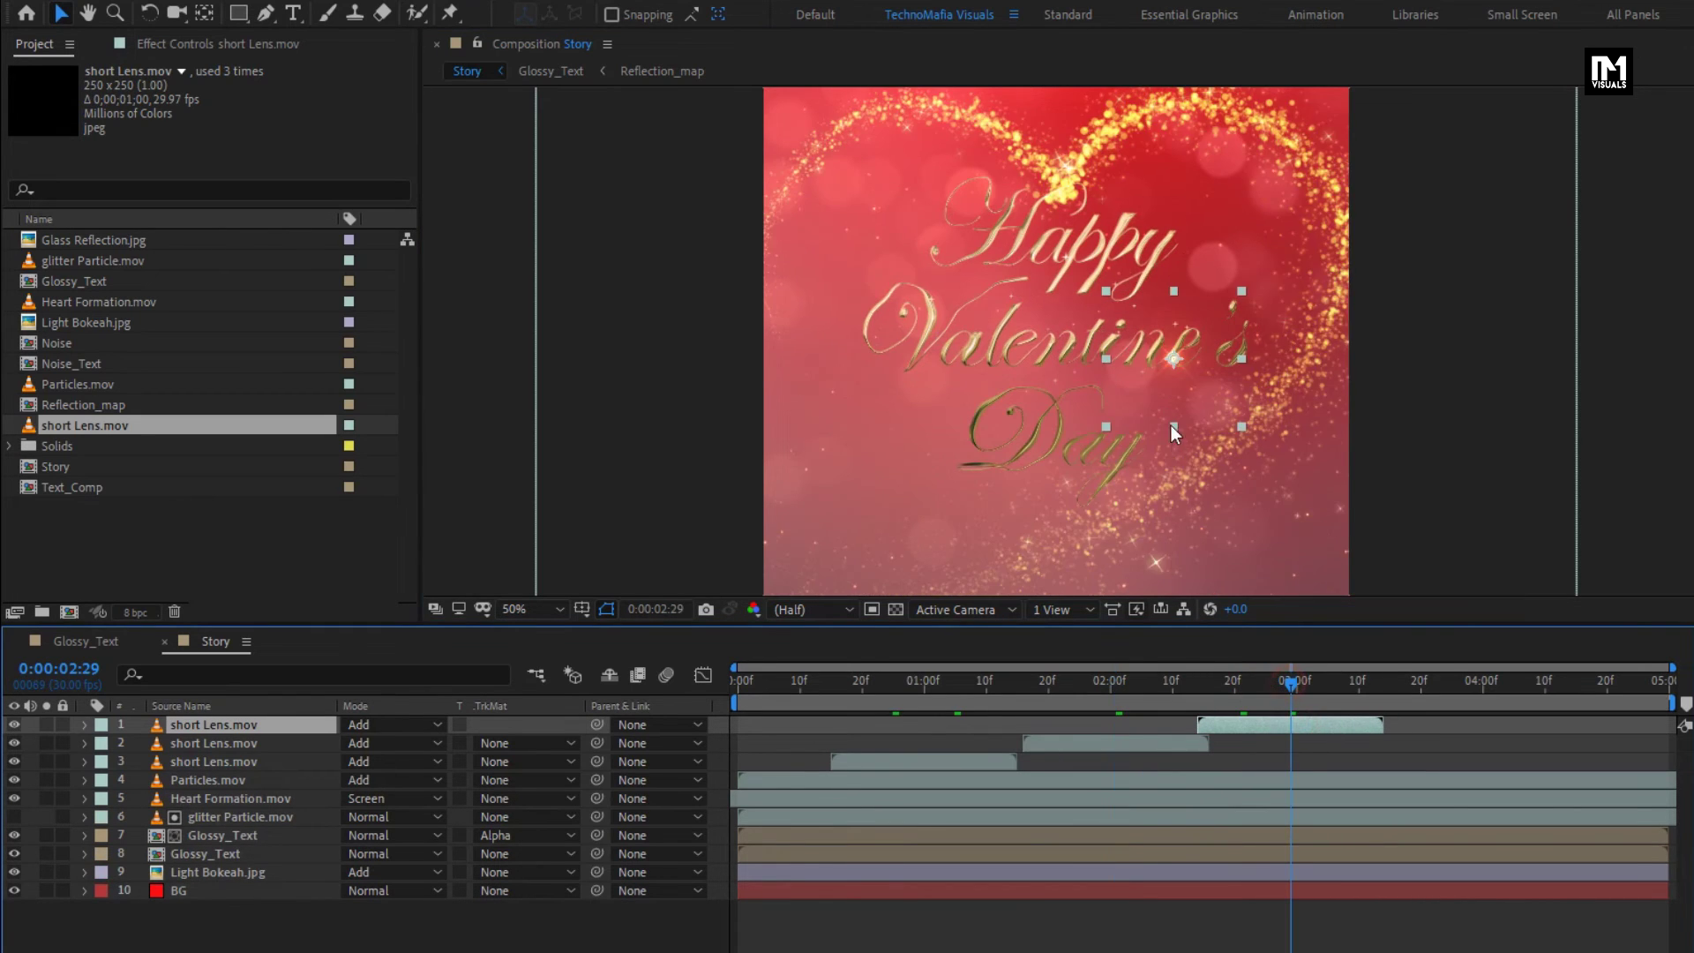
left_click_drag(1166, 373, 898, 370)
Step: Duplicate the flare layer again, starting at about 3:07, and place it over the end of the word Day
left_click(1273, 722)
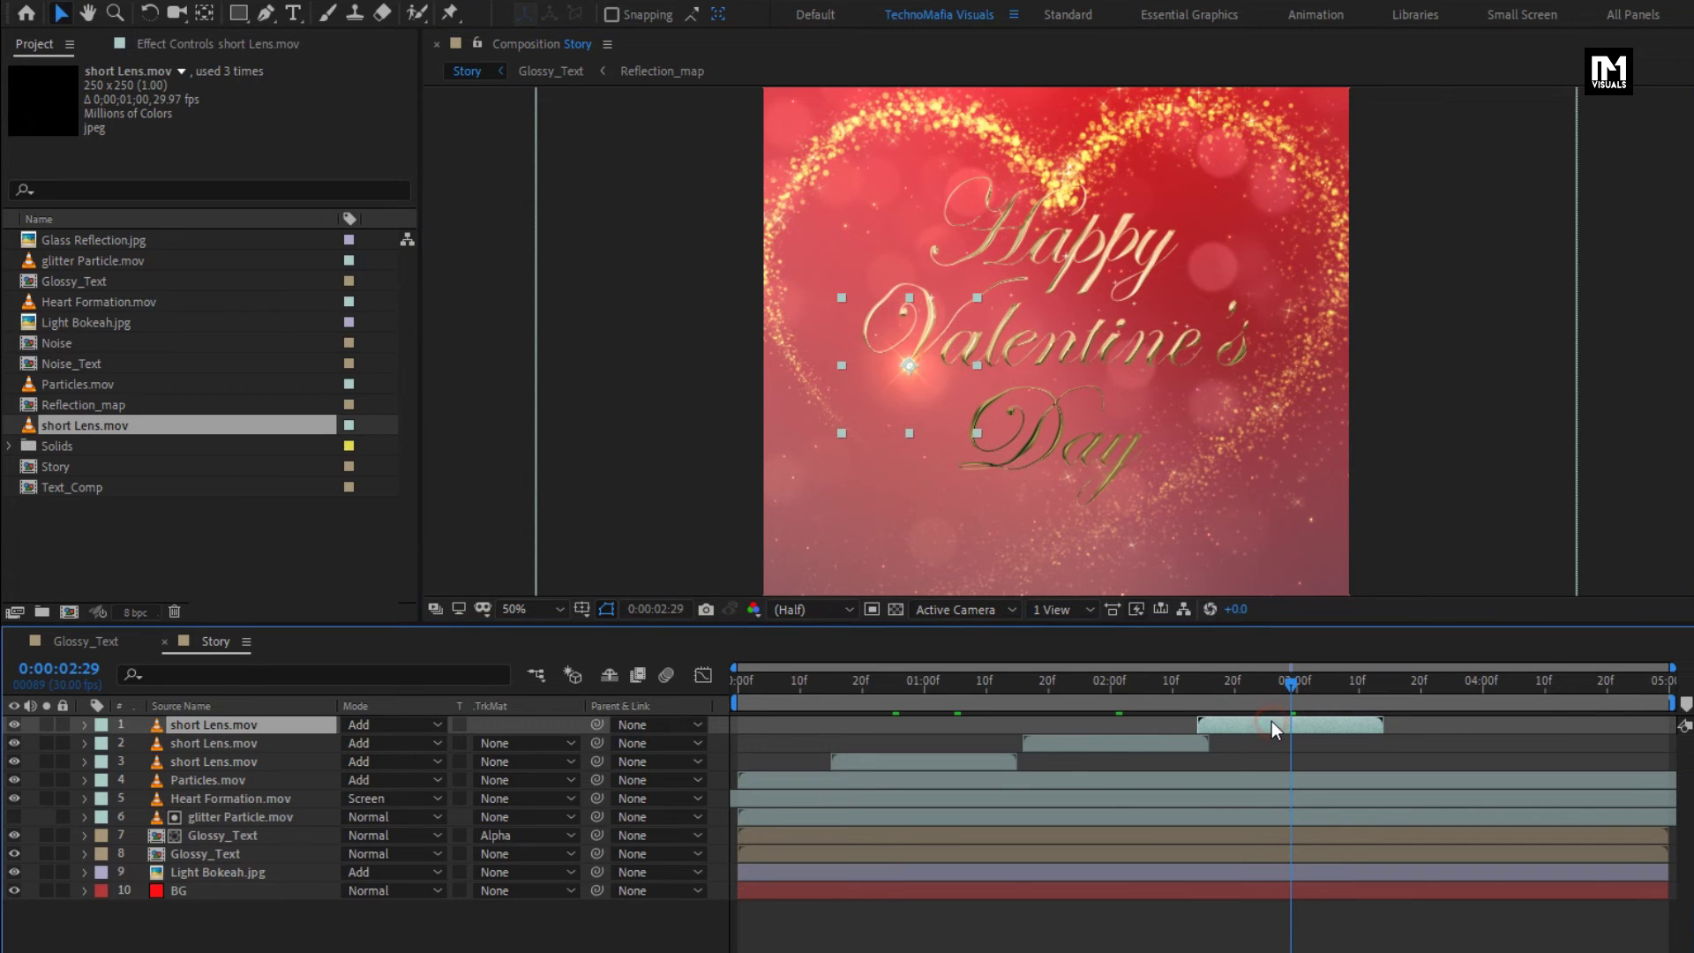
key("ctrl+d")
left_click_drag(1273, 722, 1432, 688)
left_click_drag(918, 387, 1103, 459)
Step: Add a fifth flare copy starting at about 3:27 over the middle of Valentine's, and preview the flares
left_click_drag(1443, 686, 1616, 724)
key("ctrl+d")
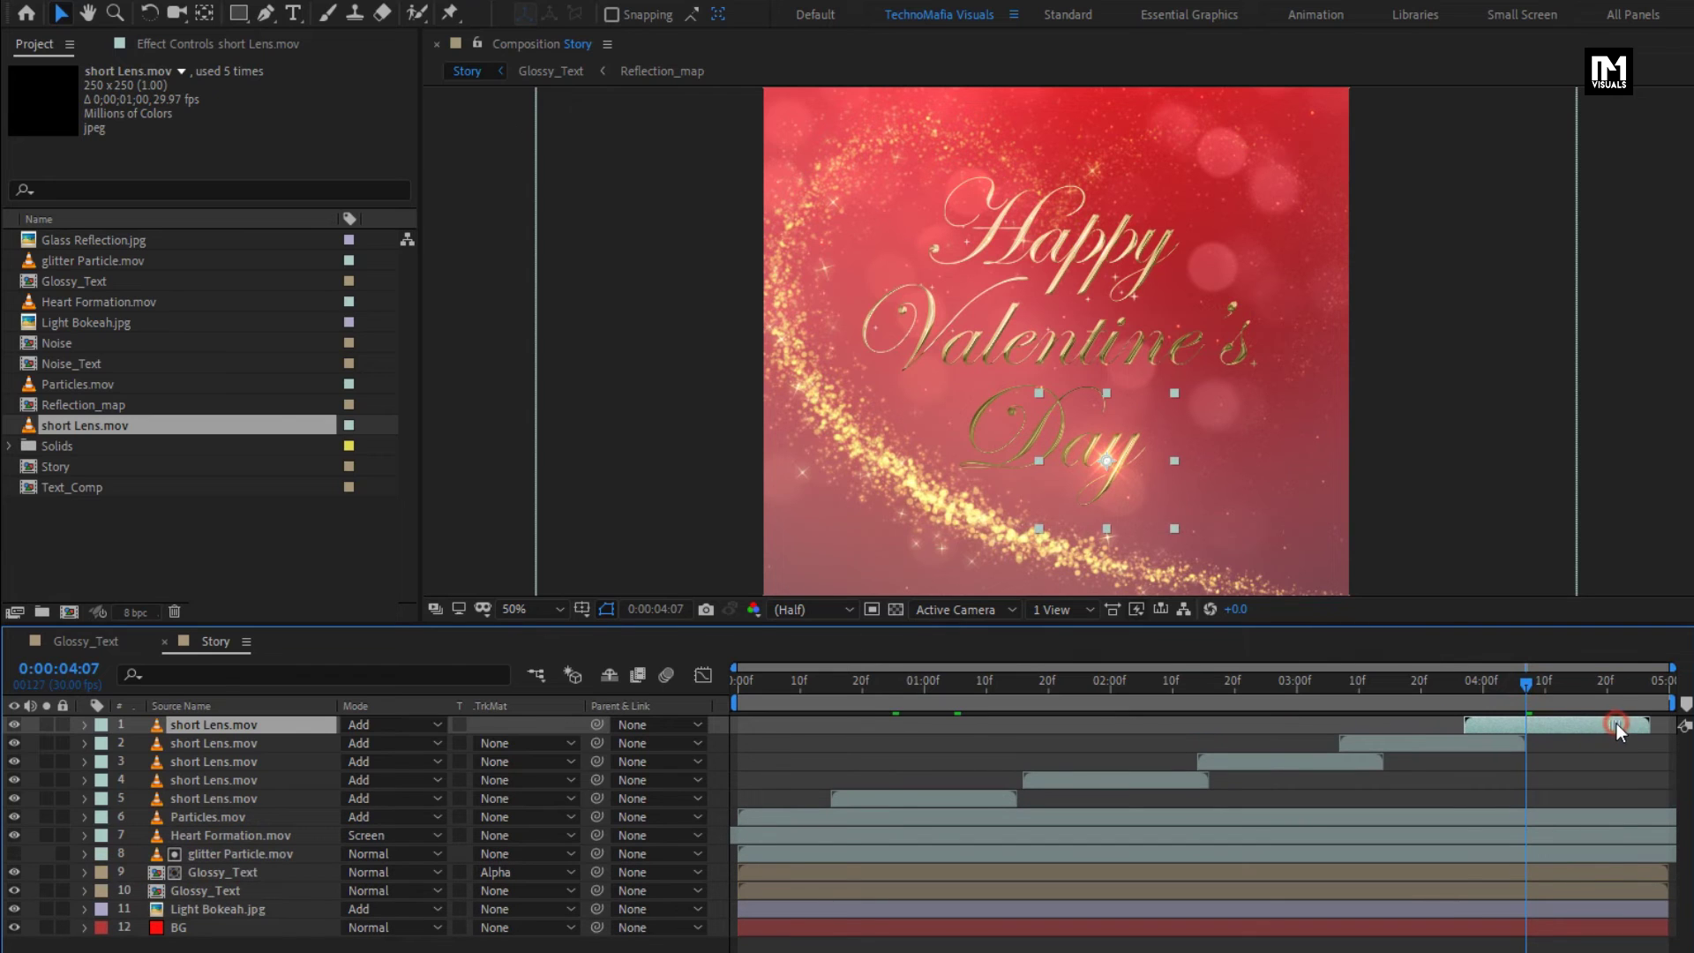
left_click_drag(1104, 449, 1119, 314)
left_click_drag(863, 680, 1602, 687)
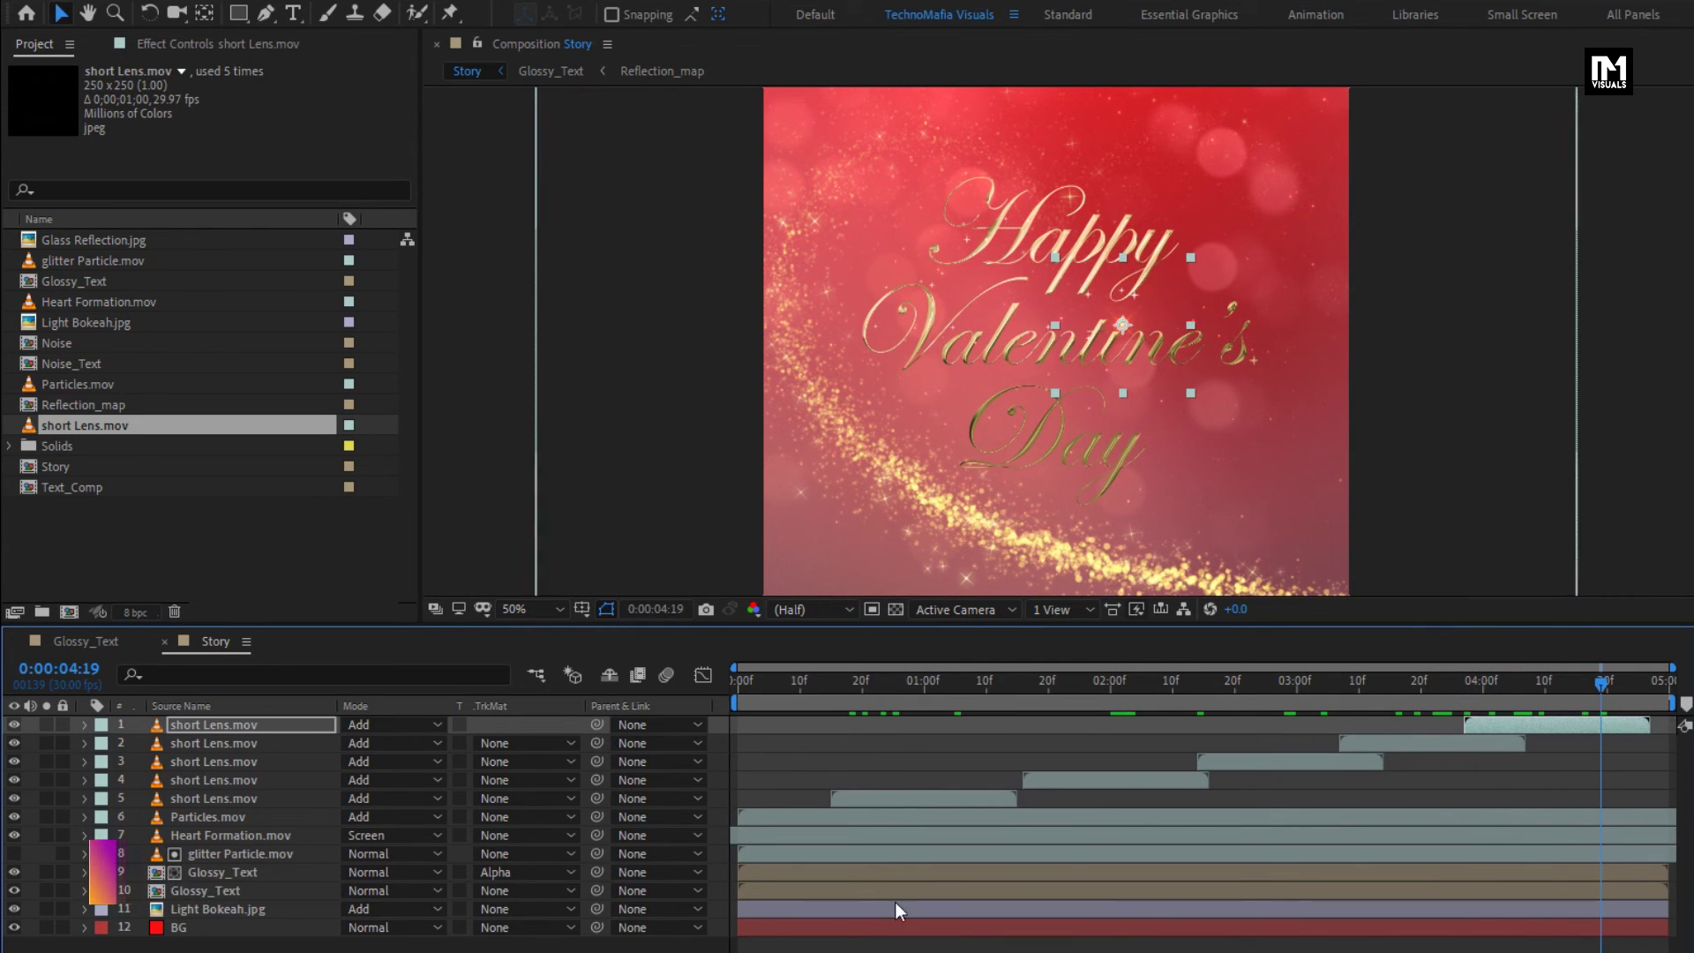
Step: Turn on 3D for Light Bokeah.jpg and every layer above it, leaving BG as a 2D layer
key("ctrl+shift+a")
key("F4")
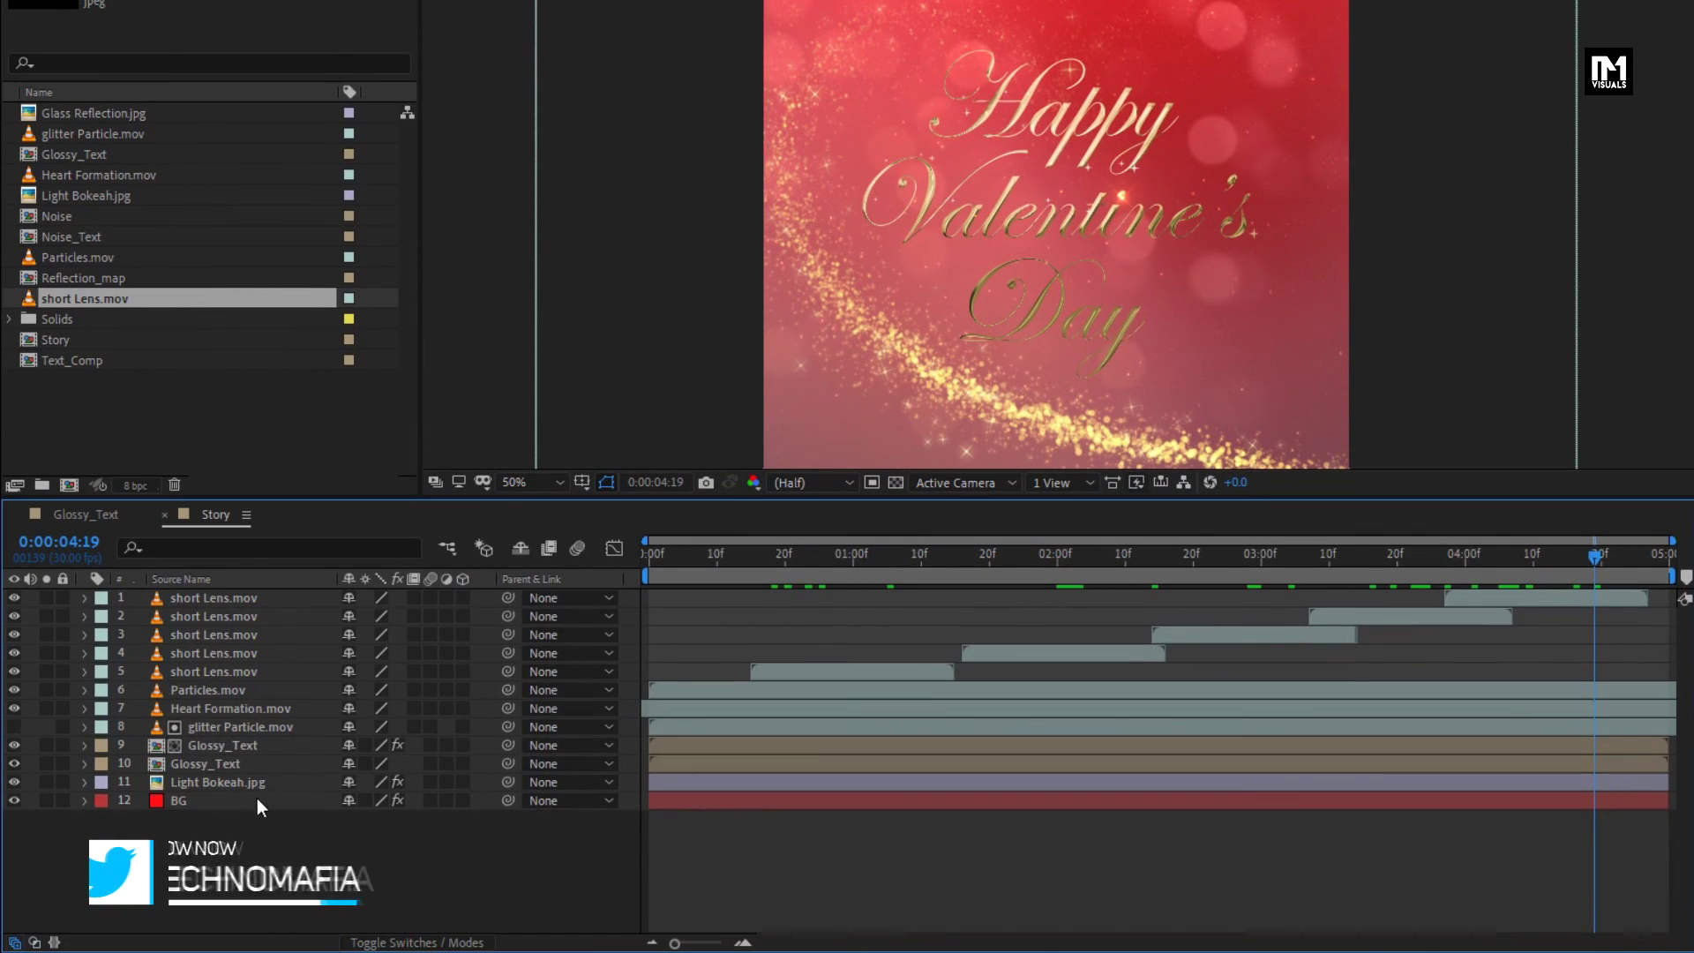
left_click(248, 783)
left_click(460, 781)
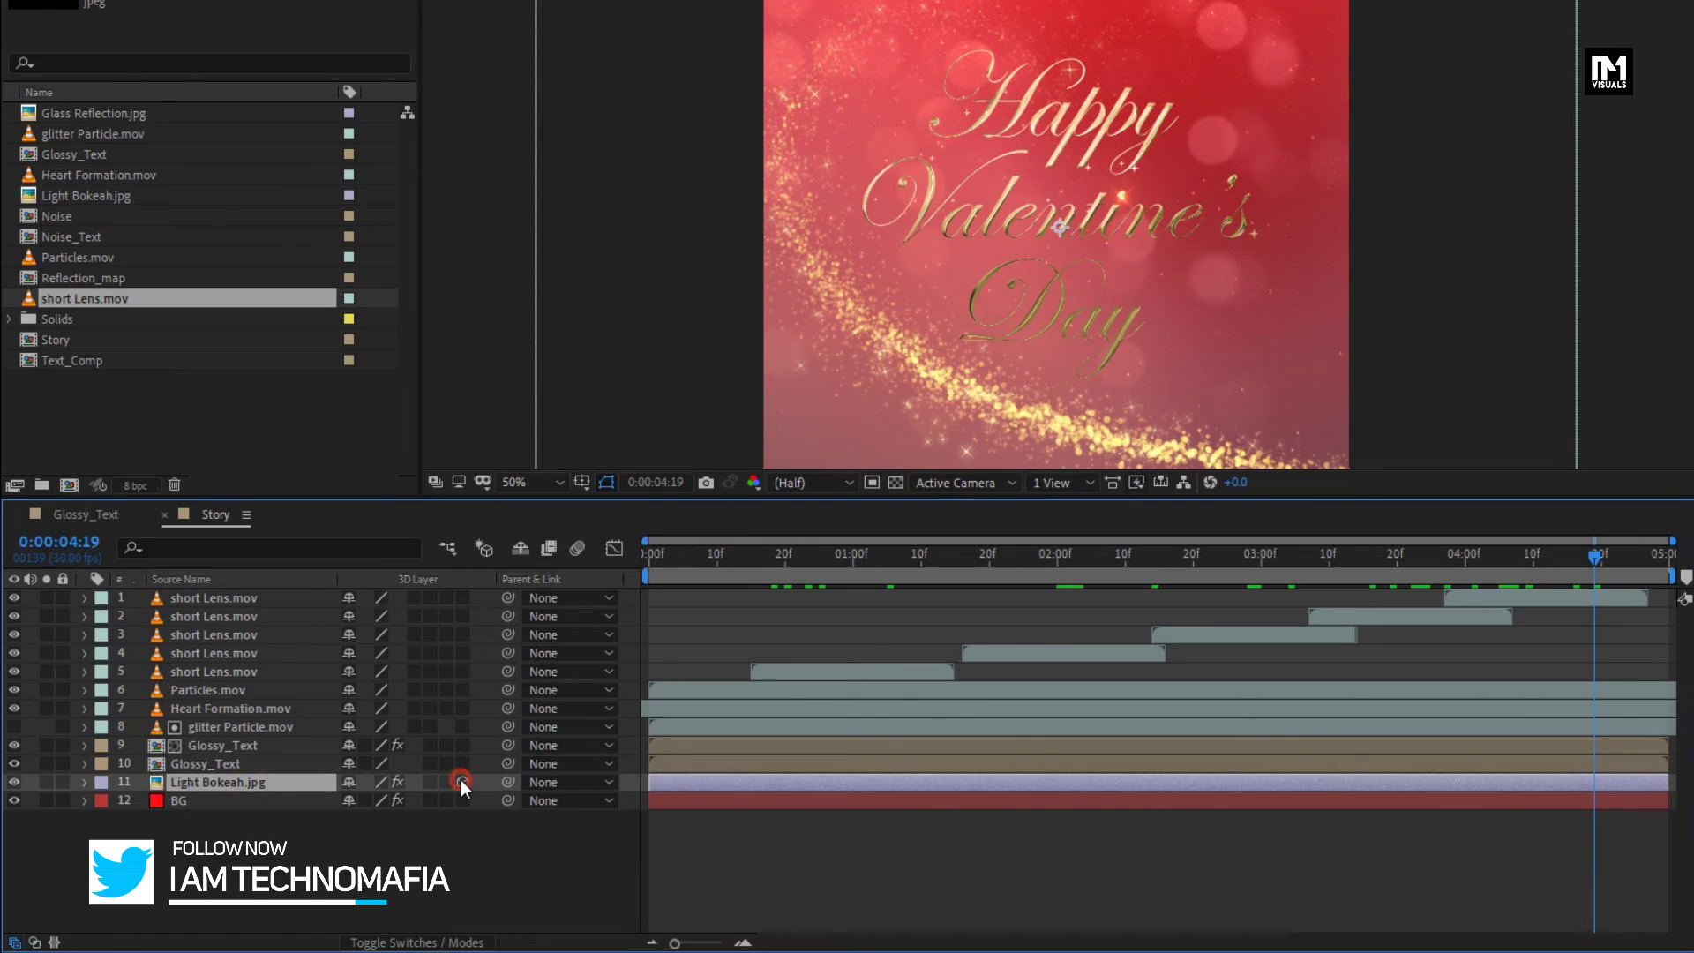
left_click_drag(462, 746, 465, 600)
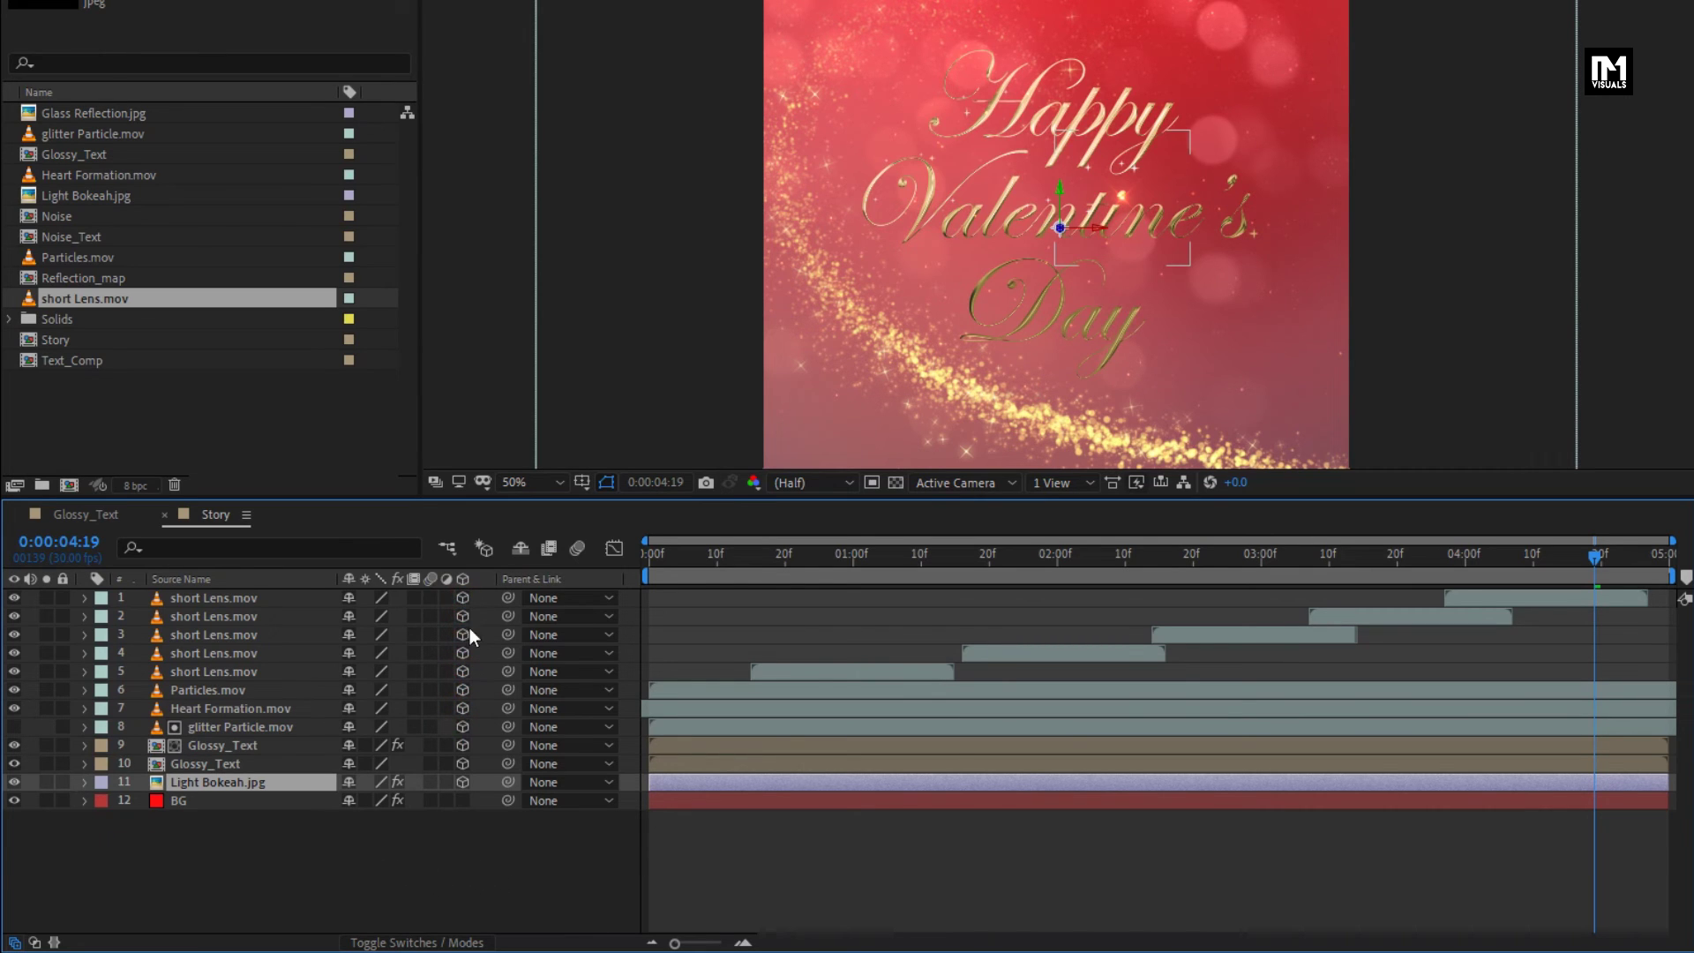
Step: Add a new camera to the Story composition with the offered camera settings
right_click(400, 833)
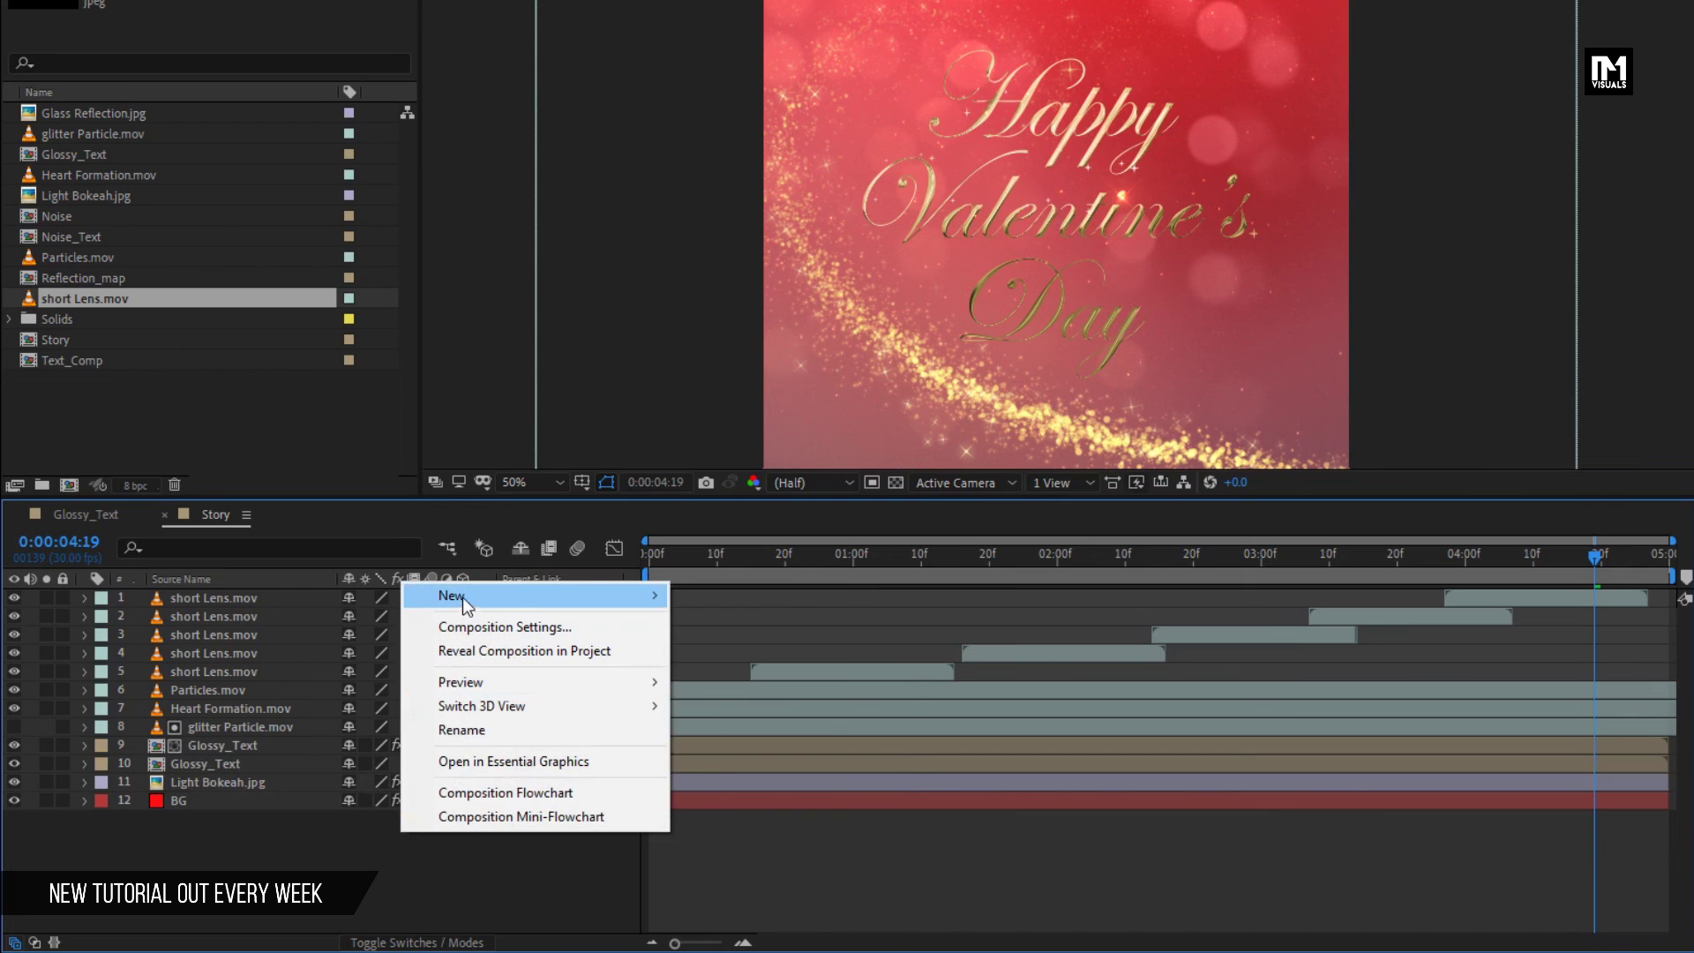
mouse_move(458, 596)
left_click(749, 697)
left_click(992, 616)
Step: Add a null object, make it a 3D layer and parent the camera to it
right_click(438, 859)
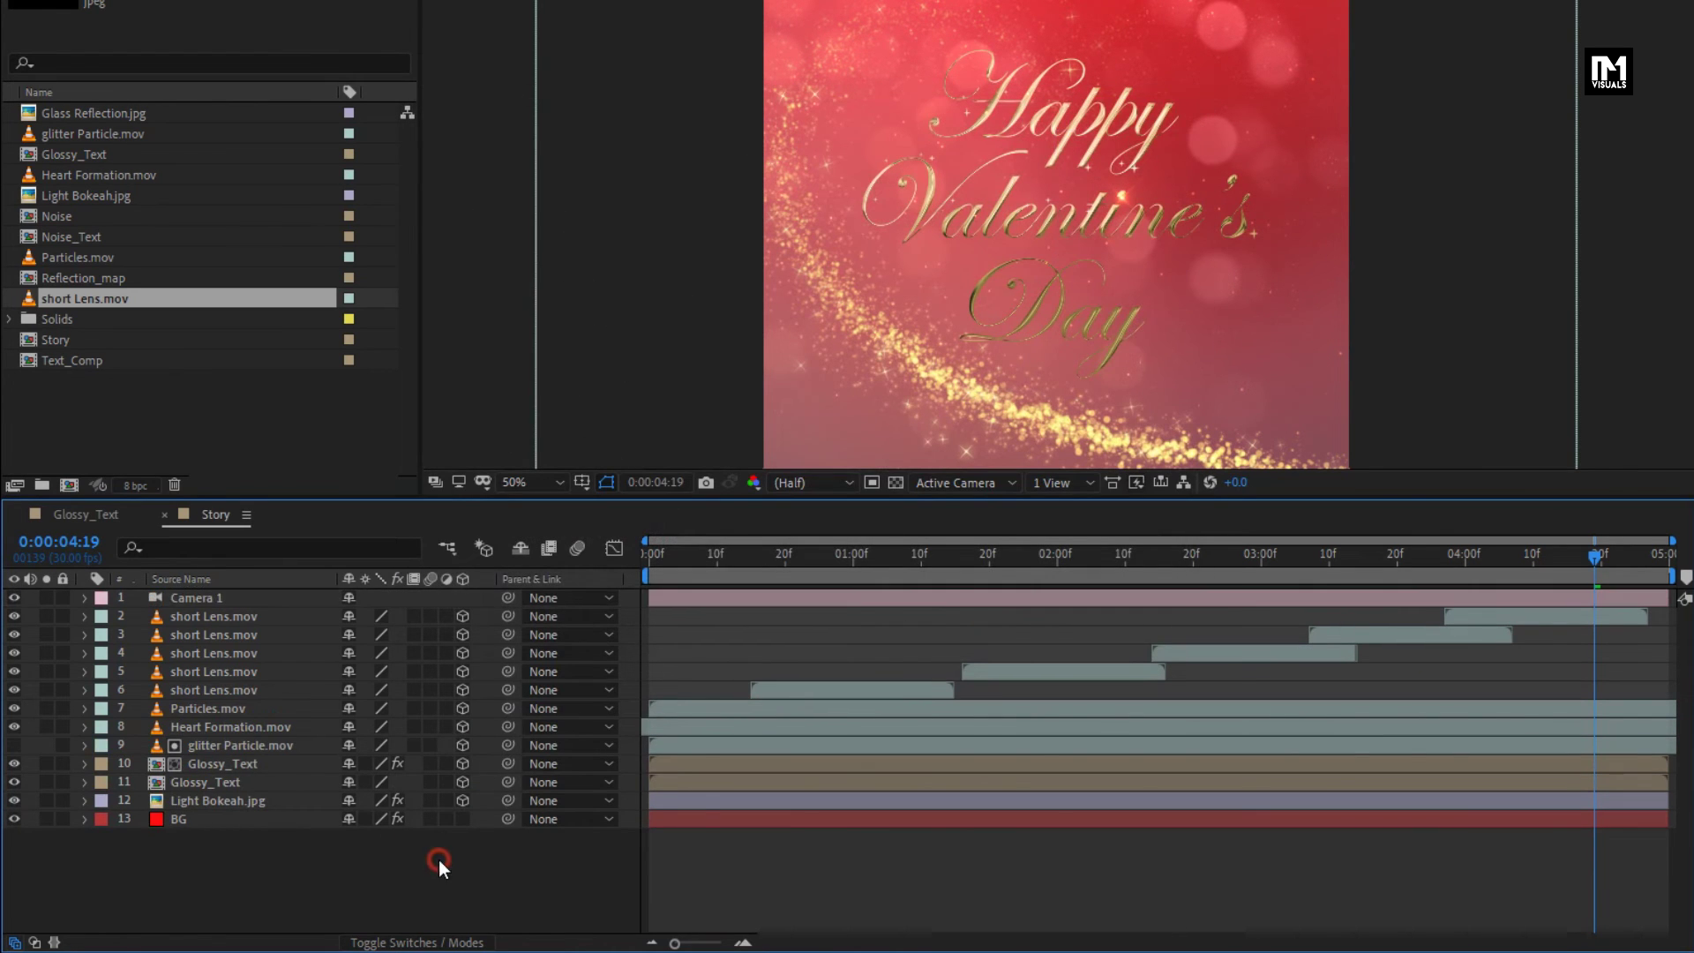
mouse_move(511, 625)
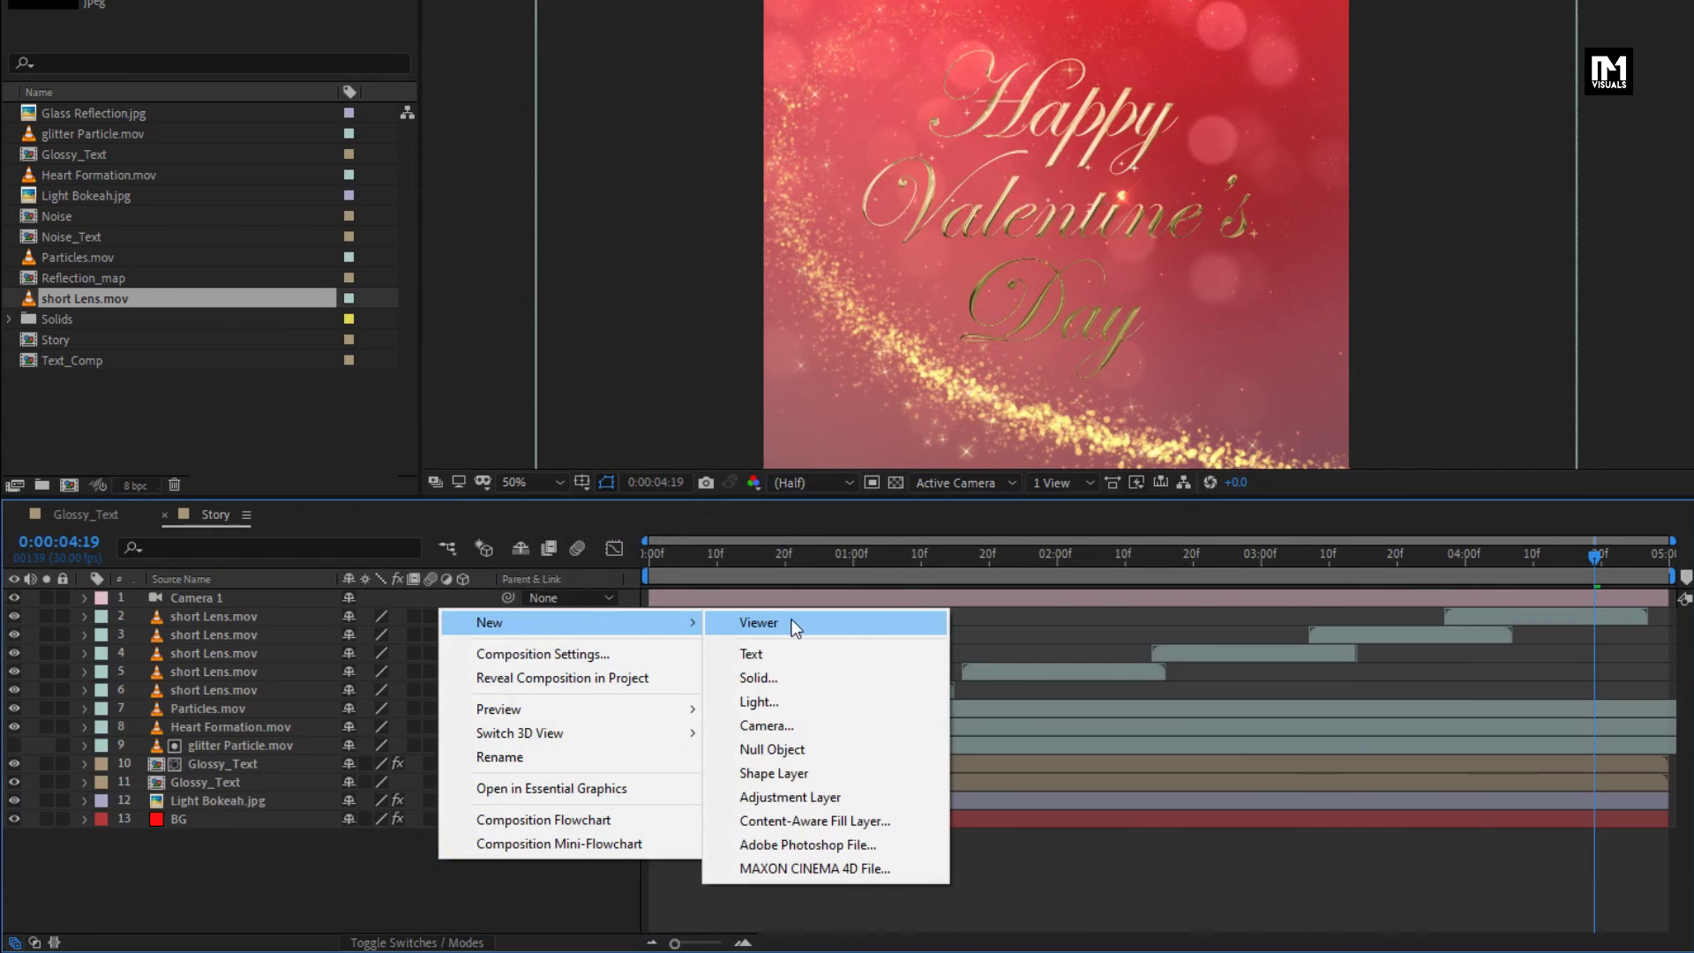
left_click(792, 748)
left_click(463, 599)
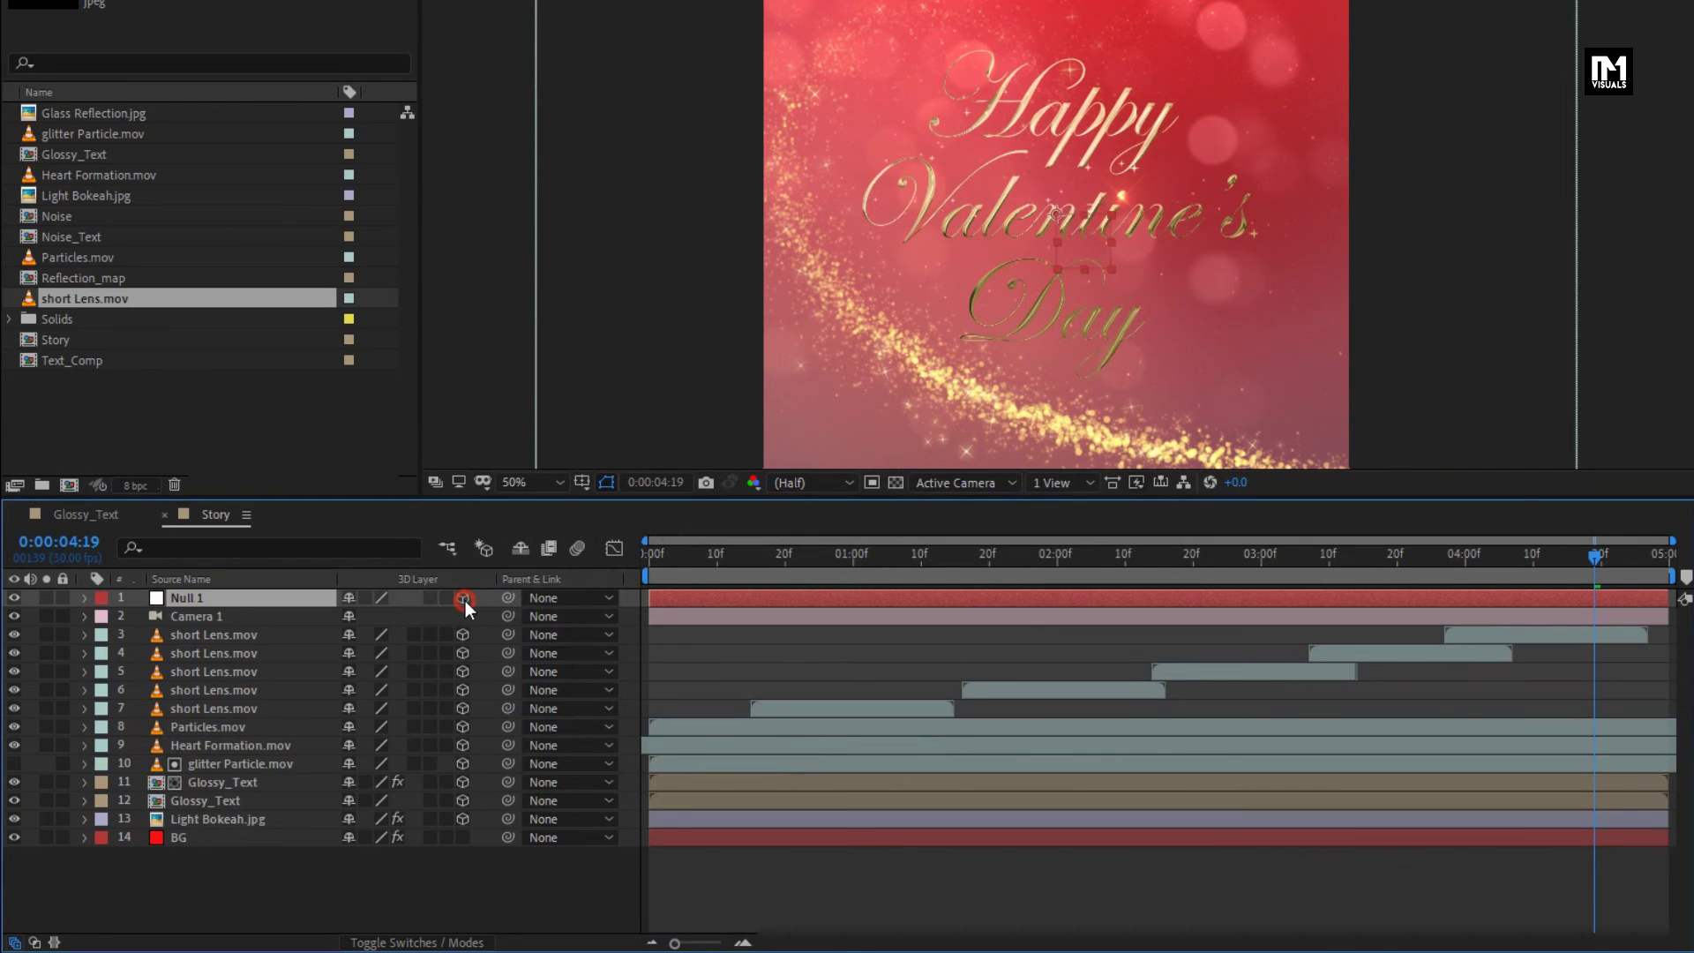
left_click(207, 615)
left_click(558, 618)
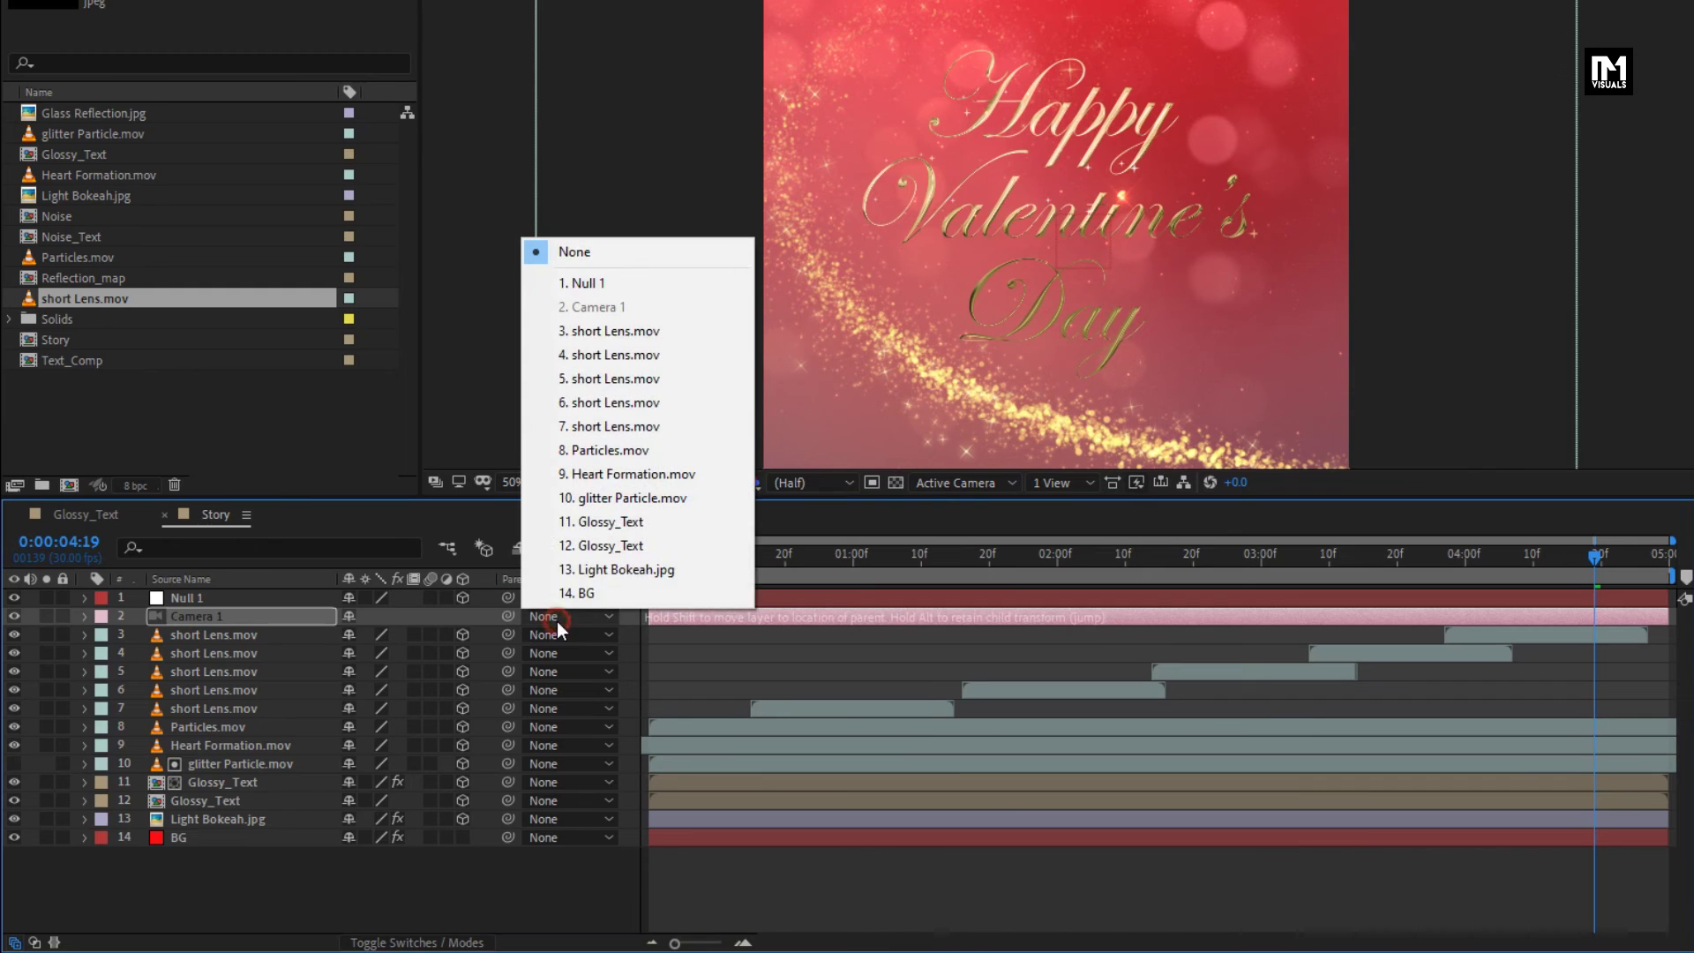
left_click(594, 283)
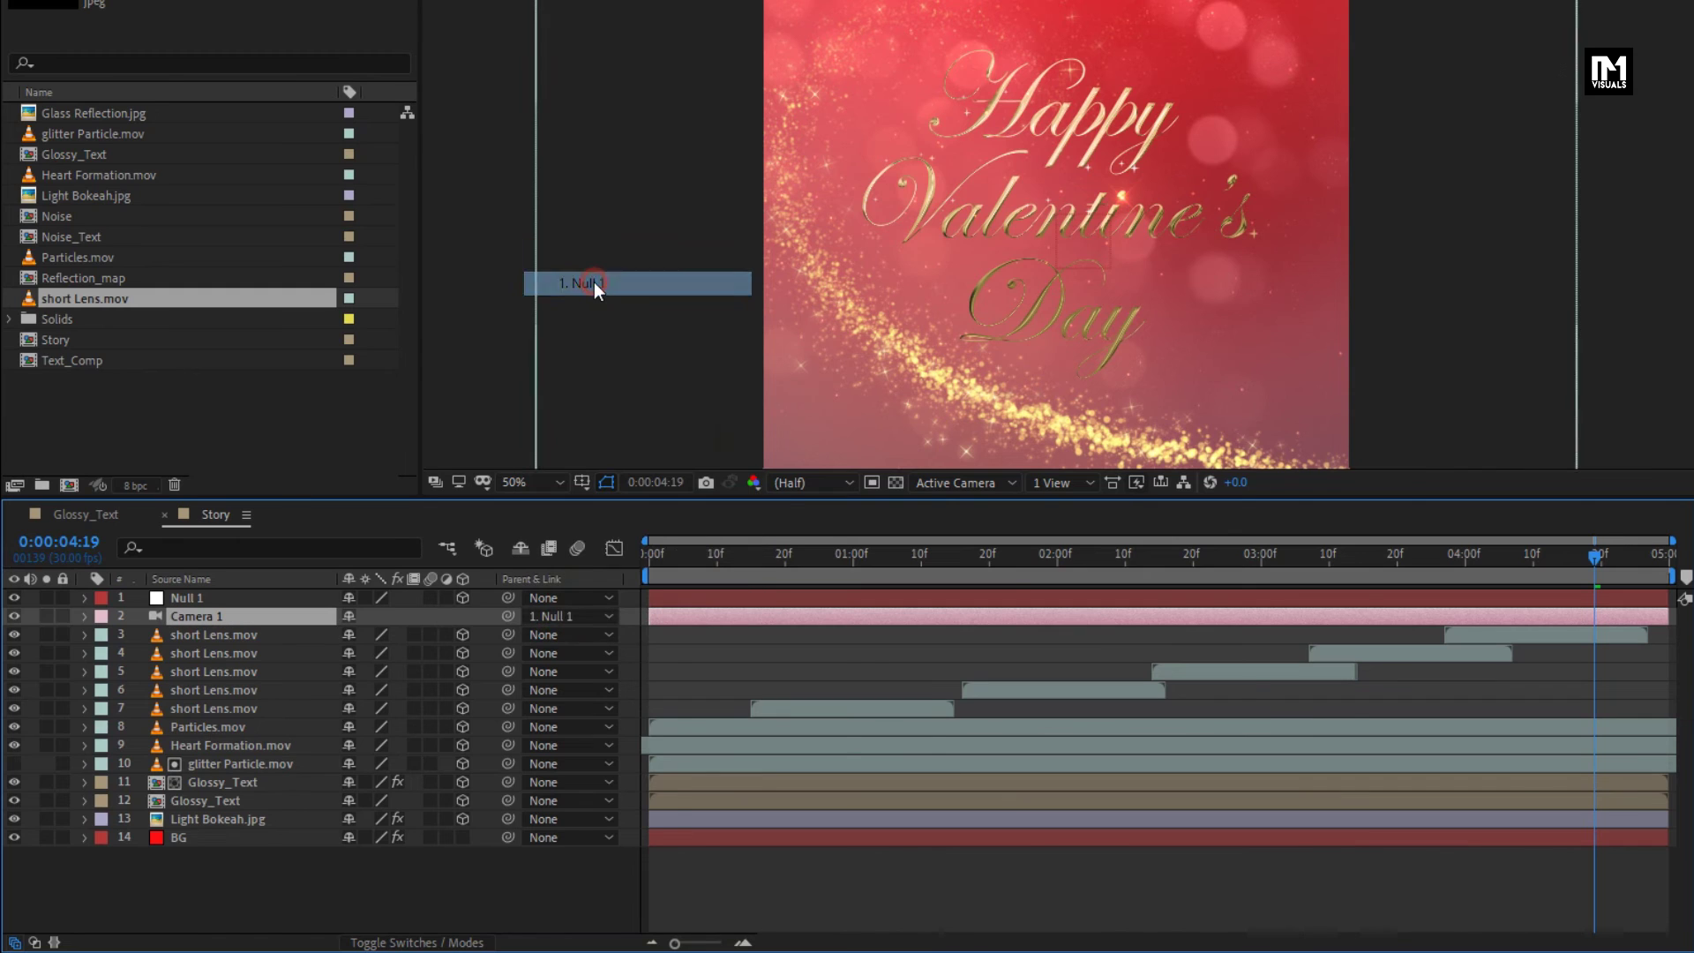
Step: Set a Position keyframe for the null at 0:00:00:00
left_click(231, 597)
key("p")
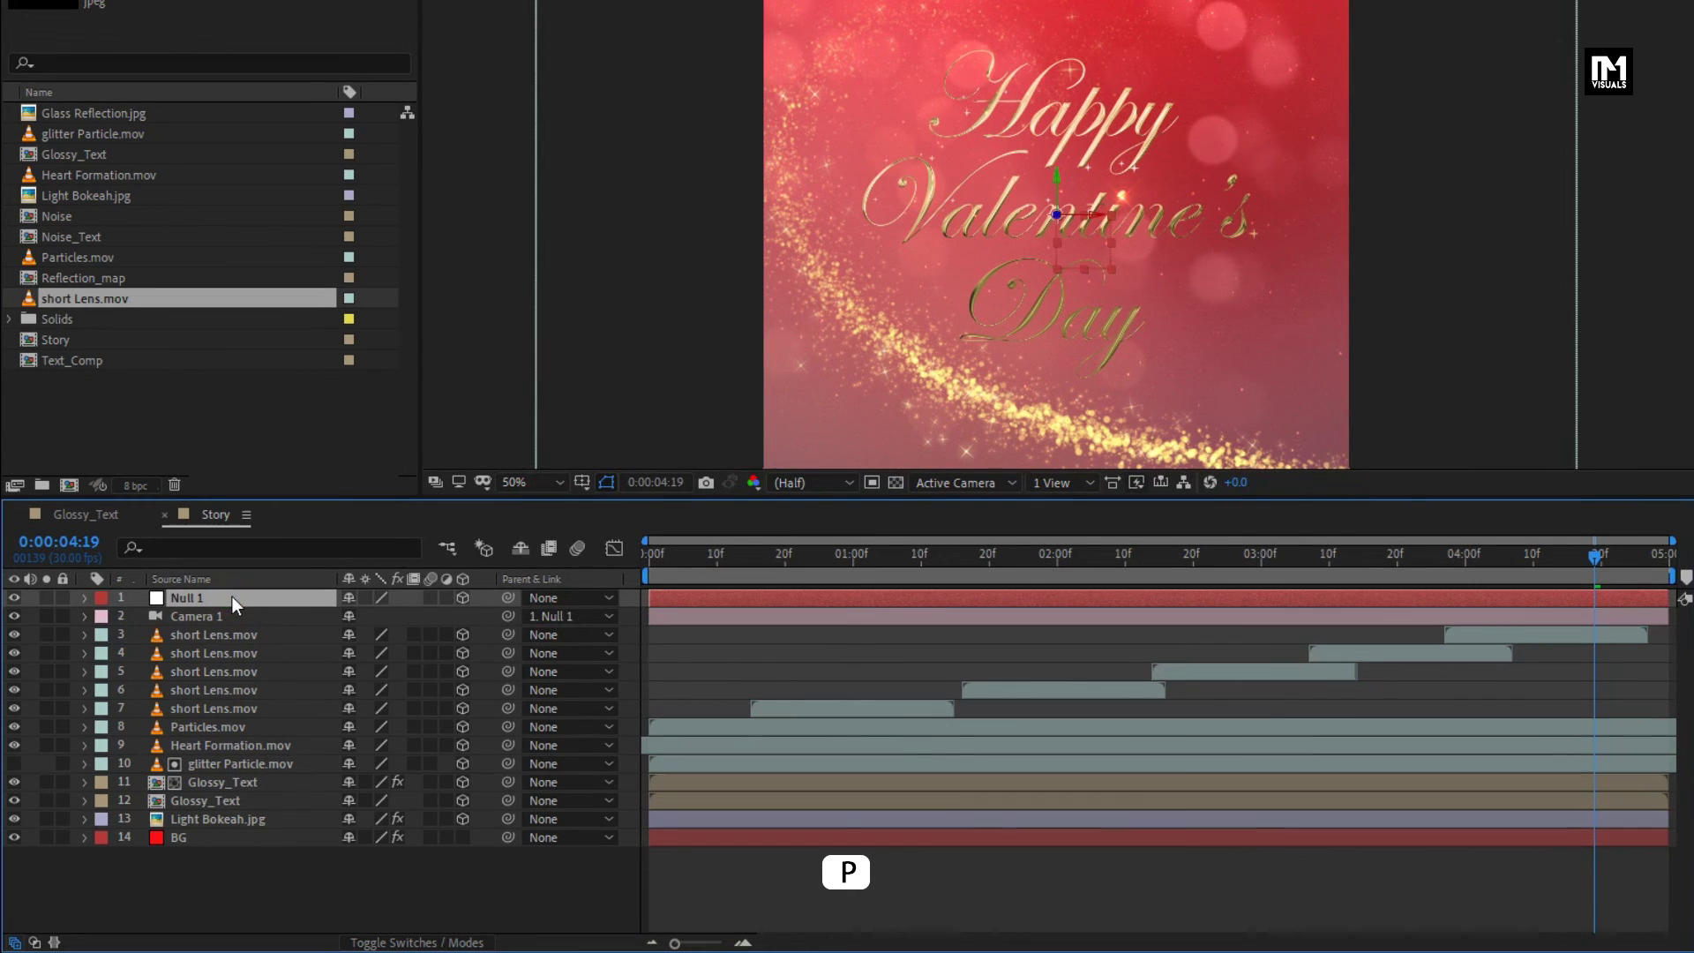
left_click_drag(659, 566, 622, 563)
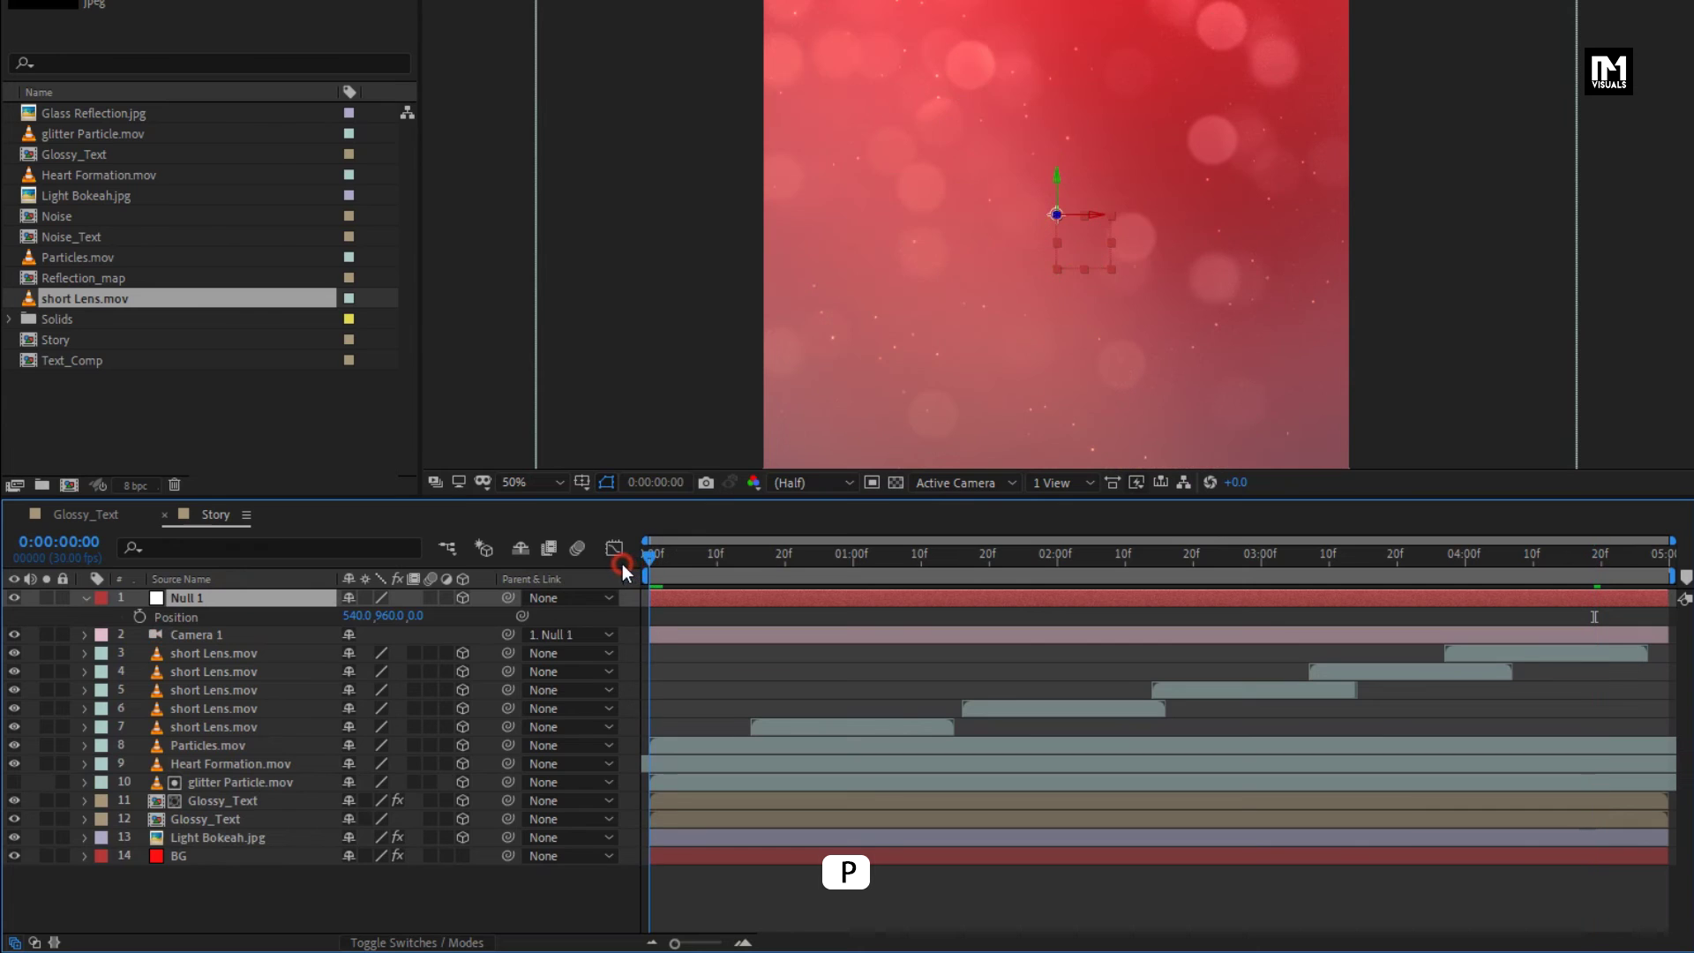
left_click(140, 617)
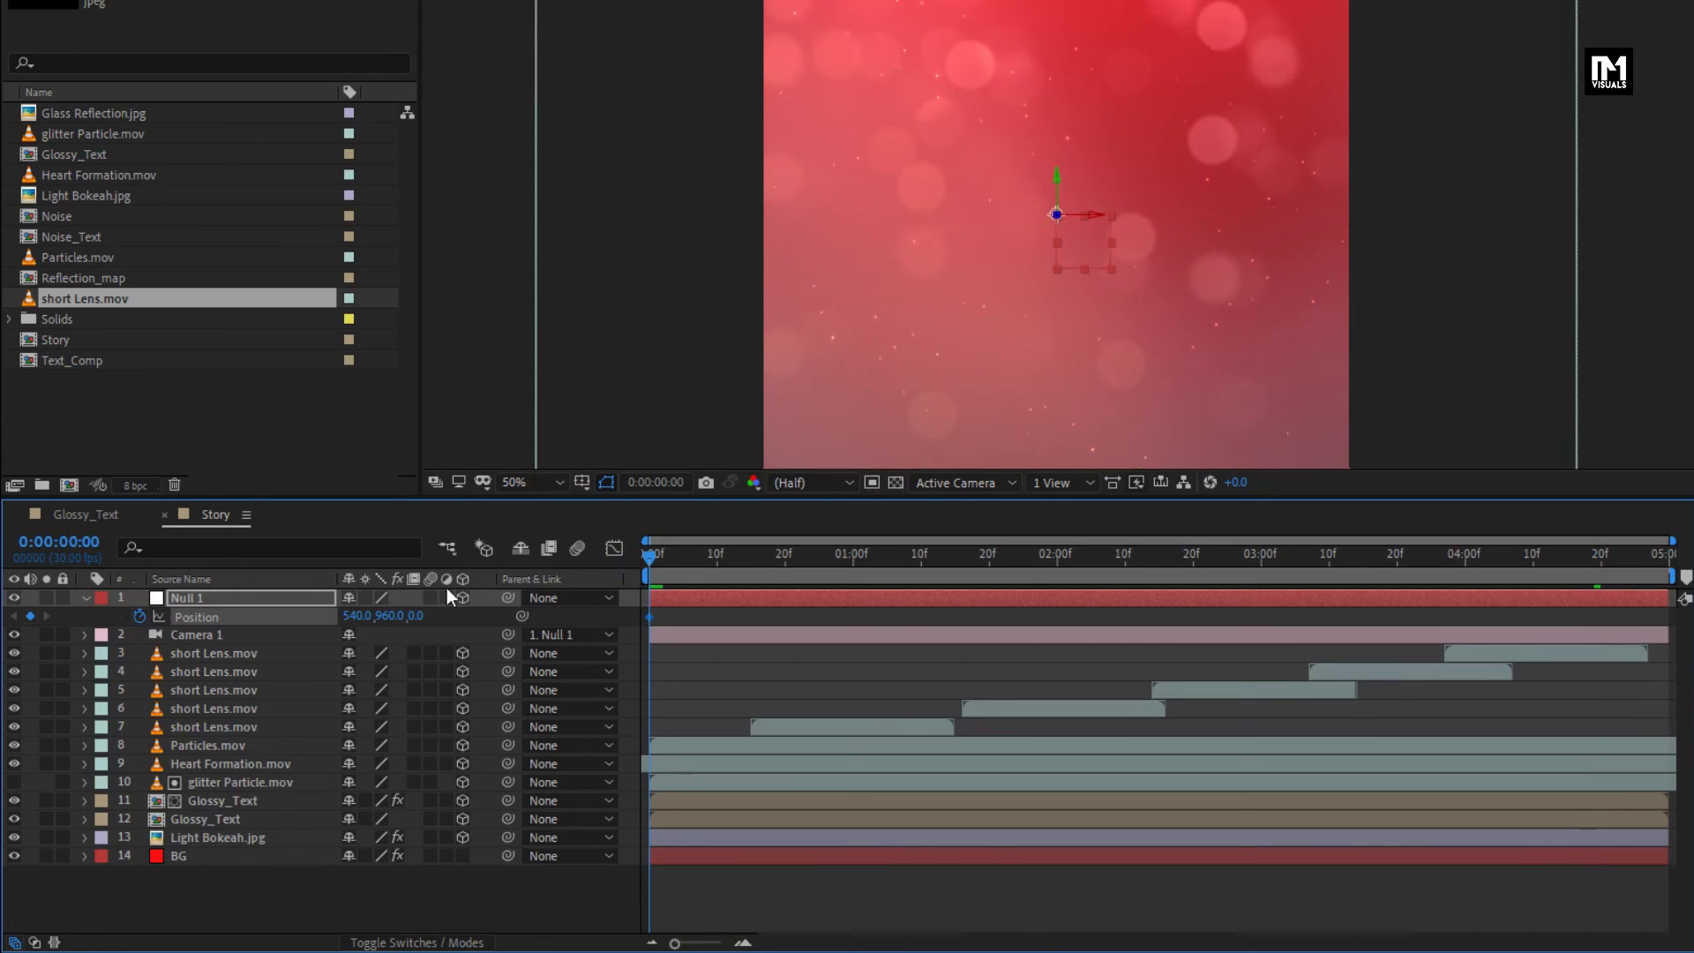
Step: Set the null's Z position to 485 at 0:00:04:29 for a slow push-in, and preview the camera move
left_click_drag(706, 557, 1432, 564)
left_click(1659, 569)
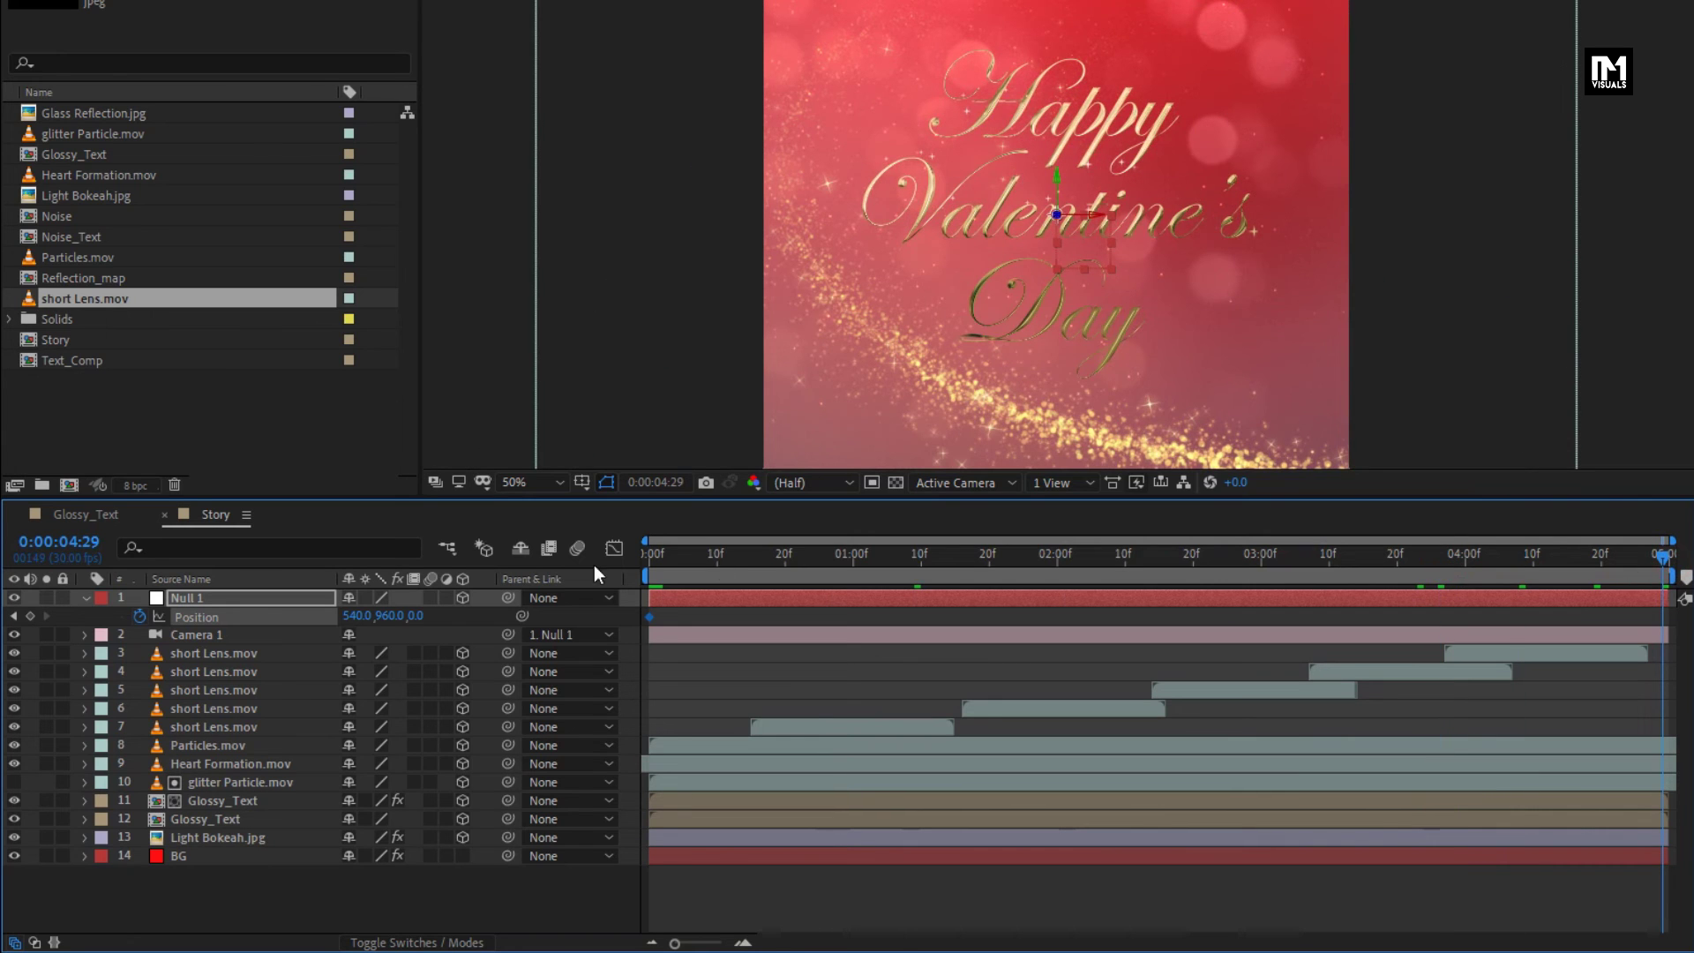
left_click_drag(415, 615, 931, 606)
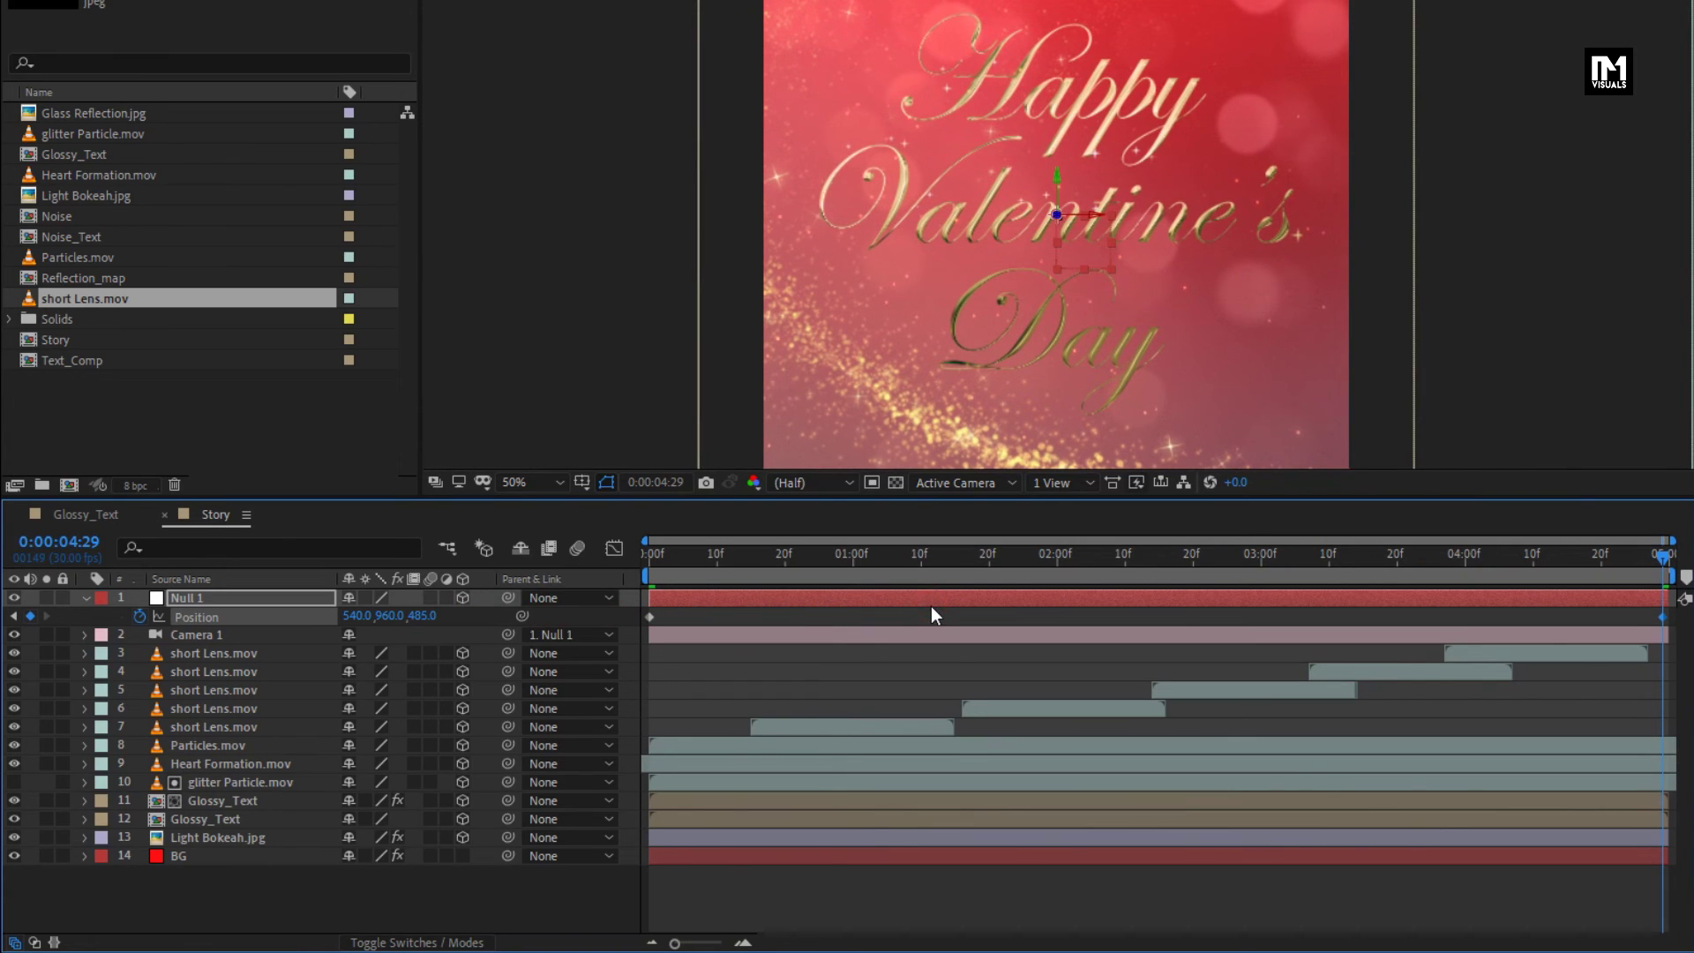
left_click_drag(728, 579, 1533, 574)
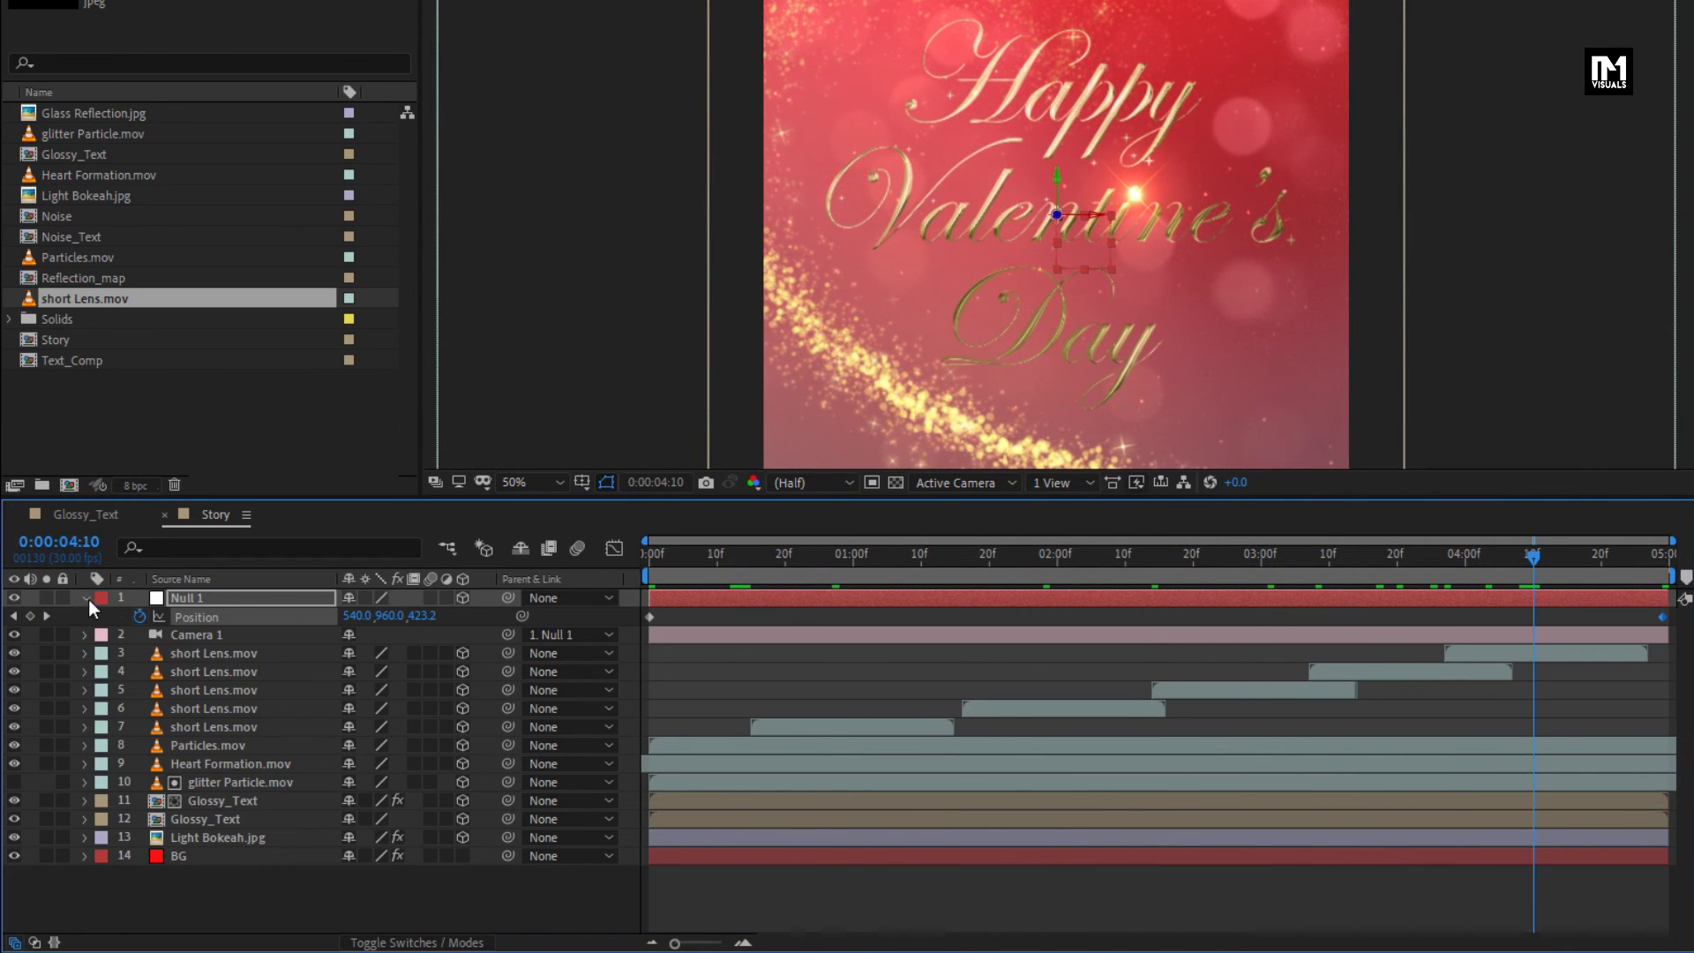
left_click(85, 597)
Step: Add an adjustment layer on top of Story and apply the Vibrance effect to it
left_click(282, 872)
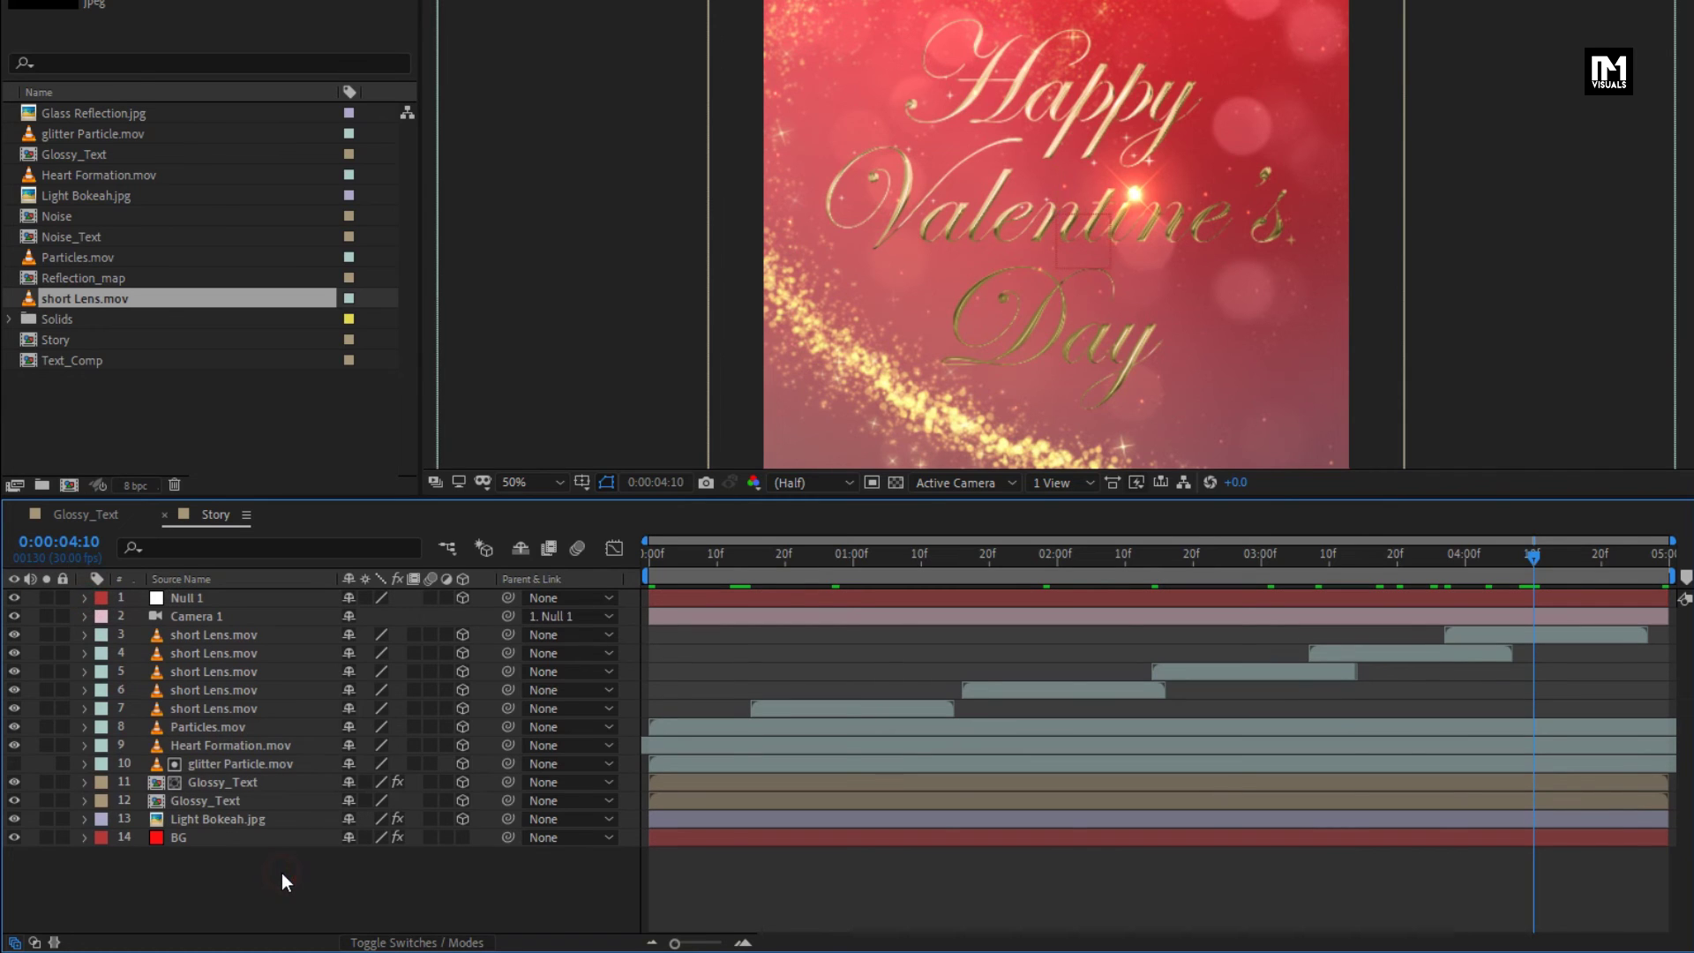
right_click(282, 872)
mouse_move(352, 642)
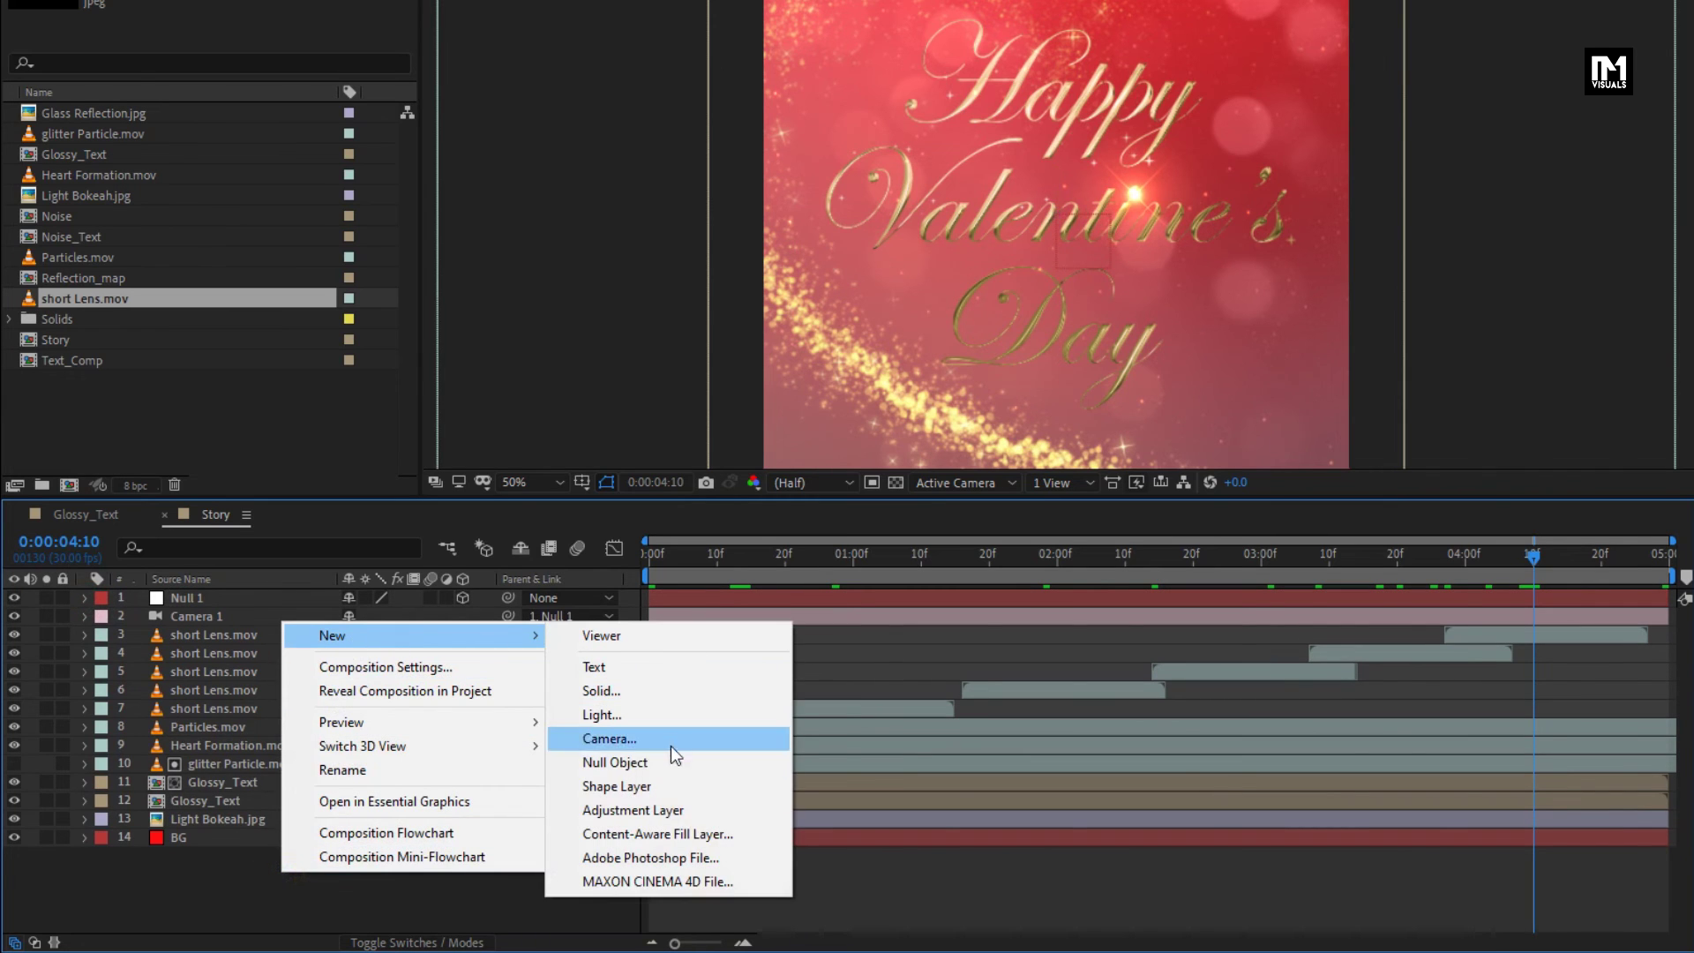
left_click(674, 810)
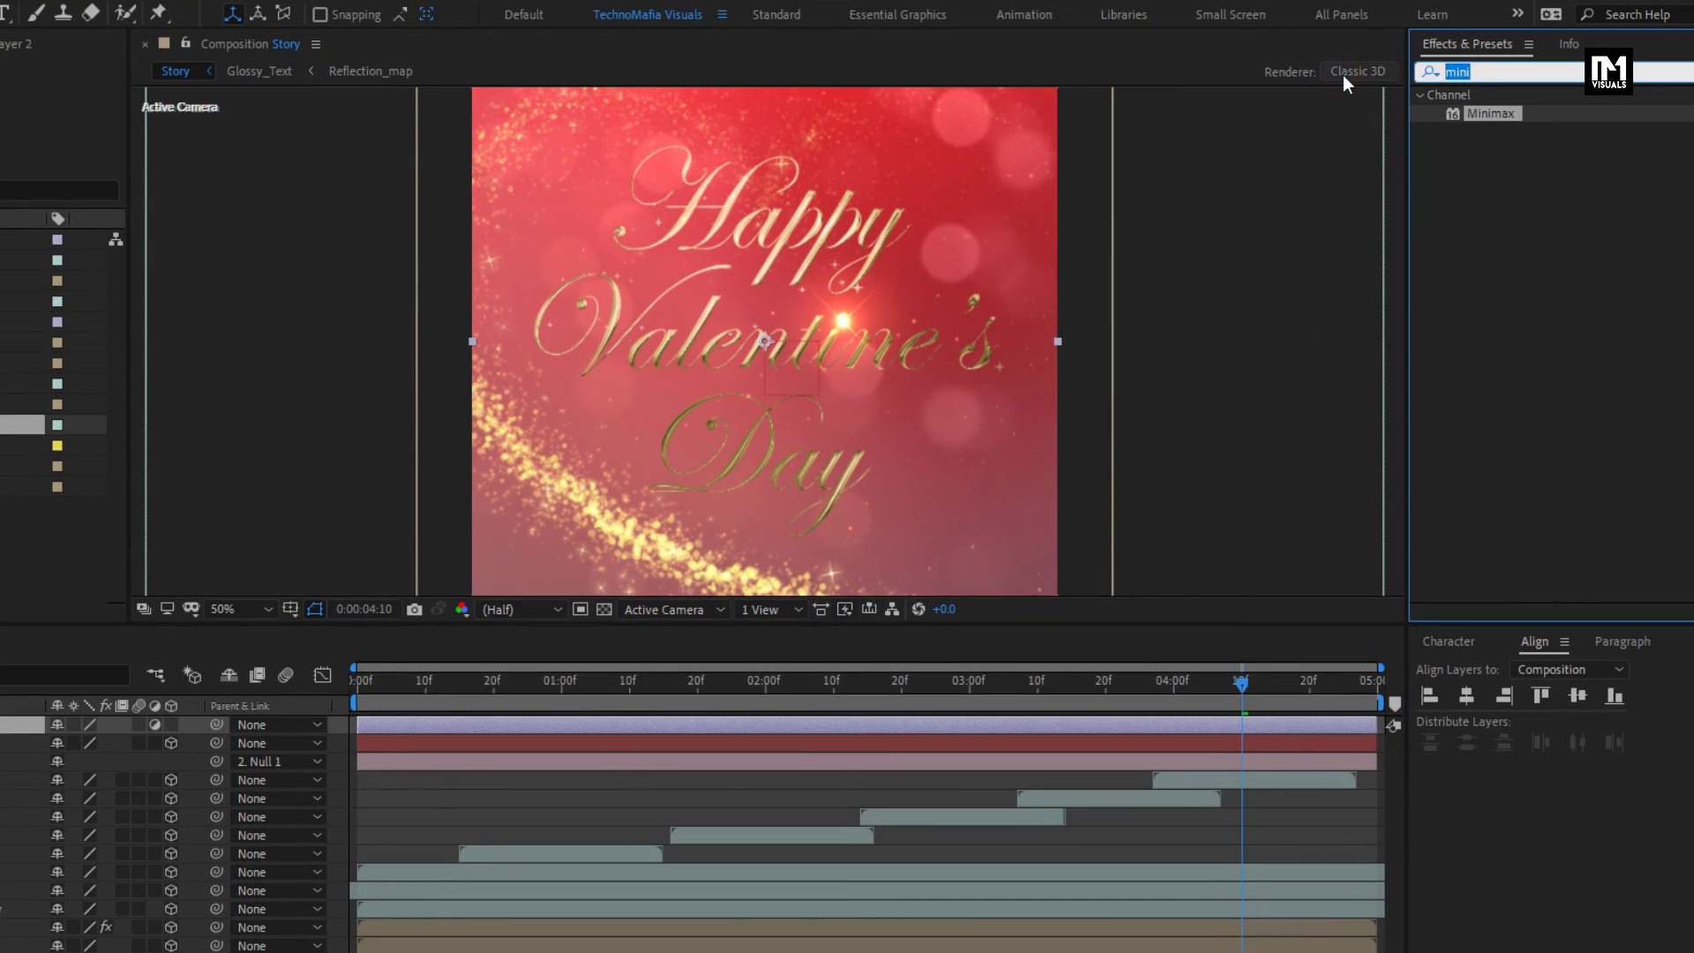
type("vibr")
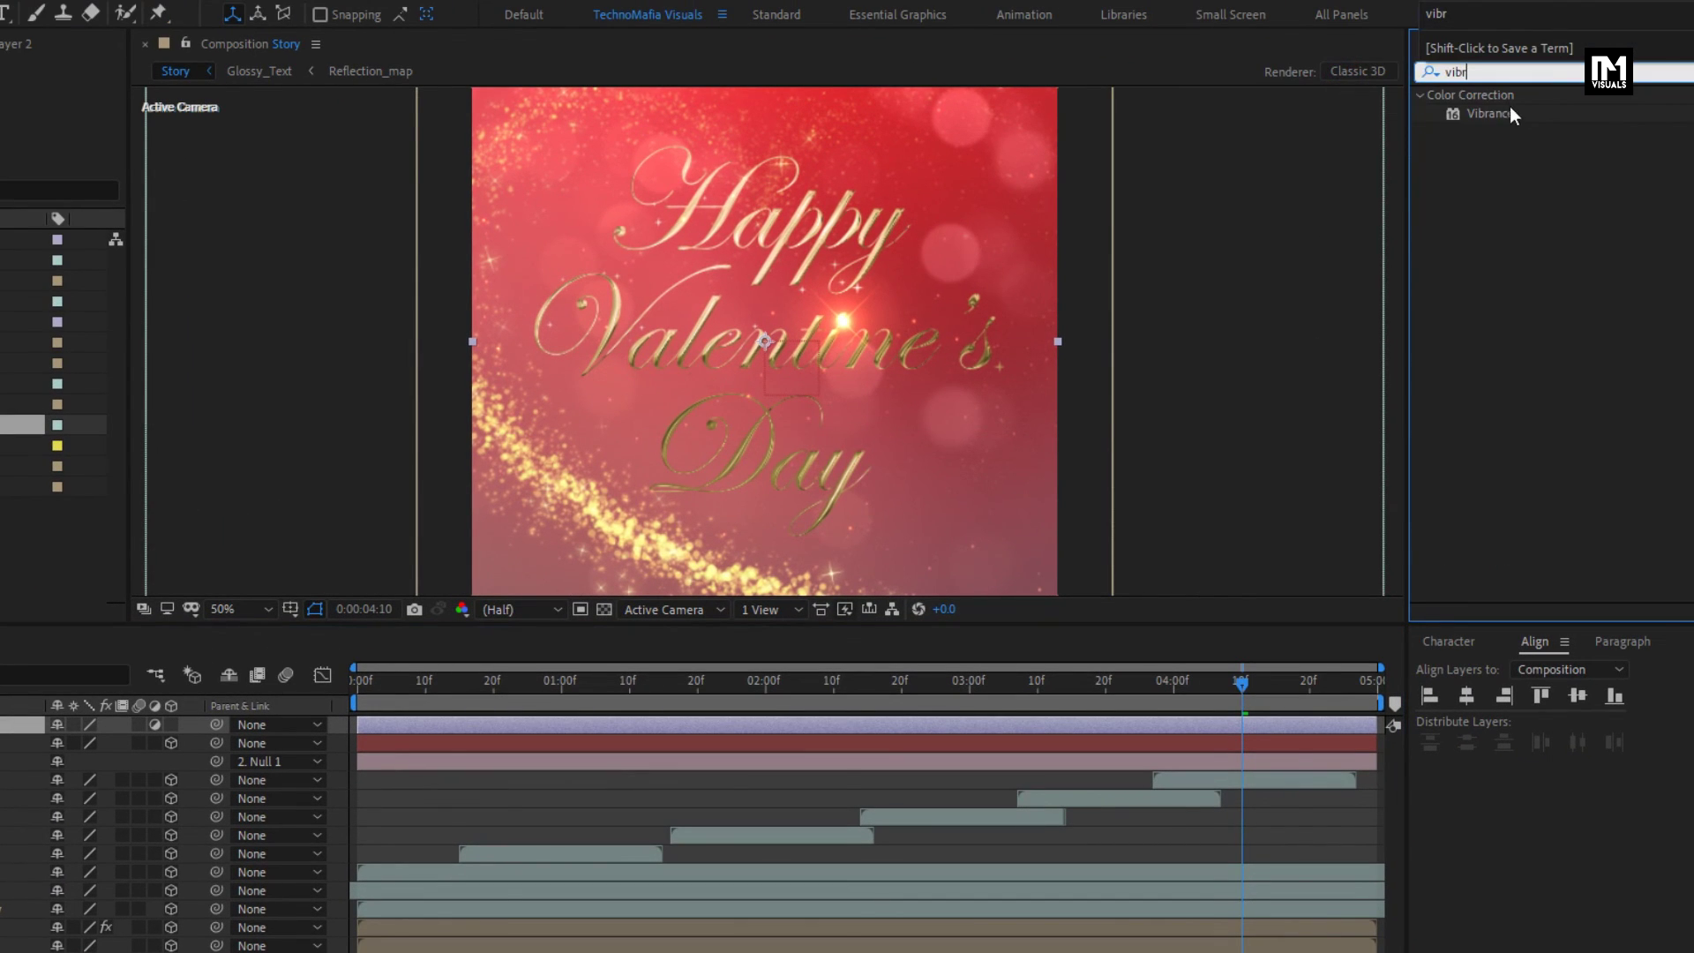
left_click(1500, 115)
left_click_drag(1501, 116, 760, 252)
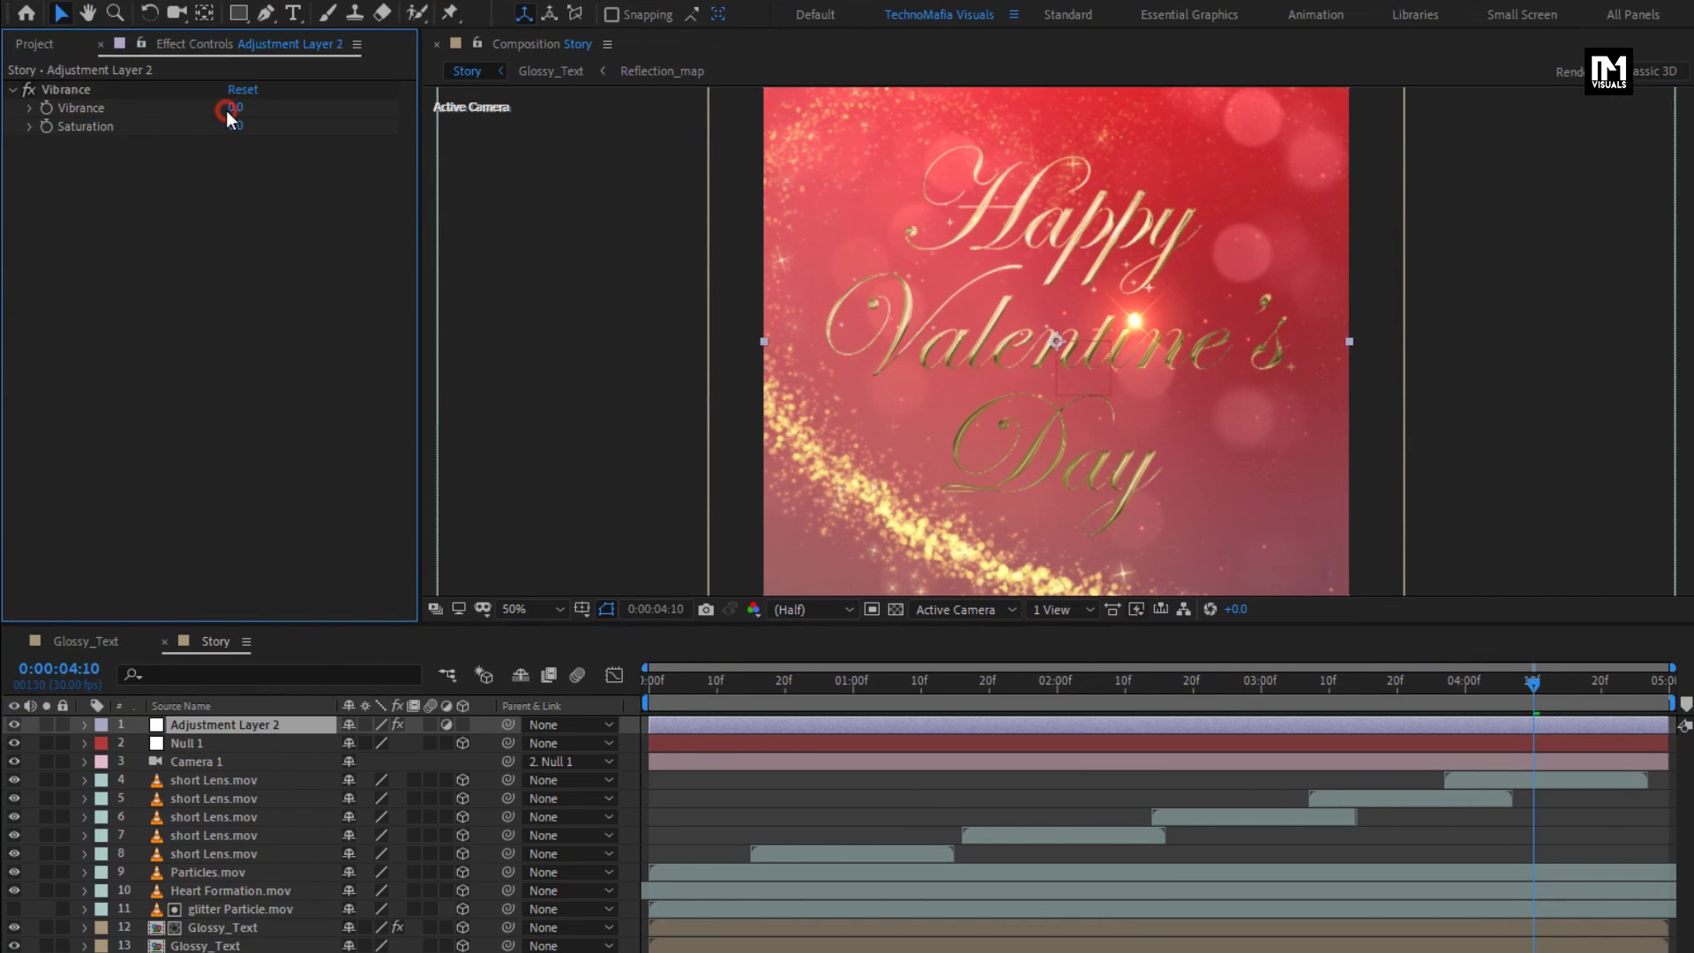
Step: Set both Vibrance and Saturation to 10 in the Vibrance effect on Adjustment Layer 2
left_click(231, 106)
type("10")
key("Return")
left_click(231, 126)
type("10")
key("Return")
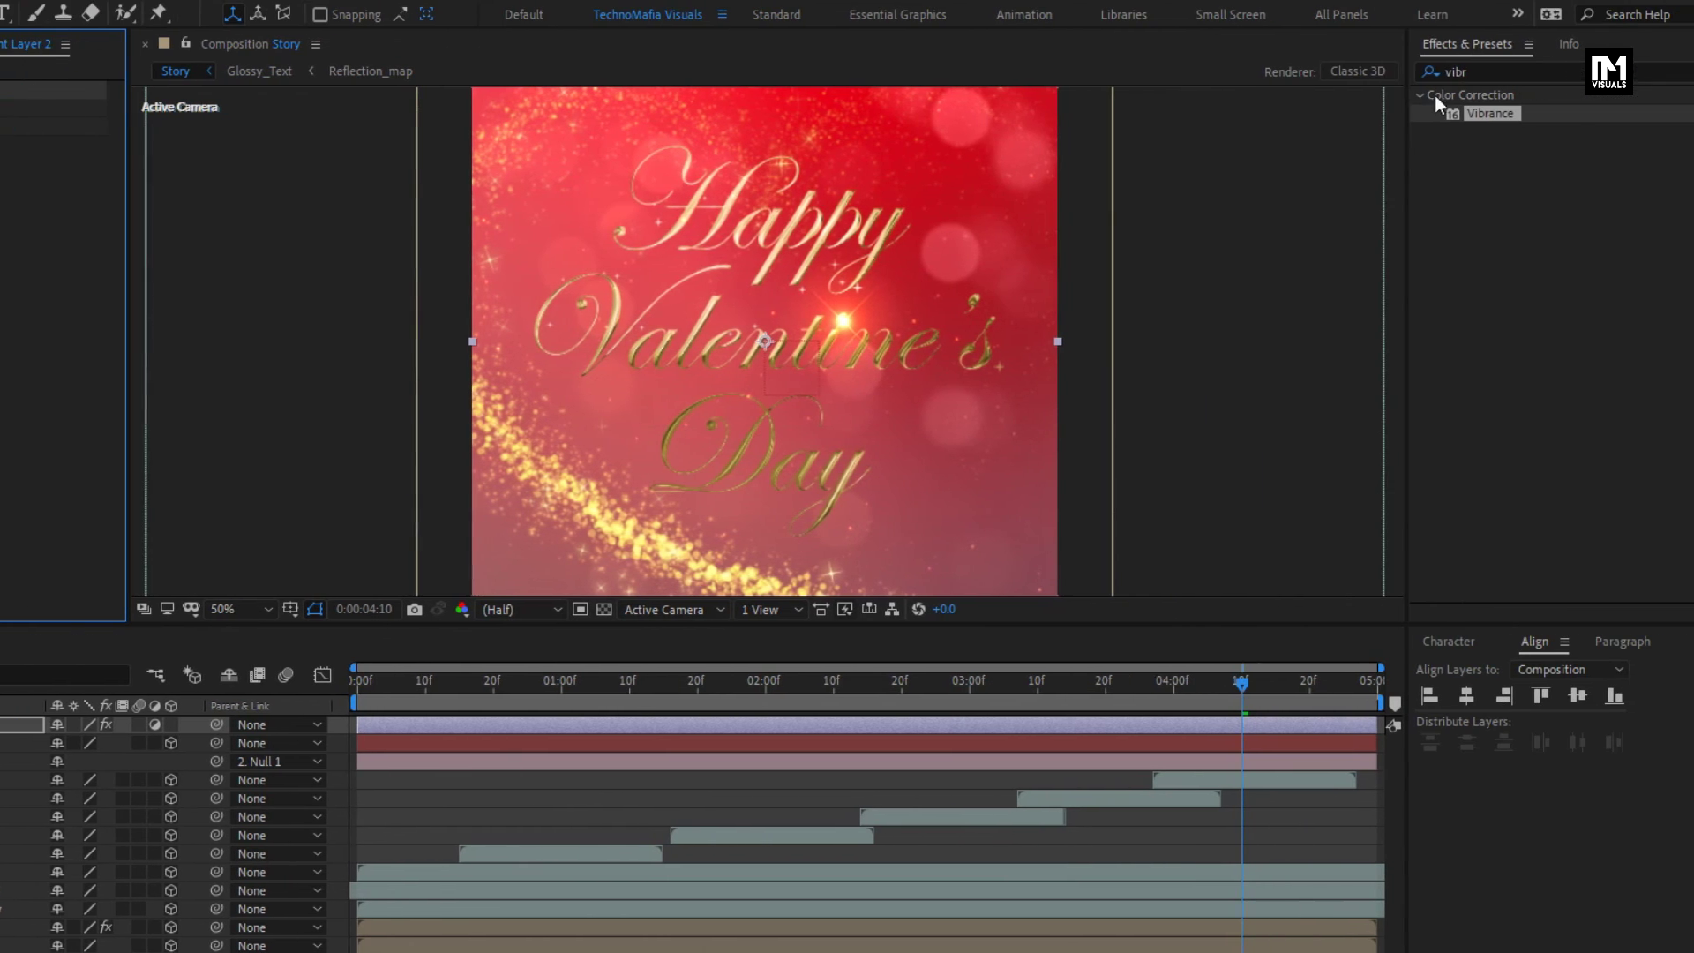
Step: Find the Curves color correction effect and apply it to Adjustment Layer 2
left_click_drag(1469, 73, 1352, 77)
type("curv")
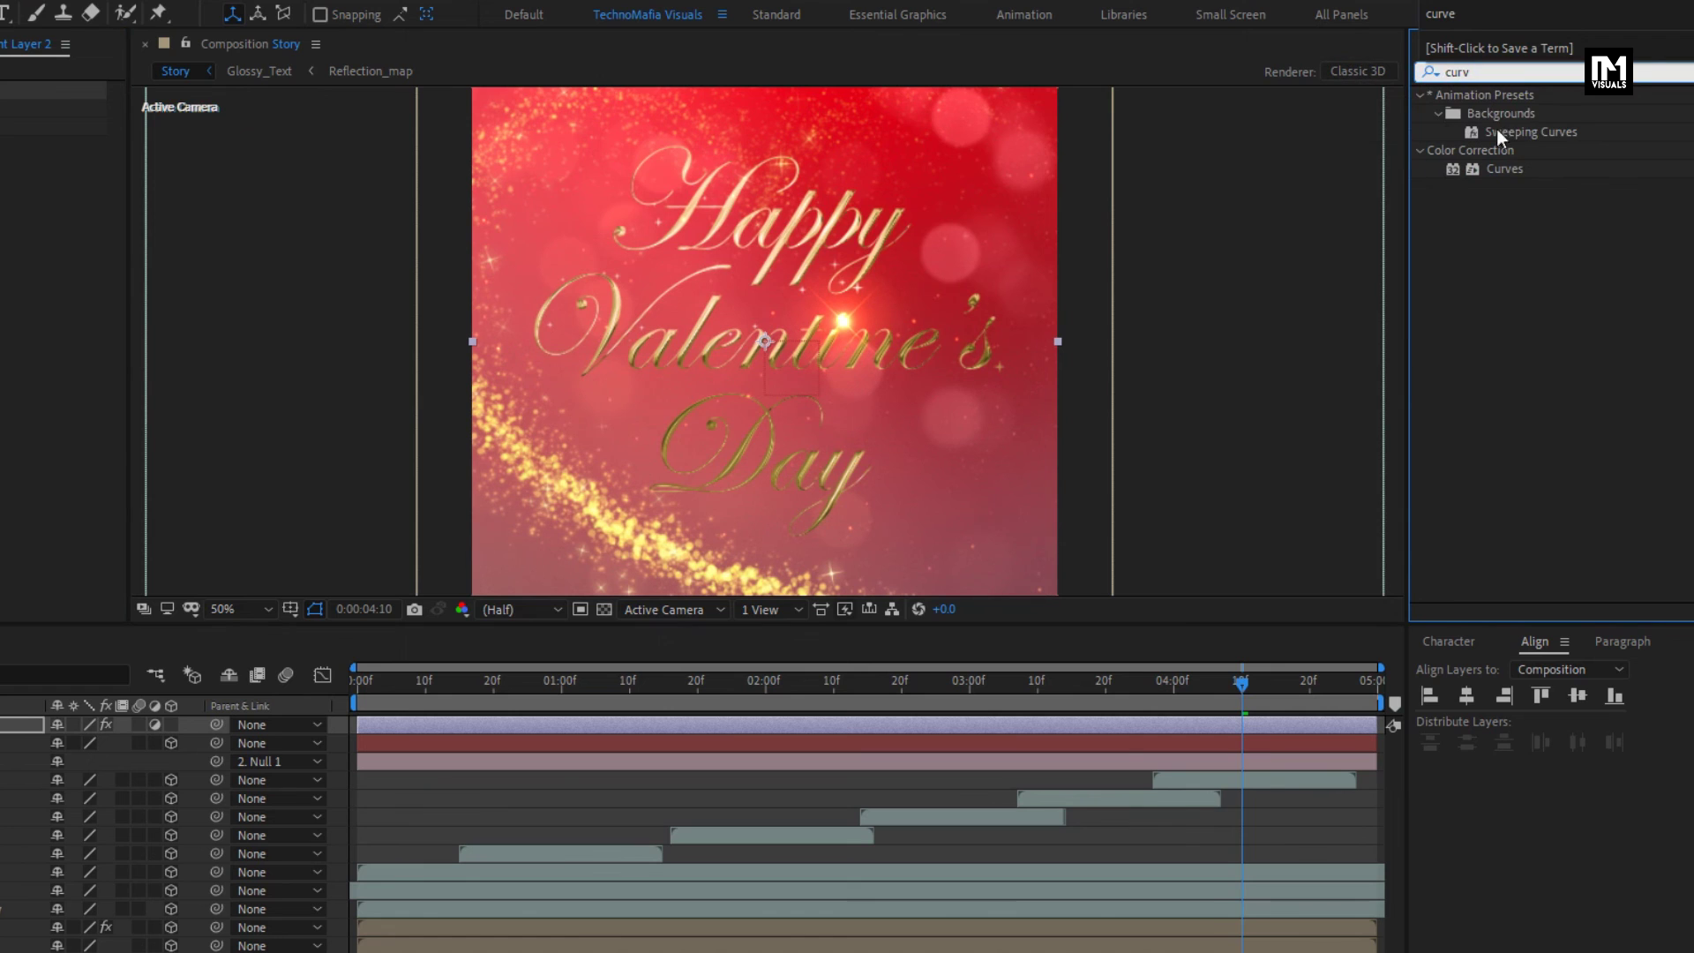
left_click_drag(1506, 171, 854, 265)
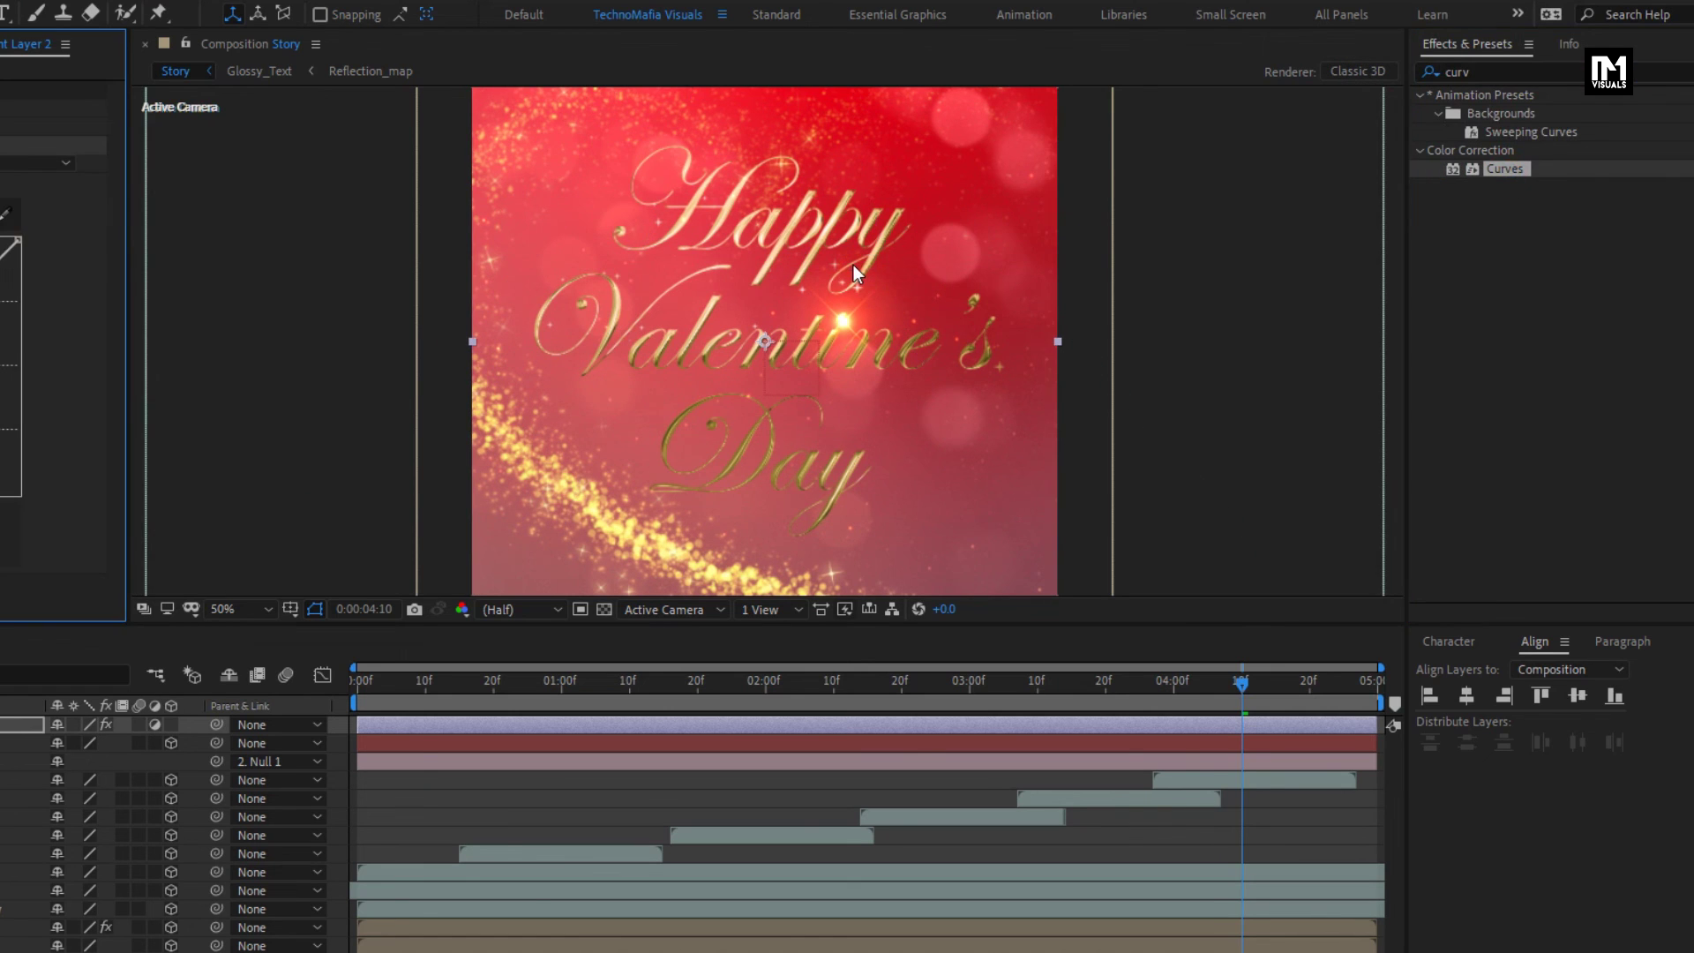
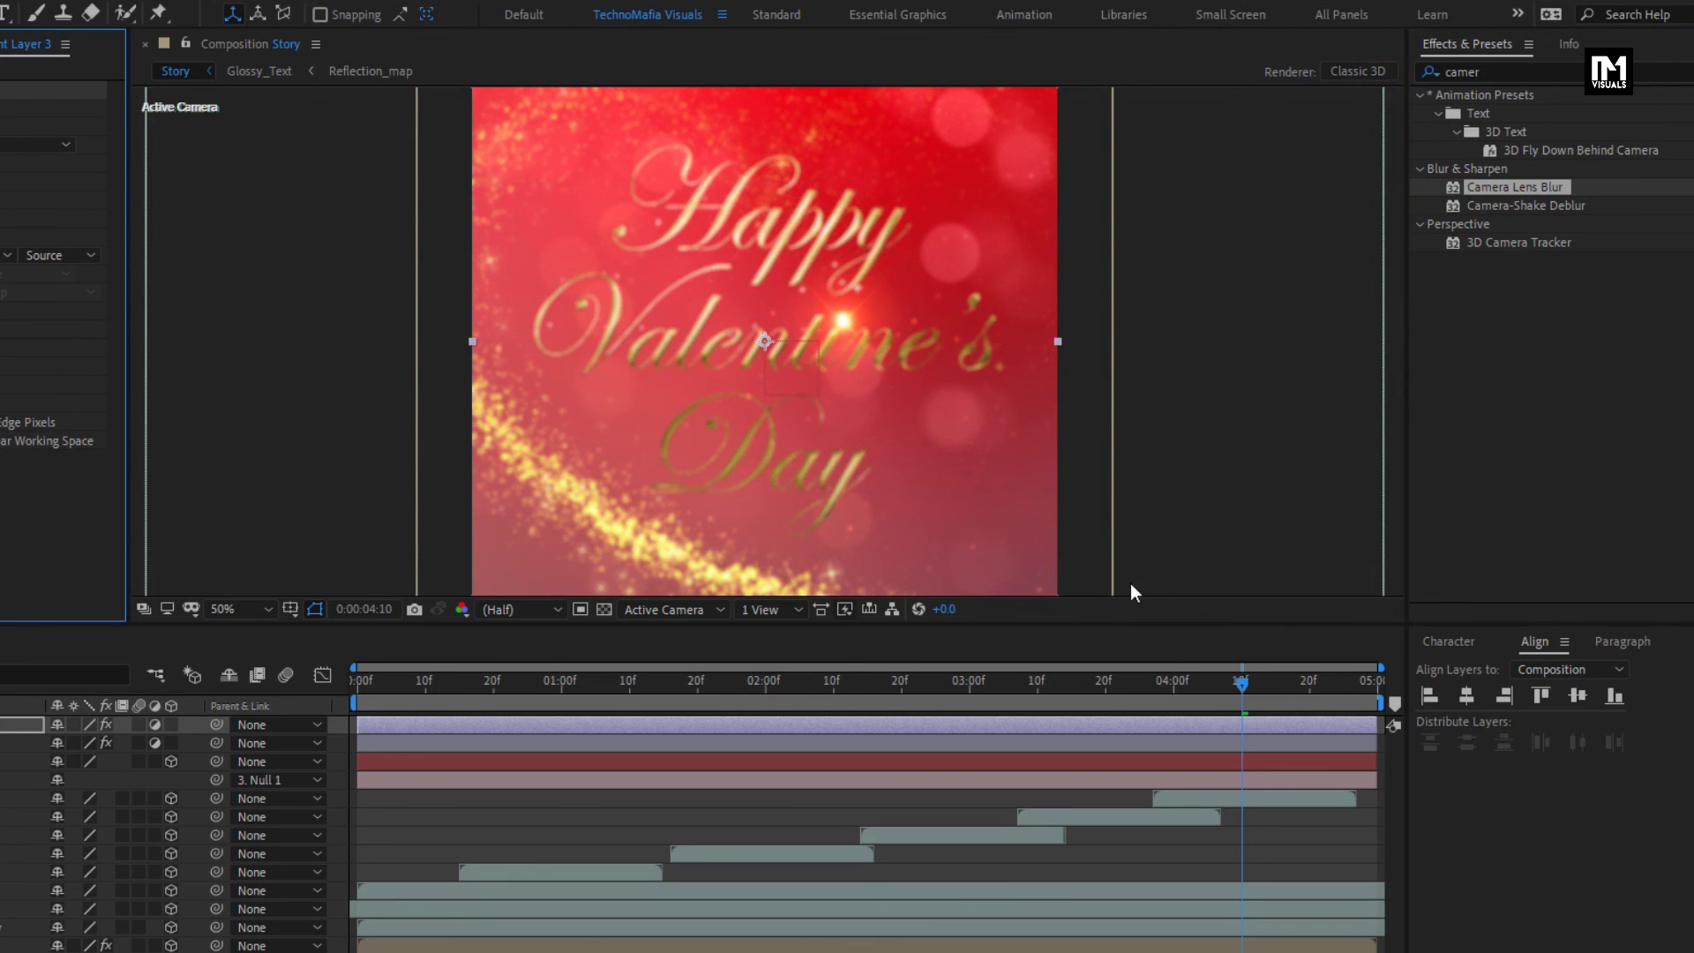
Step: Set a Blur Radius keyframe of 0 at 0:00:04:00 for the Camera Lens Blur on Adjustment Layer 3
left_click(1173, 685)
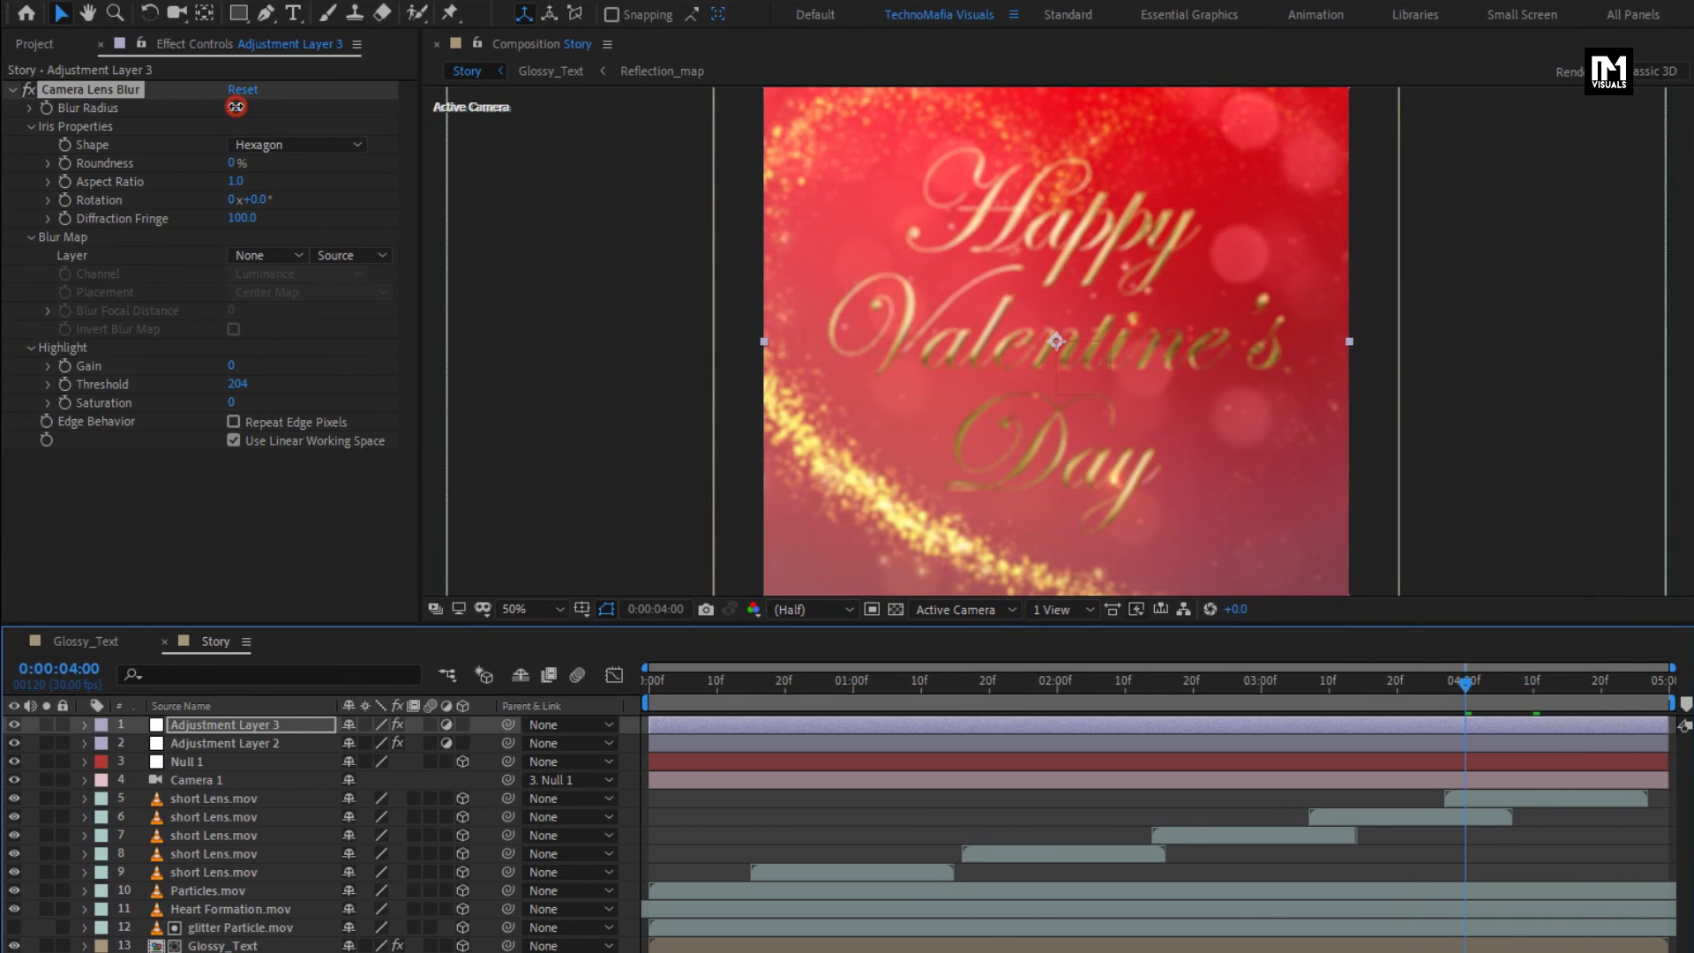
left_click(236, 106)
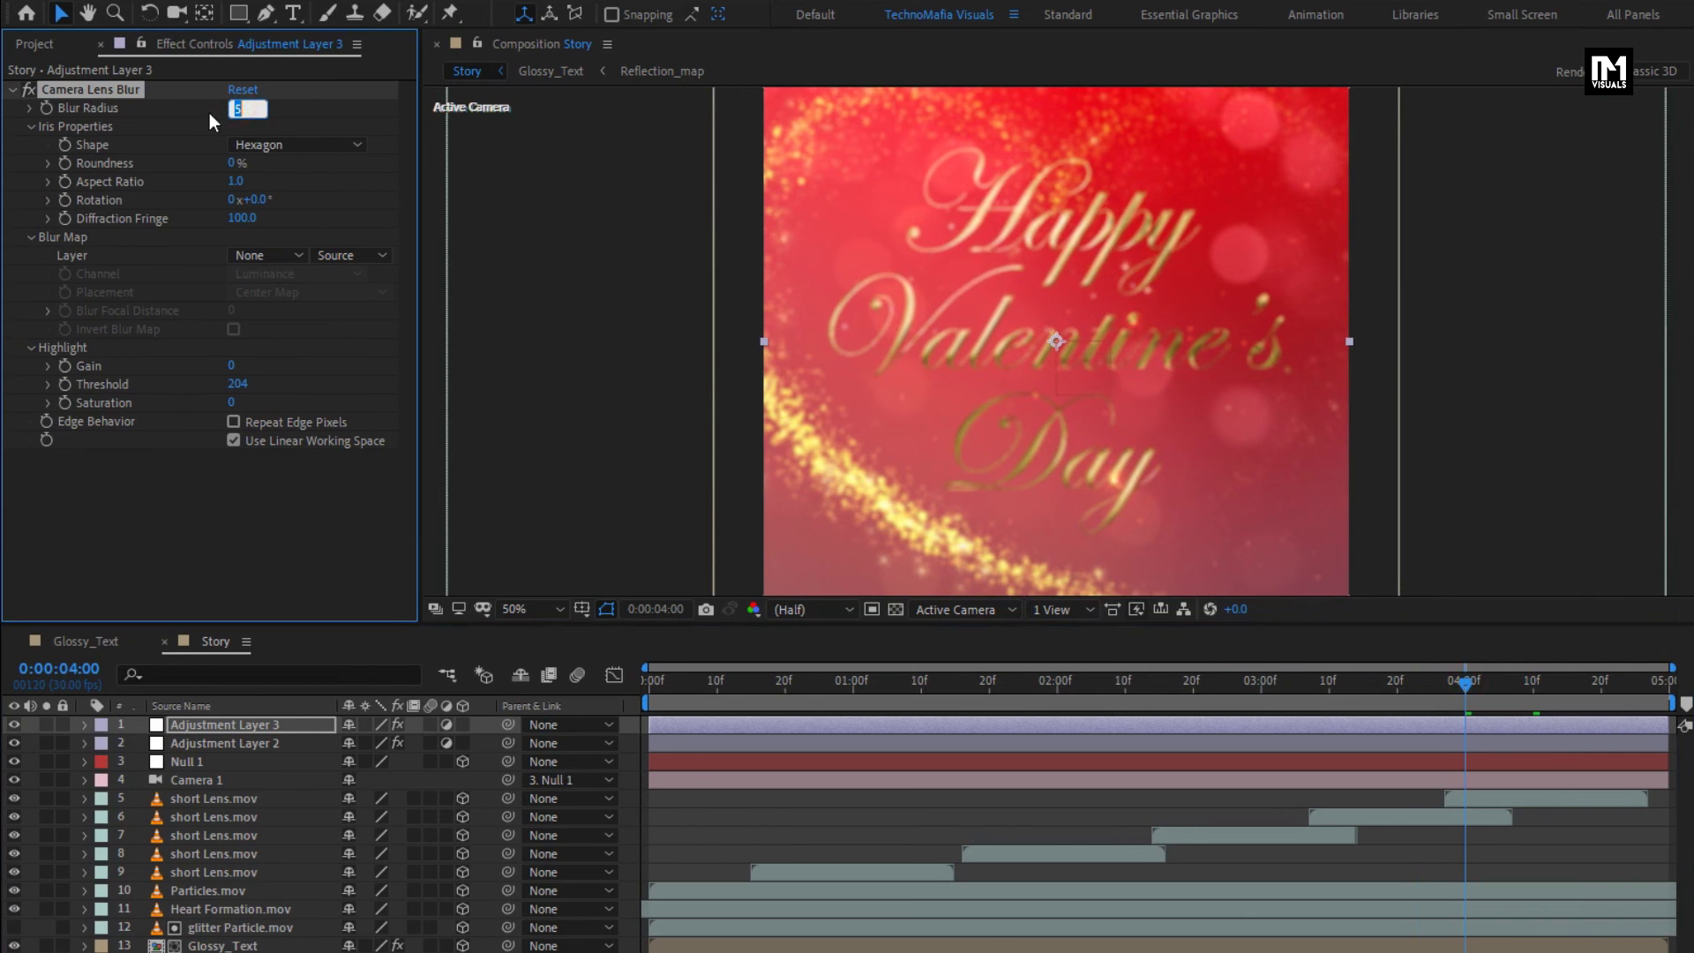
type("0")
key("Return")
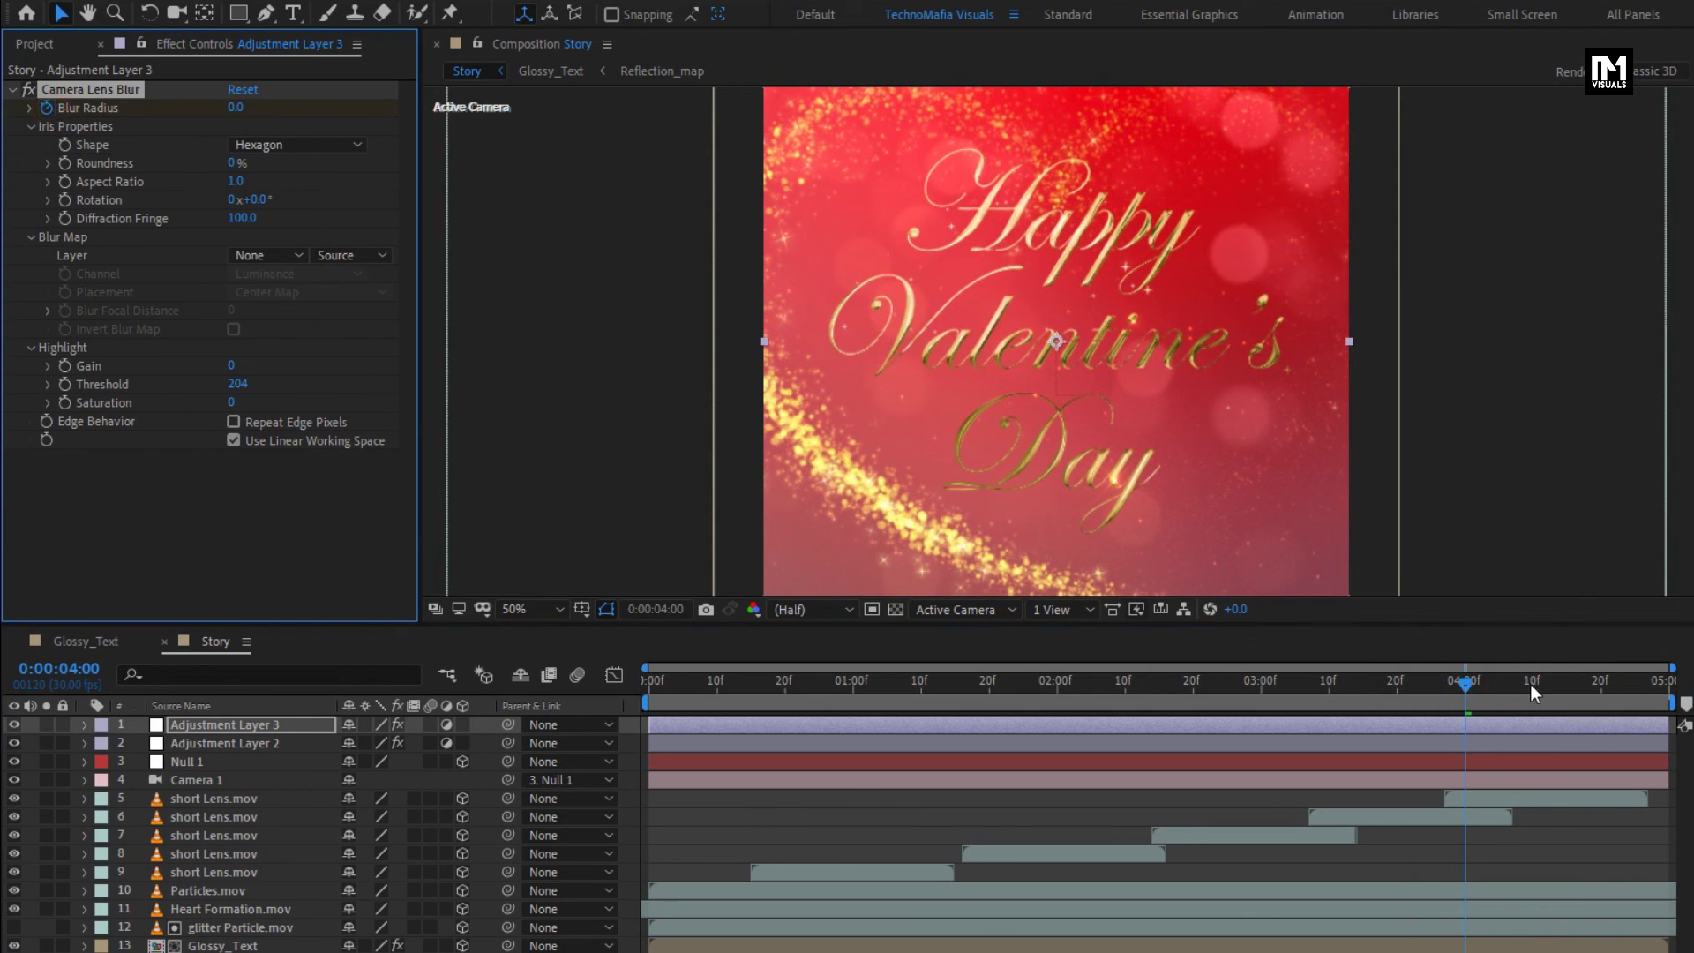
Step: Set the Camera Lens Blur's Blur Radius to 50 at 0:00:04:29 and enable Repeat Edge Pixels
left_click(1669, 685)
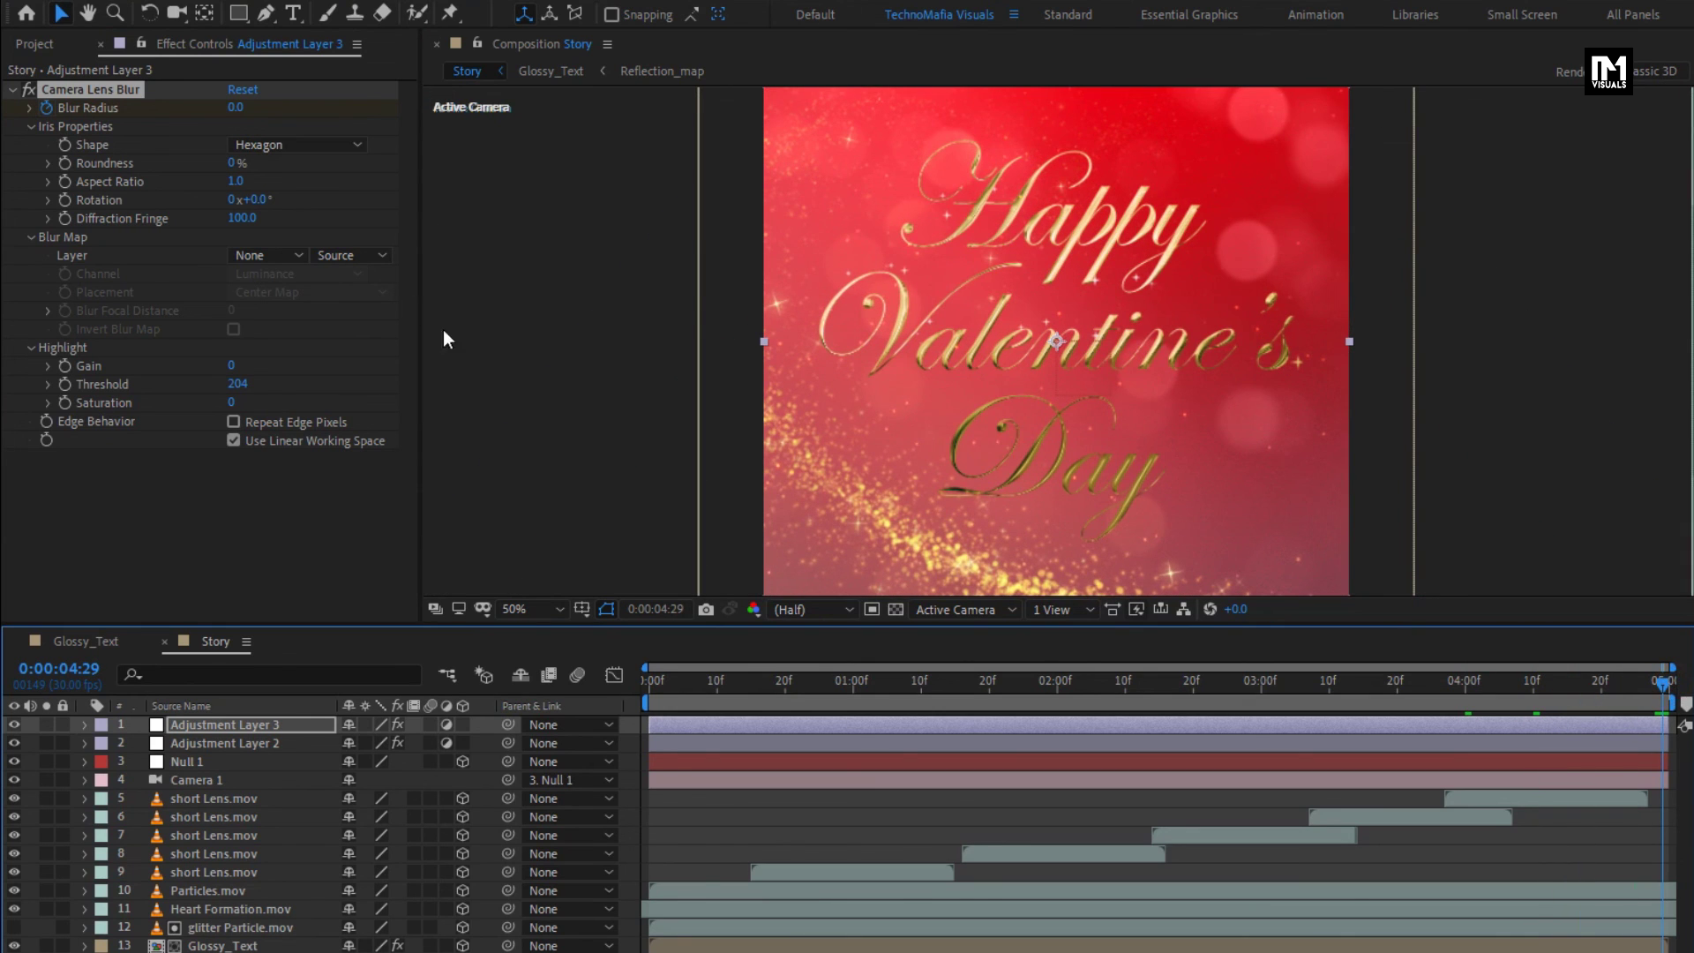
left_click(236, 107)
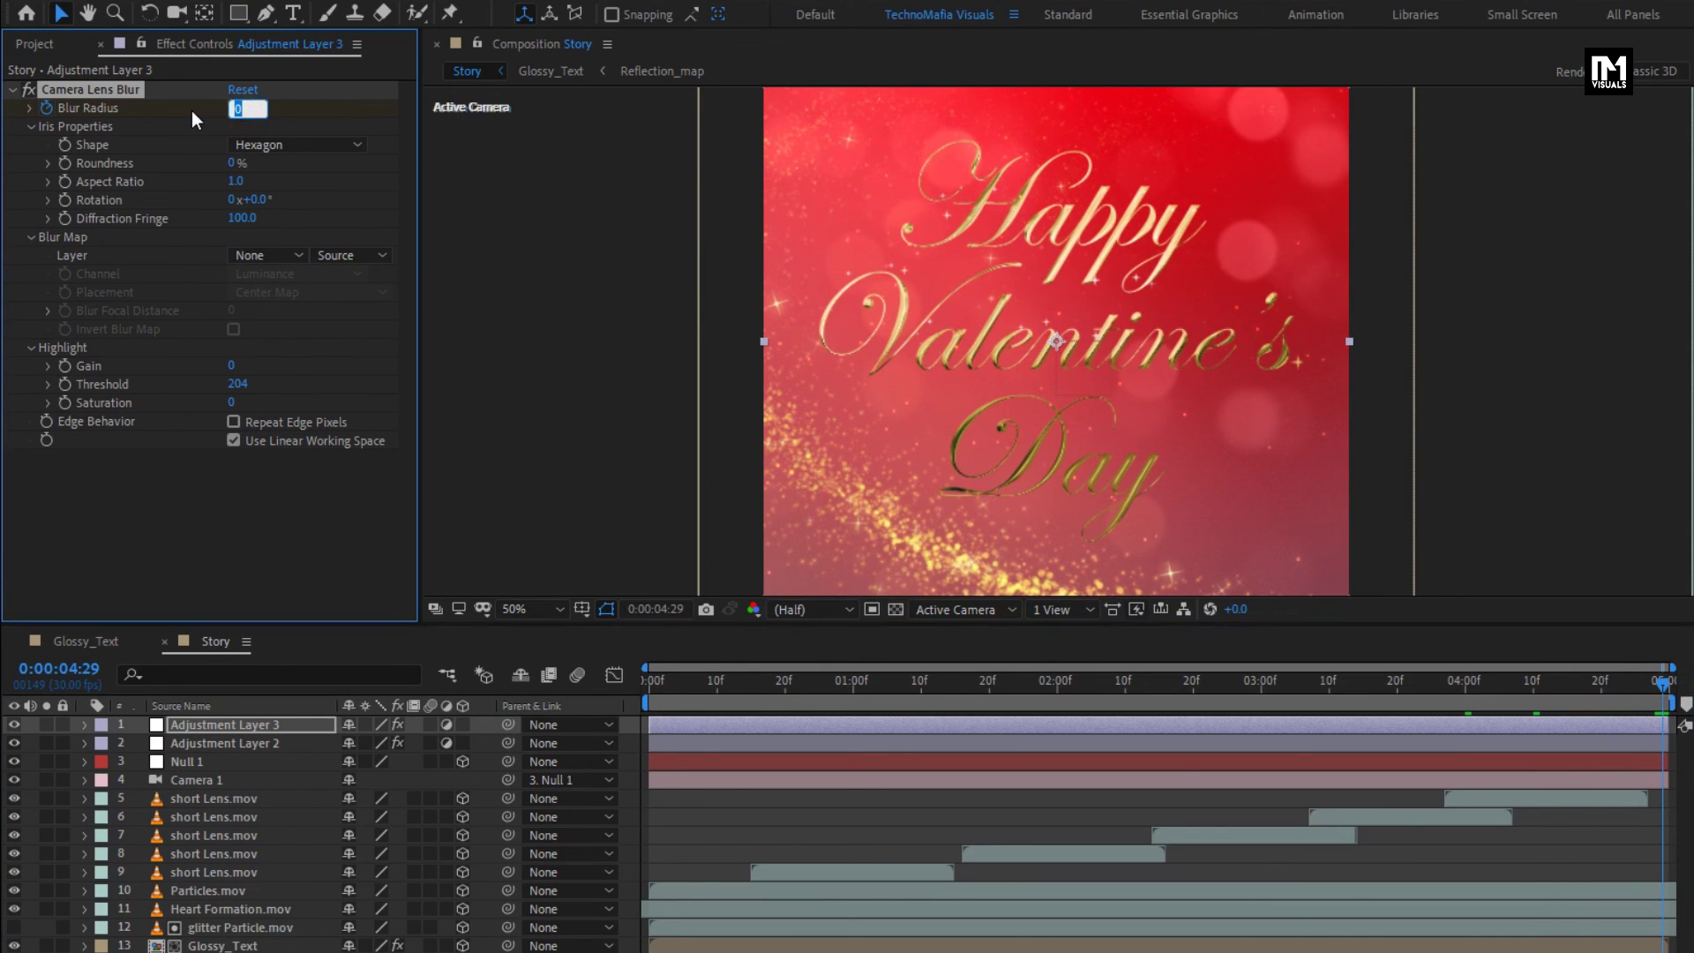
type("50")
key("Return")
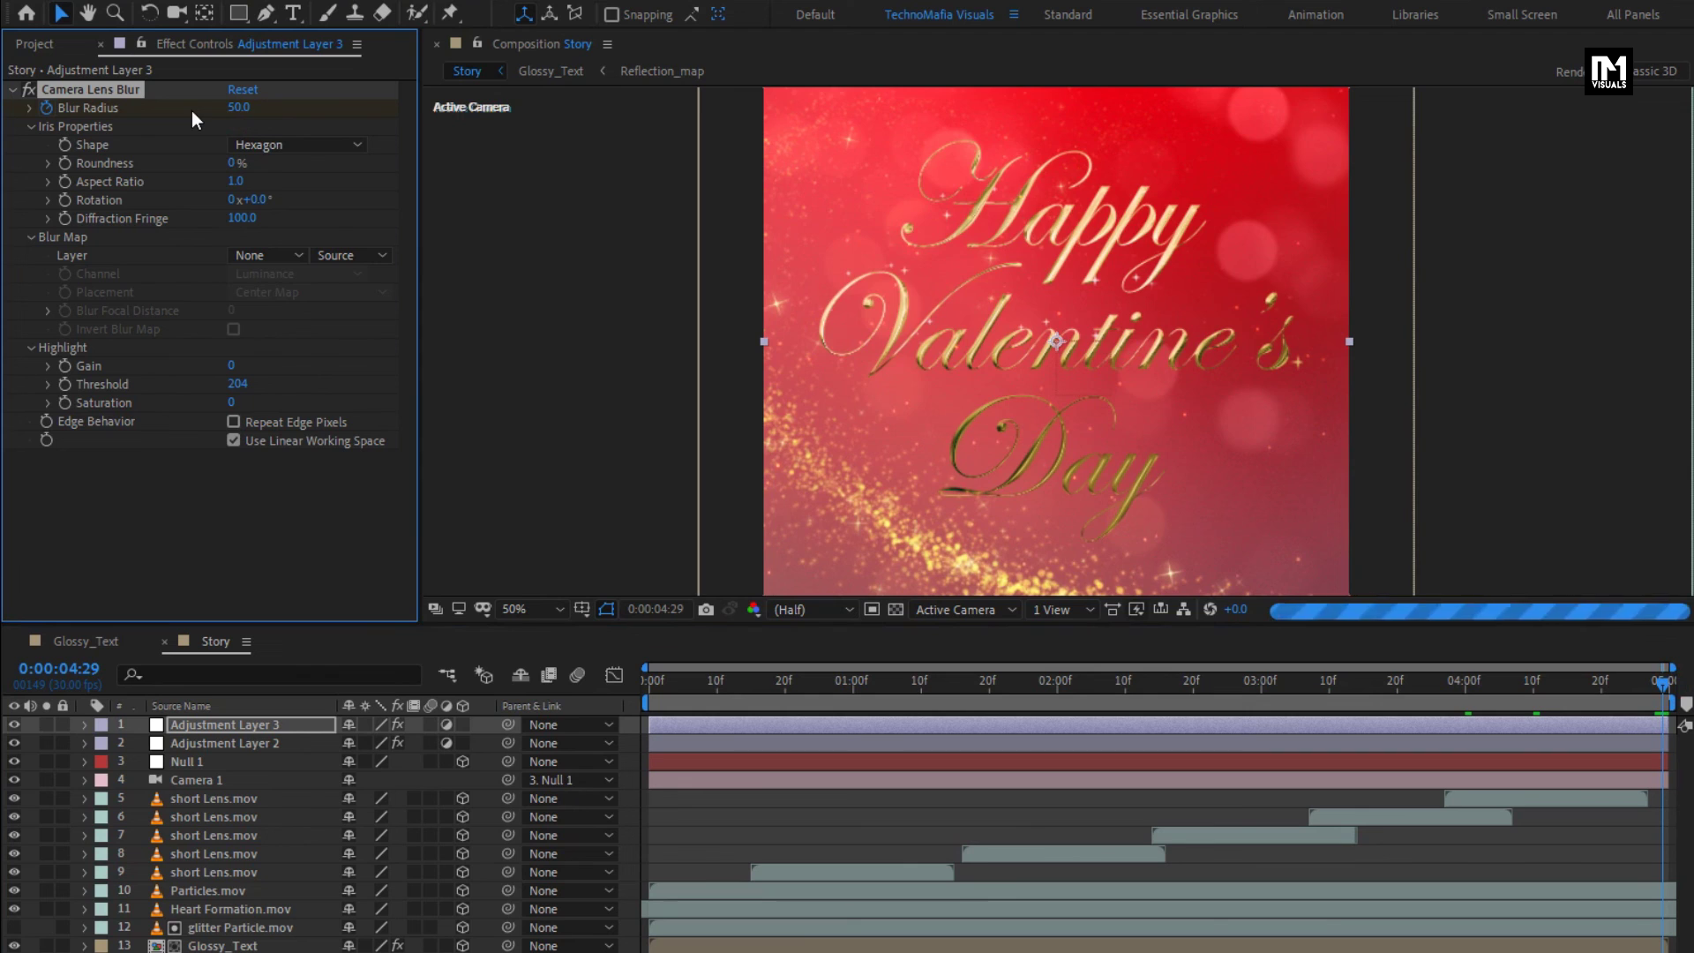
left_click(235, 422)
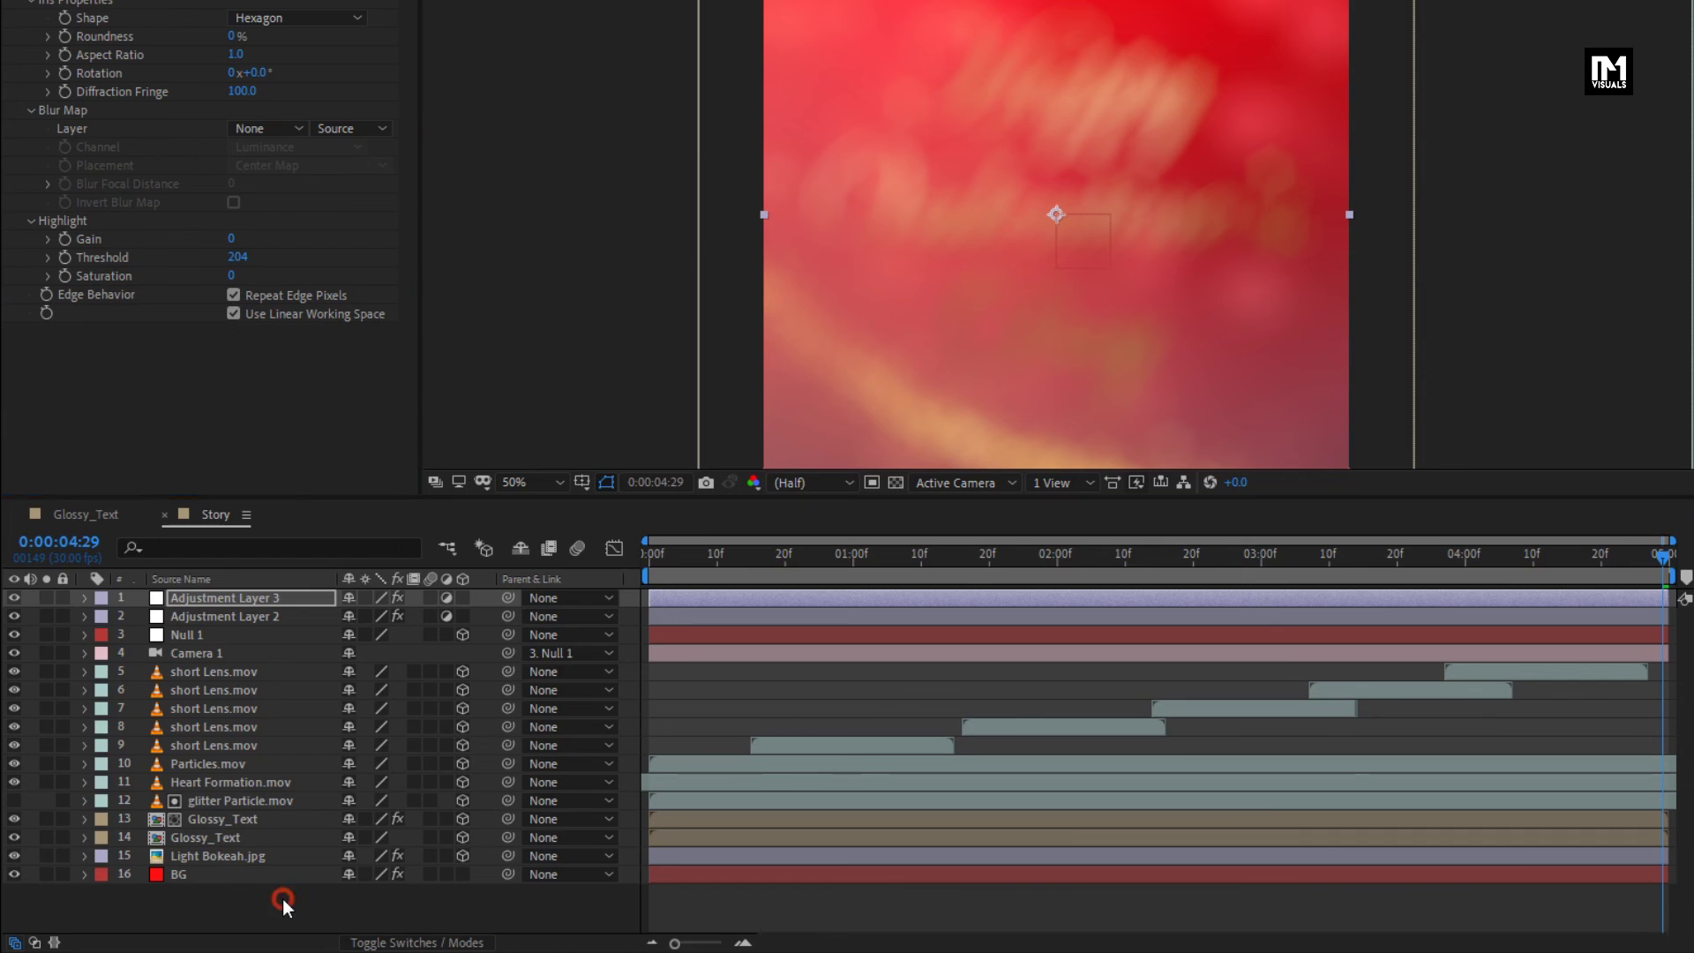
Step: Create a black 1080 x 1920 px solid named Color on top of the Story composition
right_click(282, 898)
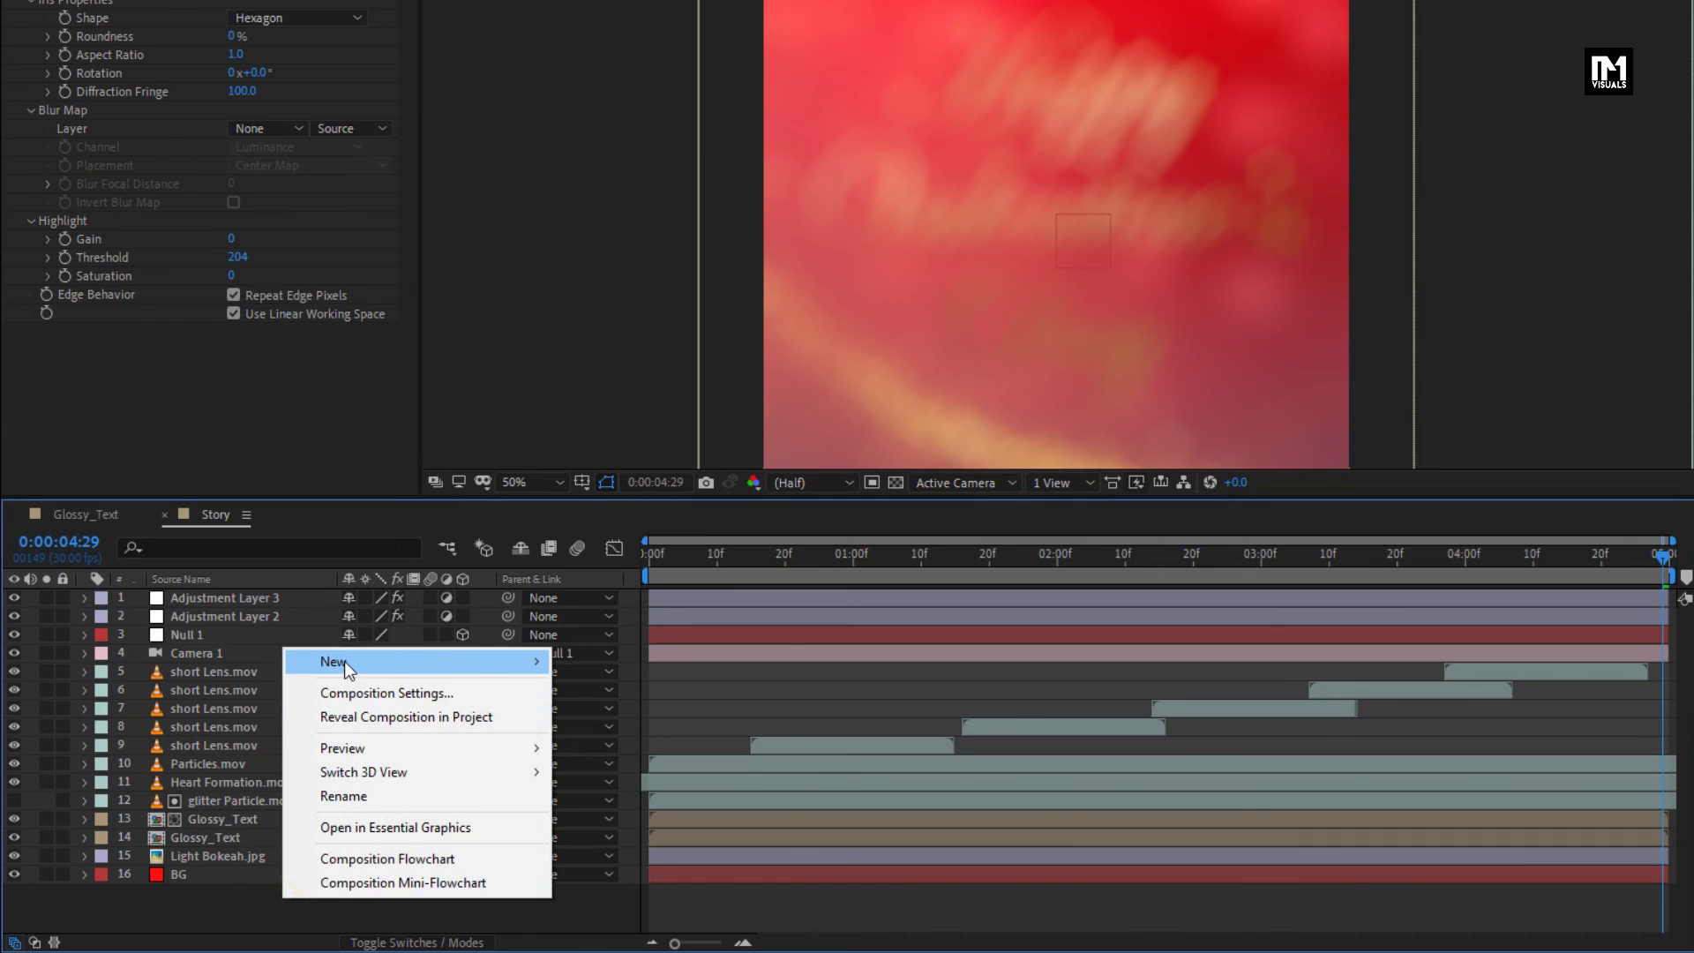
mouse_move(344, 661)
left_click(661, 711)
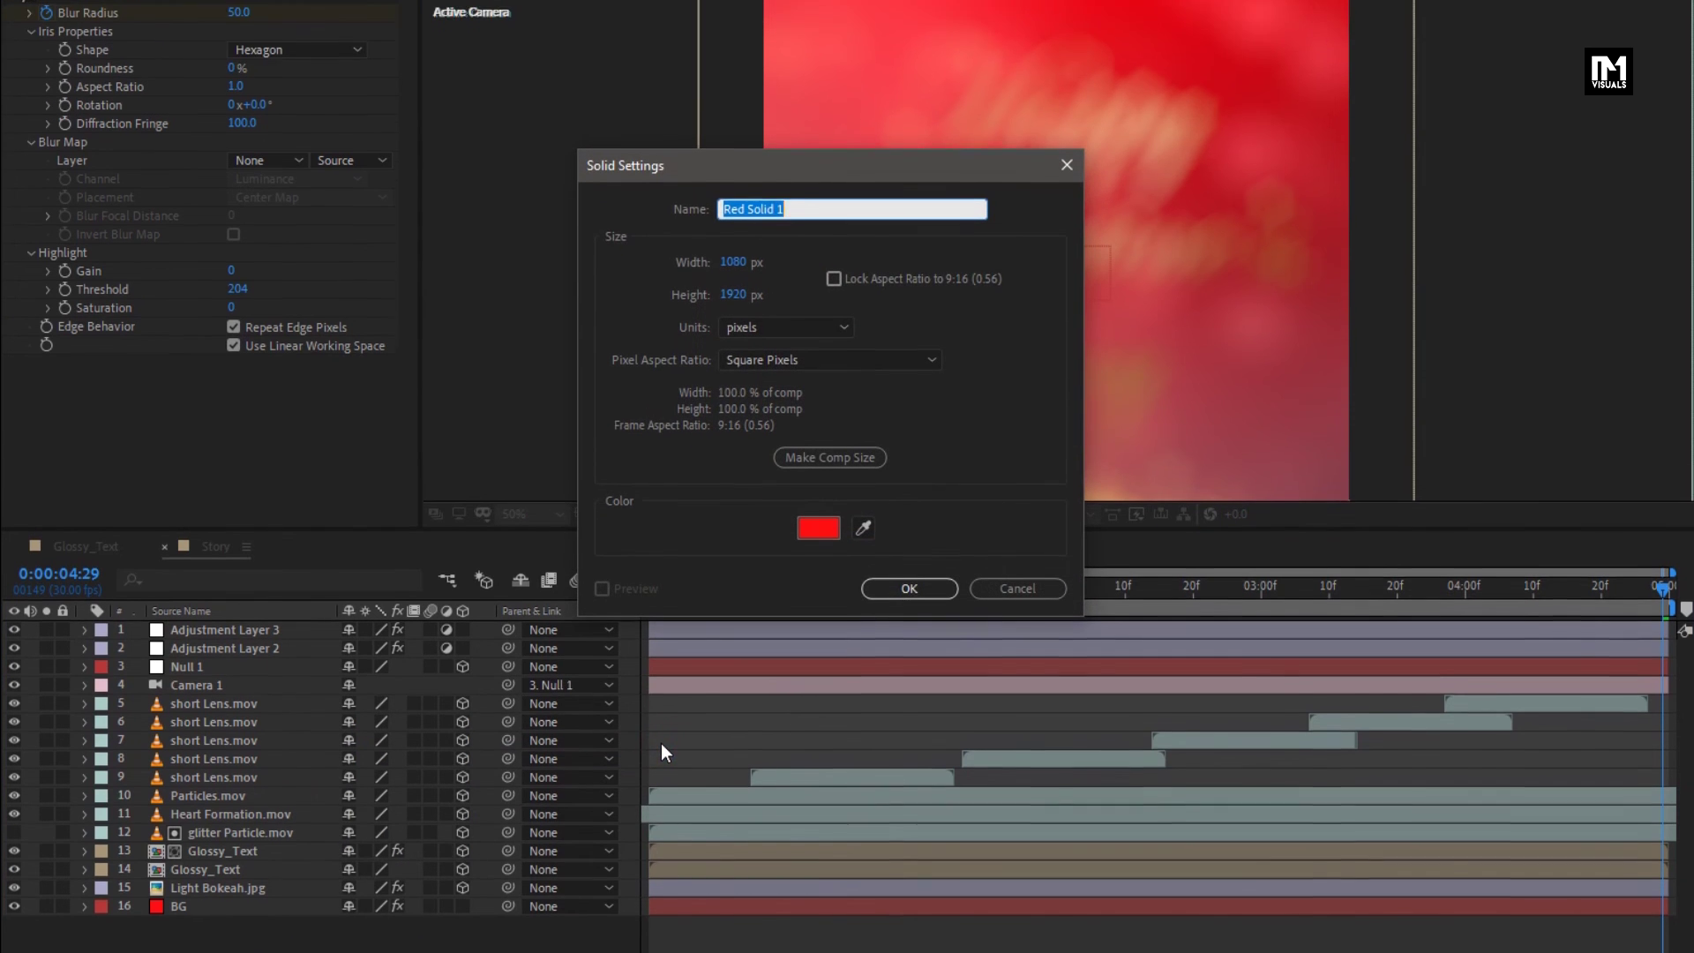
type("Color")
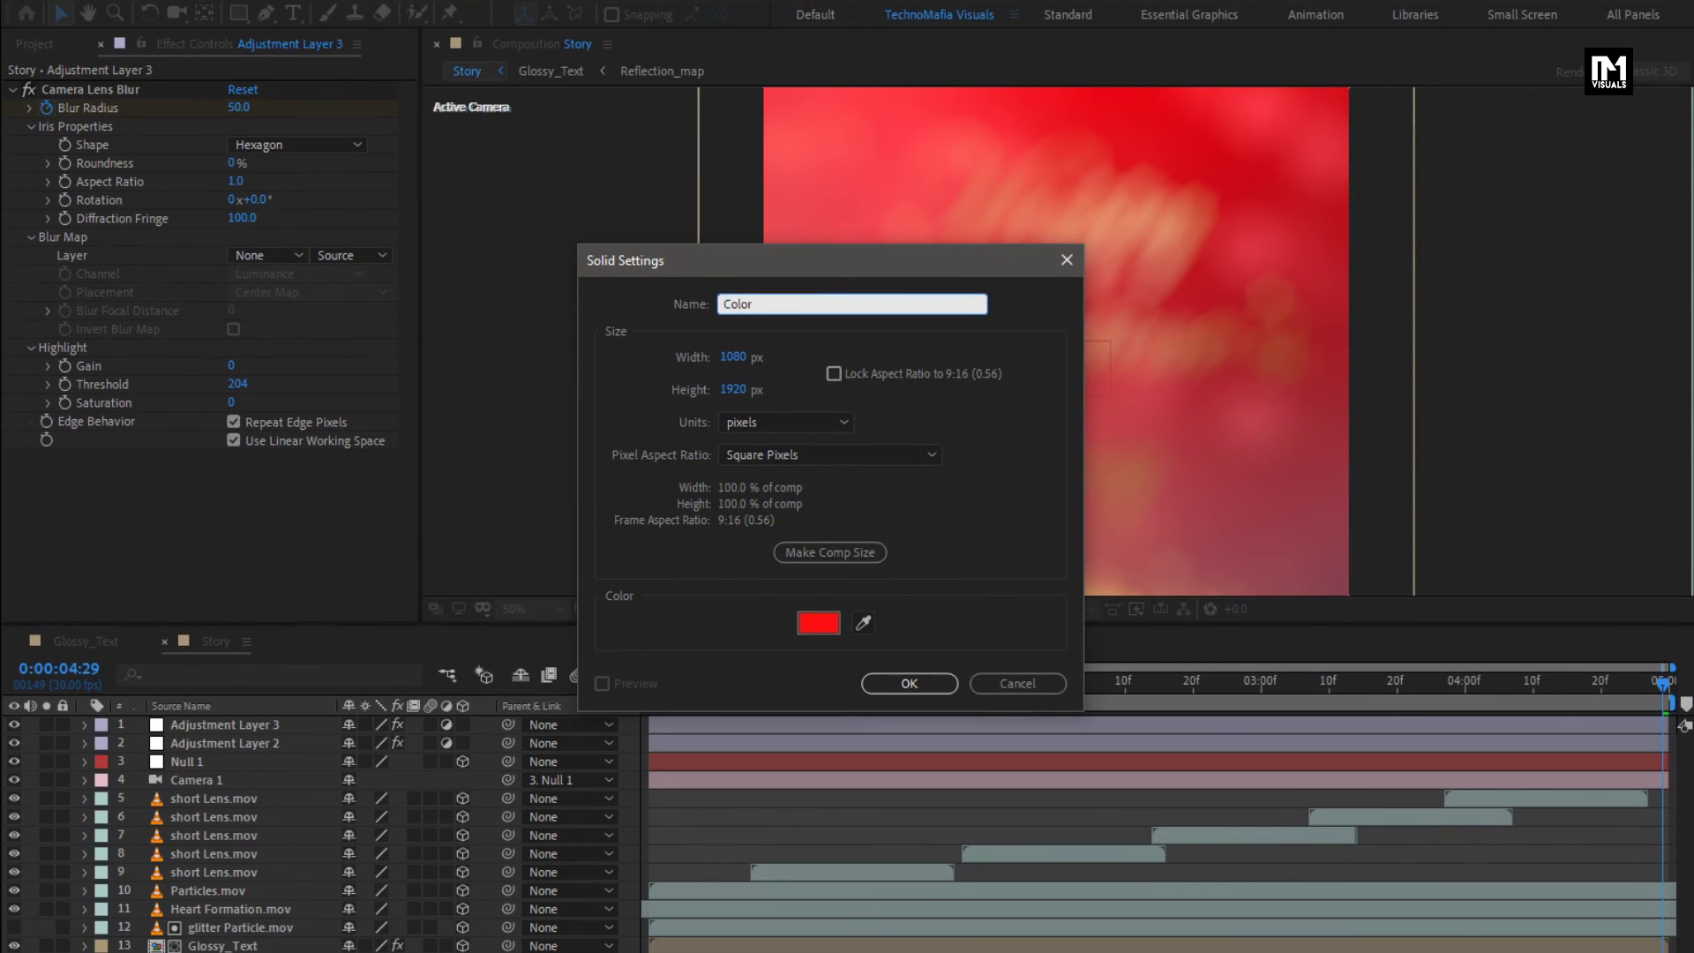
left_click(819, 623)
left_click_drag(368, 530, 536, 585)
left_click(697, 286)
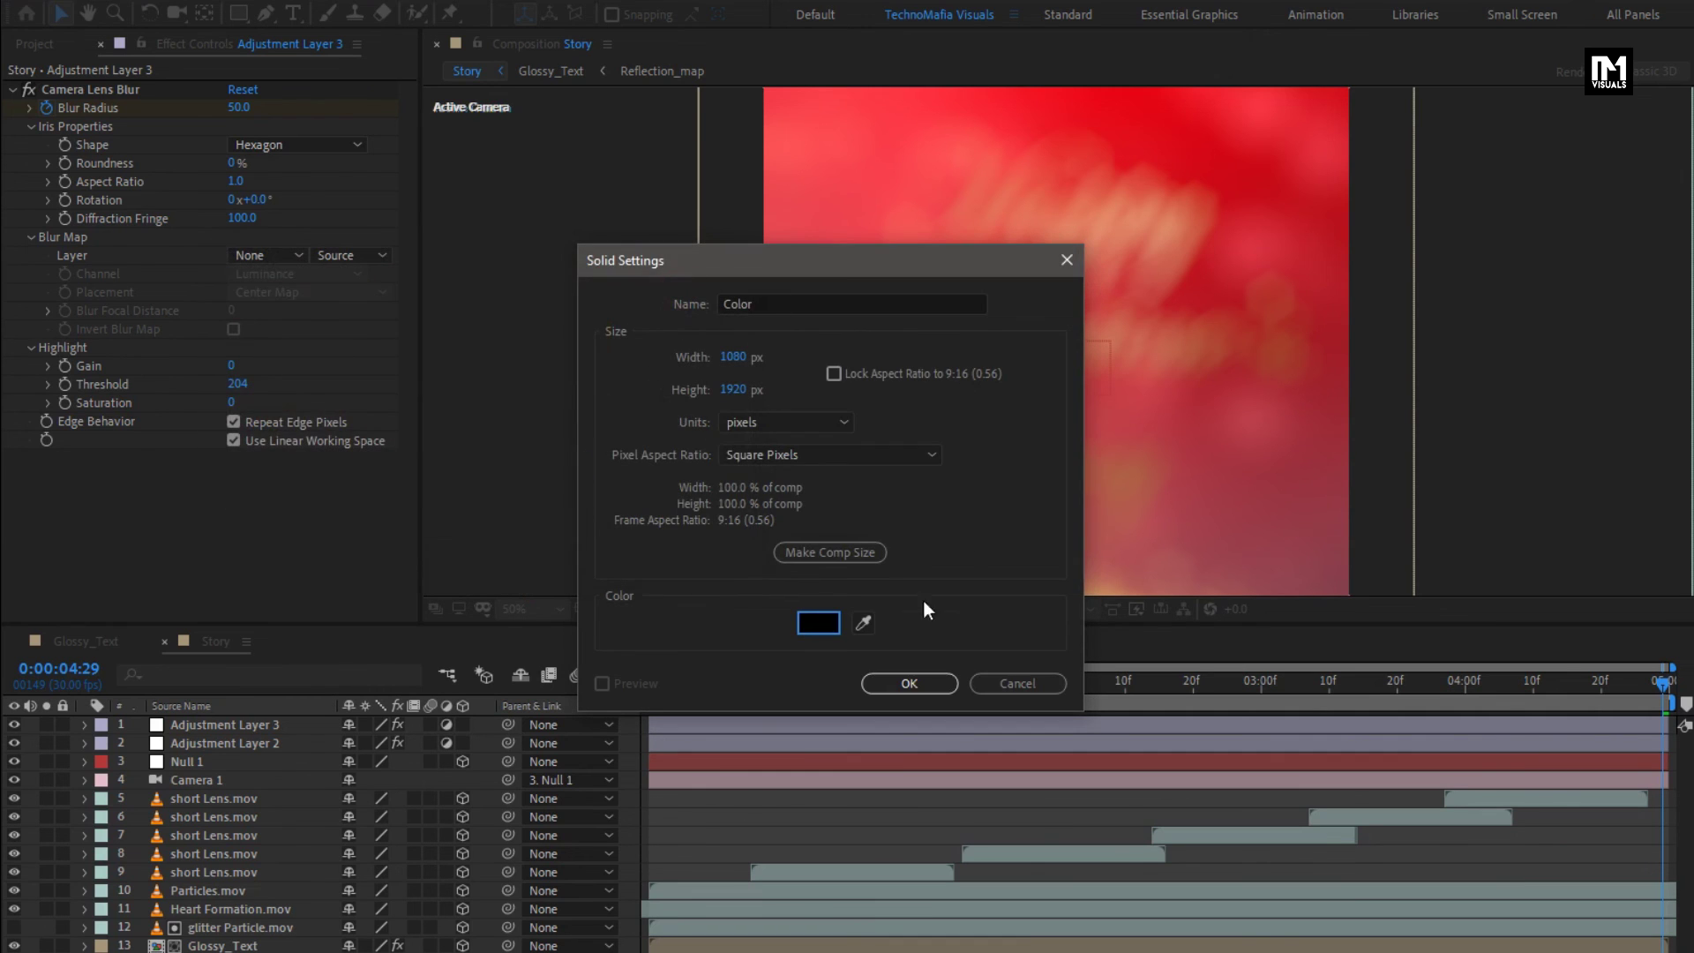
left_click(897, 683)
Step: Keyframe the Color solid's Opacity at 100% at 0:00:04:29 and 0% at 0:00:04:00 for a fade to black
key("t")
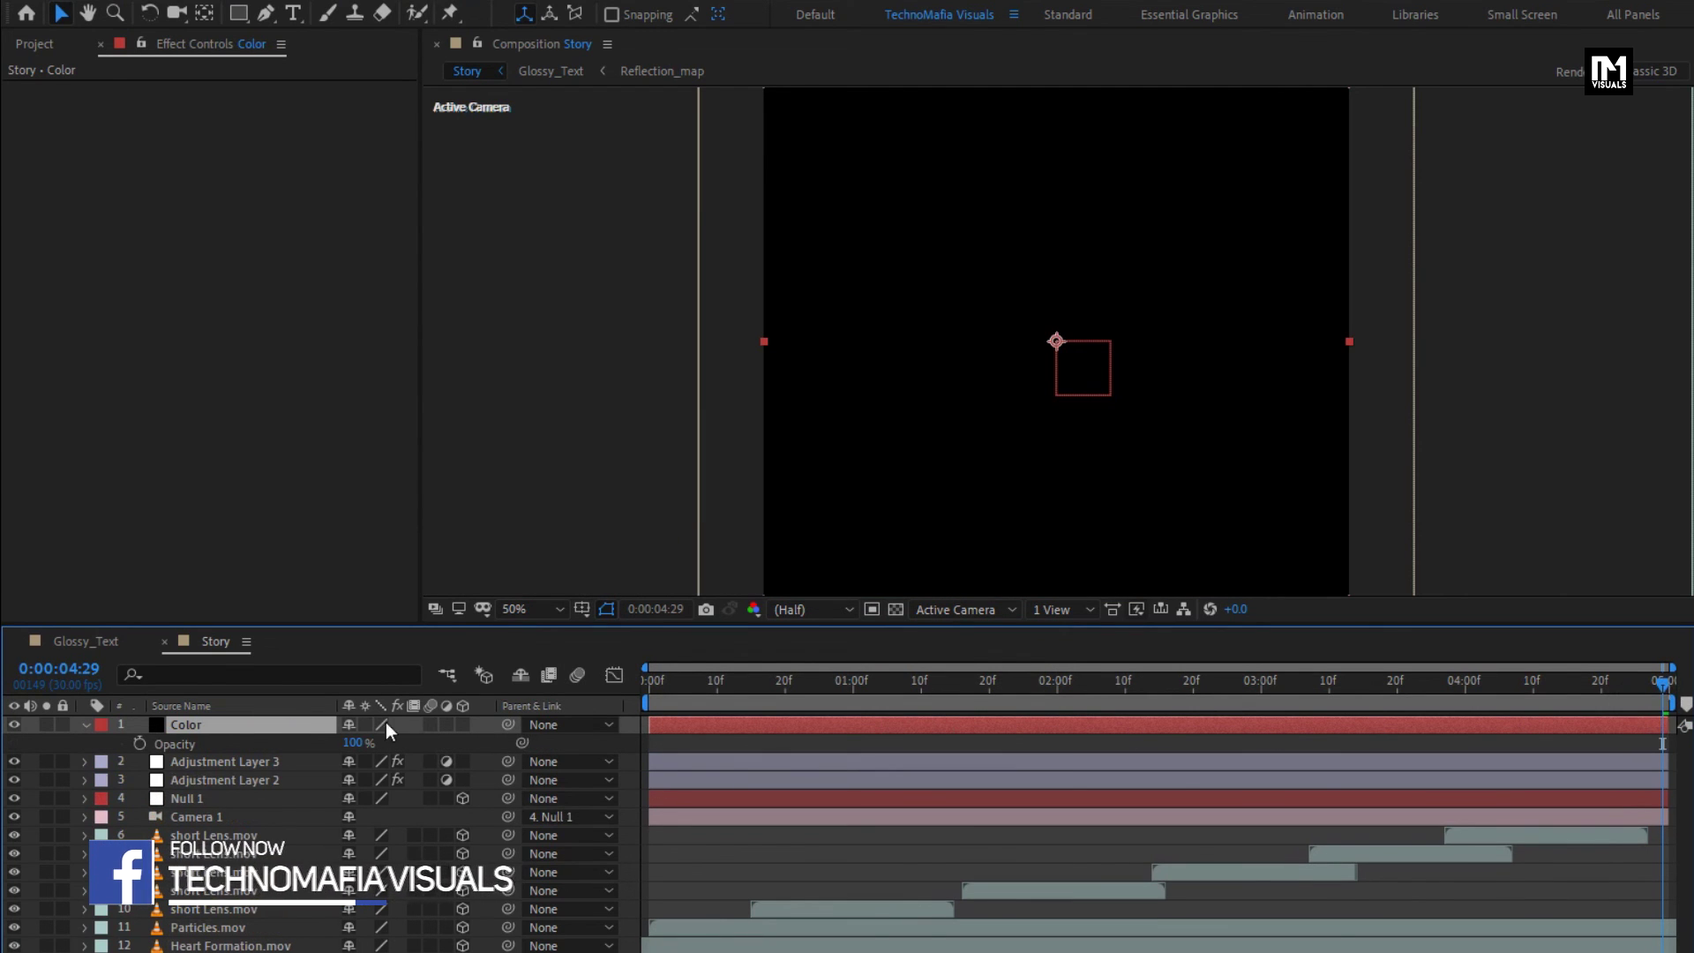
left_click(140, 744)
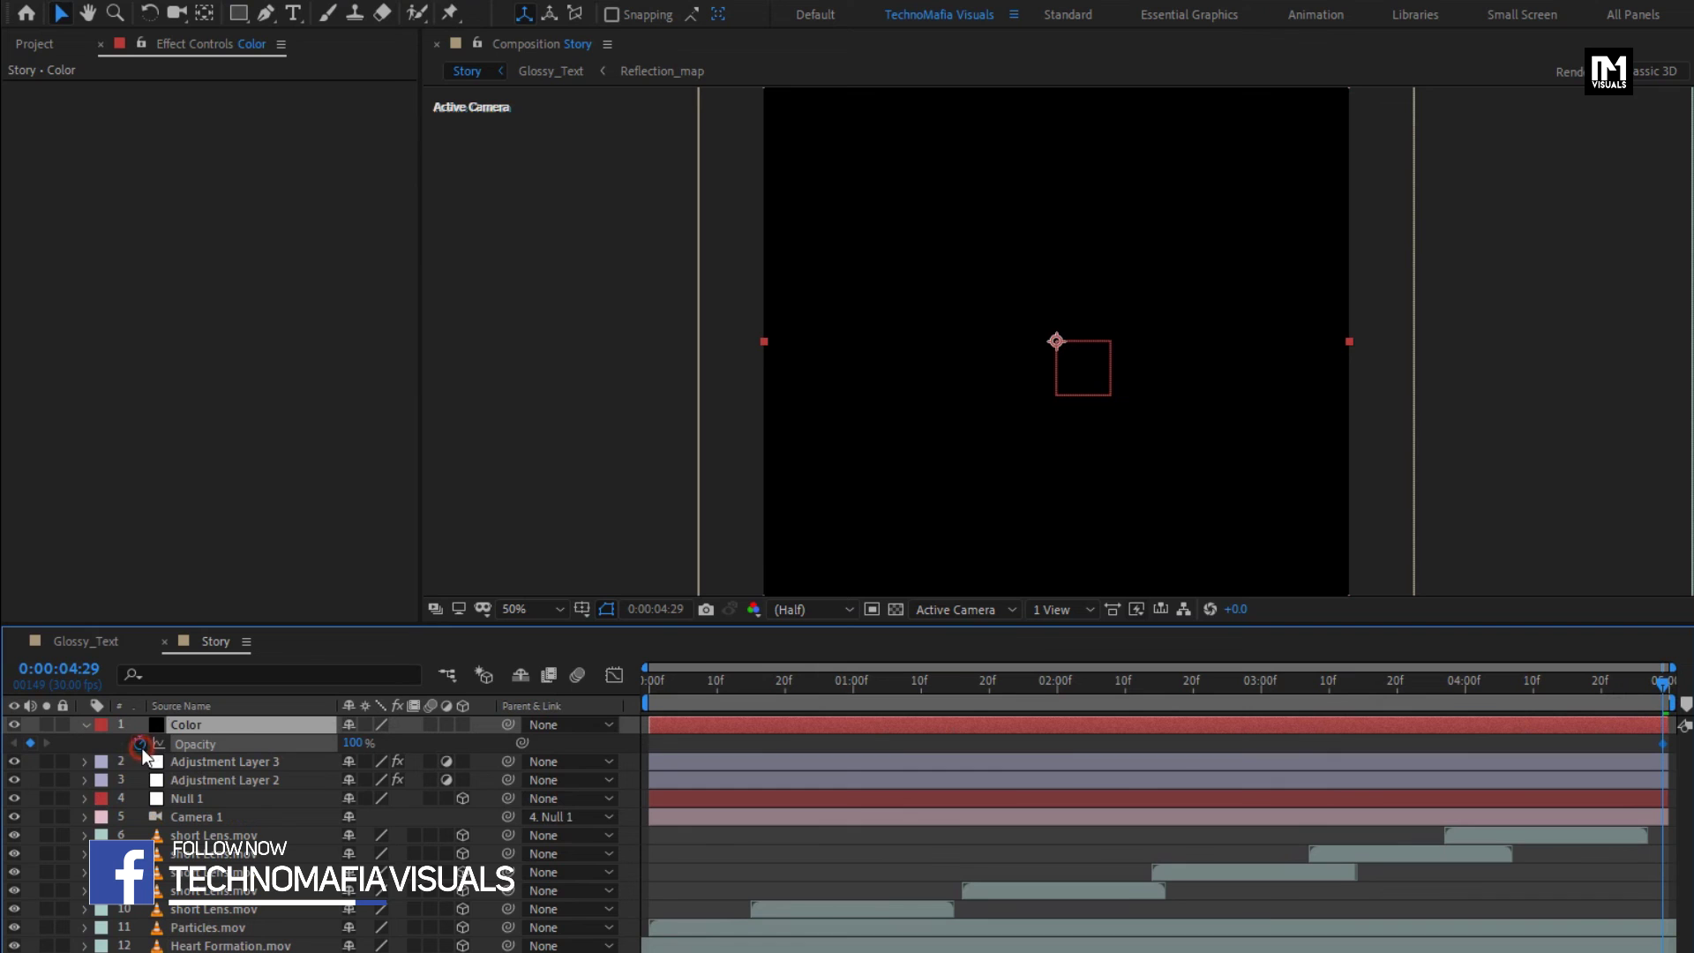
left_click(1469, 689)
left_click_drag(364, 742, 311, 740)
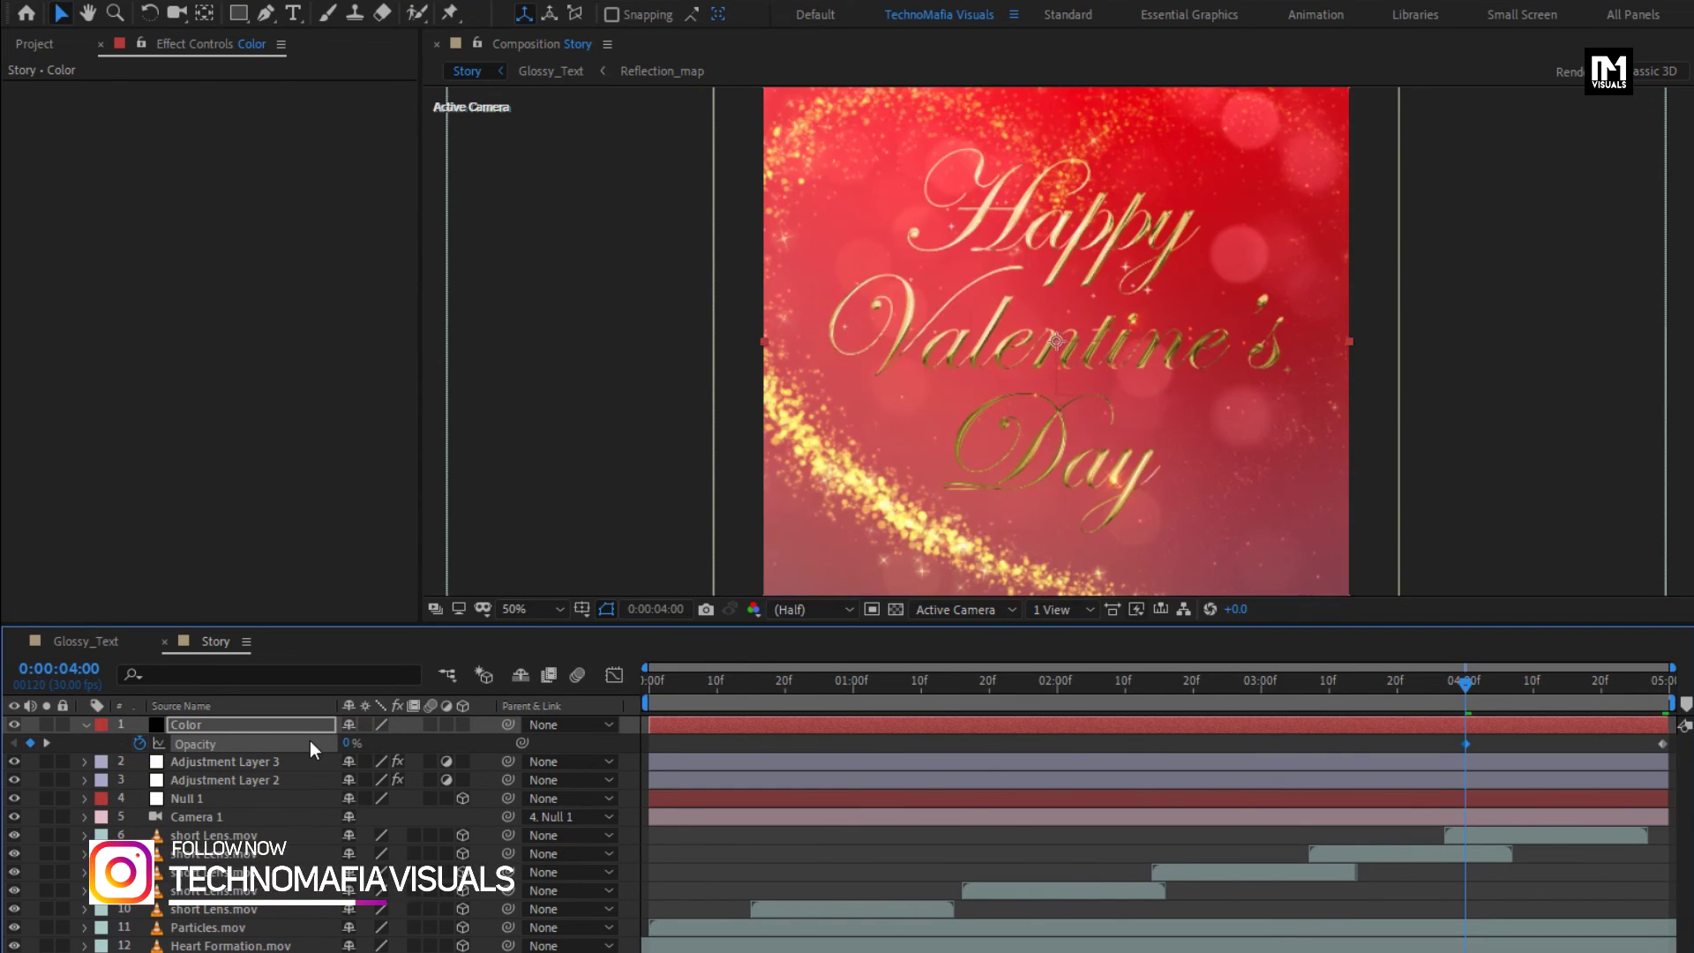
Step: Collapse the Color layer's properties and preview the full Story animation from 0:00:00:00
left_click(85, 725)
left_click(530, 609)
left_click(535, 658)
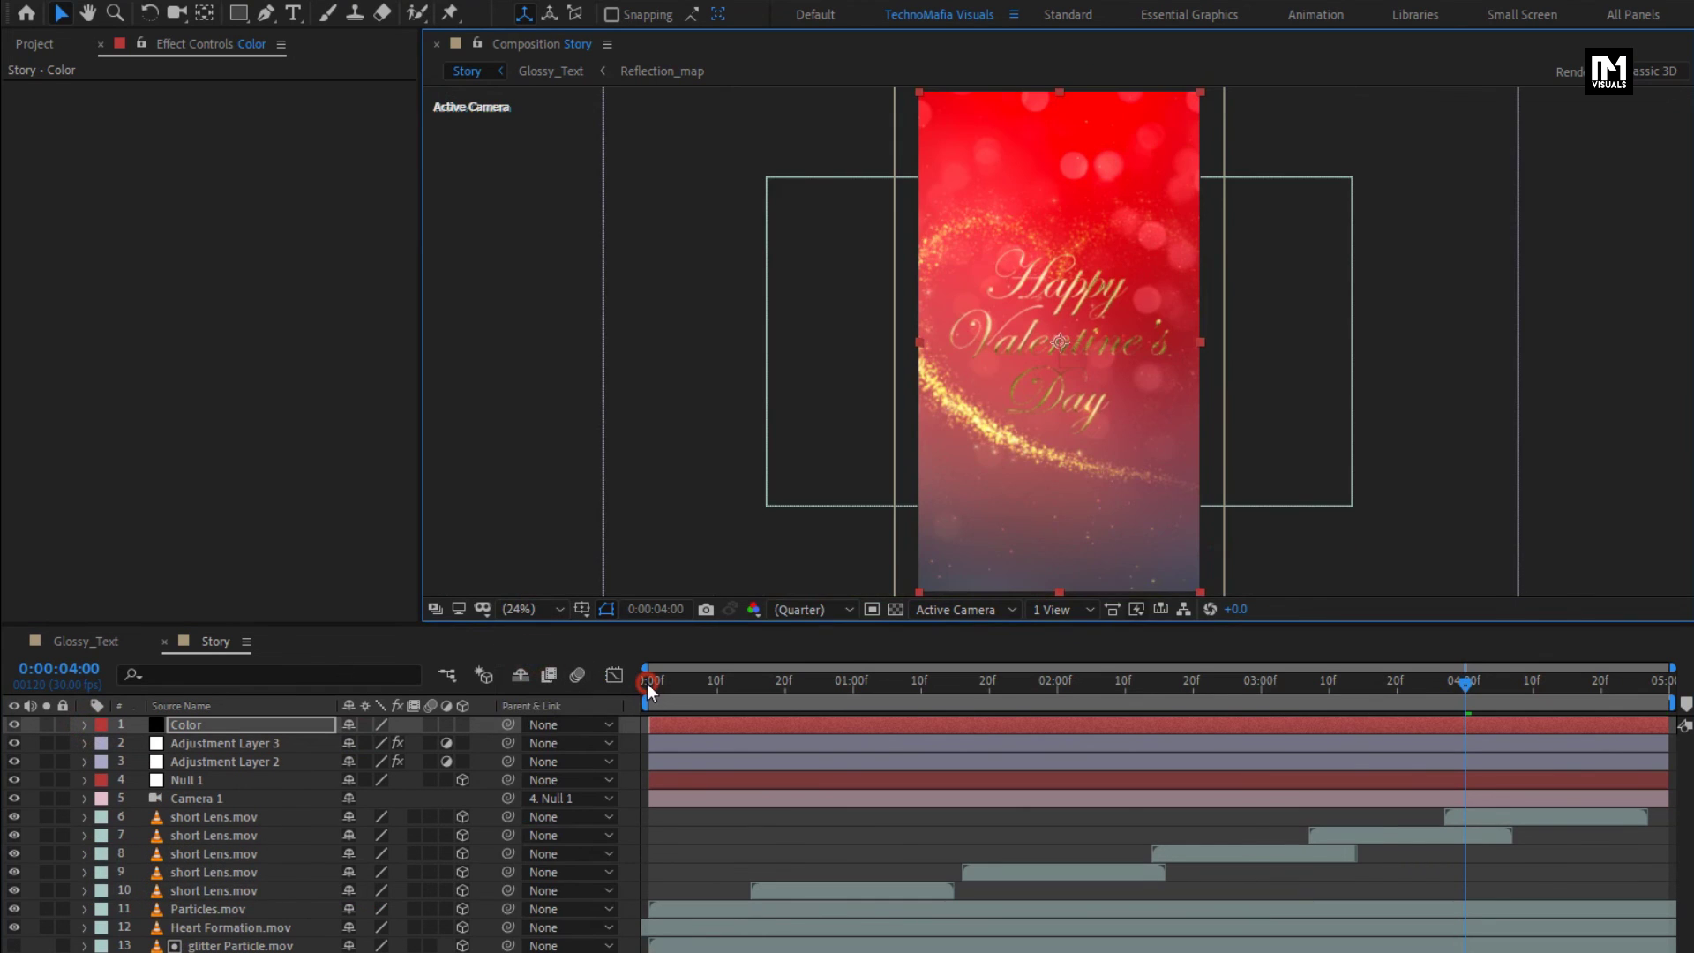
left_click(648, 683)
key("space")
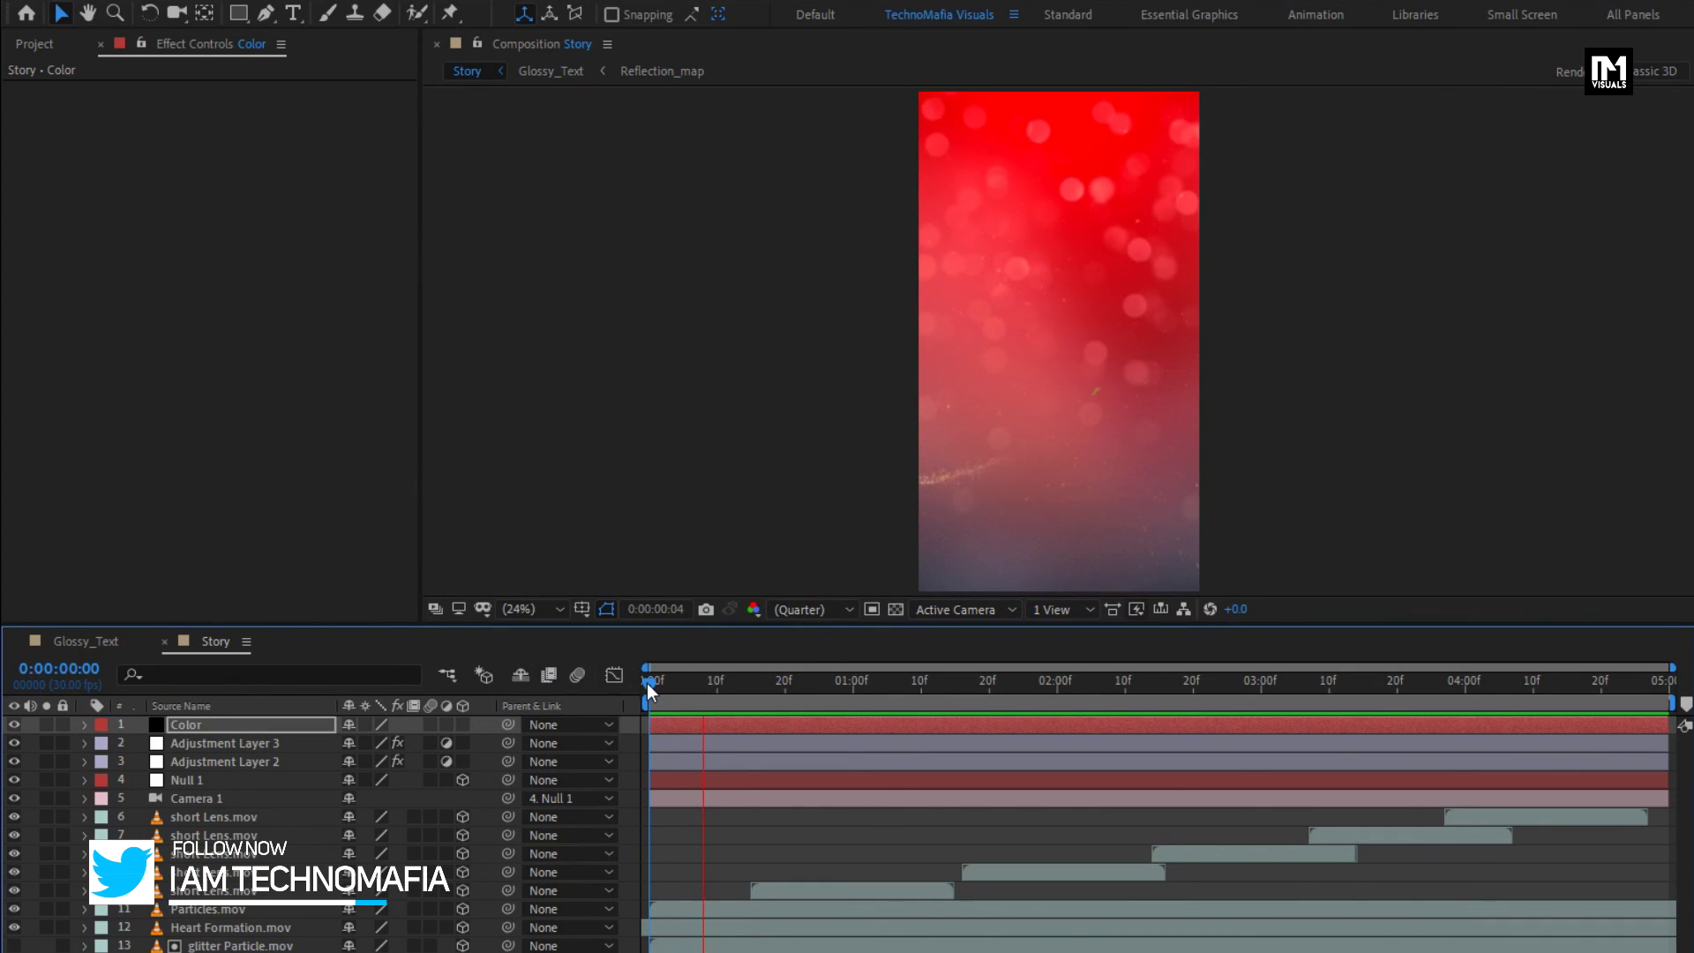